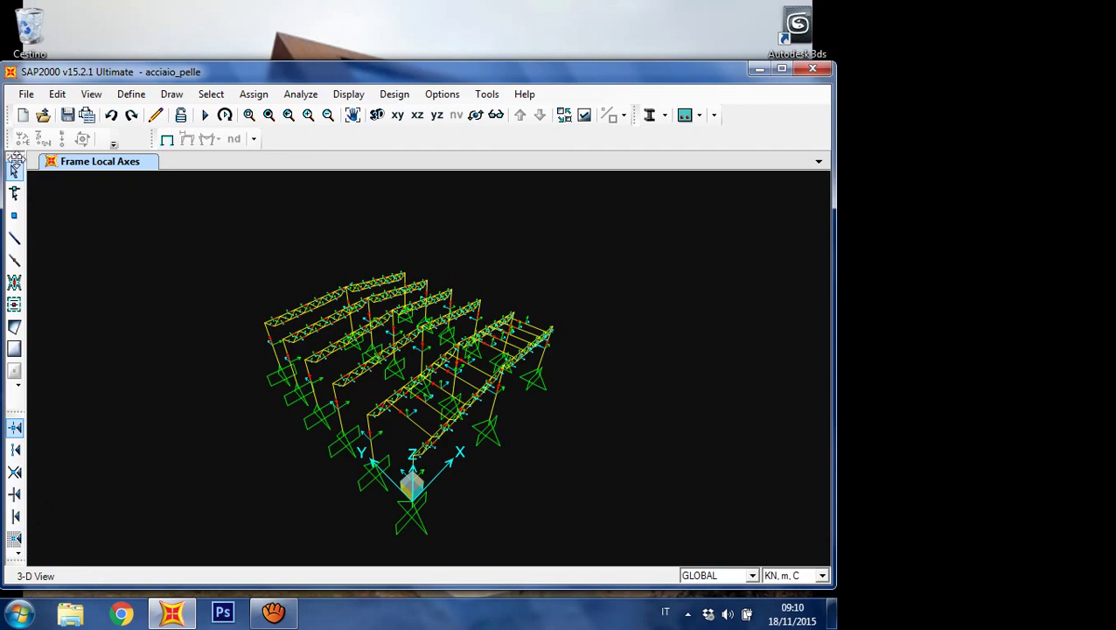
# Step: Move the Draw toolbar into a second column beside the Snap toolbar and shift the Snap toolbar upward
pyautogui.moveTo(15, 156); pyautogui.dragTo(39, 157)
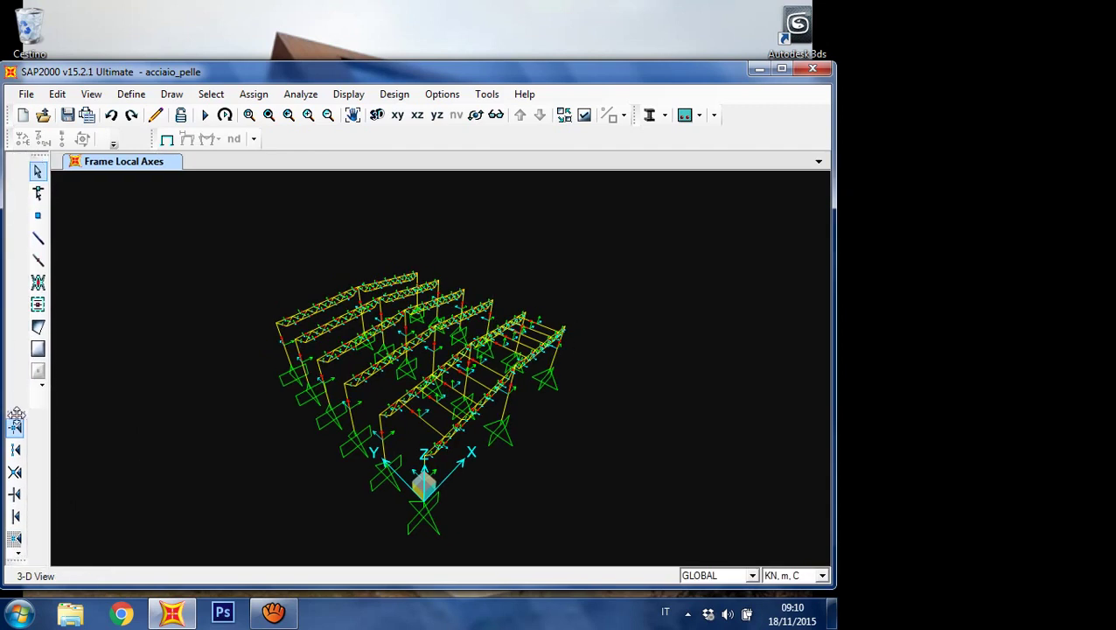
pyautogui.moveTo(15, 414); pyautogui.dragTo(15, 317)
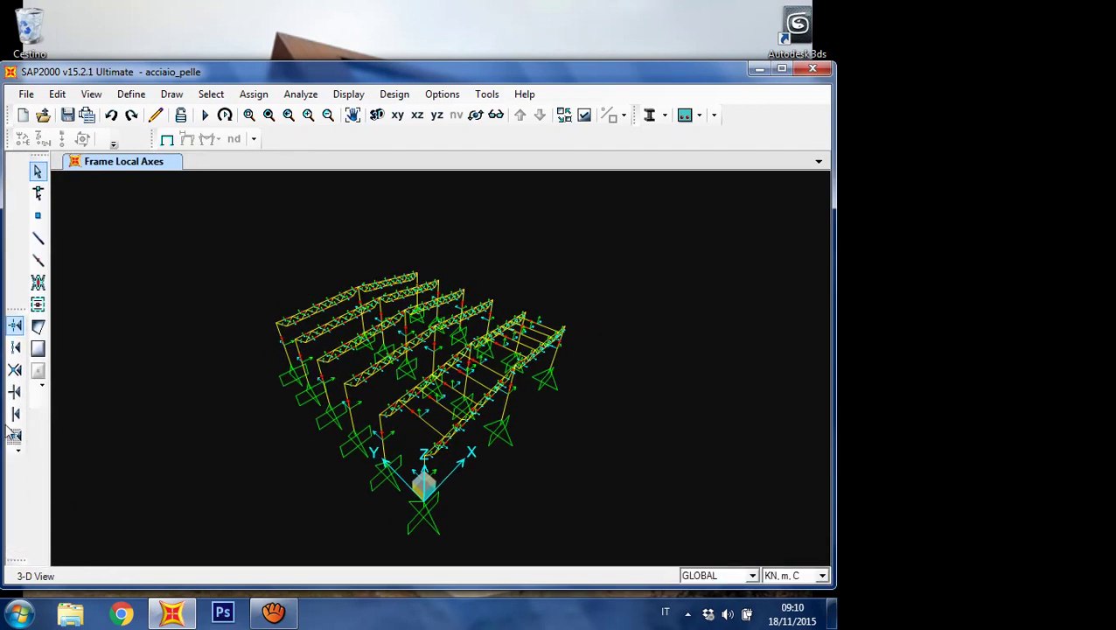
pyautogui.click(21, 453)
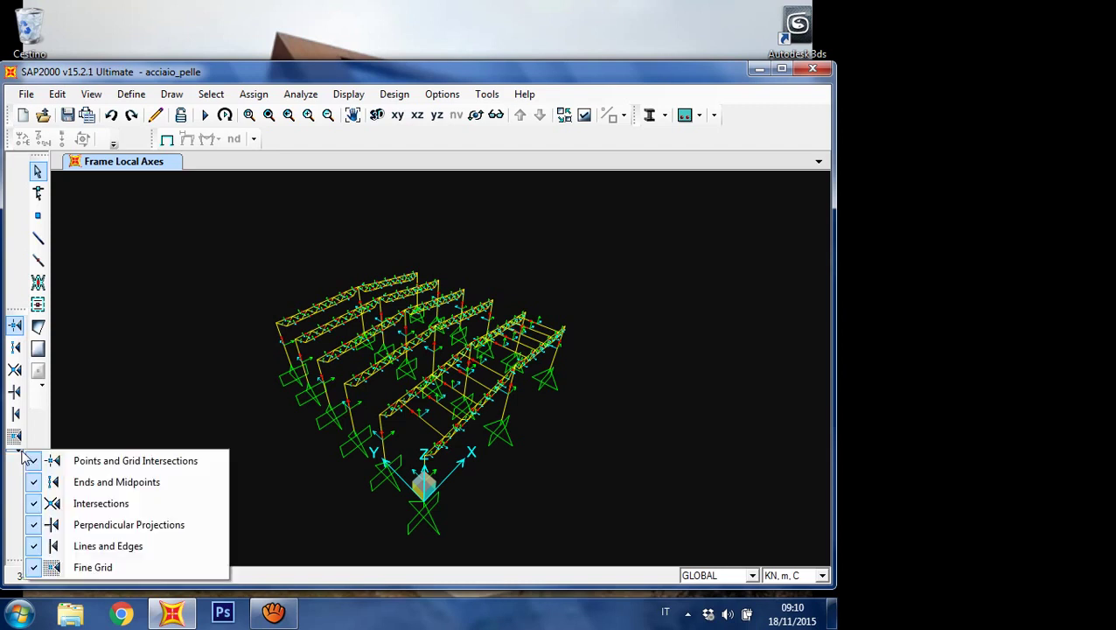
pyautogui.click(20, 452)
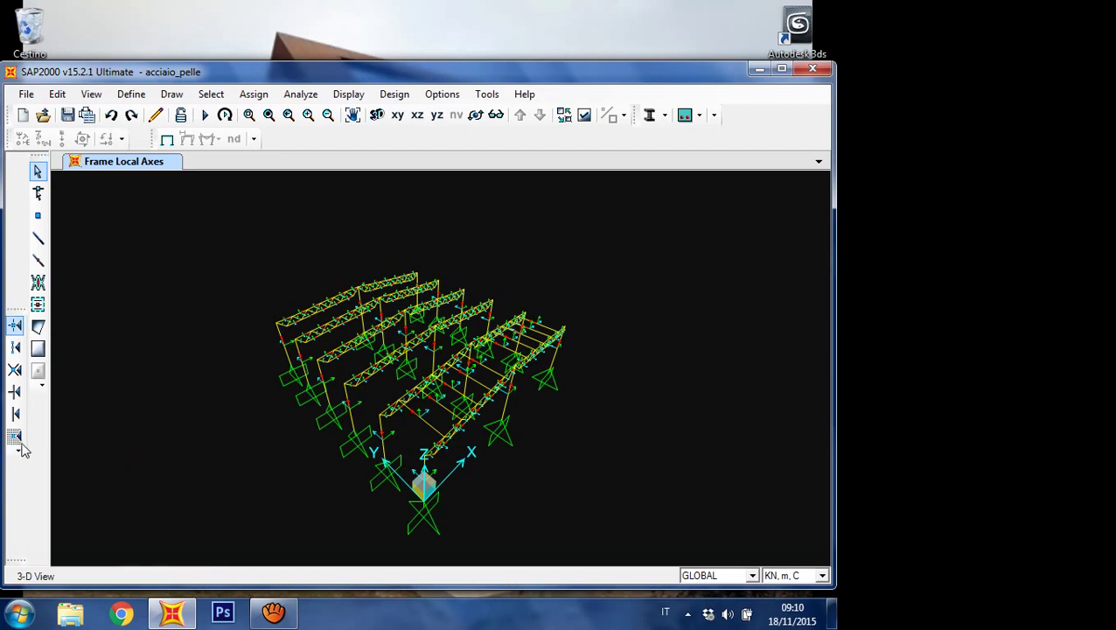
pyautogui.click(43, 385)
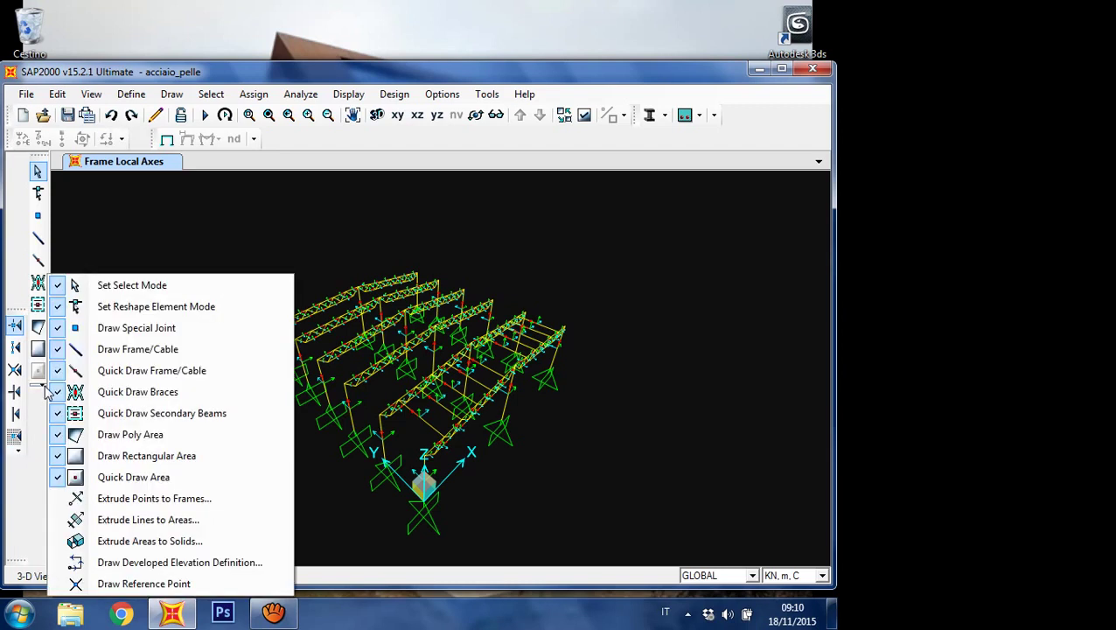
pyautogui.click(44, 390)
# Step: Hide the Select toolbar and show it again
pyautogui.rightClick(40, 449)
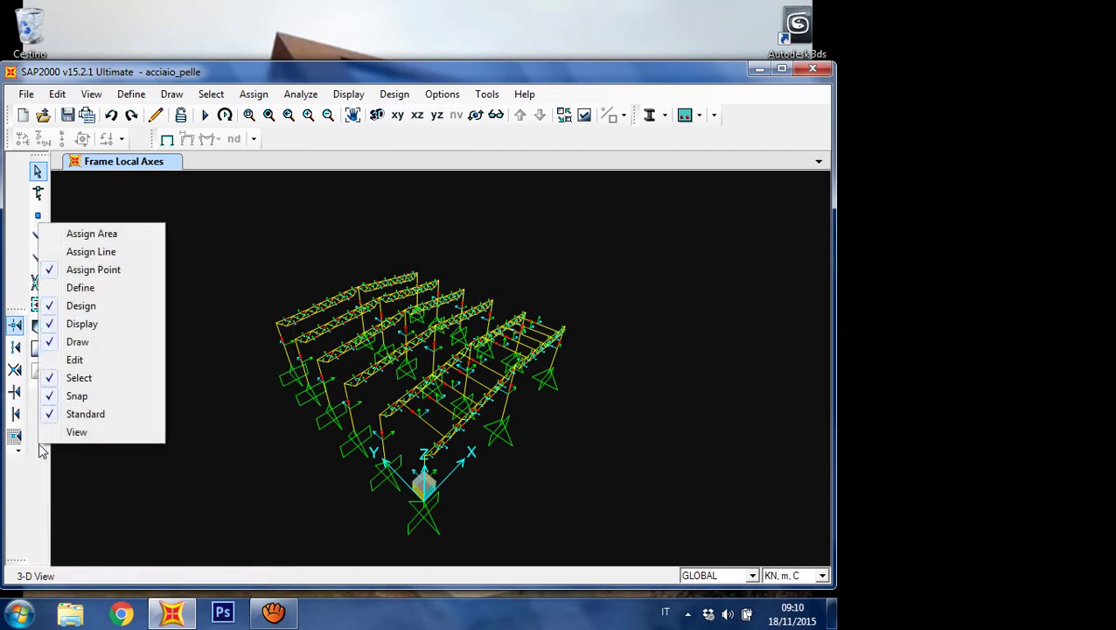
pyautogui.click(54, 378)
pyautogui.rightClick(44, 400)
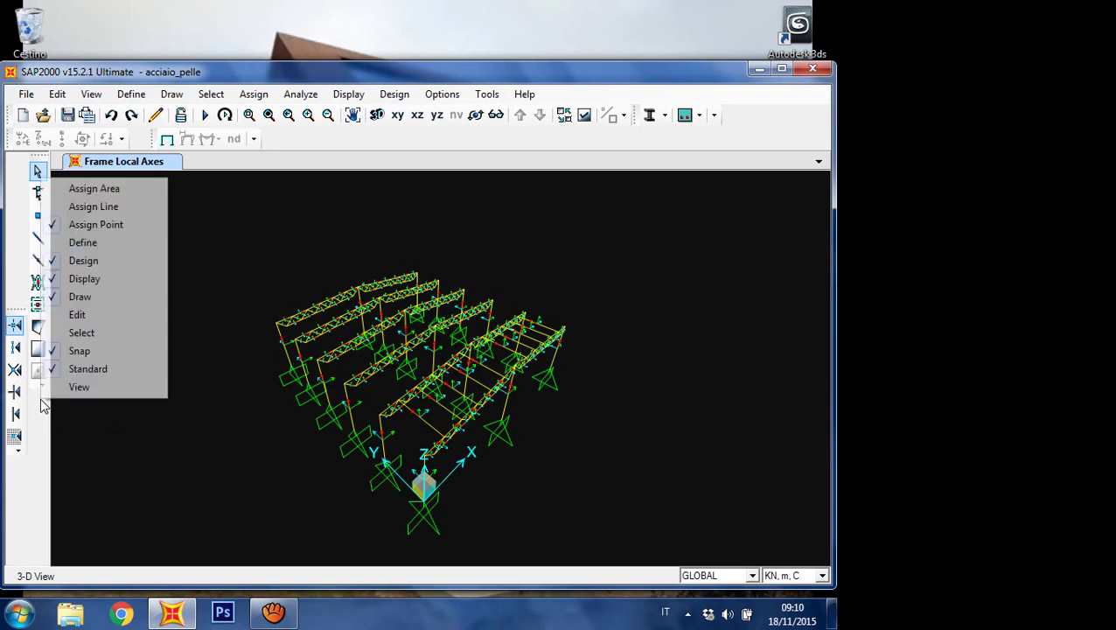
pyautogui.click(69, 336)
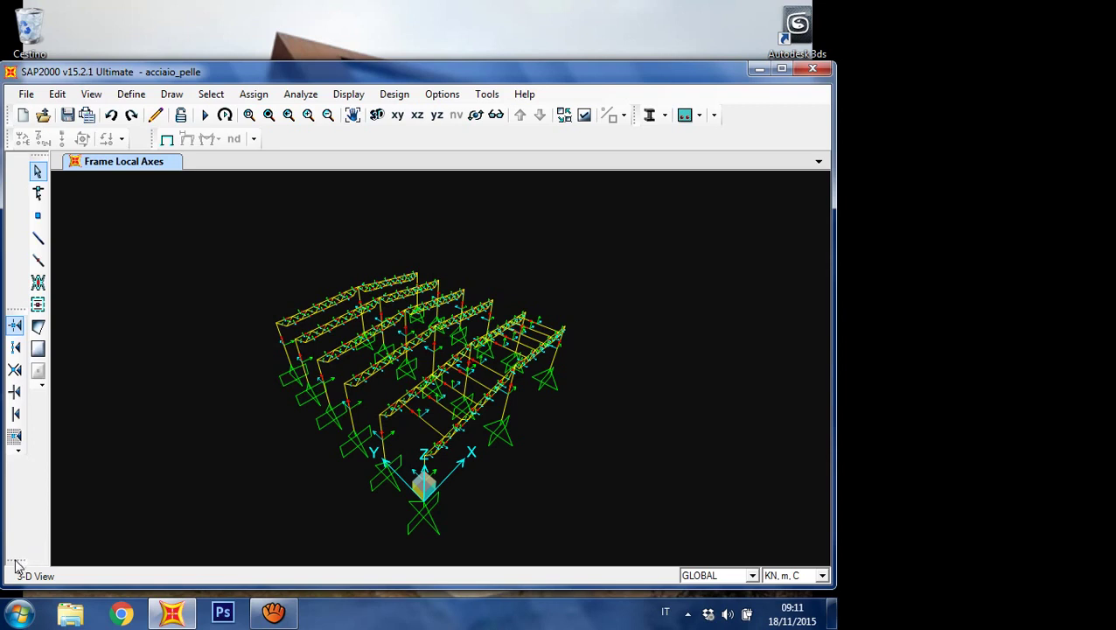
# Step: Move the Select toolbar up near the top of its column and realign the Snap toolbar below it
pyautogui.moveTo(29, 558); pyautogui.dragTo(23, 181)
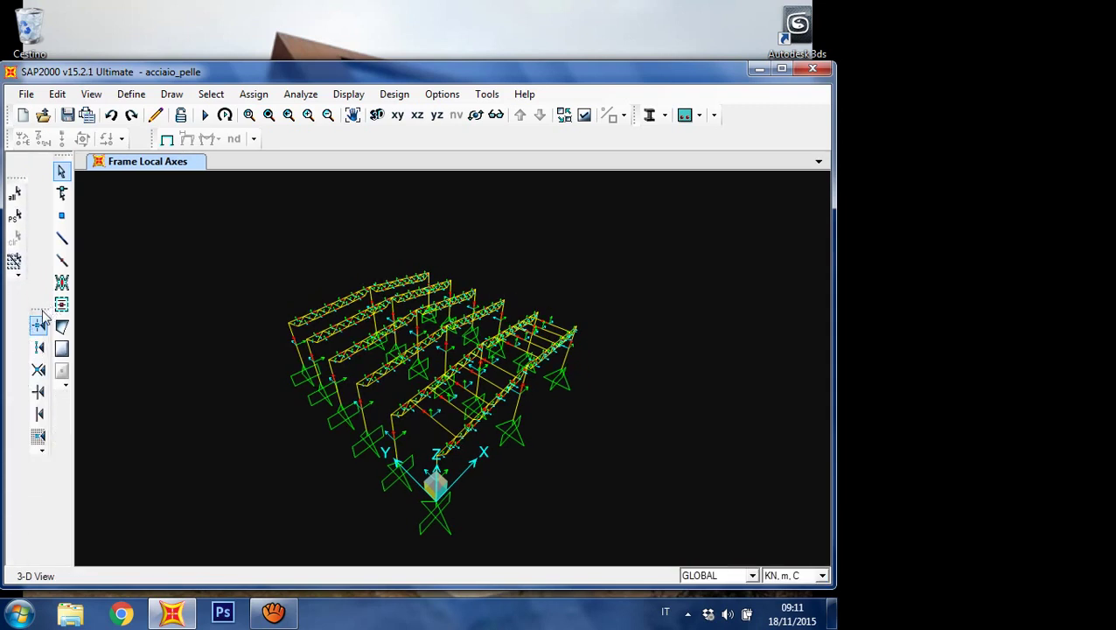
pyautogui.moveTo(42, 311); pyautogui.dragTo(13, 314)
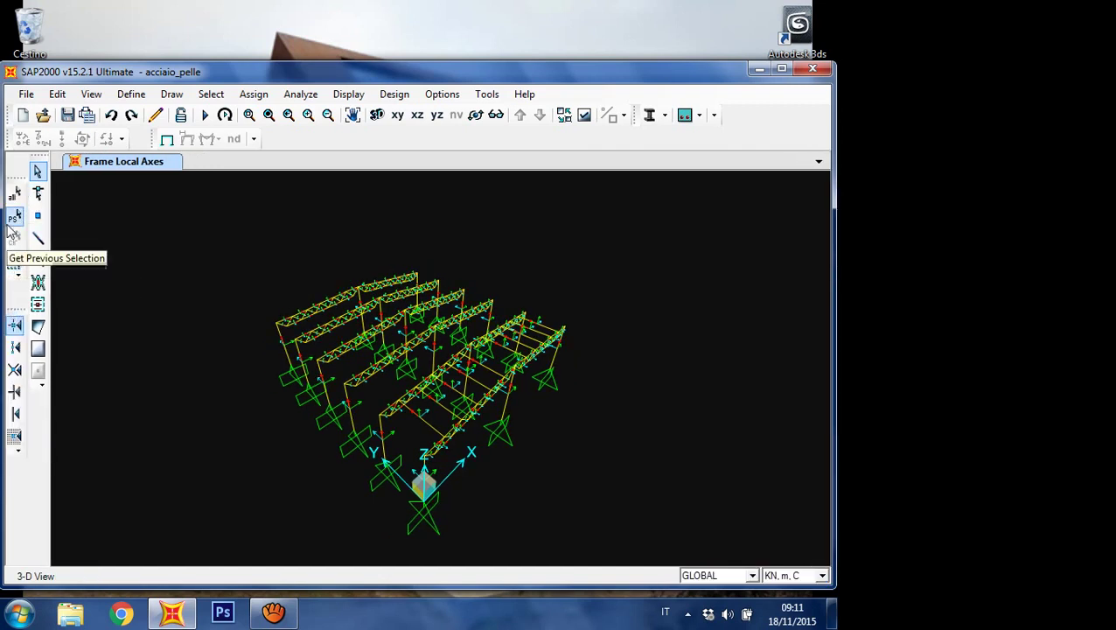
# Step: Restore the previous selection of transverse roof frames and replicate it linearly with dy 5 and number 4
pyautogui.click(14, 219)
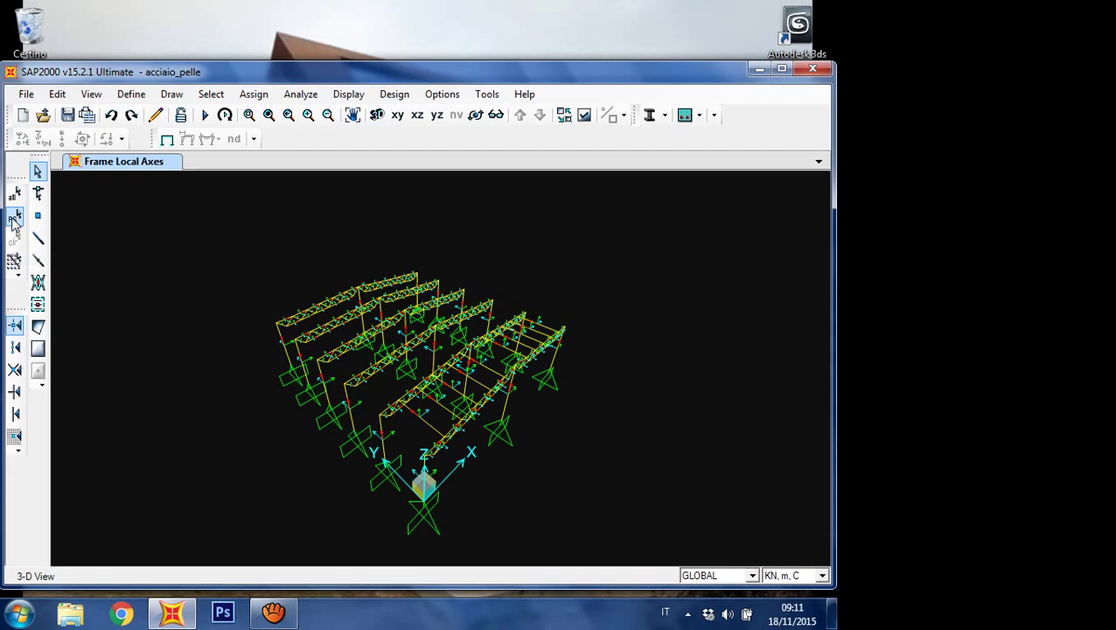
pyautogui.click(14, 219)
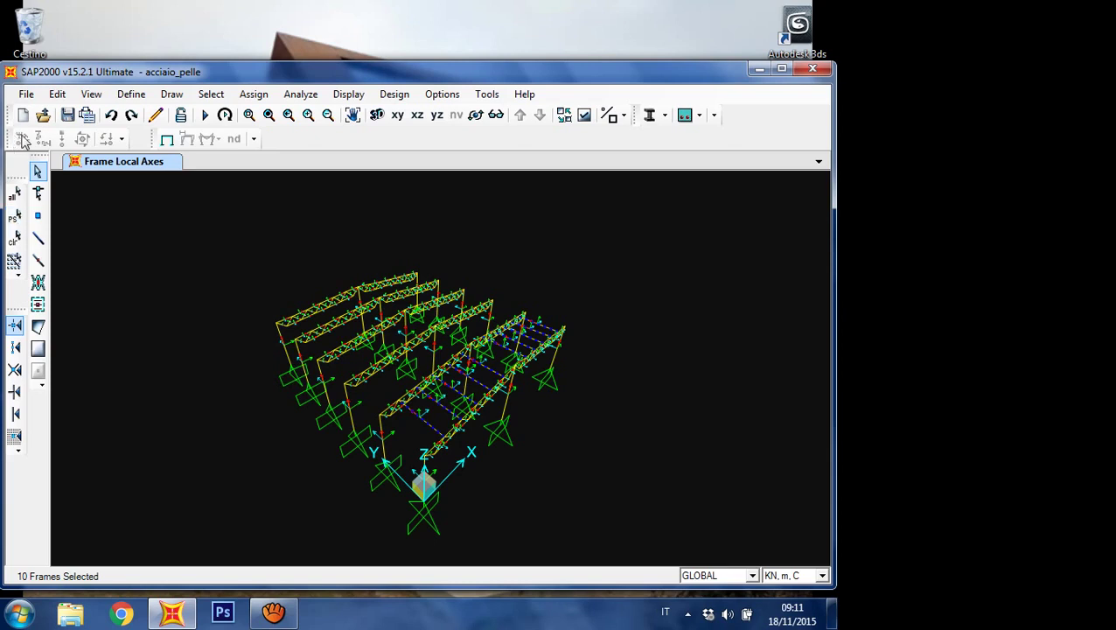
pyautogui.click(58, 95)
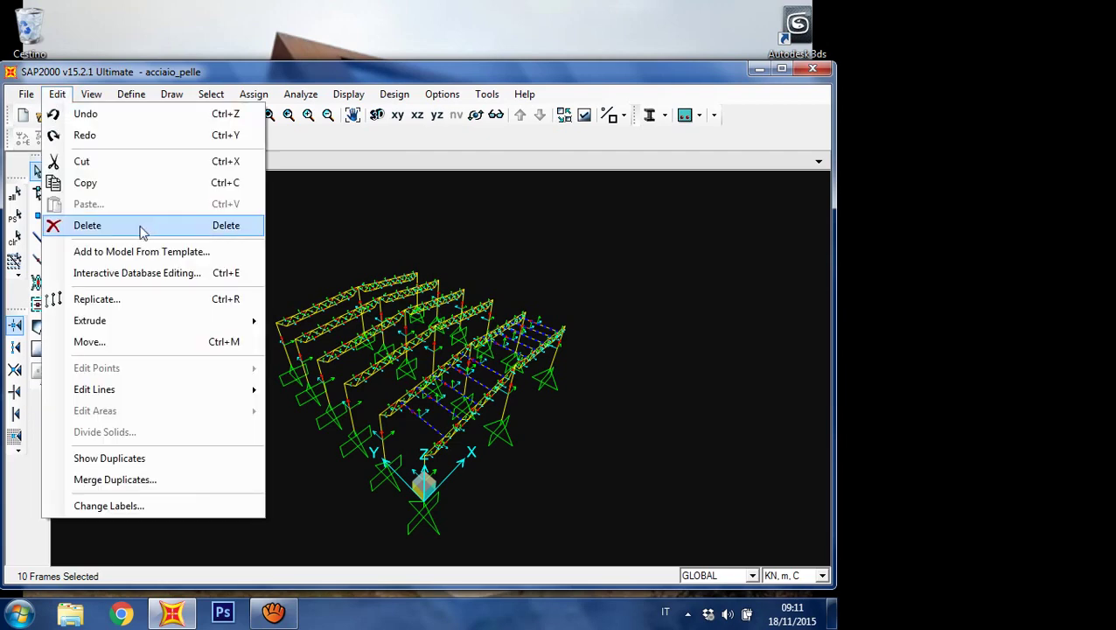
pyautogui.click(128, 308)
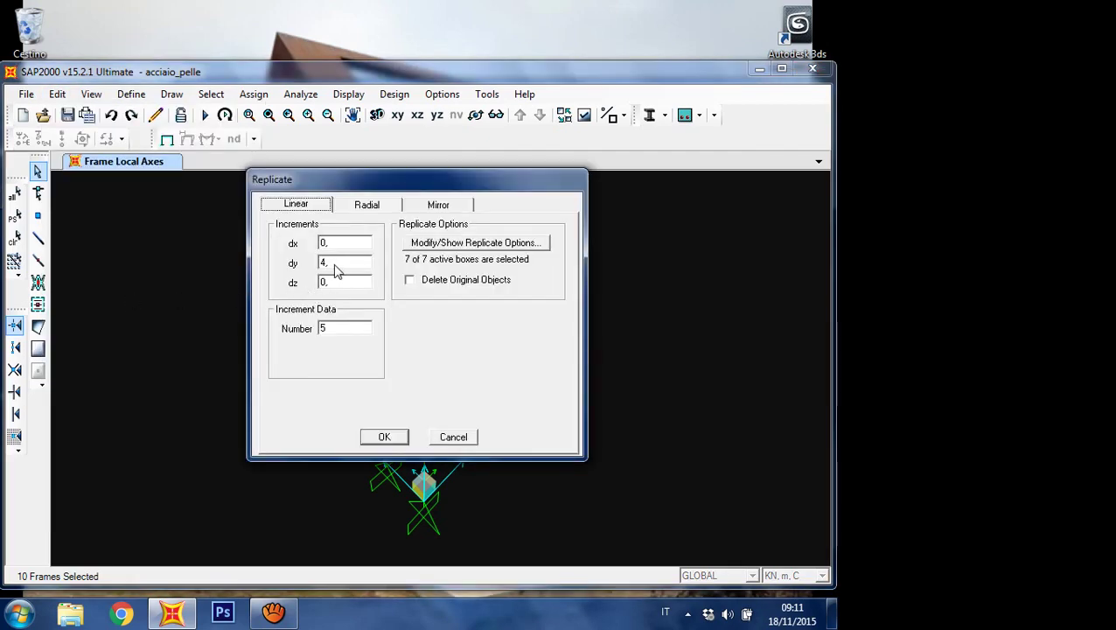
pyautogui.doubleClick(336, 263)
pyautogui.write('5')
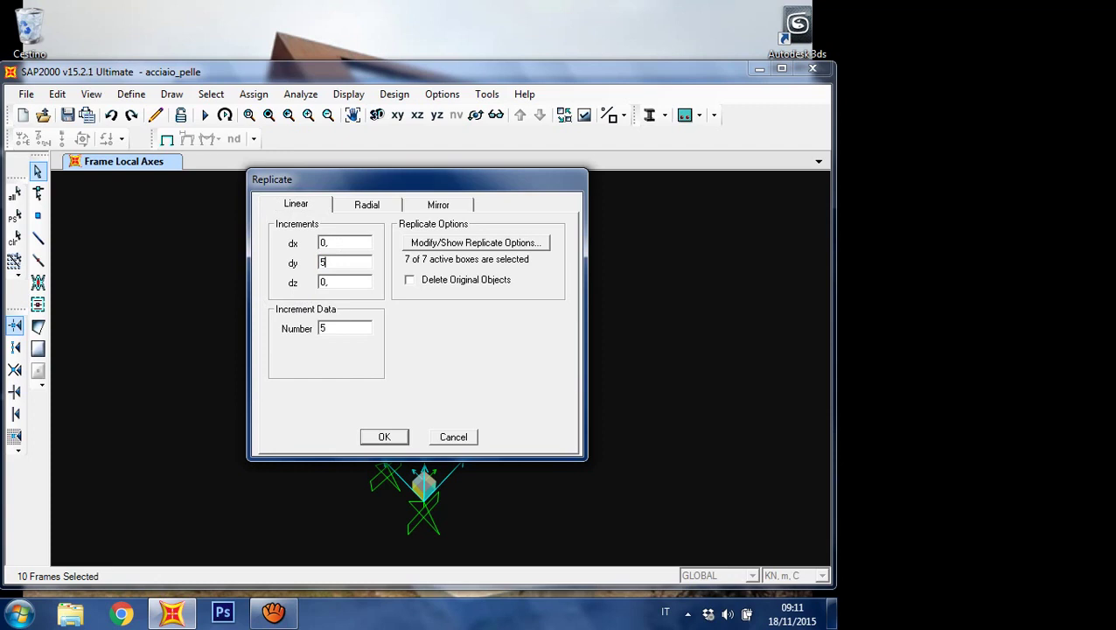
pyautogui.doubleClick(358, 328)
pyautogui.write('4')
pyautogui.click(391, 438)
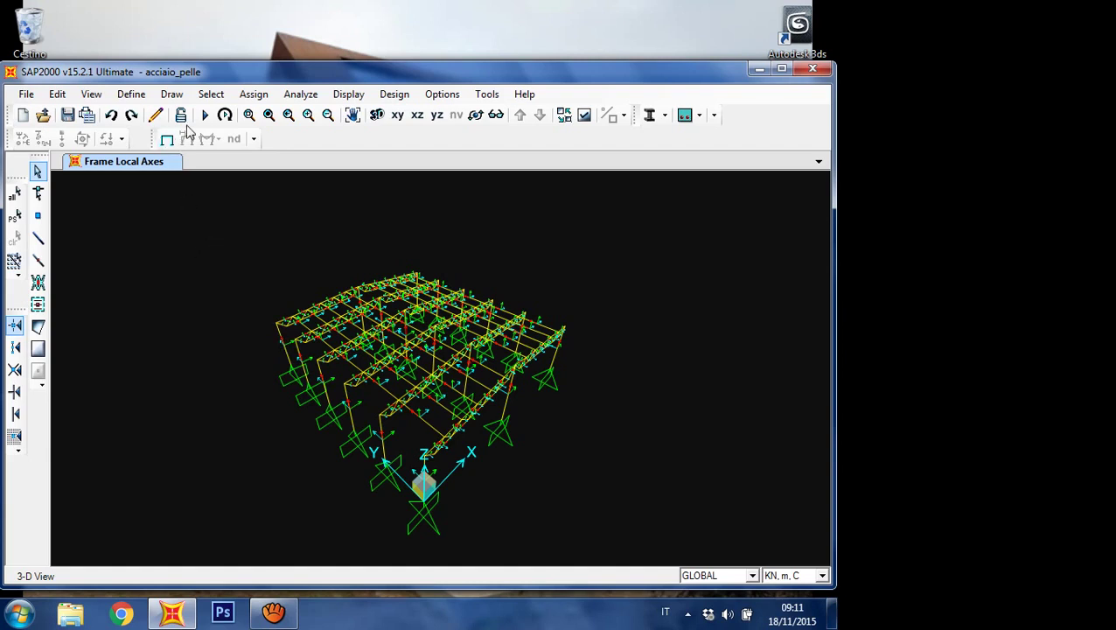
# Step: Select all objects in the model and turn off the Invisible option for joints in the display options
pyautogui.click(211, 95)
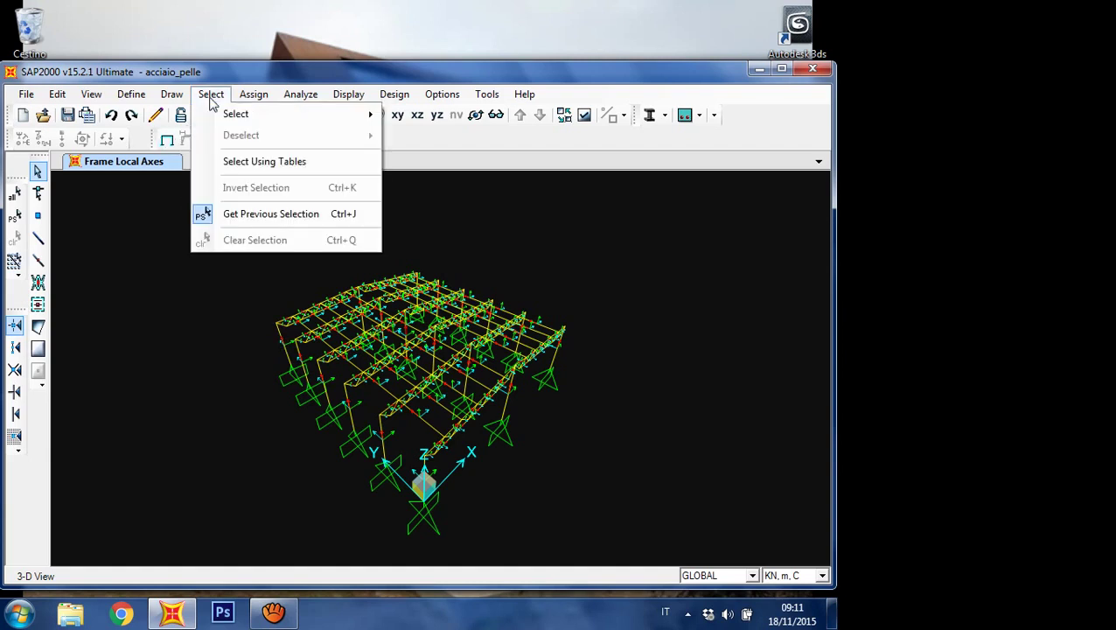
pyautogui.moveTo(229, 114)
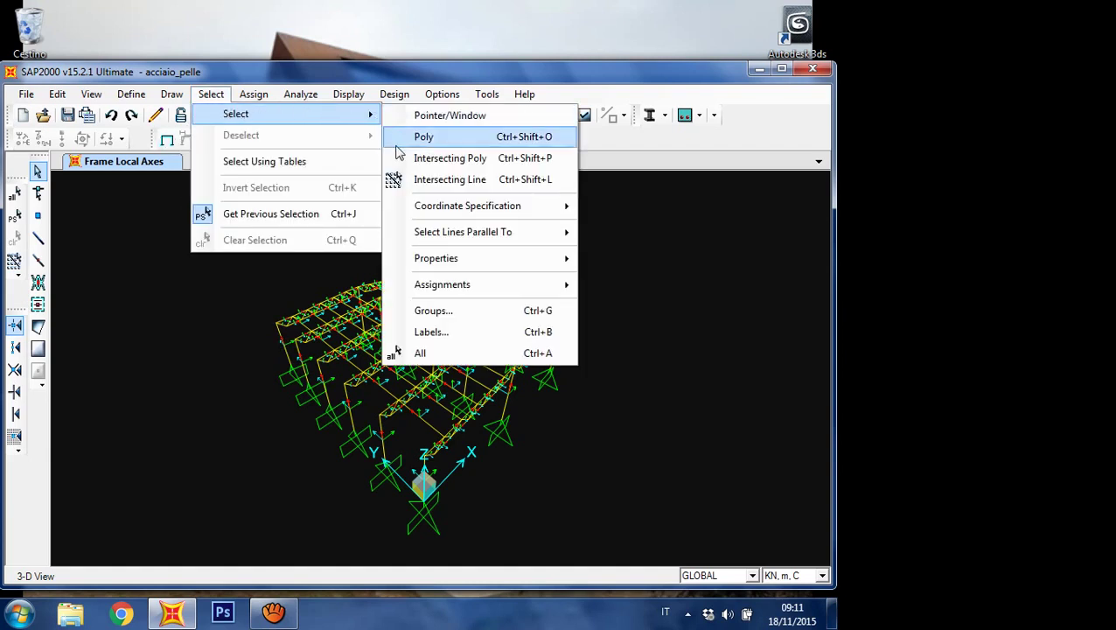
pyautogui.click(409, 352)
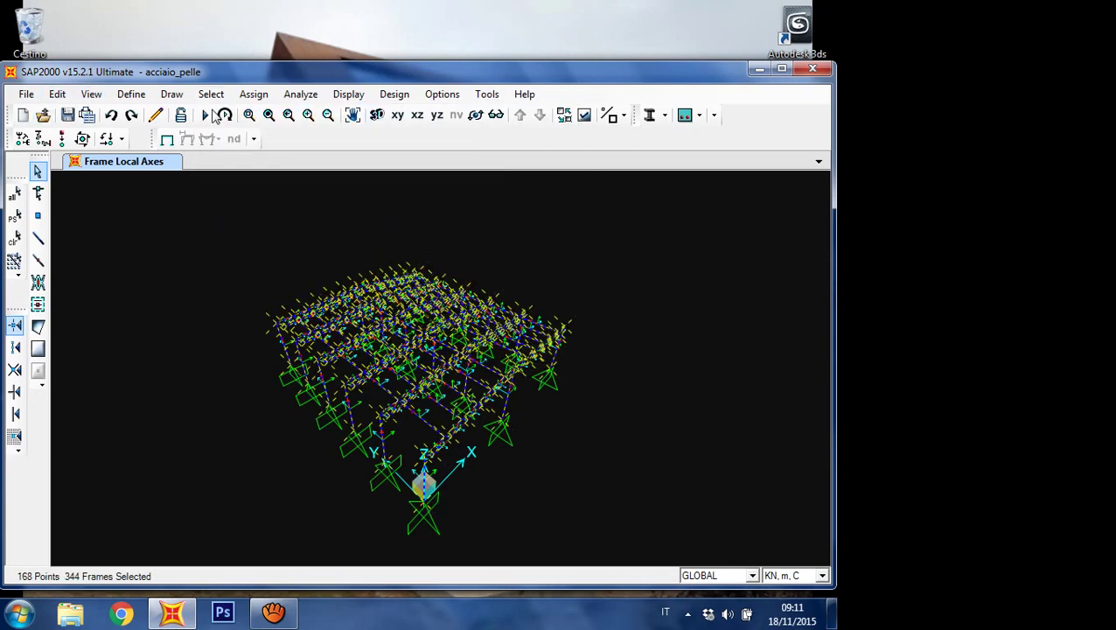
pyautogui.click(584, 115)
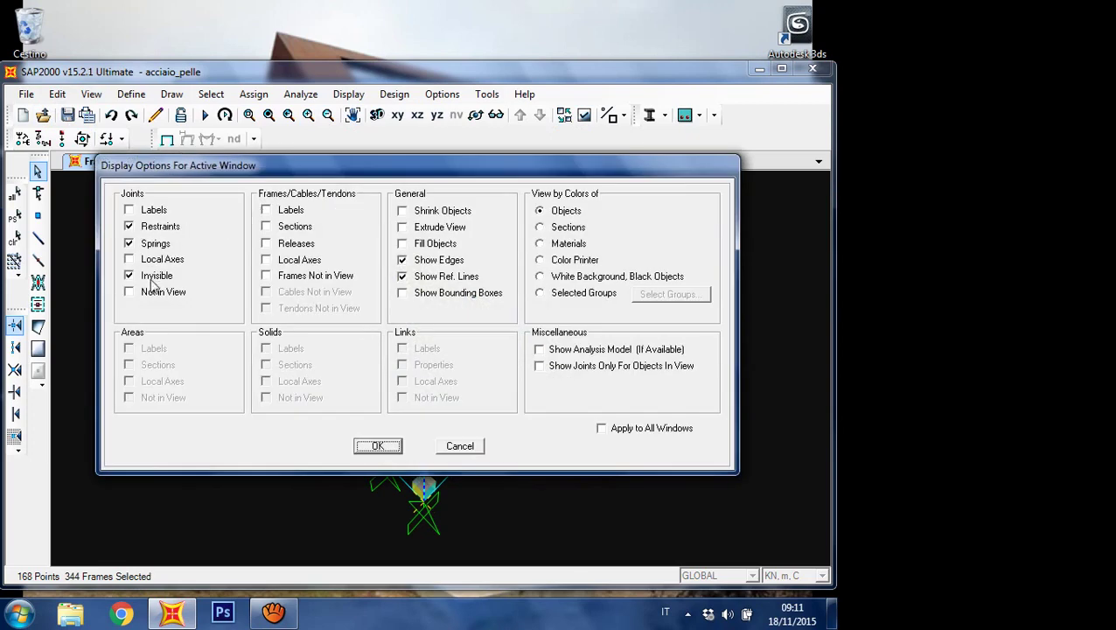
pyautogui.click(148, 275)
pyautogui.click(375, 446)
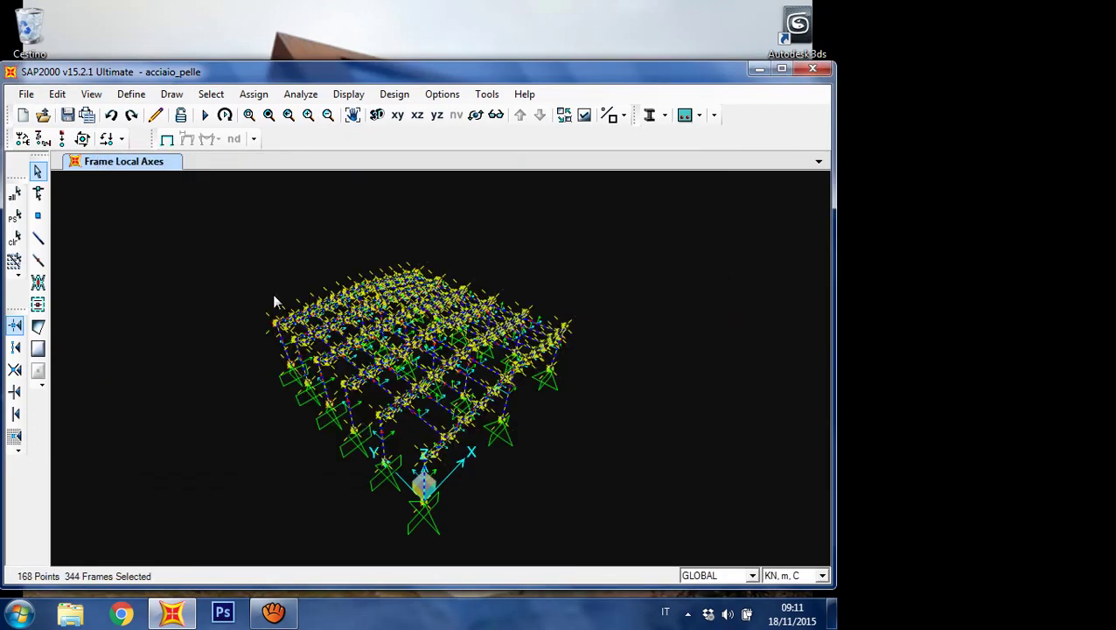
# Step: Merge the selected joints with a merge tolerance of 0,1
pyautogui.click(57, 94)
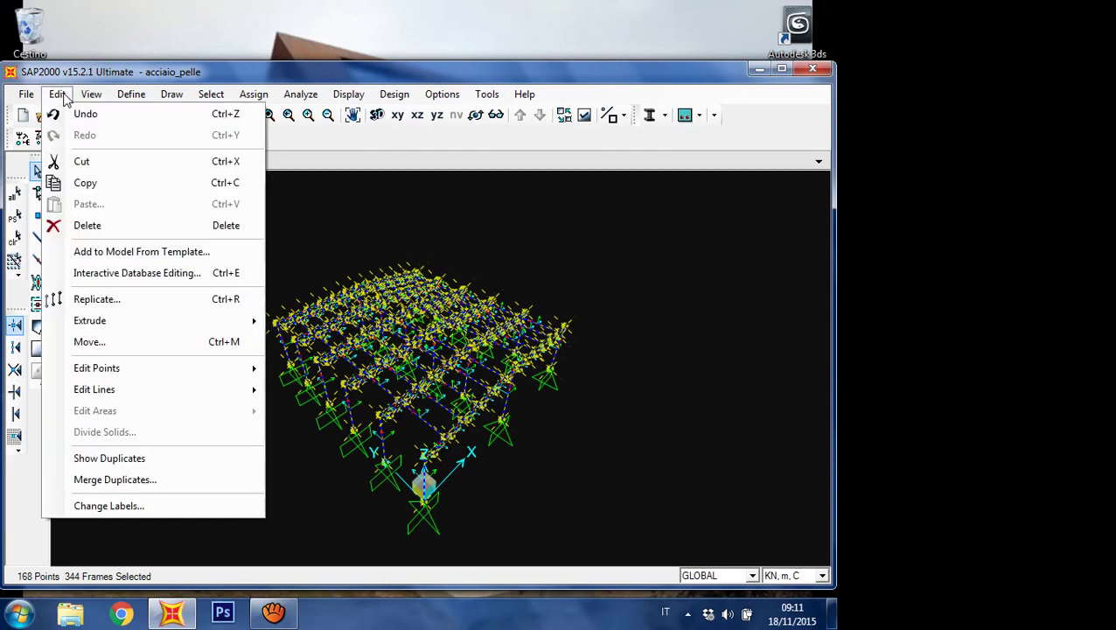
pyautogui.moveTo(174, 371)
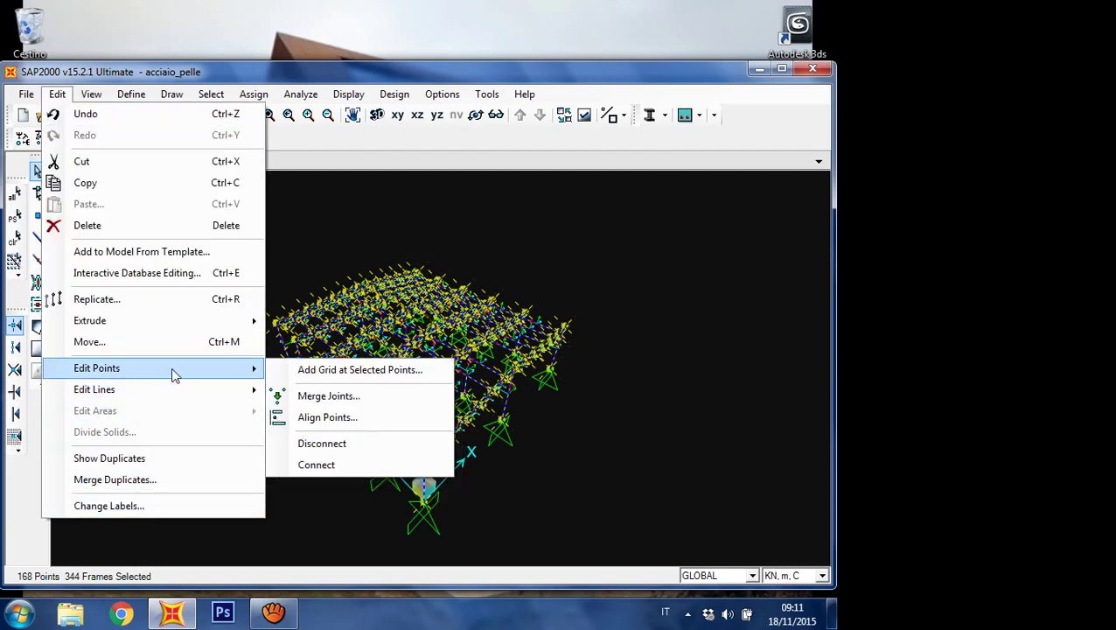
pyautogui.click(311, 397)
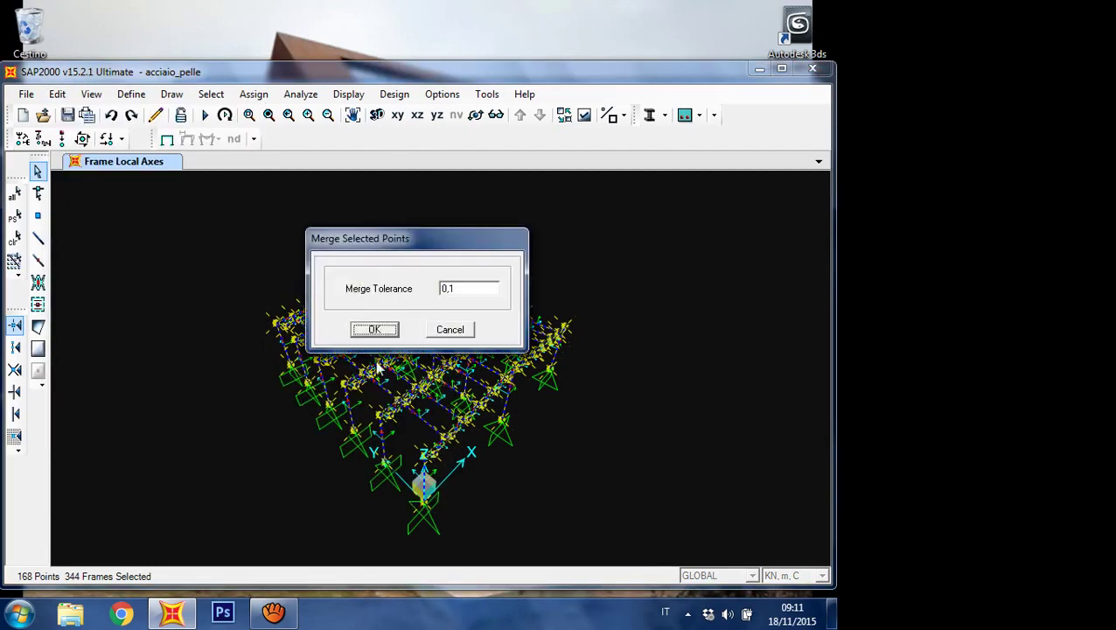
pyautogui.click(381, 328)
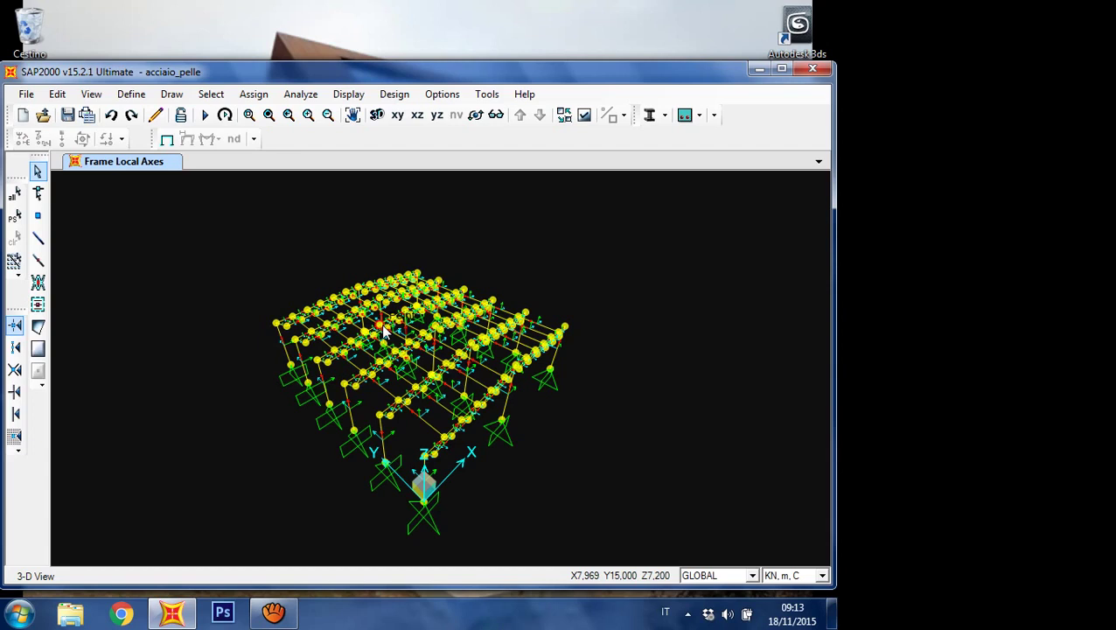
pyautogui.click(122, 94)
pyautogui.moveTo(91, 95)
pyautogui.click(133, 134)
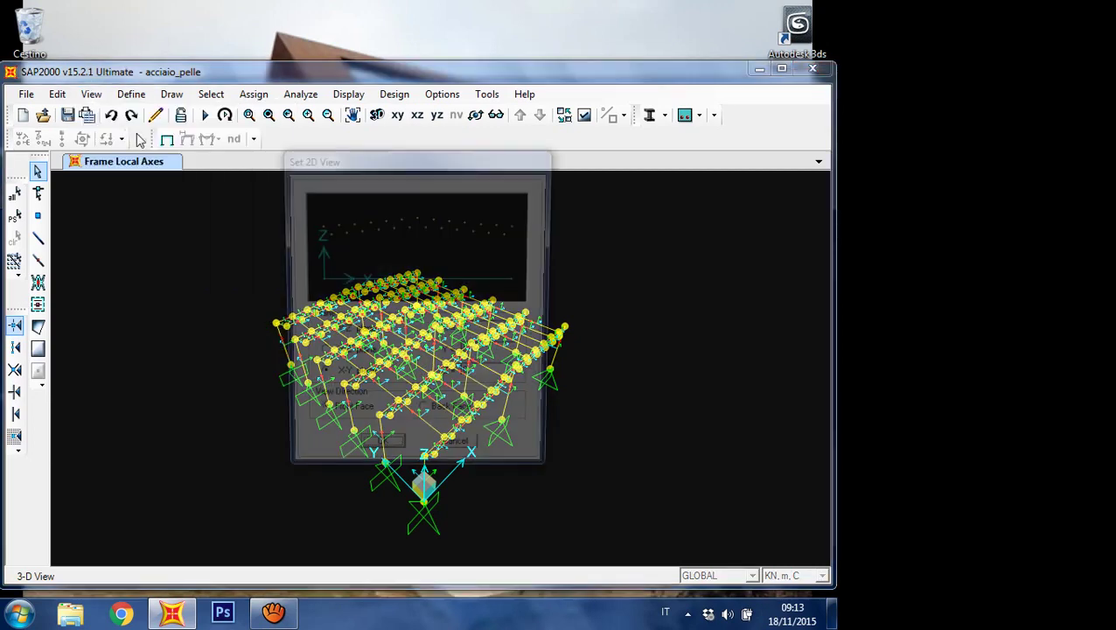
pyautogui.click(476, 456)
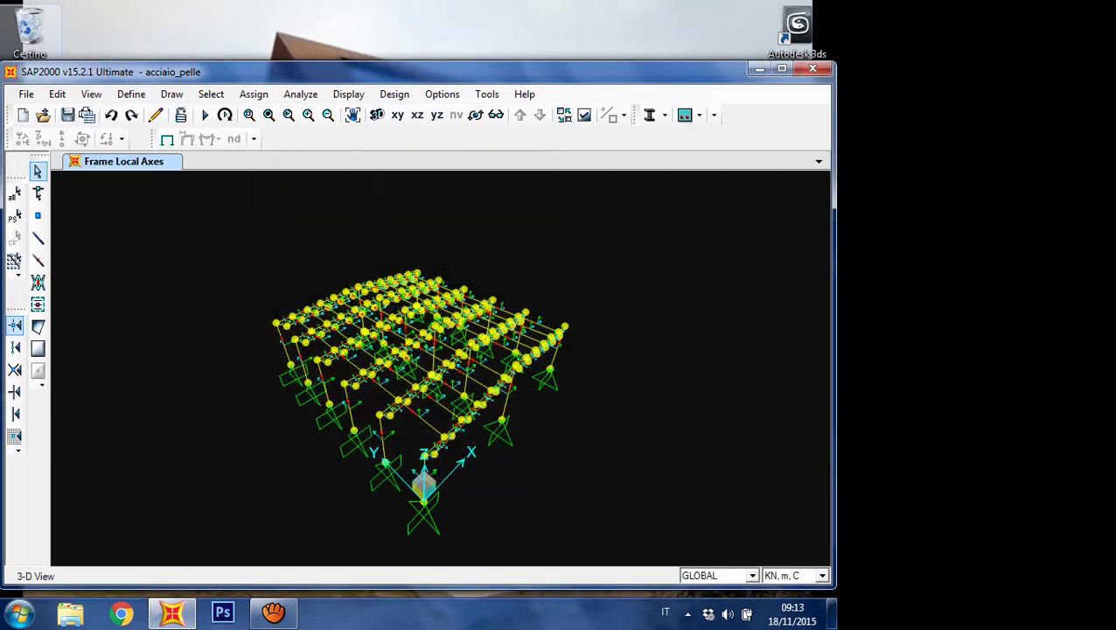
# Step: Set the 3D view to the xy fast view to see the structure in plan
pyautogui.click(57, 93)
pyautogui.moveTo(91, 94)
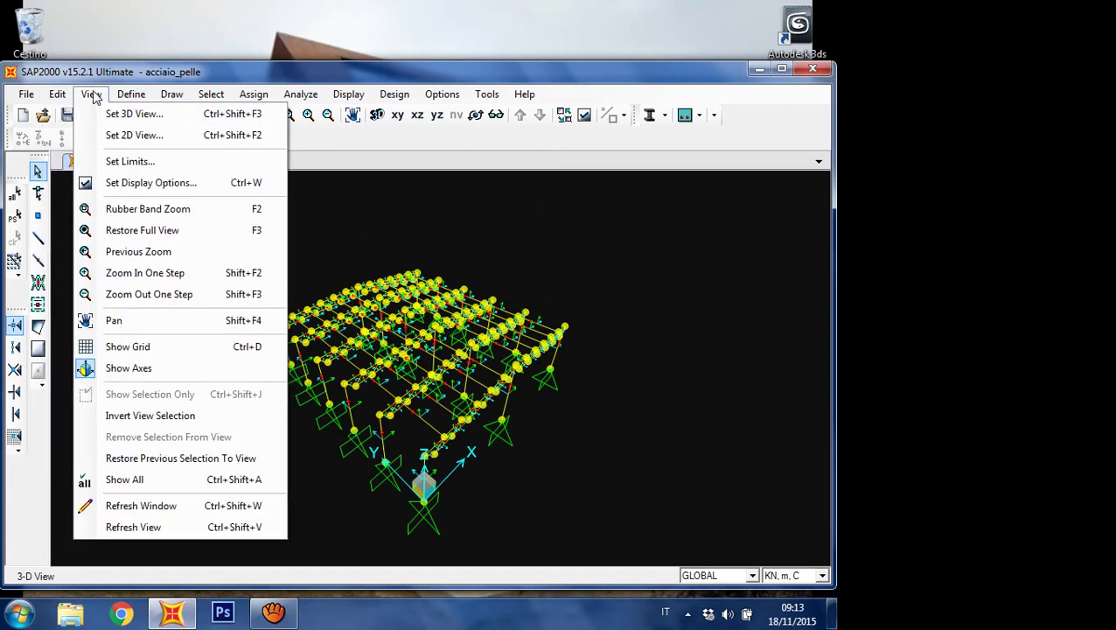
pyautogui.click(112, 112)
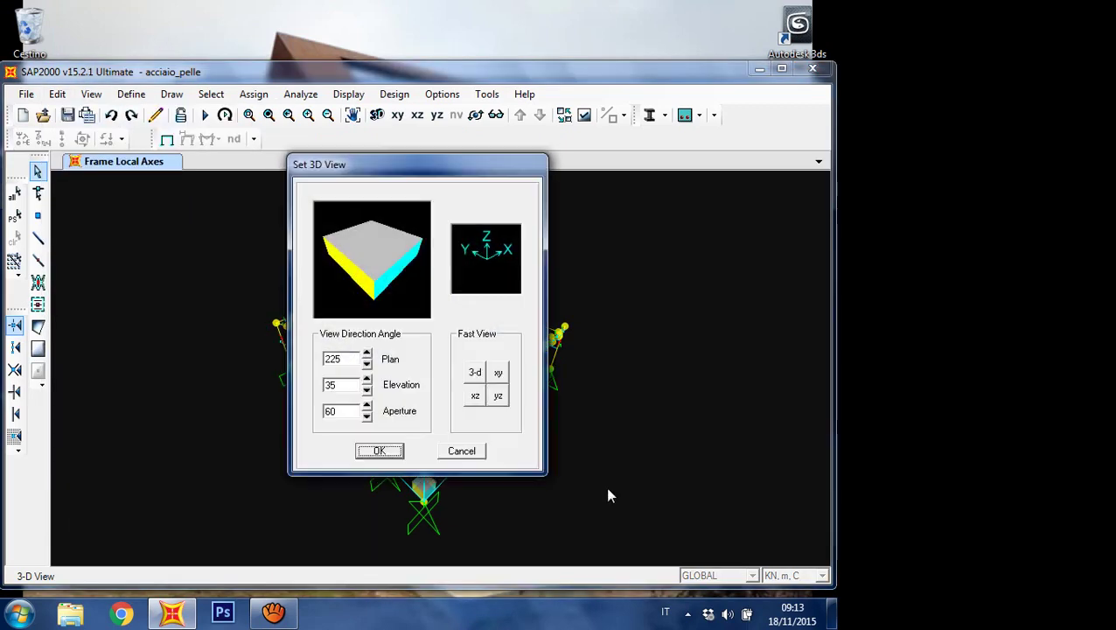
pyautogui.click(498, 373)
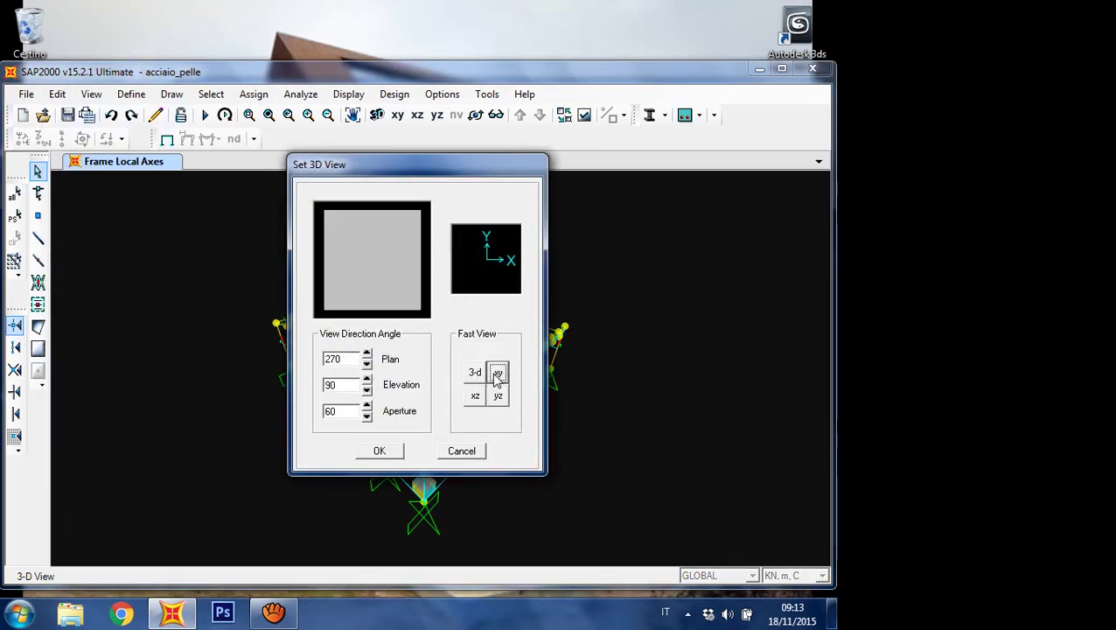
pyautogui.click(378, 450)
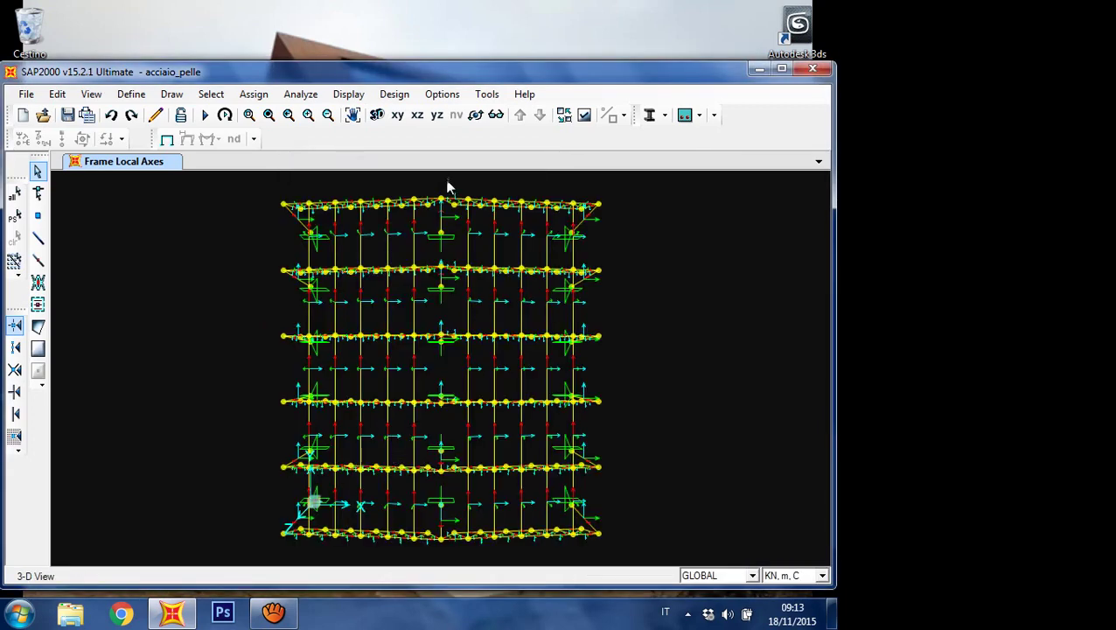
# Step: Enable the Local Axes option for frames in the active window's display options
pyautogui.click(584, 116)
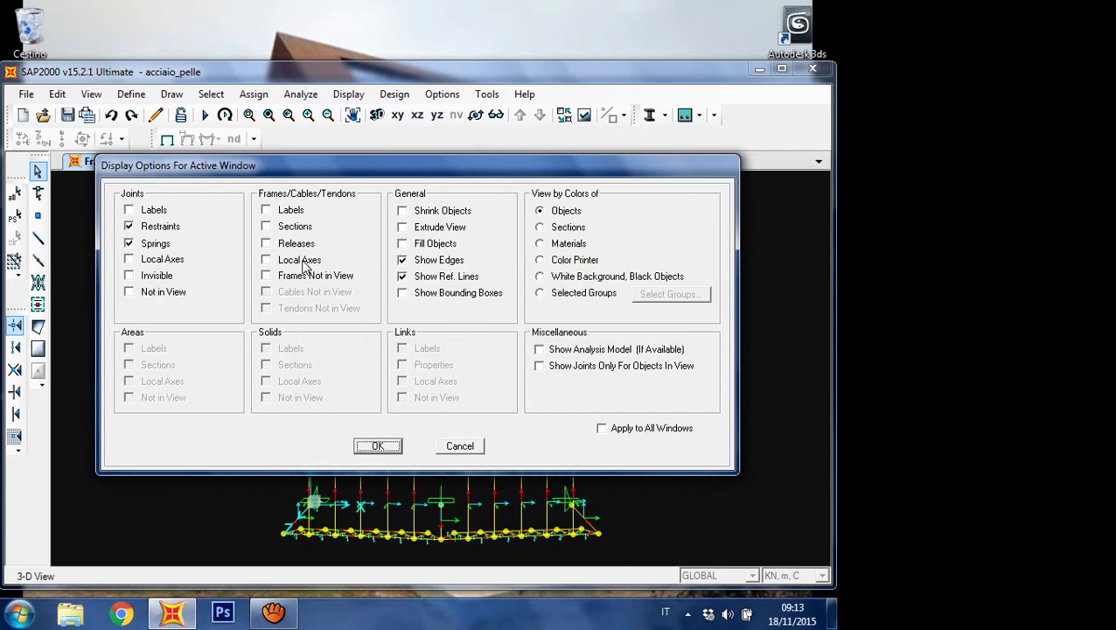
pyautogui.click(303, 261)
pyautogui.click(378, 446)
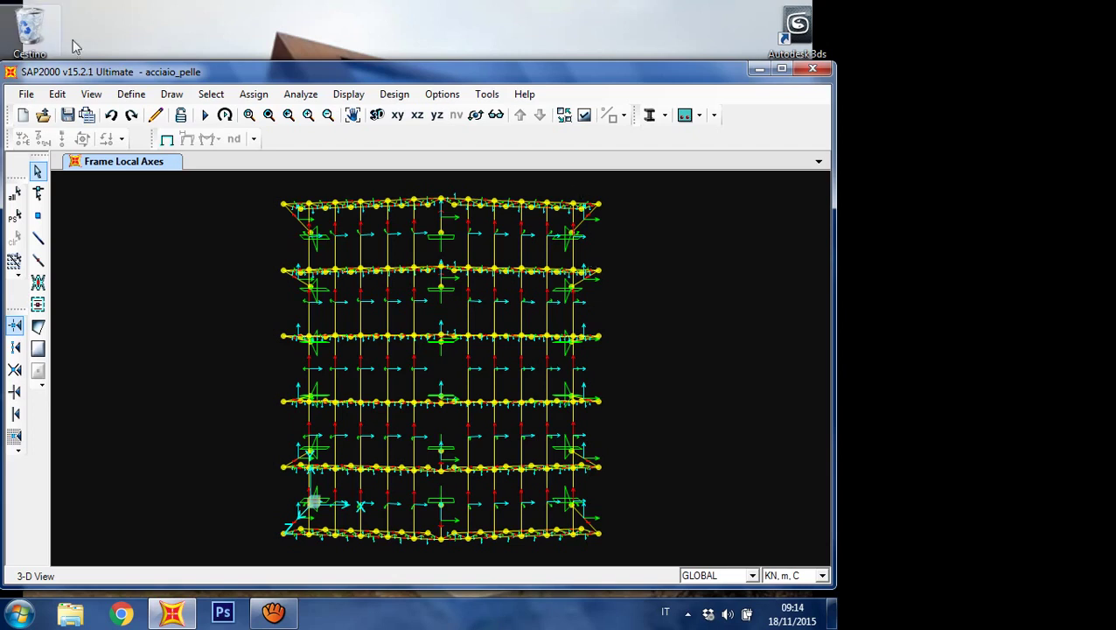
# Step: Select all frames in the model that have the HE120A section
pyautogui.click(212, 95)
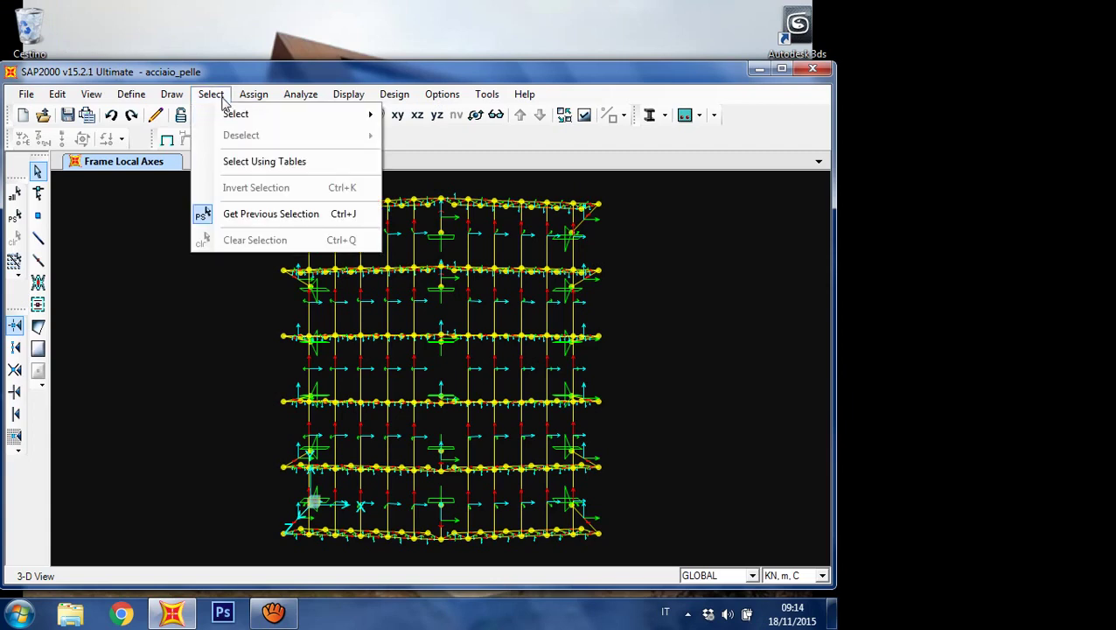
pyautogui.moveTo(231, 118)
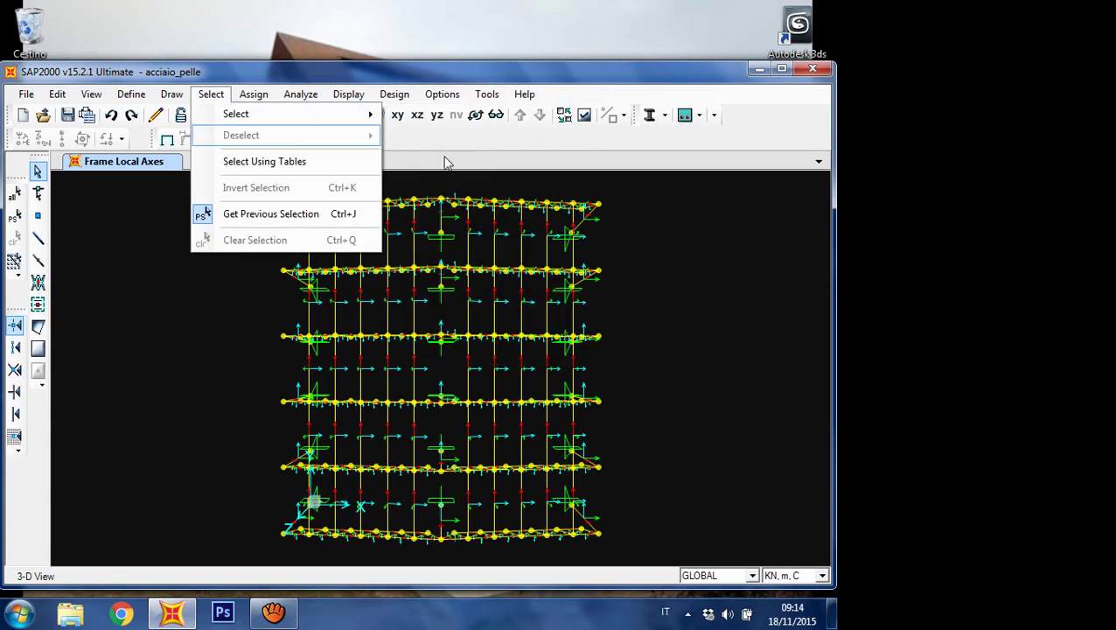
pyautogui.moveTo(247, 92)
pyautogui.moveTo(210, 94)
pyautogui.moveTo(322, 121)
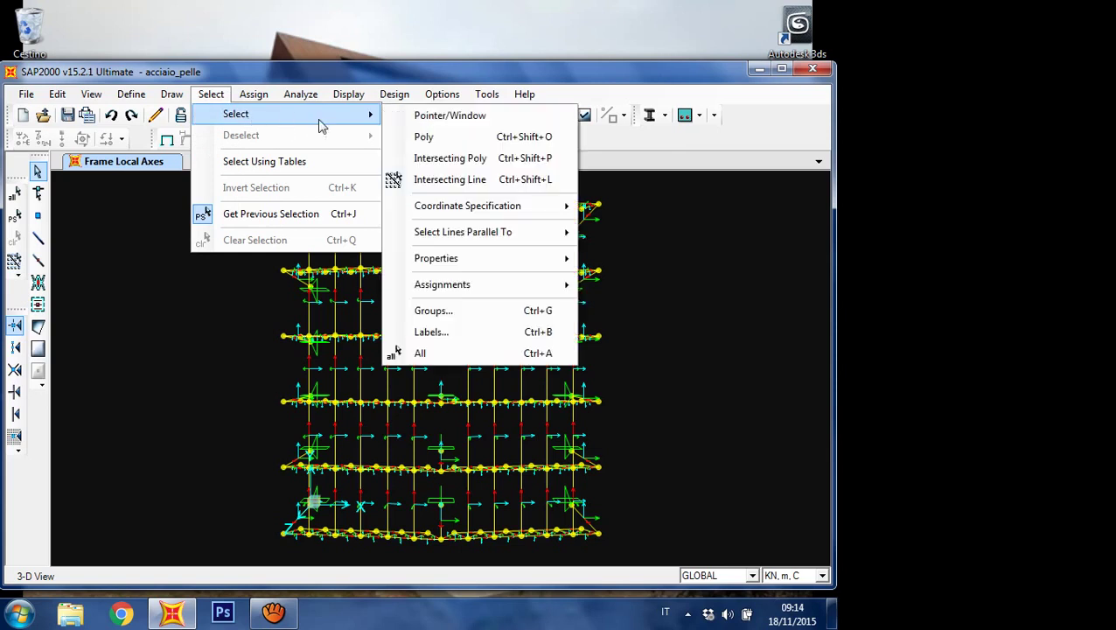
pyautogui.moveTo(515, 262)
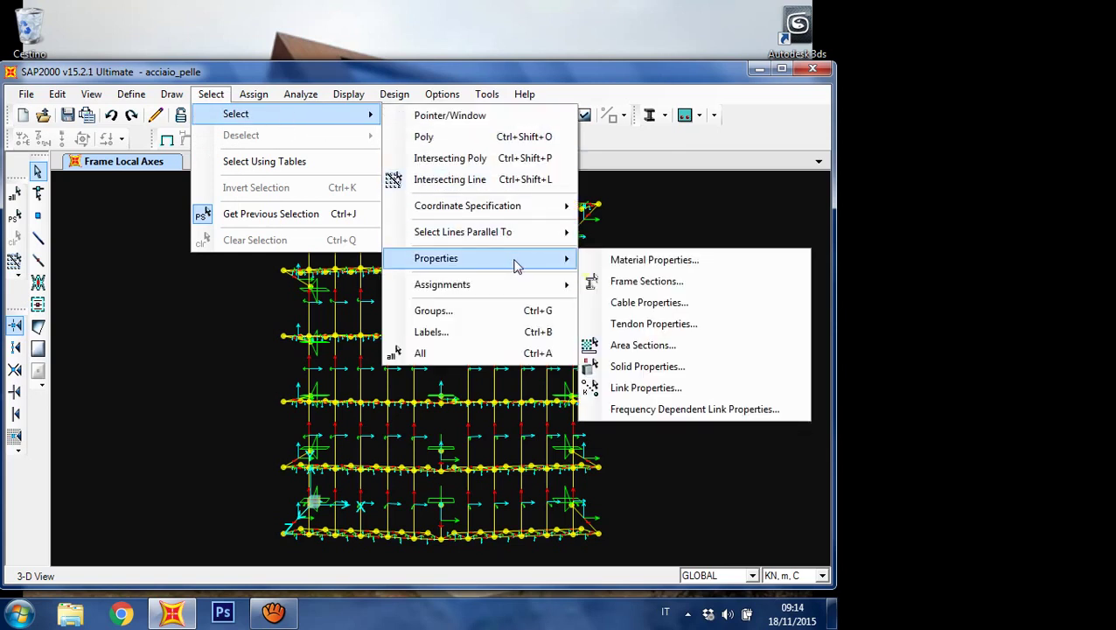
pyautogui.click(623, 288)
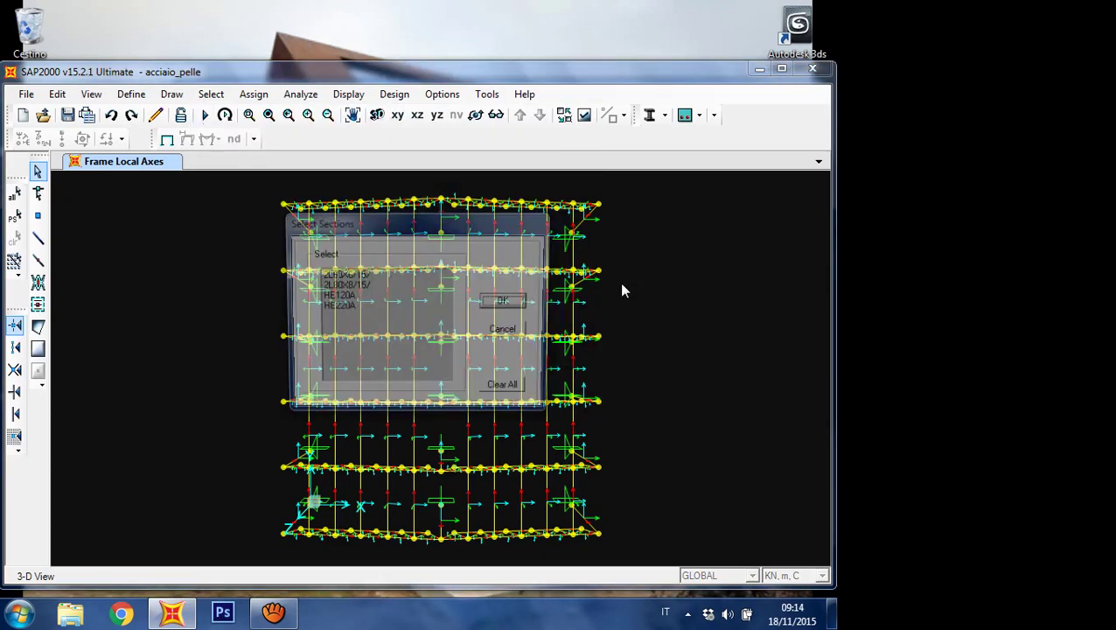
pyautogui.click(349, 295)
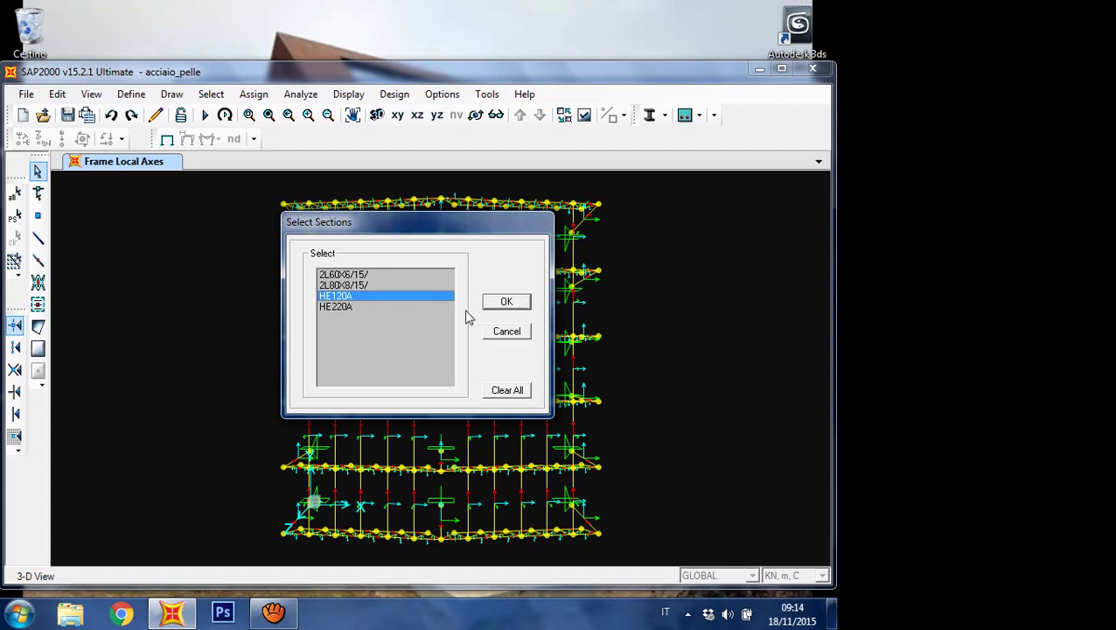
pyautogui.click(506, 301)
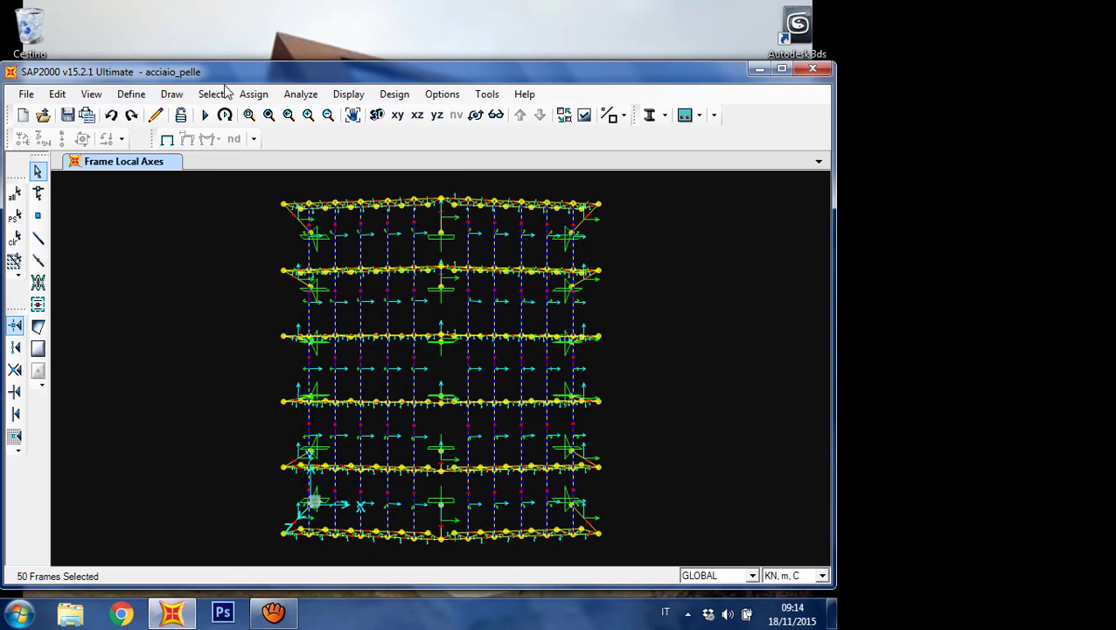
# Step: Assign start releases for Moment 22 (Minor) and Moment 33 (Major) to the selected HE120A frames, with partial fixity springs of 0
pyautogui.click(263, 96)
pyautogui.moveTo(291, 138)
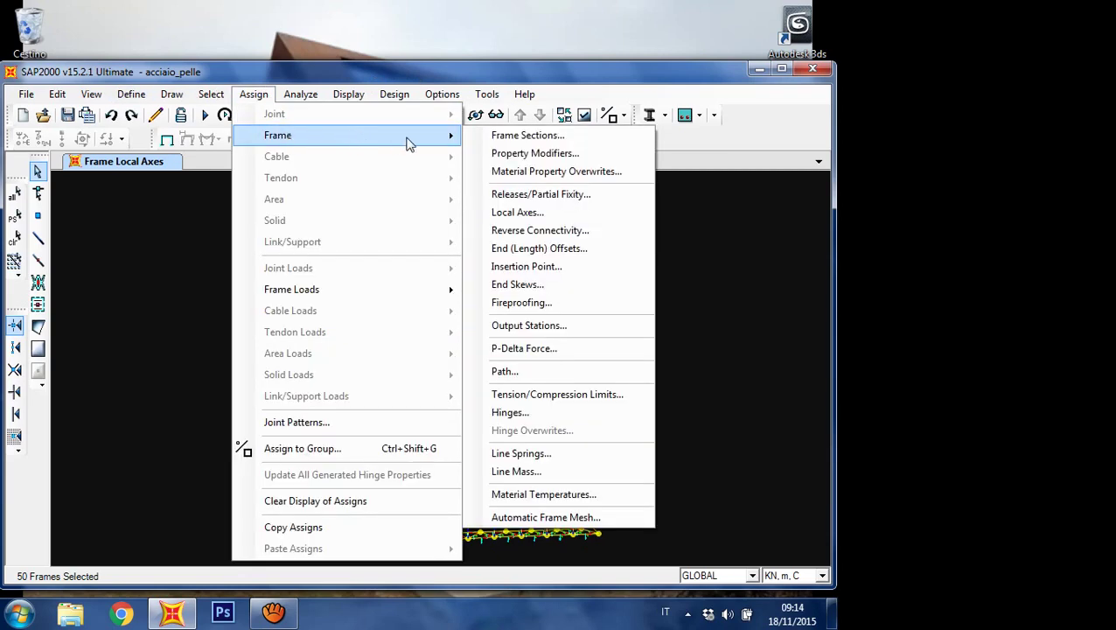
pyautogui.click(527, 196)
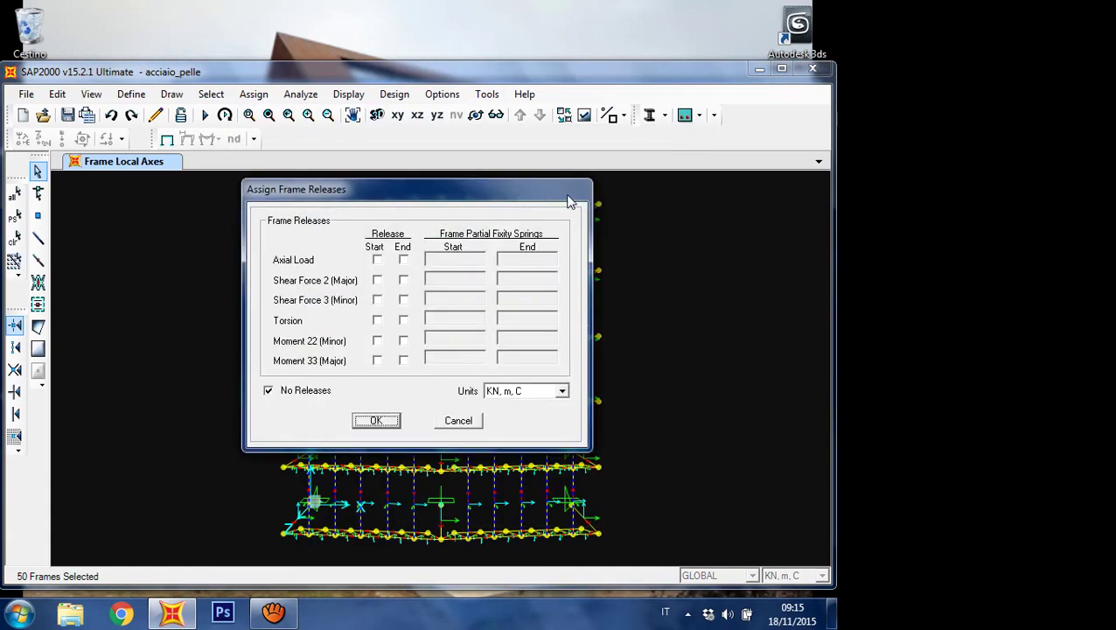
pyautogui.click(293, 393)
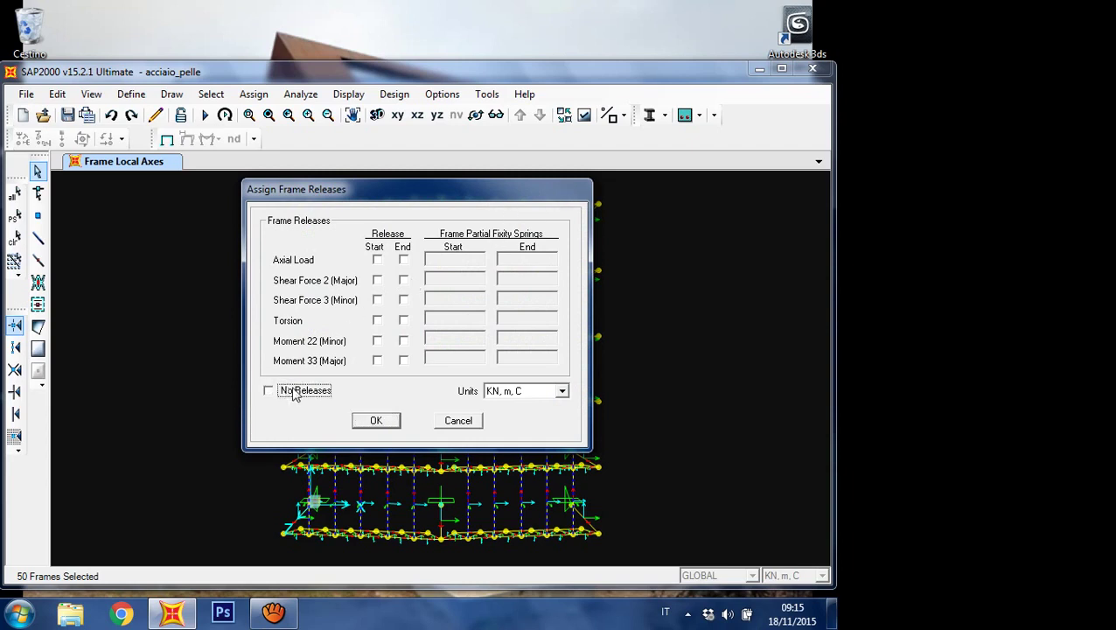
pyautogui.click(377, 361)
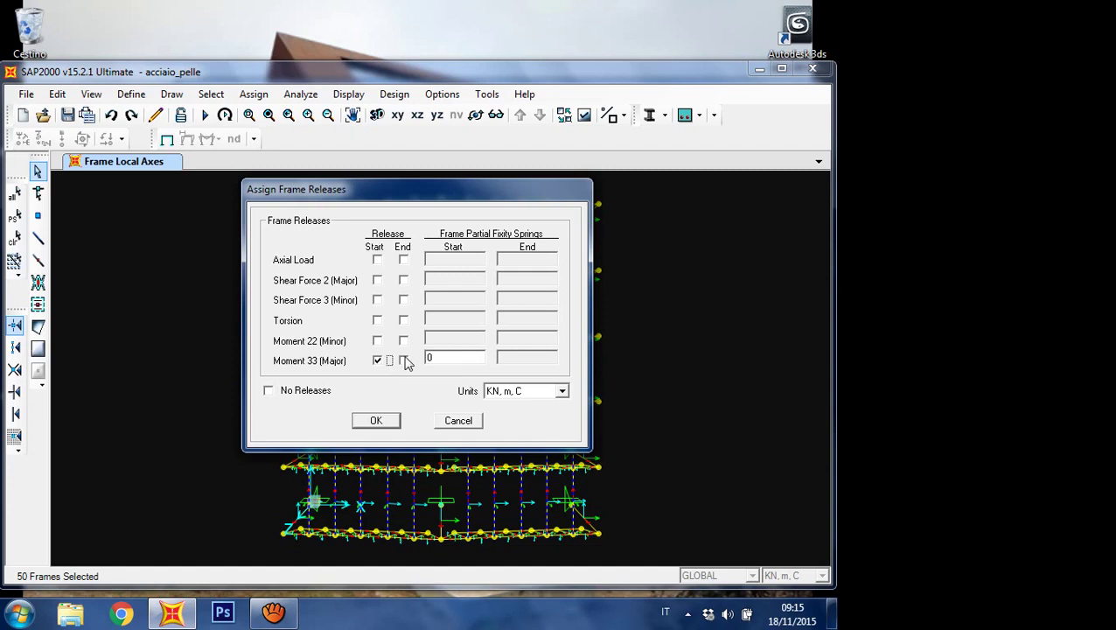
pyautogui.click(405, 360)
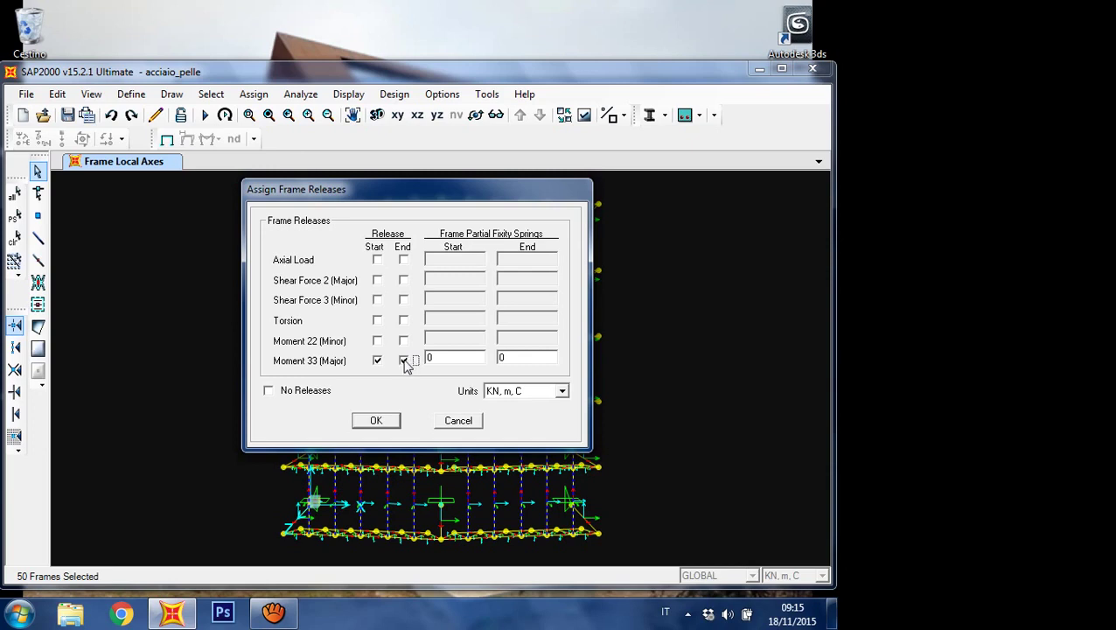
pyautogui.click(404, 360)
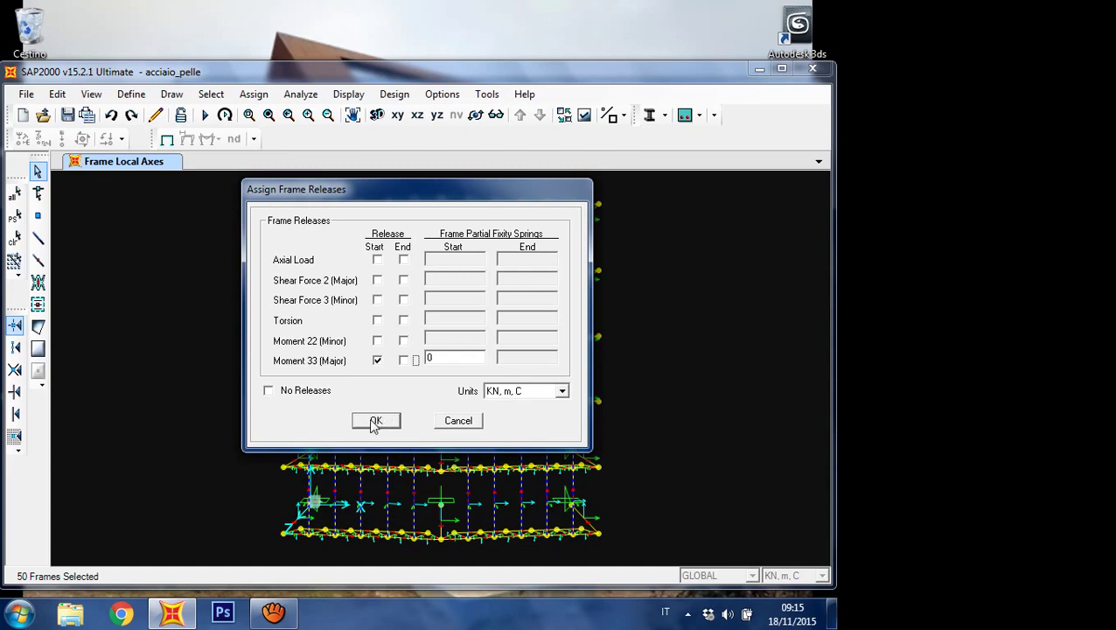
pyautogui.click(377, 340)
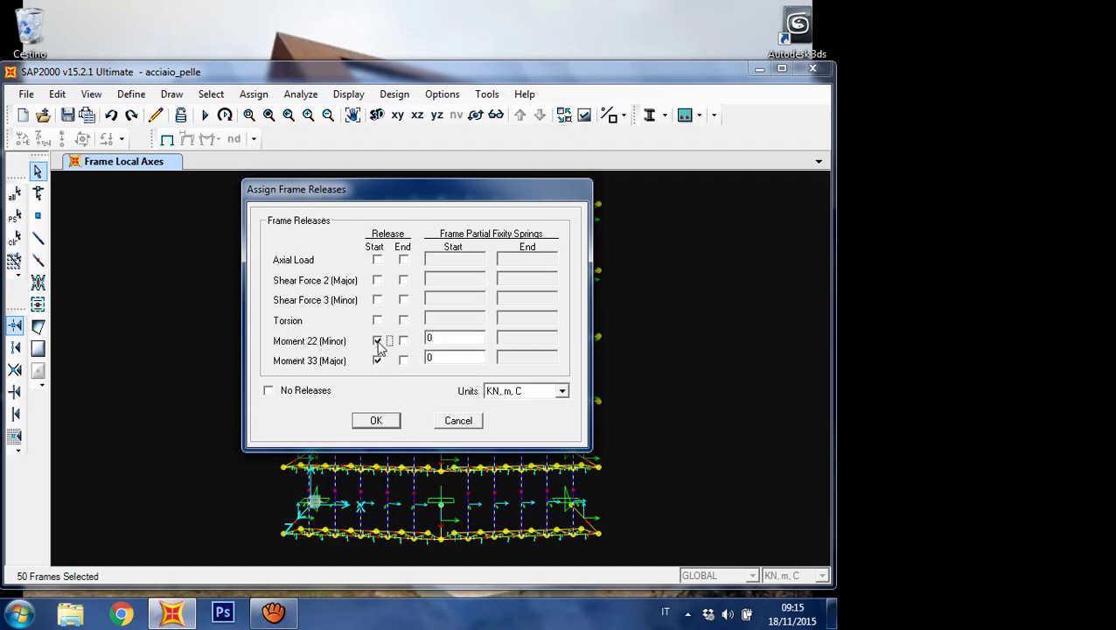
pyautogui.click(383, 425)
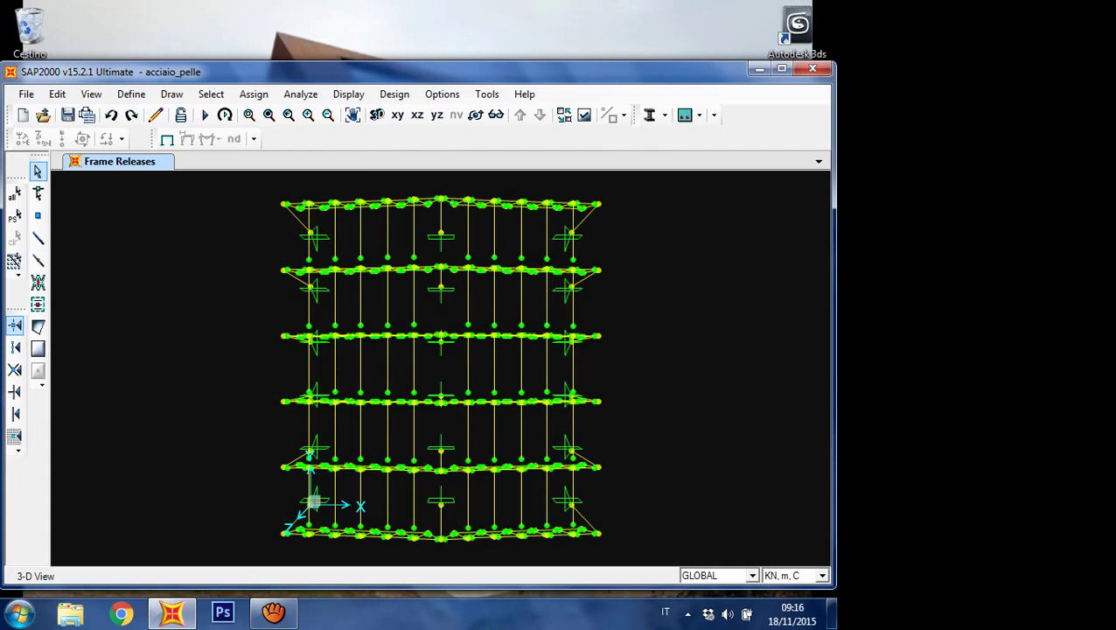
# Step: Set a 2D view of the Y-Z plane at X = 0, seen from the front face
pyautogui.click(93, 94)
pyautogui.click(93, 94)
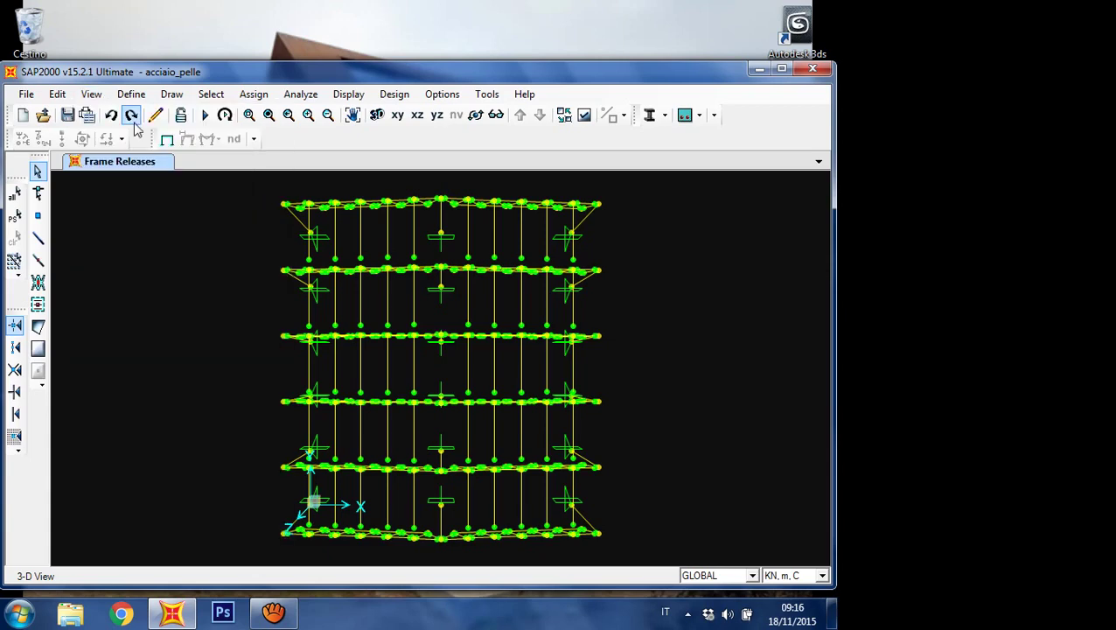
pyautogui.click(92, 95)
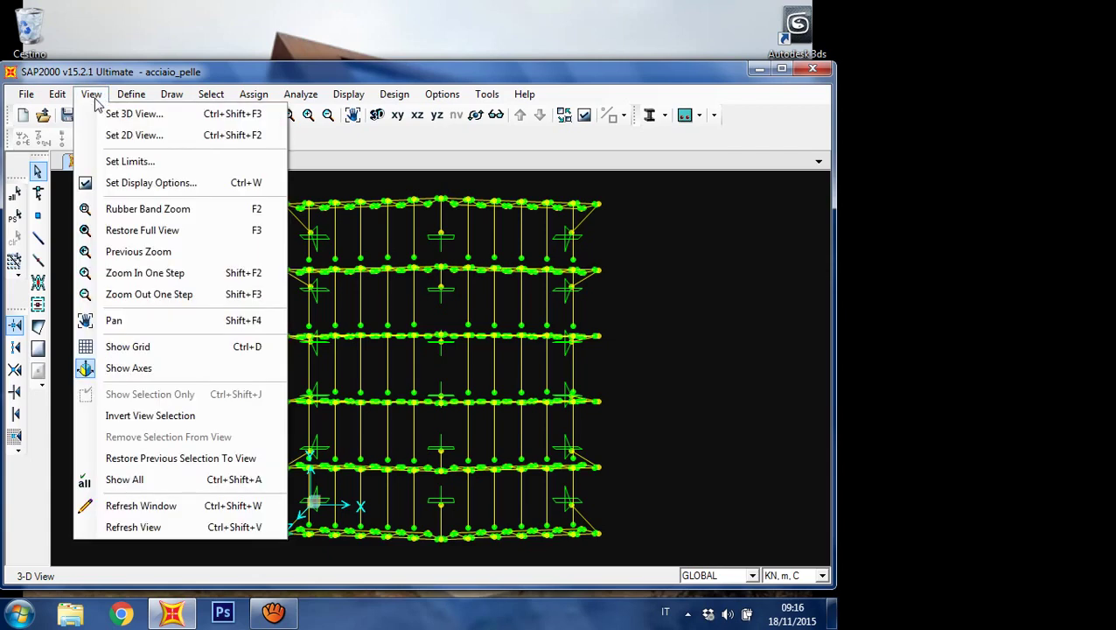
pyautogui.click(131, 135)
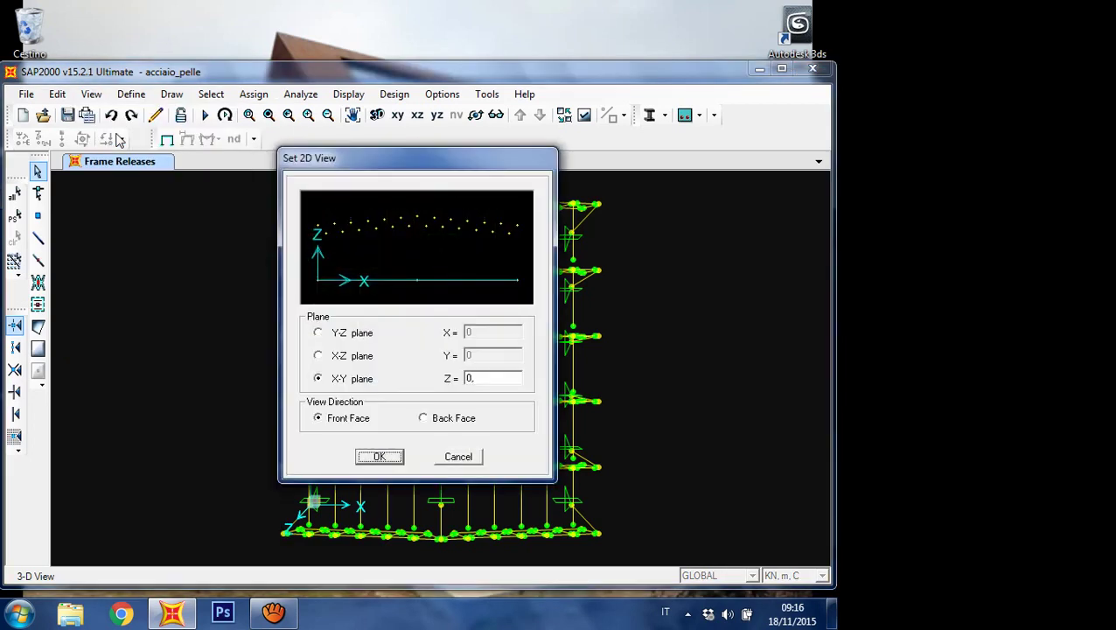
pyautogui.click(332, 356)
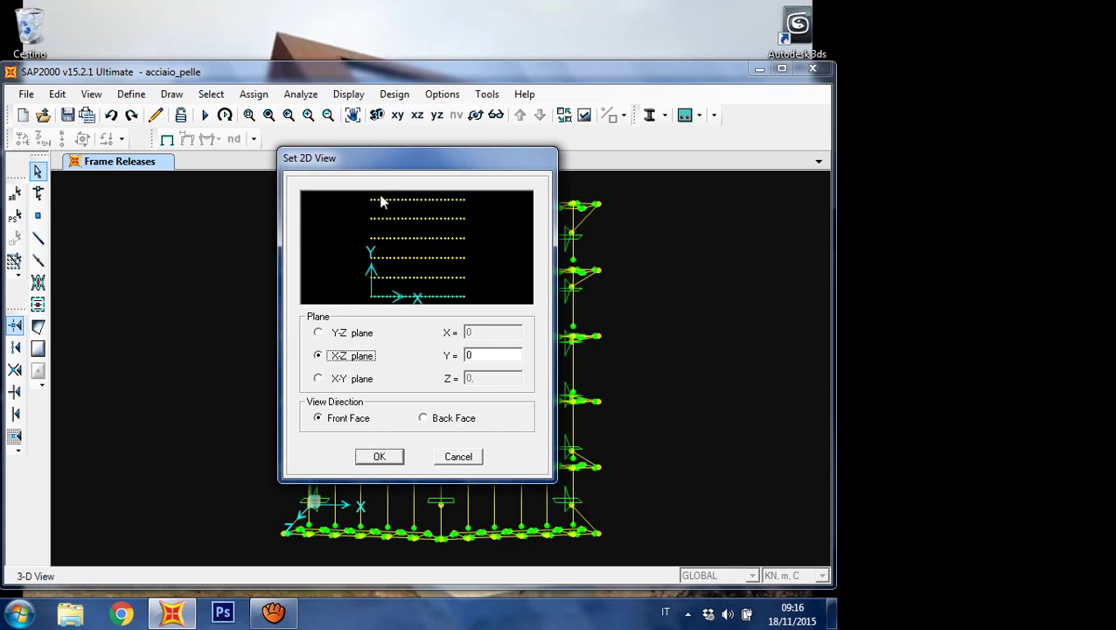
pyautogui.click(325, 338)
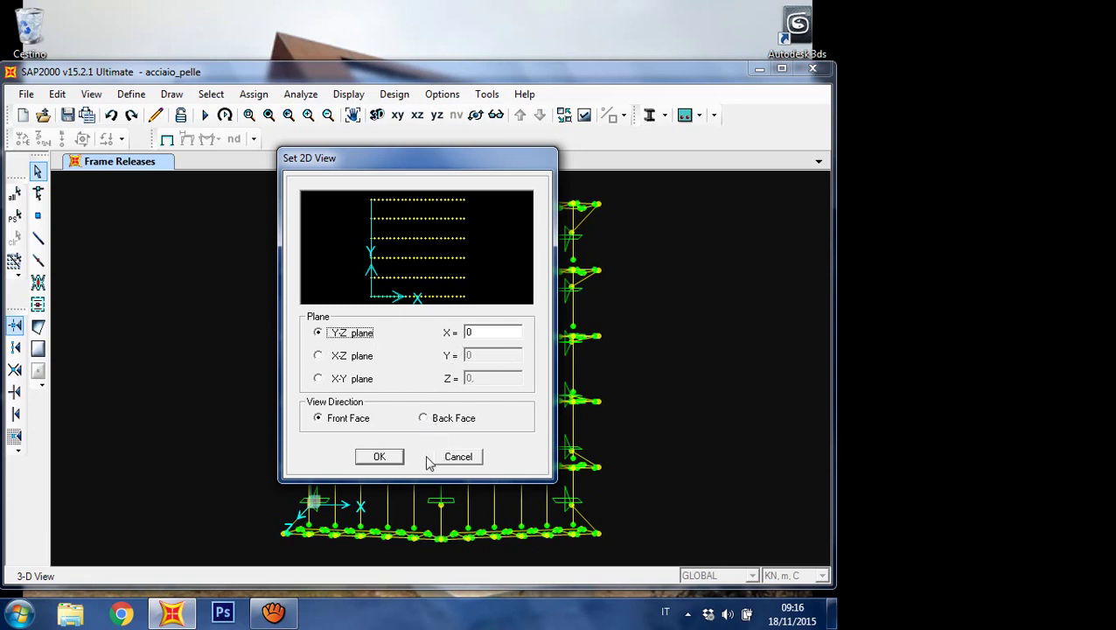
pyautogui.click(379, 456)
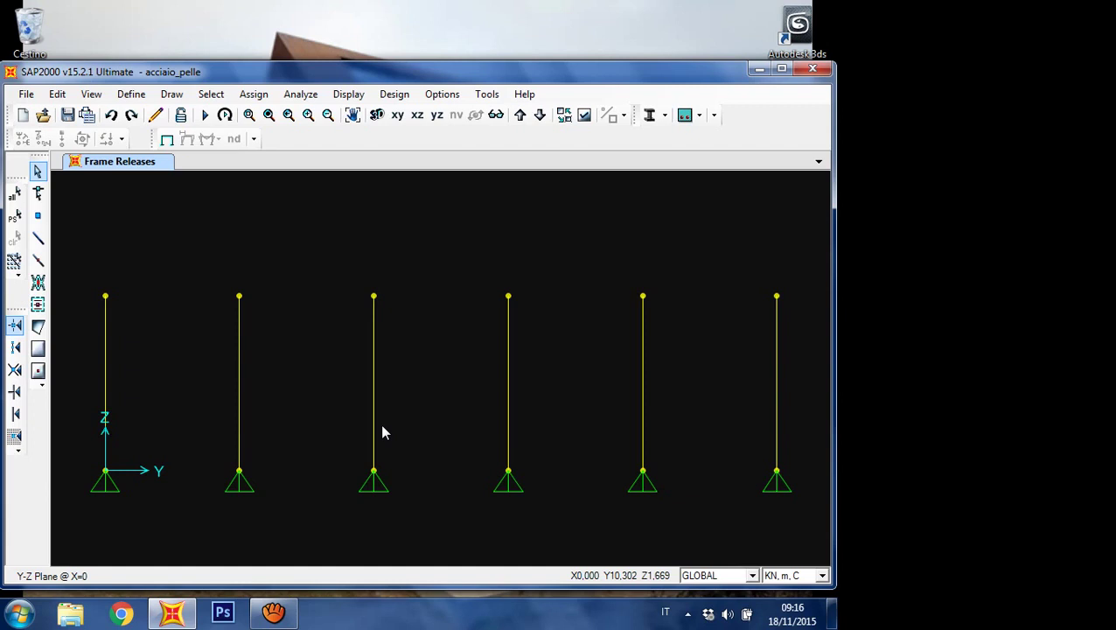
# Step: Divide the six columns in the X = 0 plane into 2 frames each, with a last/first length ratio of 1
pyautogui.moveTo(804, 387); pyautogui.dragTo(82, 252)
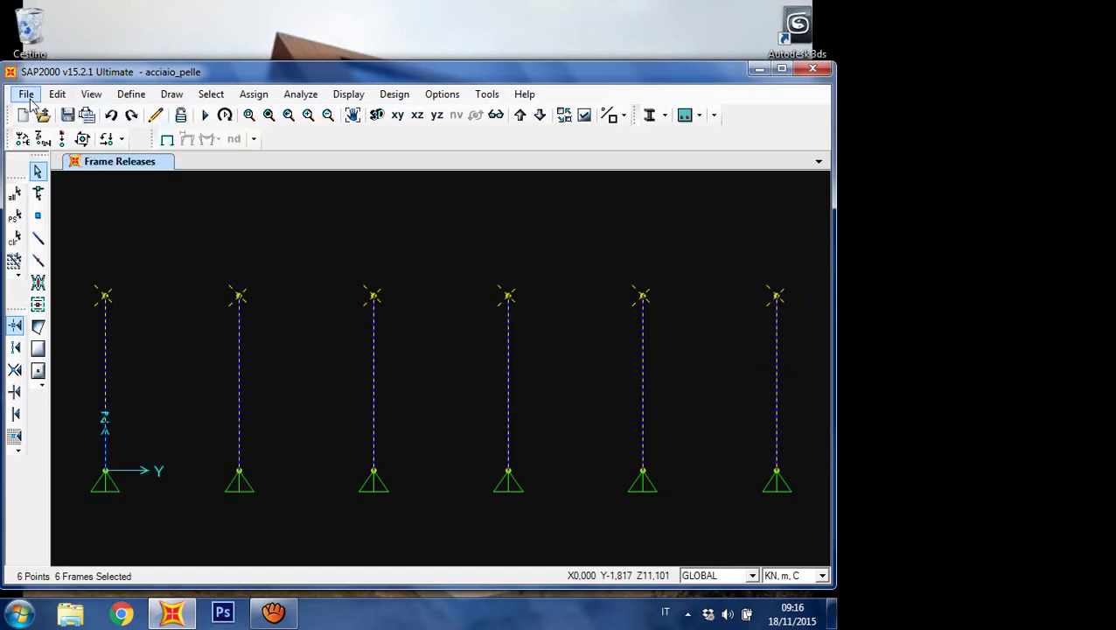
pyautogui.click(57, 95)
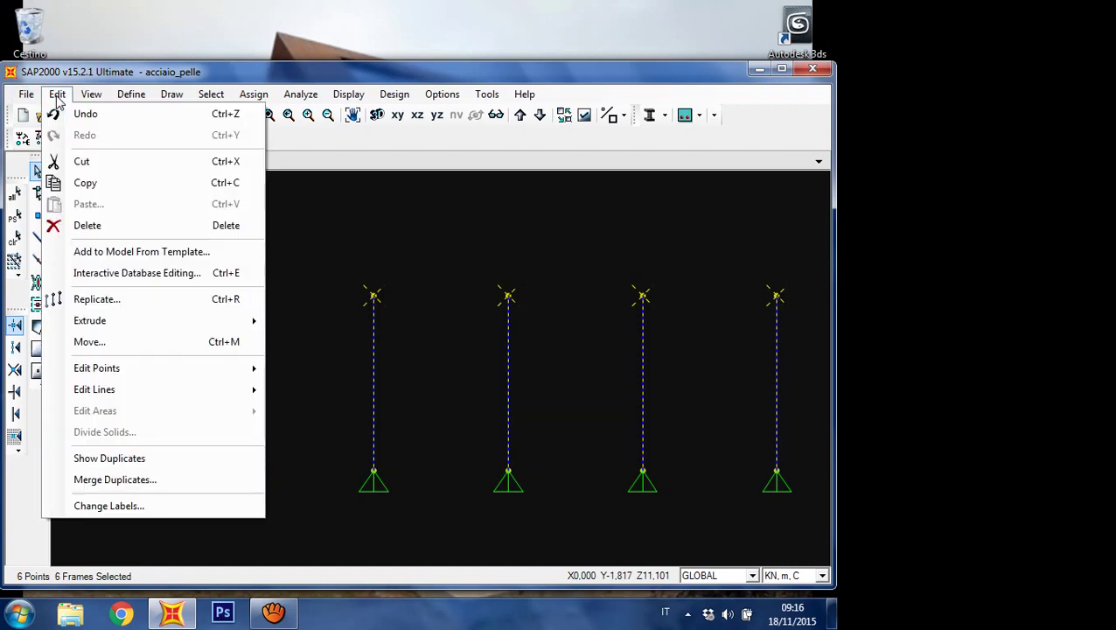
pyautogui.moveTo(119, 389)
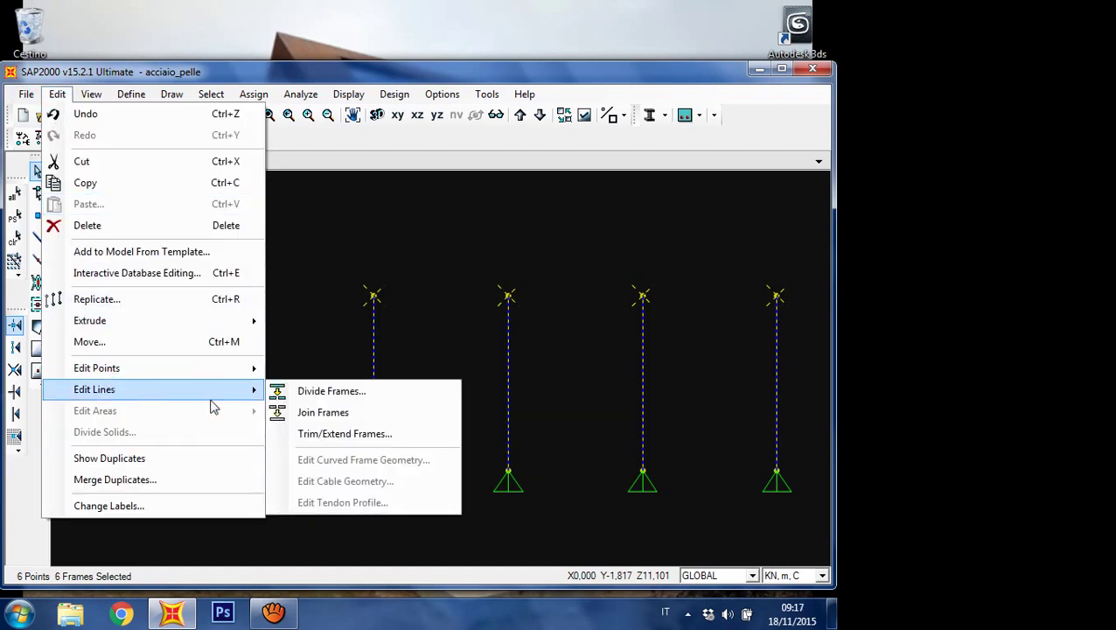
pyautogui.click(330, 391)
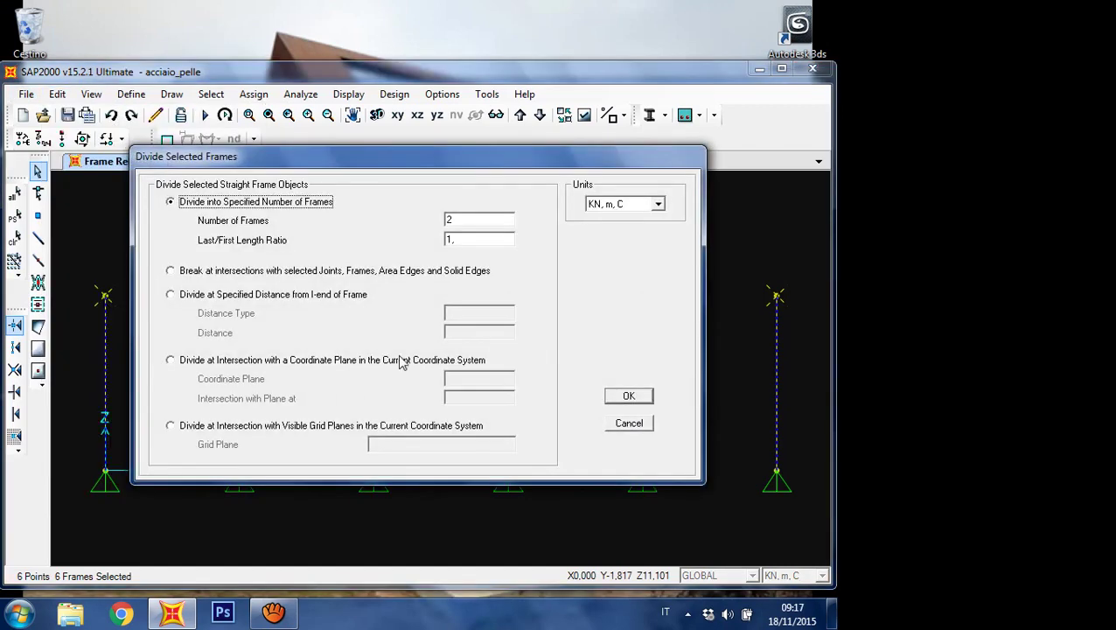
pyautogui.click(629, 396)
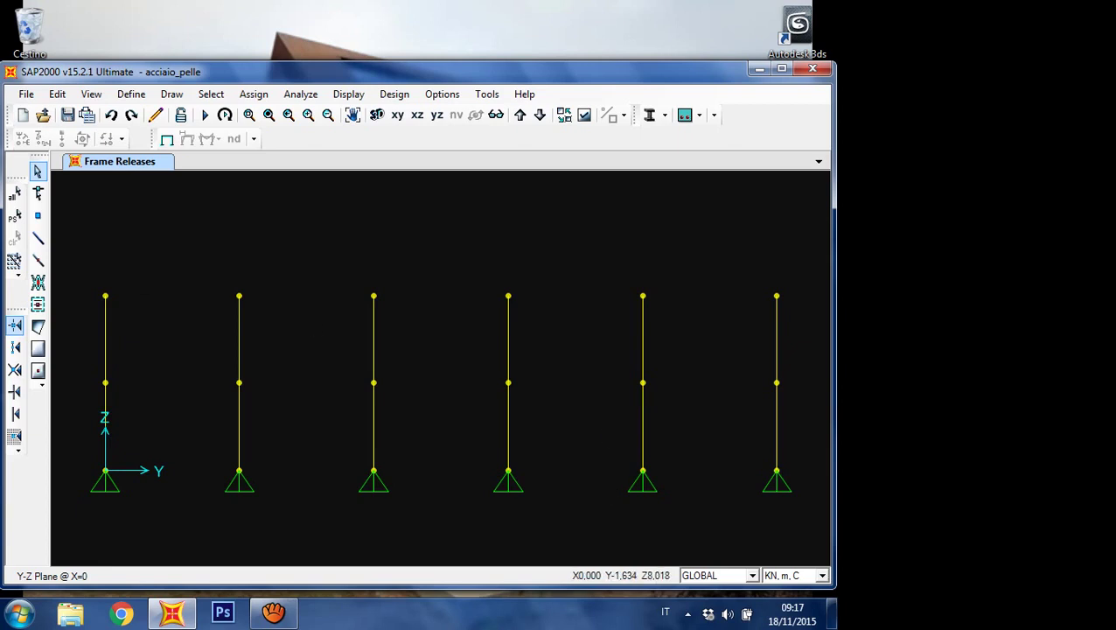
# Step: Set up straight frame drawing with section HE120A and Pinned moment releases, keeping the properties window clear of the columns
pyautogui.click(40, 243)
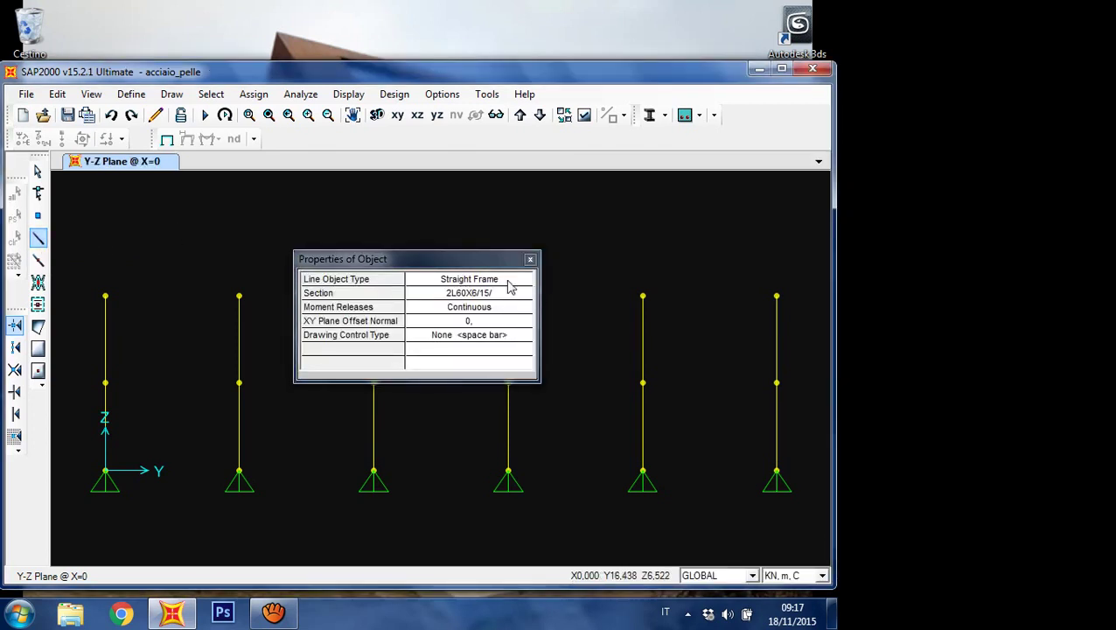
pyautogui.moveTo(487, 261); pyautogui.dragTo(552, 181)
pyautogui.click(592, 219)
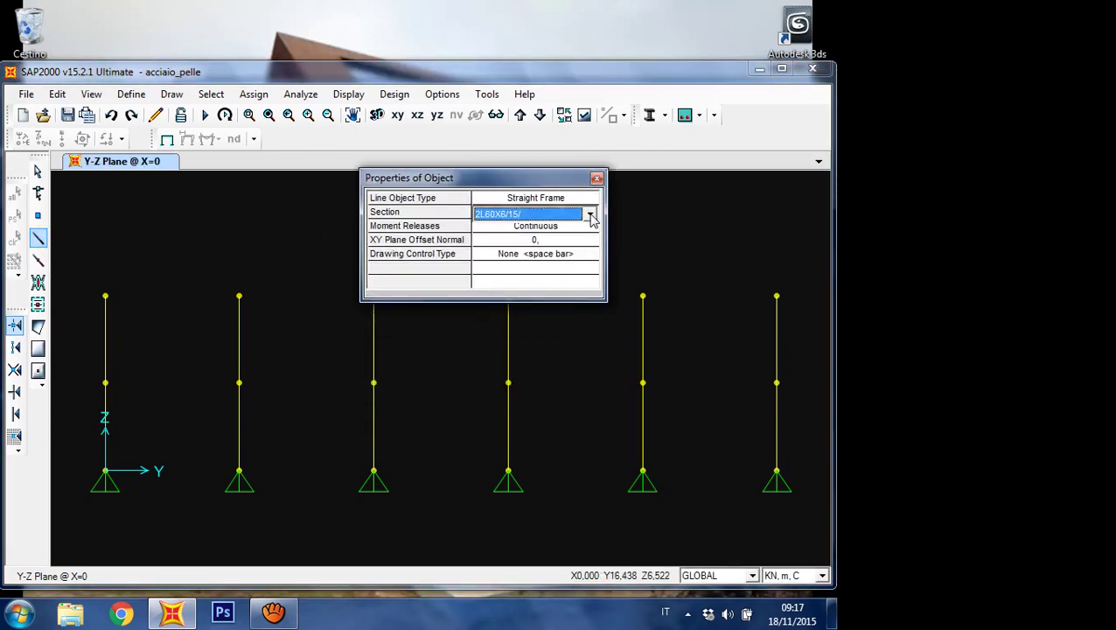
pyautogui.click(591, 215)
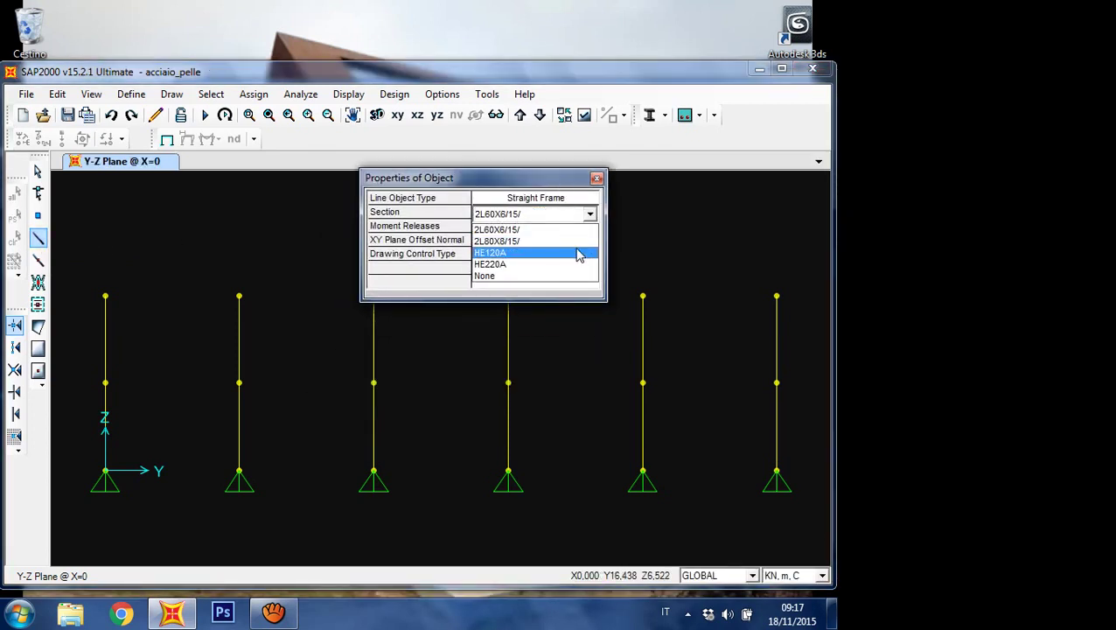
pyautogui.click(577, 253)
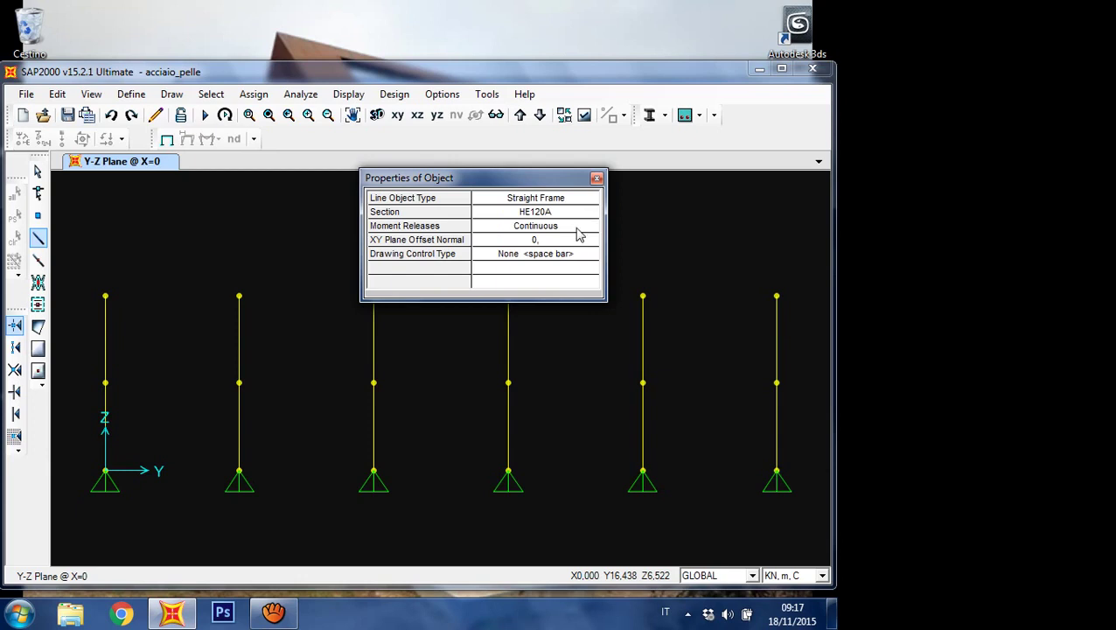
pyautogui.click(579, 230)
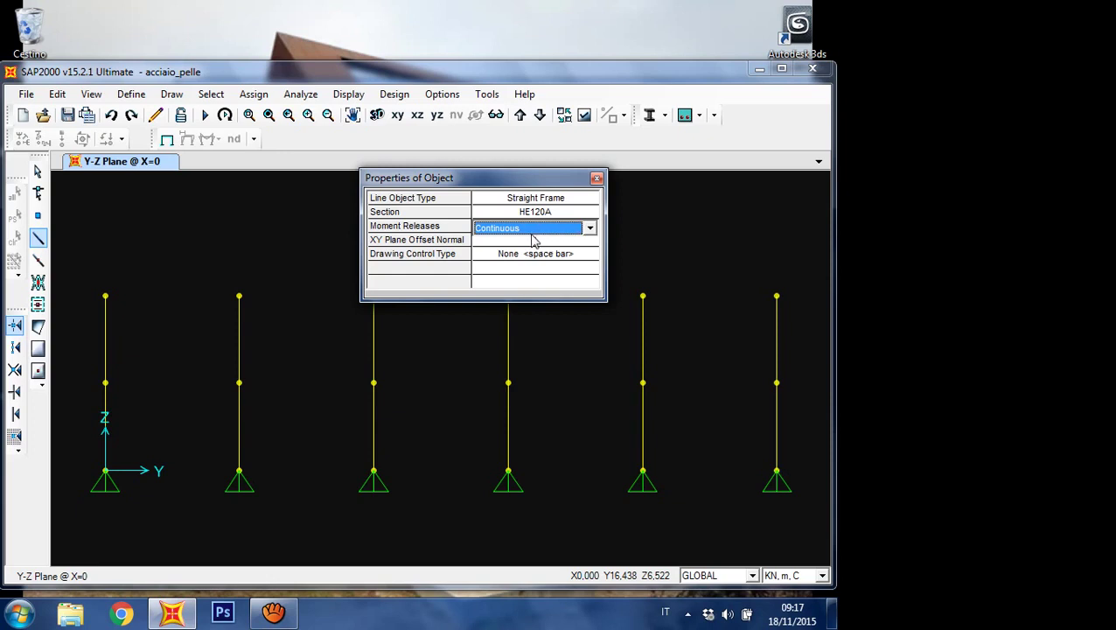
pyautogui.click(590, 227)
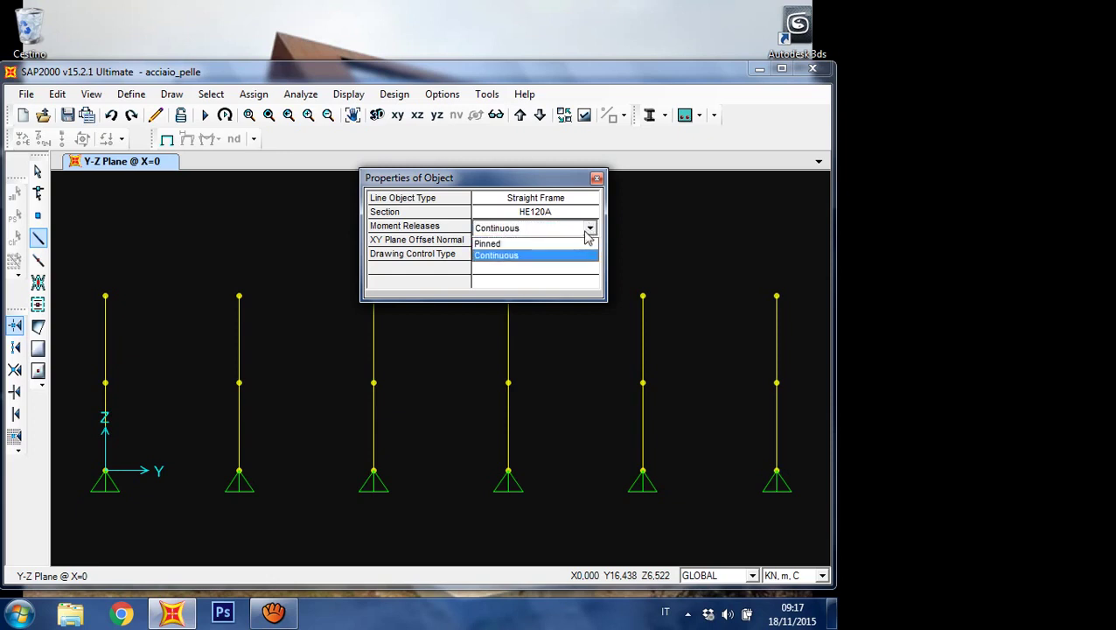
pyautogui.click(570, 246)
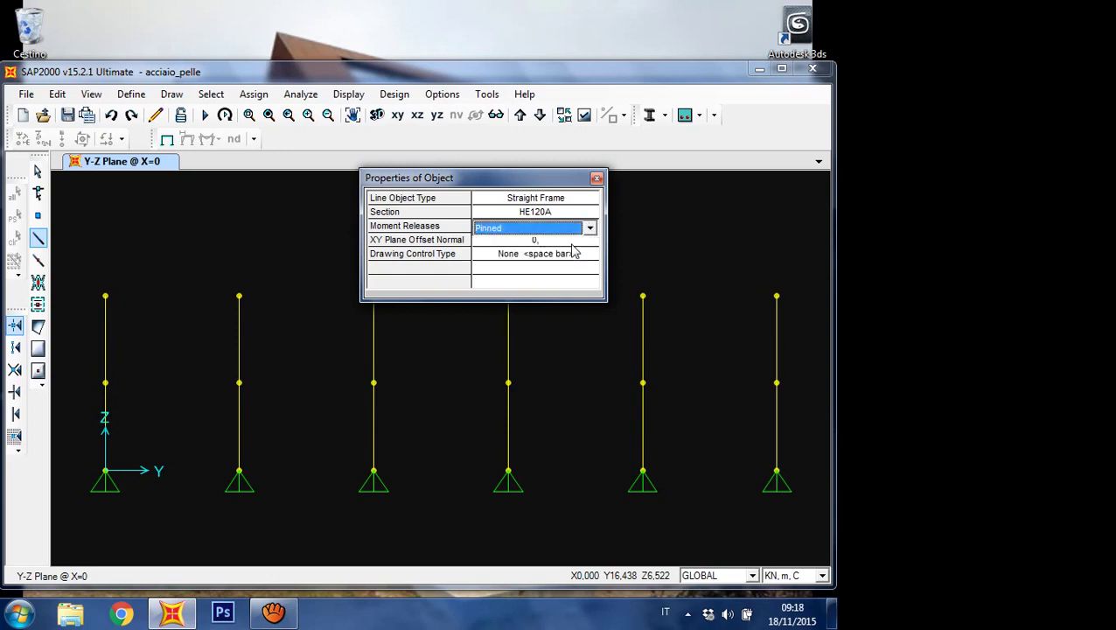
pyautogui.press('Tab')
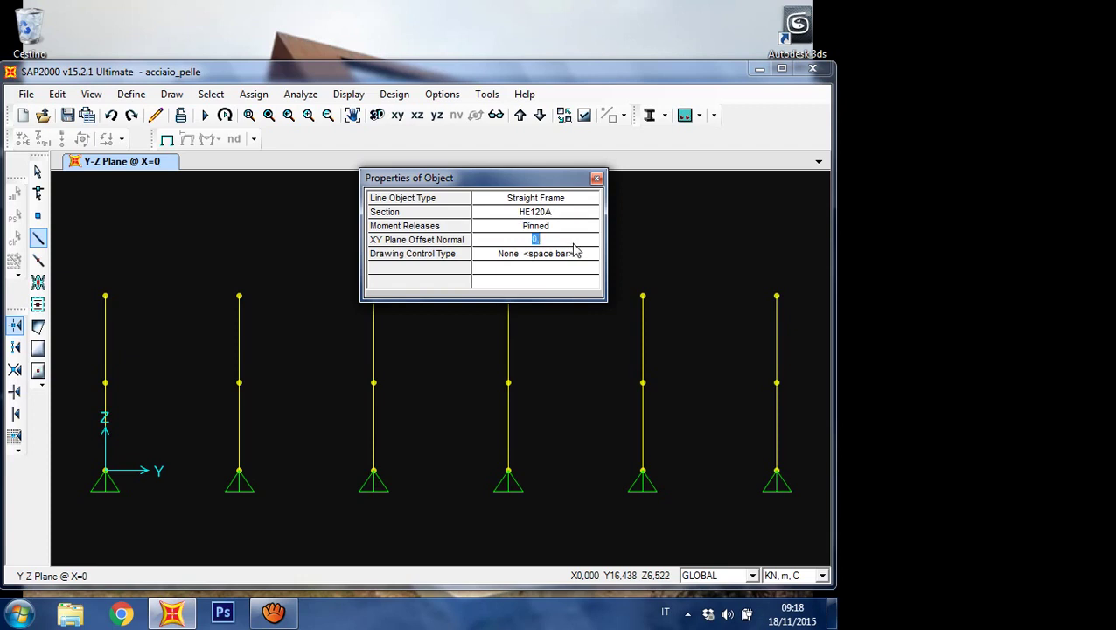
pyautogui.moveTo(529, 180); pyautogui.dragTo(447, 138)
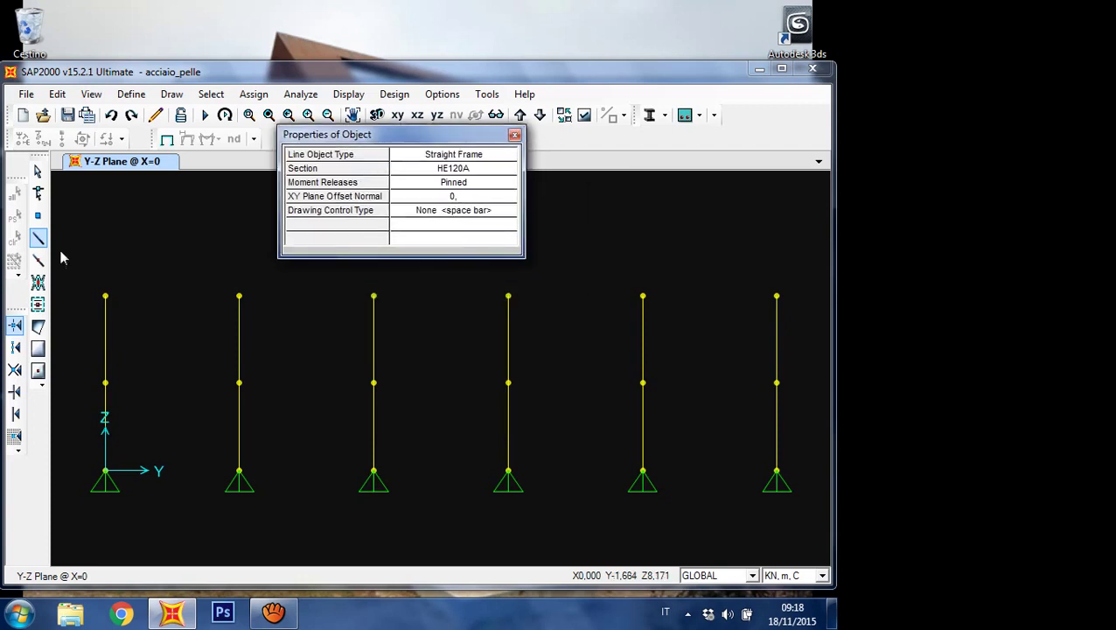
# Step: Draw pinned HE120A beams connecting the mid-height joints of all six columns in the X = 0 plane
pyautogui.click(104, 383)
pyautogui.click(239, 382)
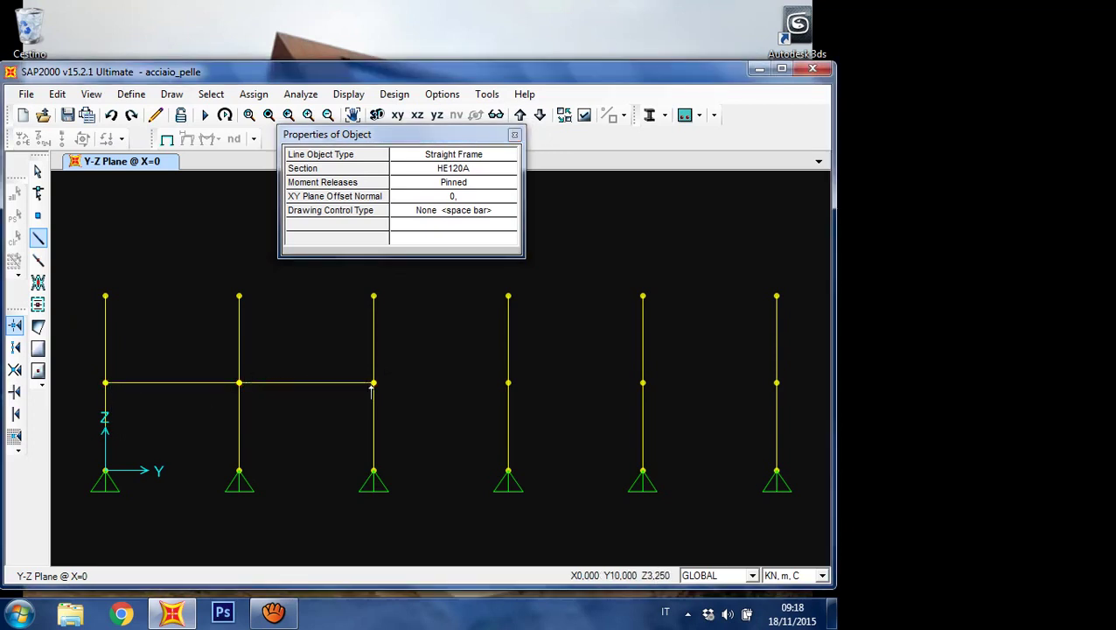
pyautogui.click(509, 382)
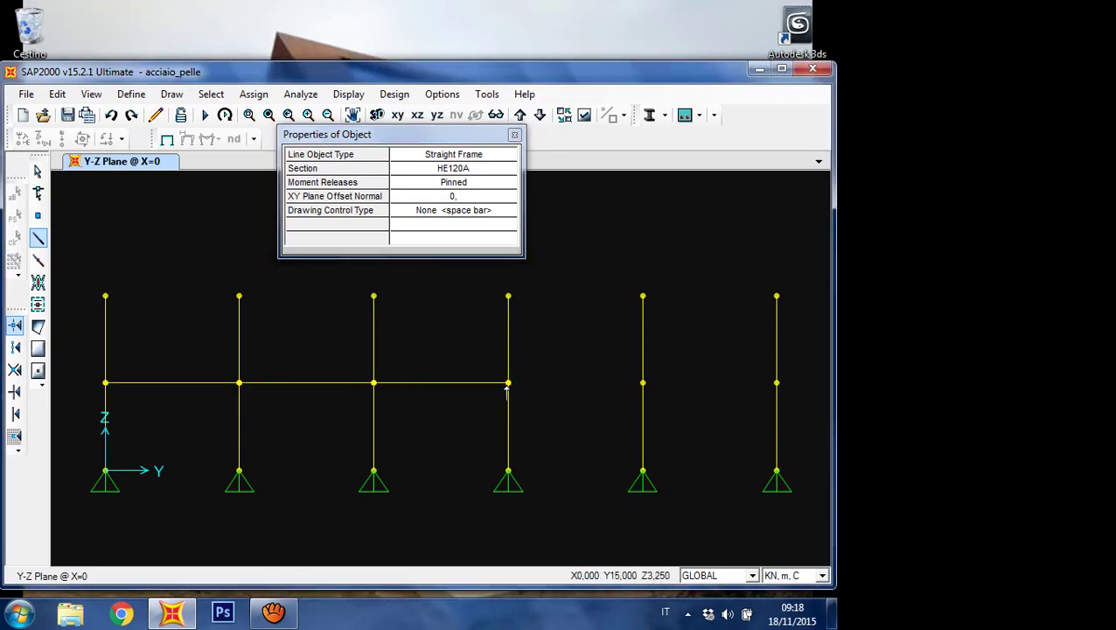
pyautogui.click(643, 382)
pyautogui.click(777, 382)
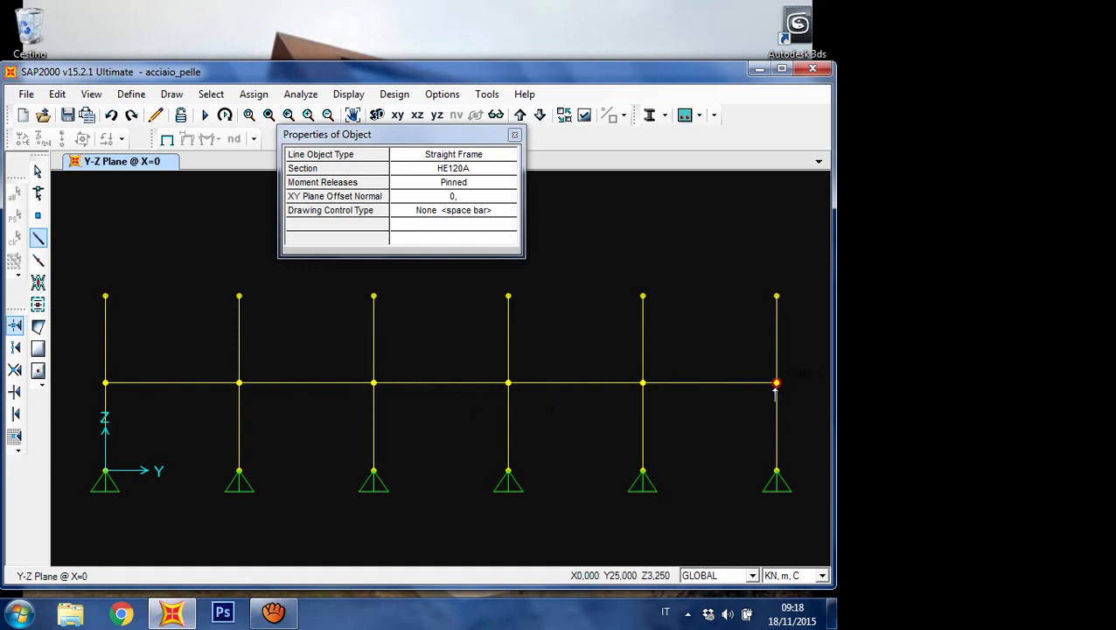
pyautogui.press('Escape')
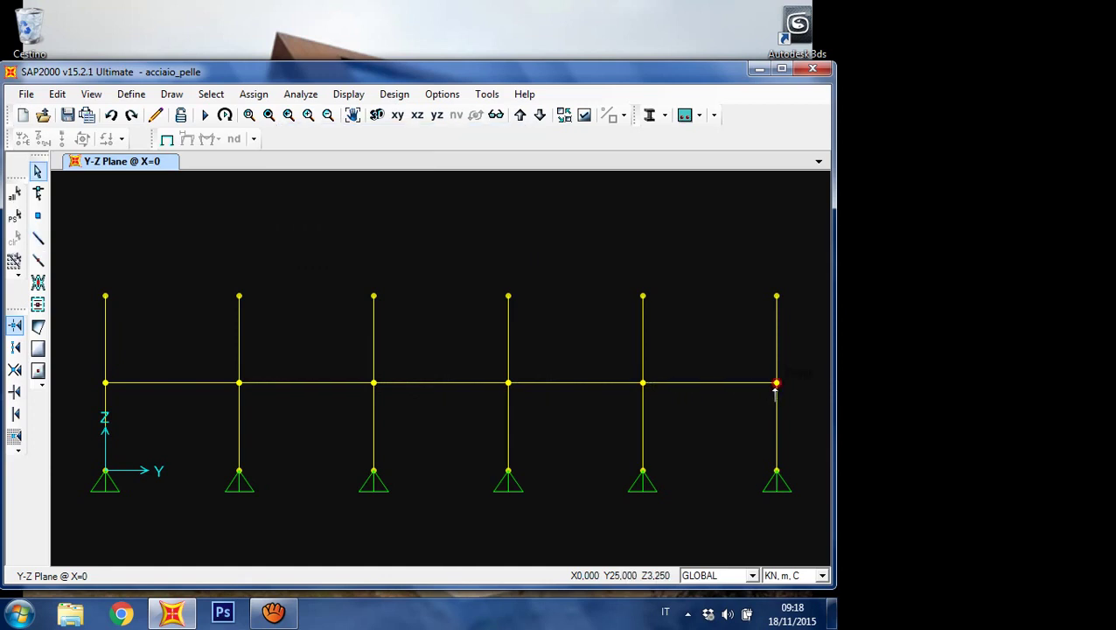
# Step: Draw pinned HE120A beams connecting the top joints of all six columns
pyautogui.click(37, 237)
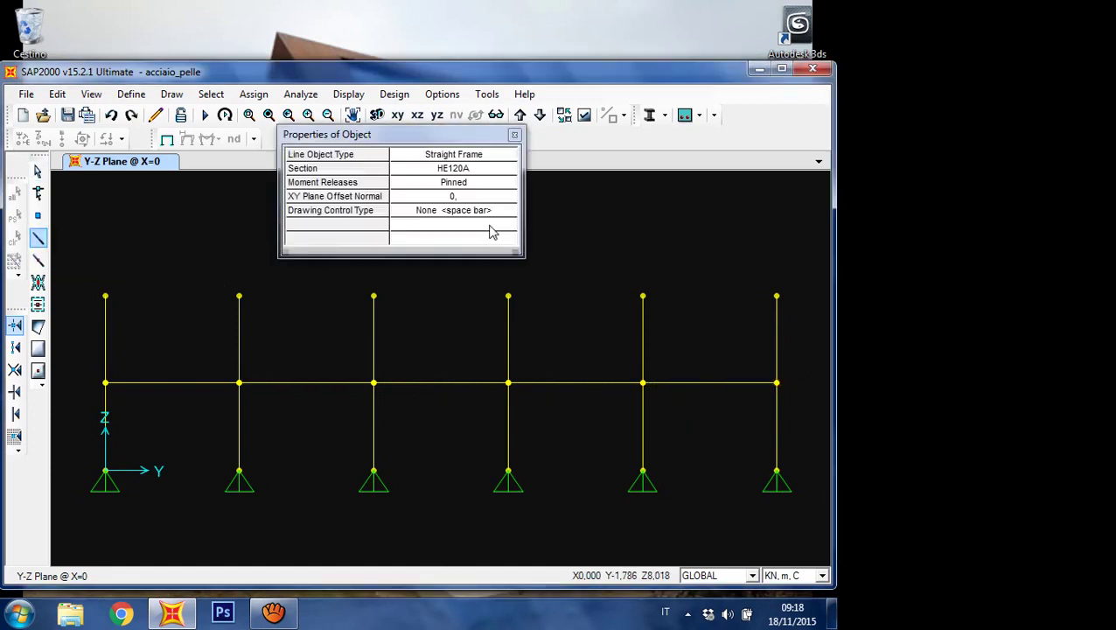
pyautogui.click(105, 296)
pyautogui.click(239, 296)
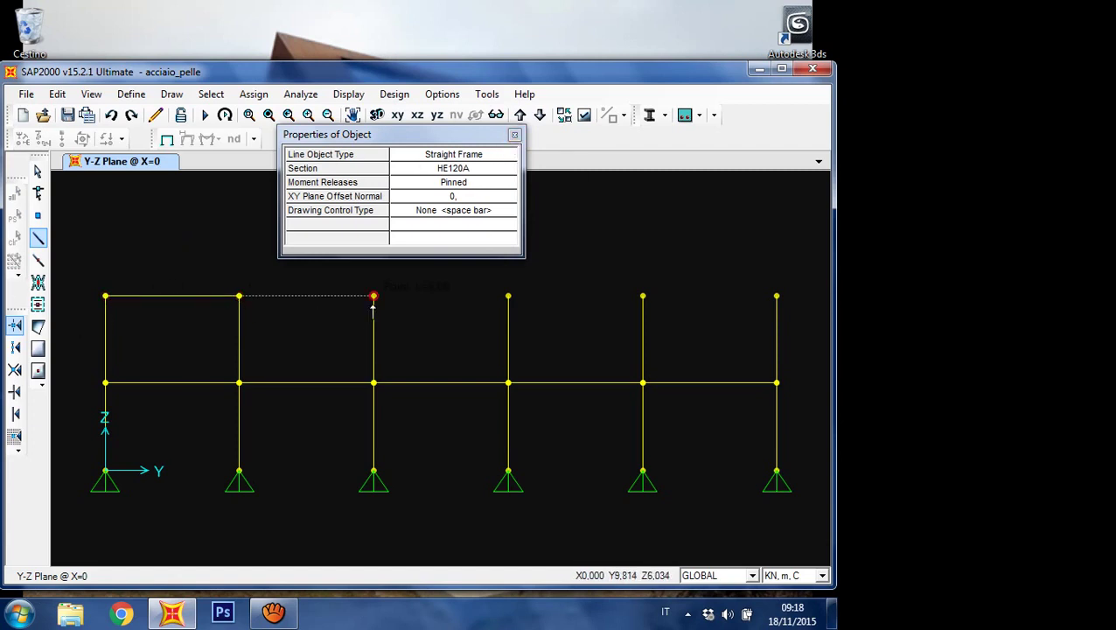
pyautogui.click(374, 296)
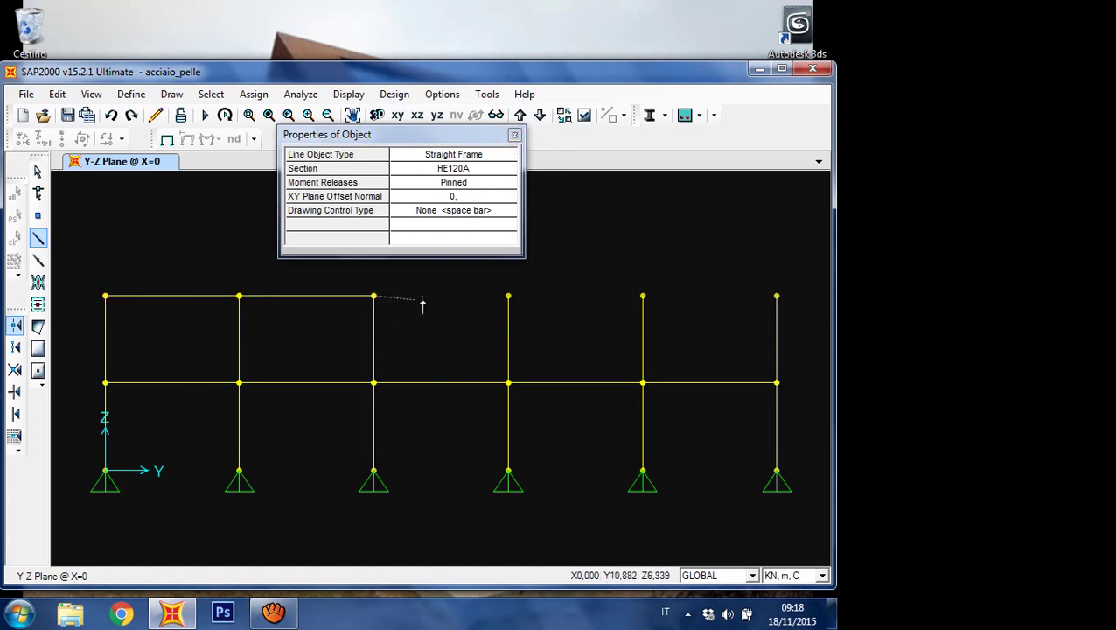
pyautogui.click(508, 296)
pyautogui.click(643, 295)
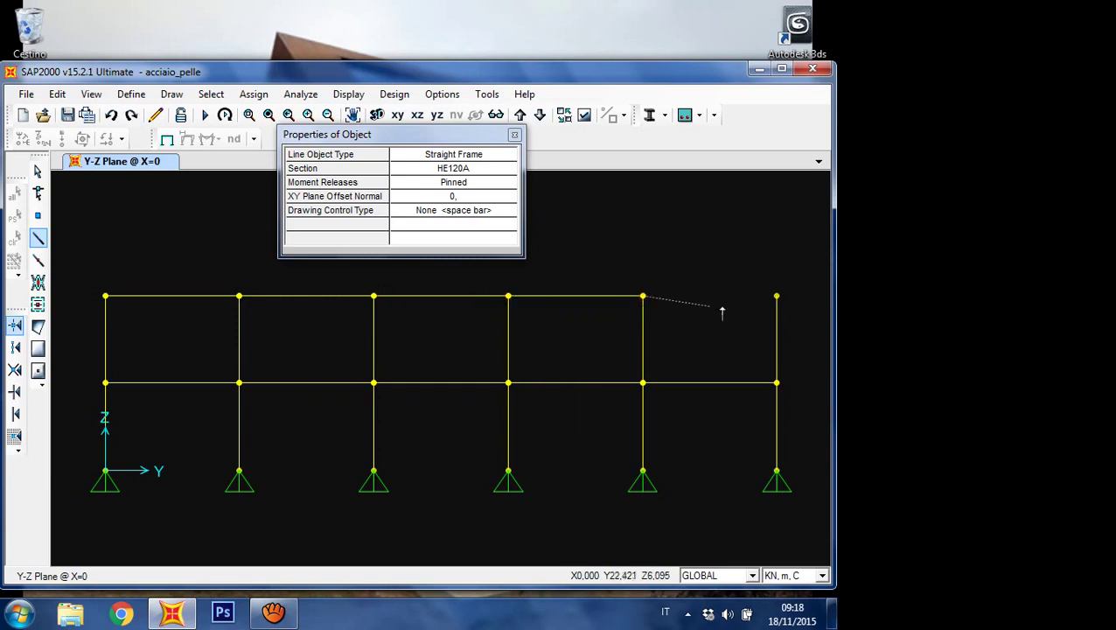
pyautogui.click(777, 295)
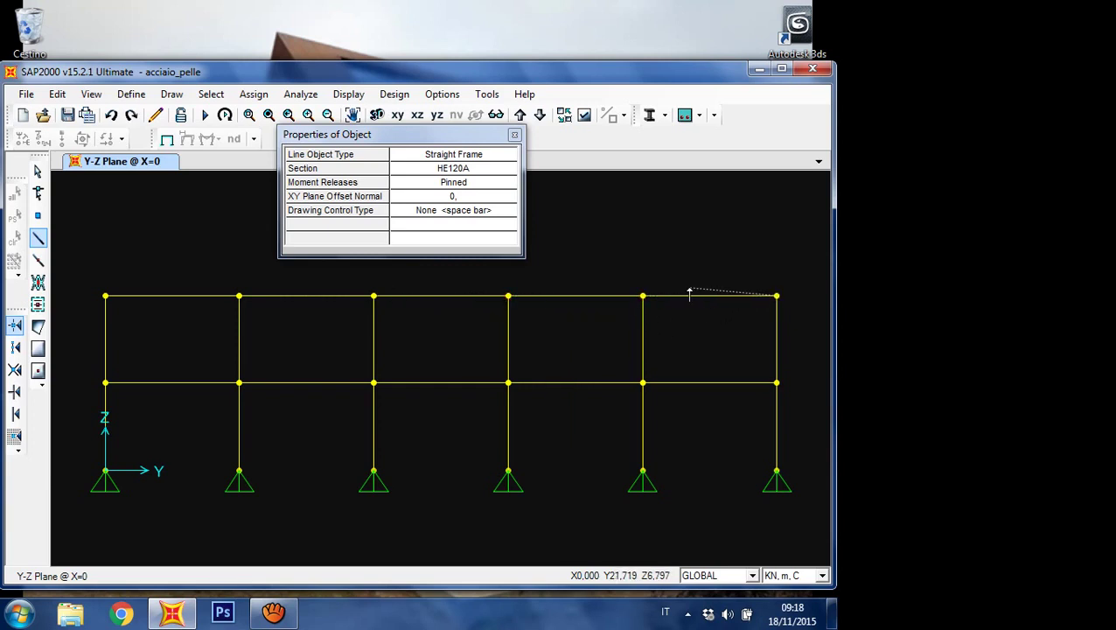
pyautogui.press('Escape')
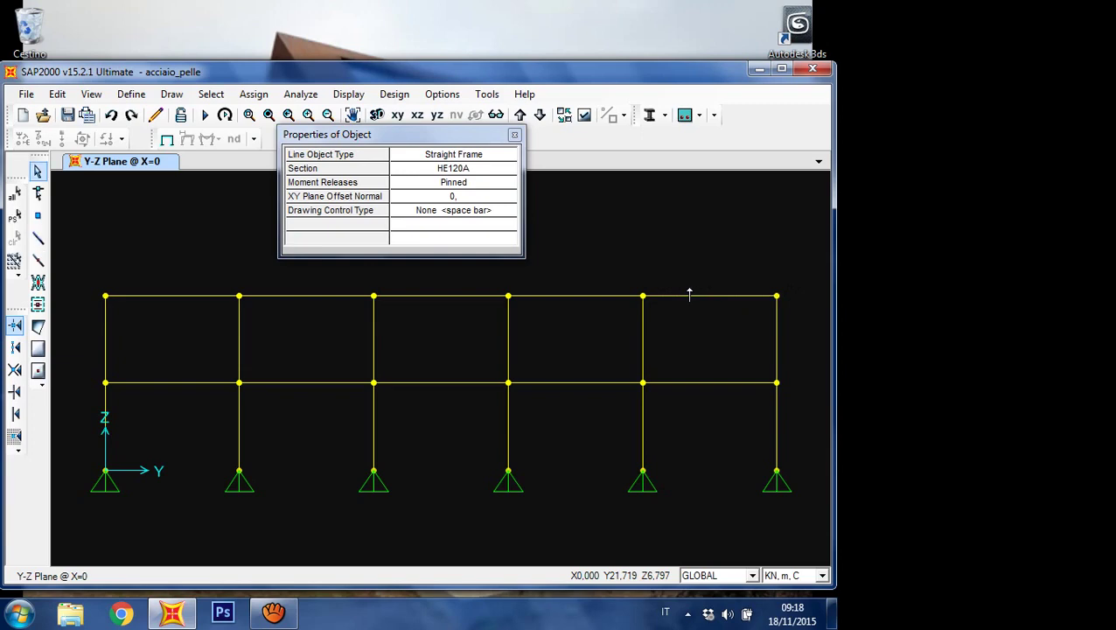
# Step: Show frame releases in the active view
pyautogui.click(584, 115)
pyautogui.click(296, 242)
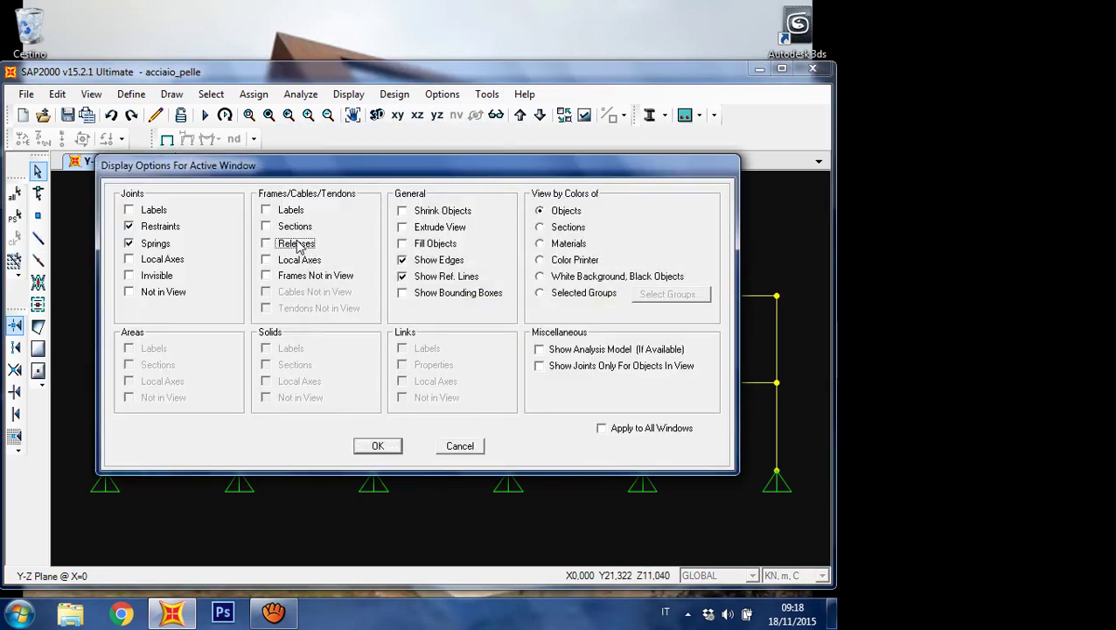
pyautogui.click(377, 447)
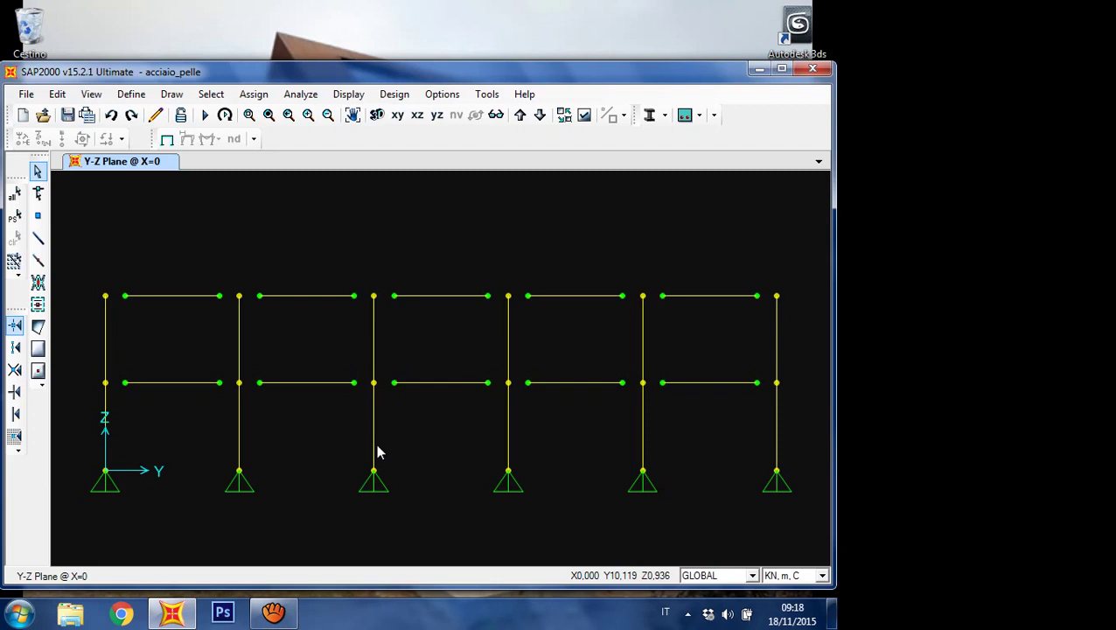
# Step: Draw two crossing pinned braces with section 2L60X6/15/ in the upper panel of the middle bay
pyautogui.click(40, 242)
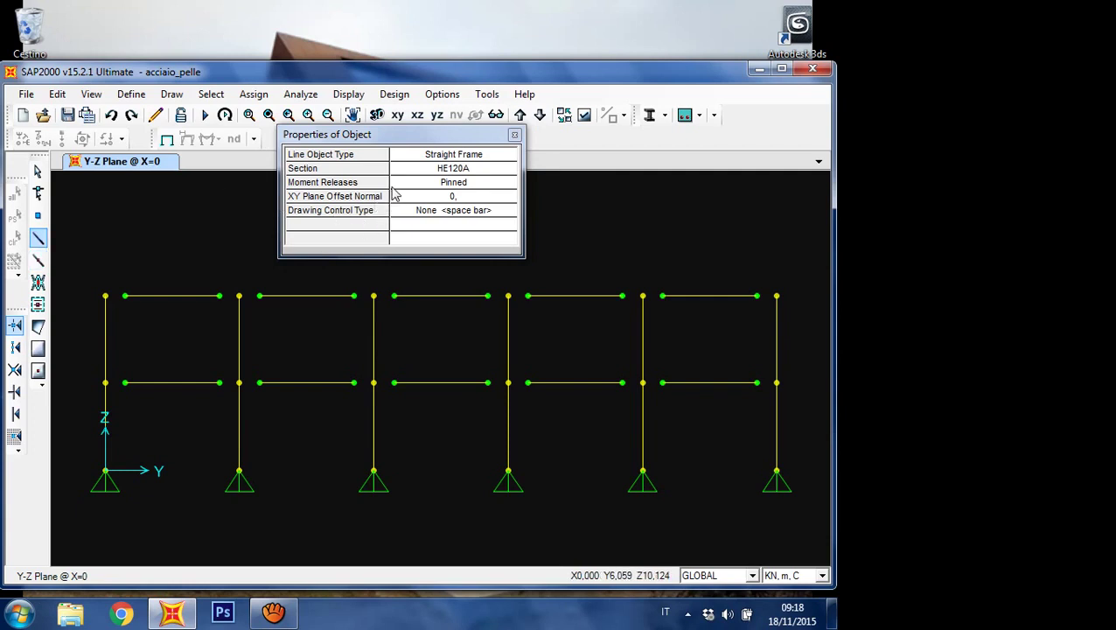
pyautogui.click(511, 170)
pyautogui.click(508, 171)
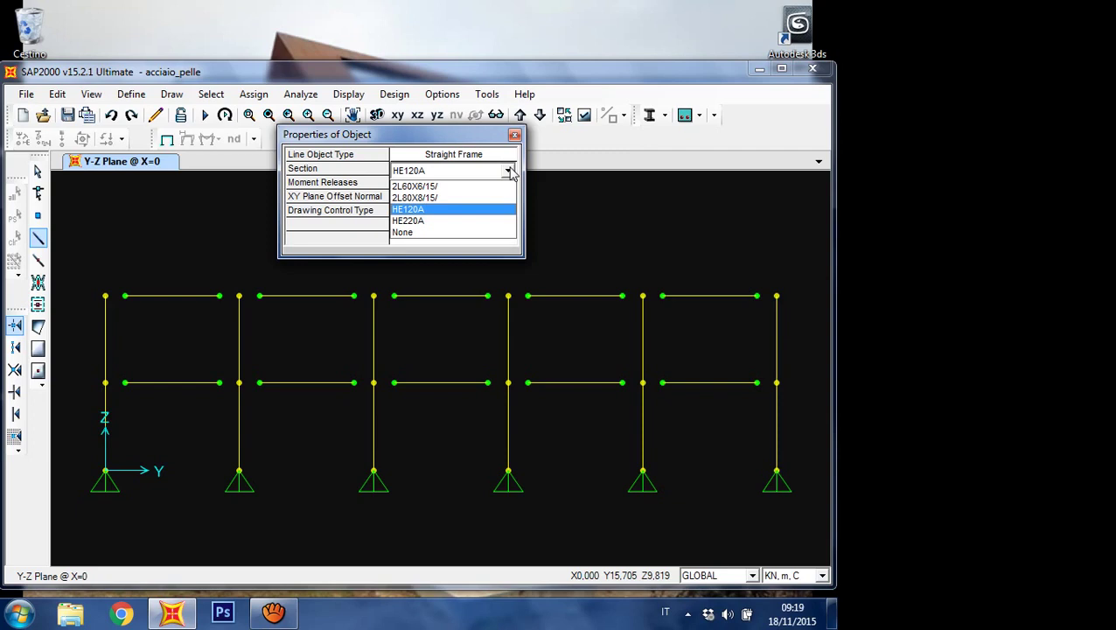
pyautogui.click(480, 187)
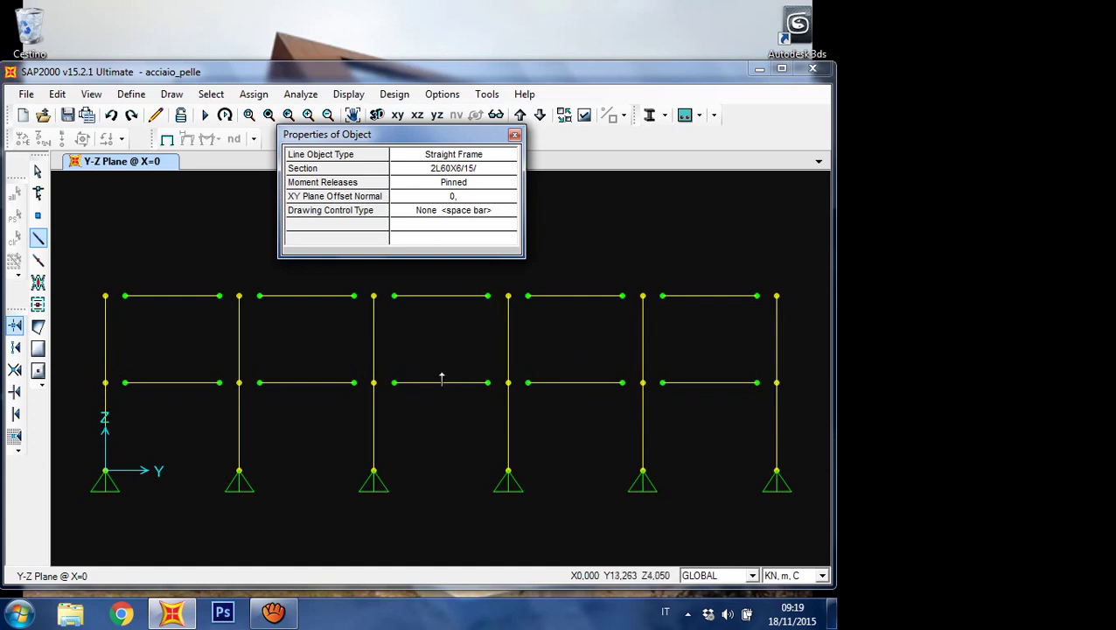
pyautogui.click(374, 382)
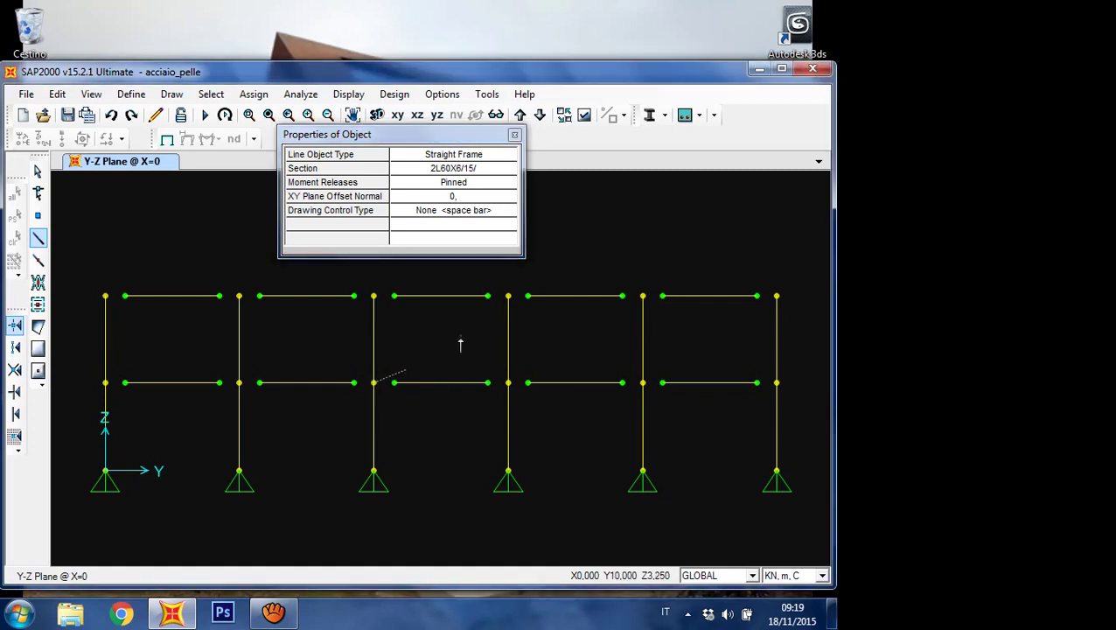
pyautogui.doubleClick(508, 296)
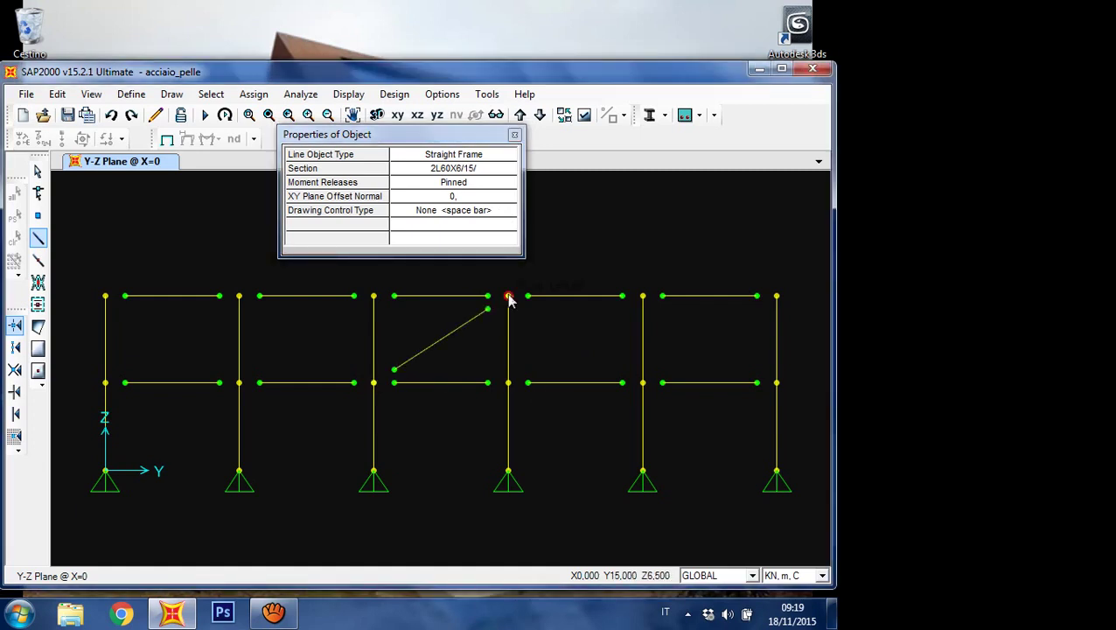
pyautogui.click(509, 382)
pyautogui.doubleClick(373, 296)
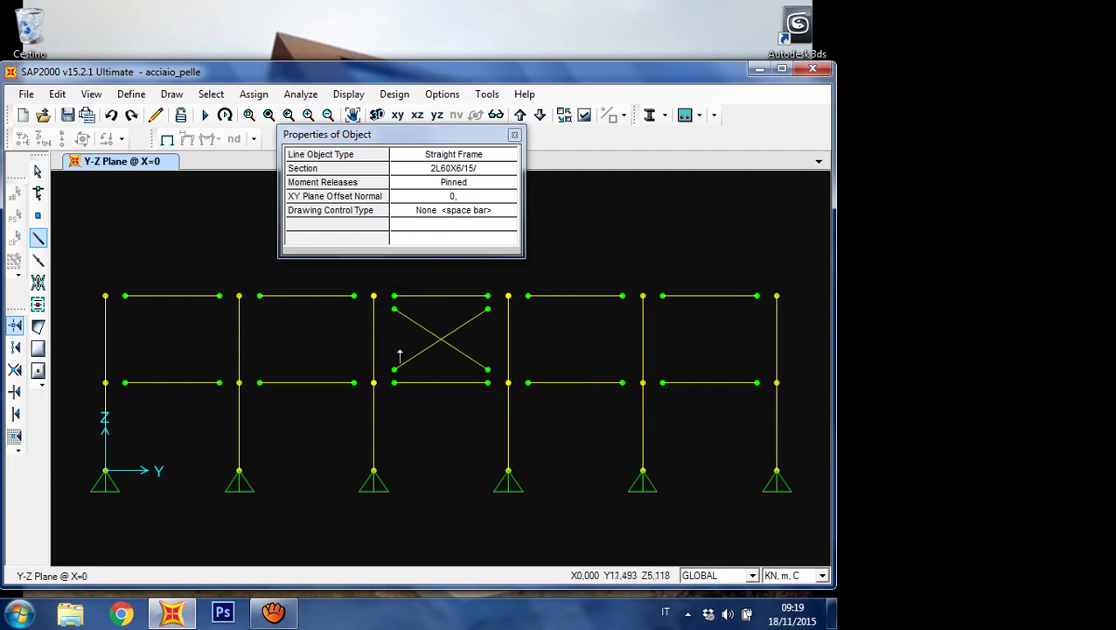
# Step: Draw two crossing pinned 2L60X6/15/ braces in the lower panel of the middle bay
pyautogui.click(508, 471)
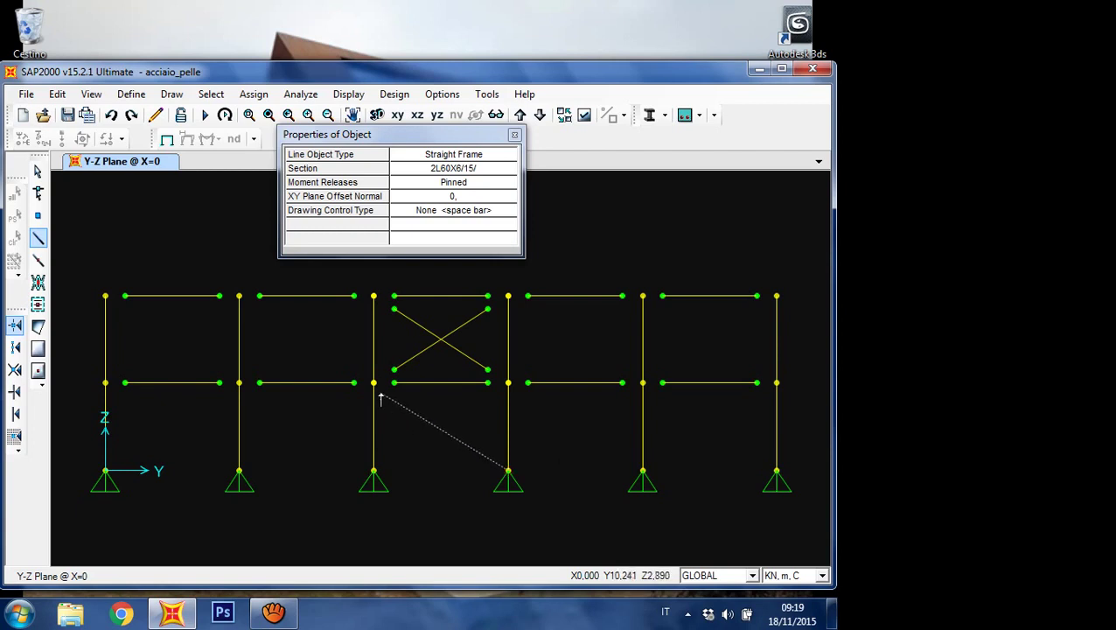
pyautogui.click(374, 383)
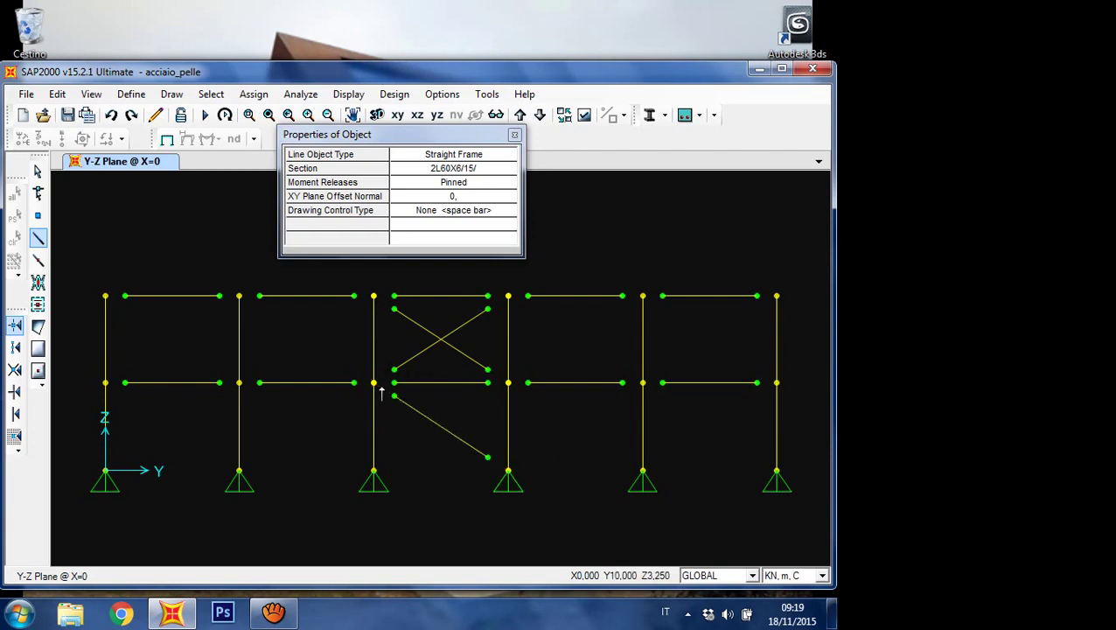
pyautogui.click(374, 470)
pyautogui.click(508, 382)
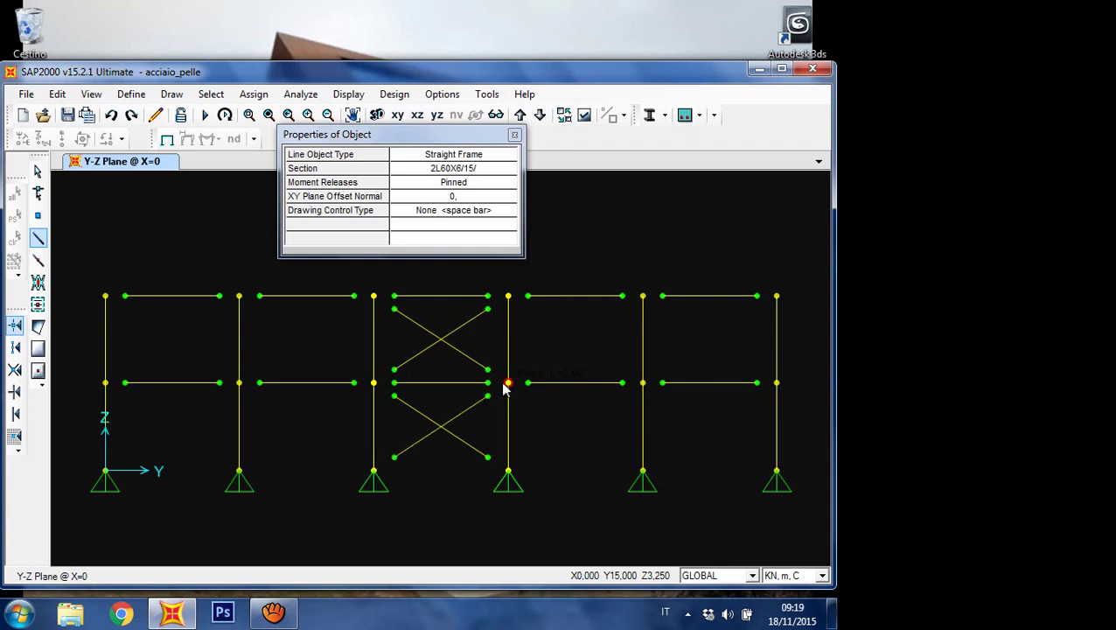
pyautogui.press('Escape')
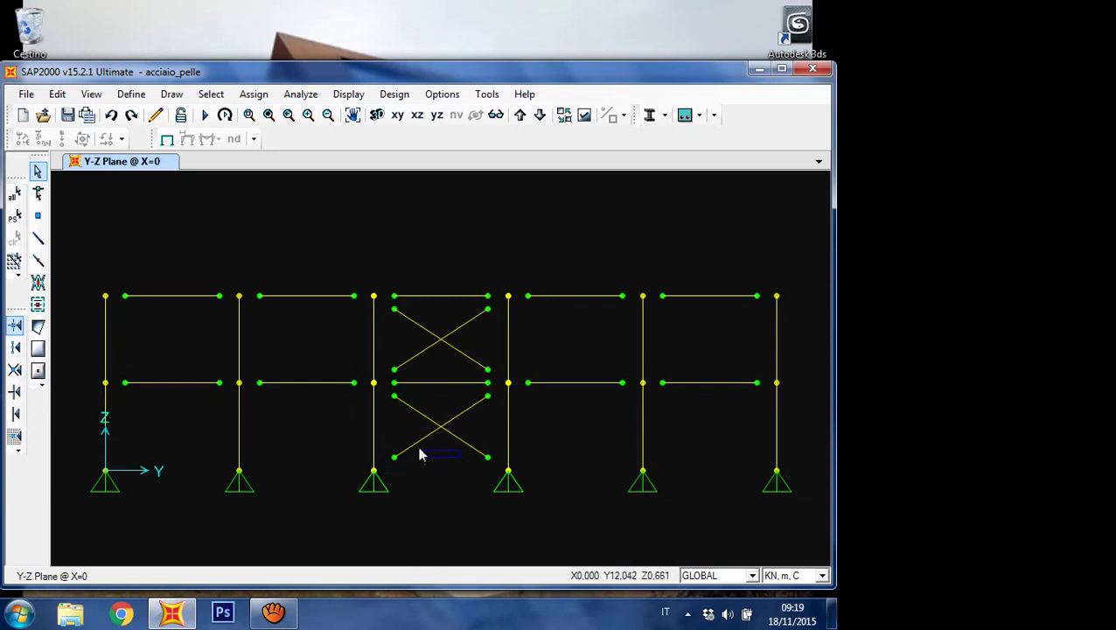
# Step: Show frame local axes in the active view and clear the selection of the two lower braces
pyautogui.moveTo(399, 444); pyautogui.dragTo(486, 464)
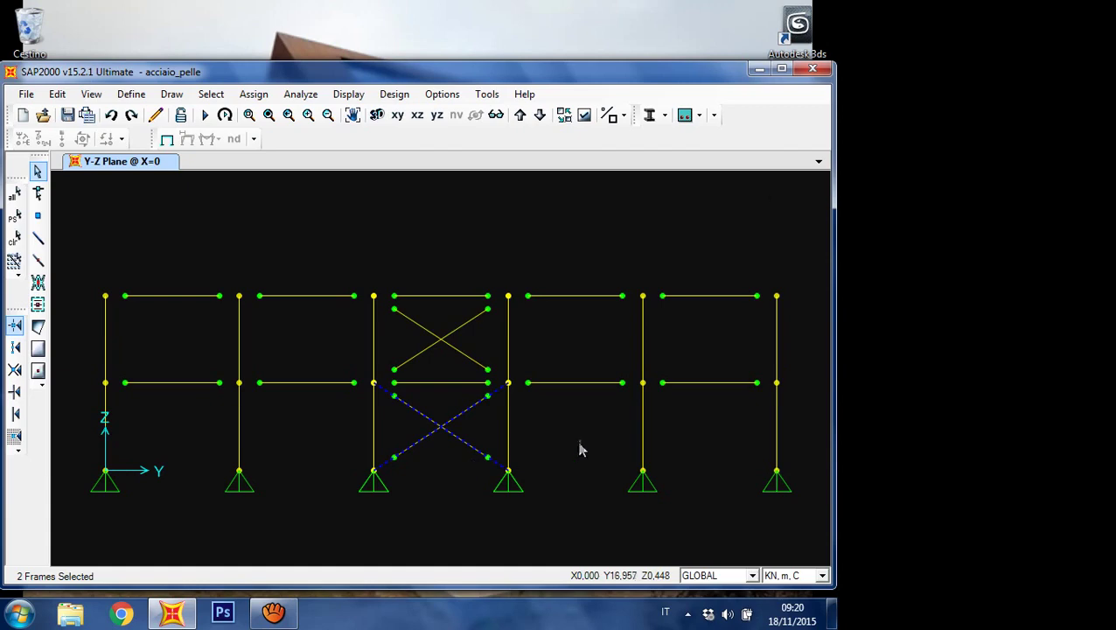
pyautogui.click(584, 114)
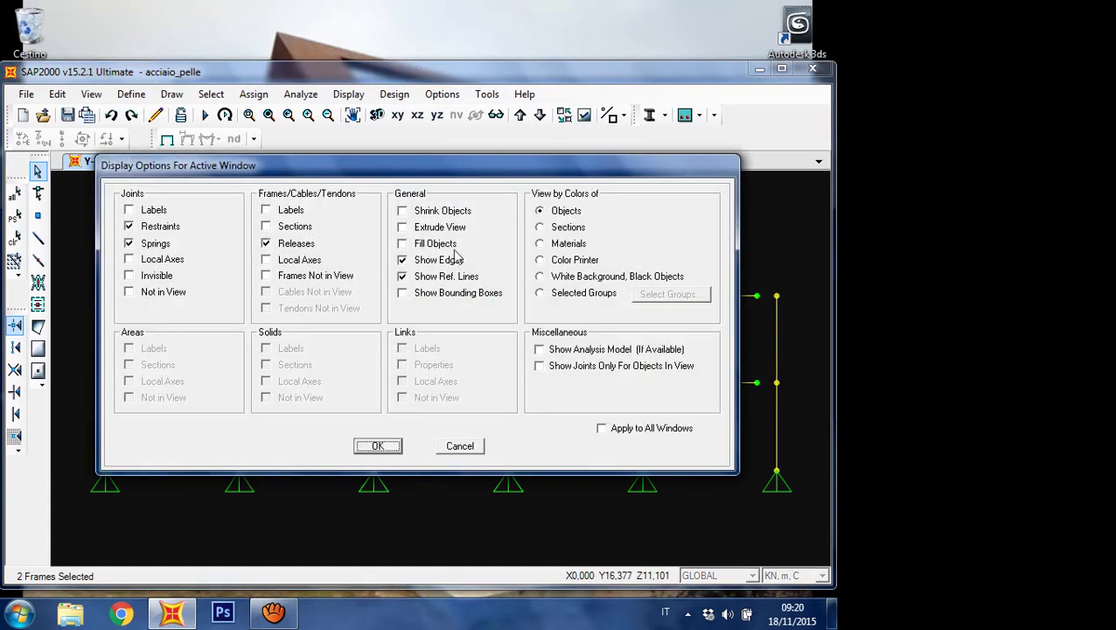
pyautogui.click(299, 261)
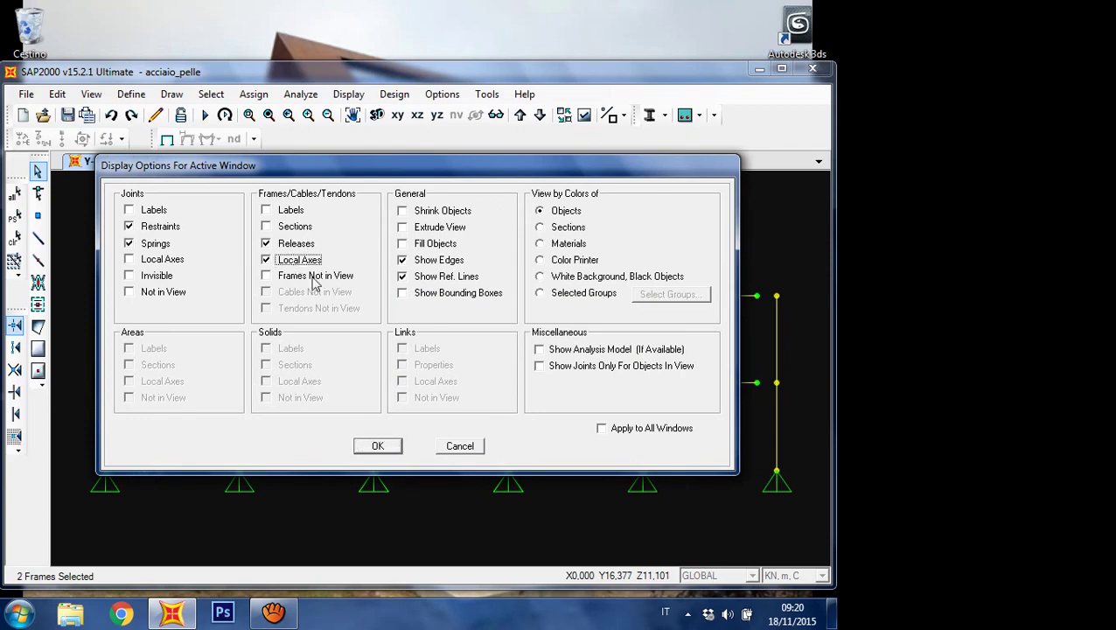
pyautogui.click(381, 444)
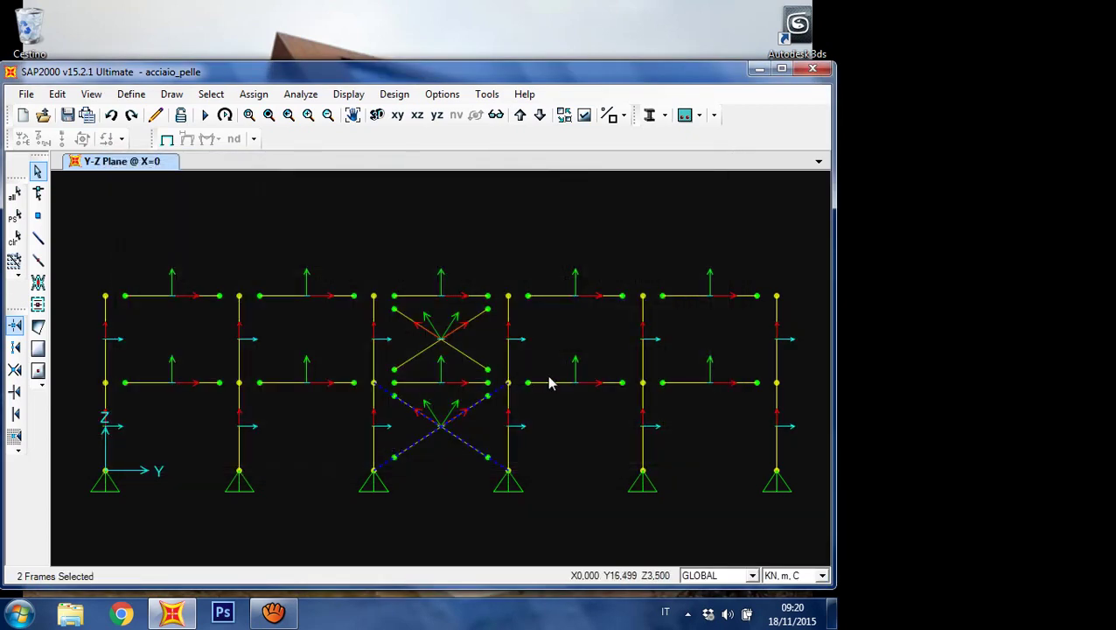
pyautogui.hotkey('ctrl', 'q')
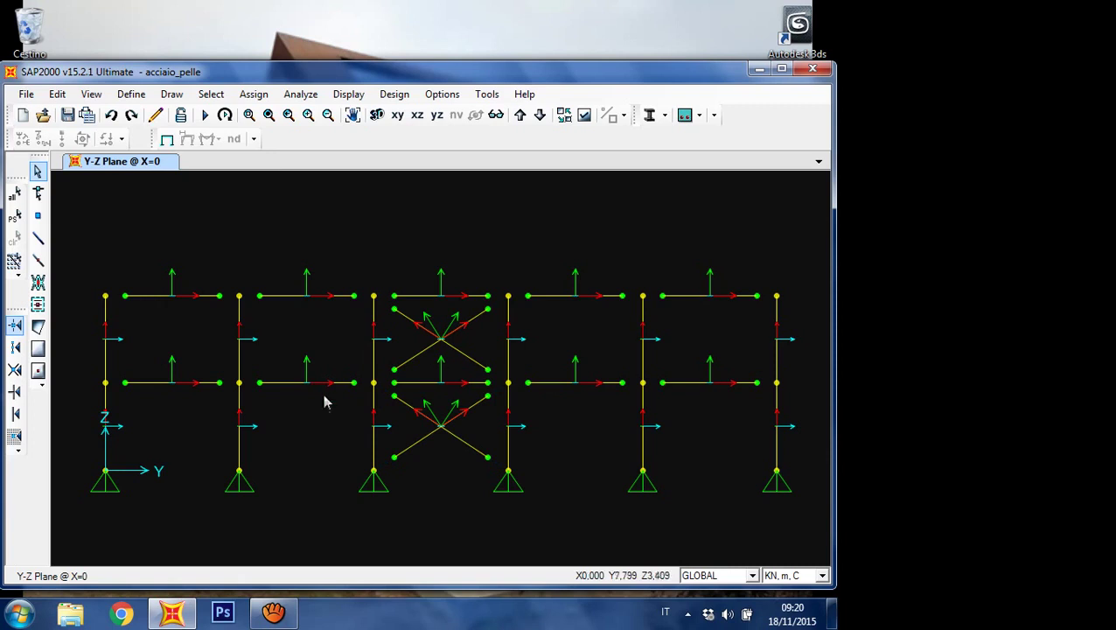
# Step: Examine the assignments and end releases of the middle bay's lower brace that slopes down toward positive Y
pyautogui.click(466, 444)
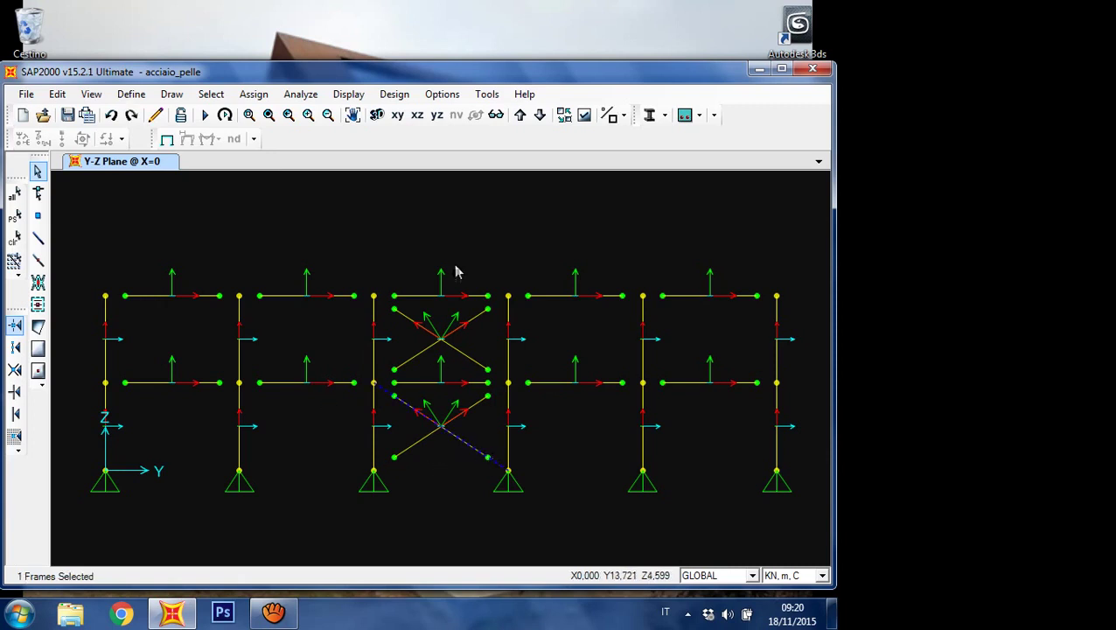
pyautogui.rightClick(465, 444)
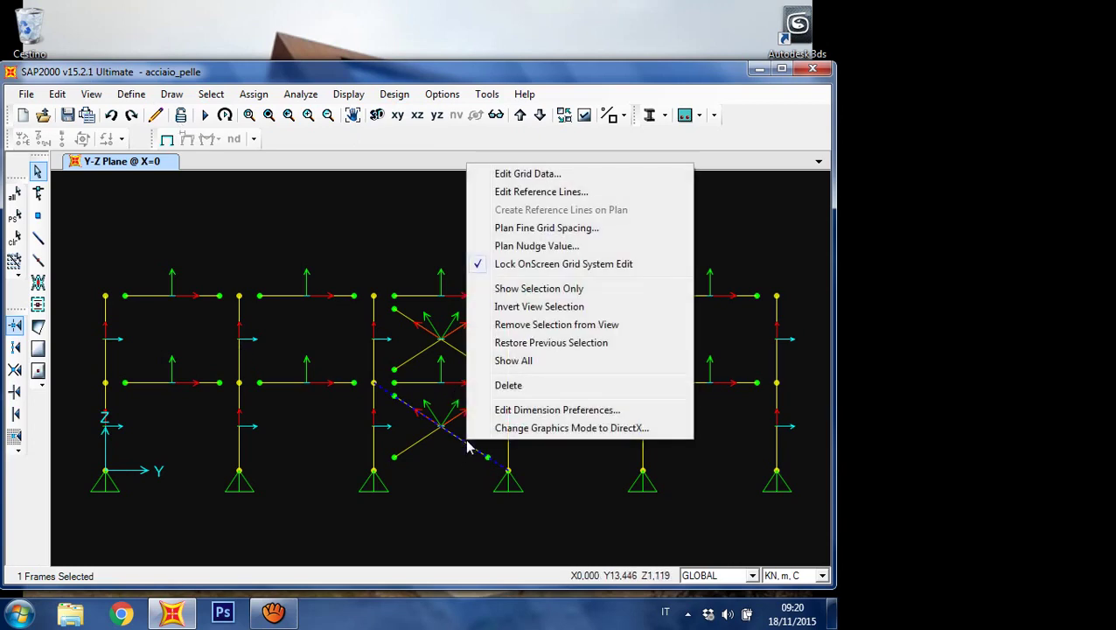
pyautogui.press('Escape')
pyautogui.rightClick(464, 446)
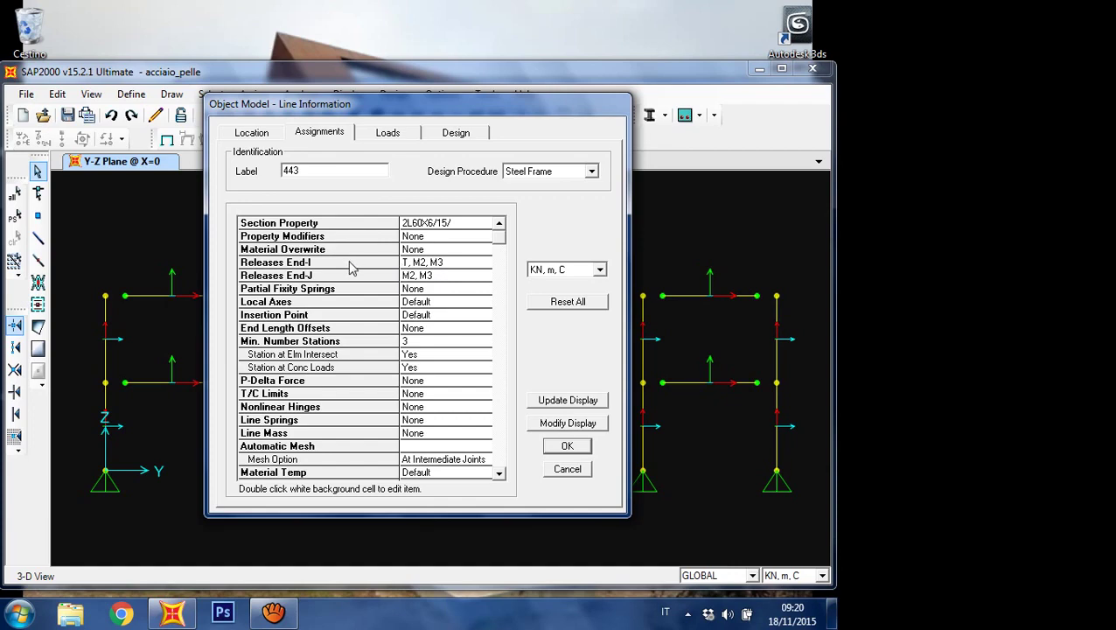
pyautogui.doubleClick(446, 263)
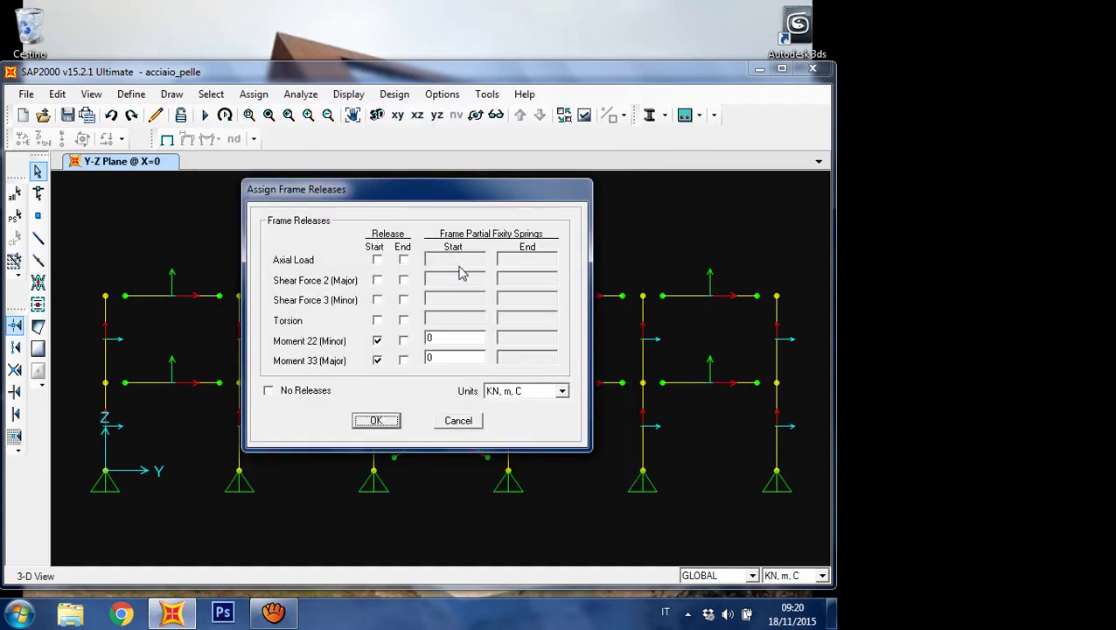
pyautogui.moveTo(463, 190); pyautogui.dragTo(704, 168)
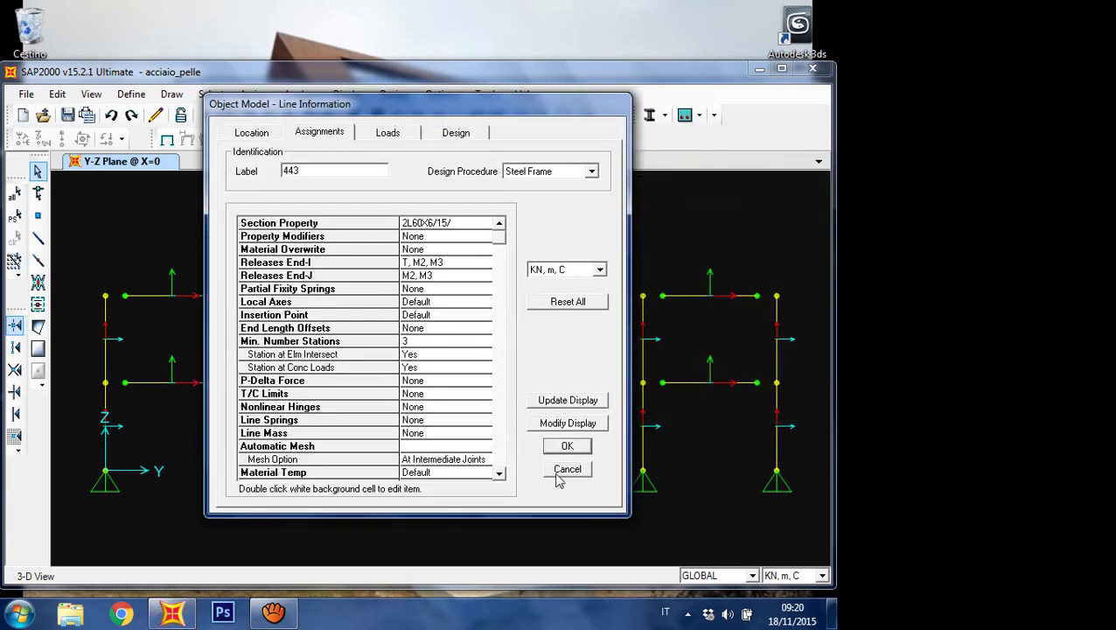
pyautogui.click(566, 447)
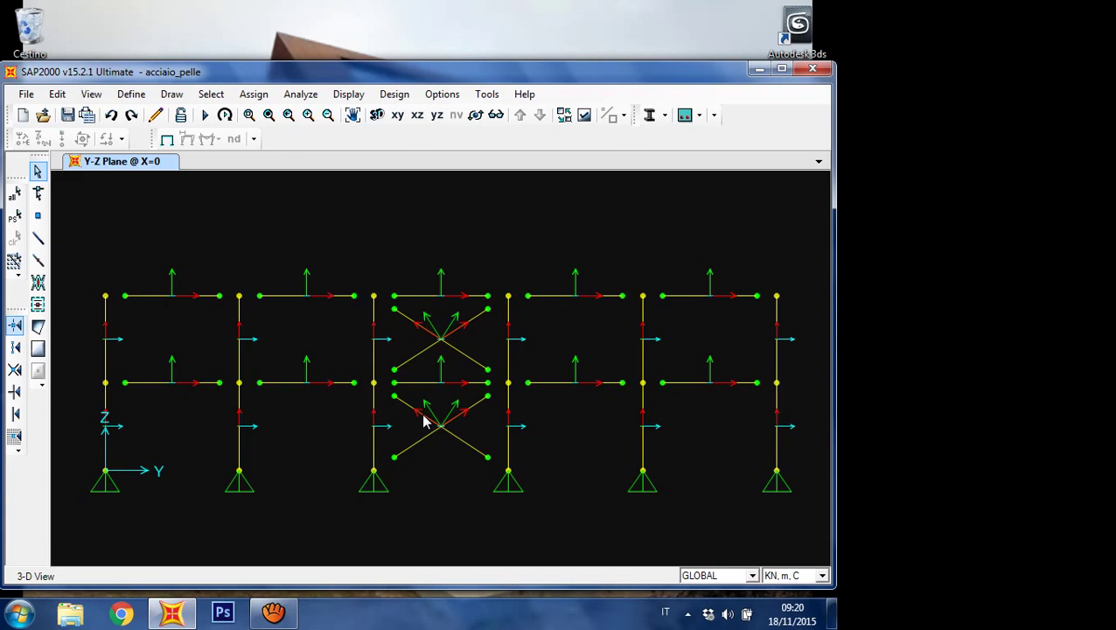
# Step: Select the lower brace sloping down toward positive Y and try clearing its start Moment 22 release from its line information
pyautogui.click(469, 455)
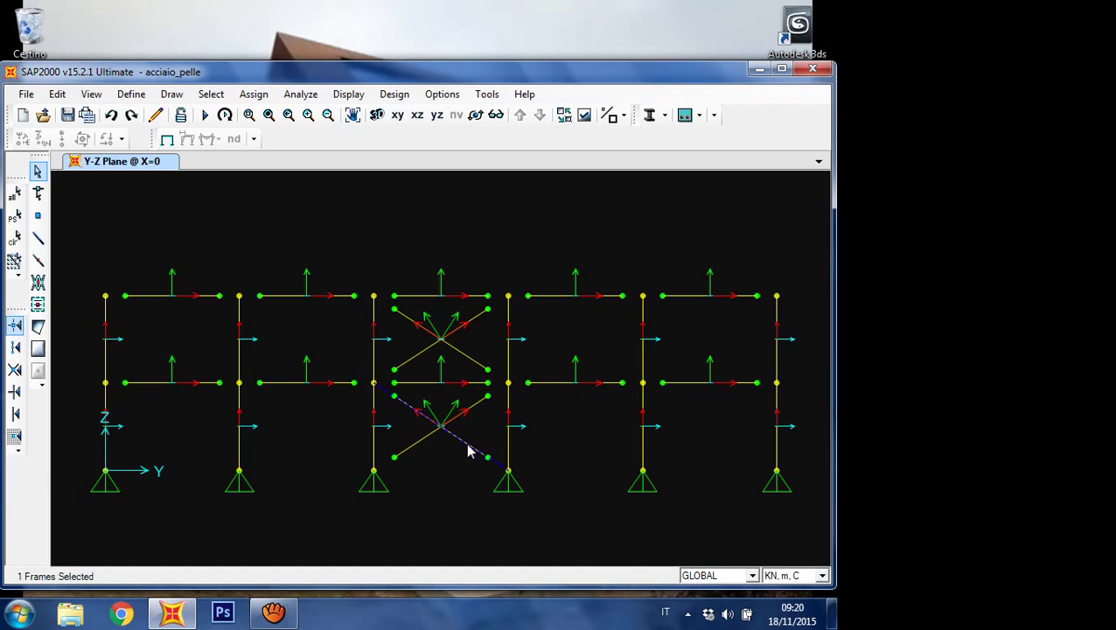
pyautogui.rightClick(469, 453)
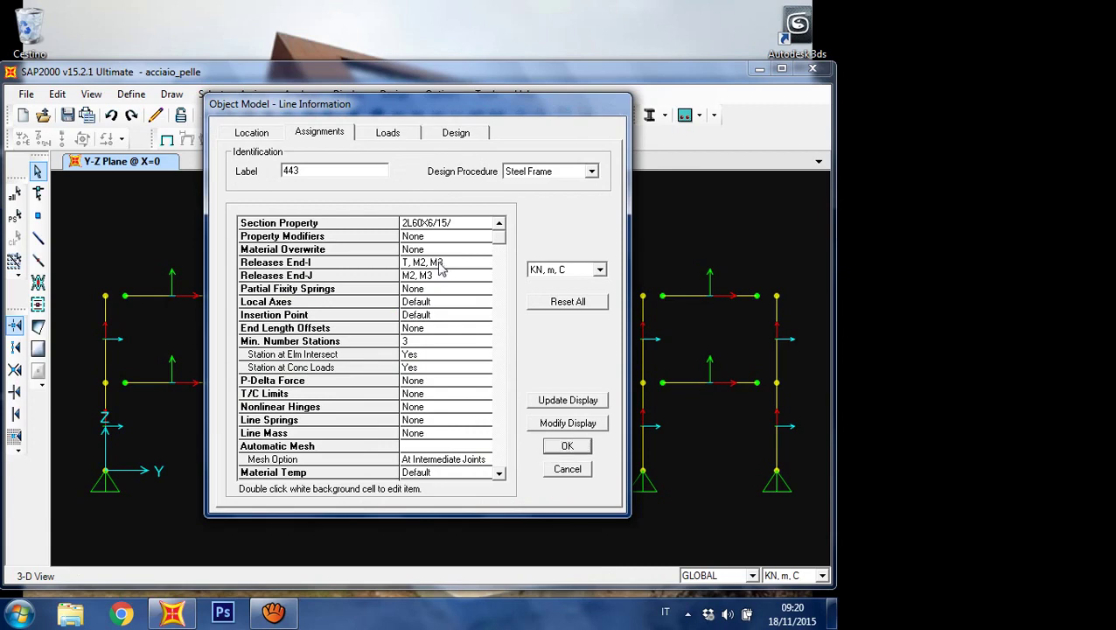
pyautogui.doubleClick(440, 267)
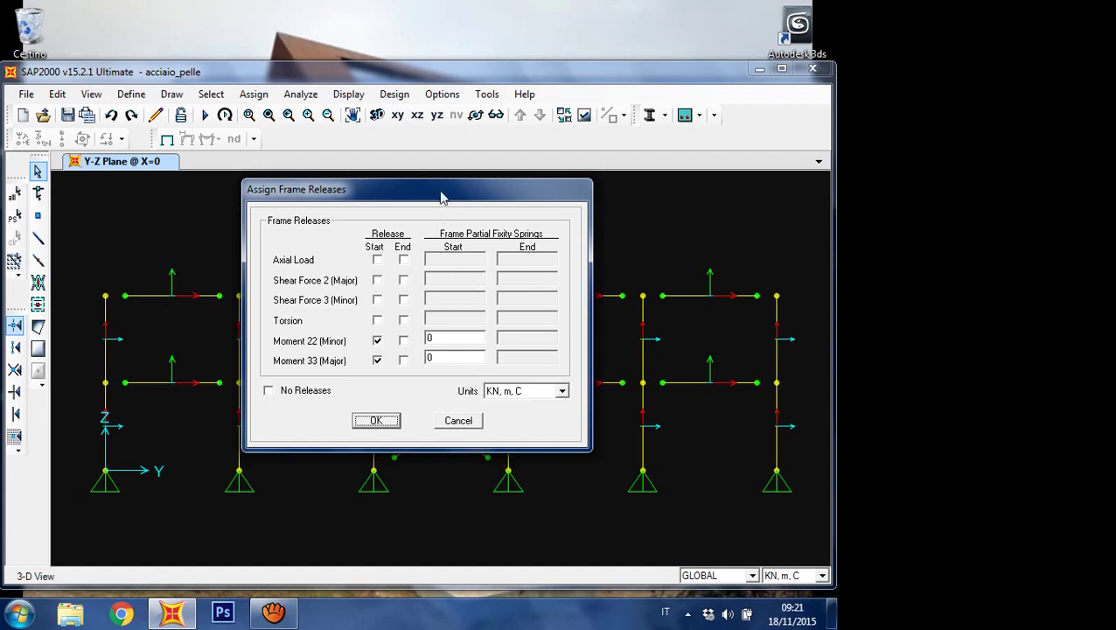
pyautogui.moveTo(442, 197); pyautogui.dragTo(212, 100)
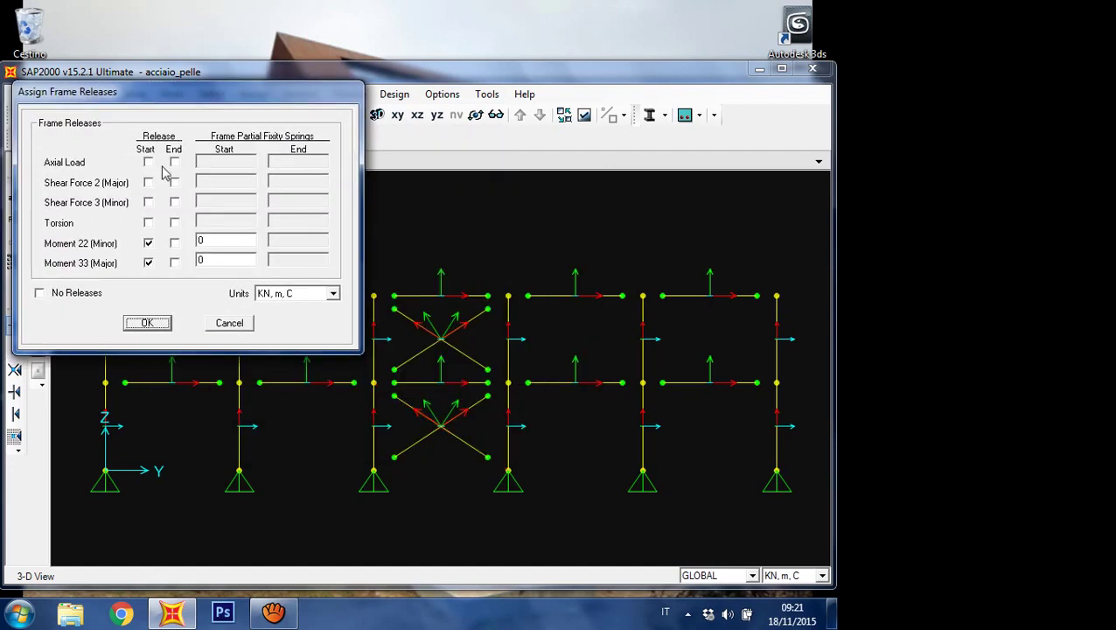
pyautogui.click(149, 245)
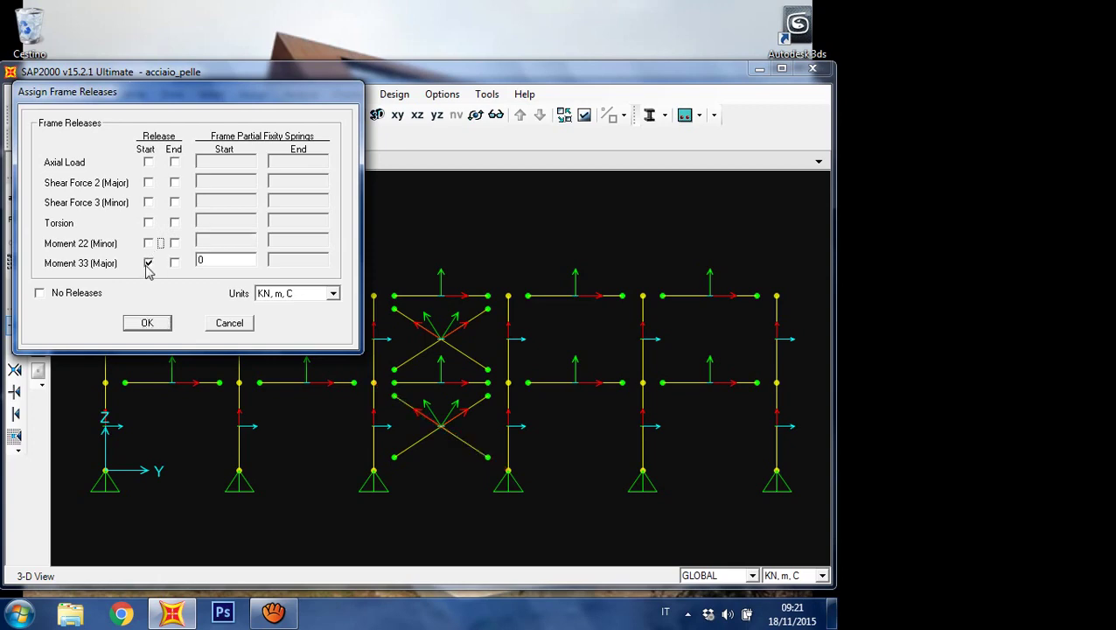
pyautogui.click(228, 324)
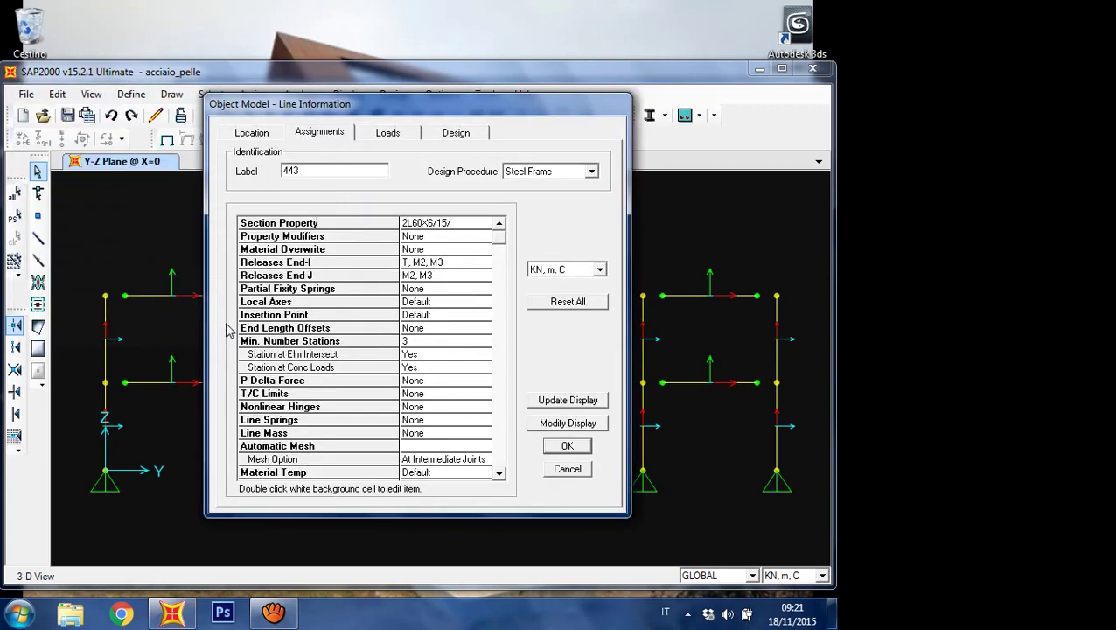
pyautogui.click(567, 468)
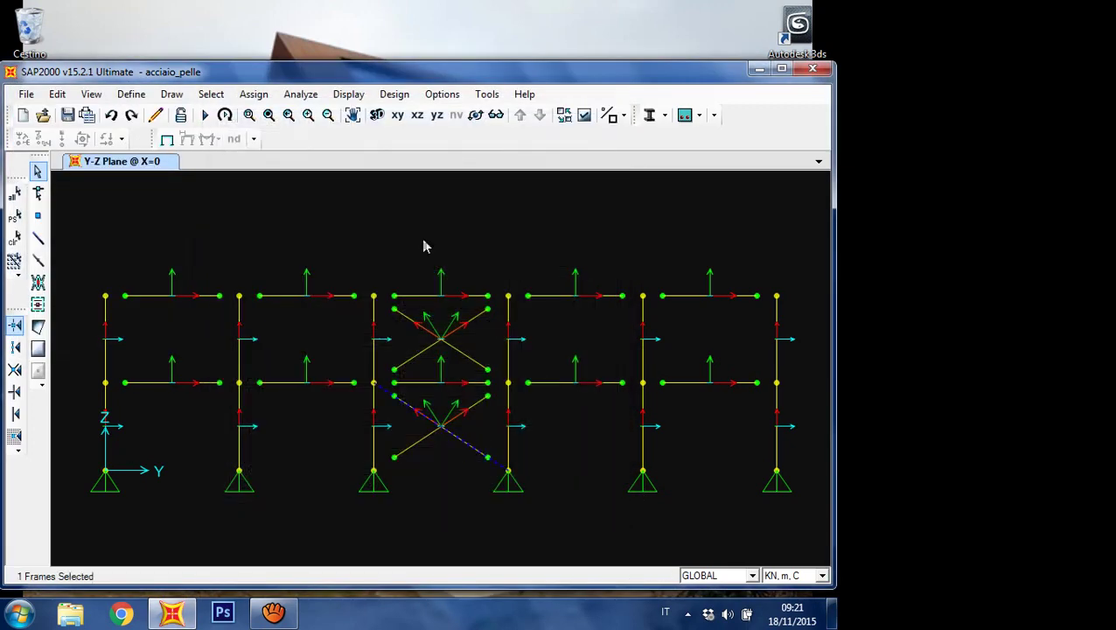
# Step: Assign frame releases to the selected lower brace with Moment 22 and Moment 33 released at the end only, not at the start
pyautogui.click(264, 95)
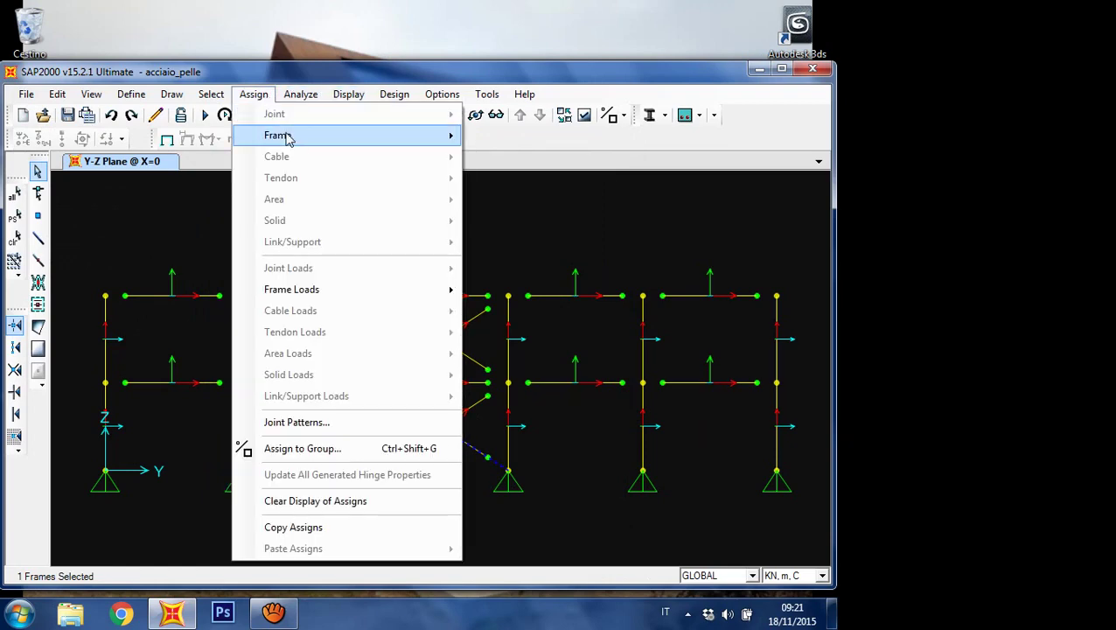
pyautogui.moveTo(286, 138)
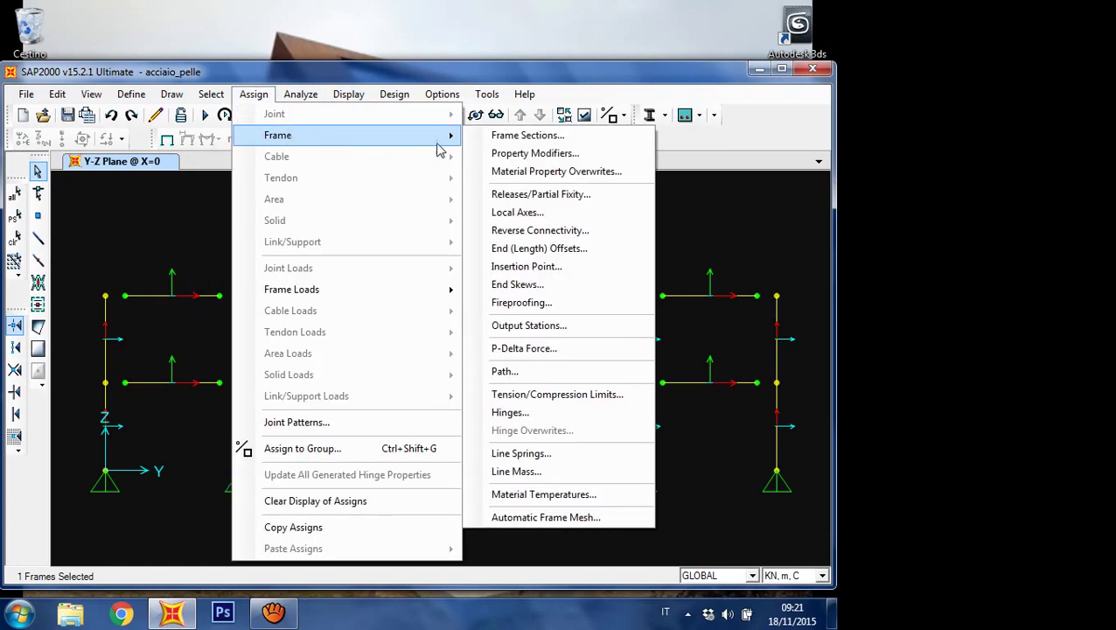
pyautogui.click(540, 195)
pyautogui.moveTo(477, 194); pyautogui.dragTo(274, 101)
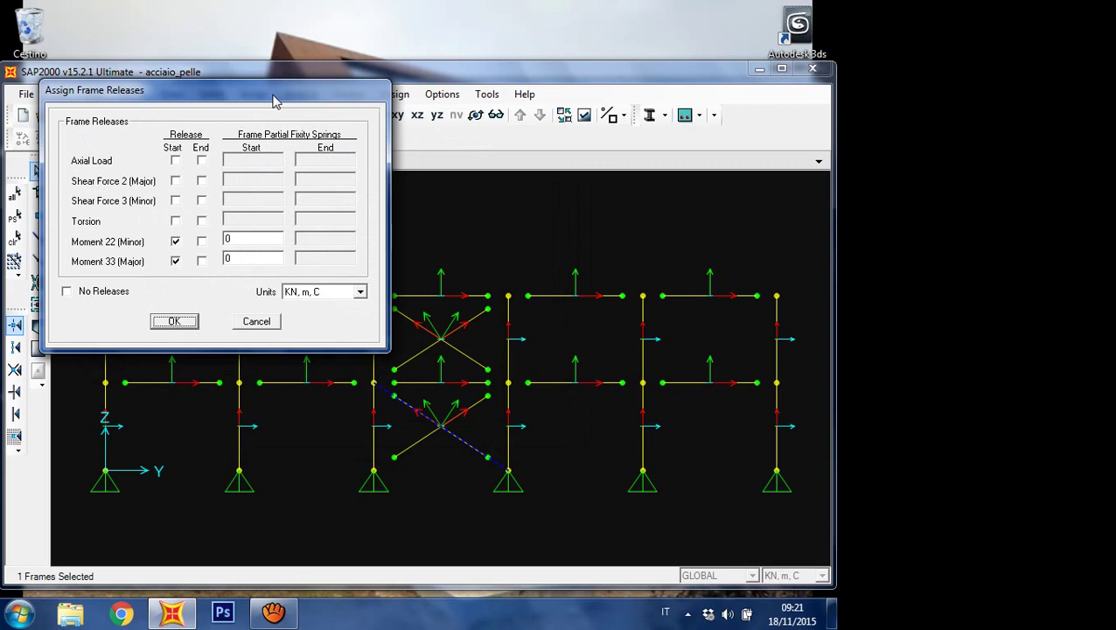
pyautogui.click(175, 240)
pyautogui.click(175, 260)
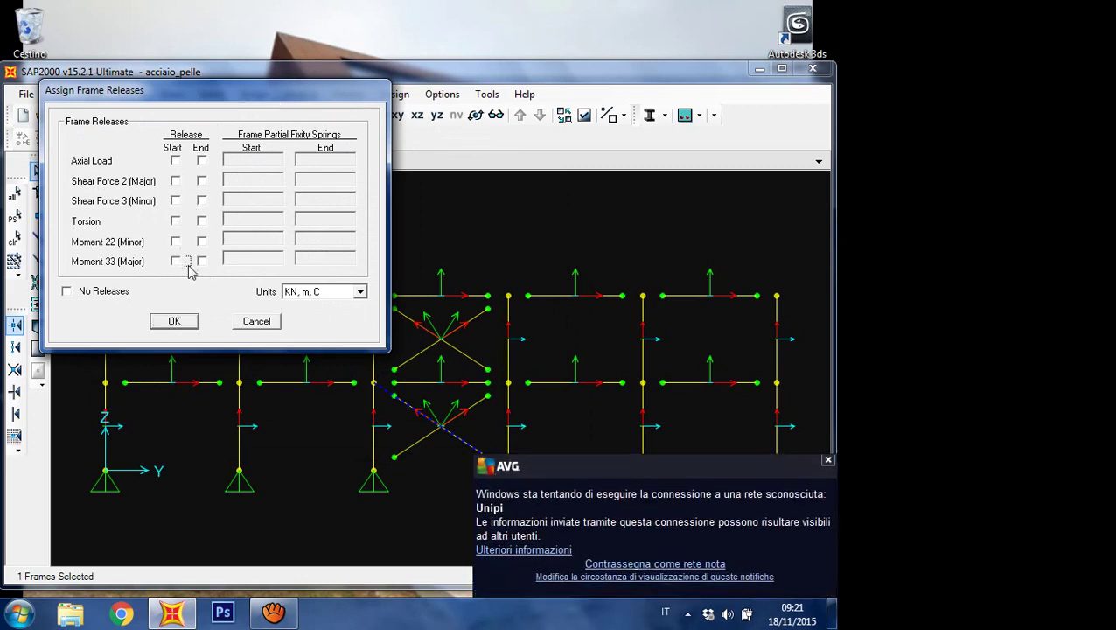
pyautogui.click(201, 241)
pyautogui.click(201, 261)
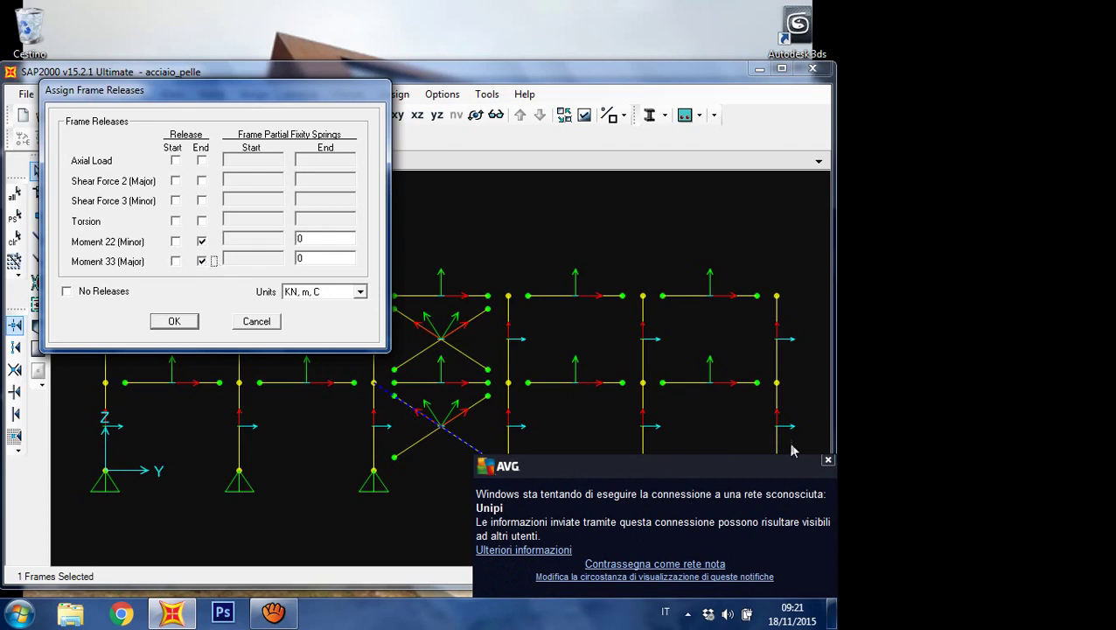
pyautogui.click(828, 462)
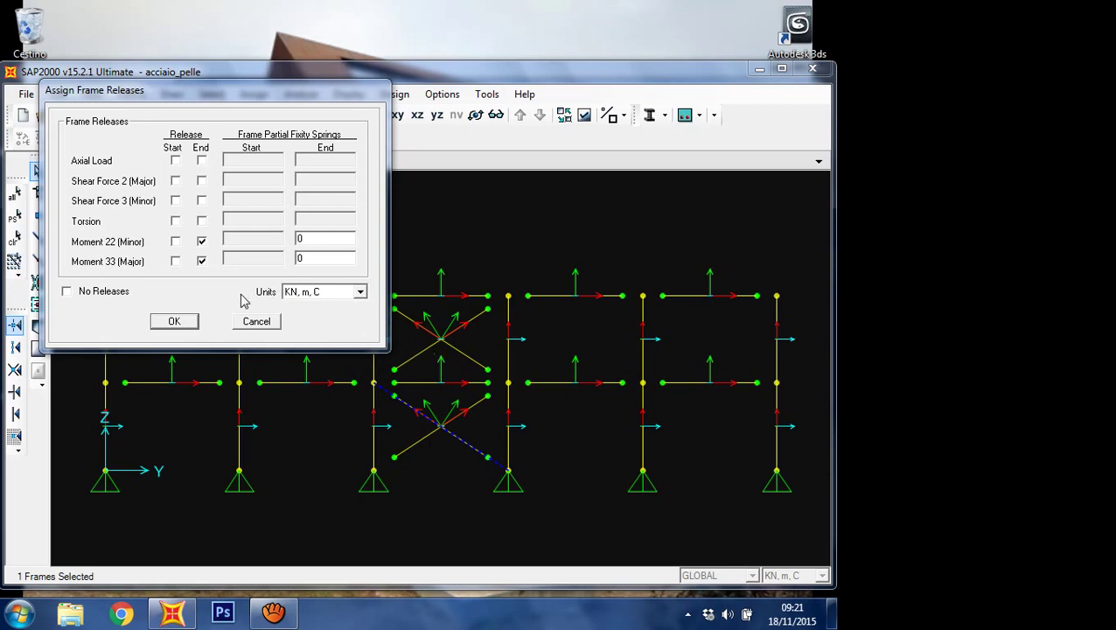
pyautogui.click(176, 321)
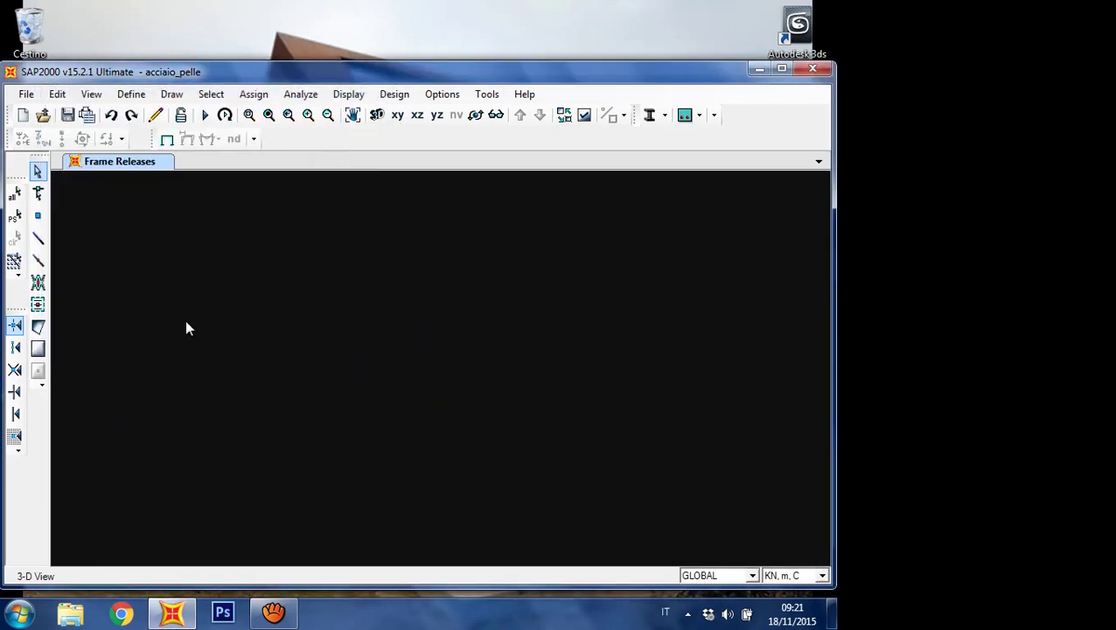
# Step: Set the 2D view to the Y-Z plane at X = 0, seen from the front face
pyautogui.click(91, 94)
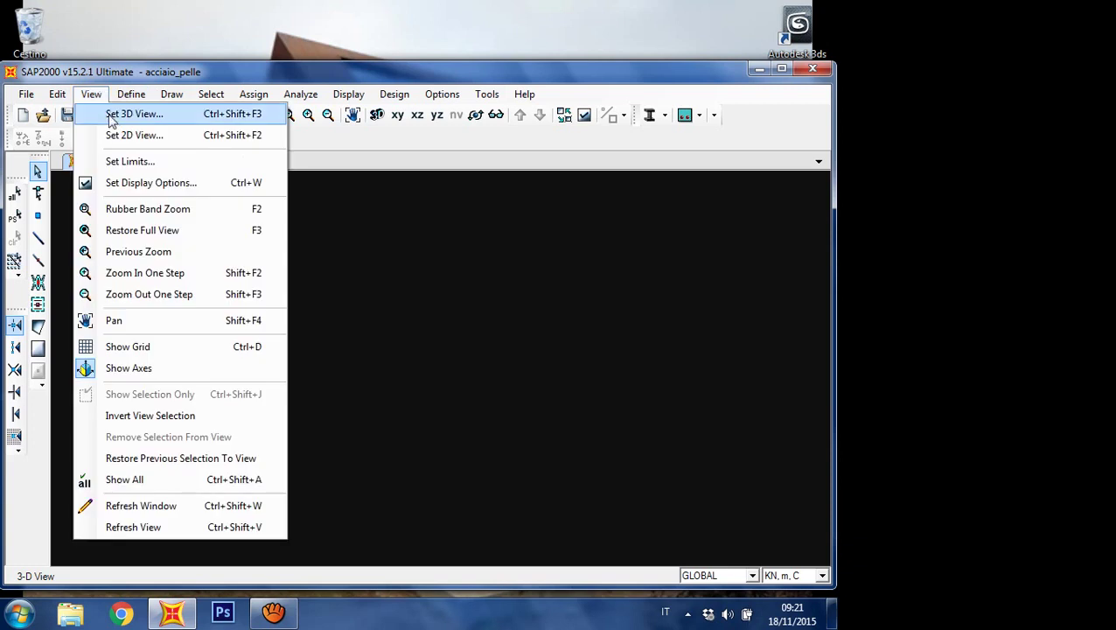
pyautogui.click(122, 135)
pyautogui.click(317, 355)
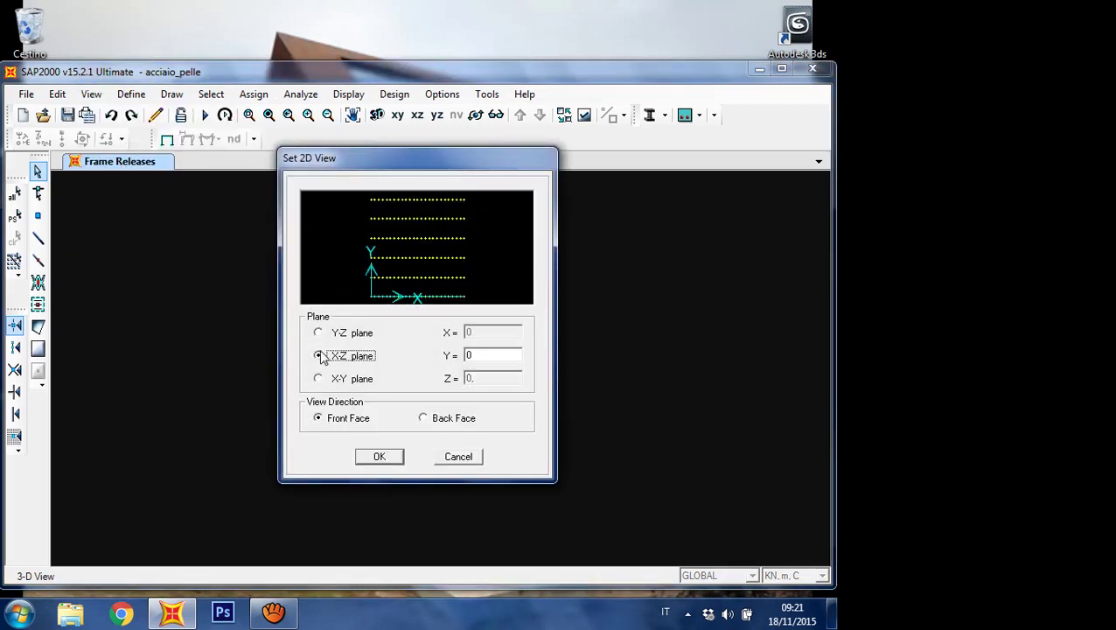
pyautogui.click(322, 333)
pyautogui.click(380, 455)
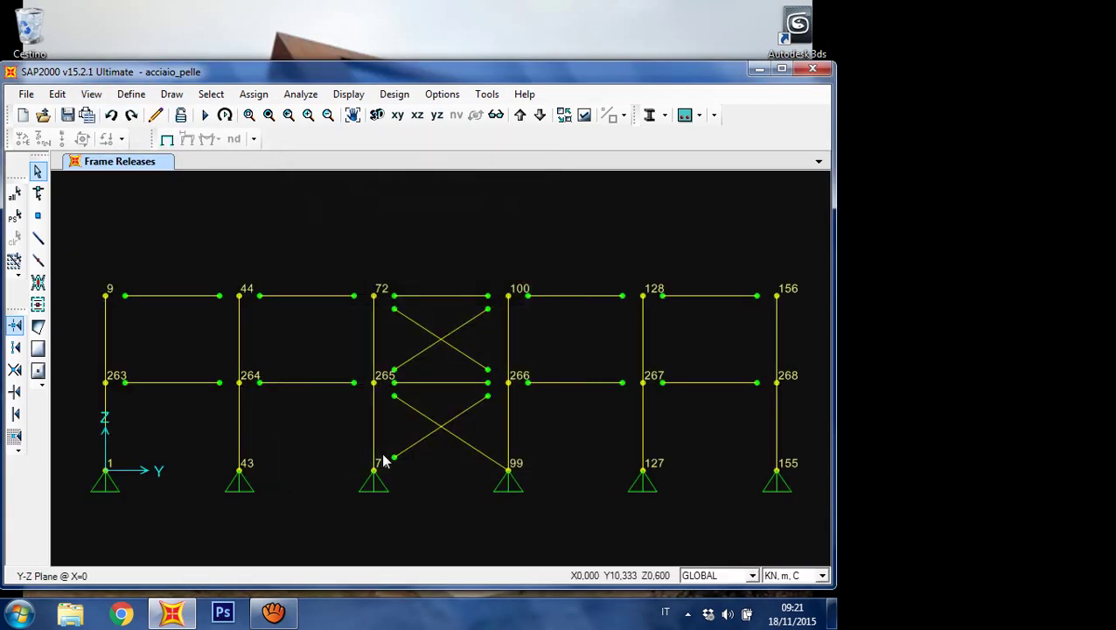
pyautogui.scroll(2, 451, 492)
pyautogui.scroll(-2, 463, 482)
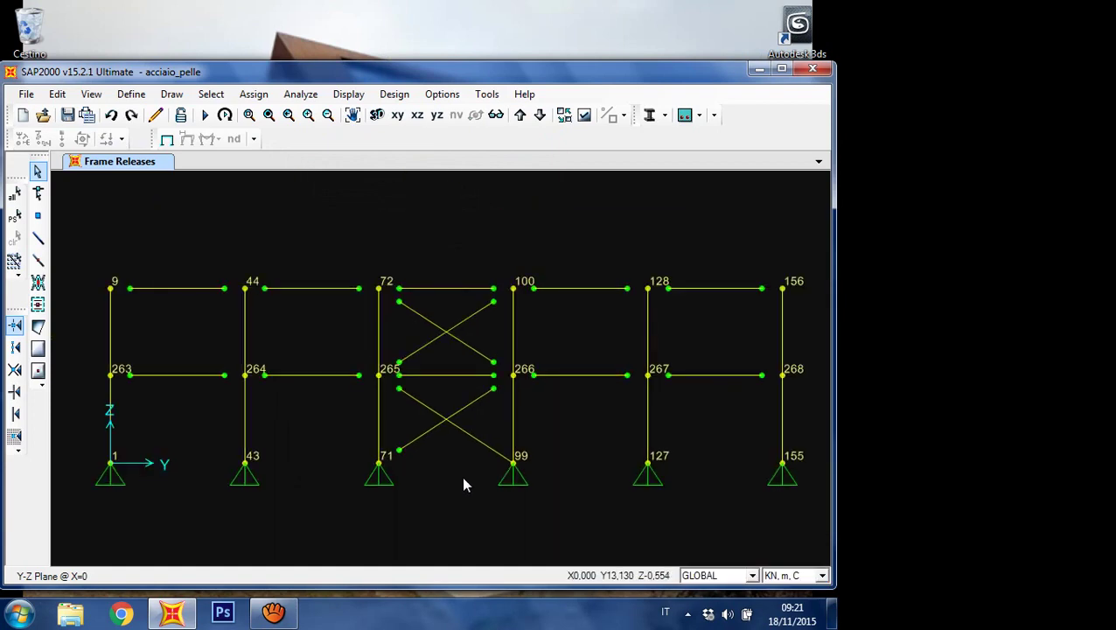
# Step: Select the lower brace running from joint 71 to joint 266 and show frame local axes in the active view
pyautogui.click(583, 116)
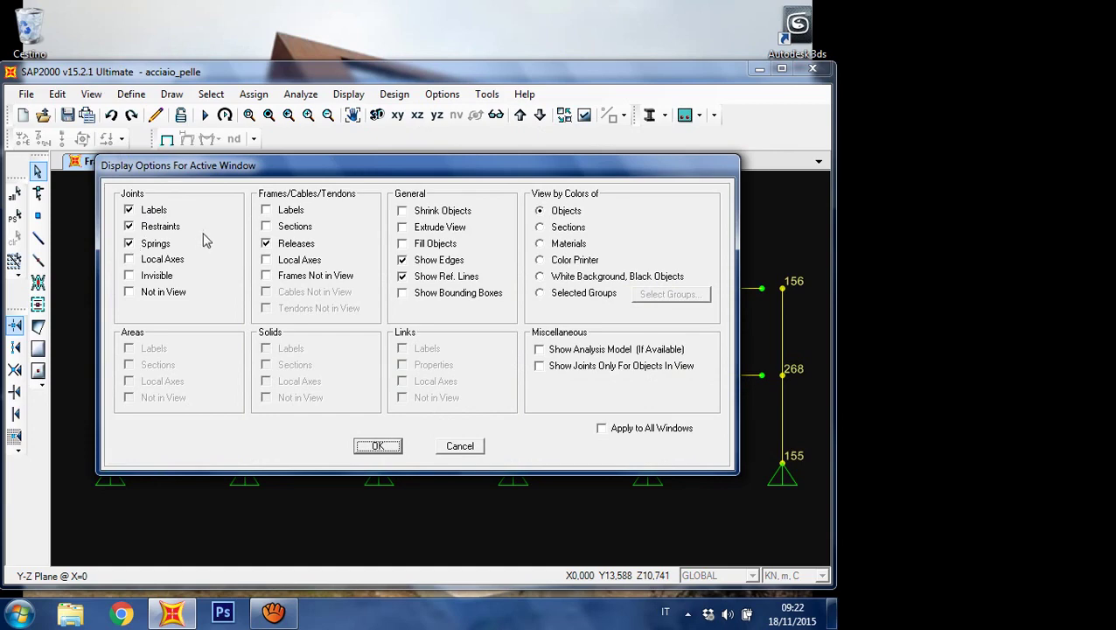
pyautogui.click(377, 446)
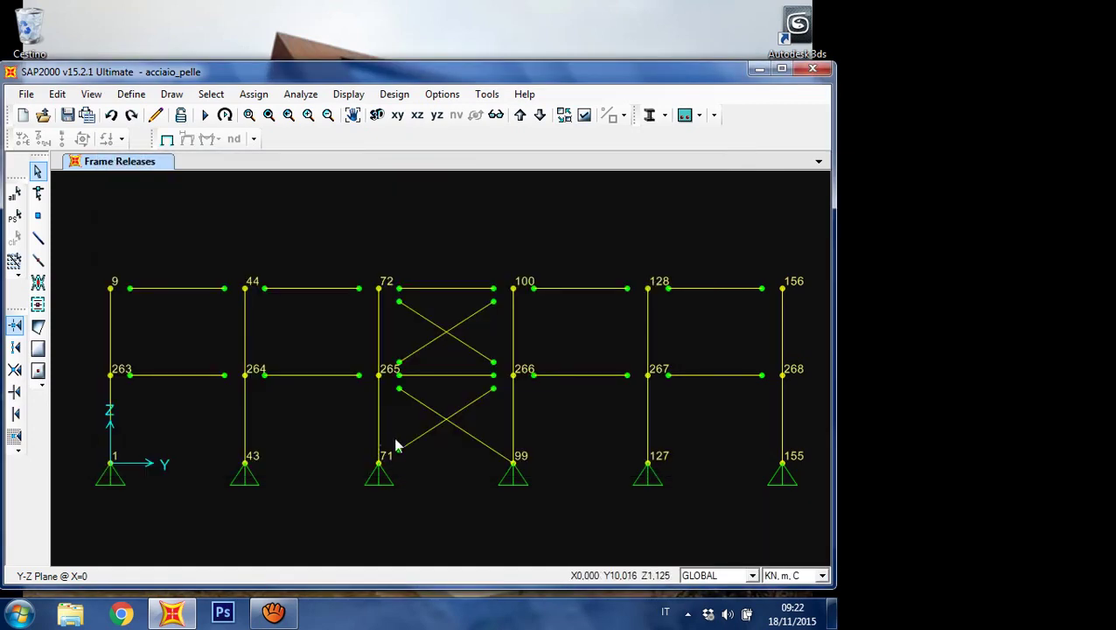
pyautogui.click(408, 440)
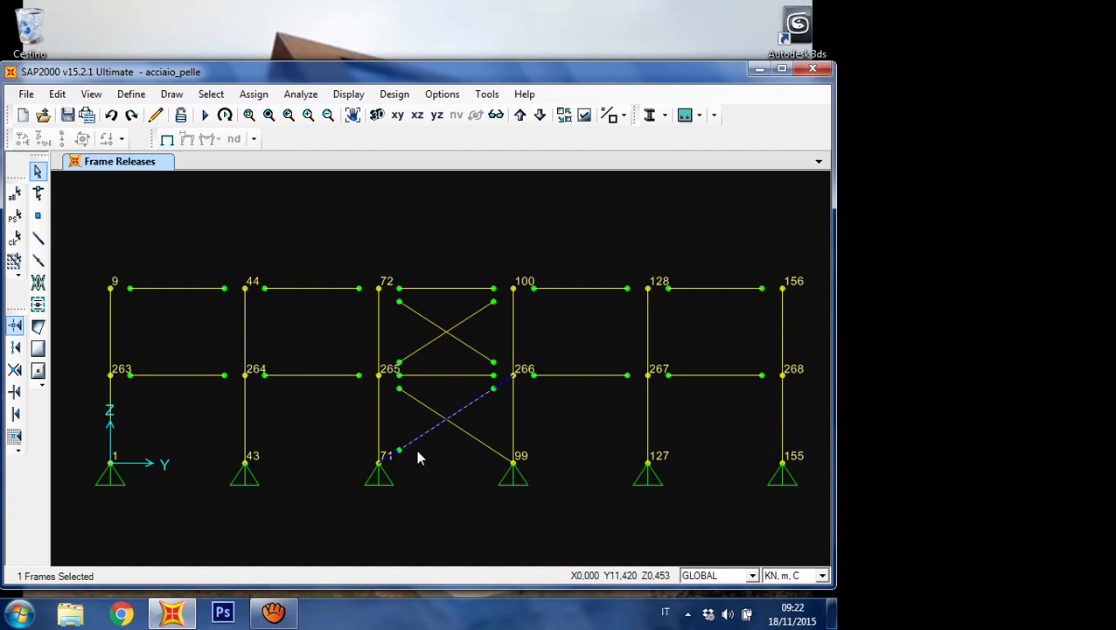
pyautogui.click(304, 95)
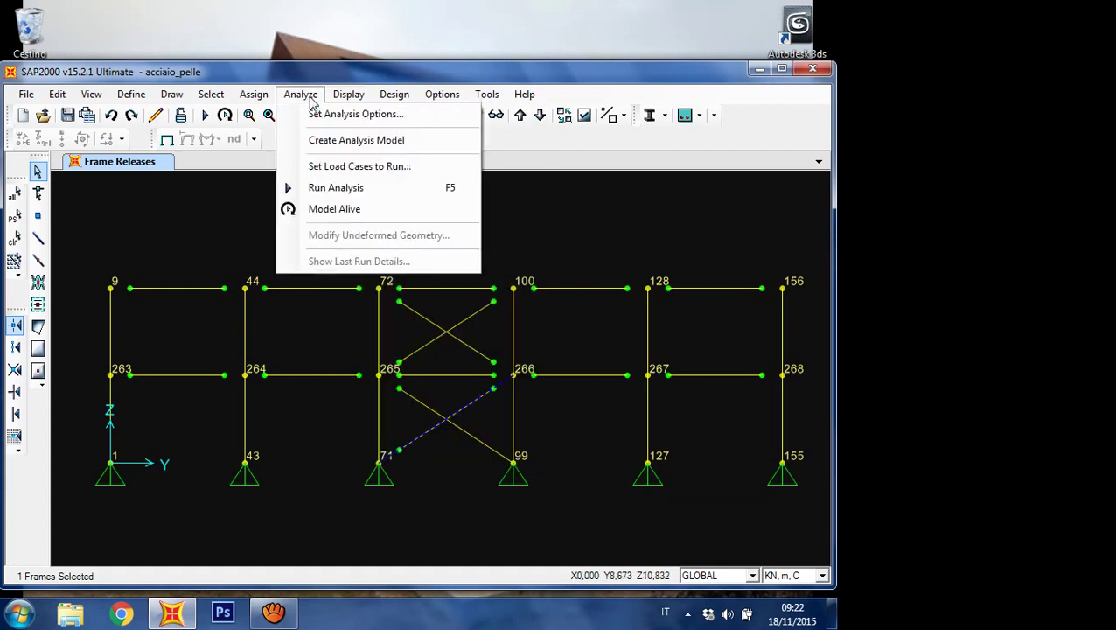
pyautogui.moveTo(263, 102)
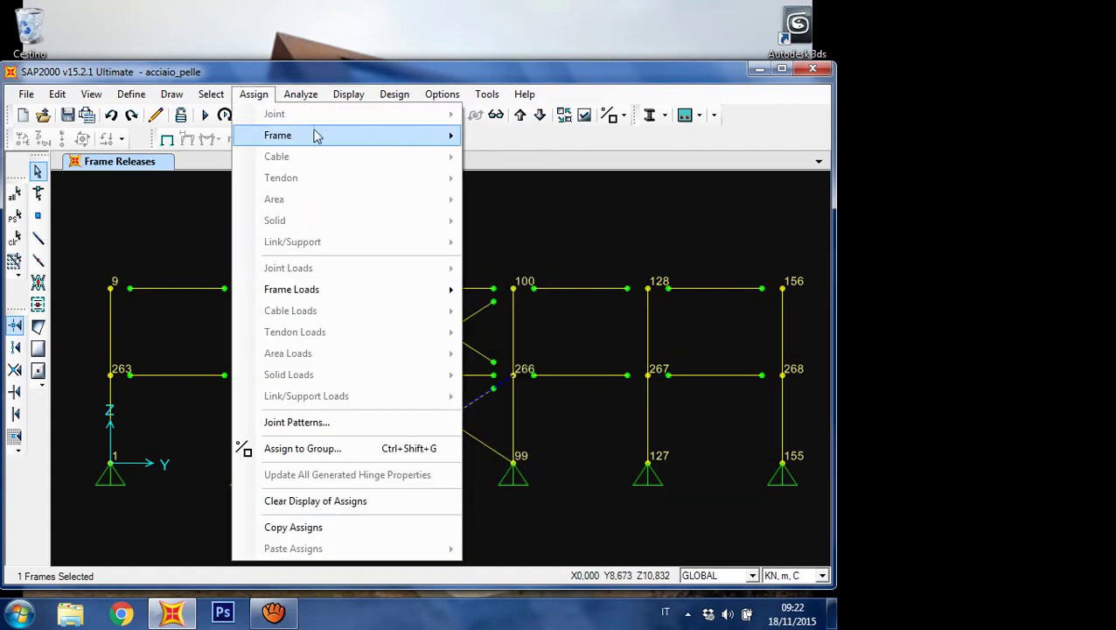
pyautogui.moveTo(448, 140)
pyautogui.click(584, 117)
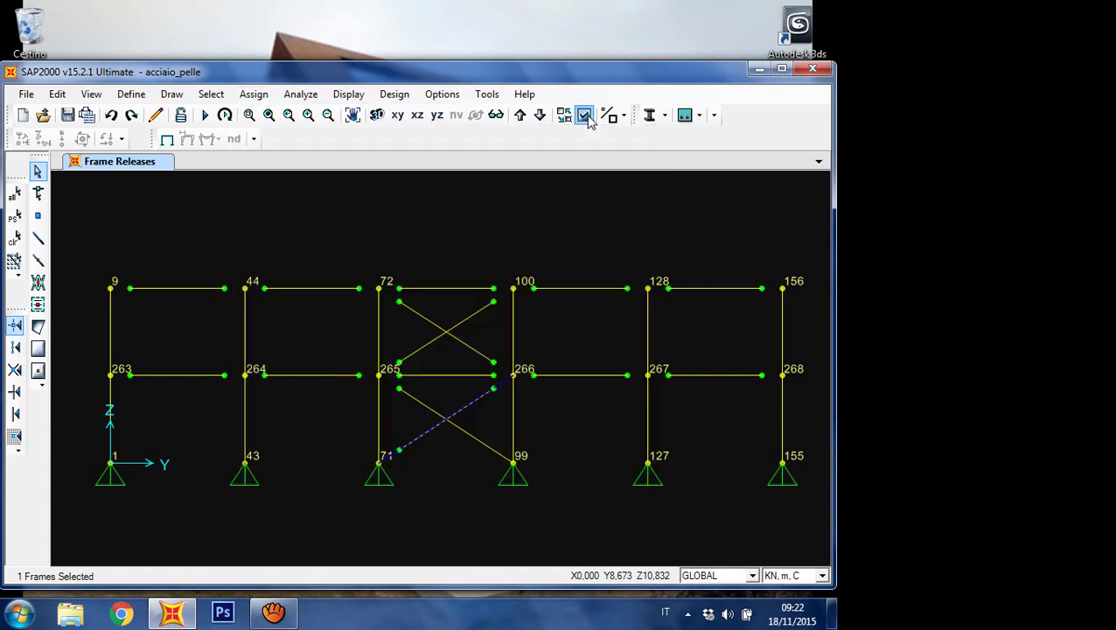
pyautogui.click(584, 116)
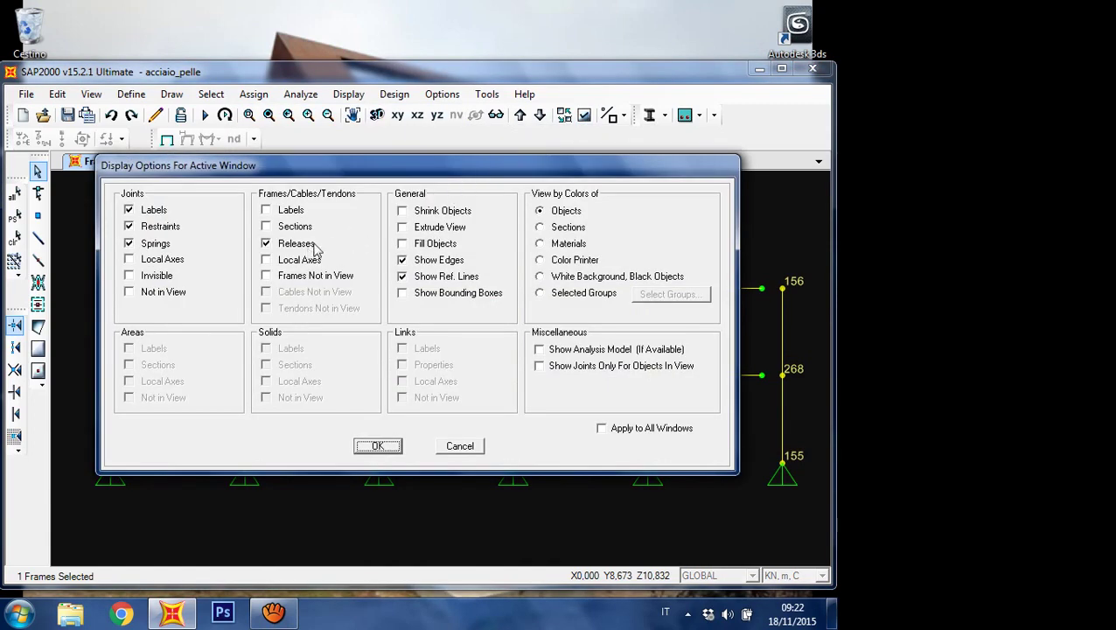
pyautogui.click(296, 261)
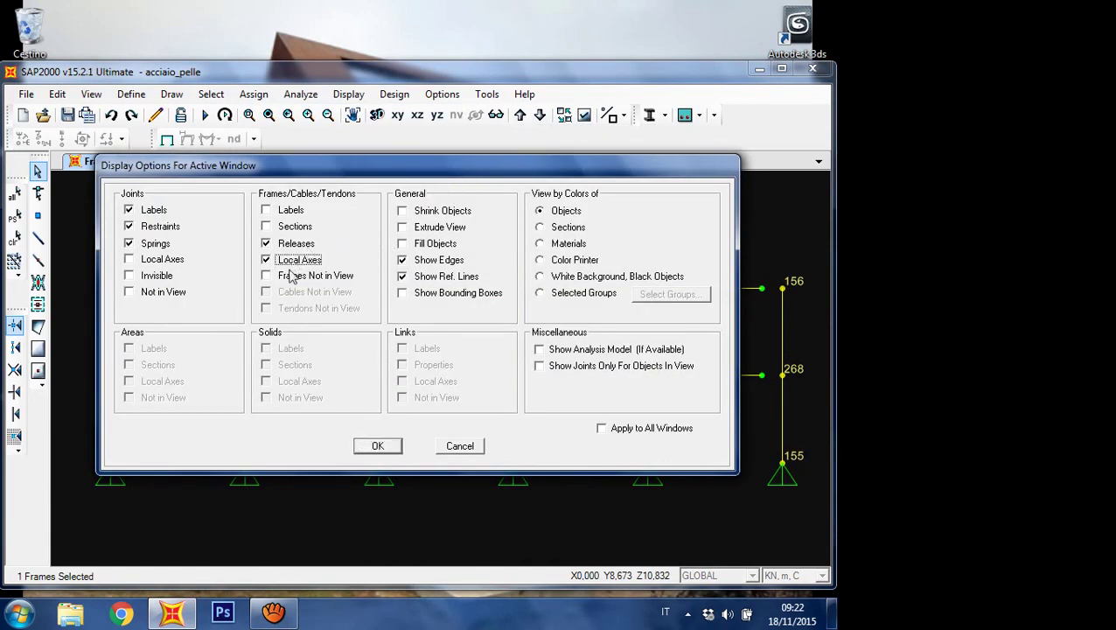
pyautogui.click(379, 448)
pyautogui.scroll(2, 402, 469)
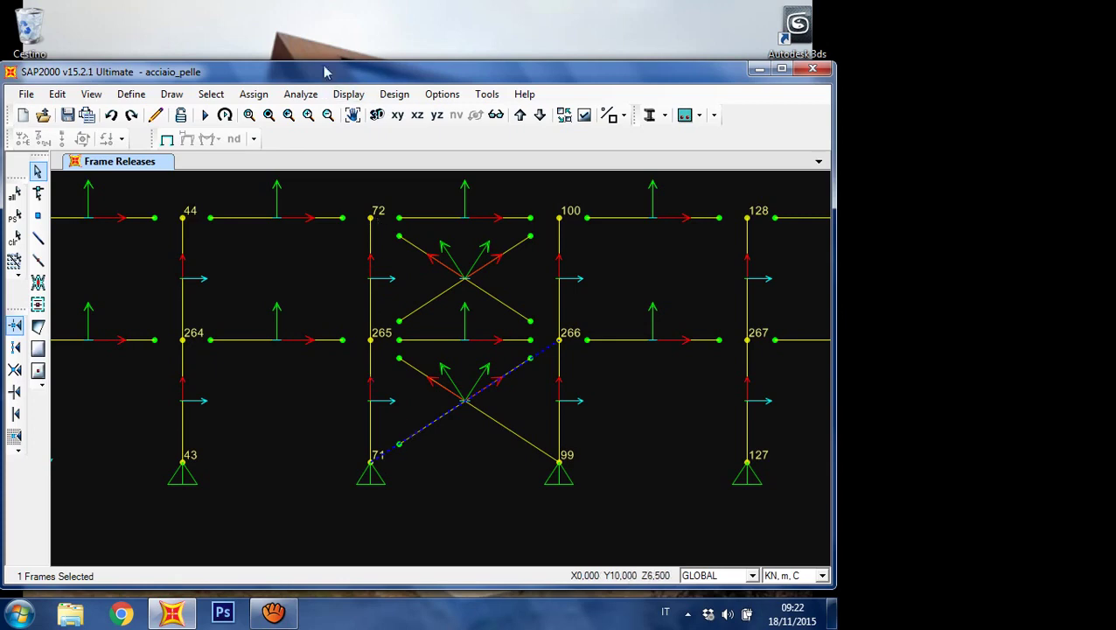
# Step: Assign frame releases to the selected lower brace with Moment 22 and Moment 33 released only at its end
pyautogui.click(254, 95)
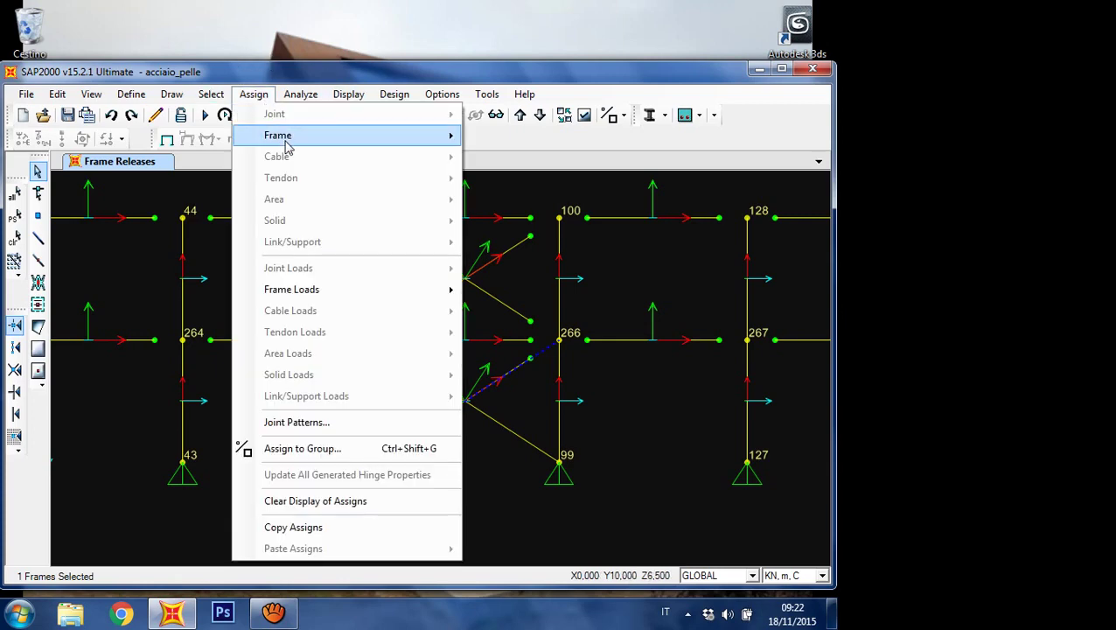
pyautogui.moveTo(289, 138)
pyautogui.click(505, 196)
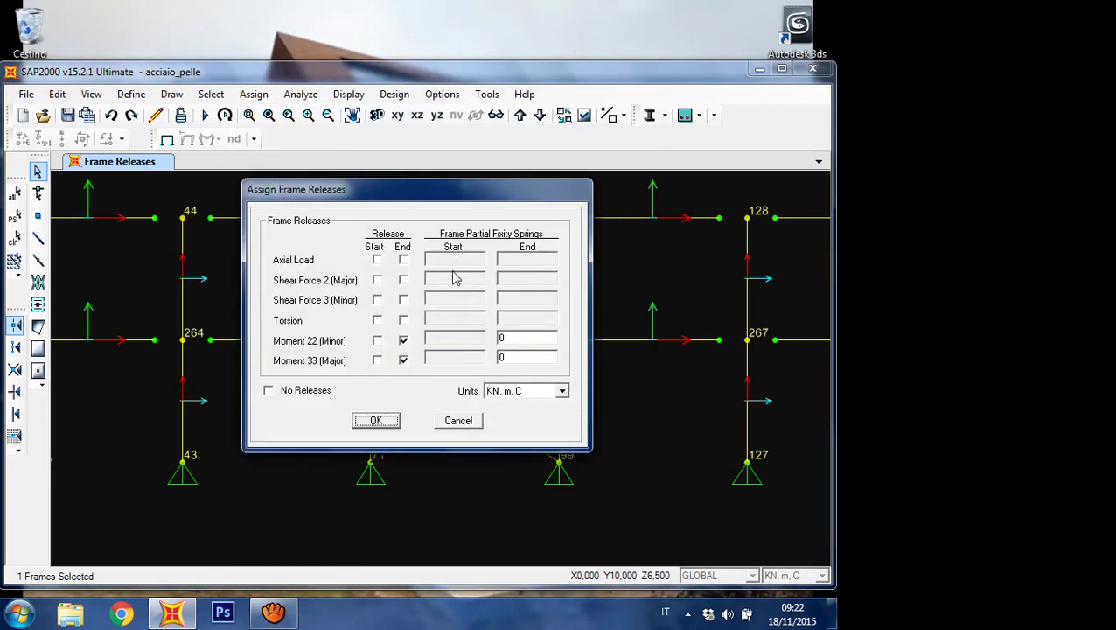
pyautogui.click(376, 421)
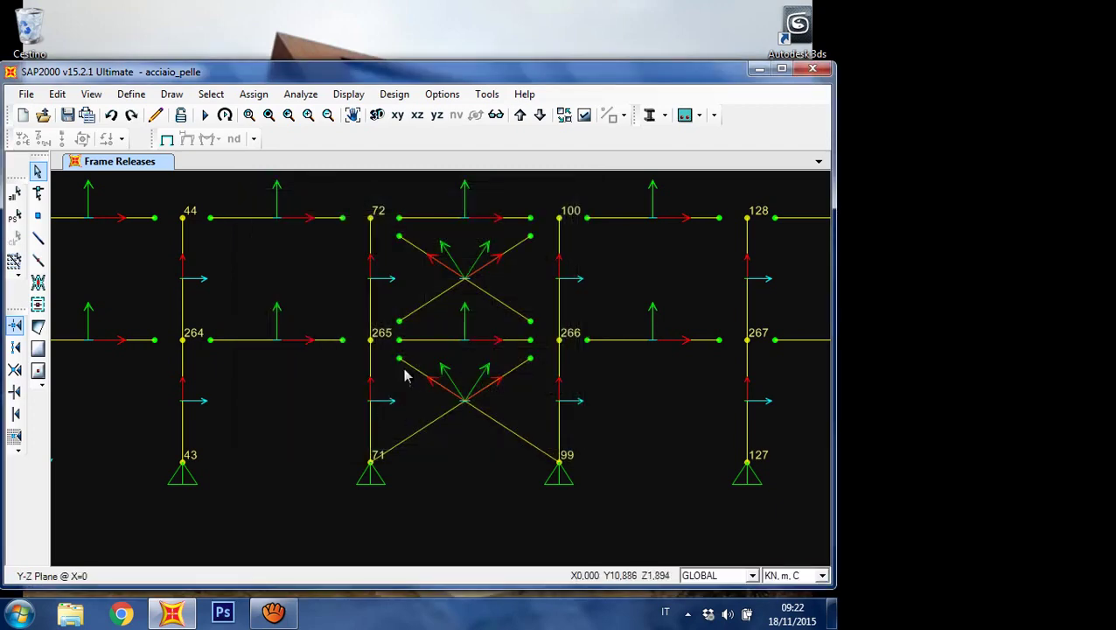
# Step: Hide the joint labels and frame local axes in the active view, and save the model
pyautogui.scroll(-3, 405, 373)
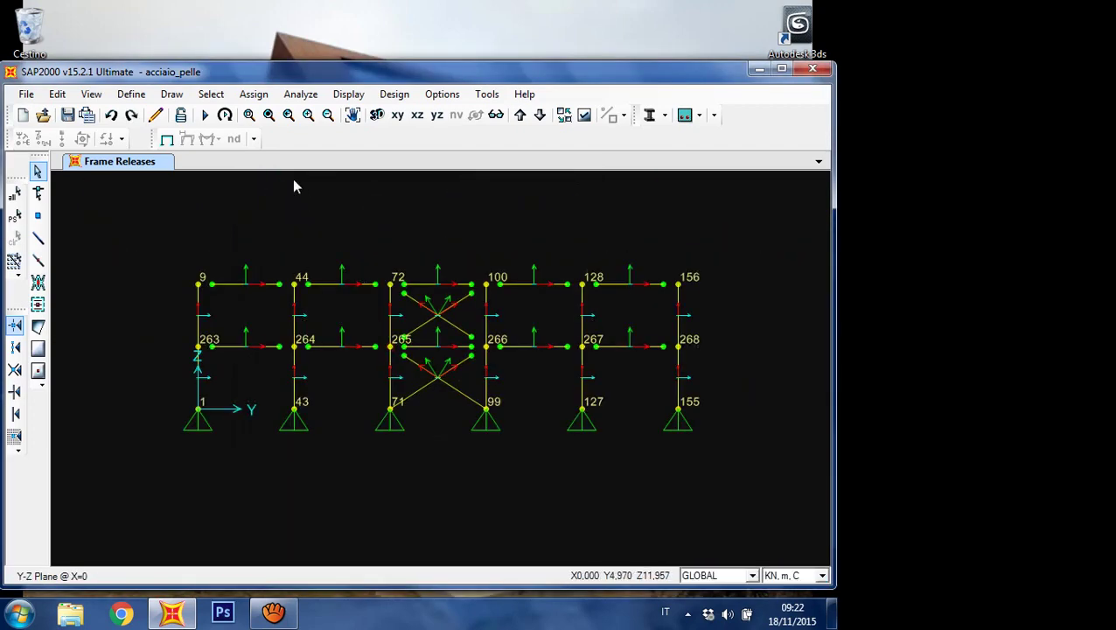
pyautogui.click(584, 117)
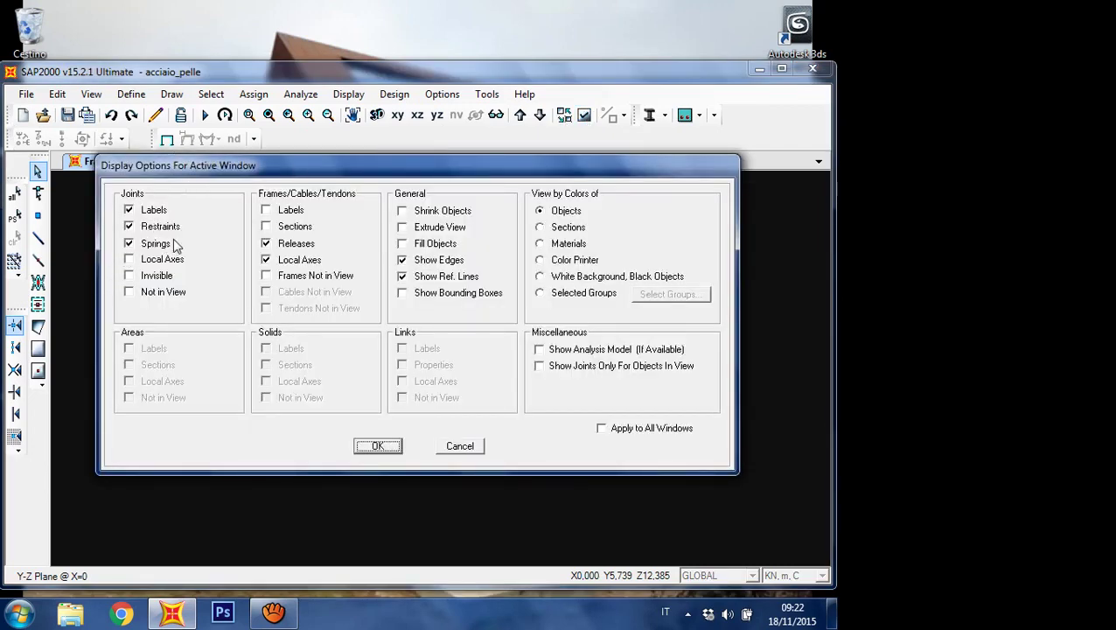
pyautogui.click(129, 226)
pyautogui.click(130, 211)
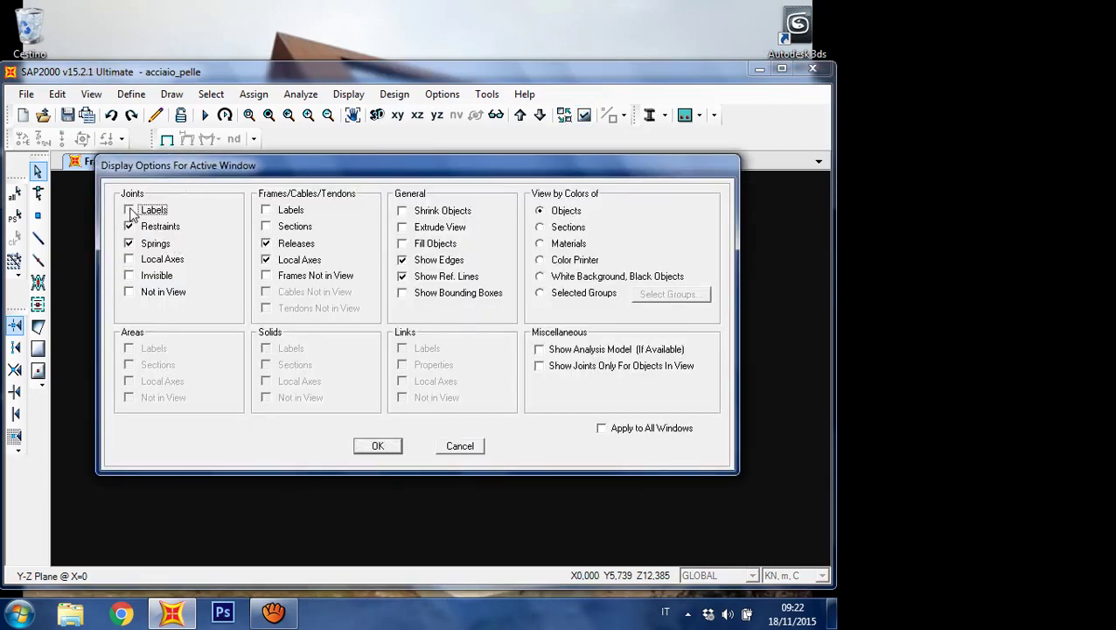
pyautogui.click(302, 261)
pyautogui.click(374, 446)
pyautogui.click(67, 114)
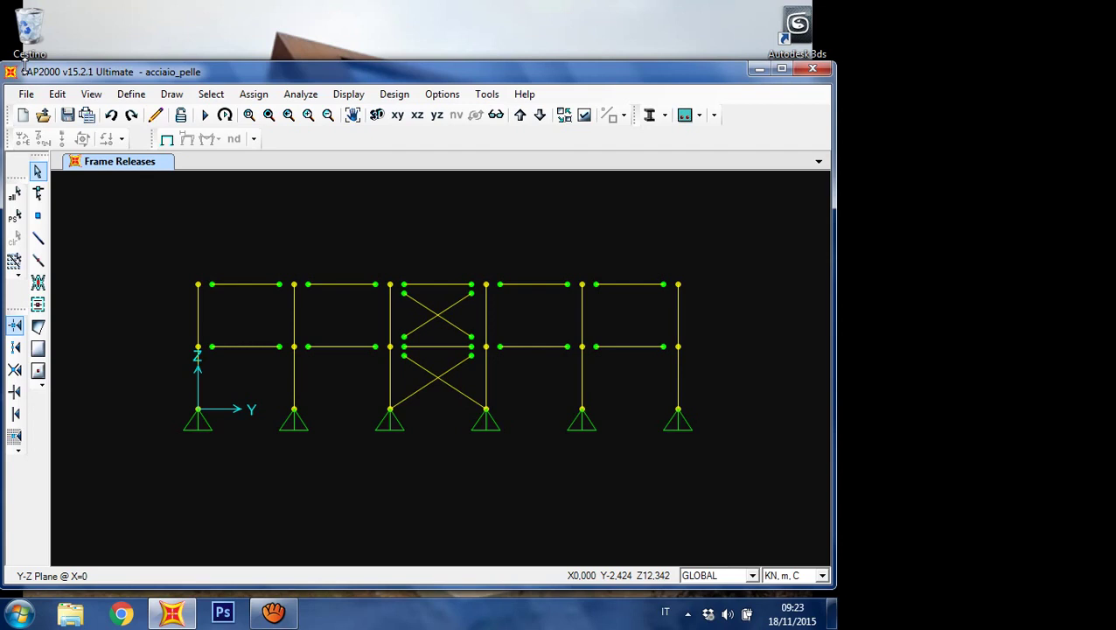
# Step: Set the 2D view to the Y-Z plane at X = 11,9533, seen from the front face
pyautogui.click(91, 93)
pyautogui.click(123, 140)
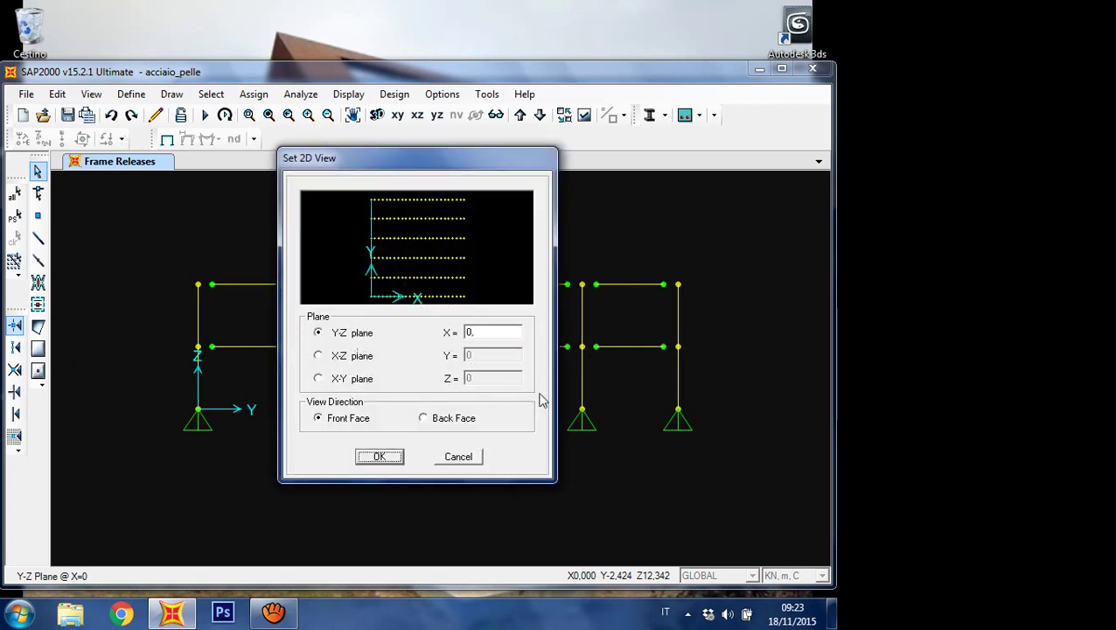
pyautogui.doubleClick(490, 333)
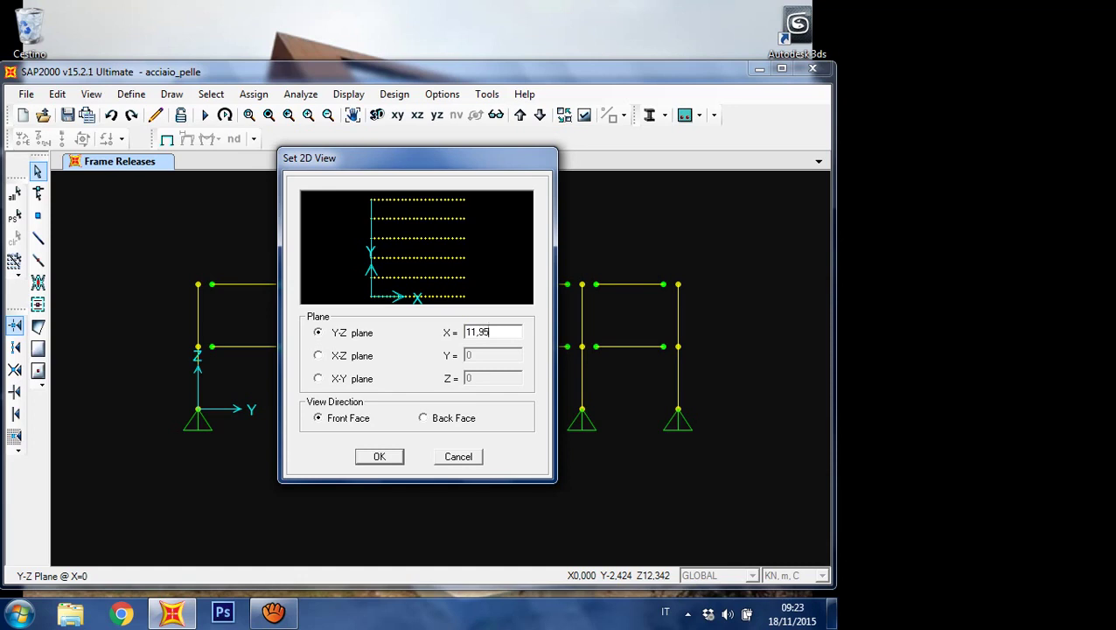
pyautogui.click(379, 456)
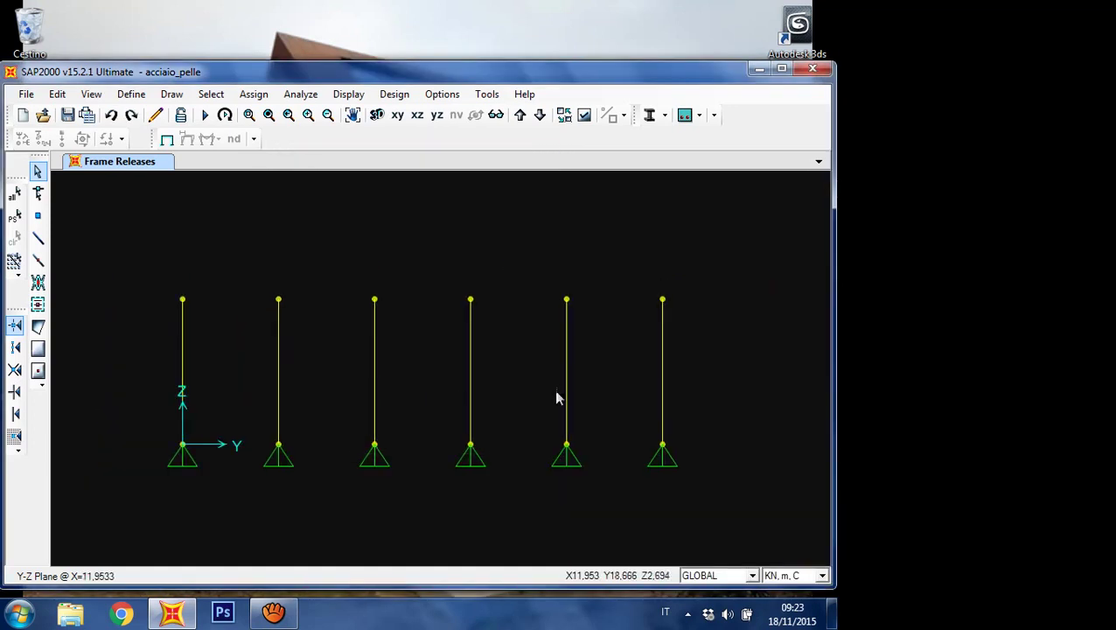
# Step: Select all six columns in this plane and divide each into two equal frames at mid-height
pyautogui.moveTo(730, 399); pyautogui.dragTo(168, 225)
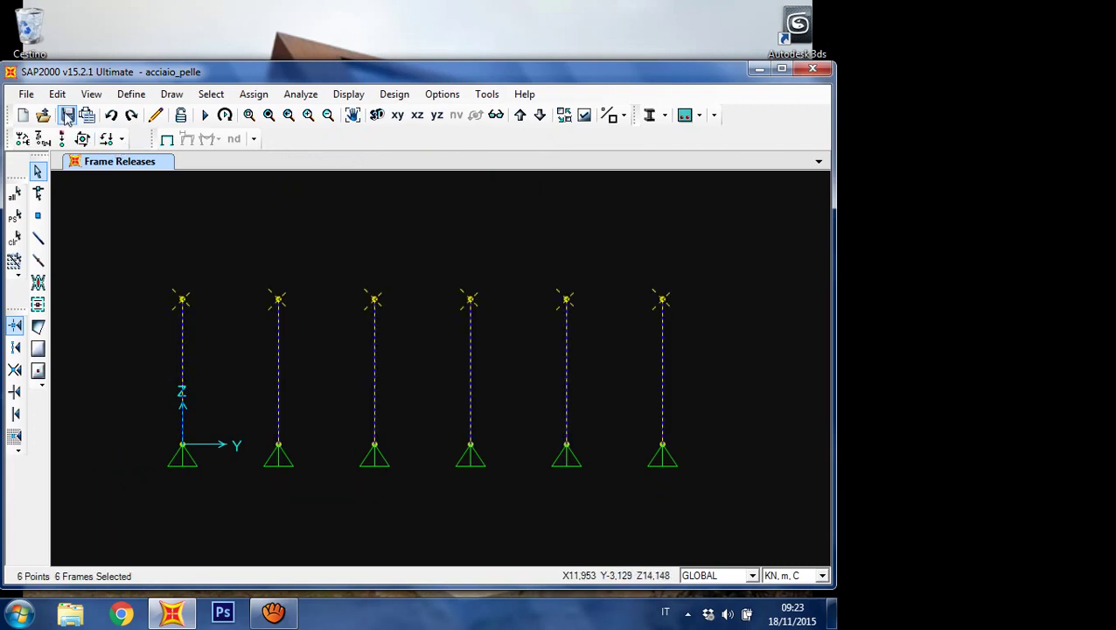
pyautogui.click(57, 94)
pyautogui.moveTo(146, 396)
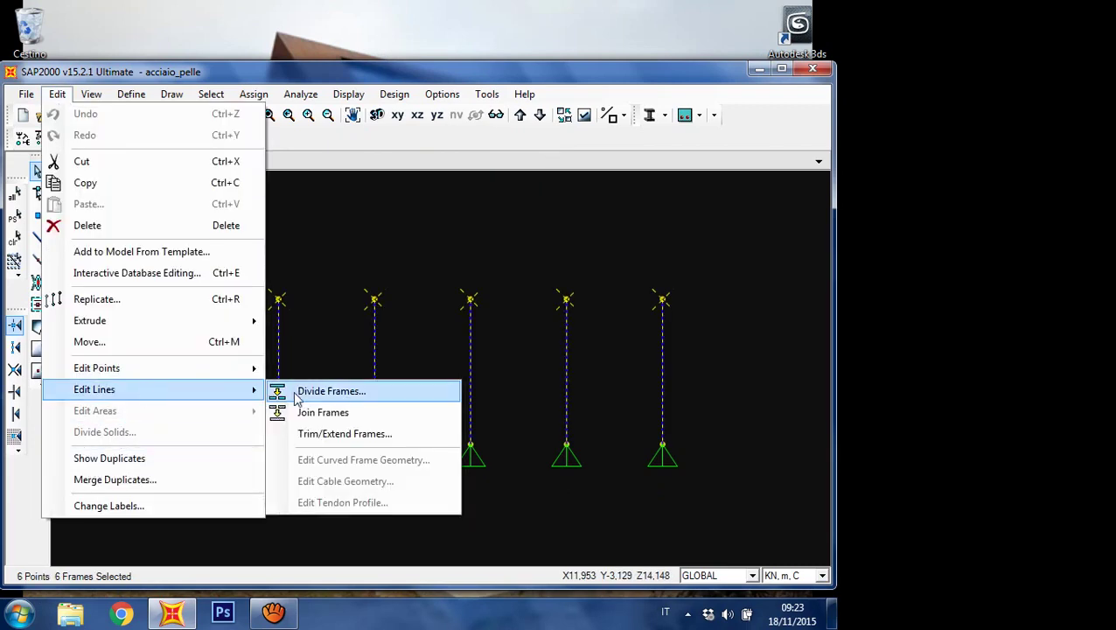
pyautogui.click(306, 395)
pyautogui.click(617, 398)
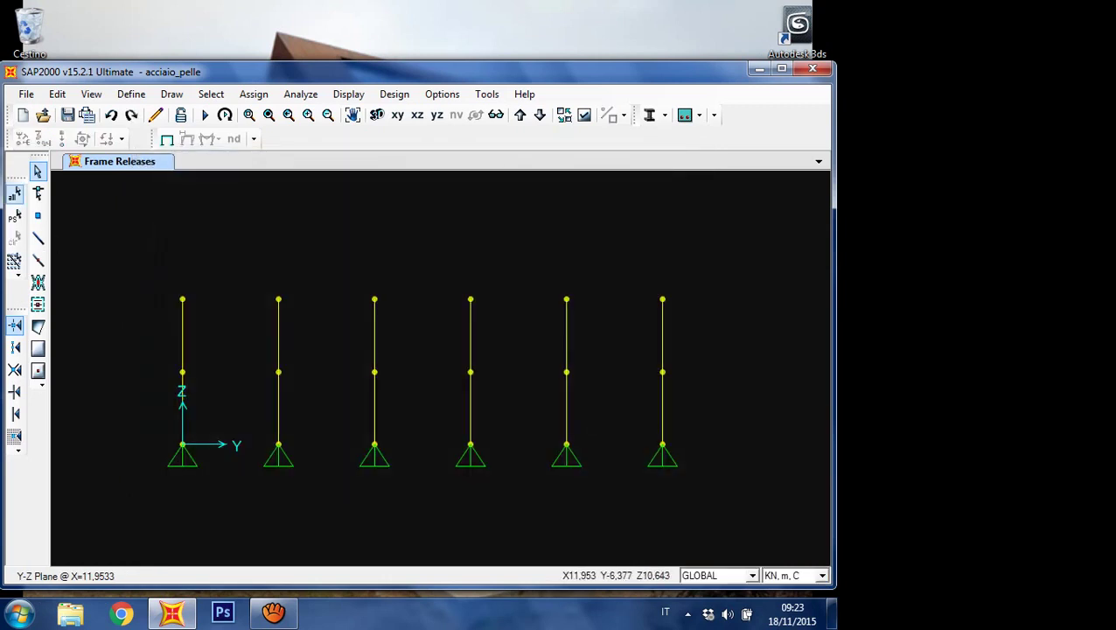
# Step: Draw pinned HE120A straight frames joining the mid-height joints of all six columns at Z = 3,775
pyautogui.click(38, 237)
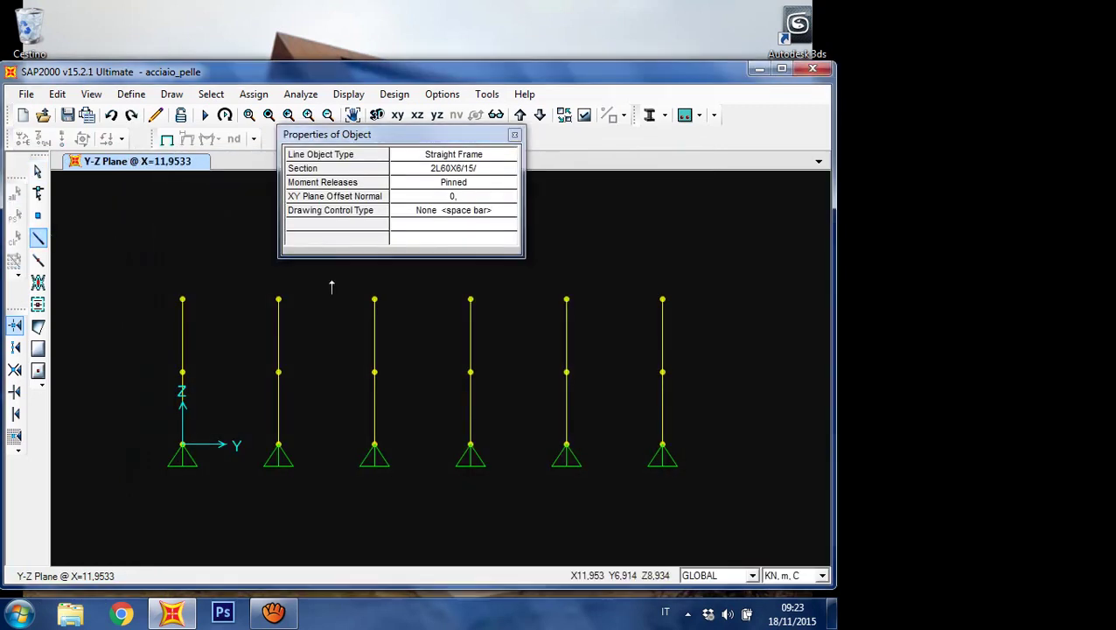
pyautogui.click(491, 170)
pyautogui.click(507, 171)
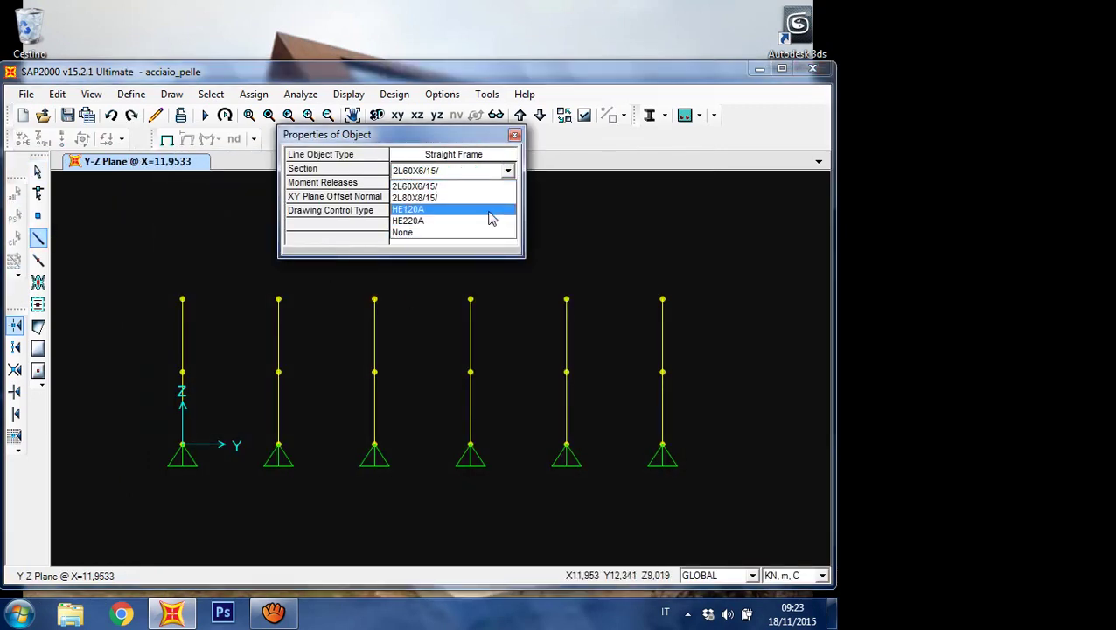
pyautogui.click(491, 209)
pyautogui.click(514, 135)
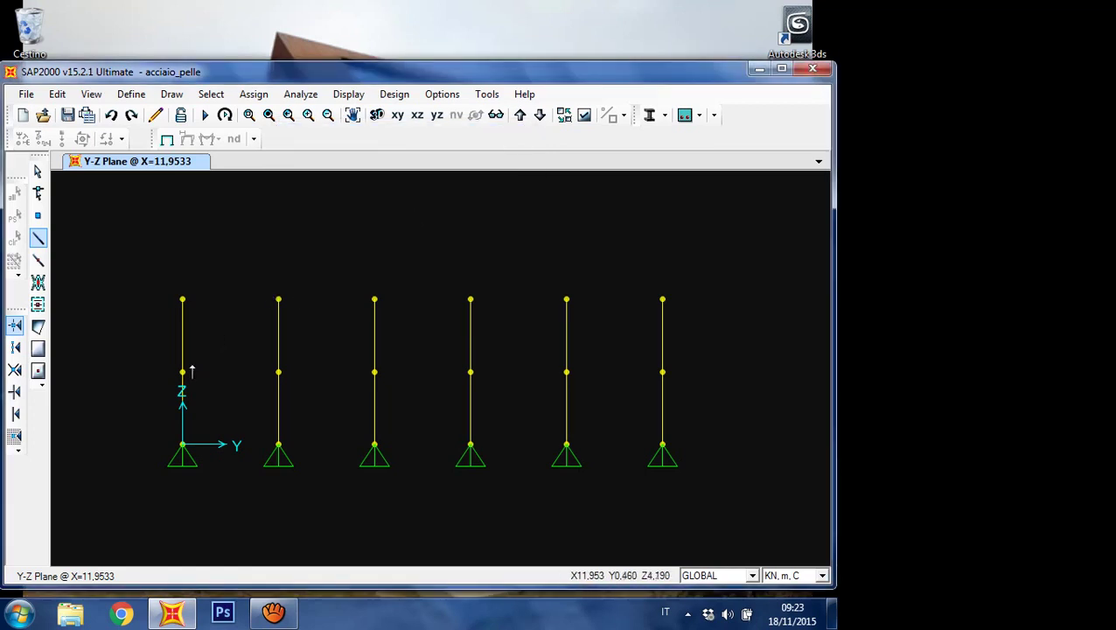
pyautogui.click(183, 372)
pyautogui.click(278, 372)
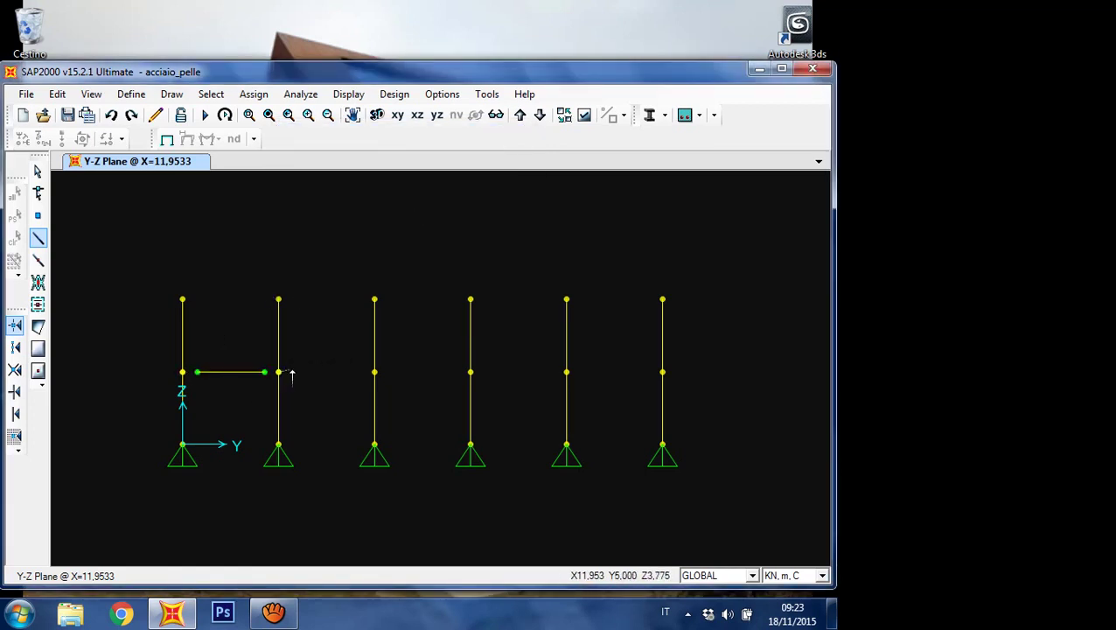
pyautogui.click(375, 373)
pyautogui.click(470, 372)
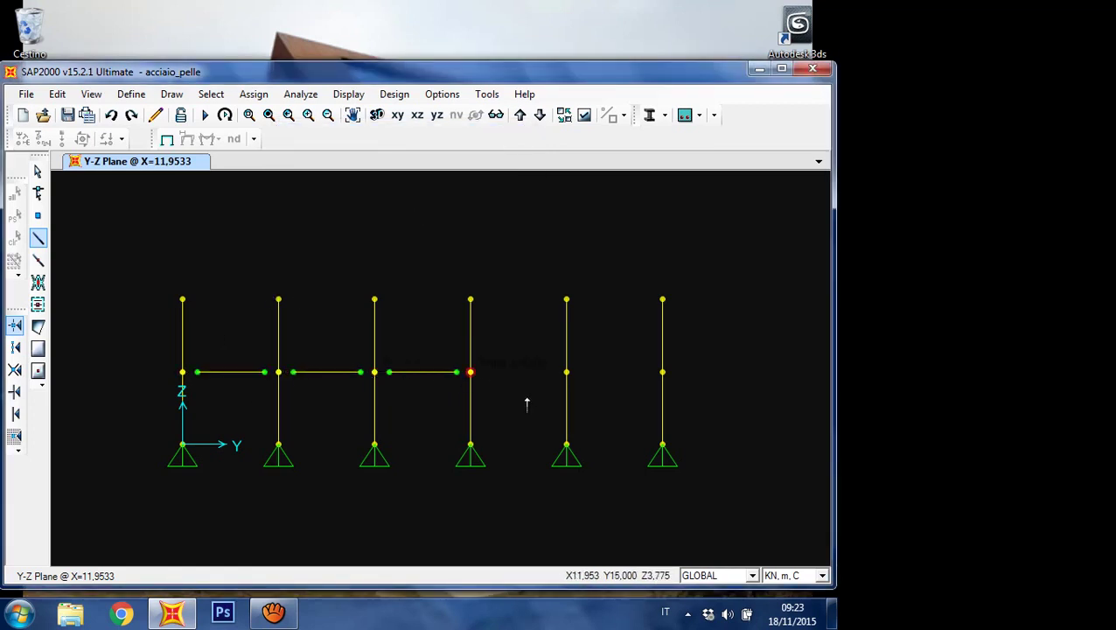
pyautogui.click(567, 373)
pyautogui.click(663, 373)
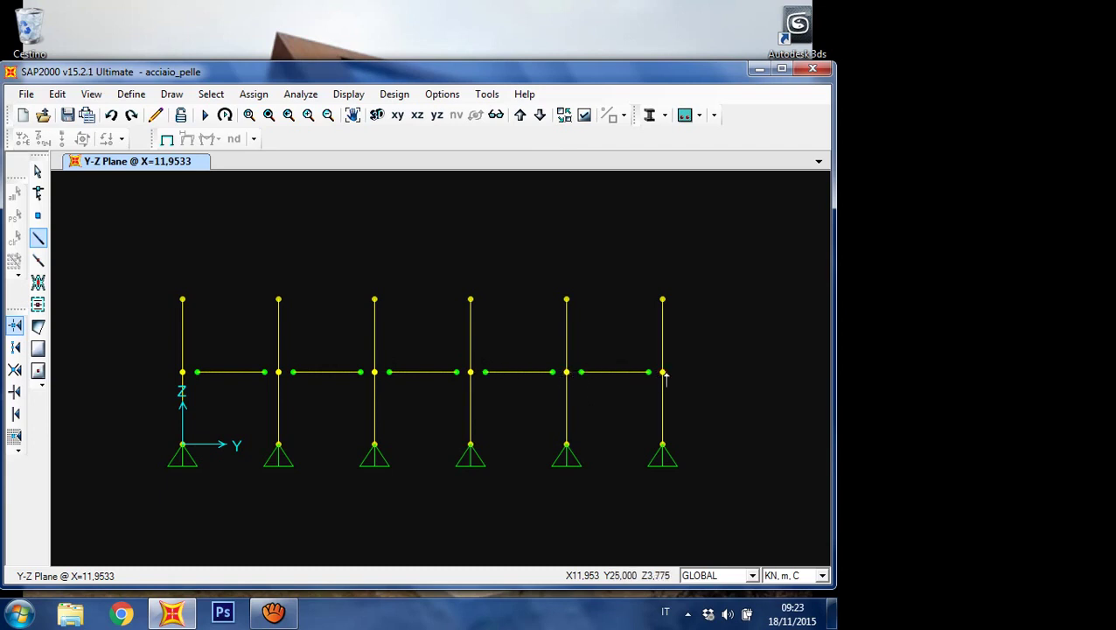
# Step: Draw pinned HE120A beams between the column tops across all five bays, and finish drawing
pyautogui.click(183, 300)
pyautogui.click(278, 299)
pyautogui.click(374, 299)
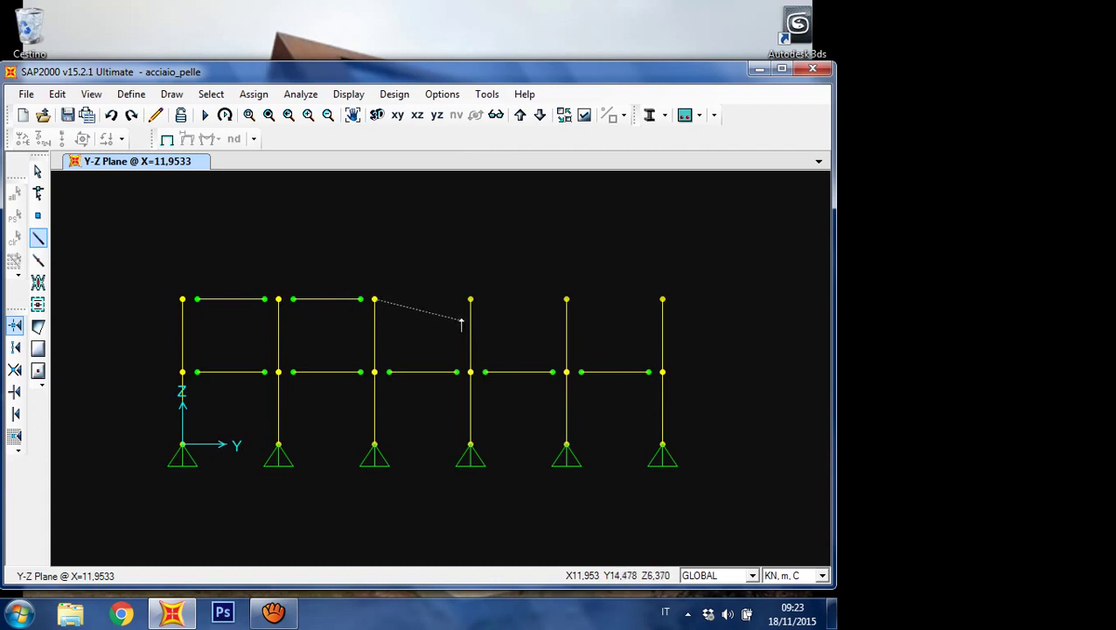
pyautogui.click(471, 299)
pyautogui.click(567, 299)
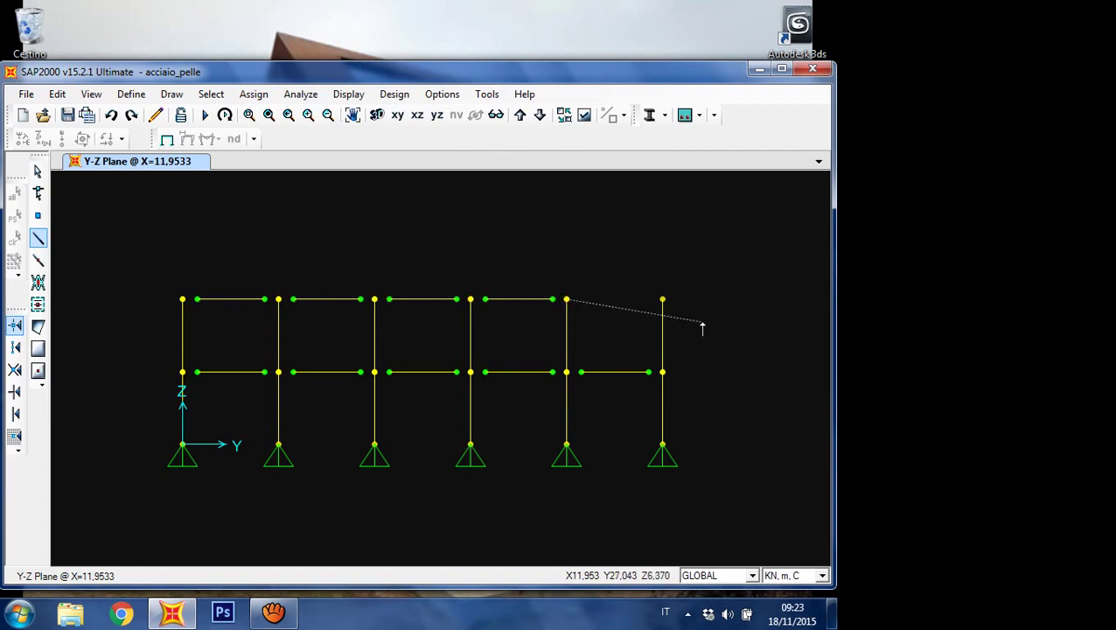
pyautogui.click(663, 300)
pyautogui.press('Escape')
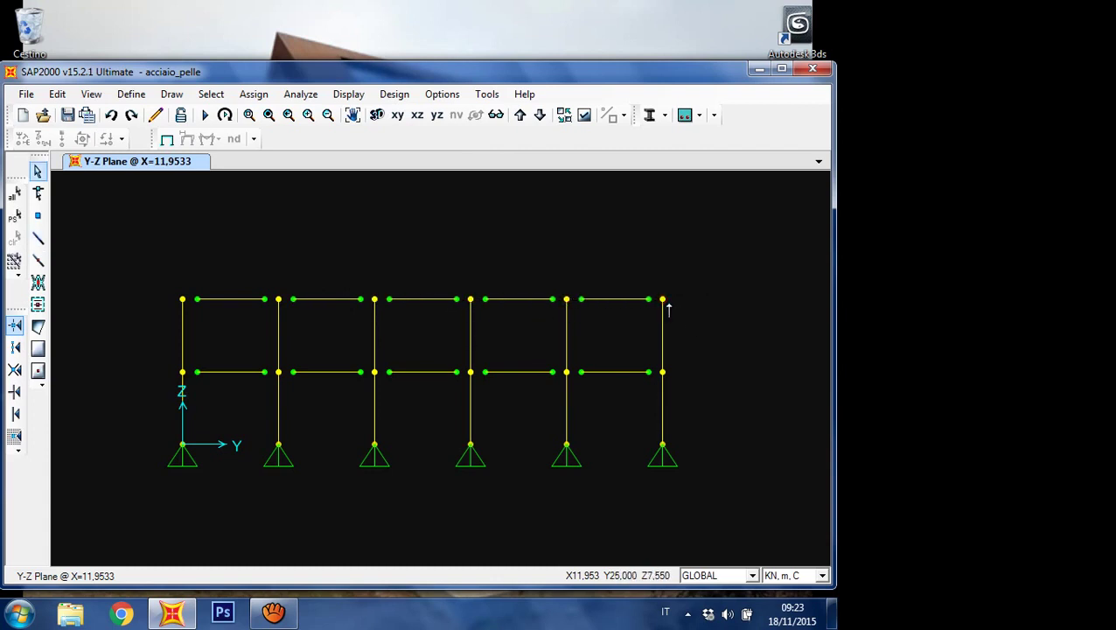
# Step: Draw two crossing pinned 2L60X6/15/ braces in the upper half of the central bay
pyautogui.click(39, 237)
pyautogui.click(507, 170)
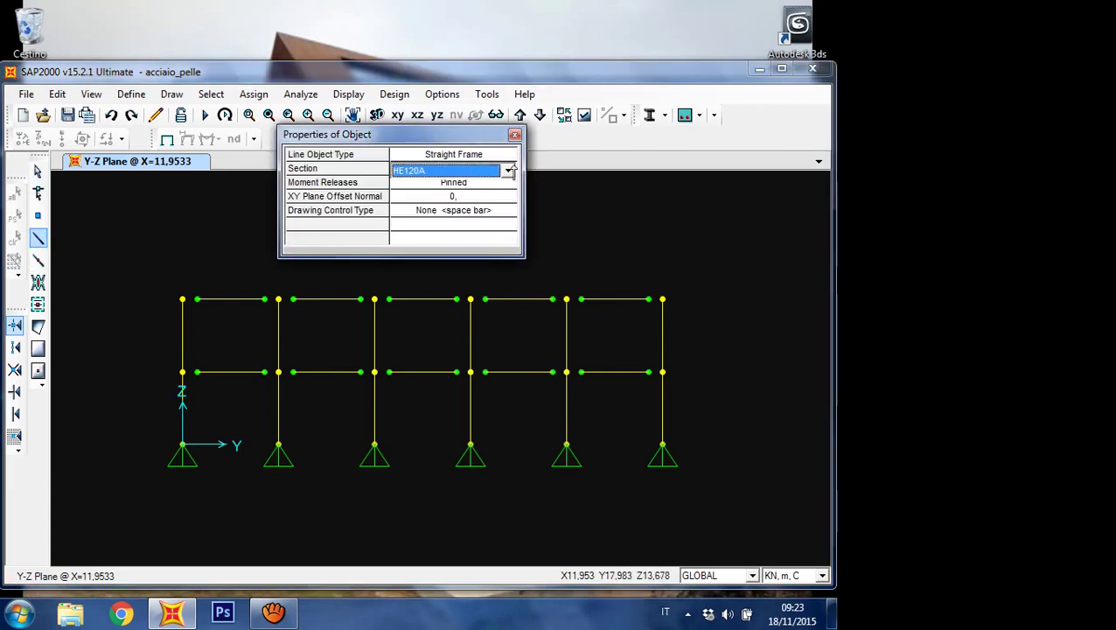
pyautogui.click(509, 174)
pyautogui.click(498, 186)
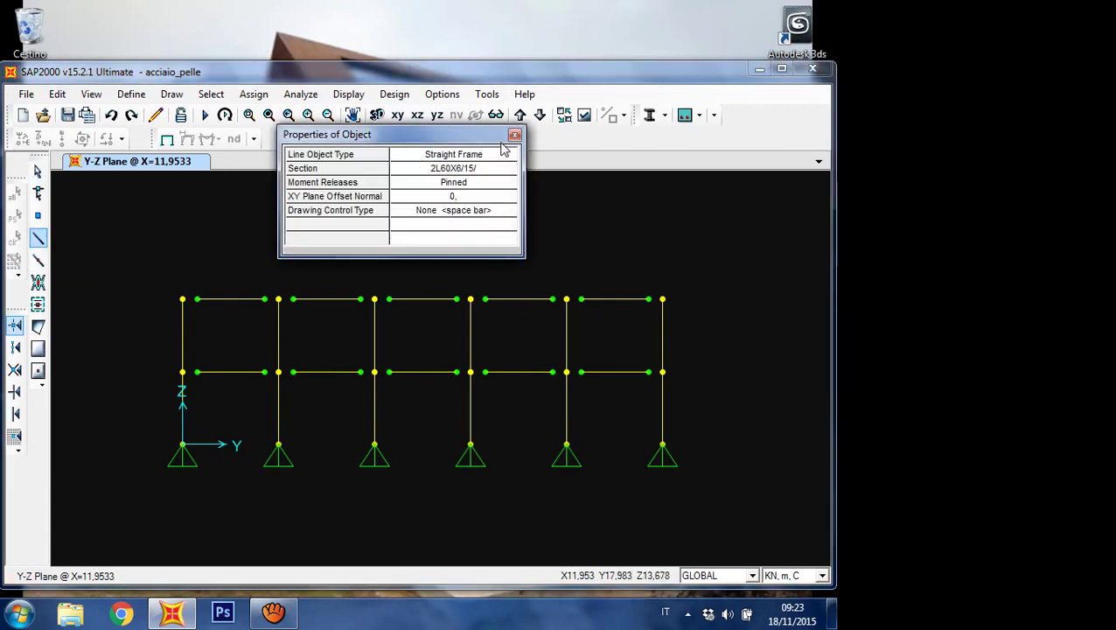
pyautogui.click(514, 136)
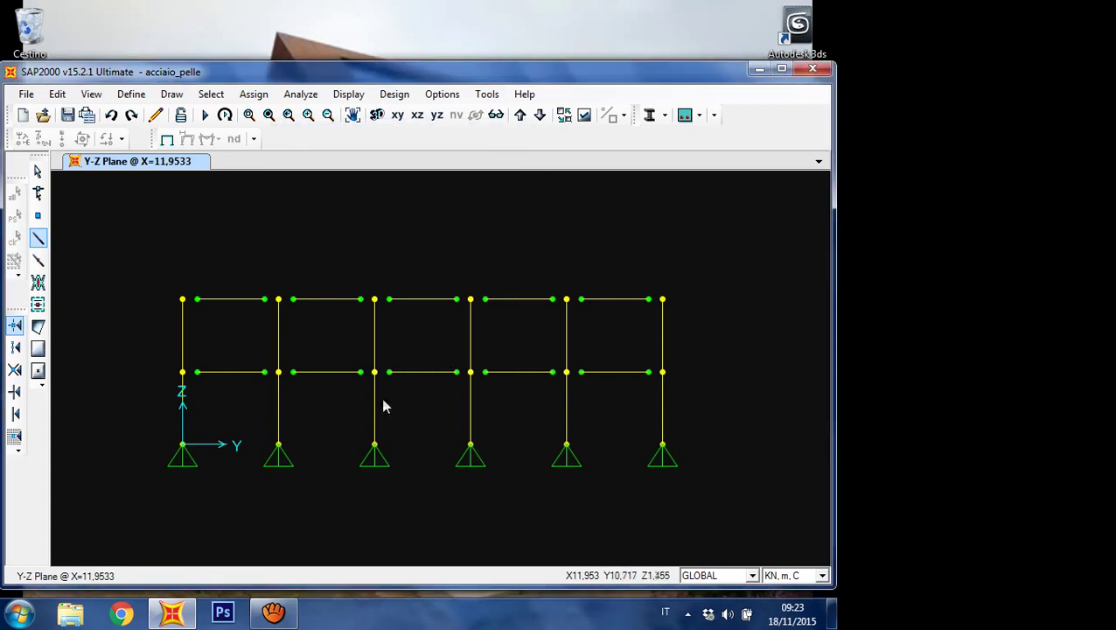
pyautogui.click(375, 300)
pyautogui.click(471, 372)
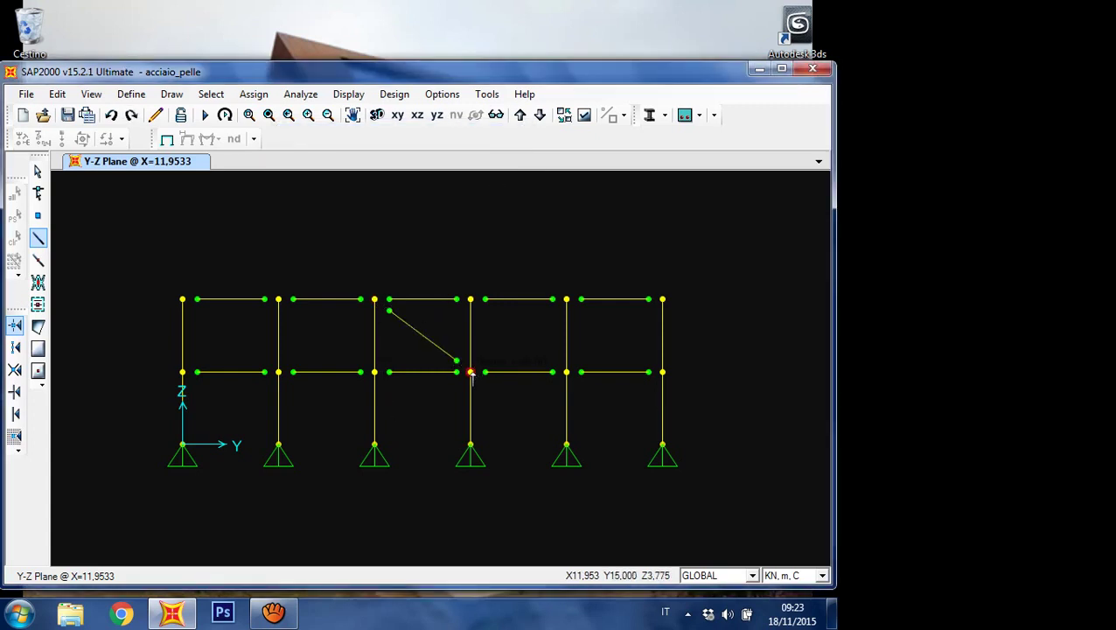
pyautogui.click(469, 301)
pyautogui.click(374, 372)
# Step: Draw two crossing 2L60X6/15/ braces in the lower half of the central bay, from mid-height joints down to the opposite supports
pyautogui.click(471, 444)
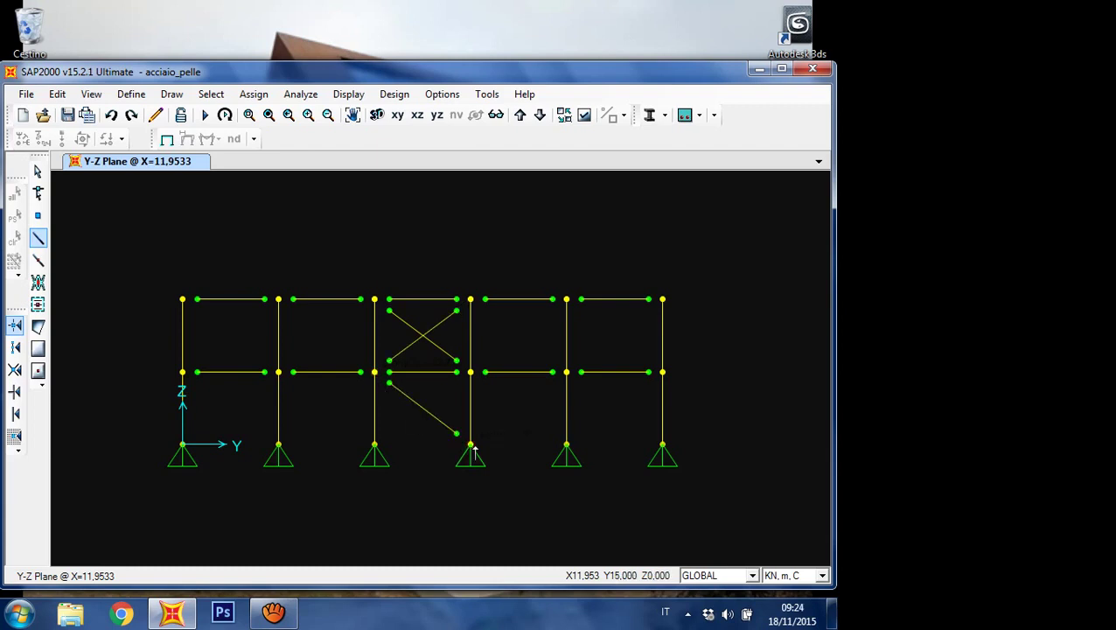
pyautogui.click(471, 371)
pyautogui.click(374, 444)
pyautogui.press('Escape')
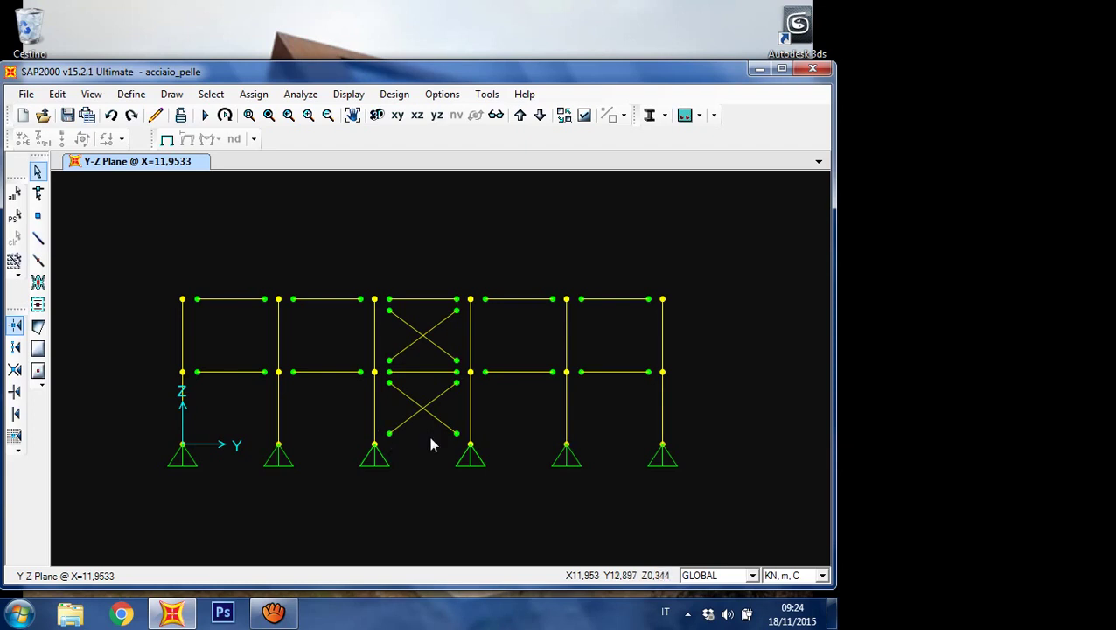
# Step: Select both lower braces of the central bay and assign releases with Moment 22 and Moment 33 released at the start only
pyautogui.click(414, 414)
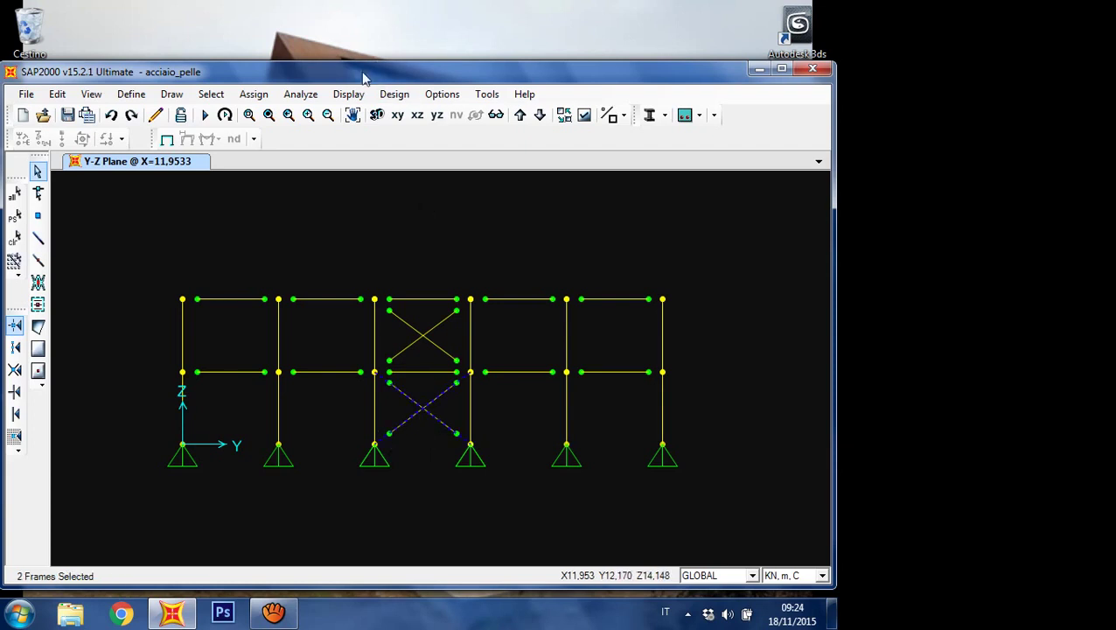
pyautogui.click(255, 95)
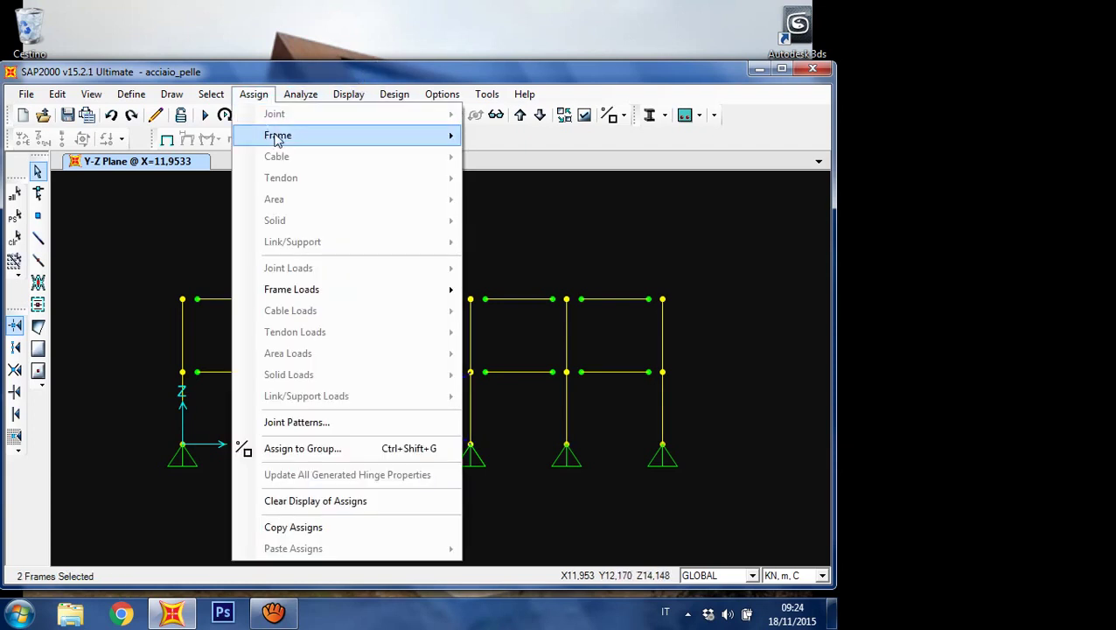
pyautogui.moveTo(422, 138)
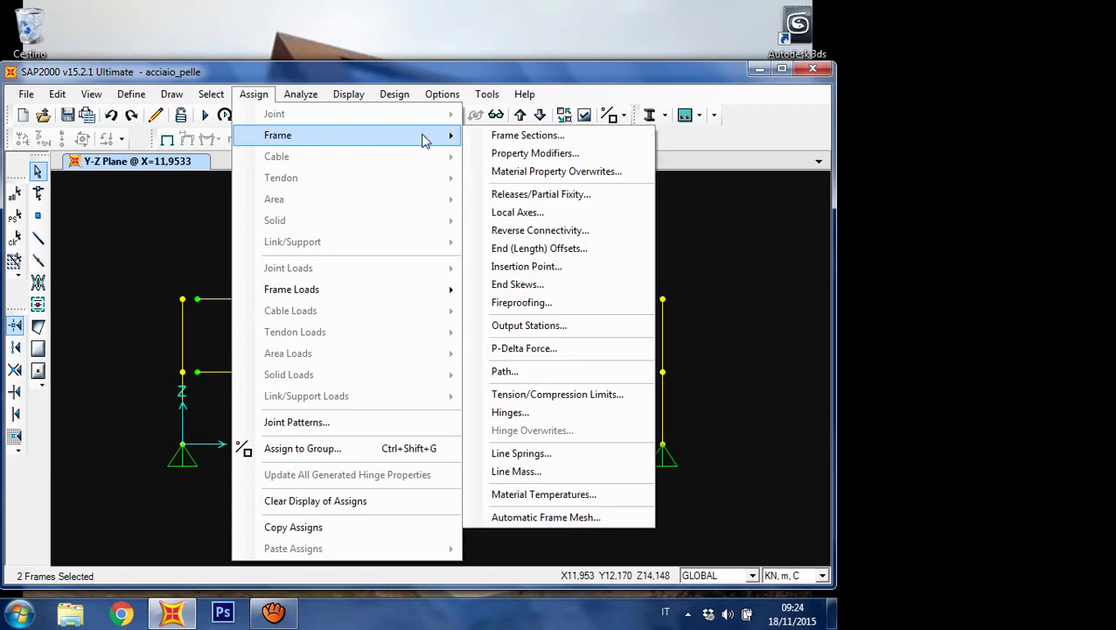
pyautogui.click(536, 195)
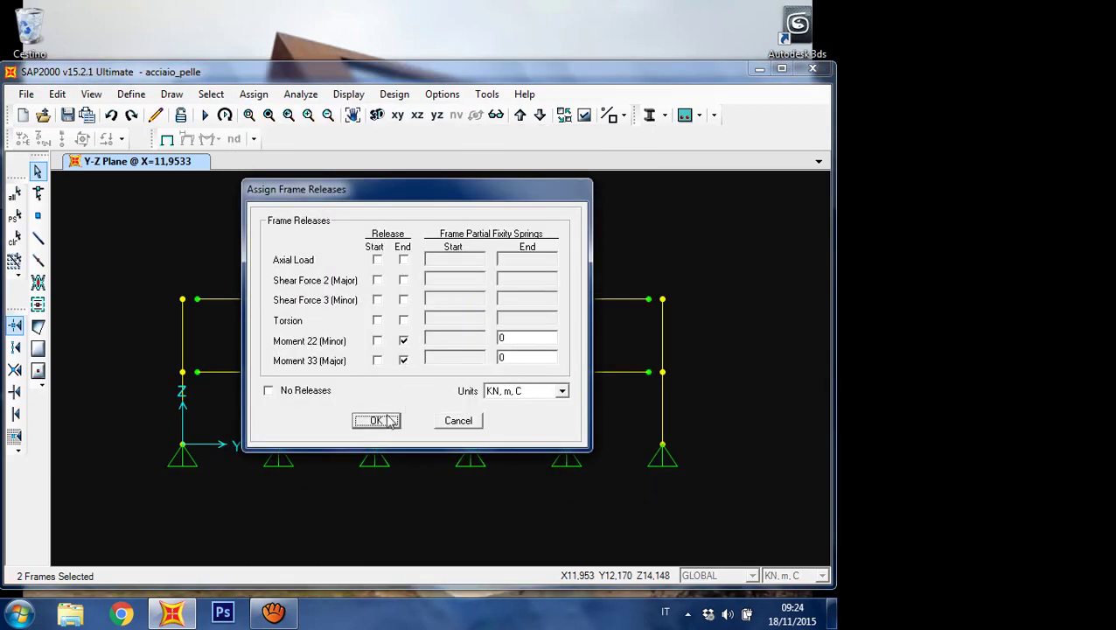
pyautogui.click(377, 340)
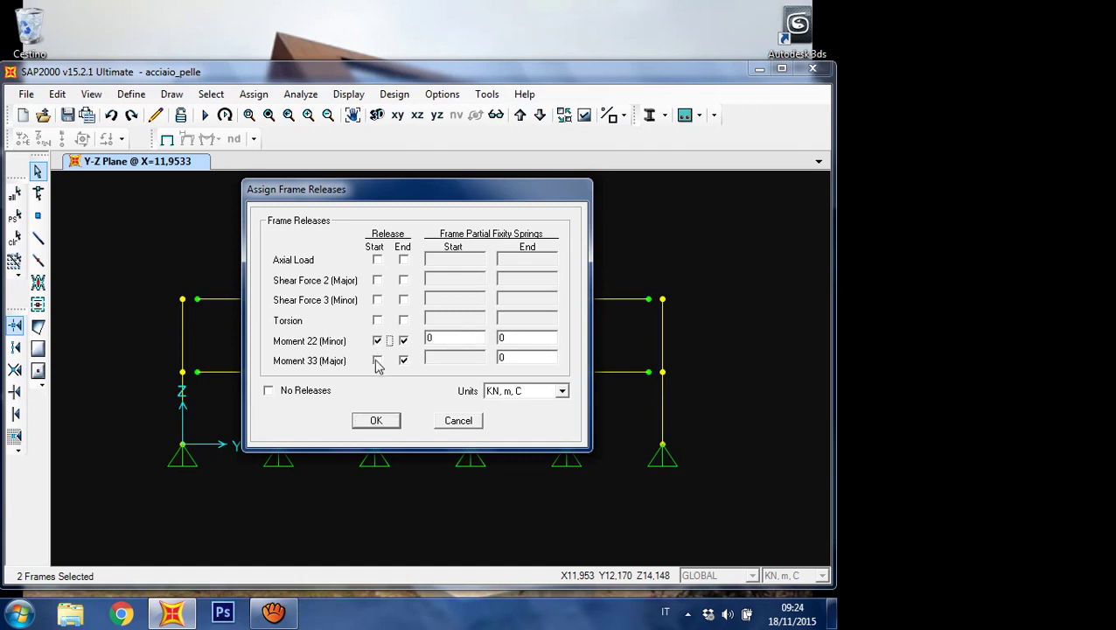
pyautogui.click(377, 360)
pyautogui.click(403, 341)
pyautogui.click(403, 361)
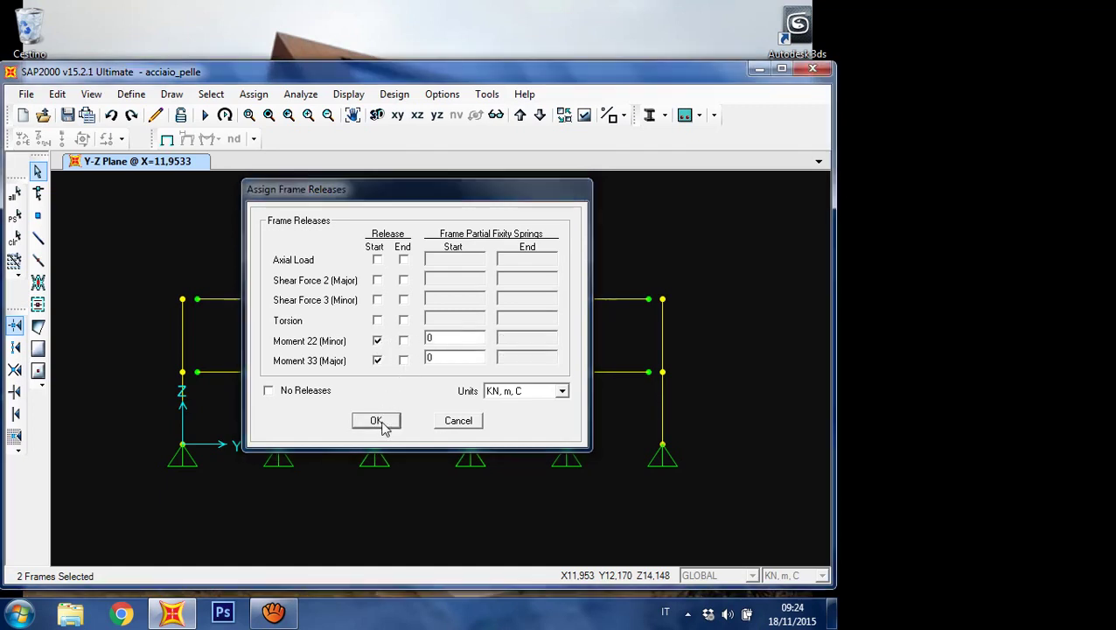
pyautogui.click(377, 420)
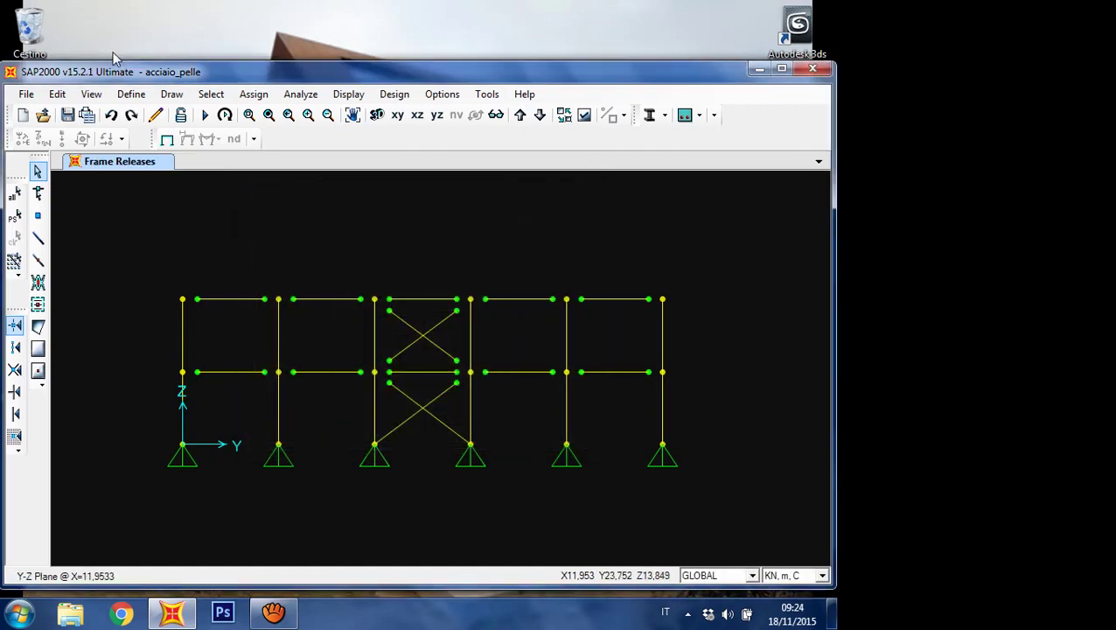
# Step: Show the Y-Z plane at X = 23,9066 as the 2D working view
pyautogui.click(91, 94)
pyautogui.click(131, 134)
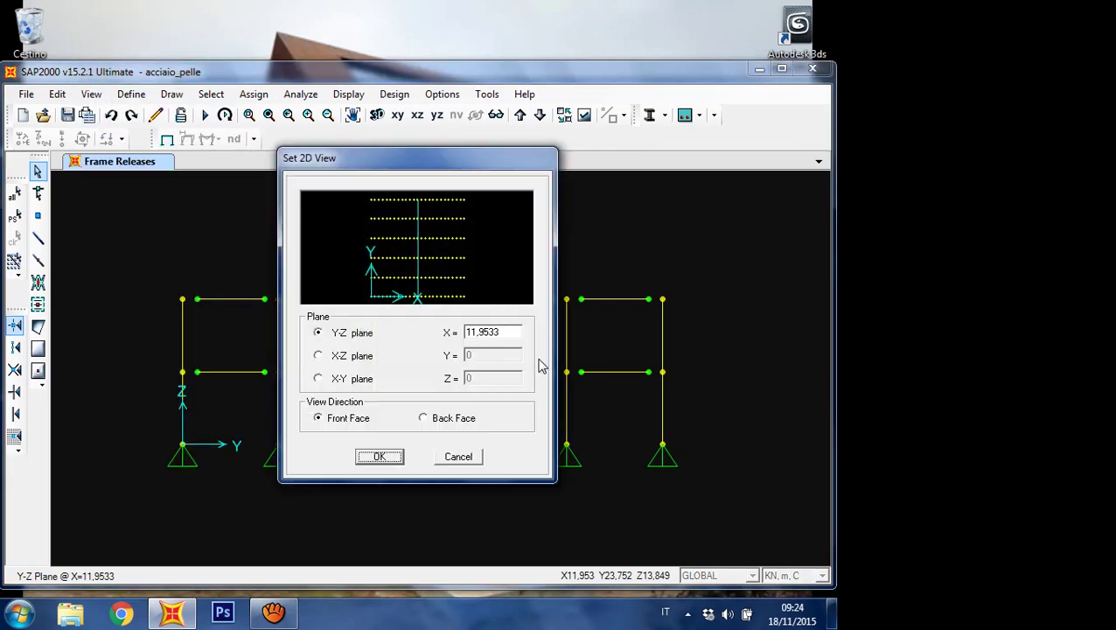
pyautogui.click(466, 262)
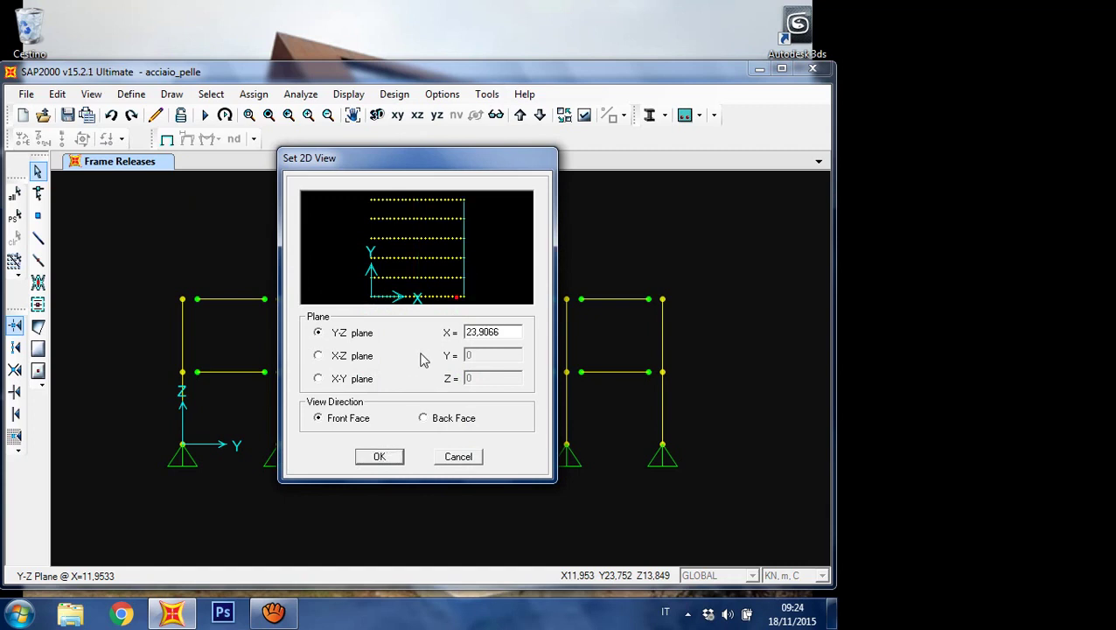
pyautogui.click(396, 453)
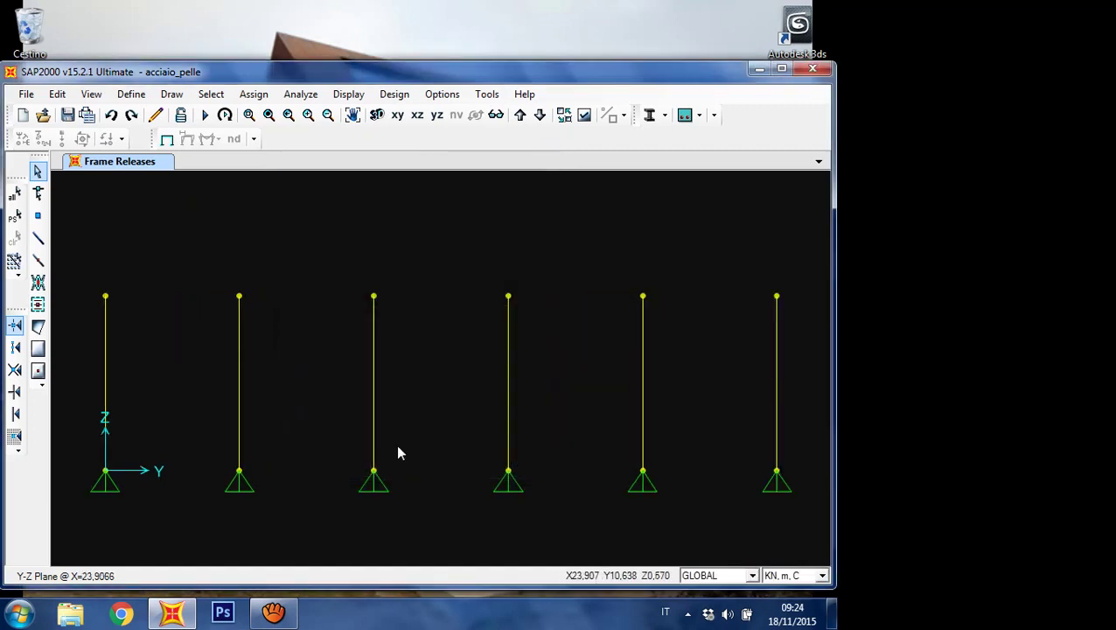
# Step: Select all six columns of this side frame and divide them at mid-height with Divide Frames
pyautogui.moveTo(790, 385); pyautogui.dragTo(97, 220)
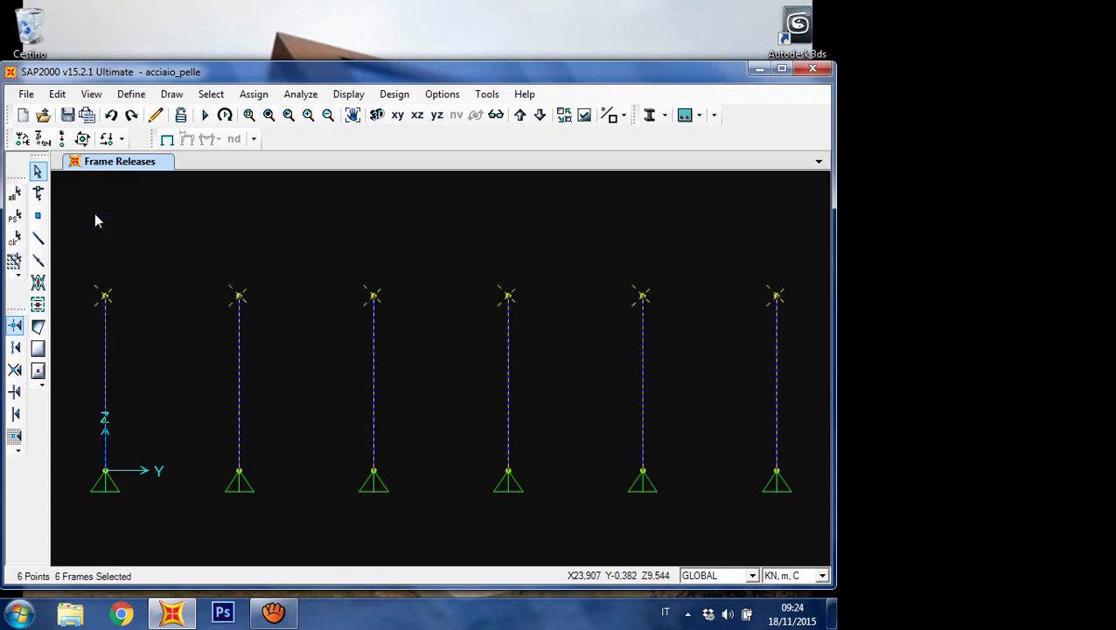
pyautogui.click(26, 94)
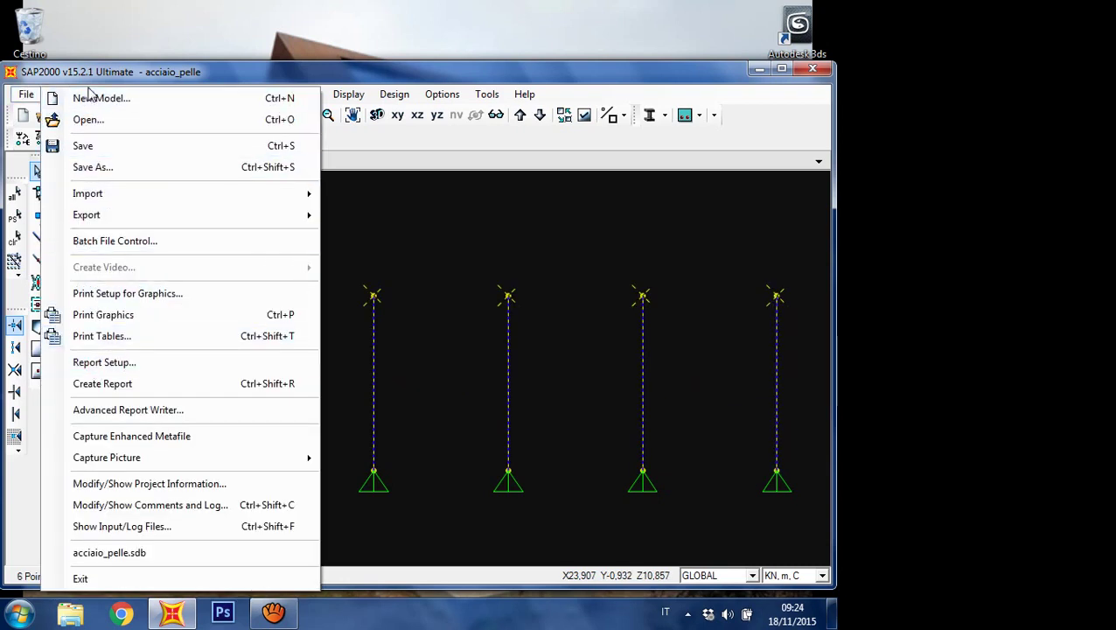
pyautogui.press('Escape')
pyautogui.click(57, 93)
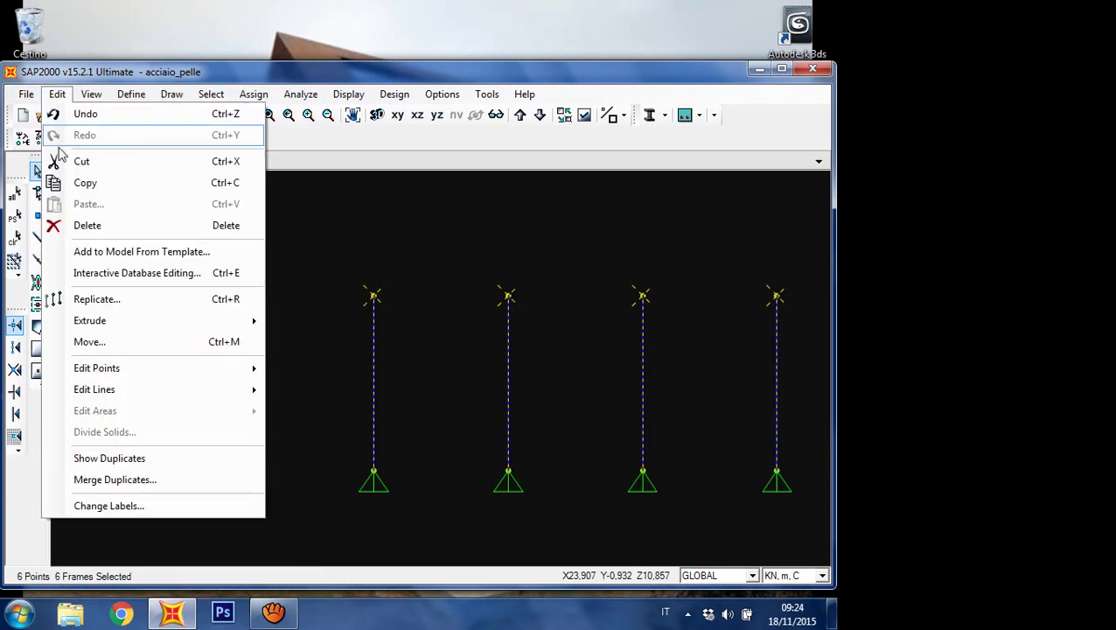
pyautogui.moveTo(199, 391)
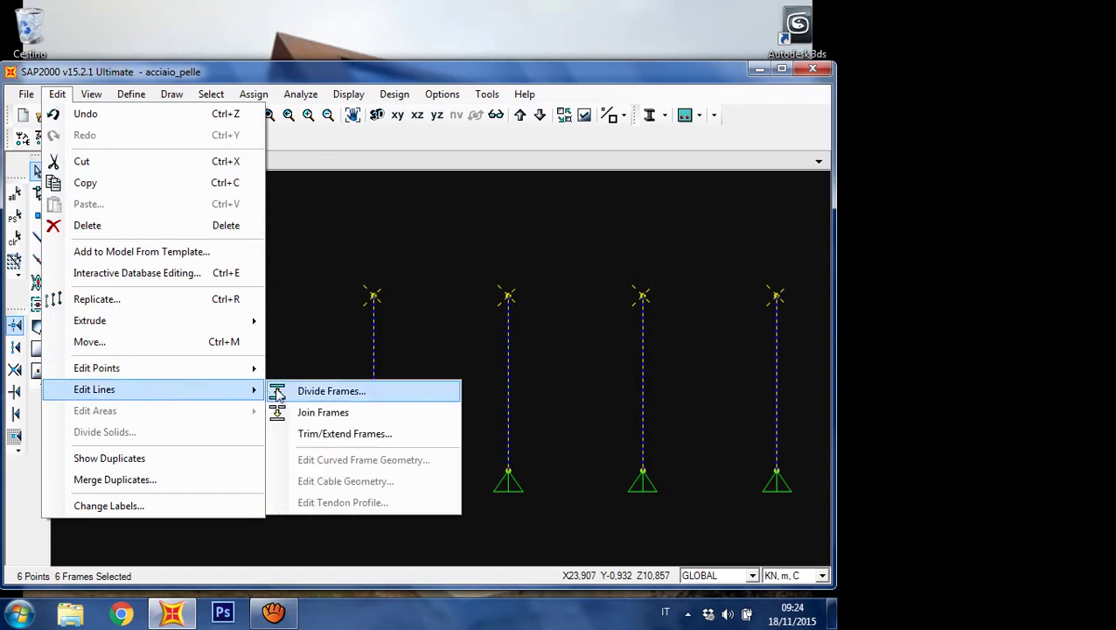
pyautogui.click(330, 391)
pyautogui.click(630, 395)
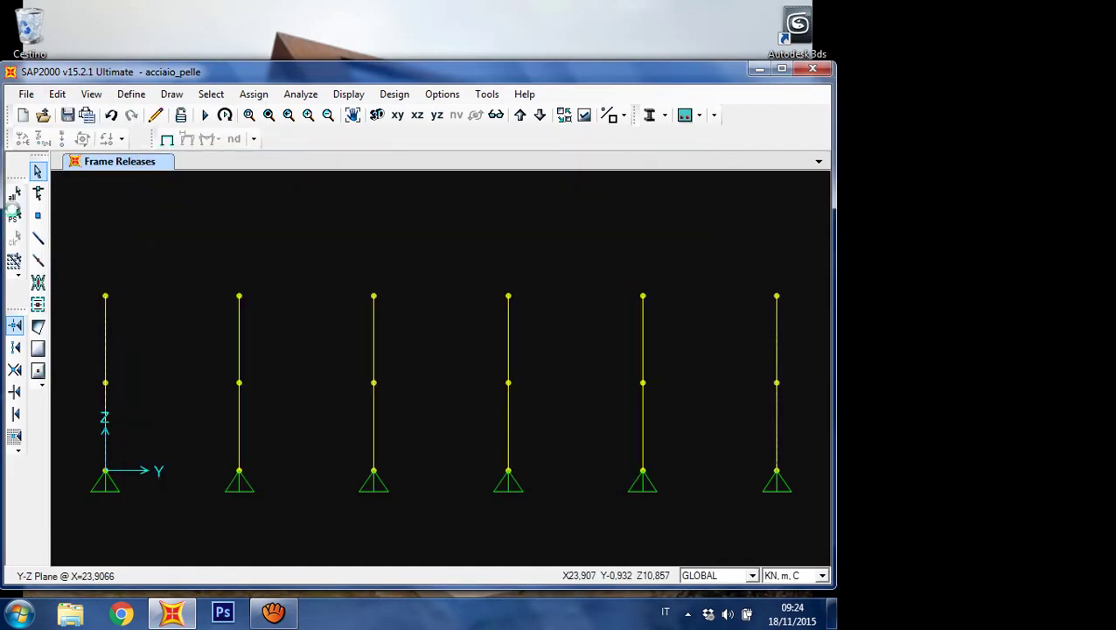
# Step: Draw pinned HE120A beams between the columns' mid-height joints across all five bays
pyautogui.click(37, 238)
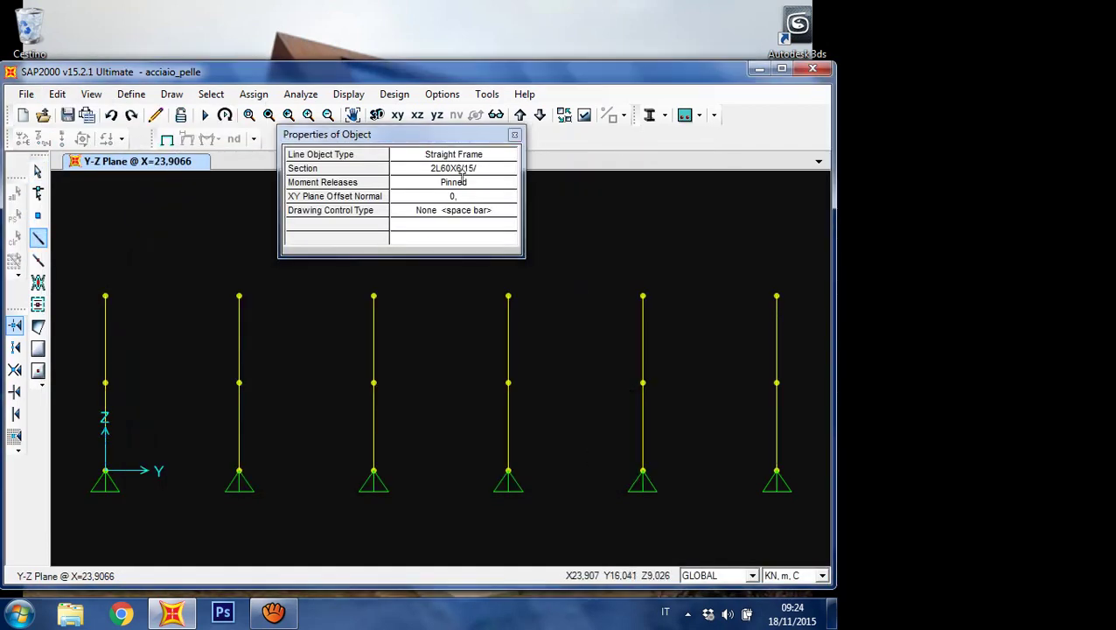
pyautogui.click(462, 169)
pyautogui.click(508, 170)
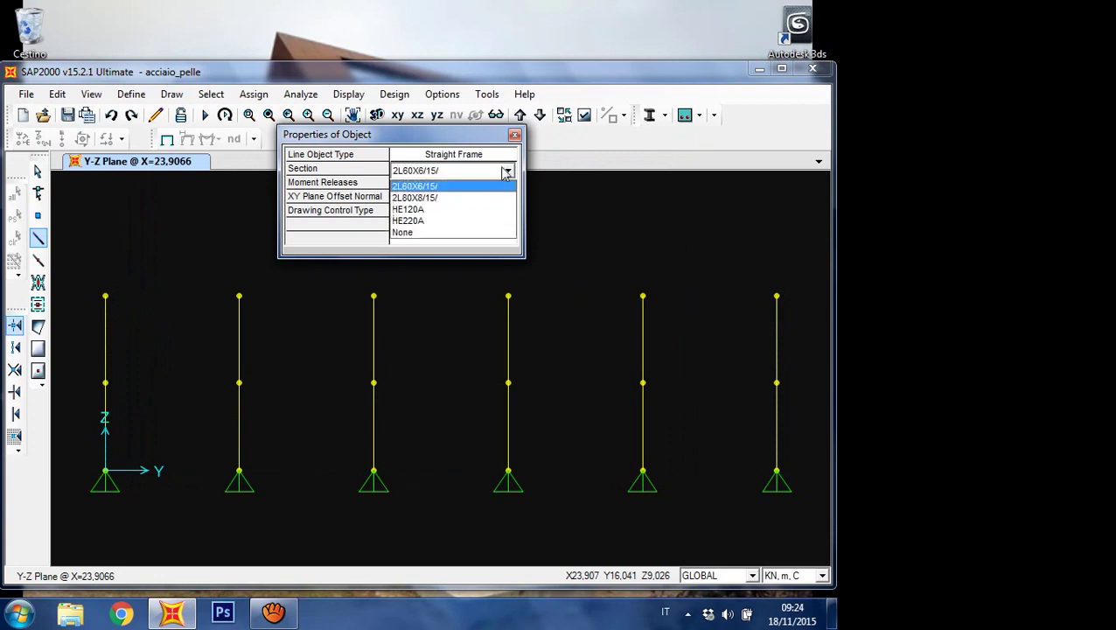
pyautogui.click(491, 213)
pyautogui.click(105, 383)
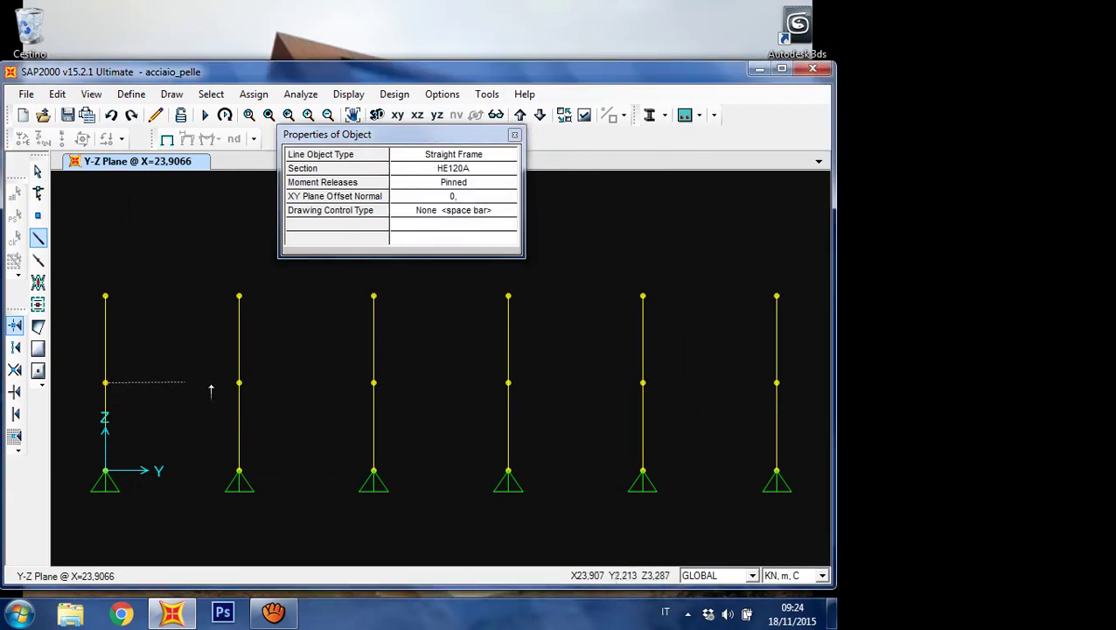
pyautogui.click(239, 382)
pyautogui.click(374, 383)
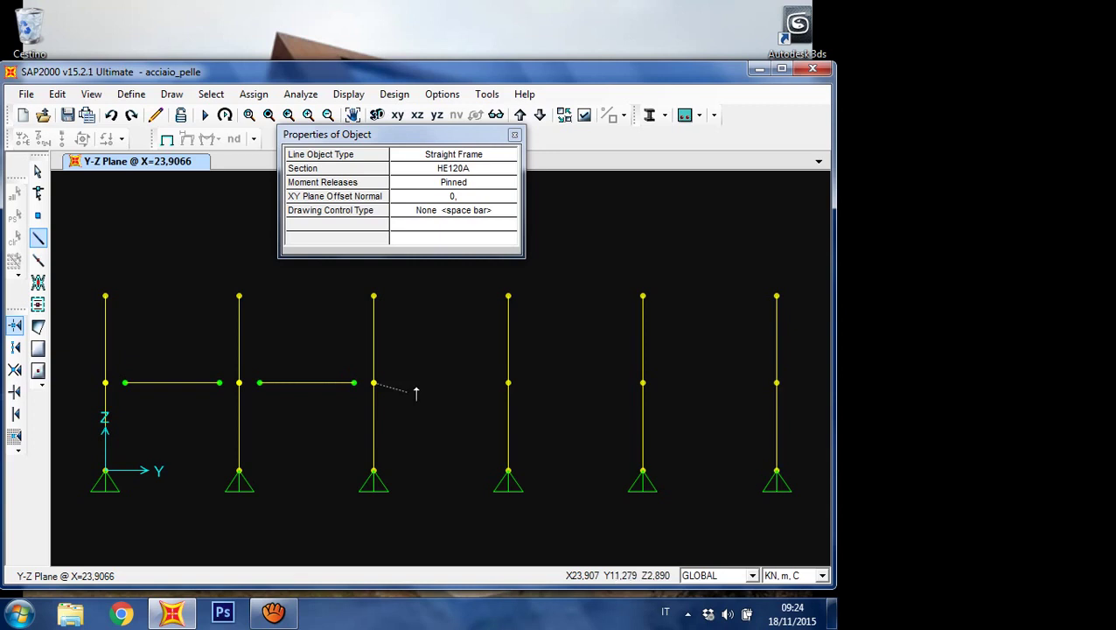
pyautogui.click(505, 384)
pyautogui.click(642, 384)
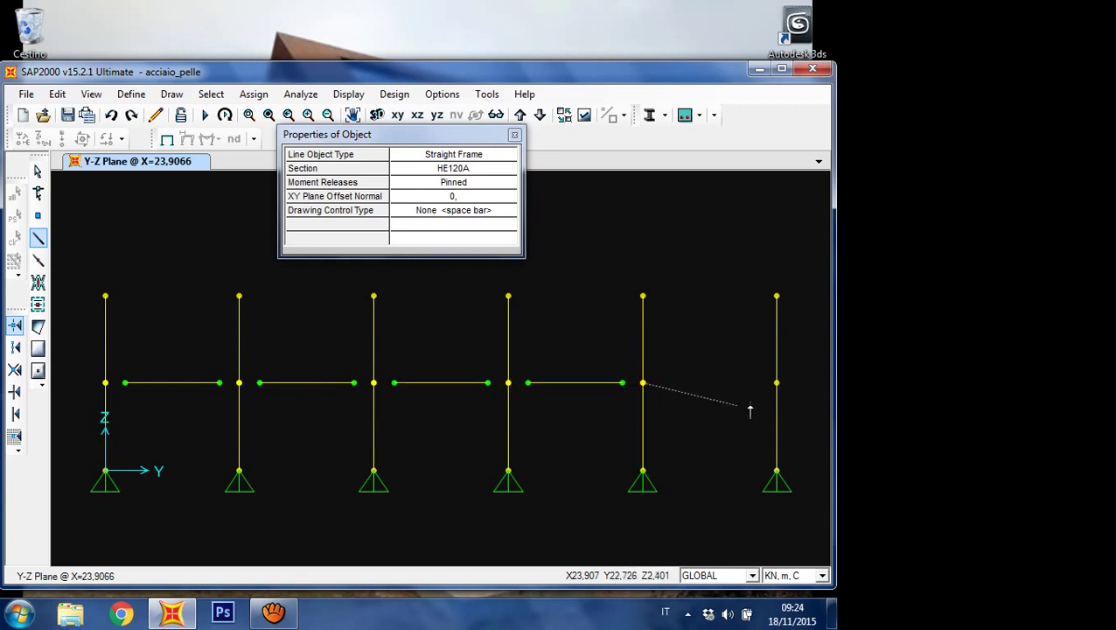
pyautogui.doubleClick(776, 382)
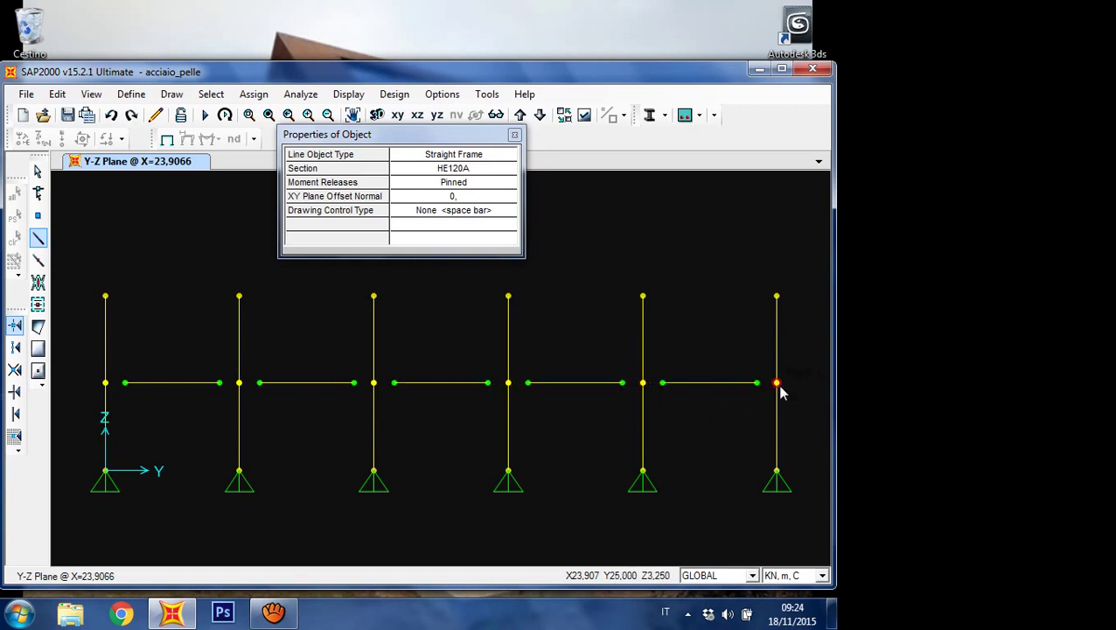
# Step: Draw pinned HE120A beams between the column tops across all five bays
pyautogui.click(105, 295)
pyautogui.click(239, 295)
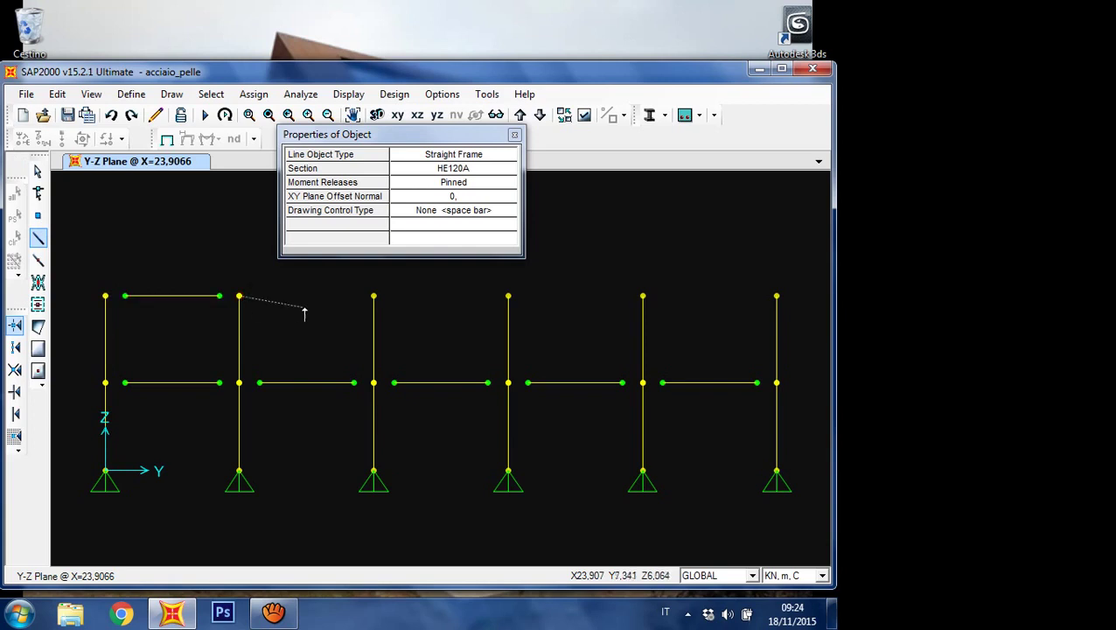
pyautogui.click(374, 295)
pyautogui.click(509, 296)
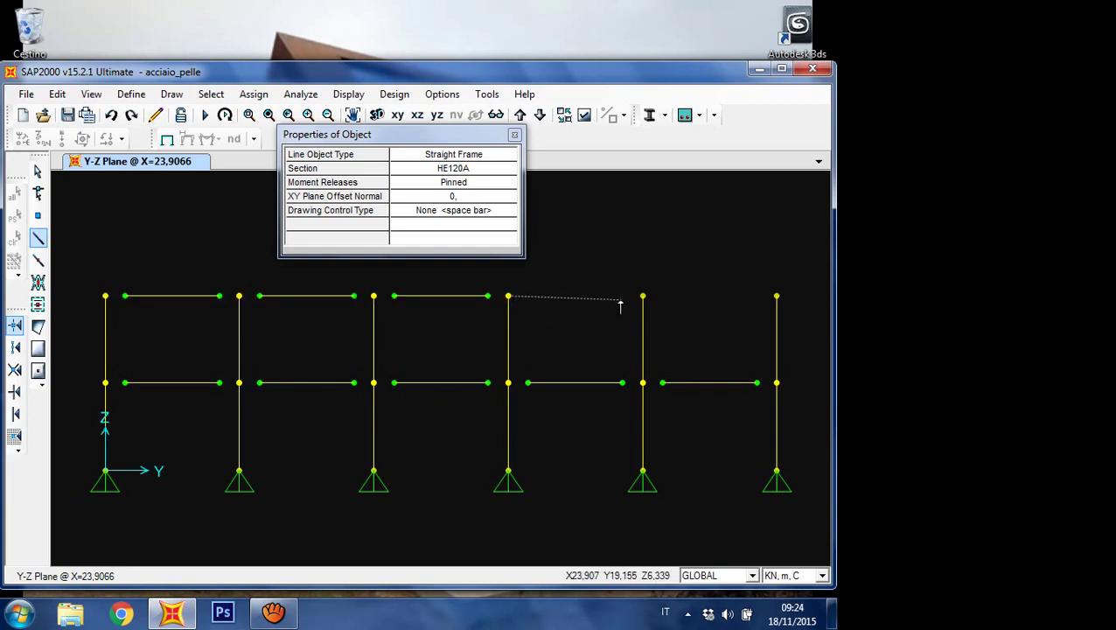
pyautogui.click(643, 296)
pyautogui.doubleClick(777, 296)
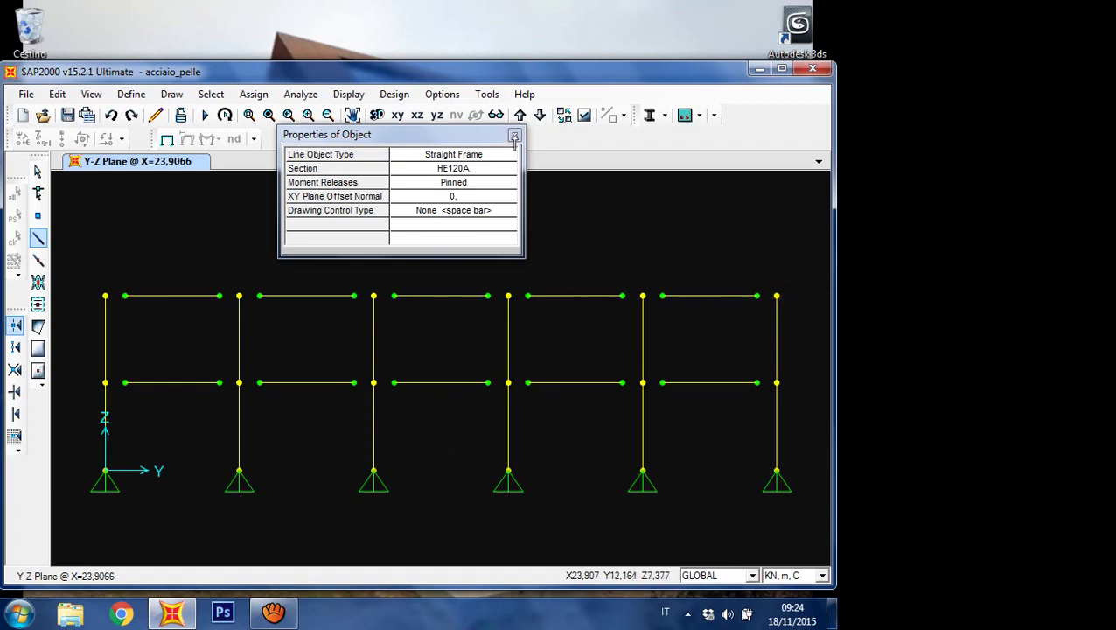
# Step: Switch the section to 2L60X6/15/ and draw two crossing pinned braces in the upper half of the central bay
pyautogui.click(508, 170)
pyautogui.click(507, 171)
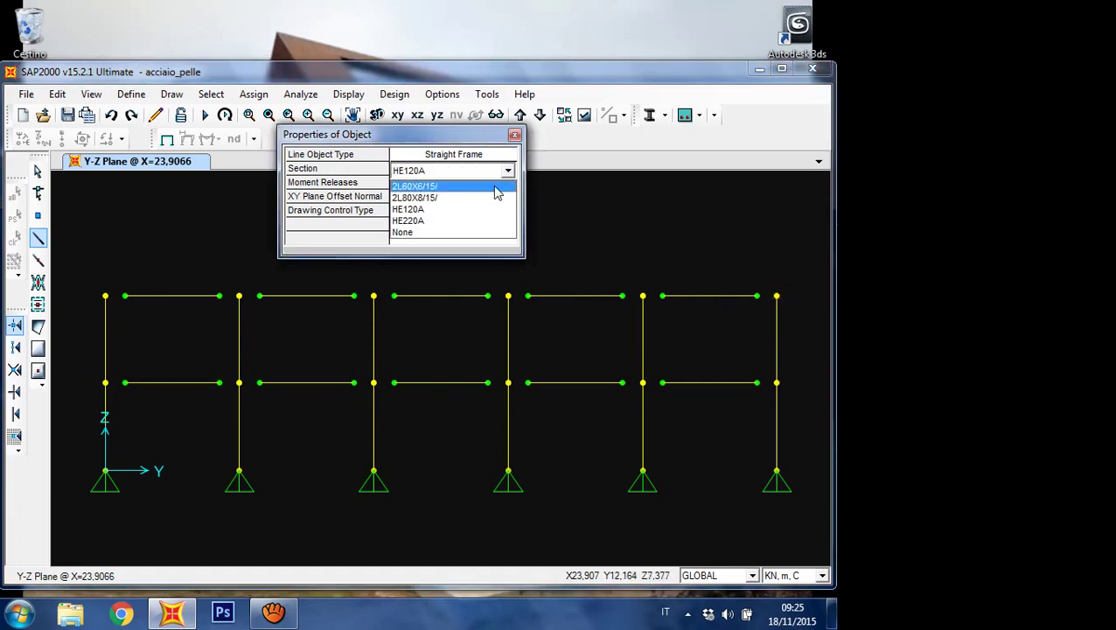
pyautogui.click(496, 188)
pyautogui.click(374, 295)
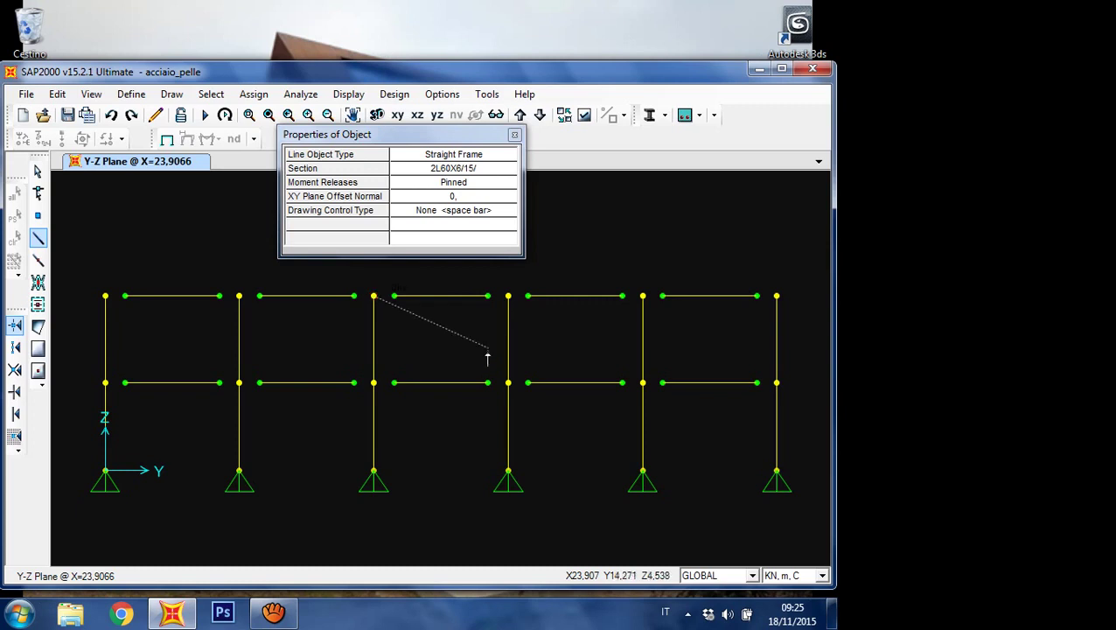
pyautogui.click(509, 383)
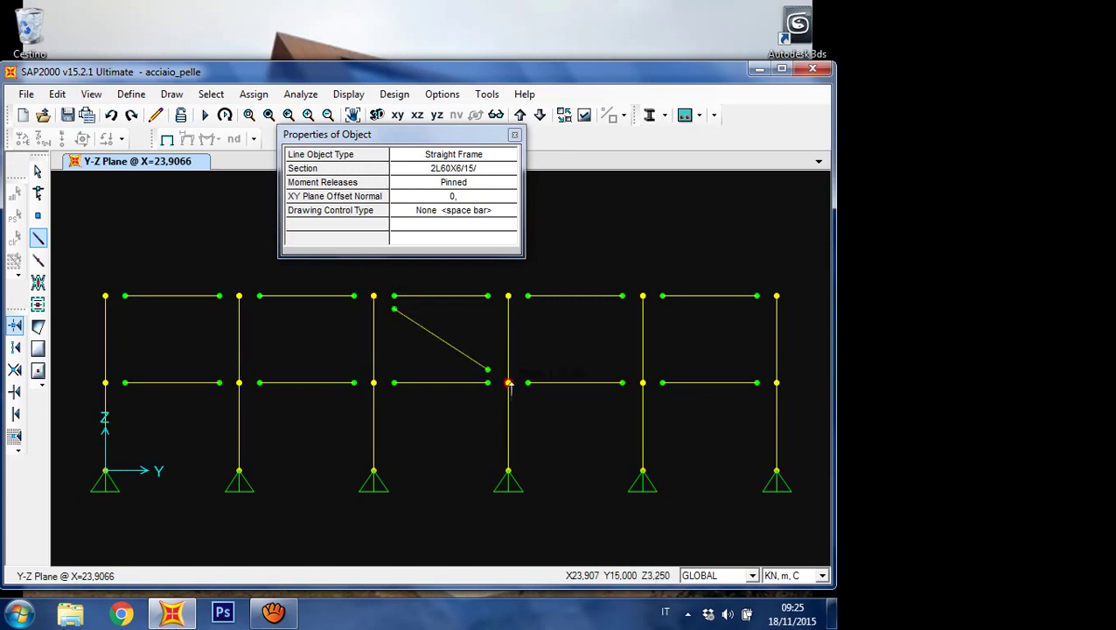
pyautogui.click(508, 296)
pyautogui.click(373, 382)
# Step: Draw two crossing pinned 2L60X6/15/ braces in the lower half of the central bay, down to the opposite supports, and finish drawing
pyautogui.doubleClick(508, 470)
pyautogui.click(508, 382)
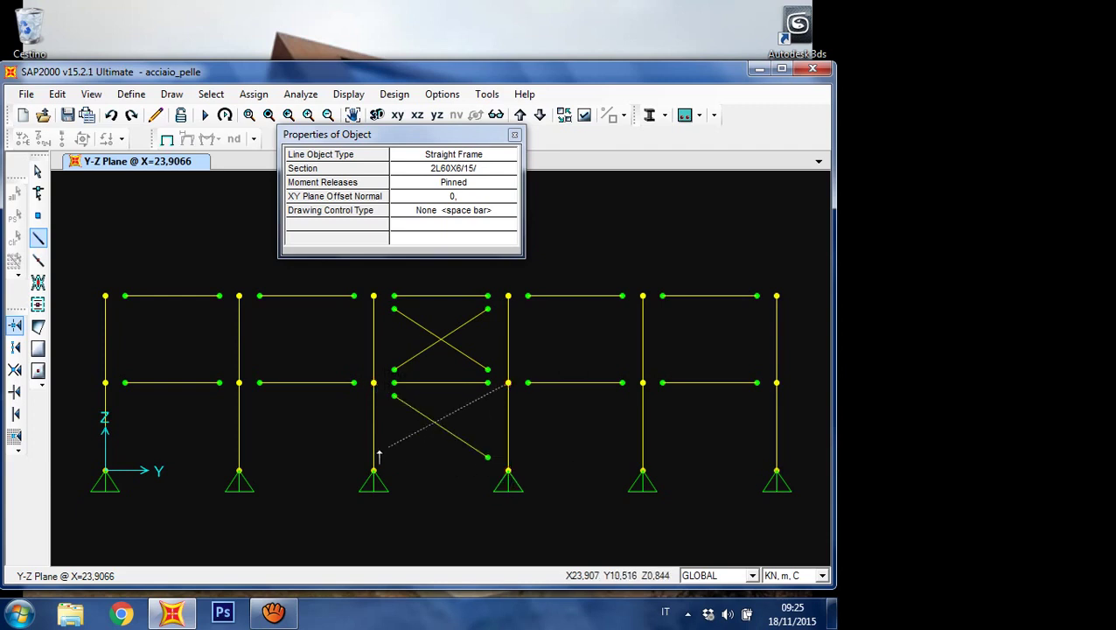
pyautogui.doubleClick(375, 469)
pyautogui.press('Escape')
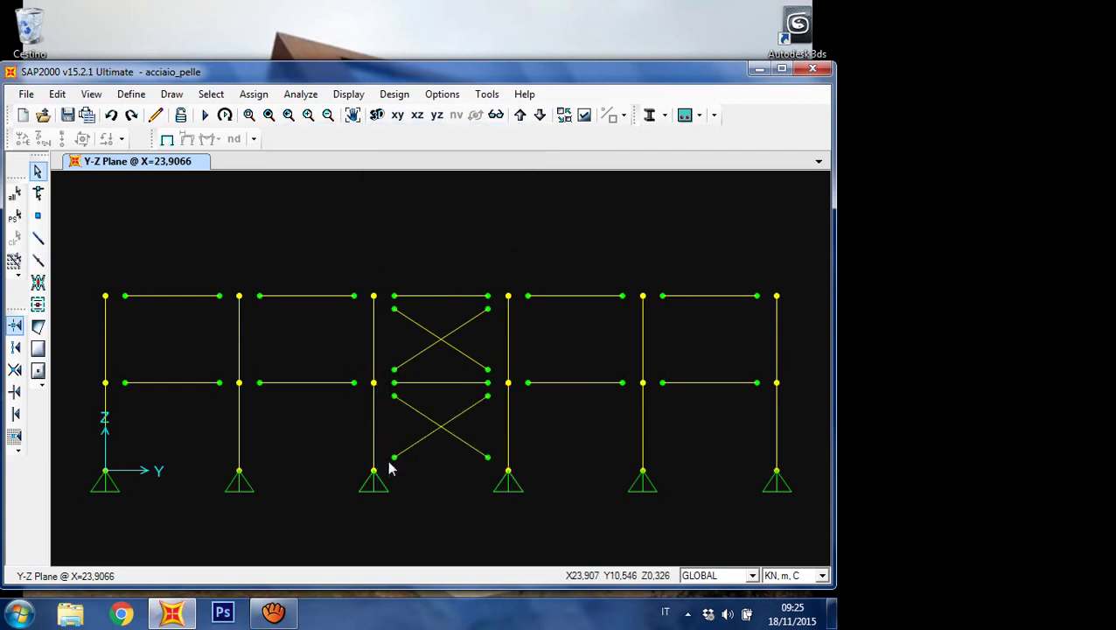
# Step: Select the central bay's two lower braces and assign releases with Moment 22 and Moment 33 released at the start only
pyautogui.moveTo(466, 454); pyautogui.dragTo(427, 423)
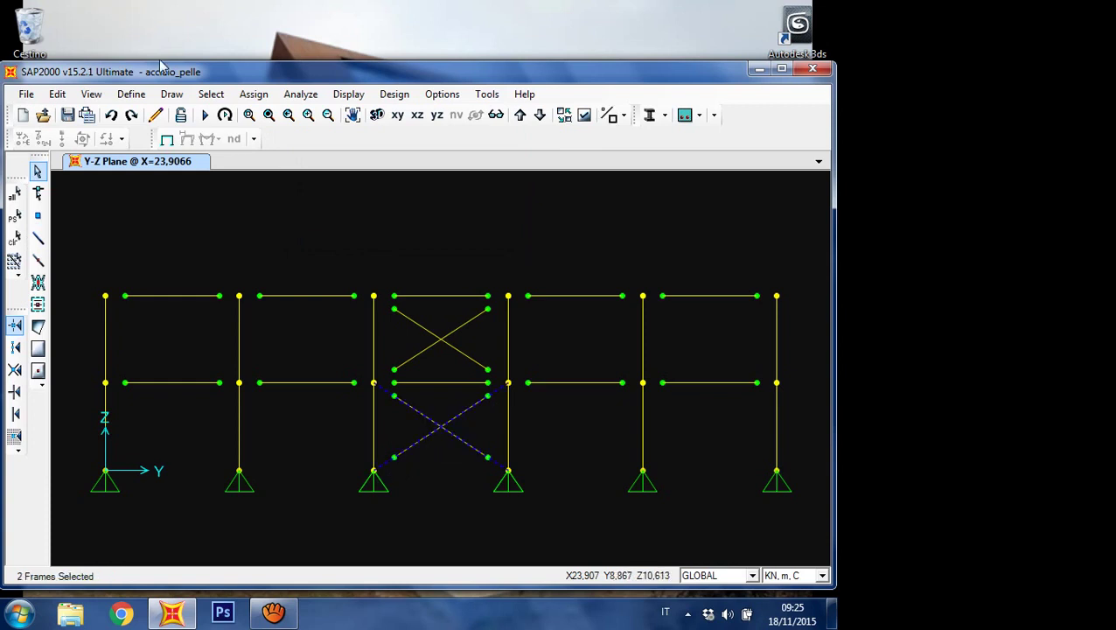
pyautogui.click(254, 93)
pyautogui.moveTo(295, 136)
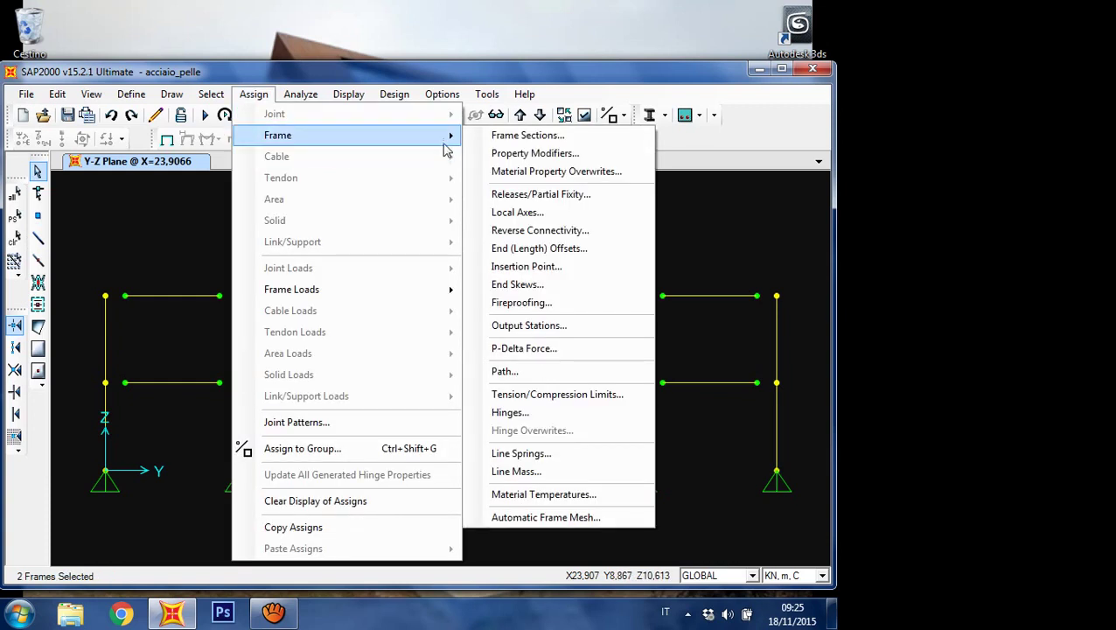
pyautogui.click(534, 195)
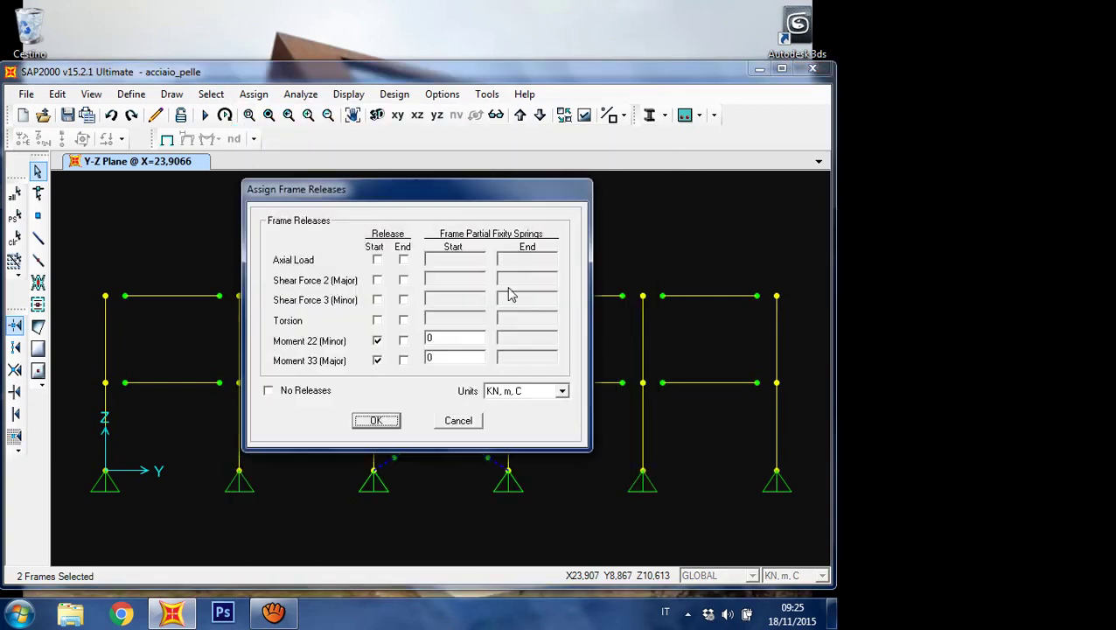
pyautogui.click(403, 340)
pyautogui.click(403, 360)
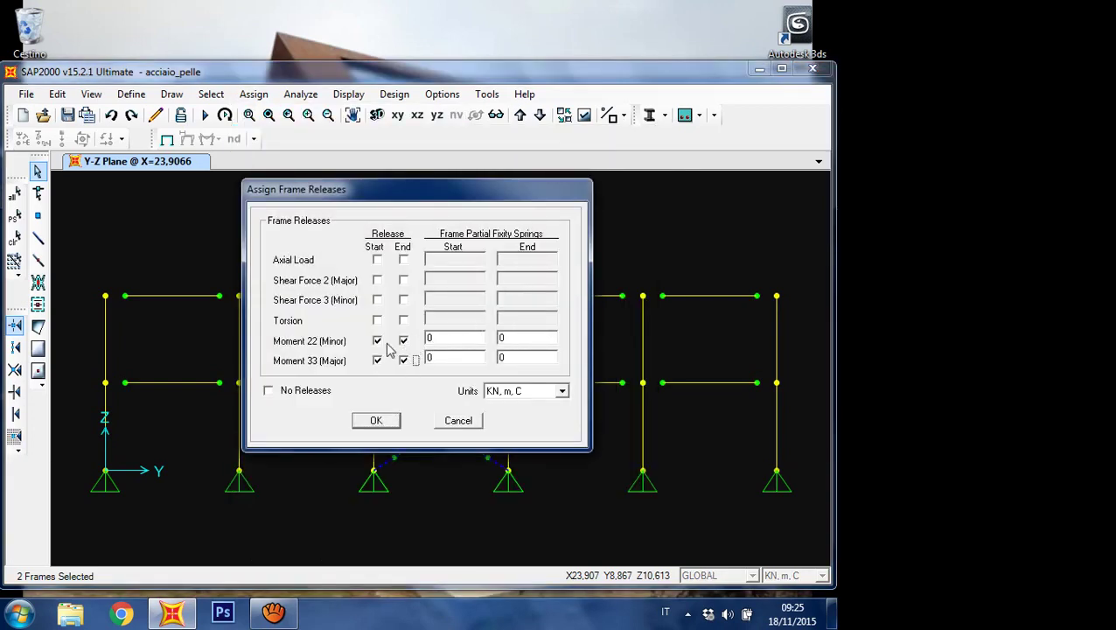
pyautogui.click(377, 340)
pyautogui.click(403, 340)
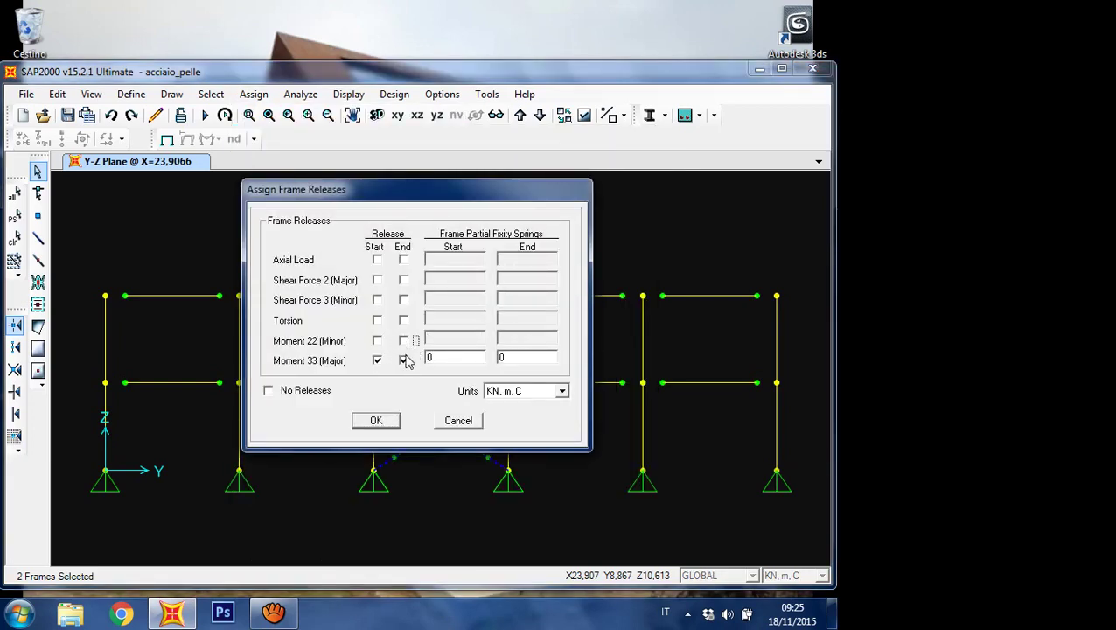
pyautogui.click(403, 361)
pyautogui.click(377, 340)
pyautogui.click(385, 421)
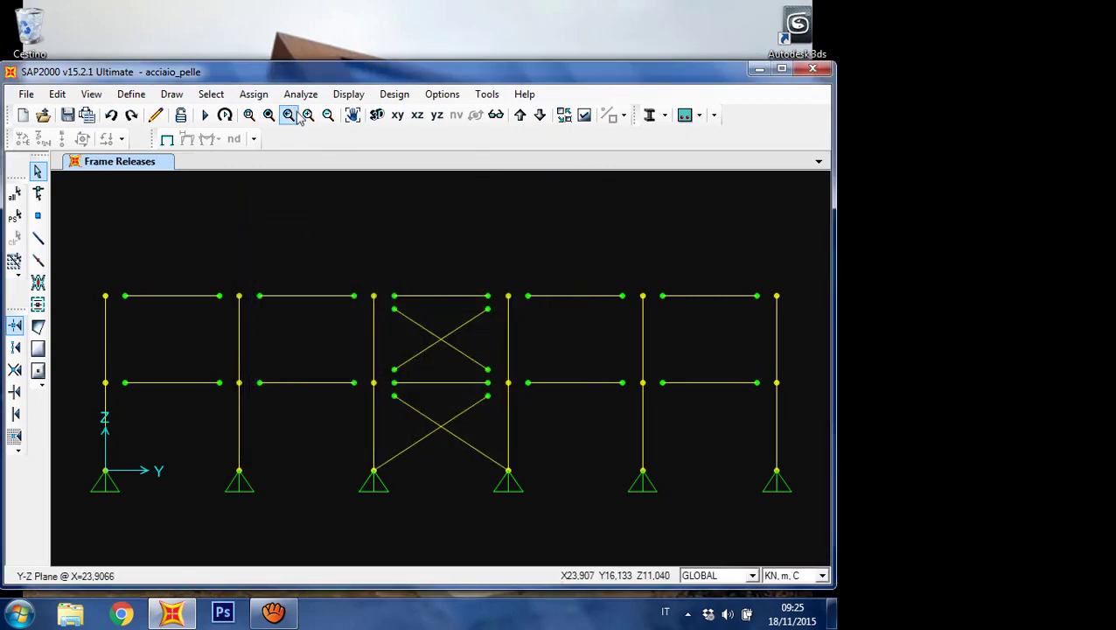
# Step: Show the whole structure in 3D with the frame releases displayed
pyautogui.click(376, 117)
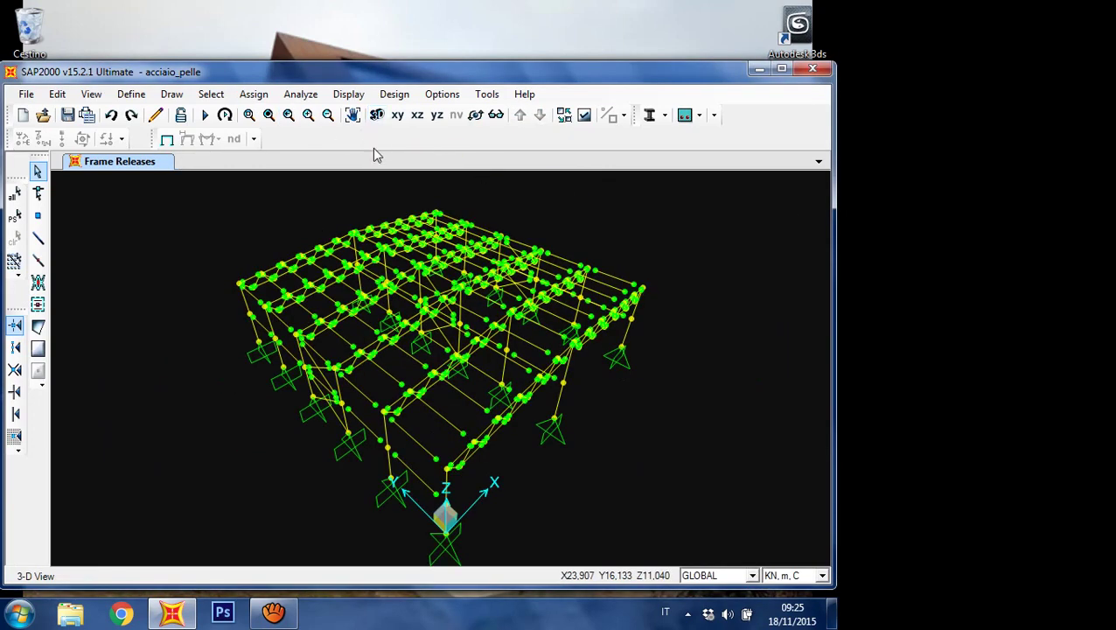
pyautogui.click(584, 115)
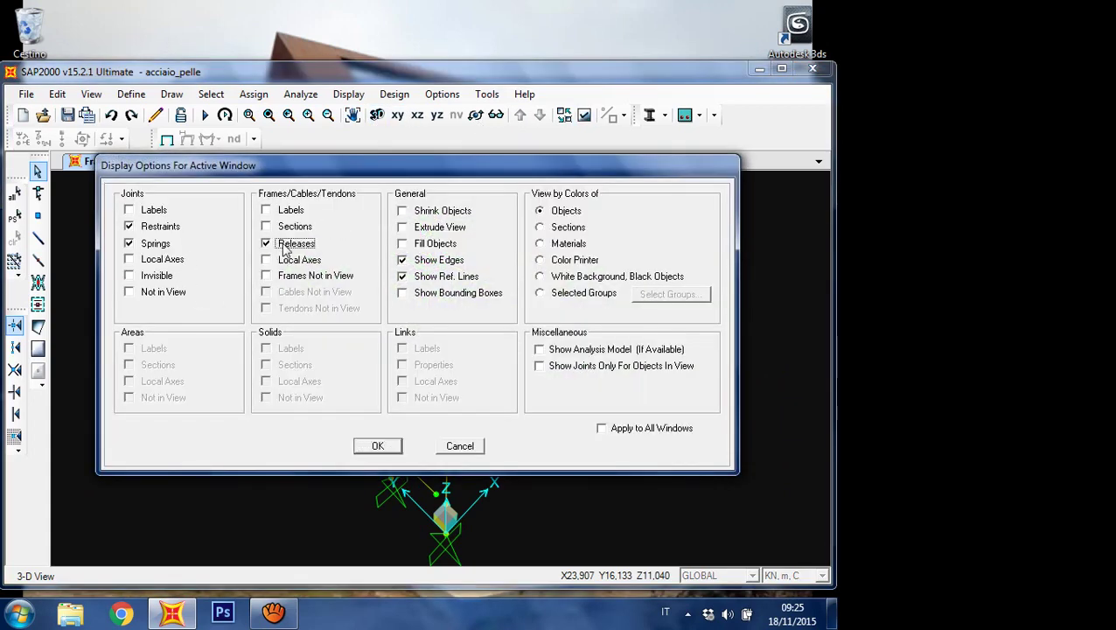
pyautogui.click(377, 446)
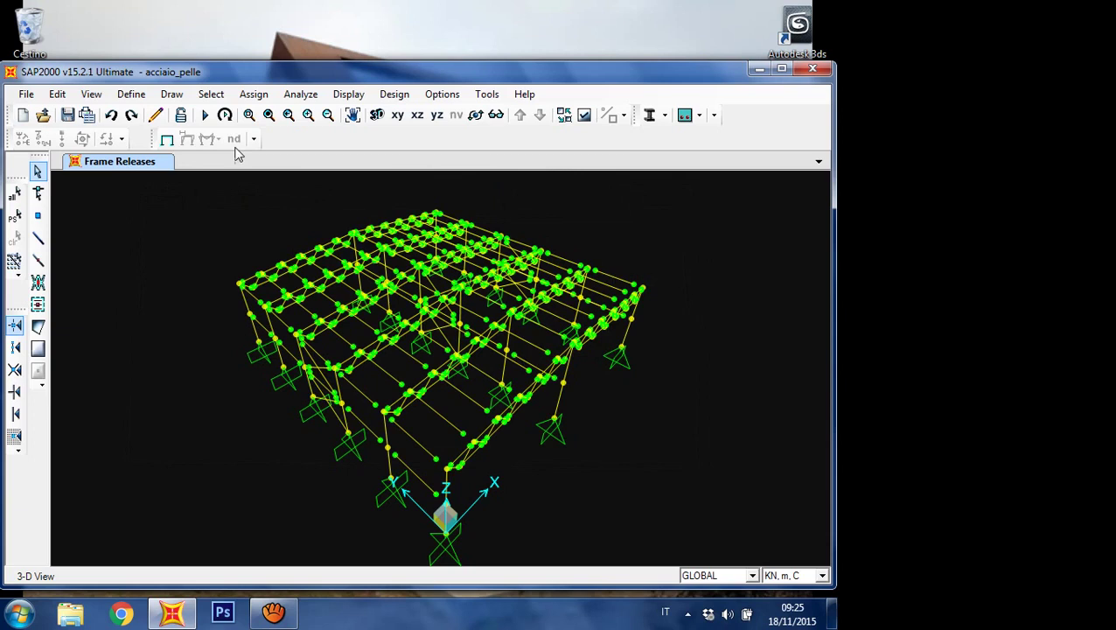
# Step: Select the entire structure, merge its joints with a tolerance of 0,1, and save the model
pyautogui.click(211, 94)
pyautogui.moveTo(236, 115)
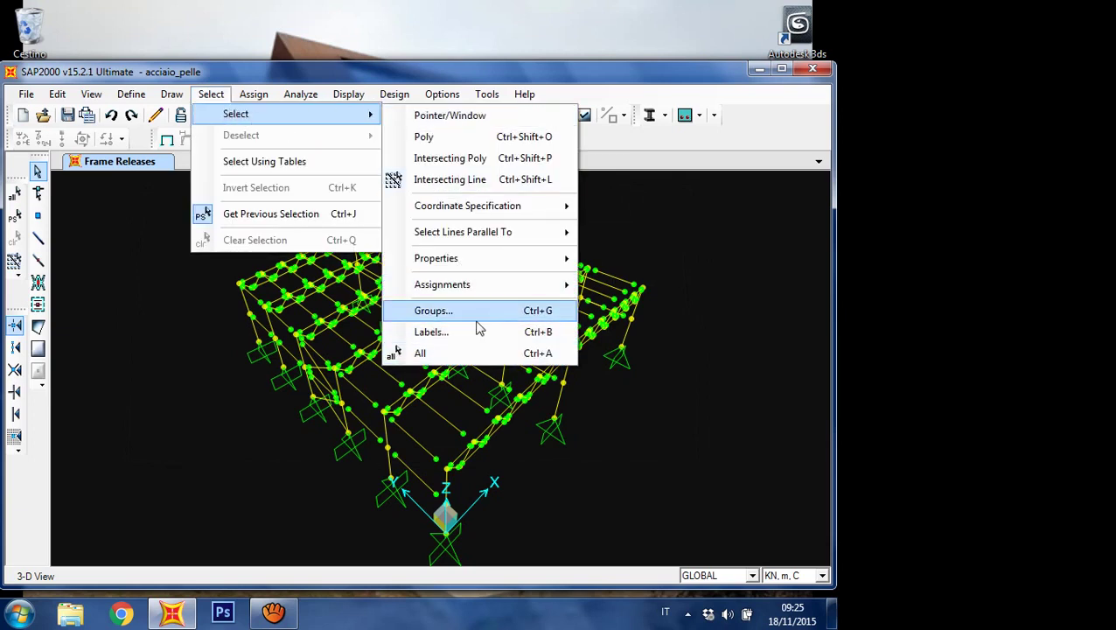
pyautogui.click(507, 354)
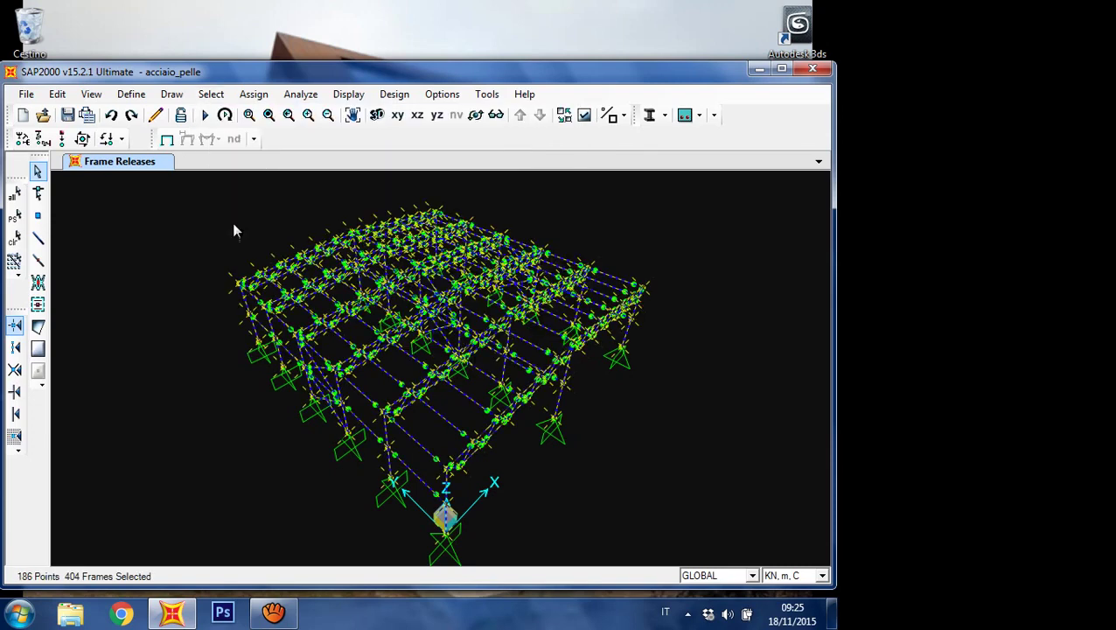
pyautogui.click(56, 96)
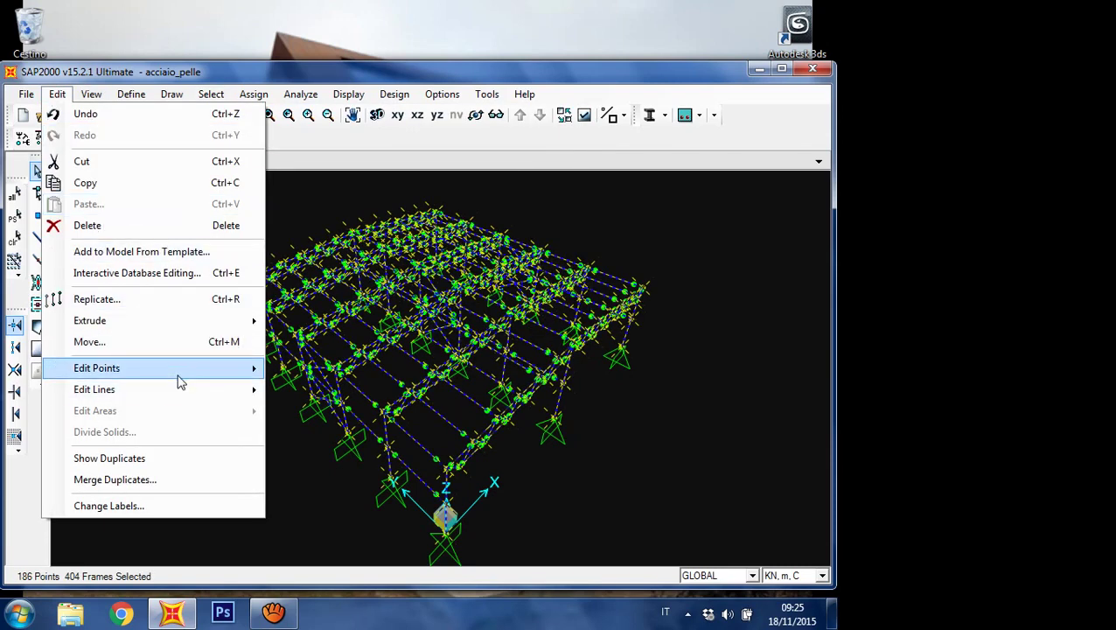
pyautogui.moveTo(181, 376)
pyautogui.click(329, 396)
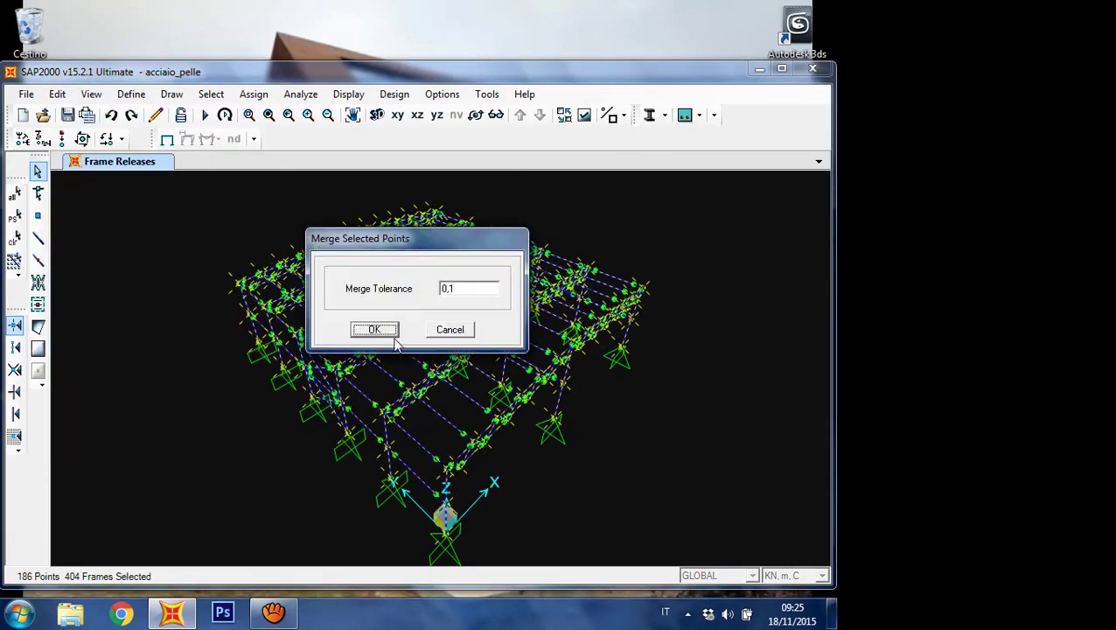
pyautogui.click(381, 332)
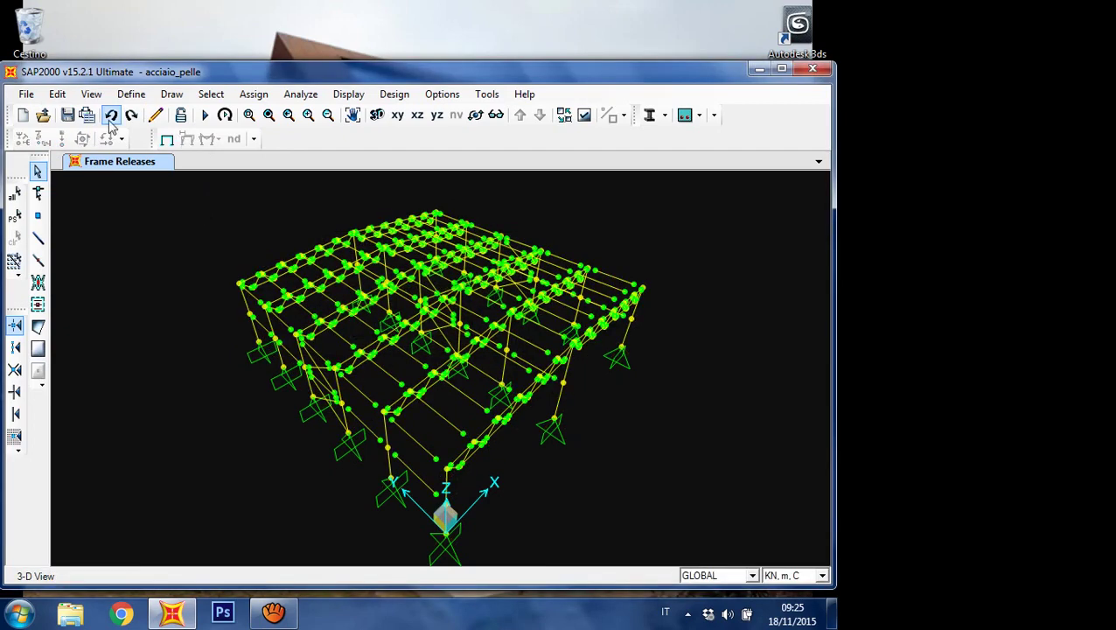
pyautogui.click(65, 118)
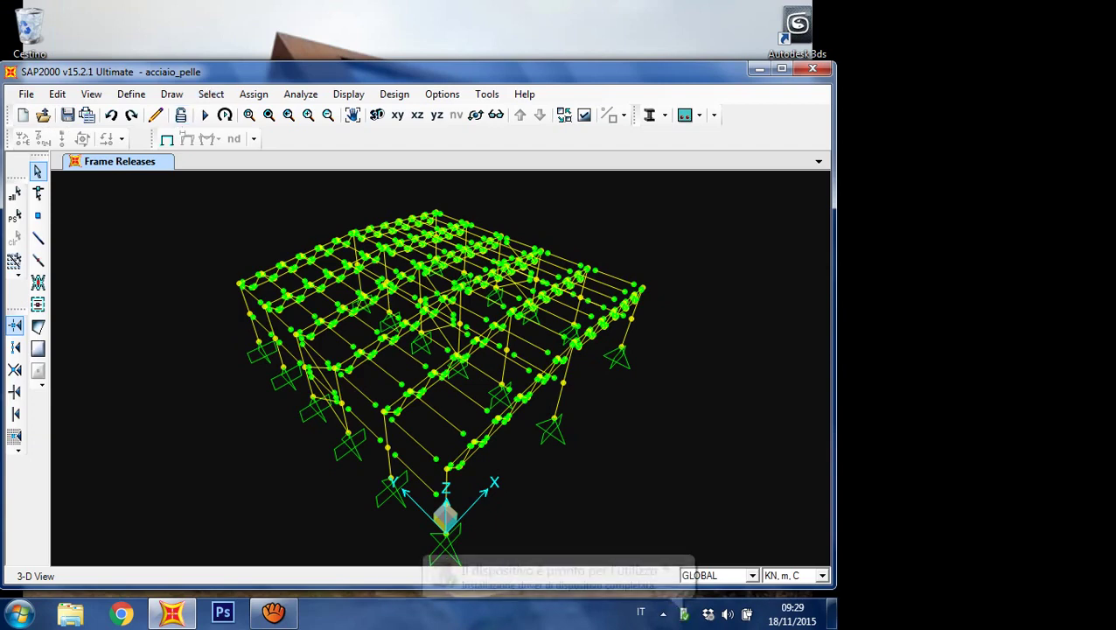
# Step: Save a copy of the model as acciaio_pelle.sdb on the removable disk (F:)
pyautogui.click(27, 95)
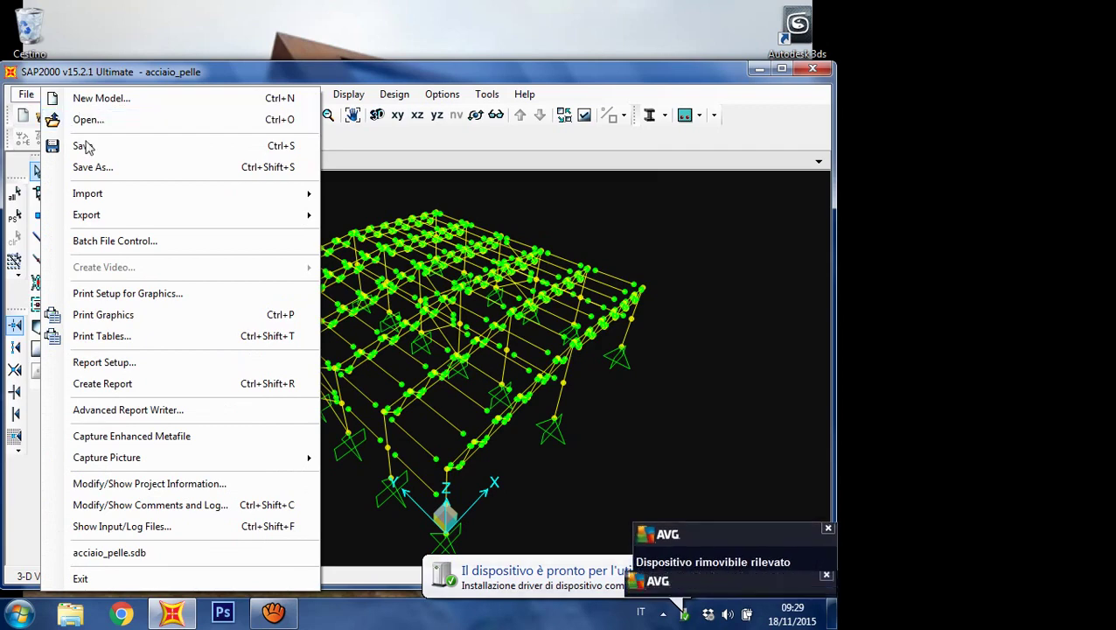
pyautogui.click(103, 169)
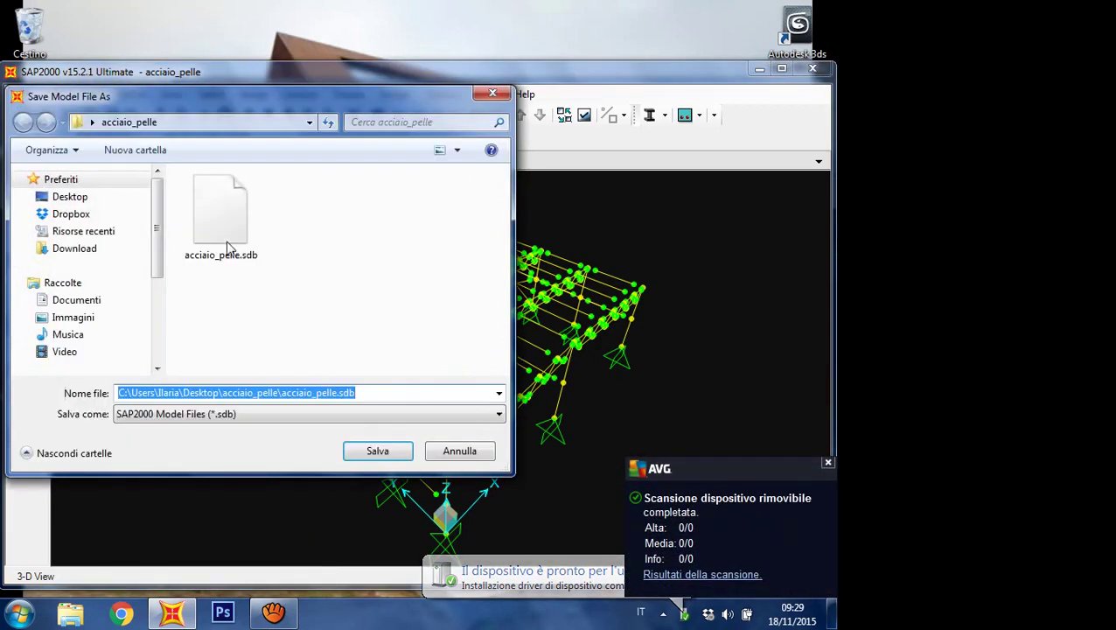
pyautogui.moveTo(162, 224); pyautogui.dragTo(146, 304)
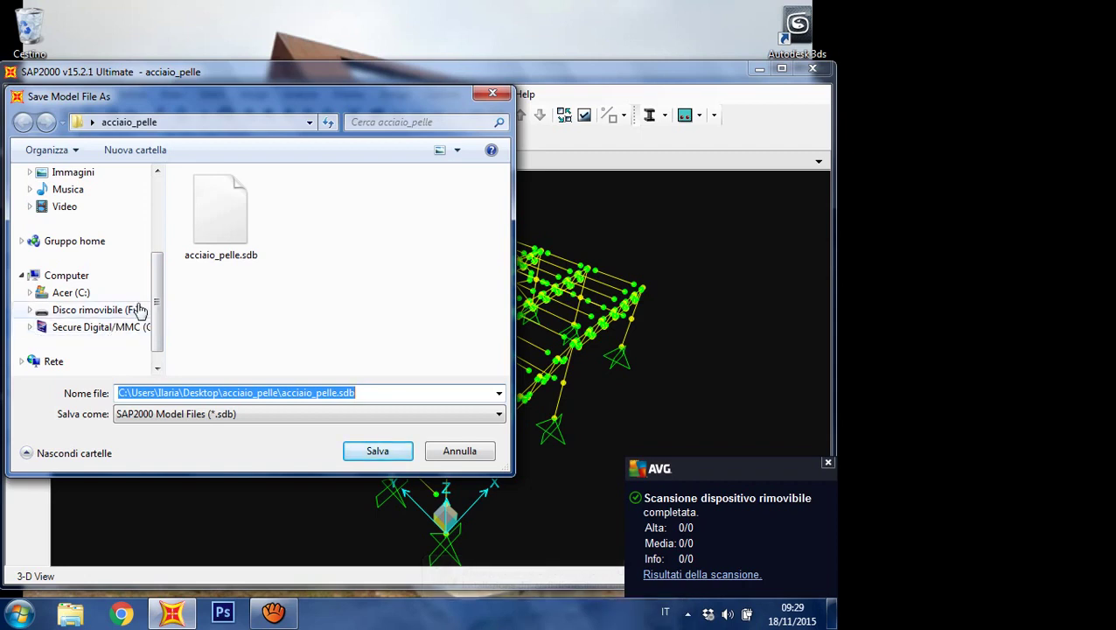
pyautogui.click(105, 311)
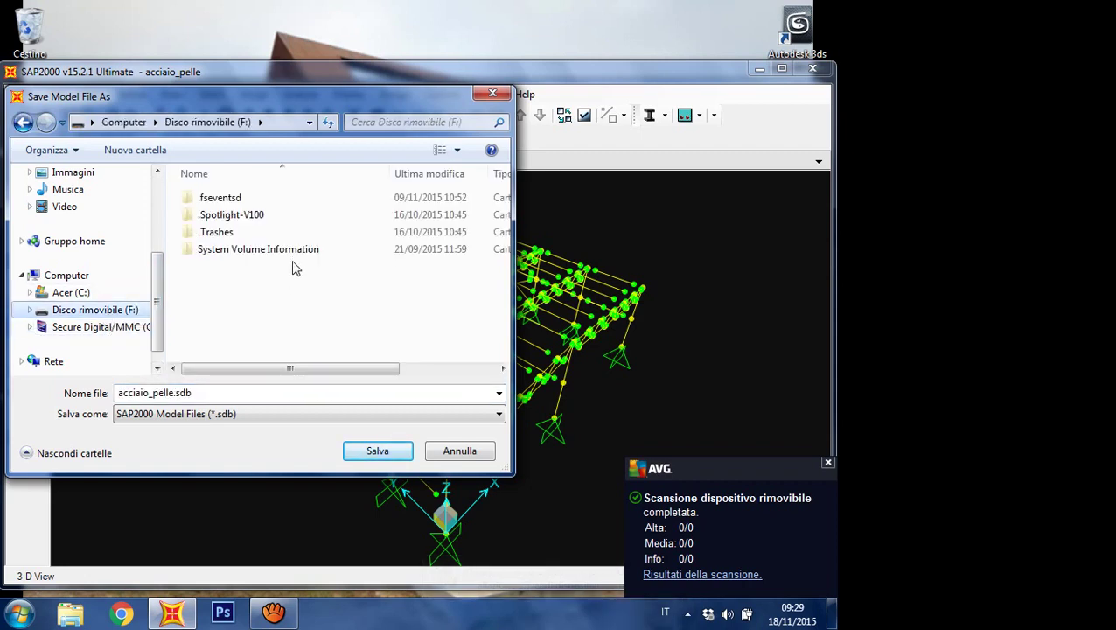
pyautogui.click(377, 452)
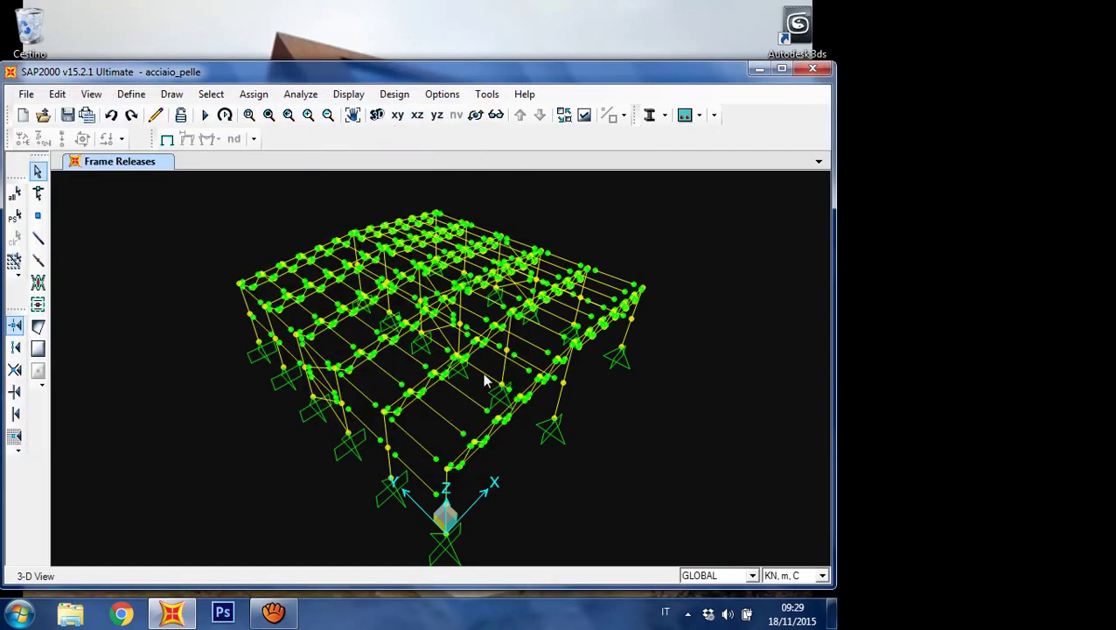
# Step: Safely eject the DataTraveler SE9 removable drive
pyautogui.click(688, 614)
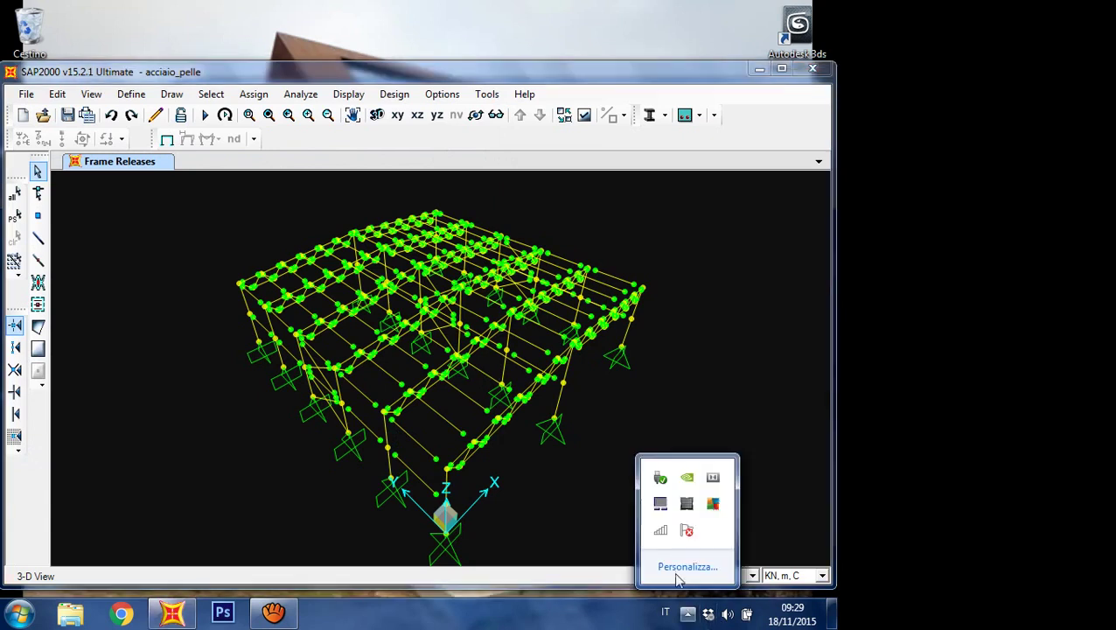
pyautogui.click(662, 478)
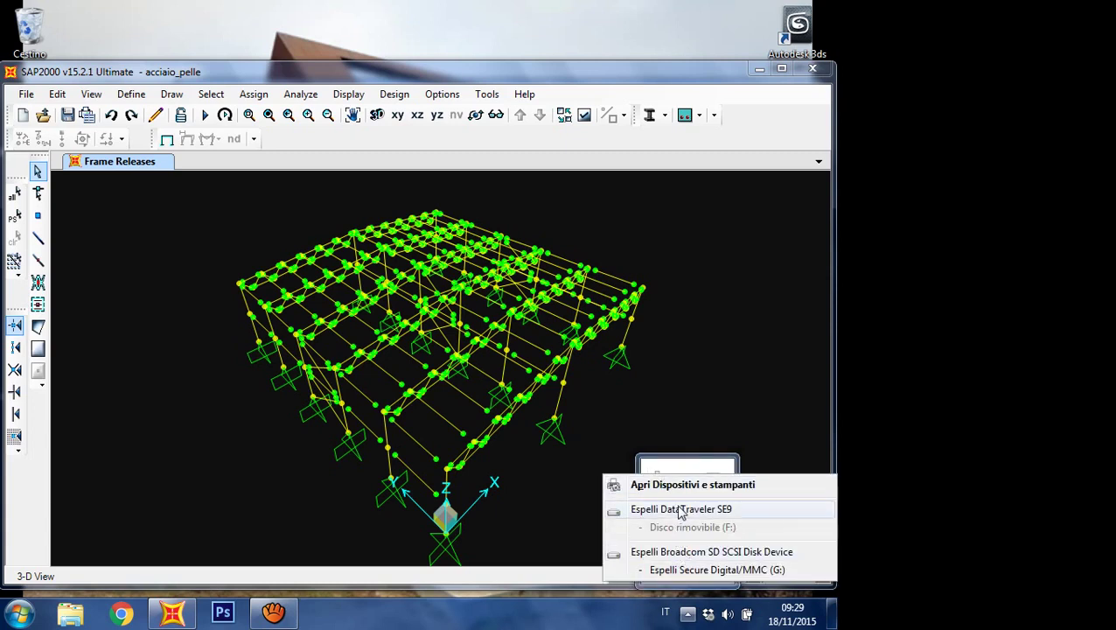
pyautogui.click(687, 511)
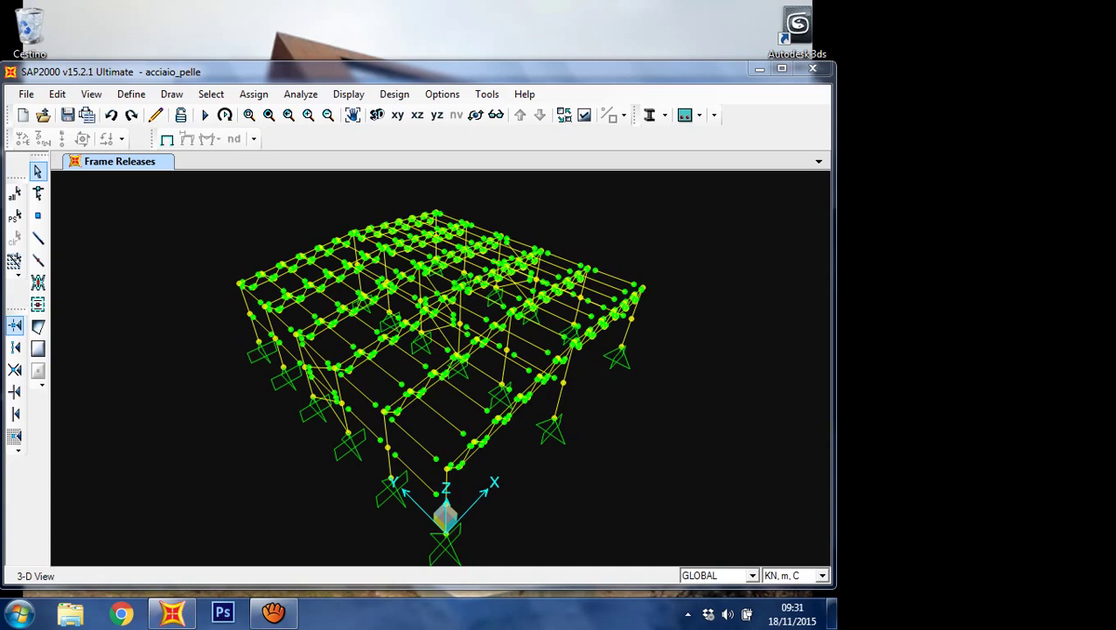
# Step: Minimize the open program windows, open the acciaio_pelle folder on the desktop and maximize its window
pyautogui.click(762, 72)
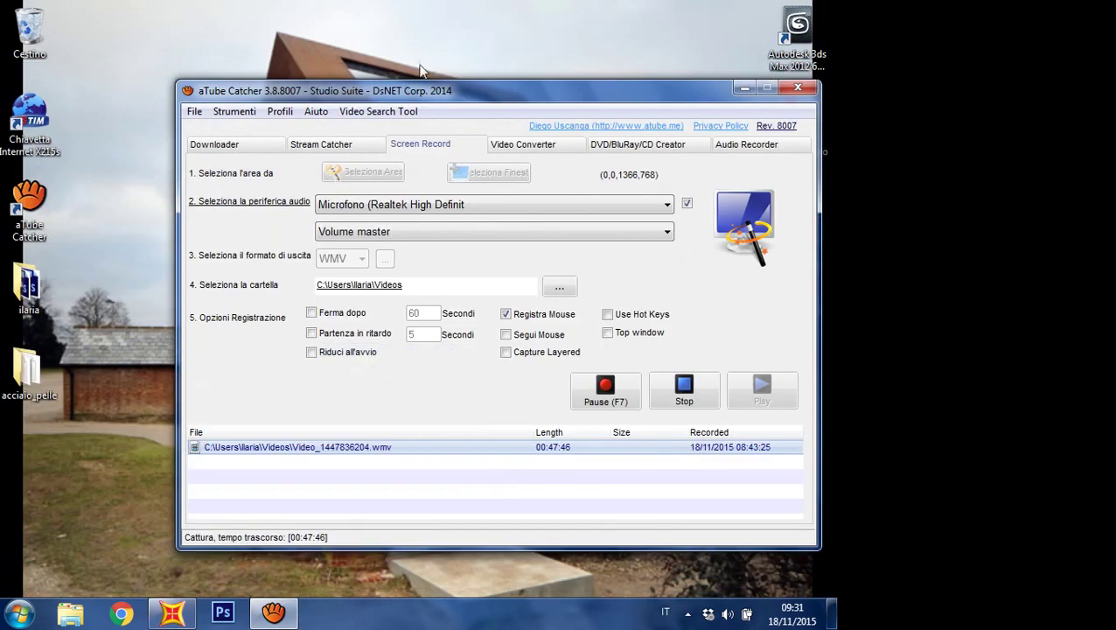
pyautogui.click(742, 88)
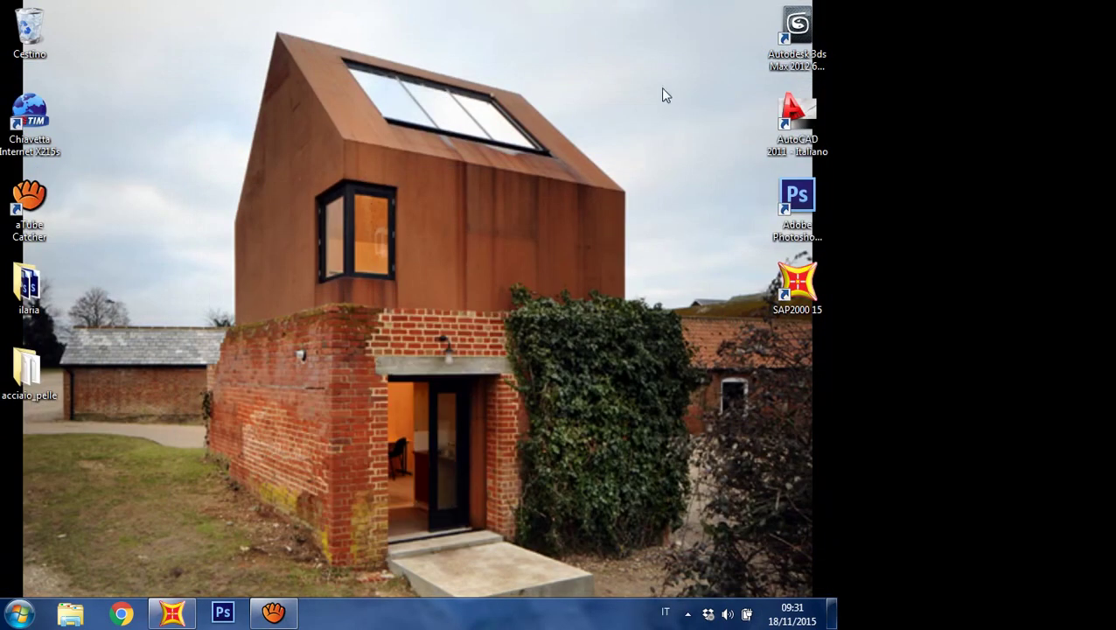
pyautogui.doubleClick(35, 365)
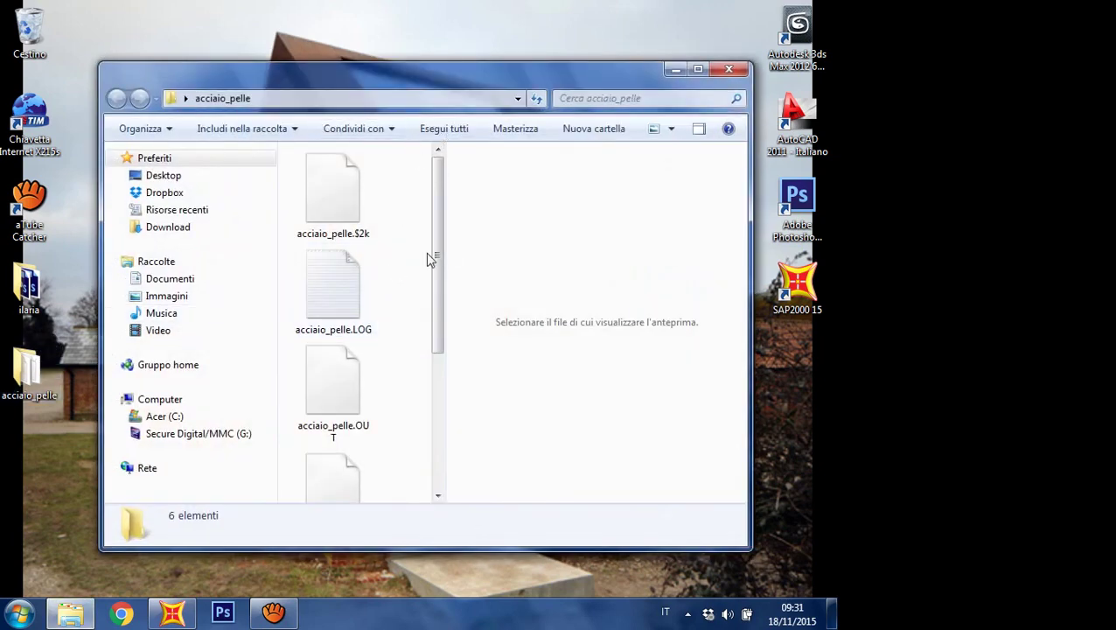
pyautogui.moveTo(436, 242)
pyautogui.mouseDown()
pyautogui.moveTo(435, 384)
pyautogui.moveTo(439, 232)
pyautogui.mouseUp()
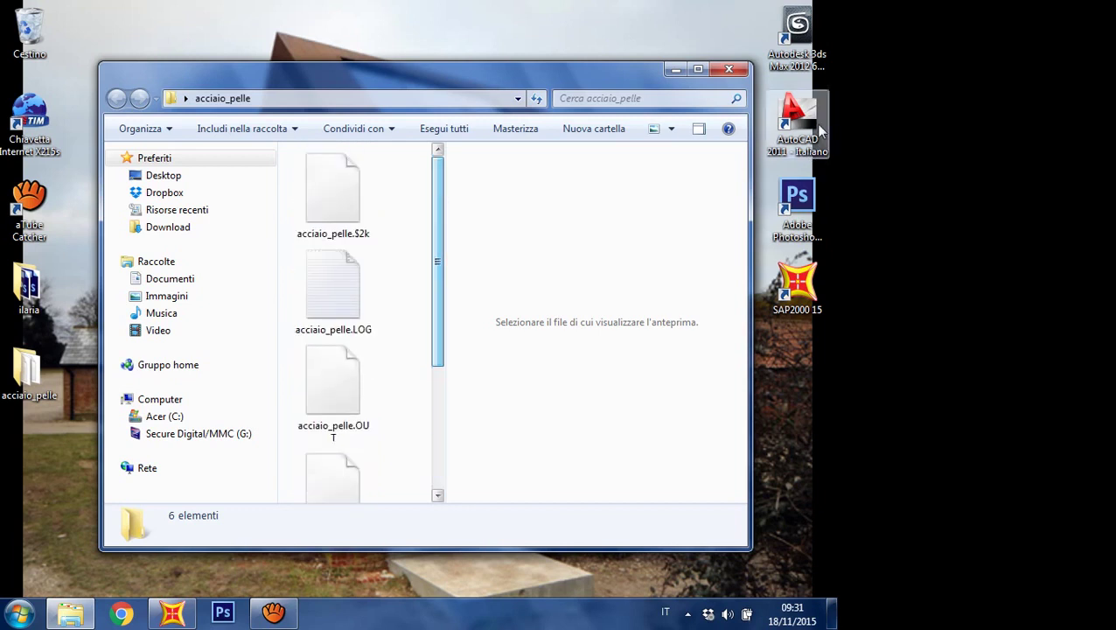
pyautogui.click(698, 68)
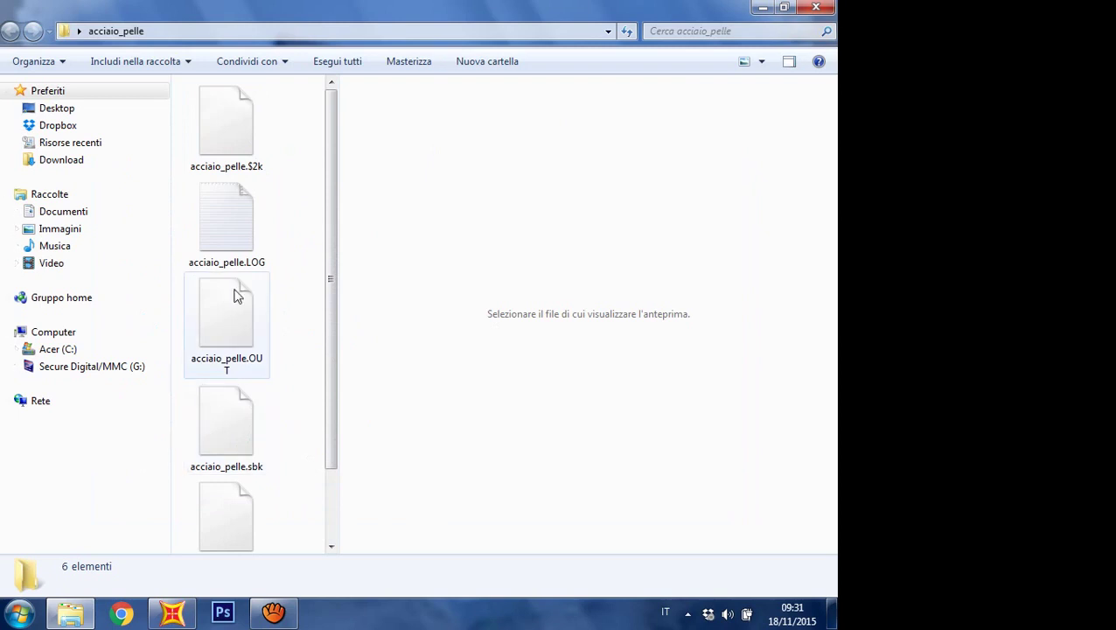
pyautogui.doubleClick(244, 144)
pyautogui.rightClick(242, 138)
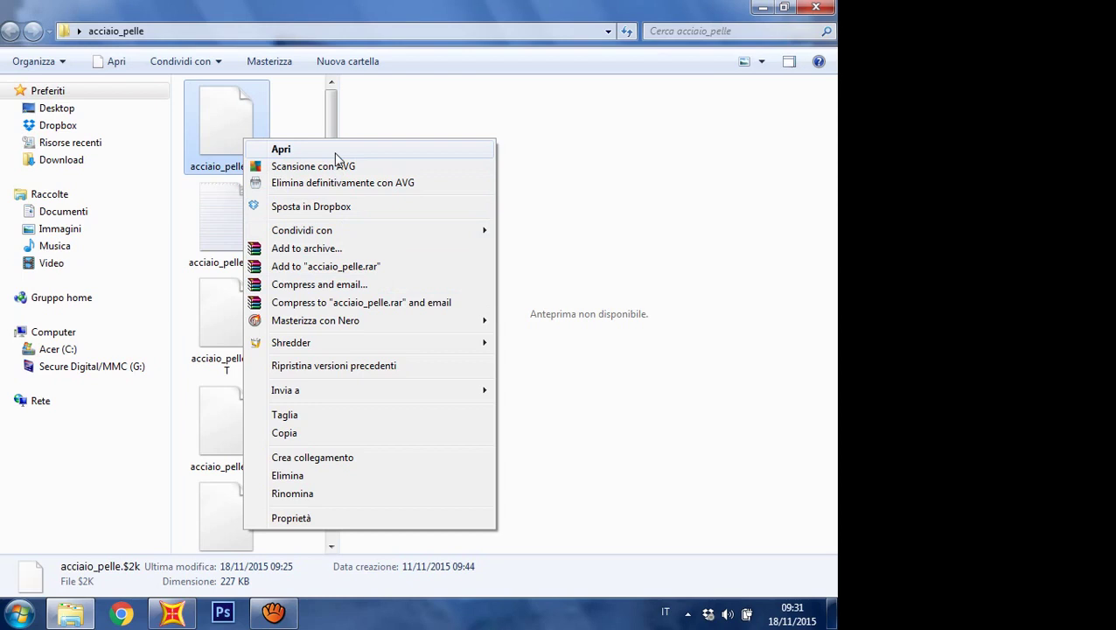
pyautogui.click(189, 215)
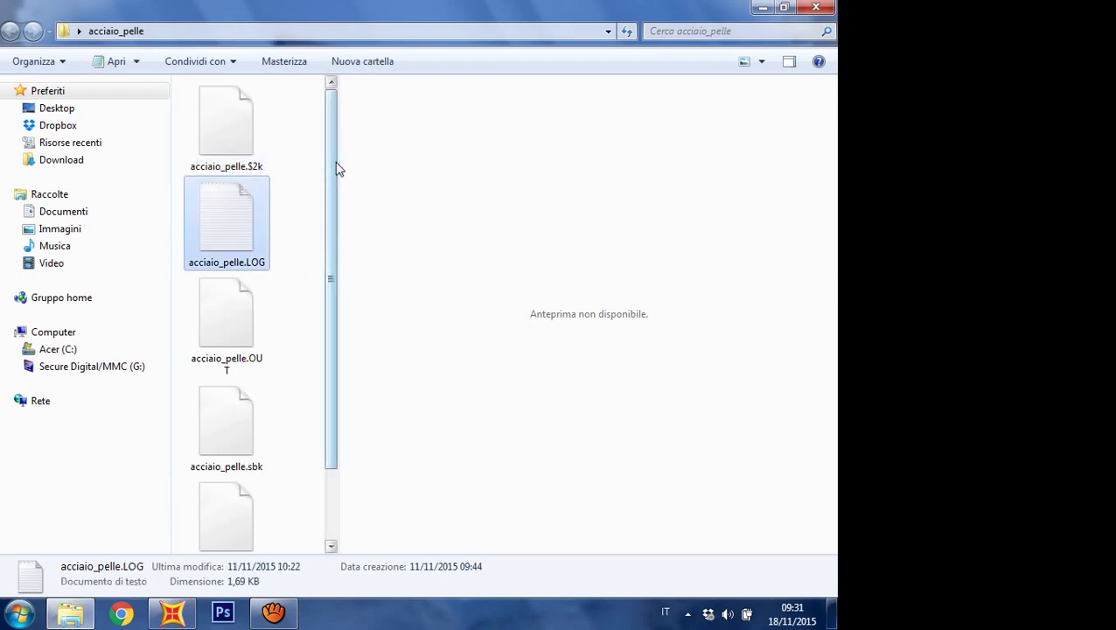
pyautogui.scroll(-1, 335, 169)
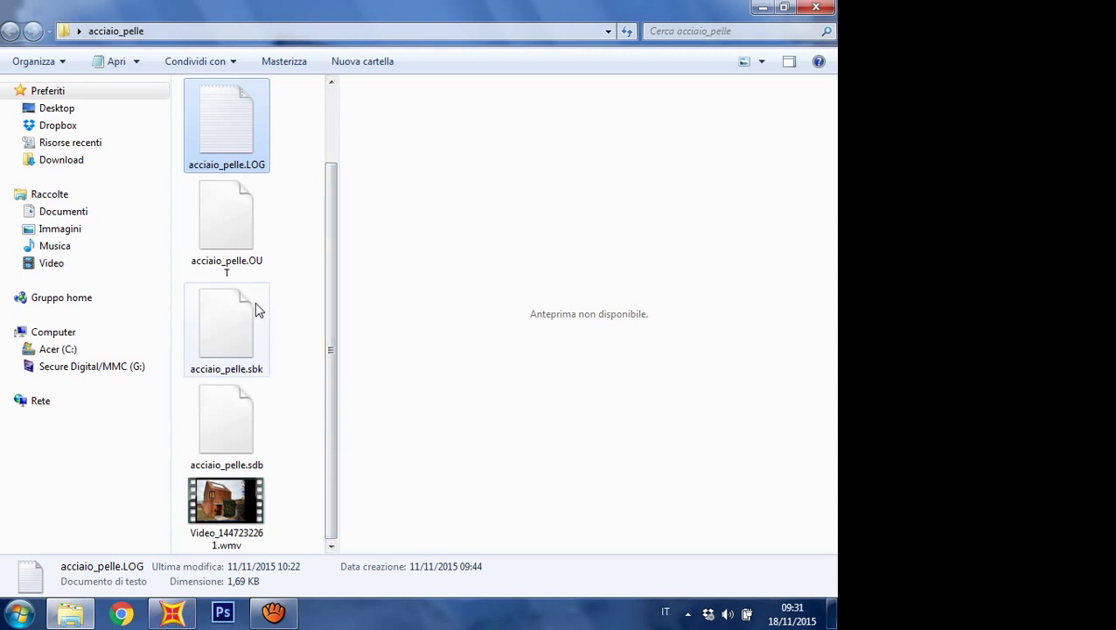
pyautogui.scroll(1, 308, 249)
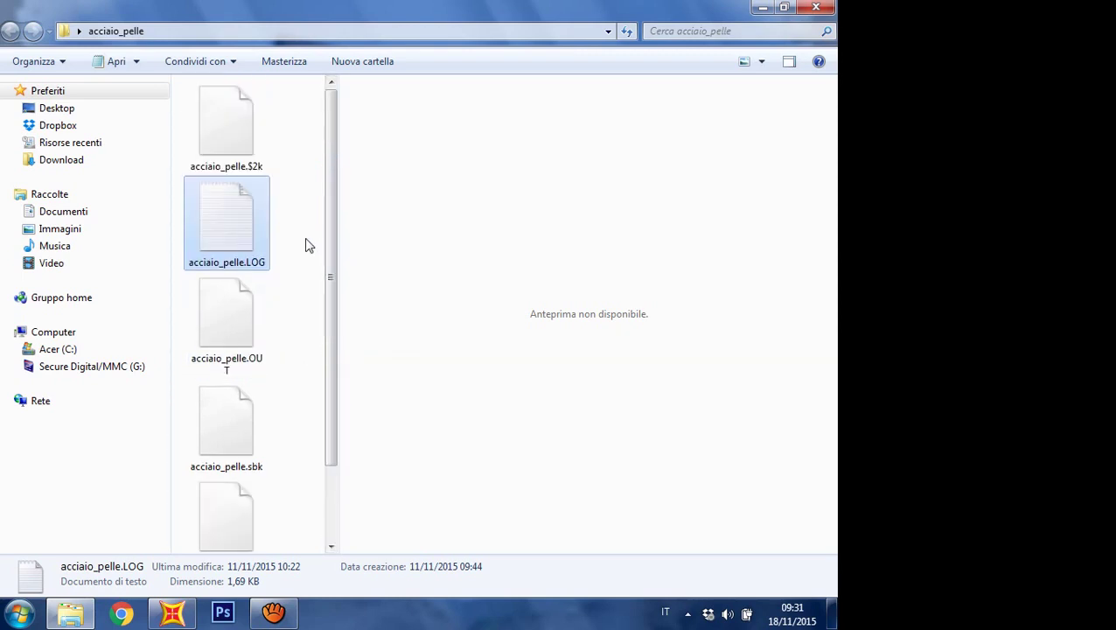
# Step: Open acciaio_pelle.$2k with Blocco note, chosen from the installed programs as the default for this file type
pyautogui.rightClick(225, 135)
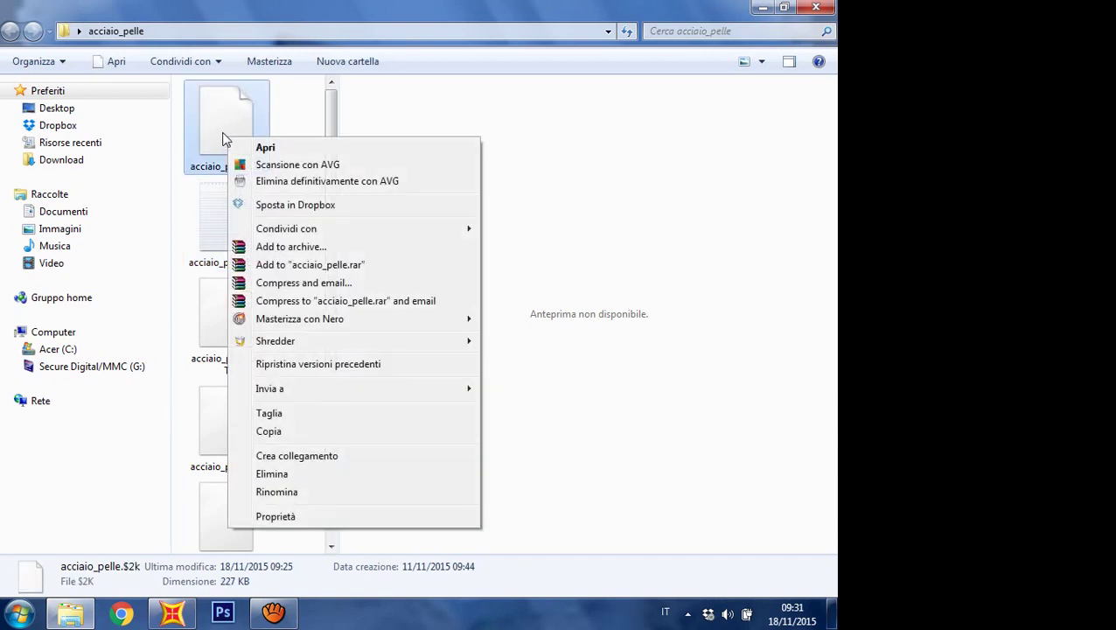
pyautogui.click(363, 147)
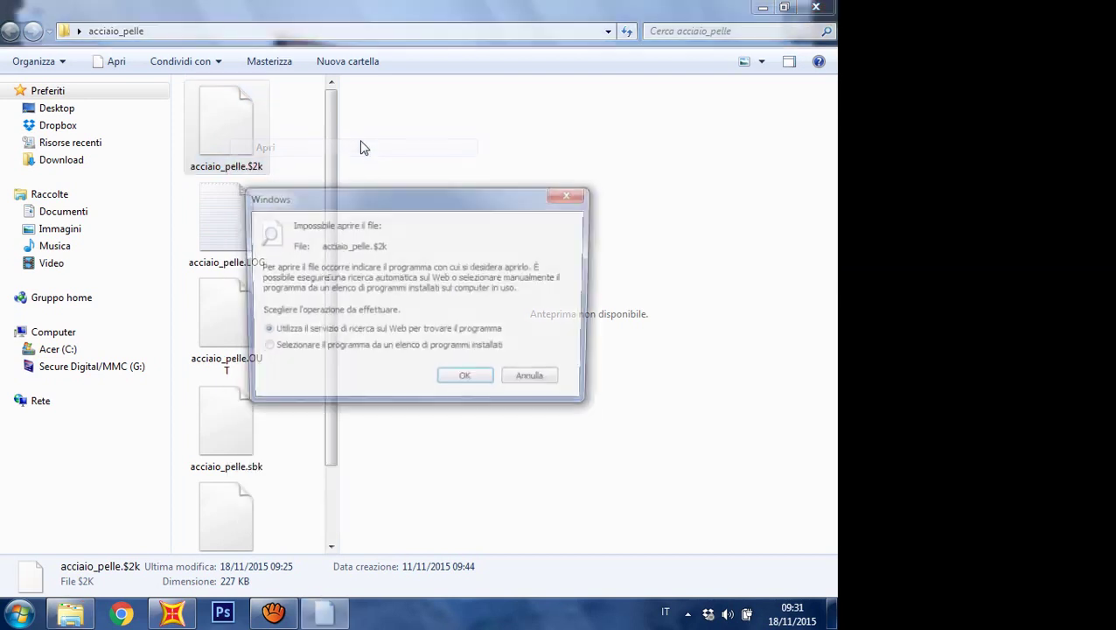
pyautogui.click(288, 351)
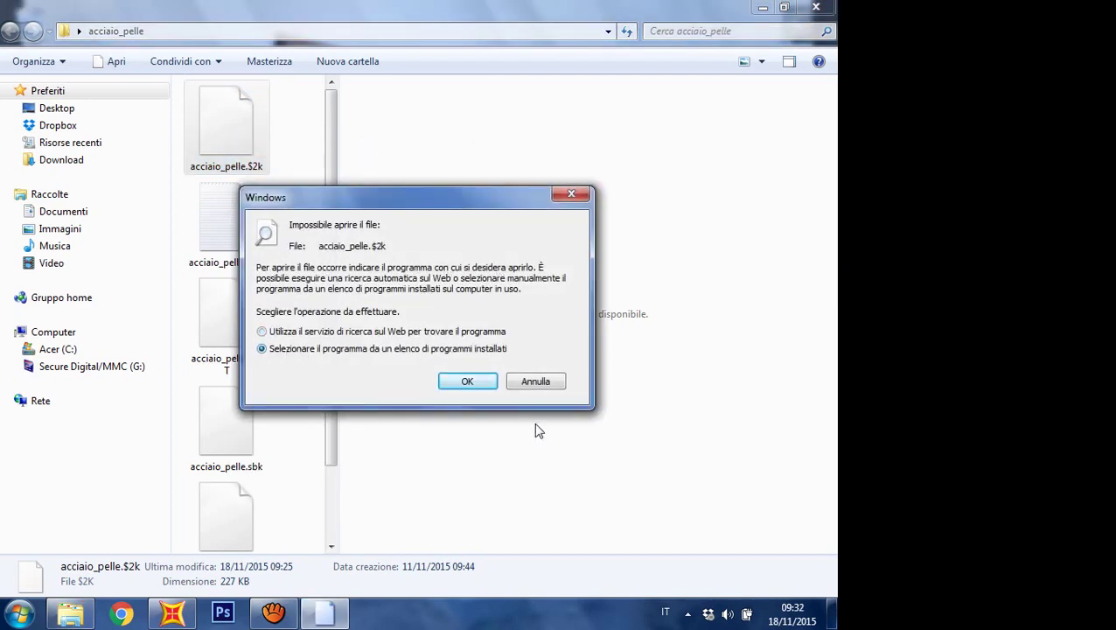
pyautogui.click(479, 385)
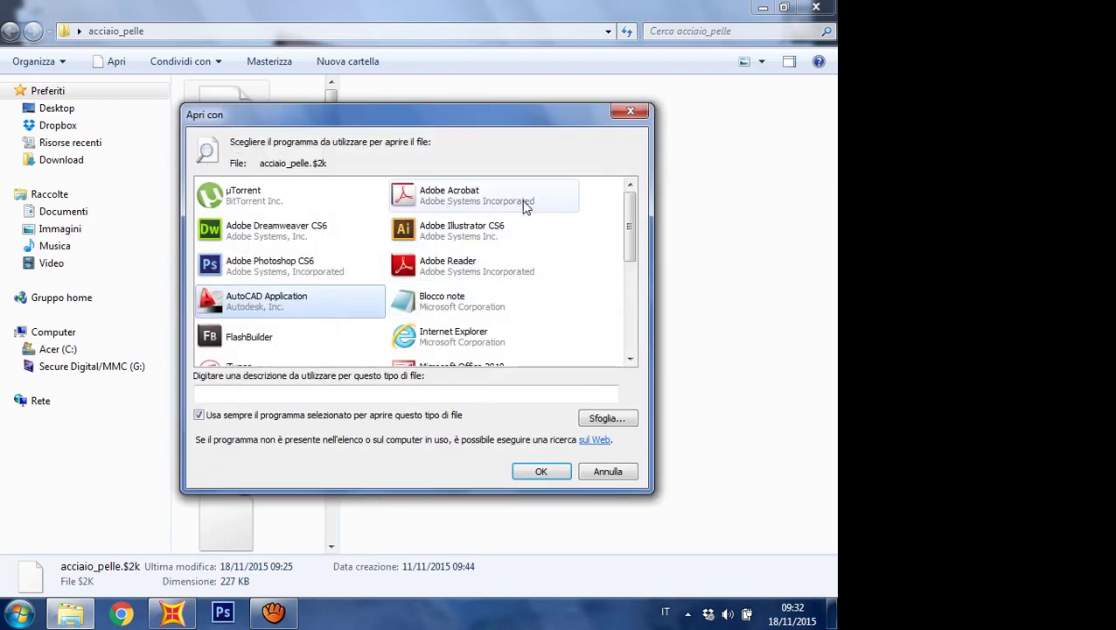
pyautogui.click(514, 302)
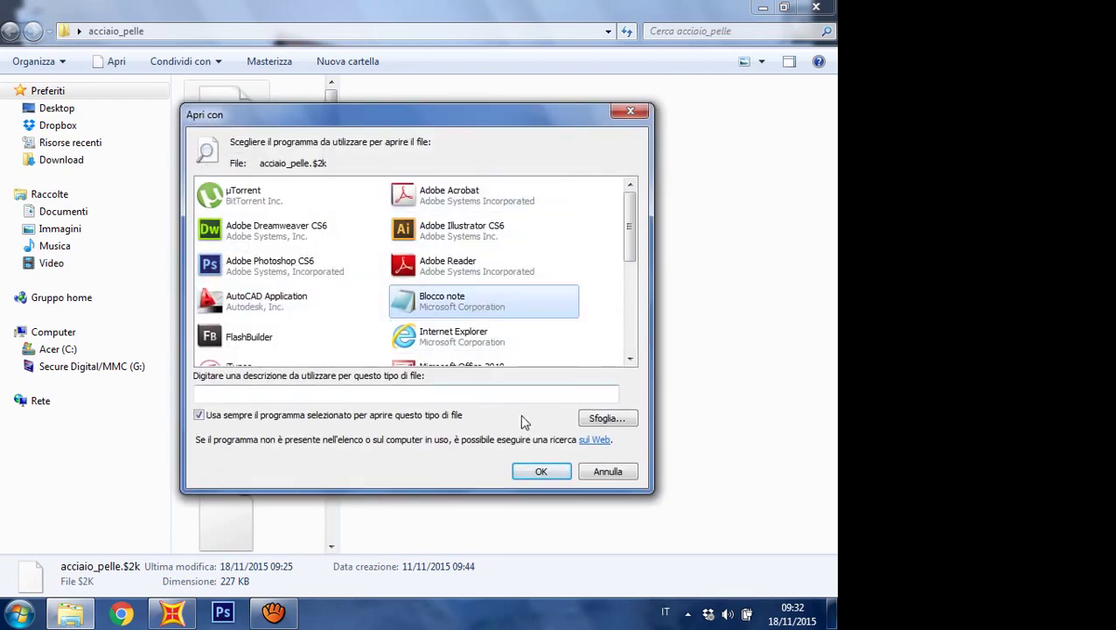
pyautogui.click(541, 472)
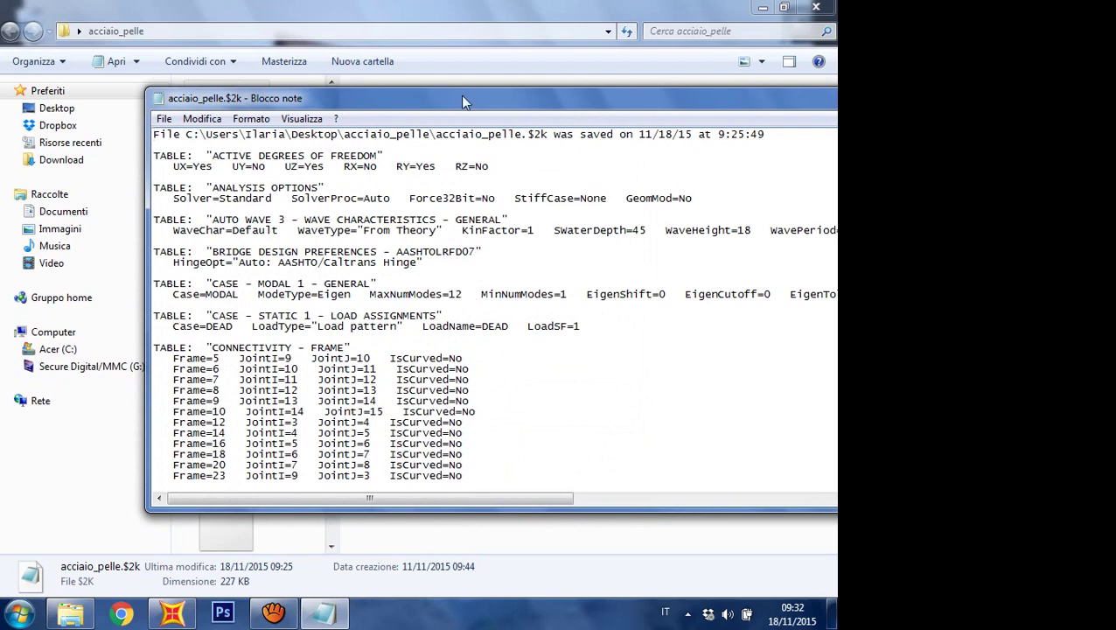
# Step: Examine the model tables in the $2k text file, especially the frame connectivity list, and return to its beginning
pyautogui.moveTo(464, 101); pyautogui.dragTo(355, 94)
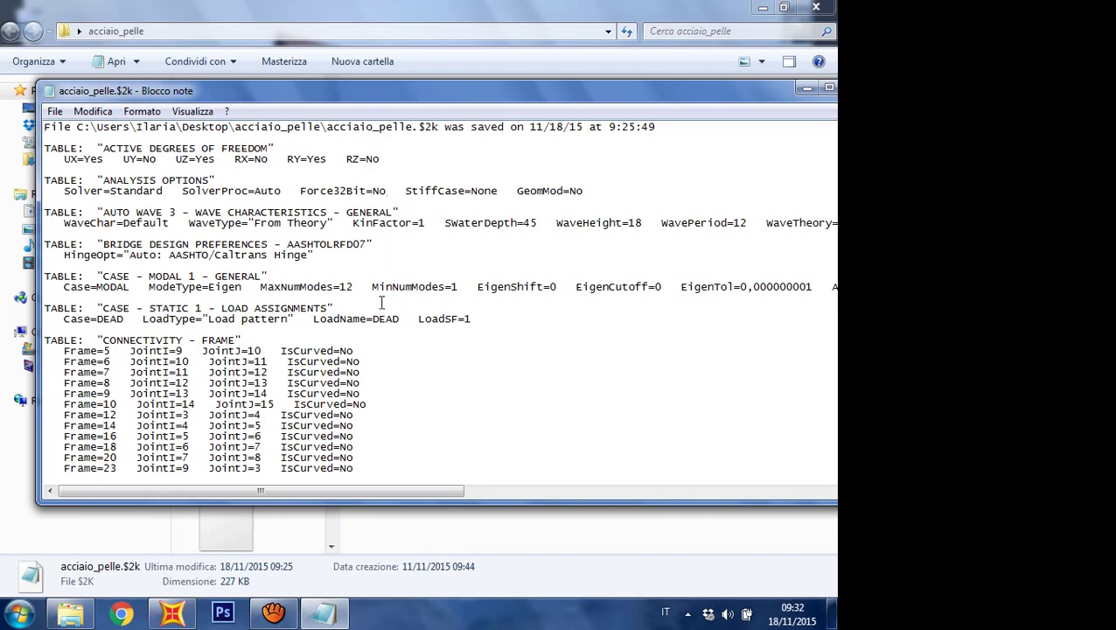
pyautogui.scroll(-4, 392, 344)
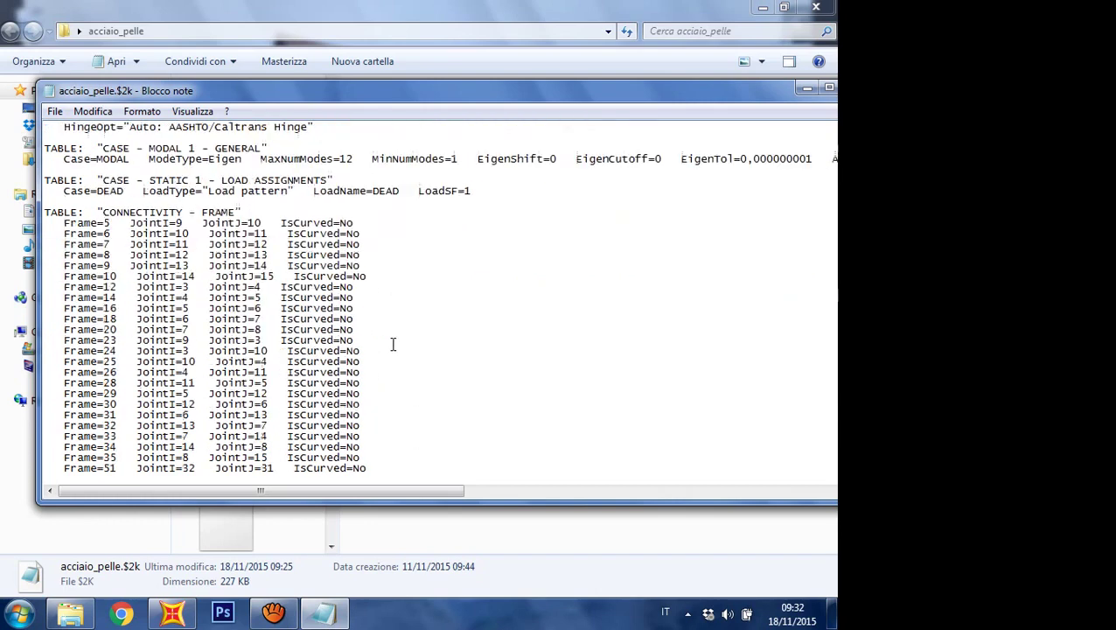
pyautogui.scroll(-20, 400, 332)
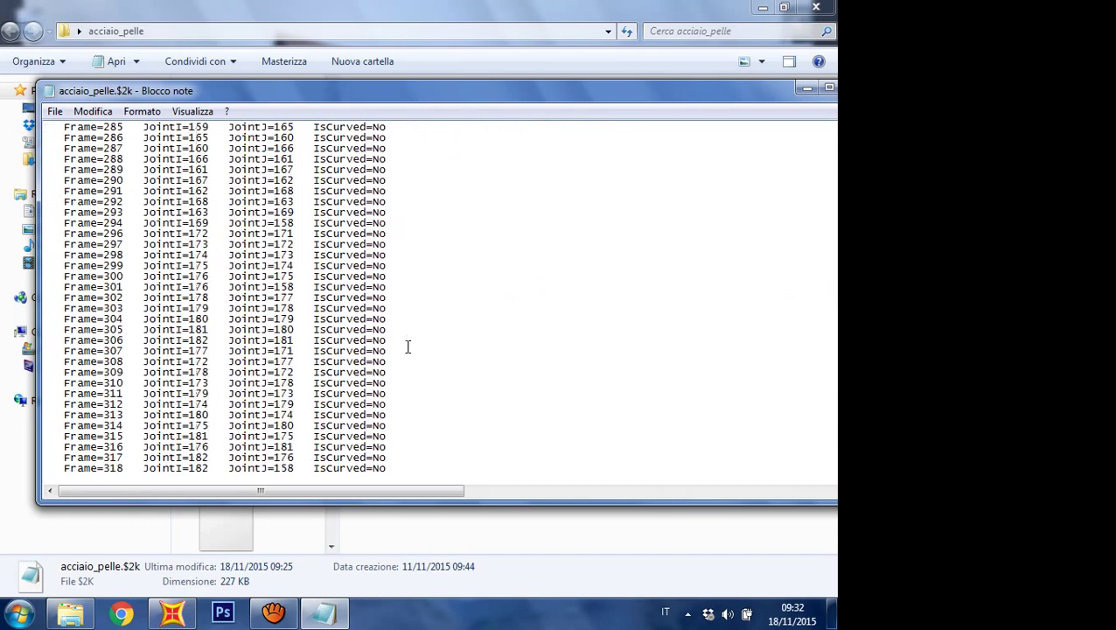
pyautogui.scroll(-20, 407, 347)
pyautogui.scroll(20, 405, 348)
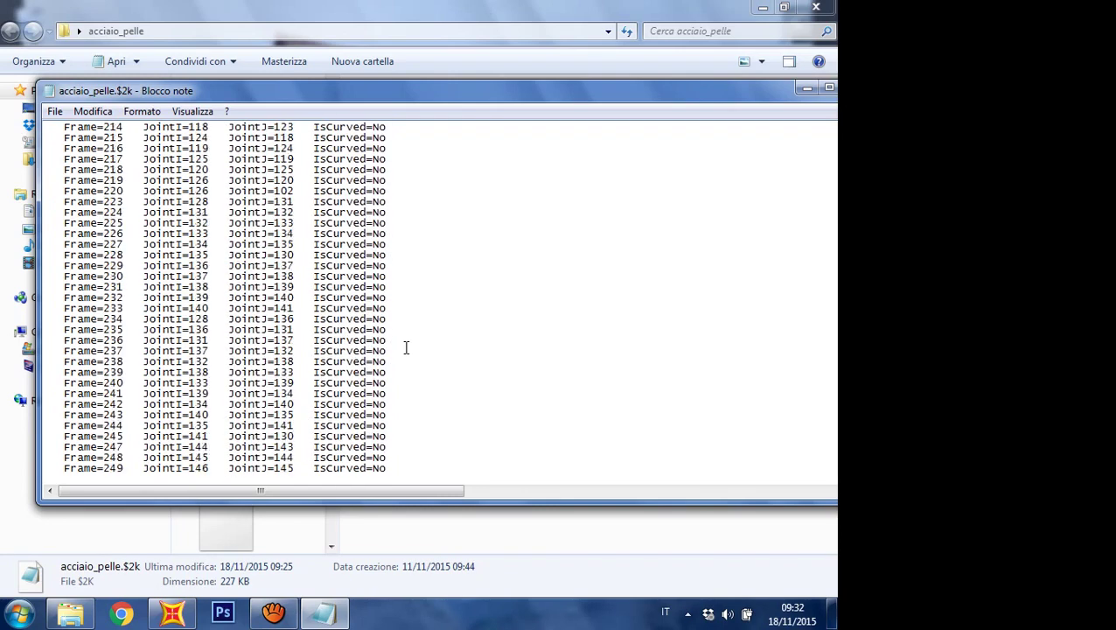
pyautogui.scroll(20, 406, 349)
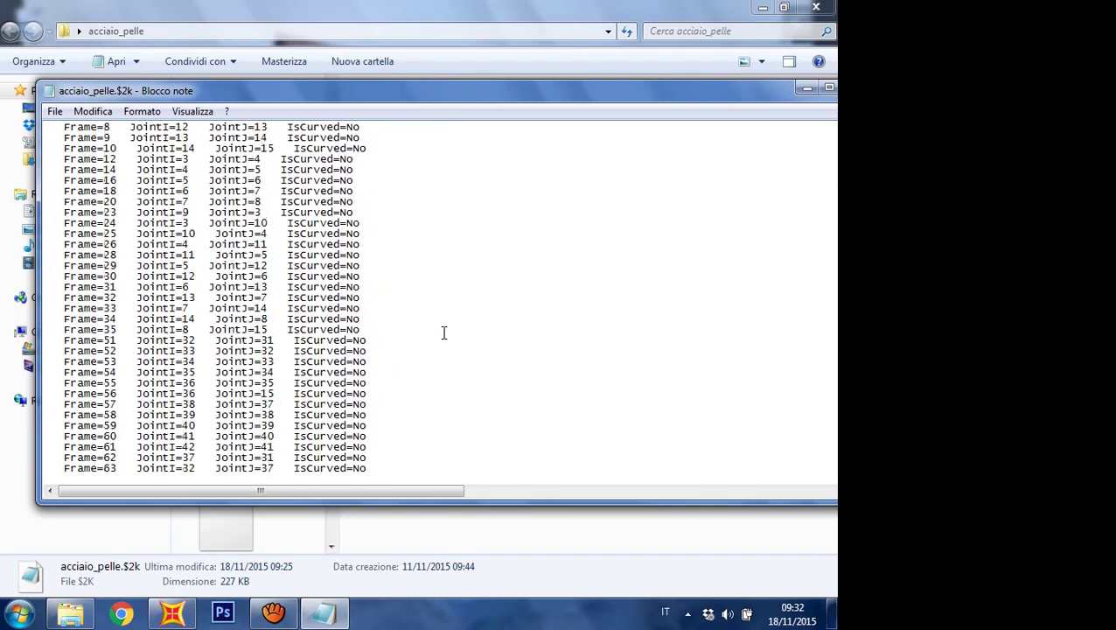
pyautogui.scroll(8, 443, 332)
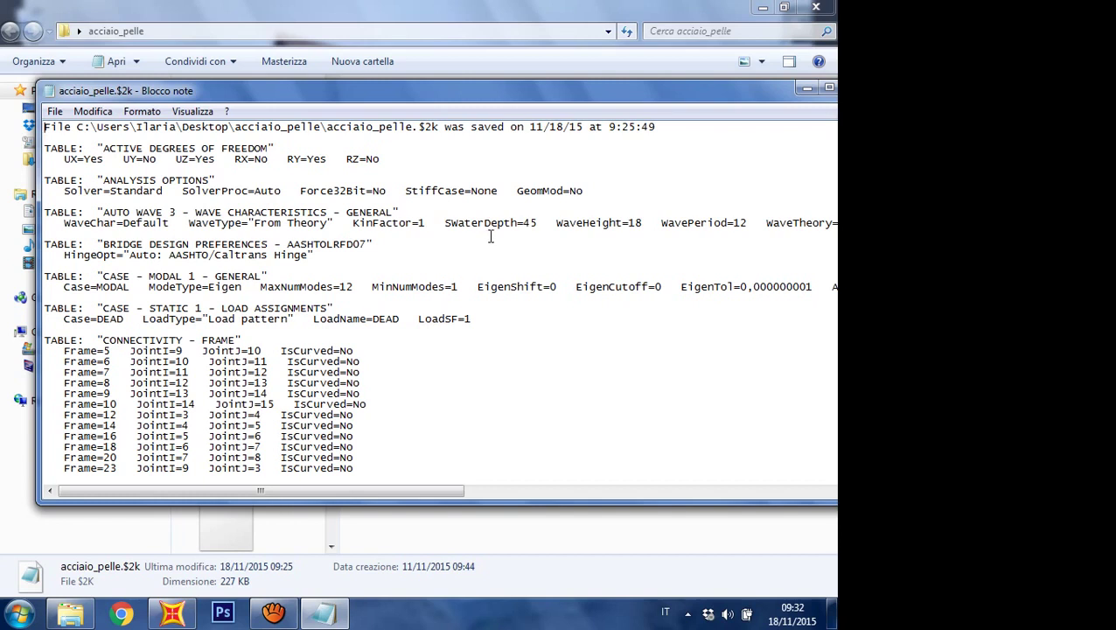
# Step: Close the acciaio_pelle.$2k text file and switch back to the steel building model in SAP2000
pyautogui.moveTo(721, 96); pyautogui.dragTo(638, 89)
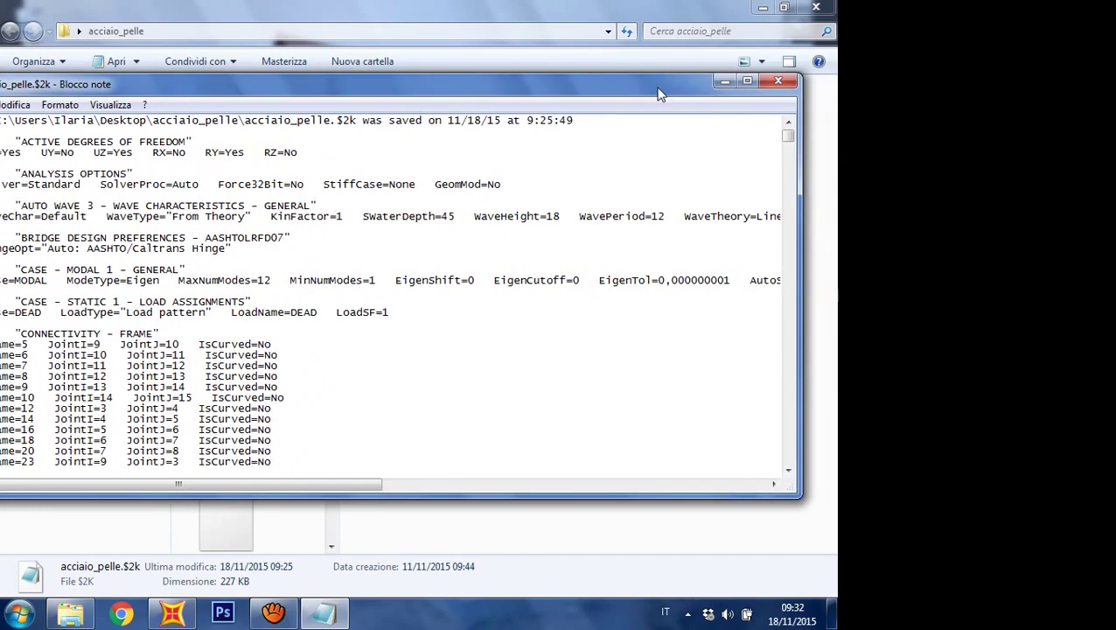
pyautogui.click(779, 82)
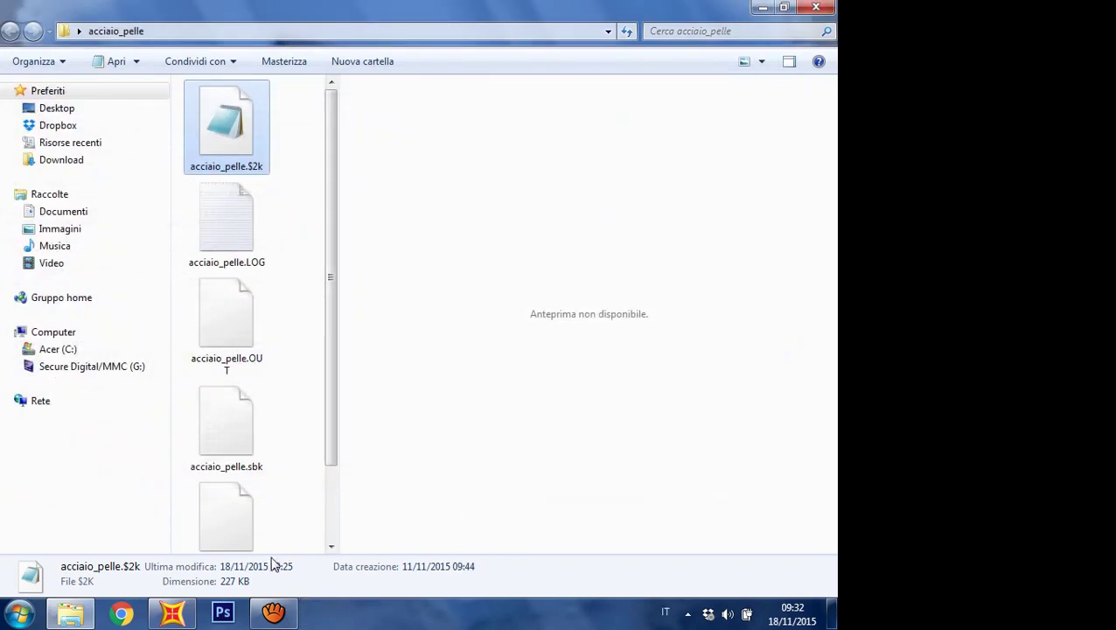
pyautogui.click(174, 616)
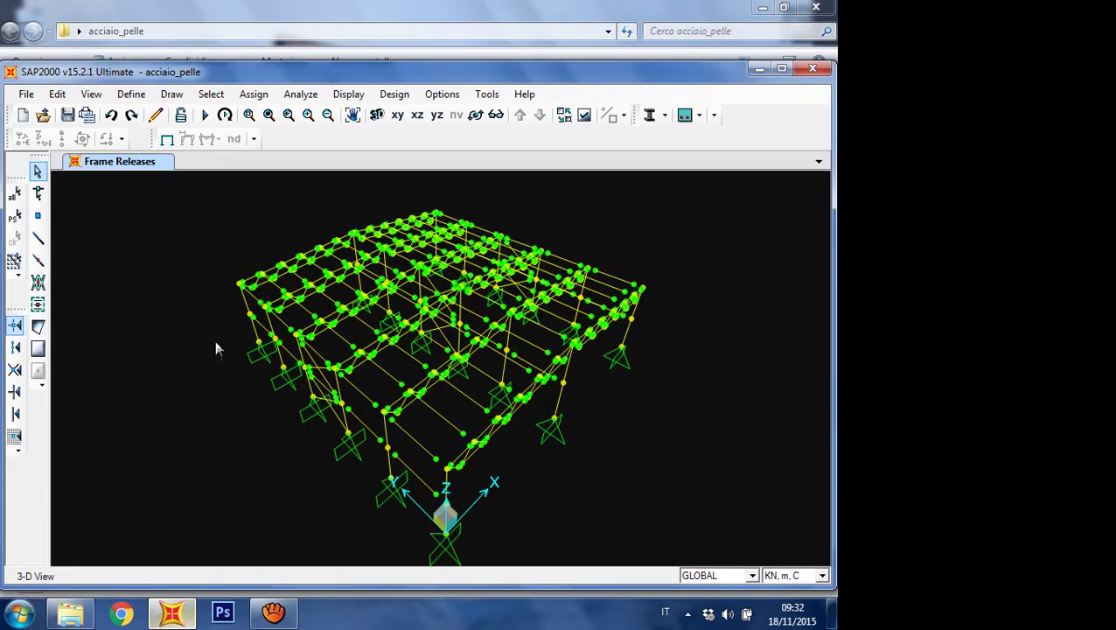
# Step: Review the file formats available for importing a model, then leave the list without importing anything
pyautogui.click(29, 95)
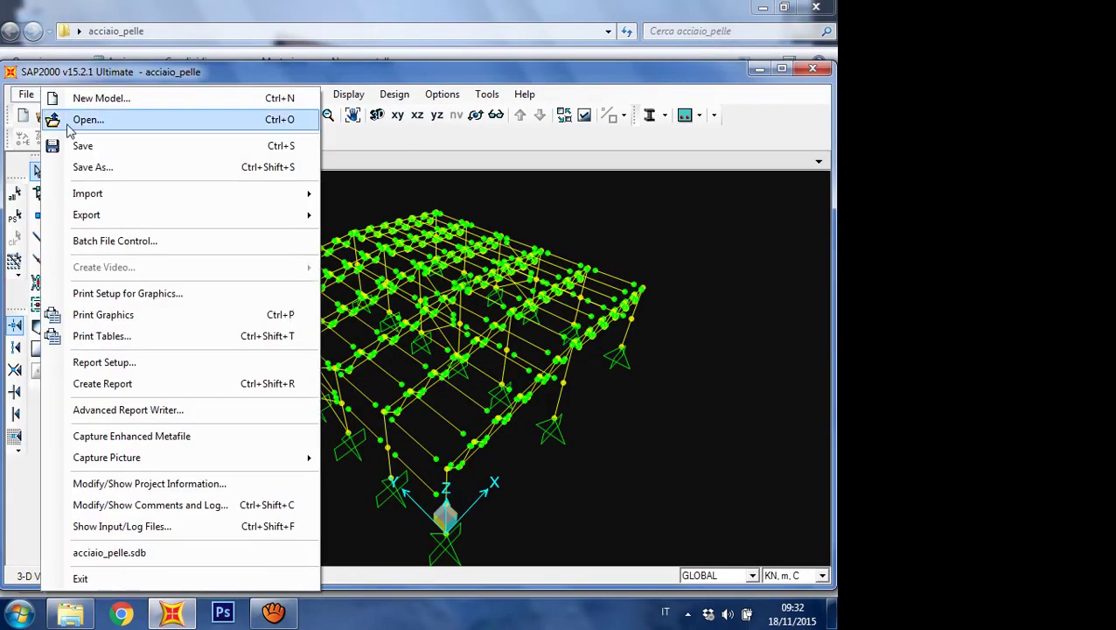
pyautogui.moveTo(162, 200)
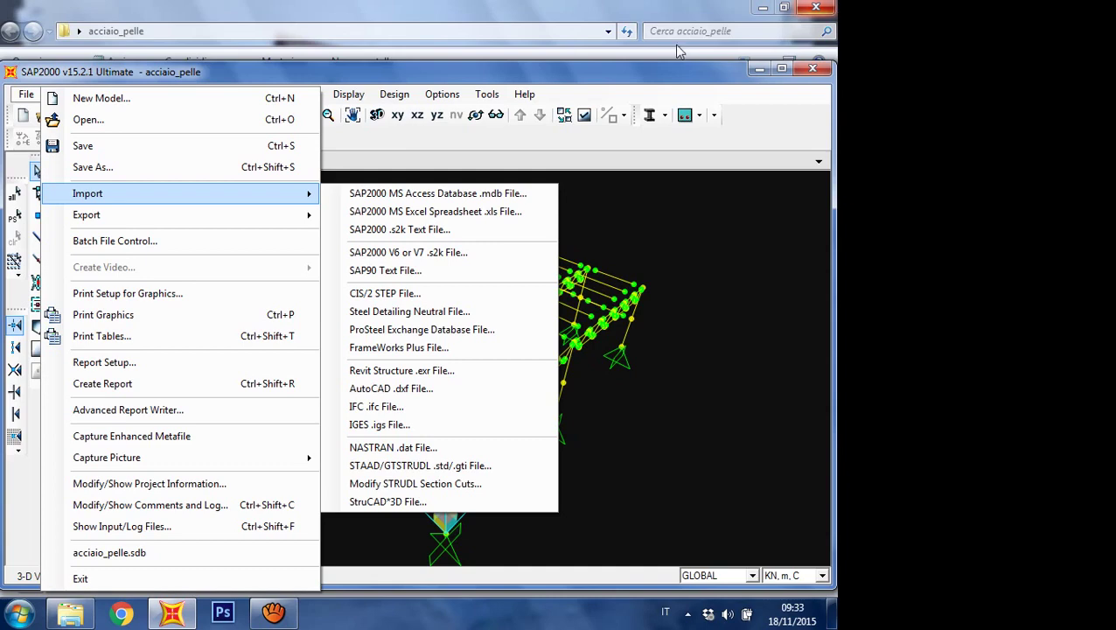
pyautogui.click(837, 7)
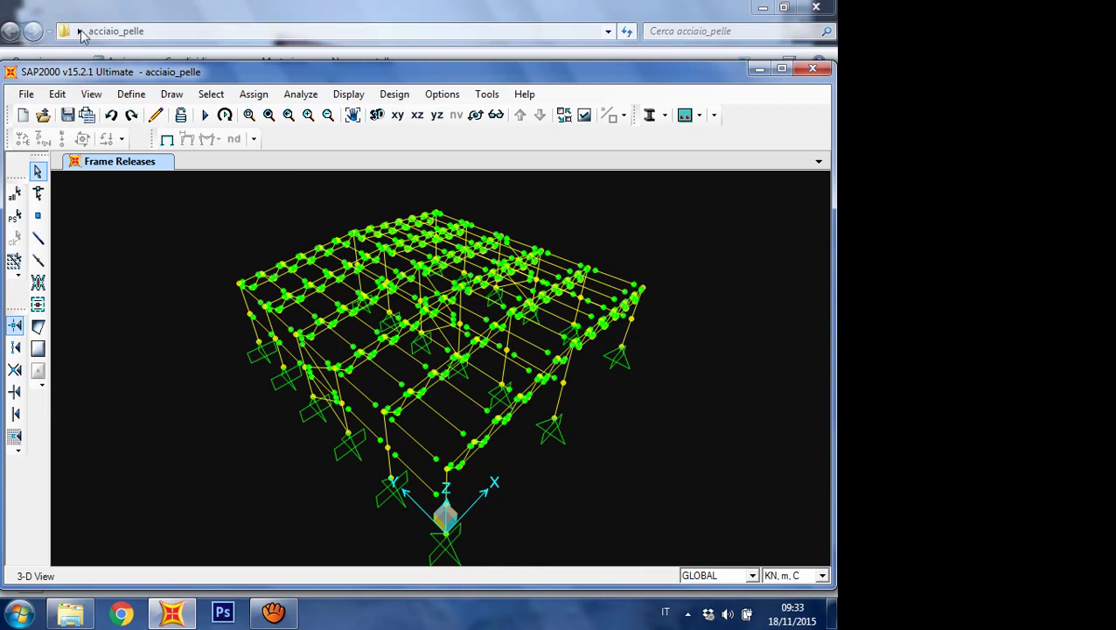
# Step: Set the 3D view to the xy direction and zoom in on the braced central bay of the roof
pyautogui.click(91, 94)
pyautogui.click(91, 94)
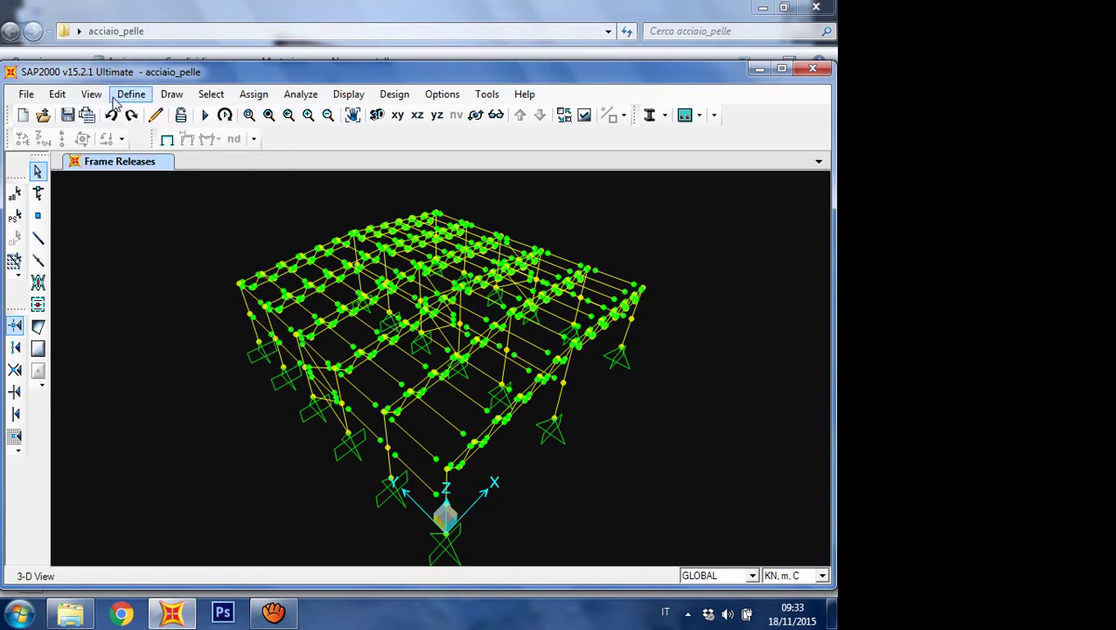
pyautogui.click(93, 95)
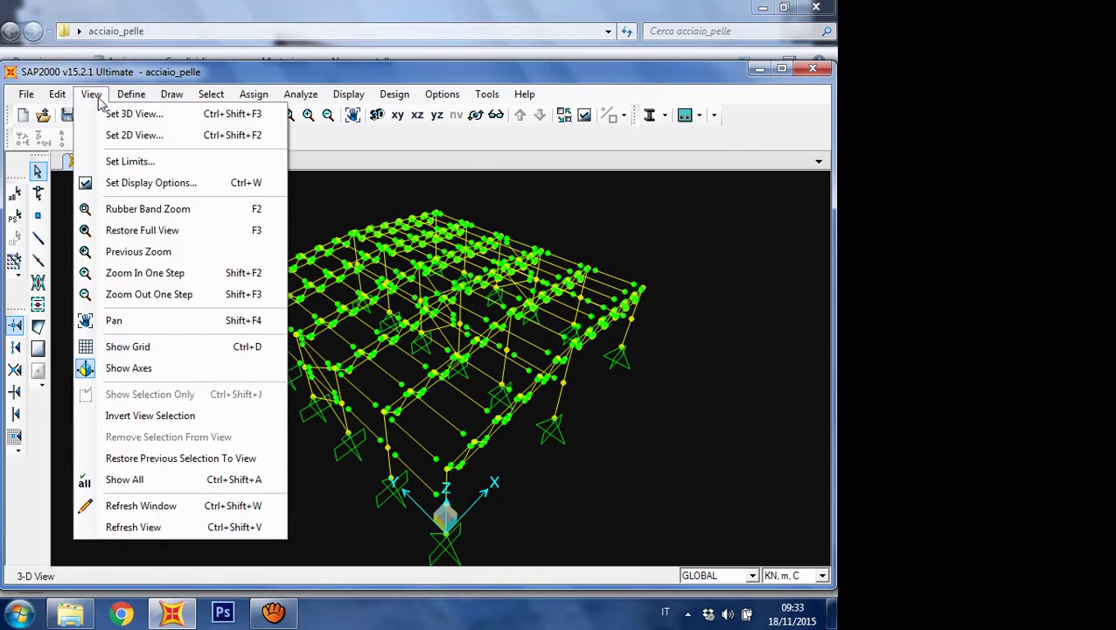
pyautogui.click(131, 114)
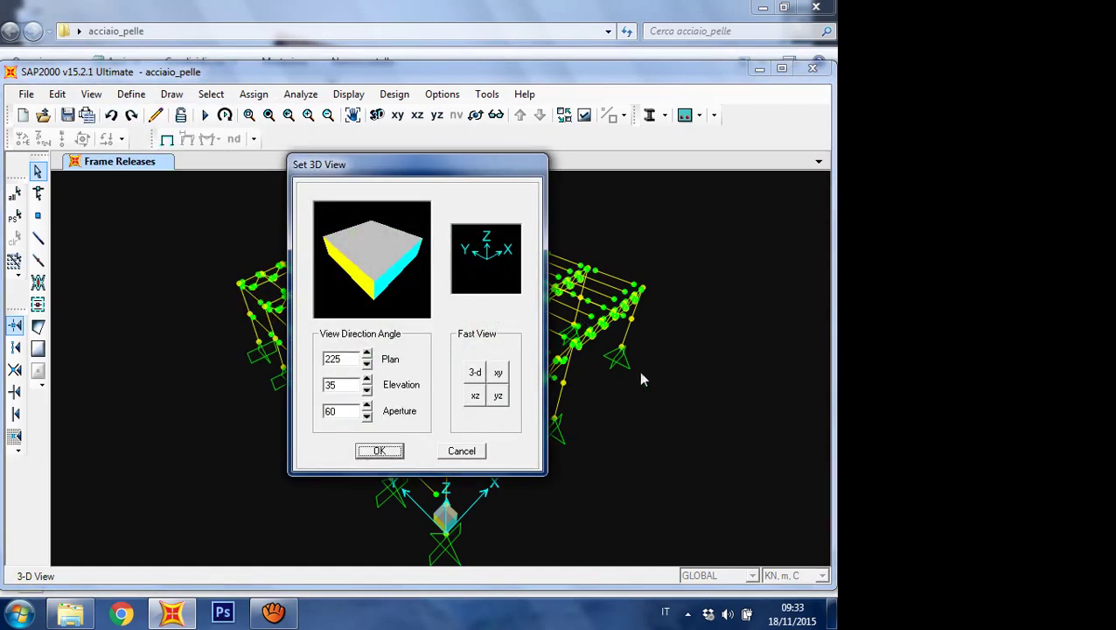
pyautogui.click(498, 383)
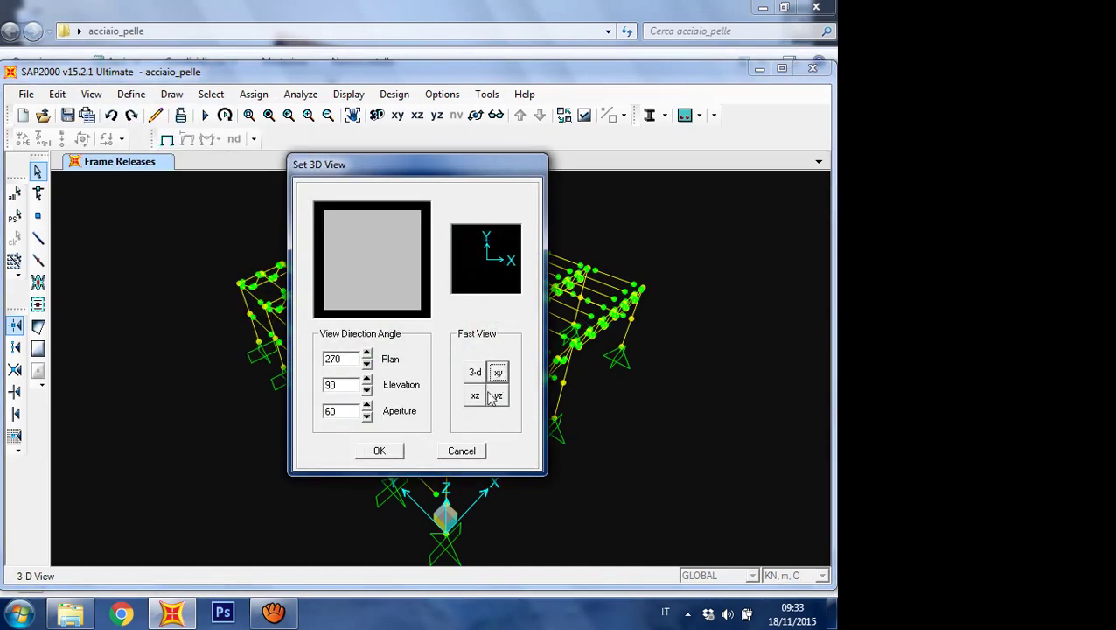
pyautogui.click(378, 453)
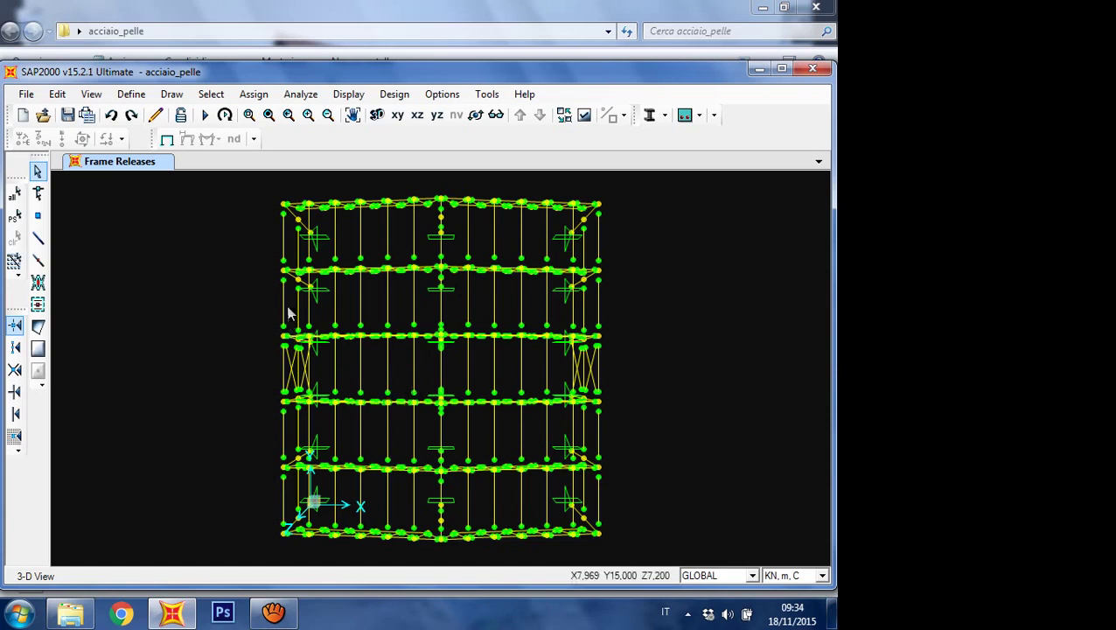
pyautogui.click(249, 115)
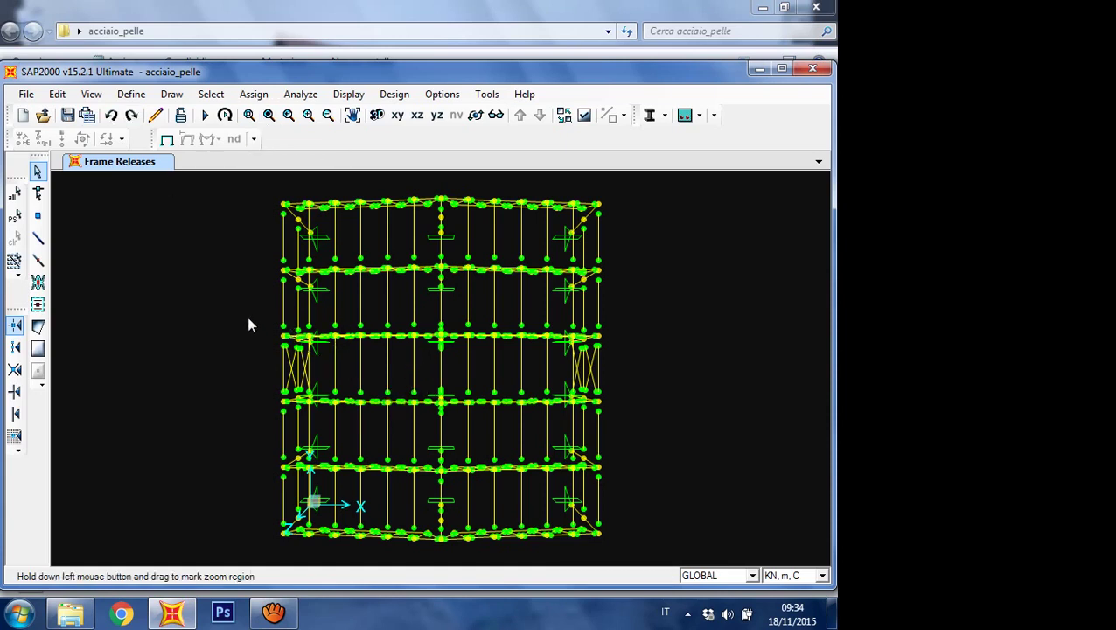
pyautogui.moveTo(253, 318); pyautogui.dragTo(630, 428)
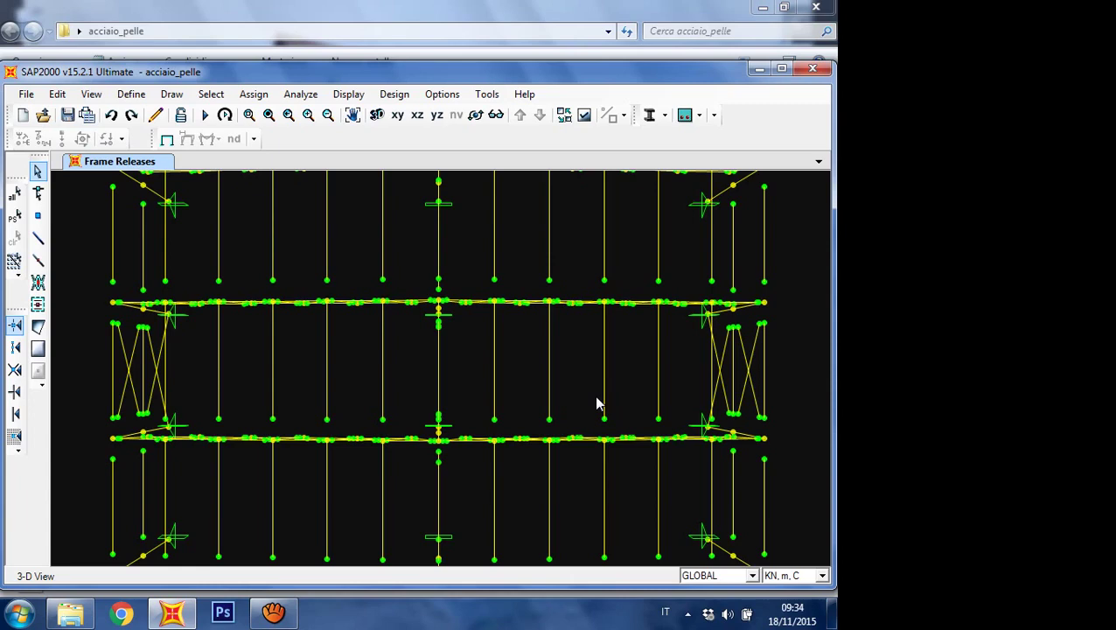
# Step: Show the plain undeformed model in place of the frame releases, with the bays around the central one in view
pyautogui.click(584, 116)
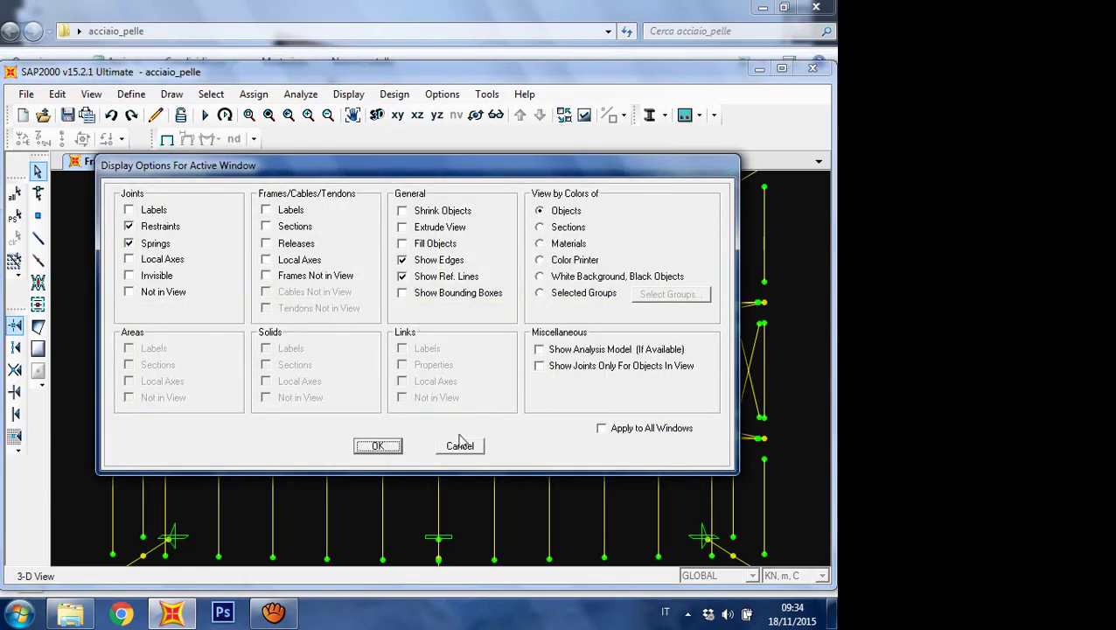
pyautogui.click(469, 448)
pyautogui.click(525, 94)
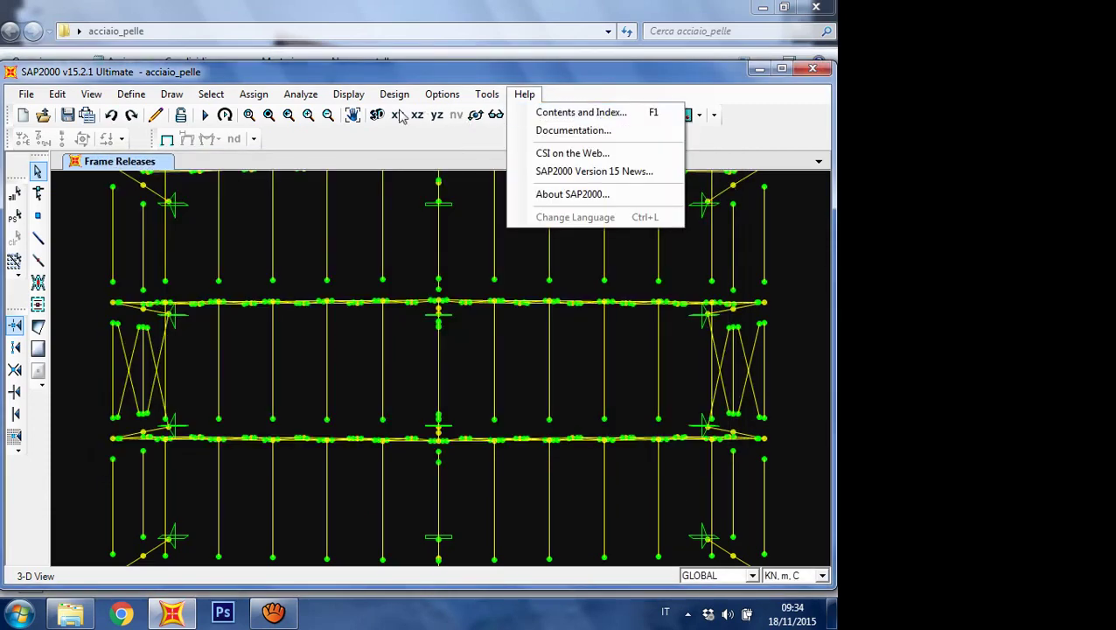
pyautogui.click(751, 145)
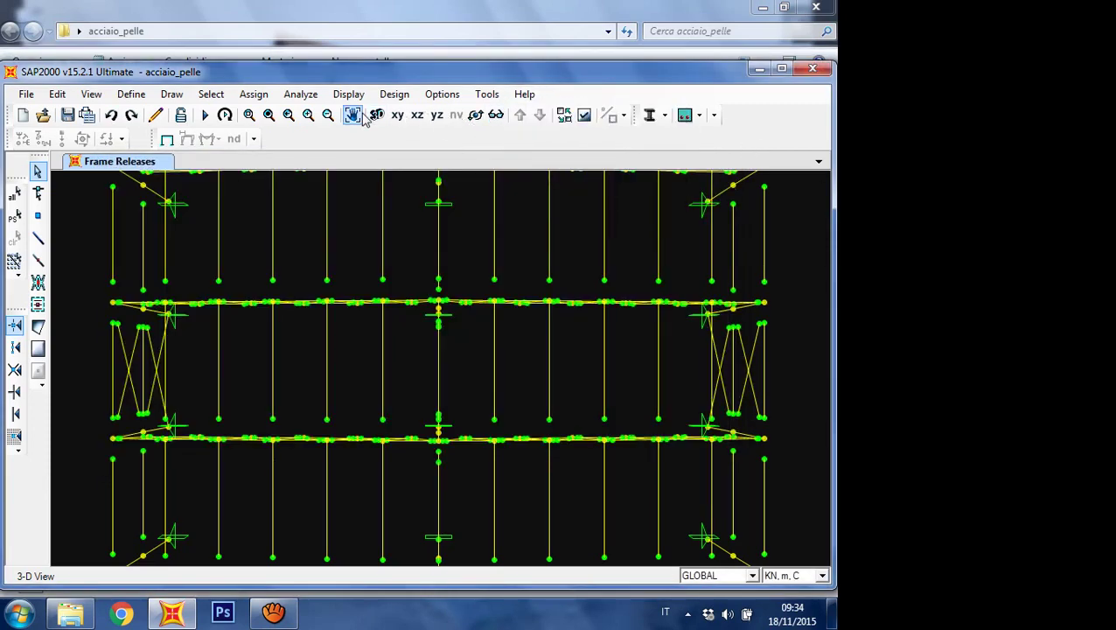
pyautogui.click(166, 139)
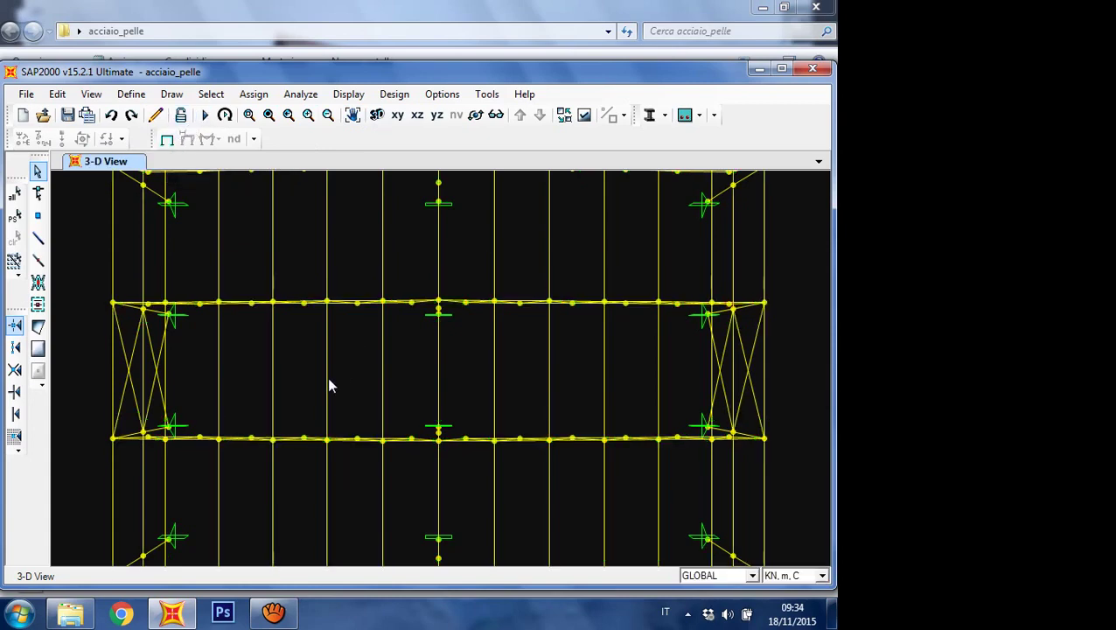
pyautogui.scroll(-2, 329, 386)
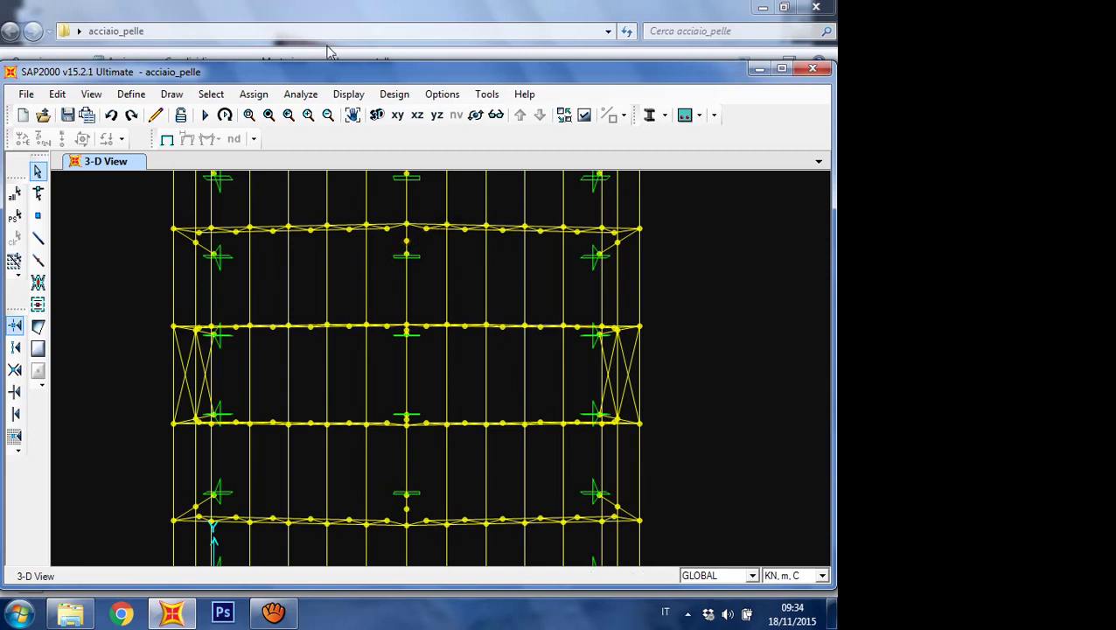
pyautogui.click(60, 95)
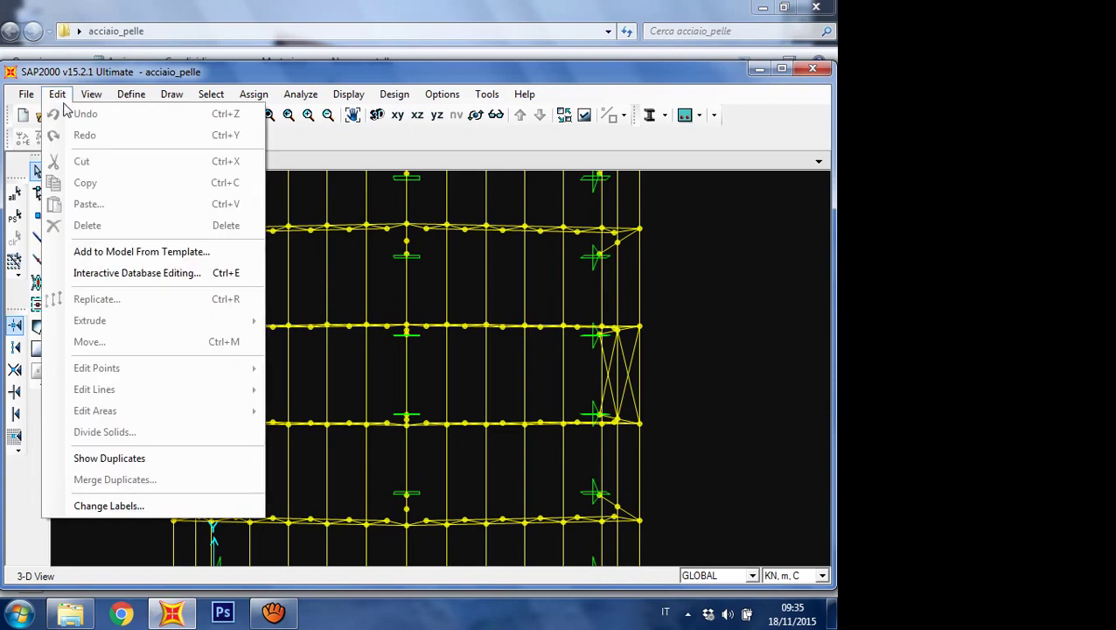
pyautogui.click(60, 95)
pyautogui.click(92, 94)
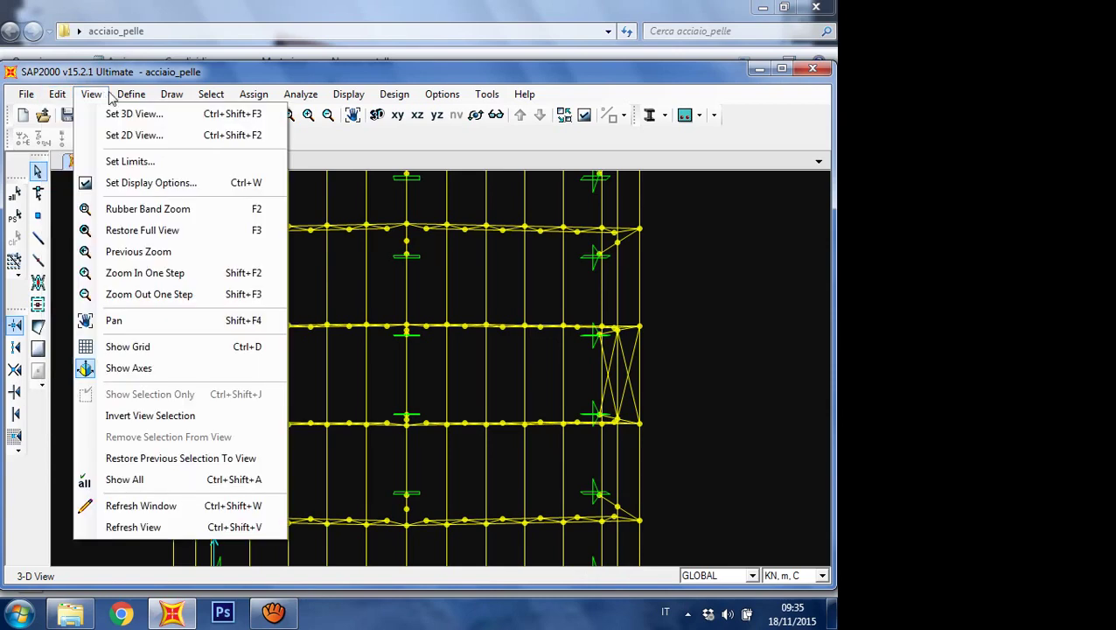
pyautogui.click(85, 95)
pyautogui.click(65, 98)
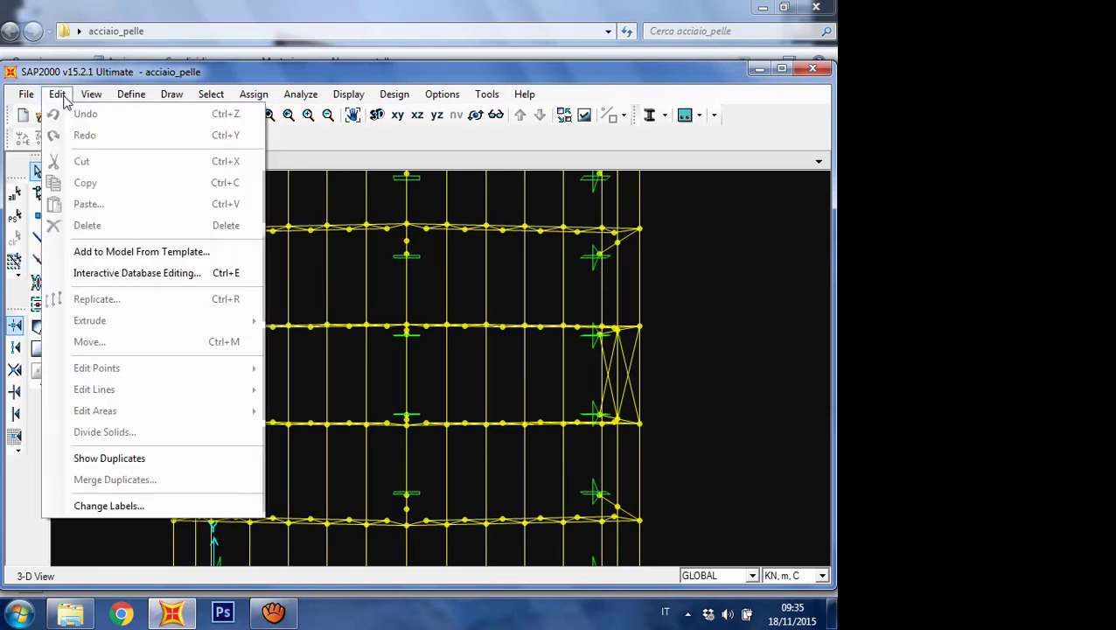
# Step: Start importing a new steel frame section of type Angle from the EURO.PRO property file
pyautogui.click(131, 94)
pyautogui.click(131, 95)
pyautogui.click(131, 95)
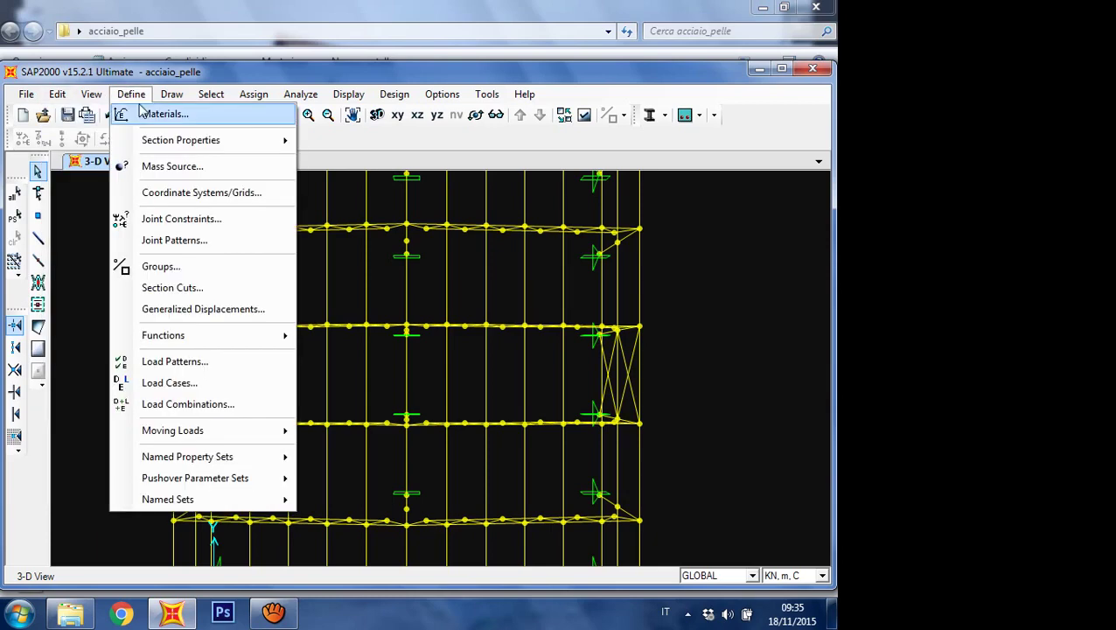
pyautogui.moveTo(227, 144)
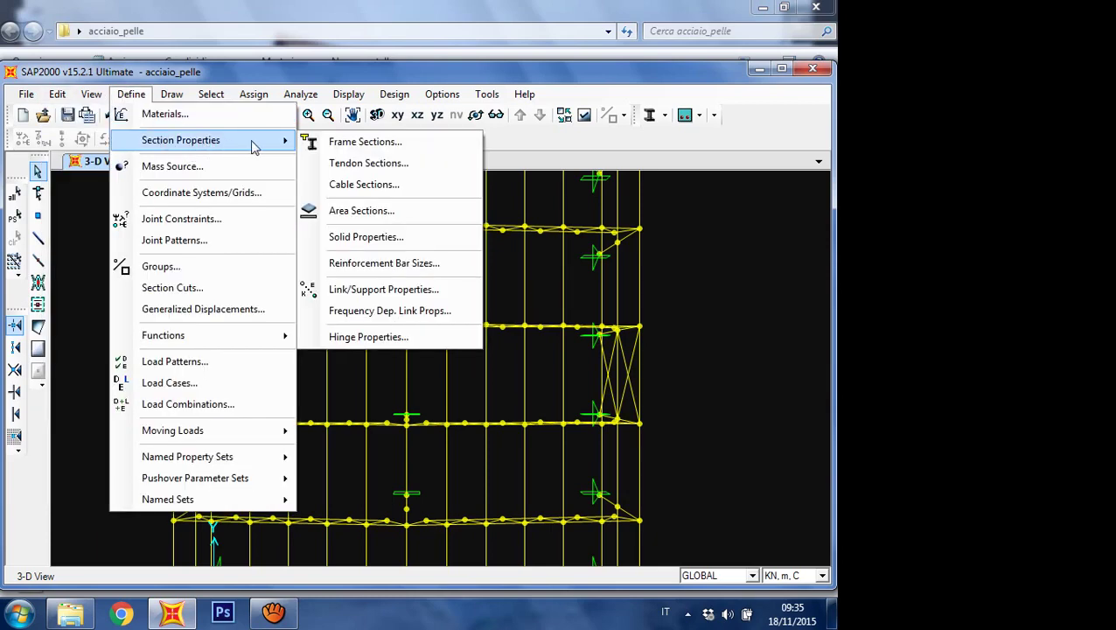
pyautogui.click(338, 147)
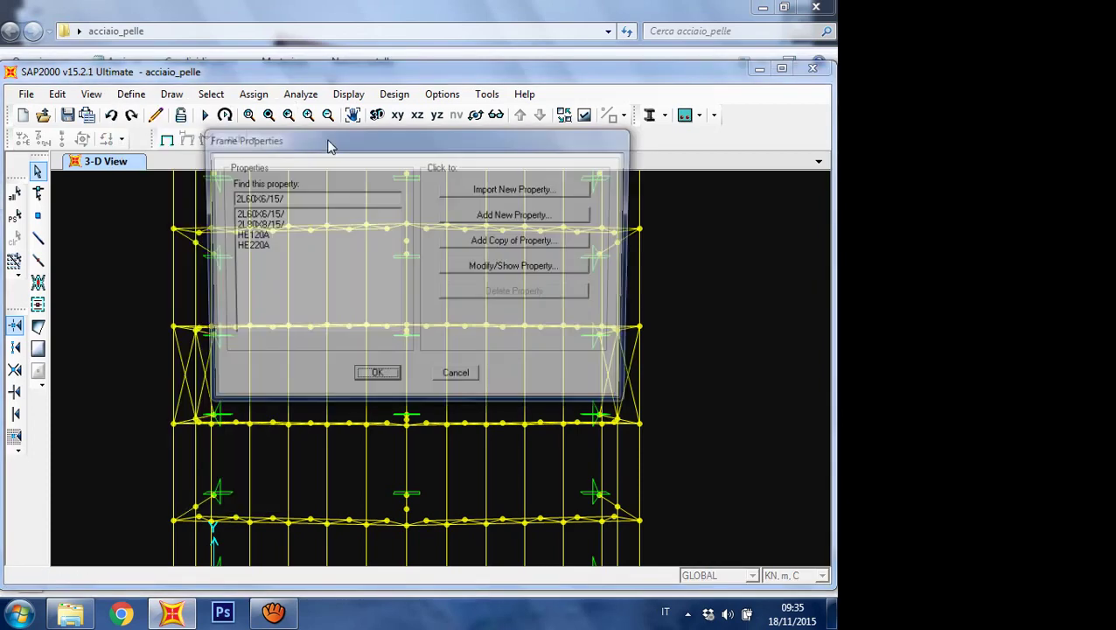
pyautogui.click(496, 189)
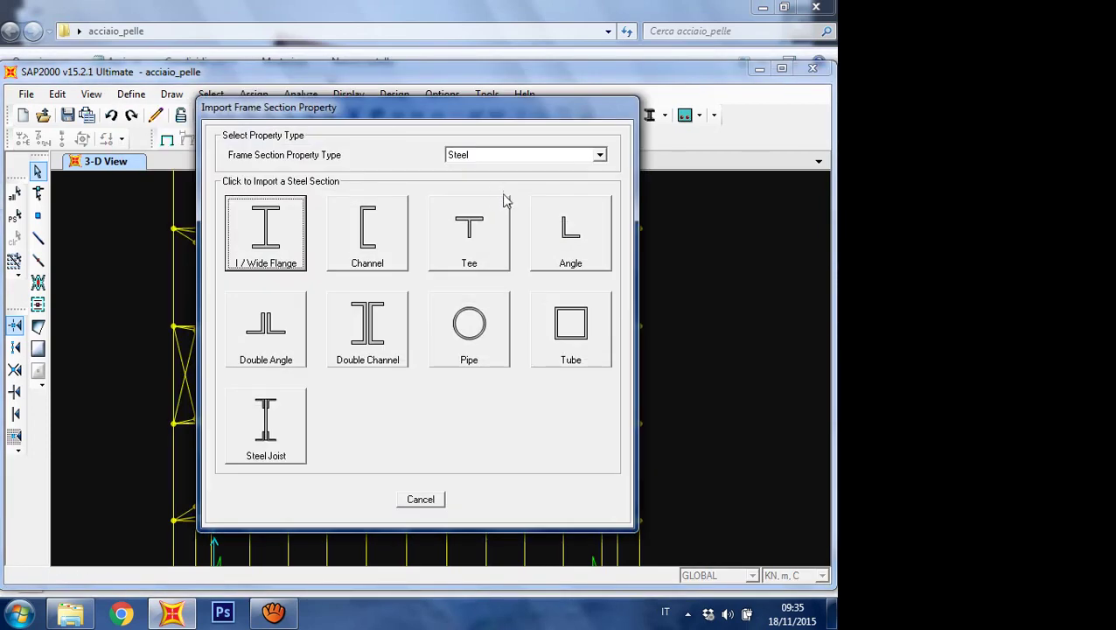
pyautogui.click(584, 238)
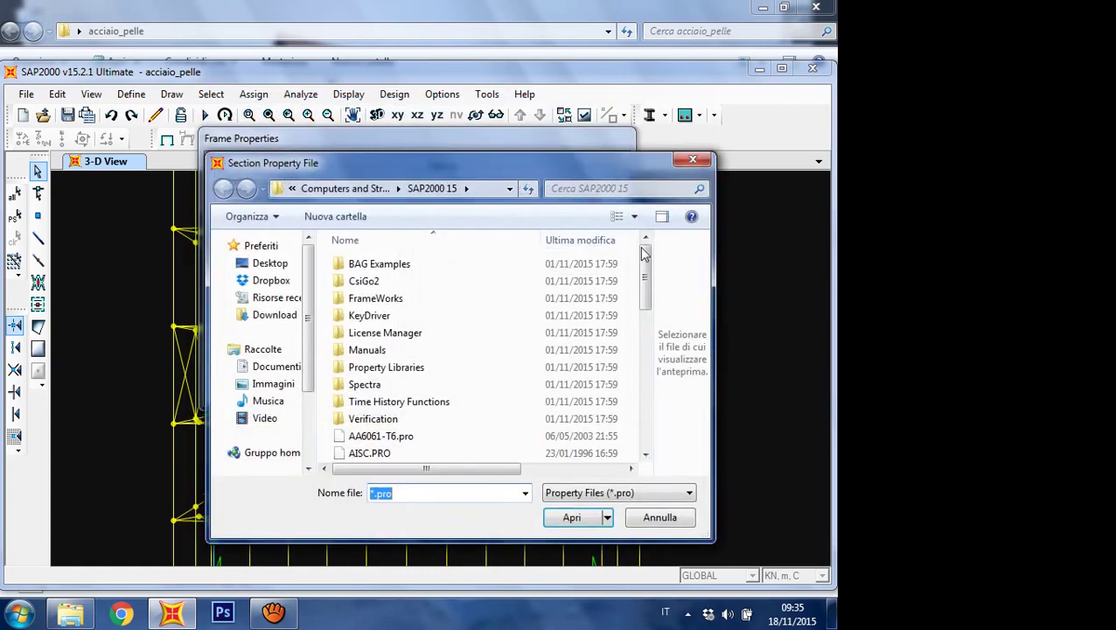
pyautogui.moveTo(644, 253); pyautogui.dragTo(626, 378)
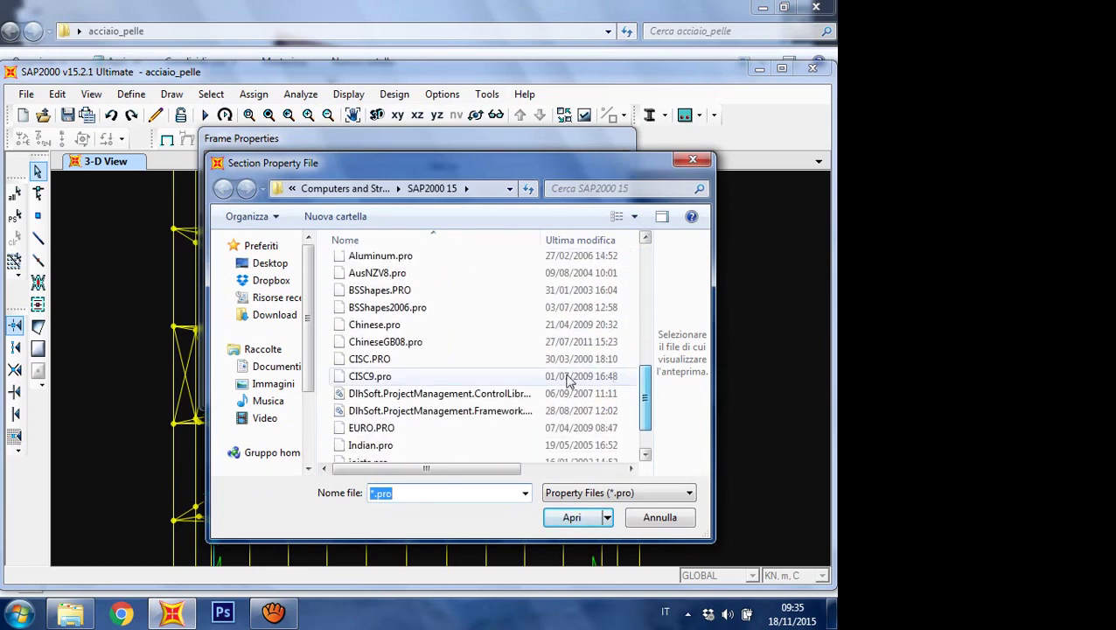
pyautogui.click(417, 429)
pyautogui.click(560, 521)
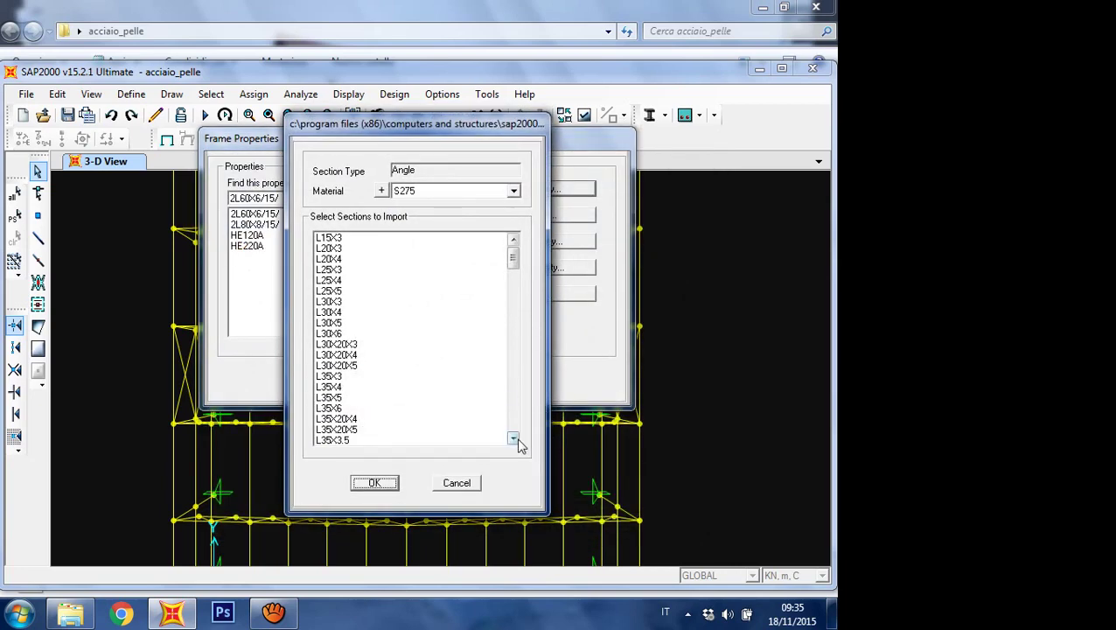
# Step: Import the L60X6 angle in S275 material and accept the updated frame properties
pyautogui.moveTo(517, 440); pyautogui.dragTo(514, 439)
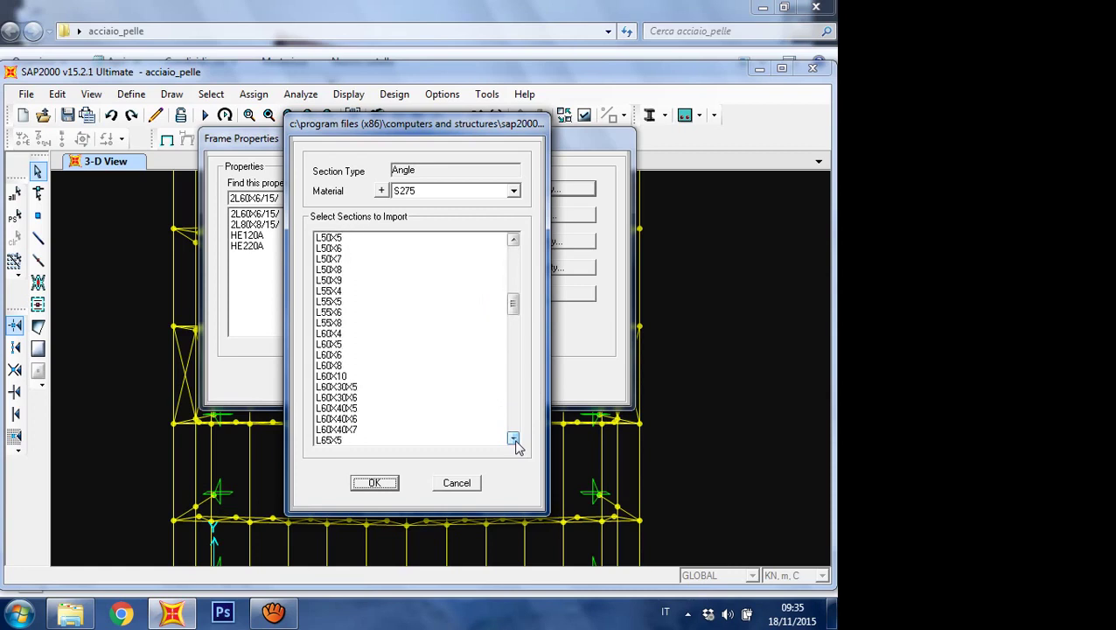
pyautogui.click(334, 357)
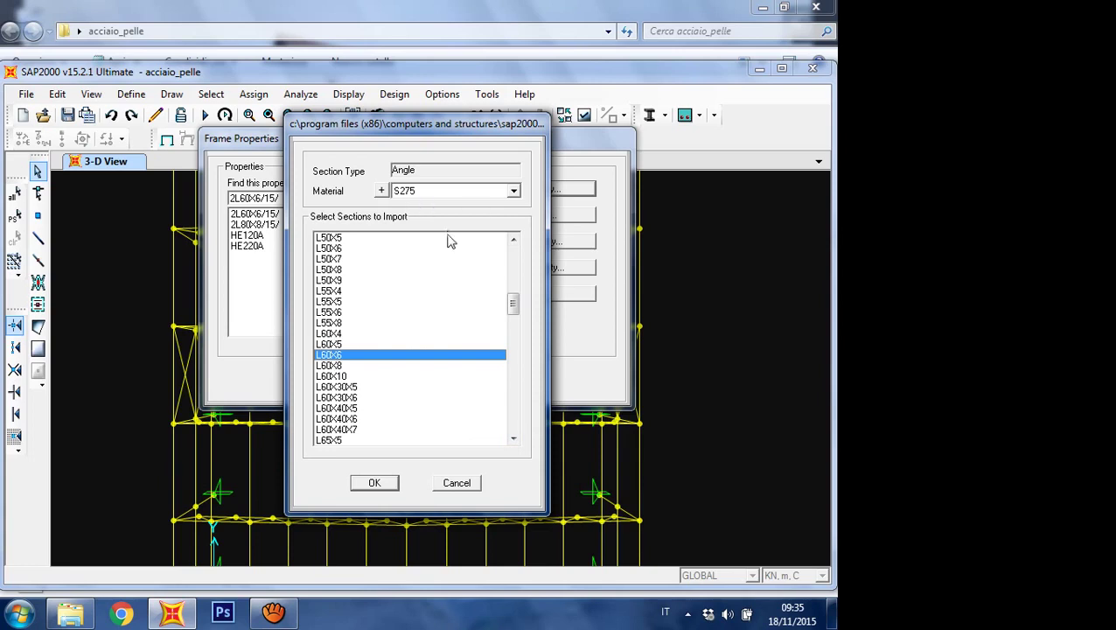
pyautogui.click(374, 483)
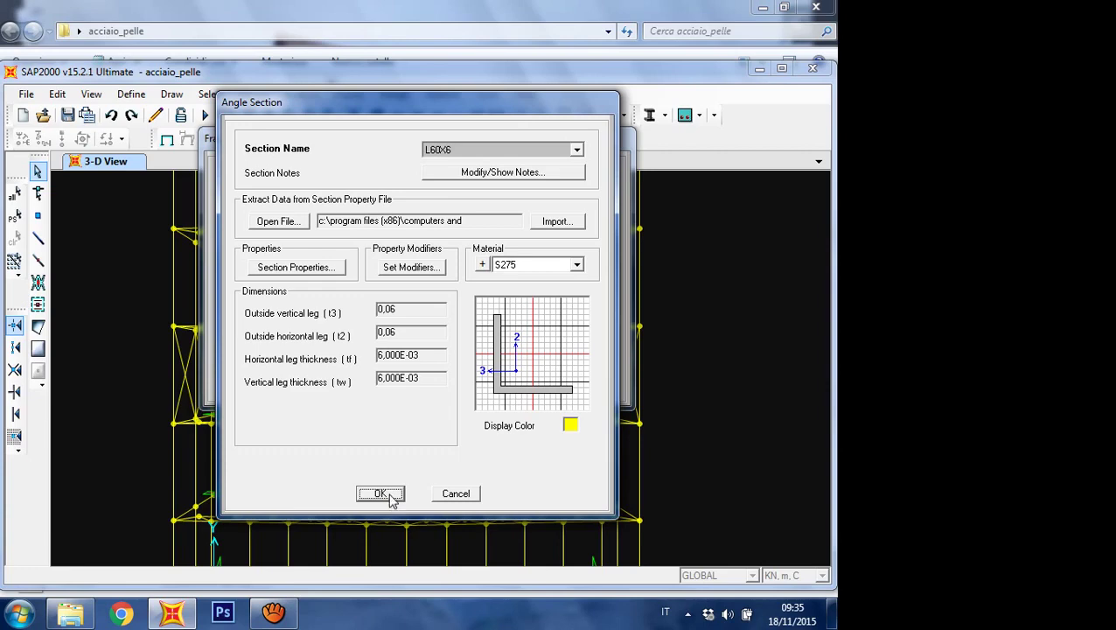
pyautogui.click(390, 497)
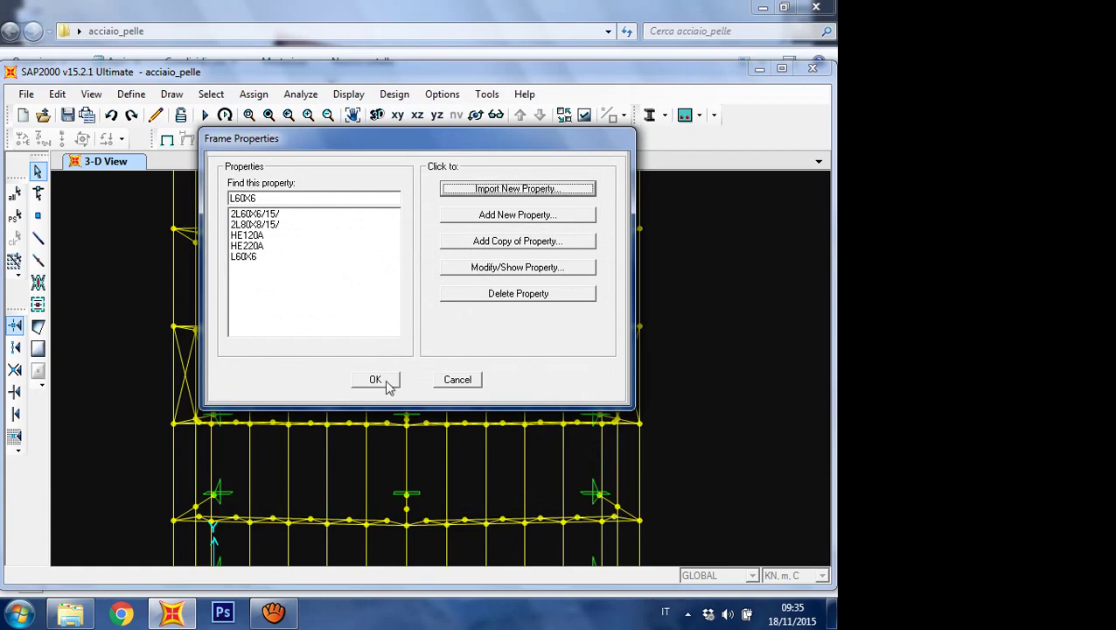
pyautogui.click(377, 380)
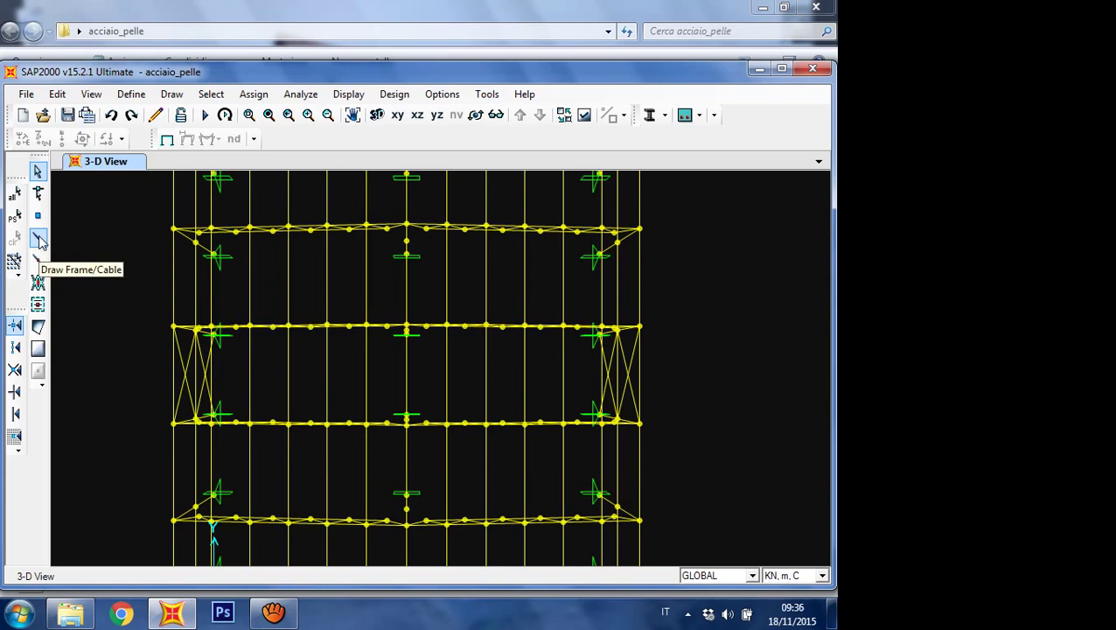
# Step: Draw pinned L60X6 frames as a six-diagonal zigzag across the central roof bay, starting and ending at the outer joints of the Y=10 truss
pyautogui.click(37, 238)
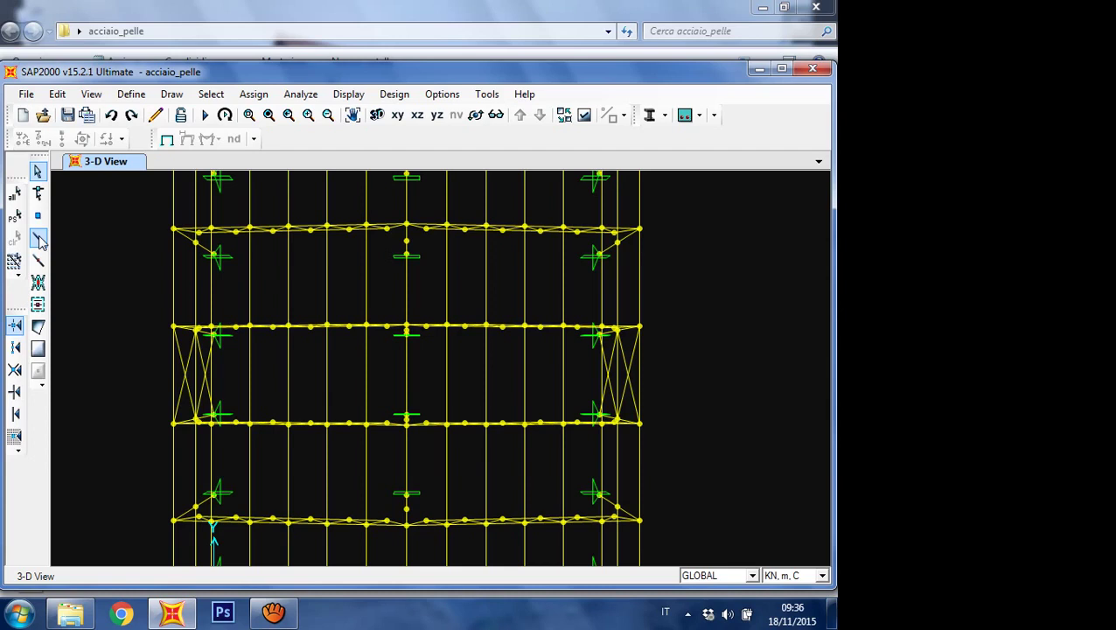
pyautogui.click(37, 239)
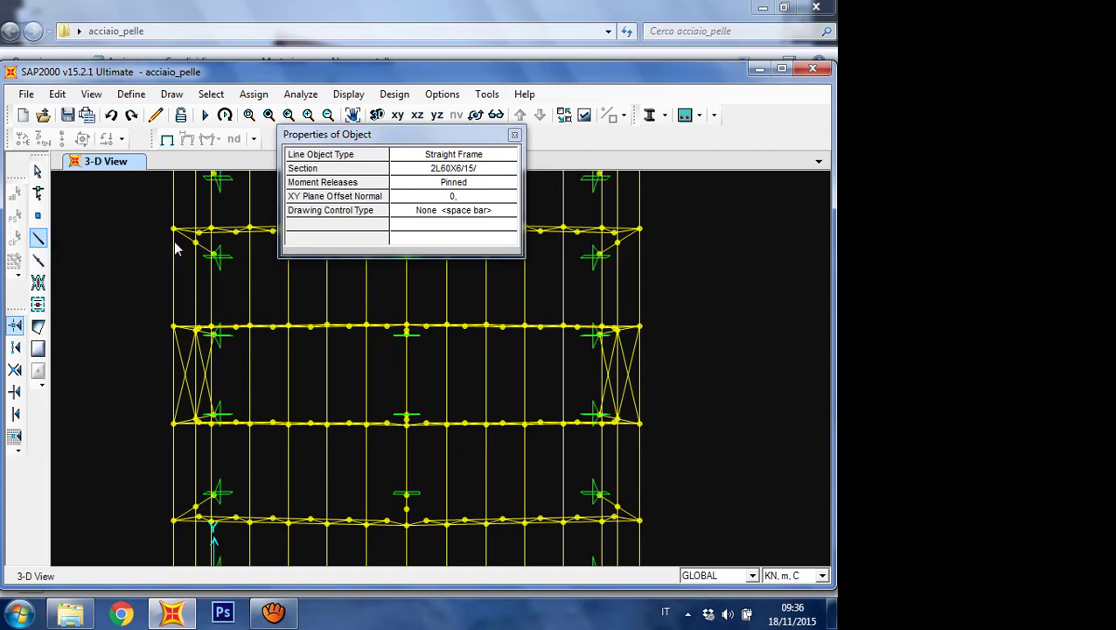
pyautogui.click(494, 170)
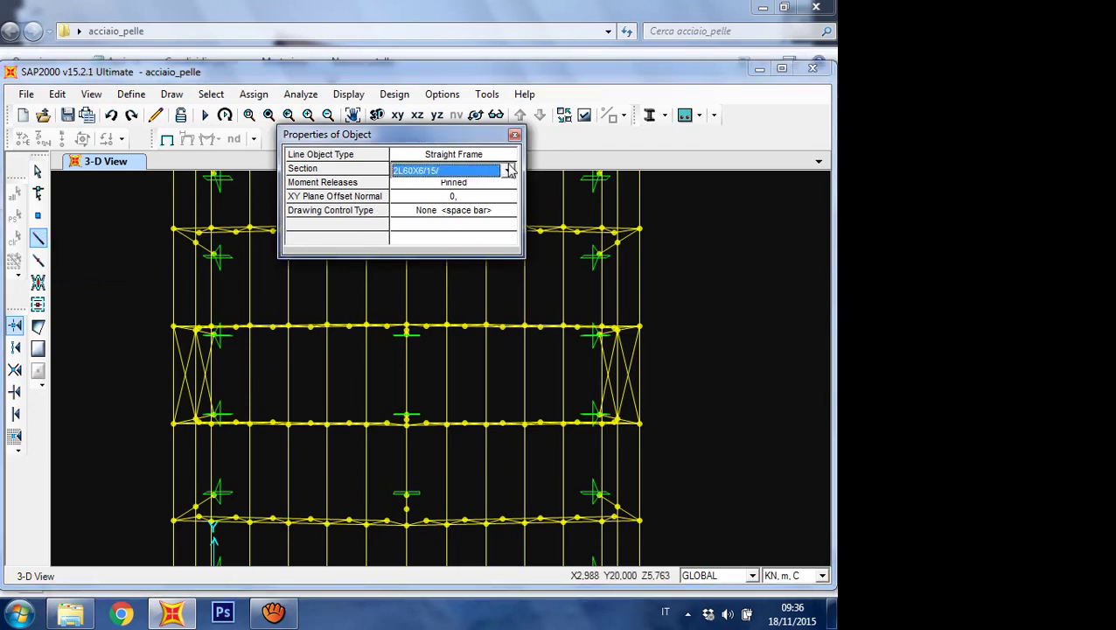
pyautogui.click(510, 170)
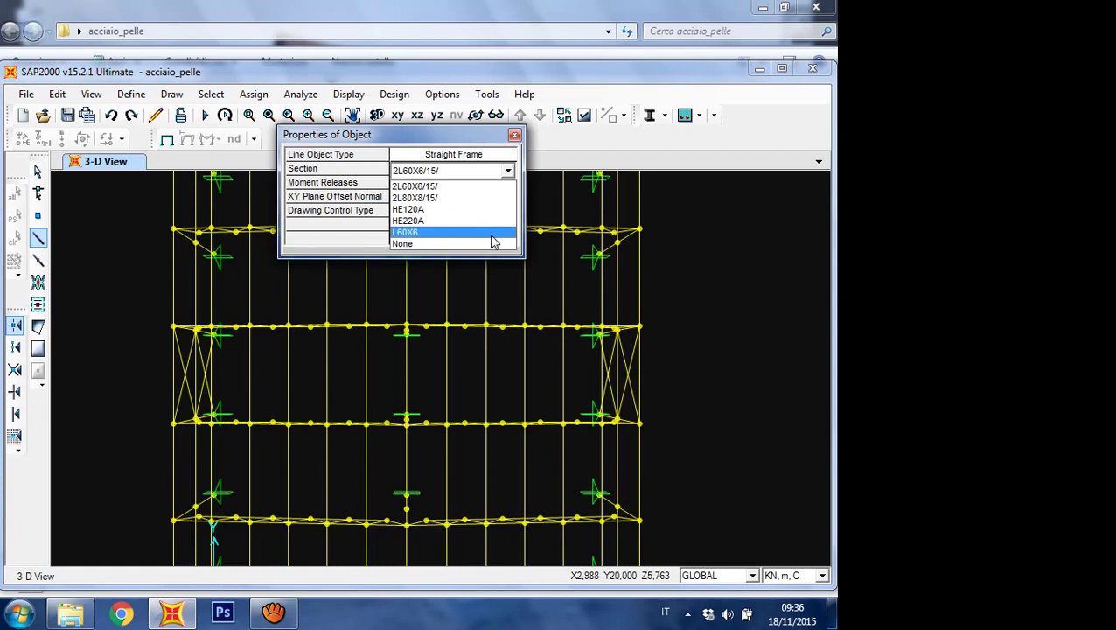
pyautogui.click(493, 232)
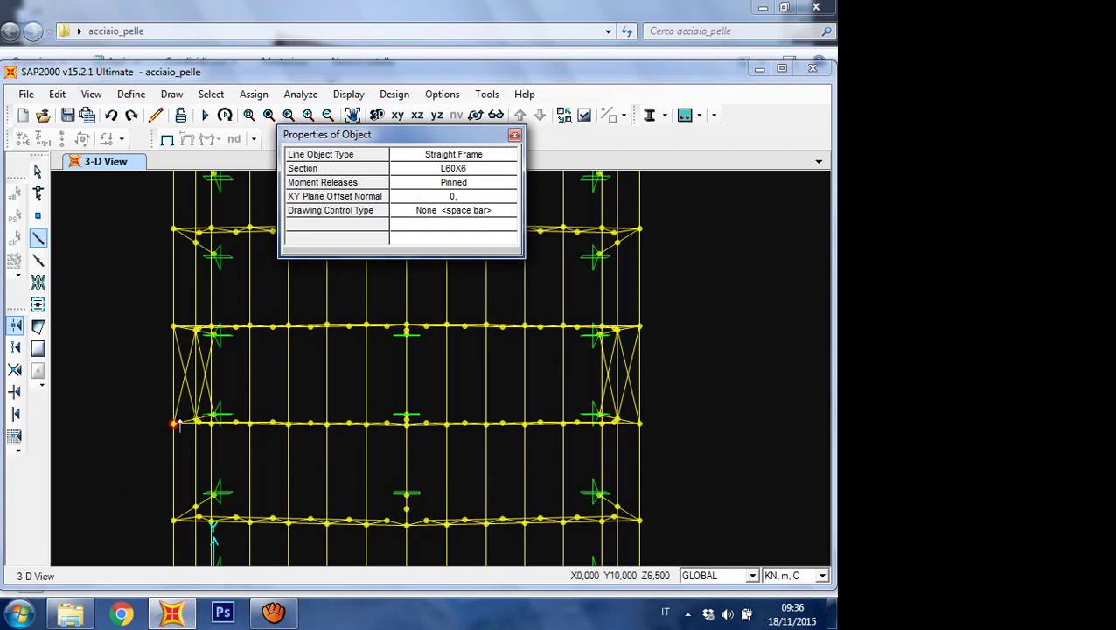
pyautogui.click(173, 424)
pyautogui.click(250, 327)
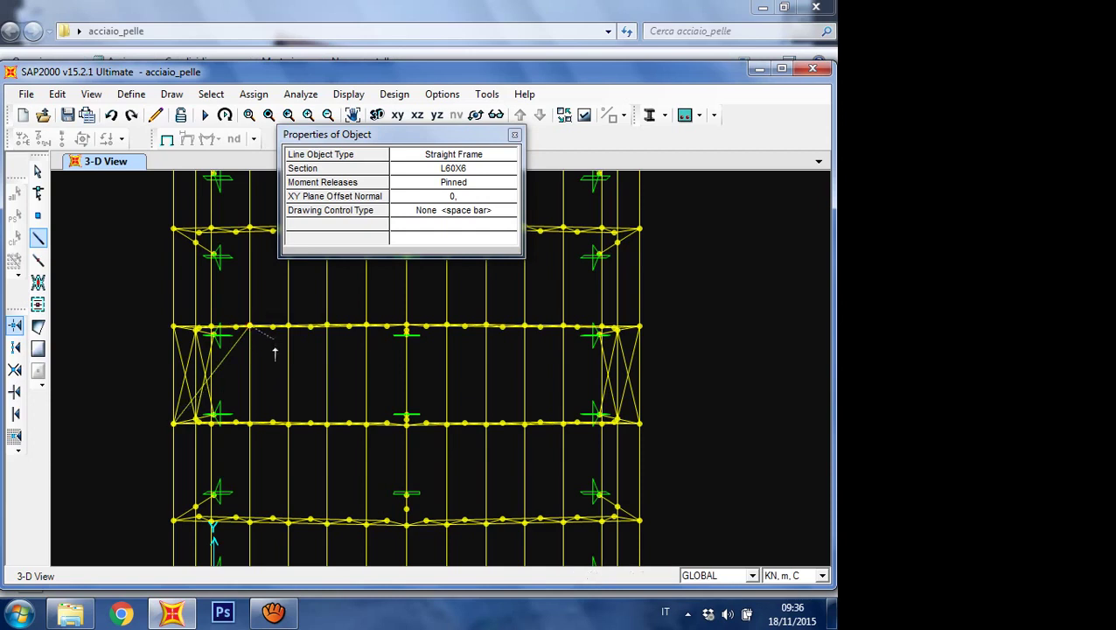
pyautogui.click(327, 424)
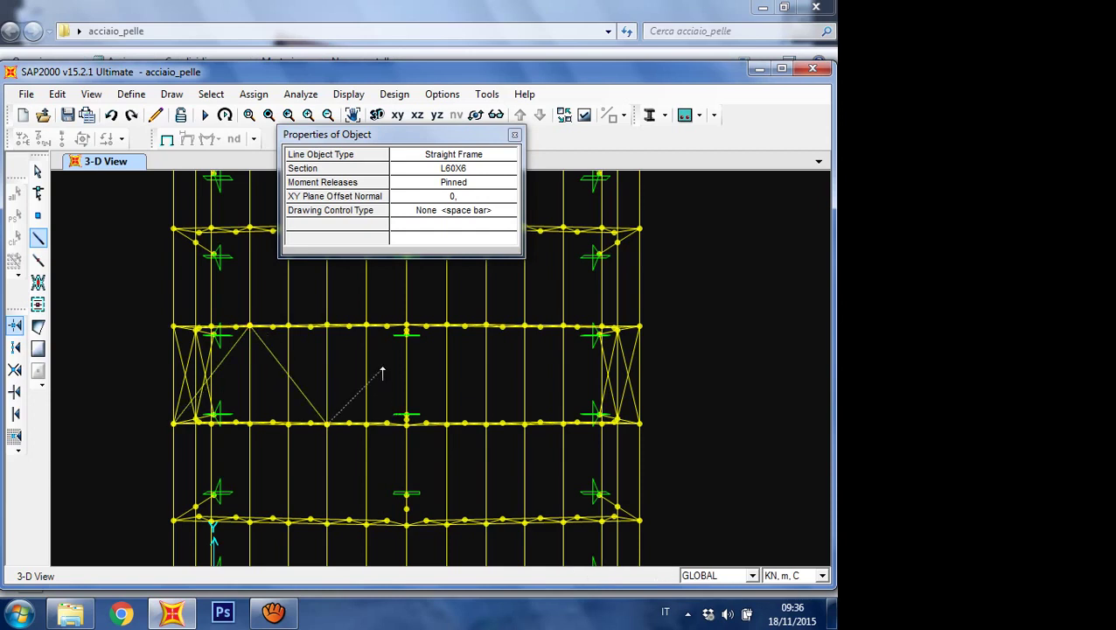
pyautogui.click(407, 327)
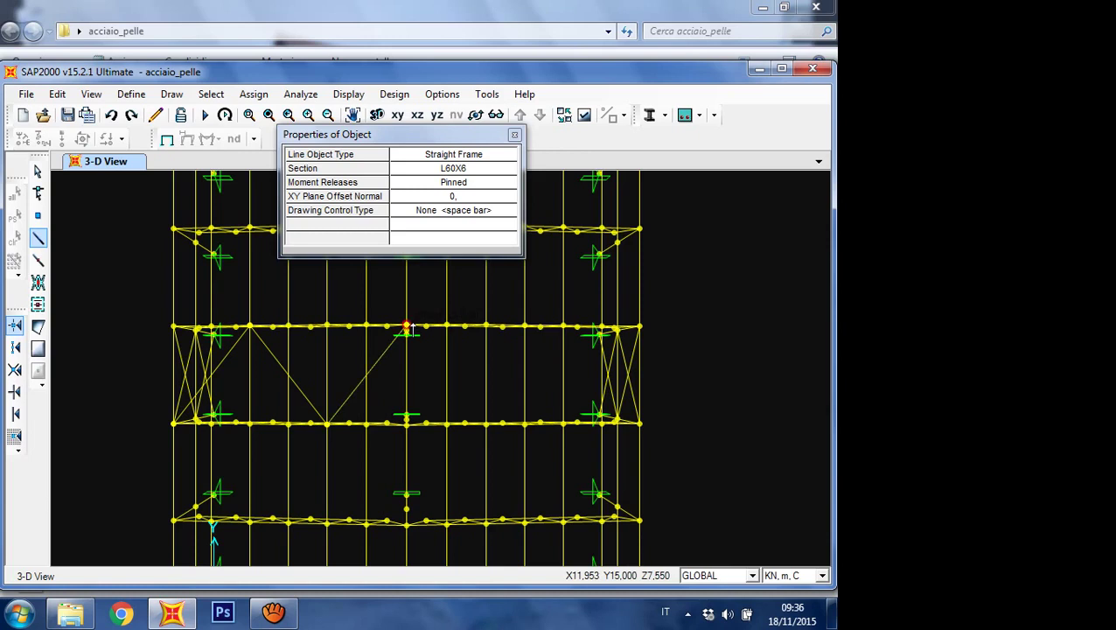
pyautogui.click(487, 425)
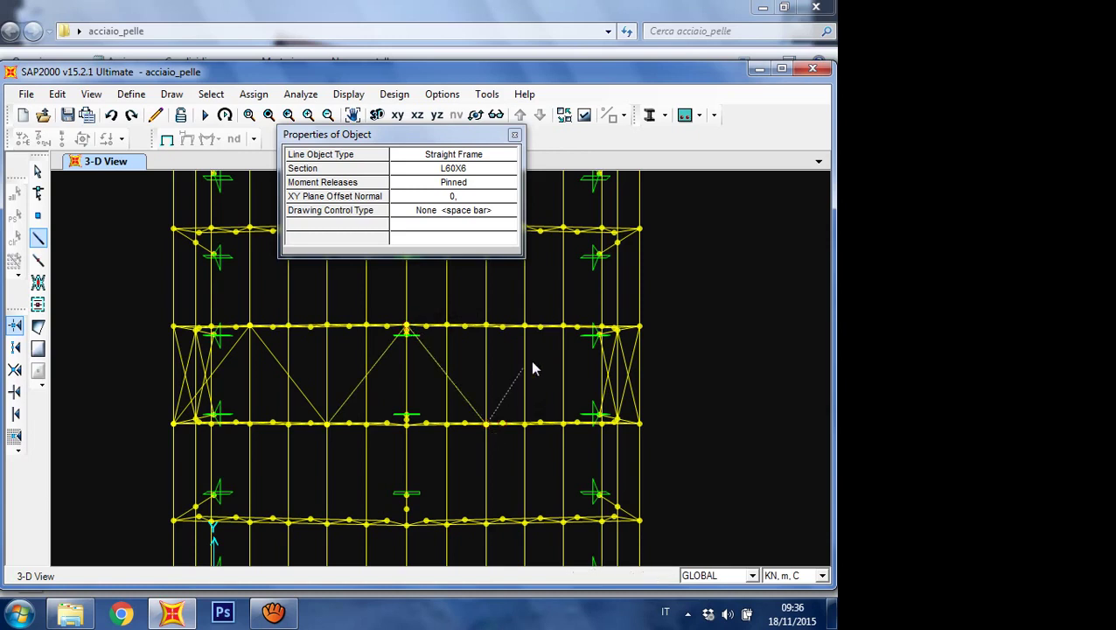
pyautogui.click(564, 327)
pyautogui.click(639, 424)
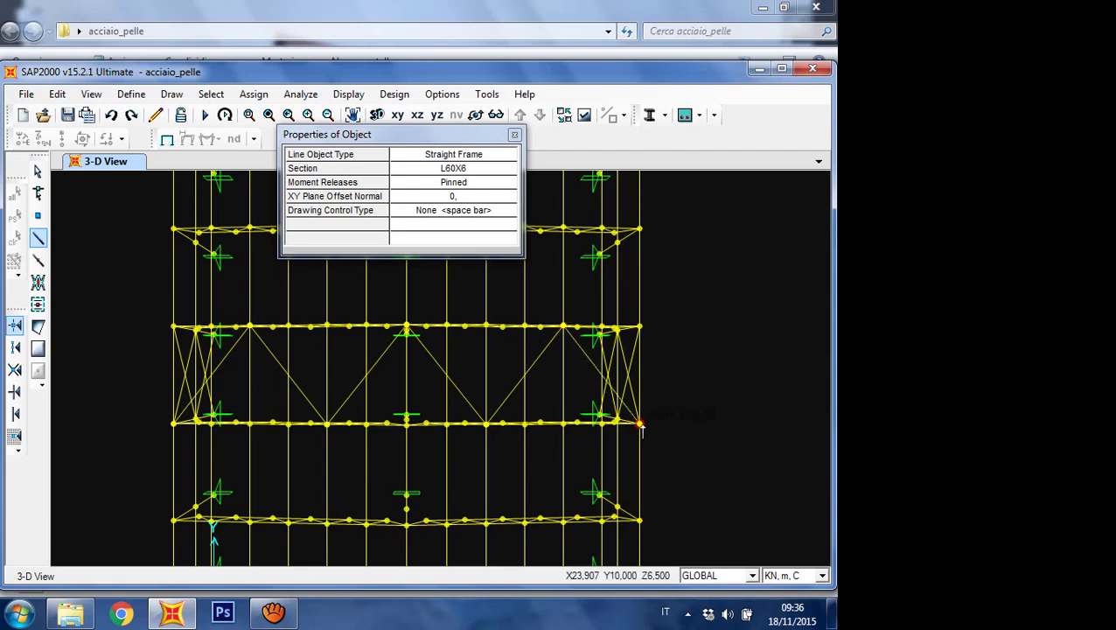
pyautogui.press('Escape')
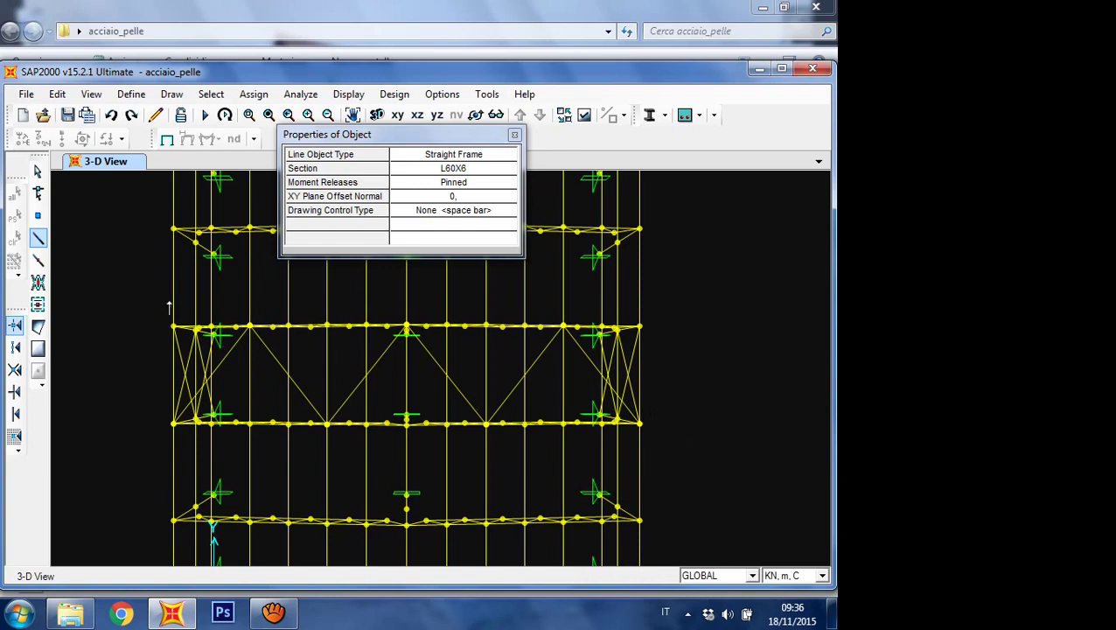
# Step: Draw the opposite L60X6 zigzag from outer joint to outer joint of the Y=15 truss, completing the roof X-bracing
pyautogui.click(174, 327)
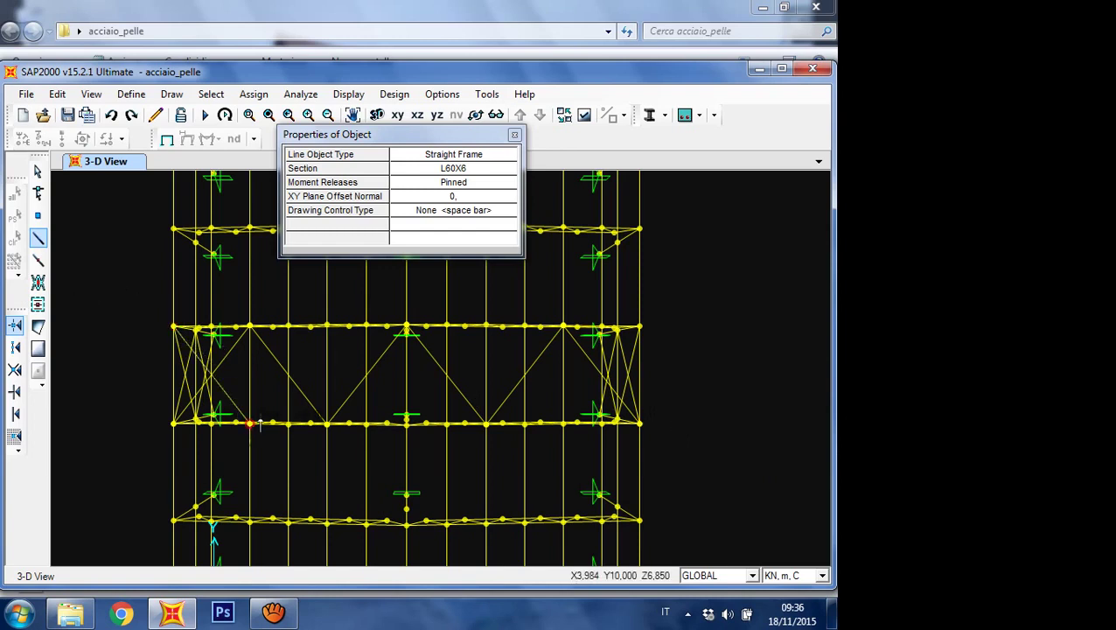
pyautogui.click(327, 328)
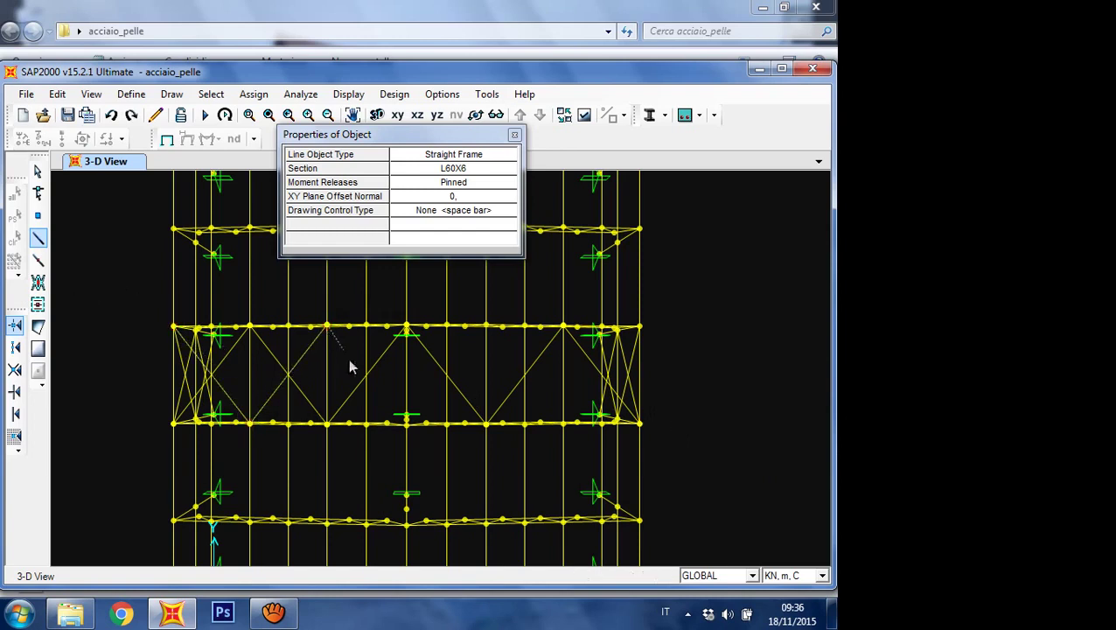
pyautogui.click(406, 424)
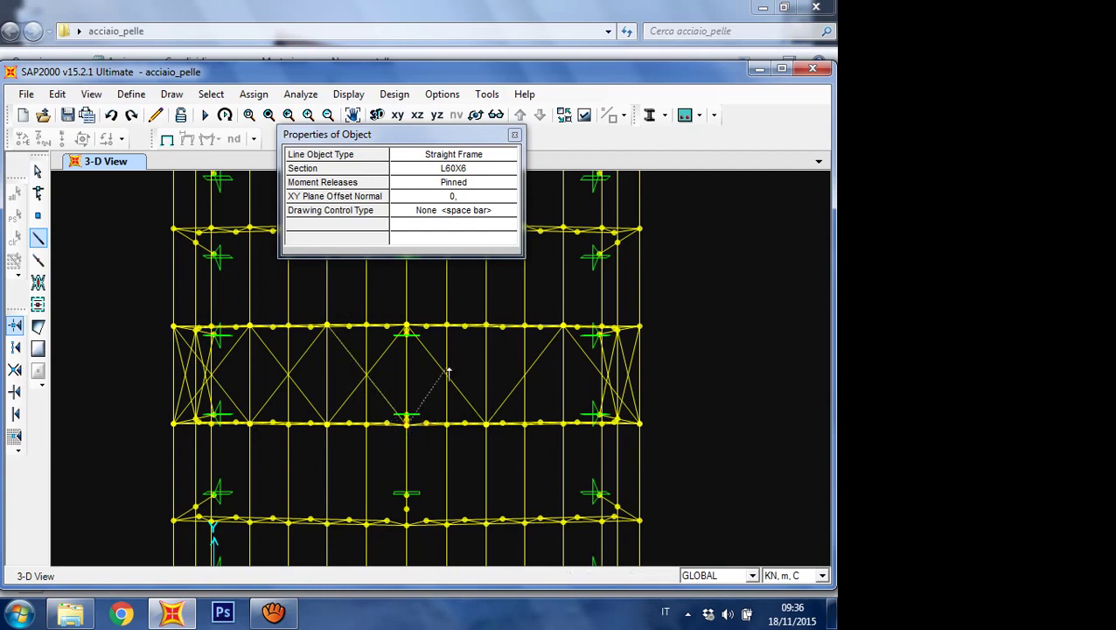
pyautogui.click(487, 328)
pyautogui.click(565, 423)
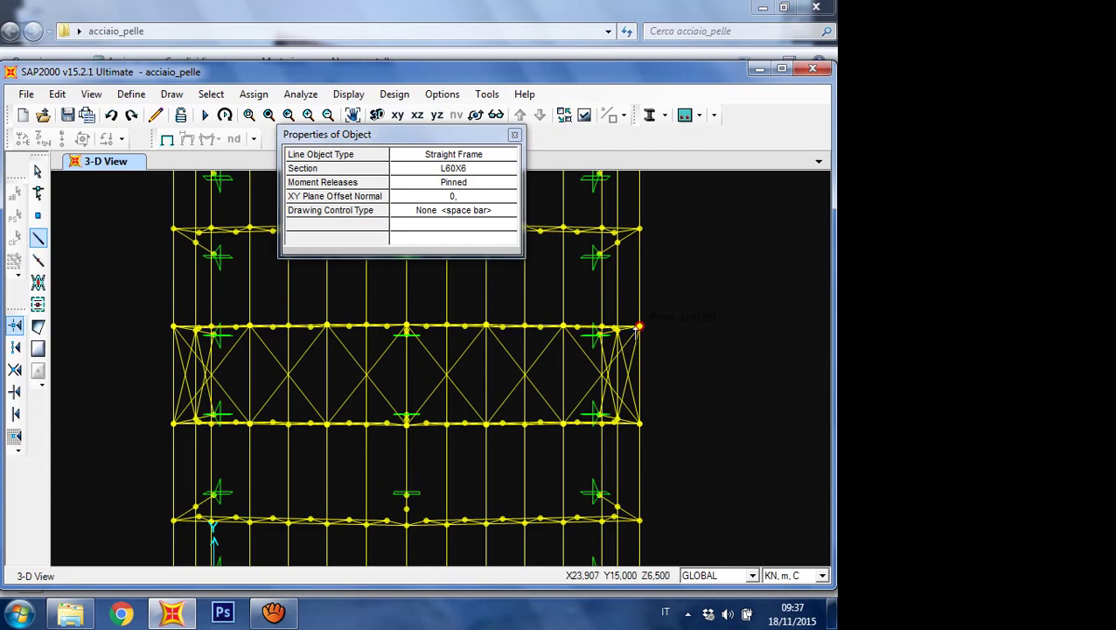
pyautogui.press('Escape')
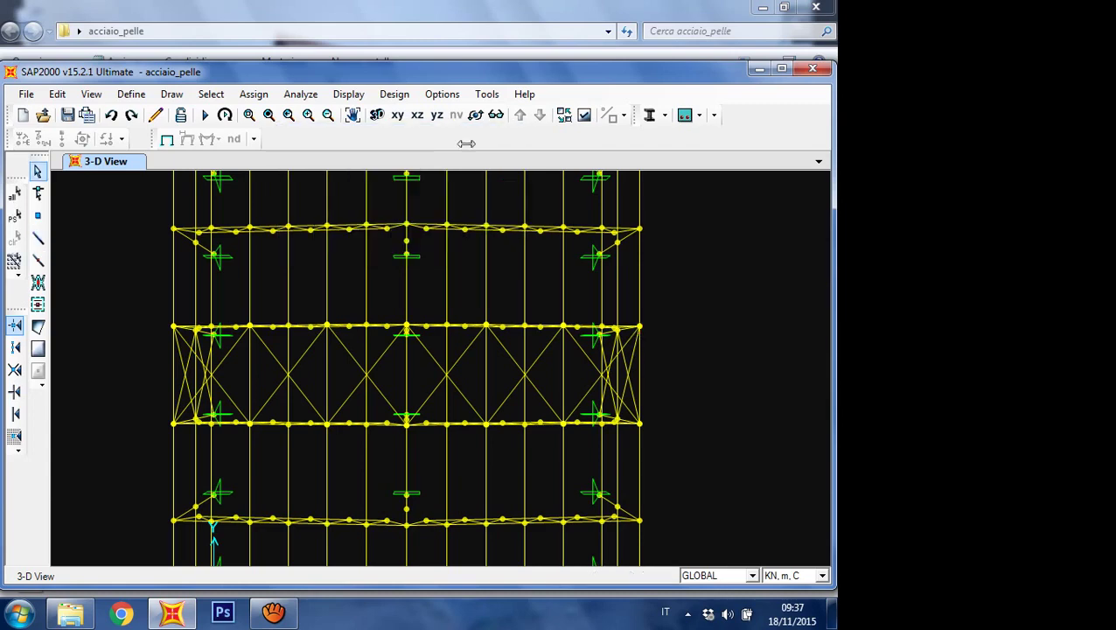
# Step: Examine the whole model in 3D and the truss frame in the X-Z plane at Y = 5
pyautogui.click(380, 121)
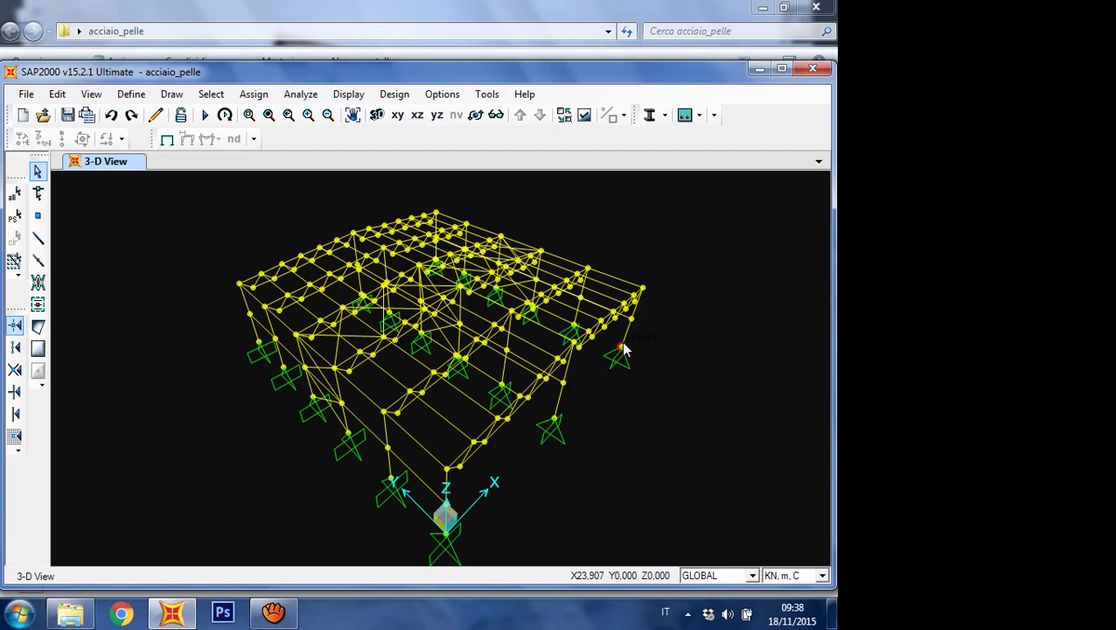
pyautogui.click(91, 94)
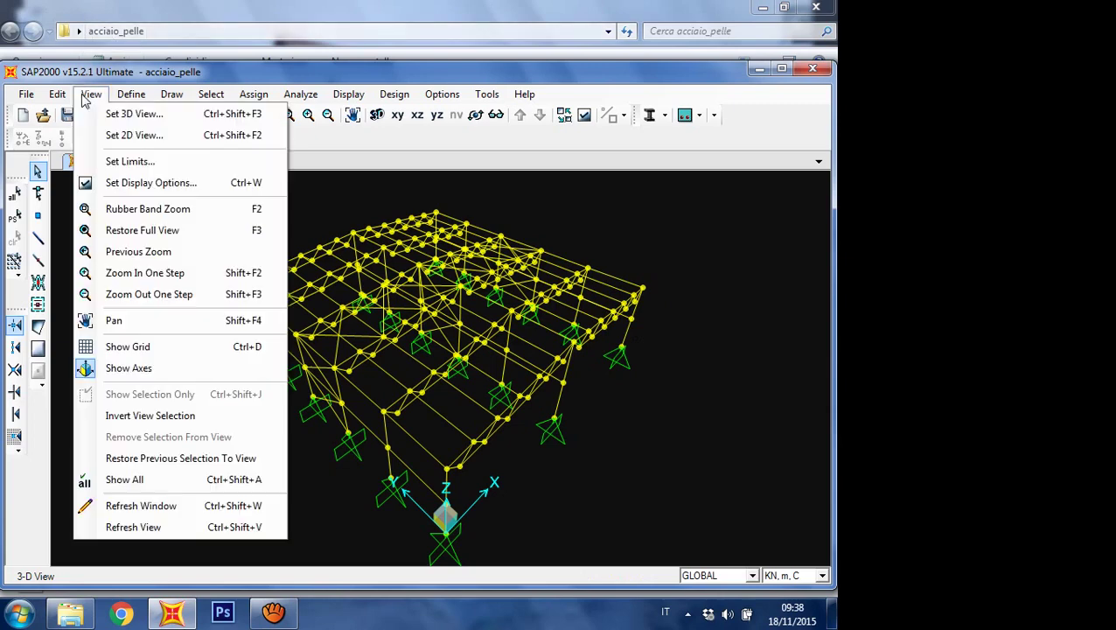
pyautogui.click(131, 134)
pyautogui.click(343, 355)
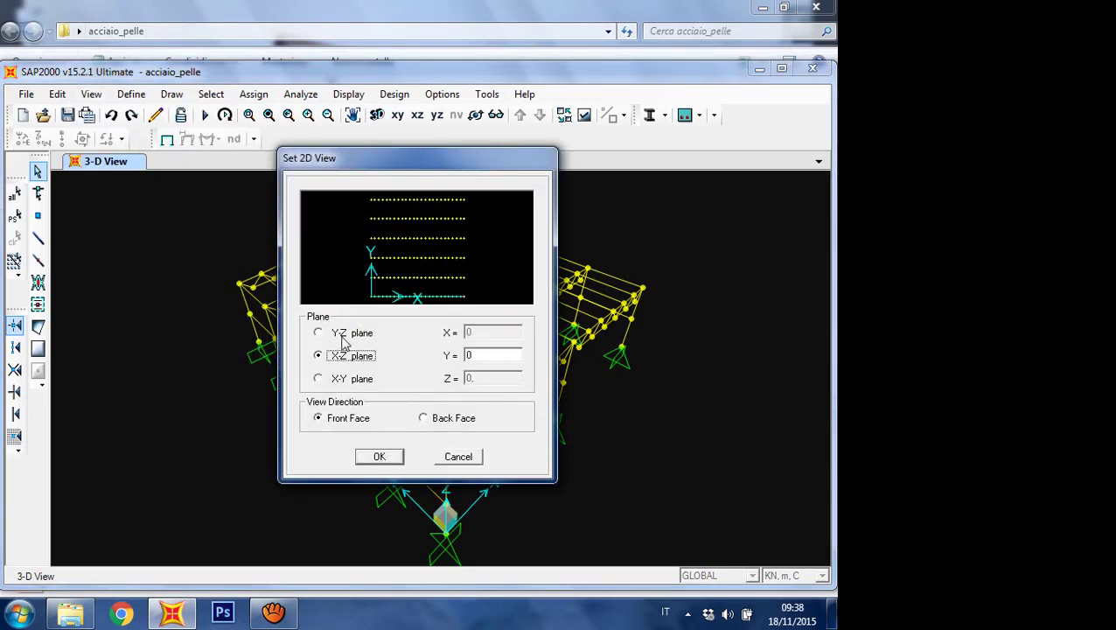
pyautogui.press('Tab')
pyautogui.write('5')
pyautogui.click(380, 457)
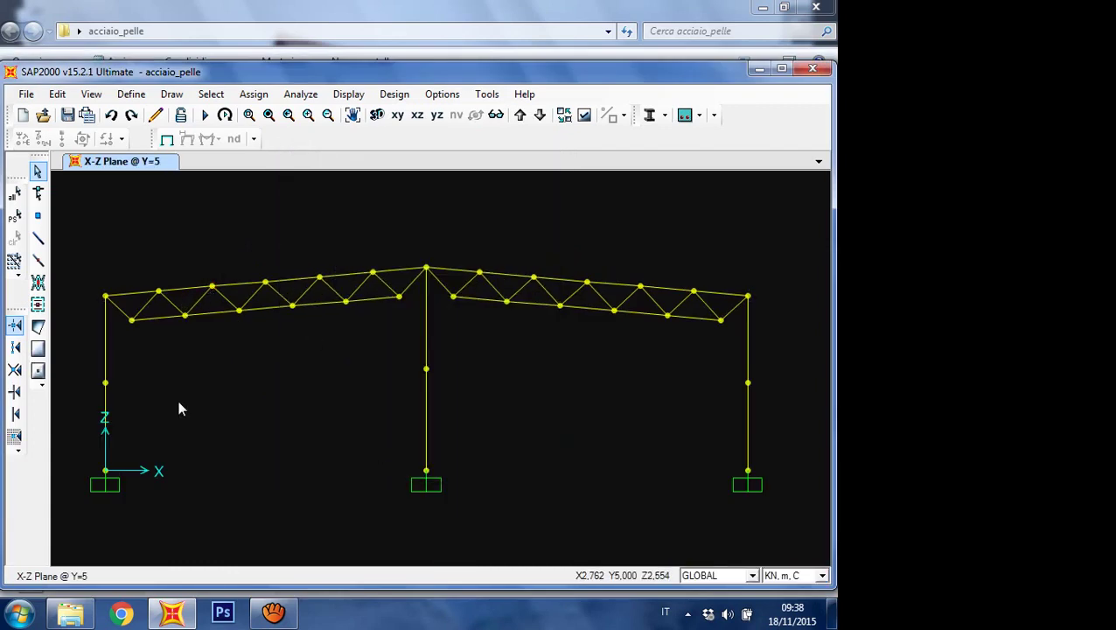
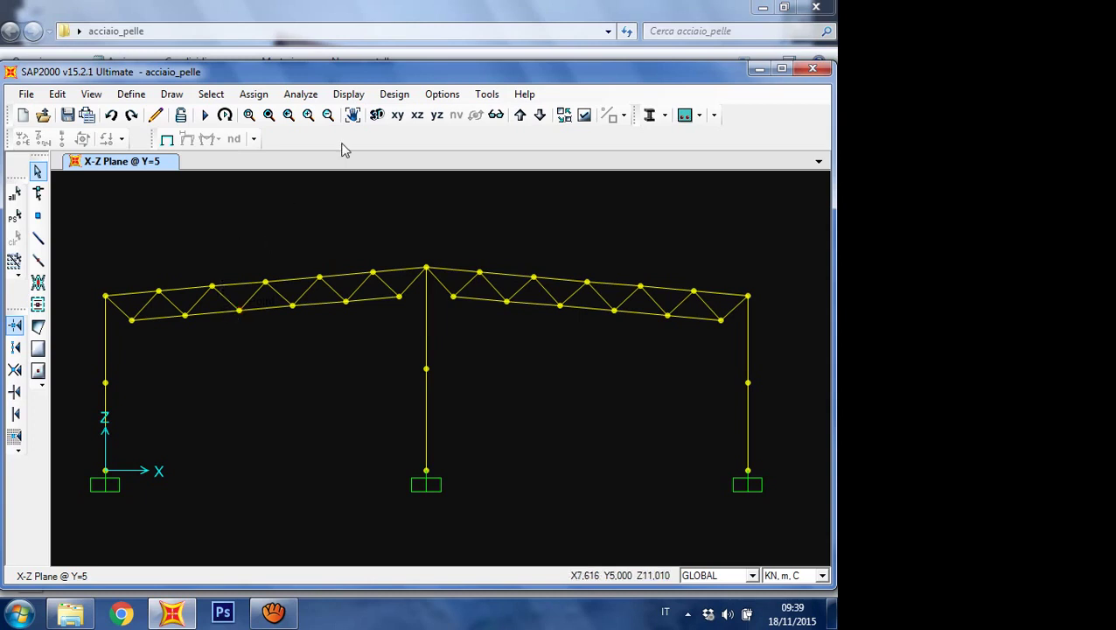
# Step: In the 3D view, select all frames with sections 2L60X6/15/ and 2L80X8/15/ and show only that selection
pyautogui.click(382, 120)
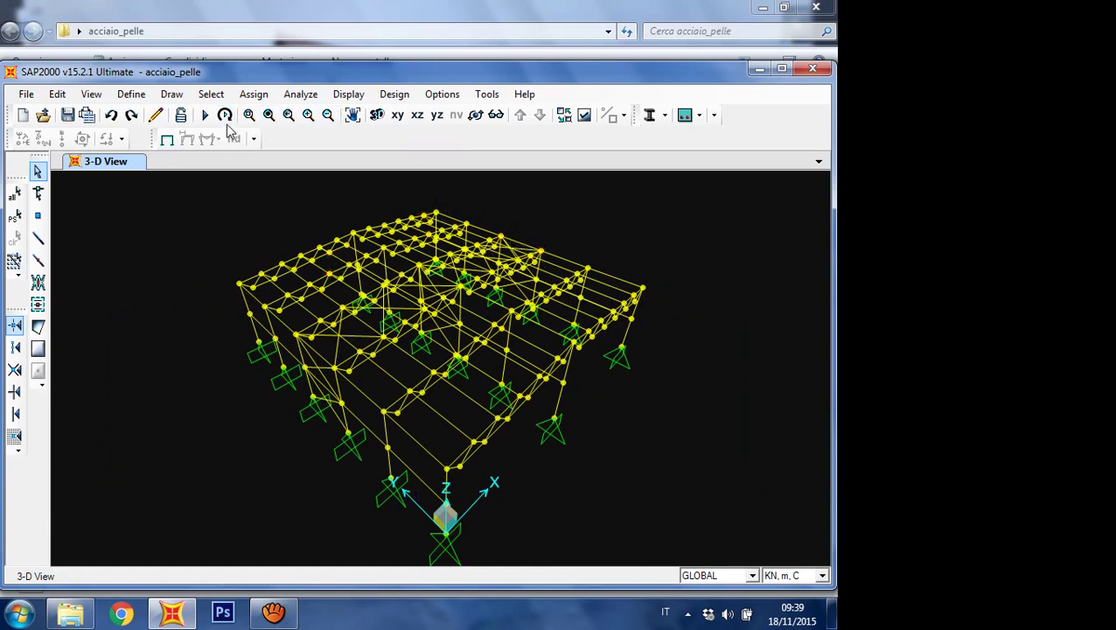
pyautogui.click(476, 116)
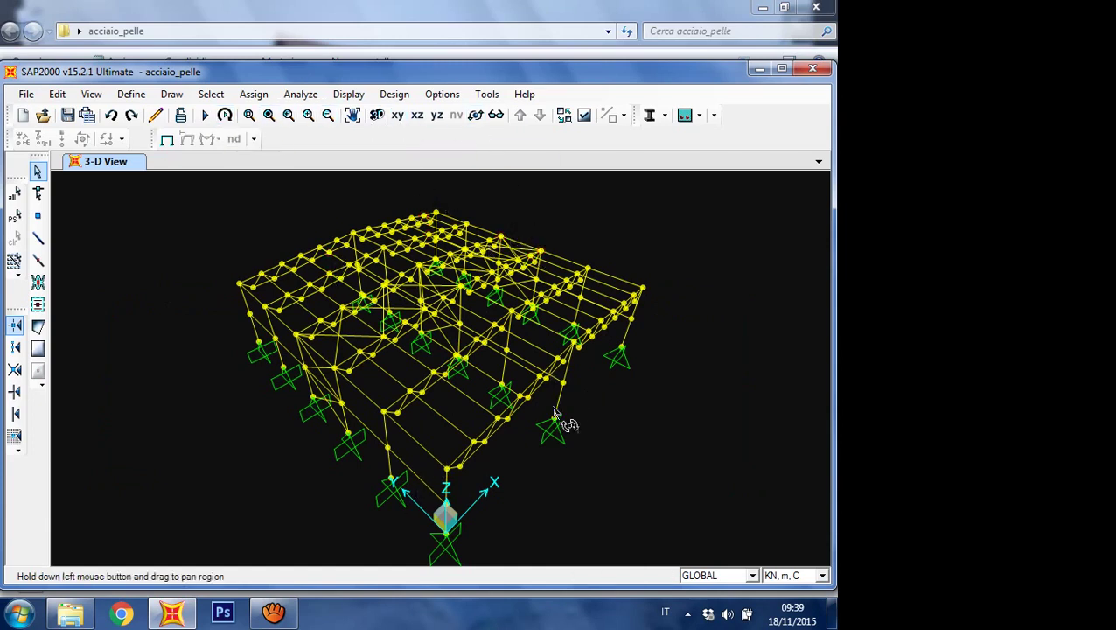
pyautogui.moveTo(568, 424); pyautogui.dragTo(613, 398)
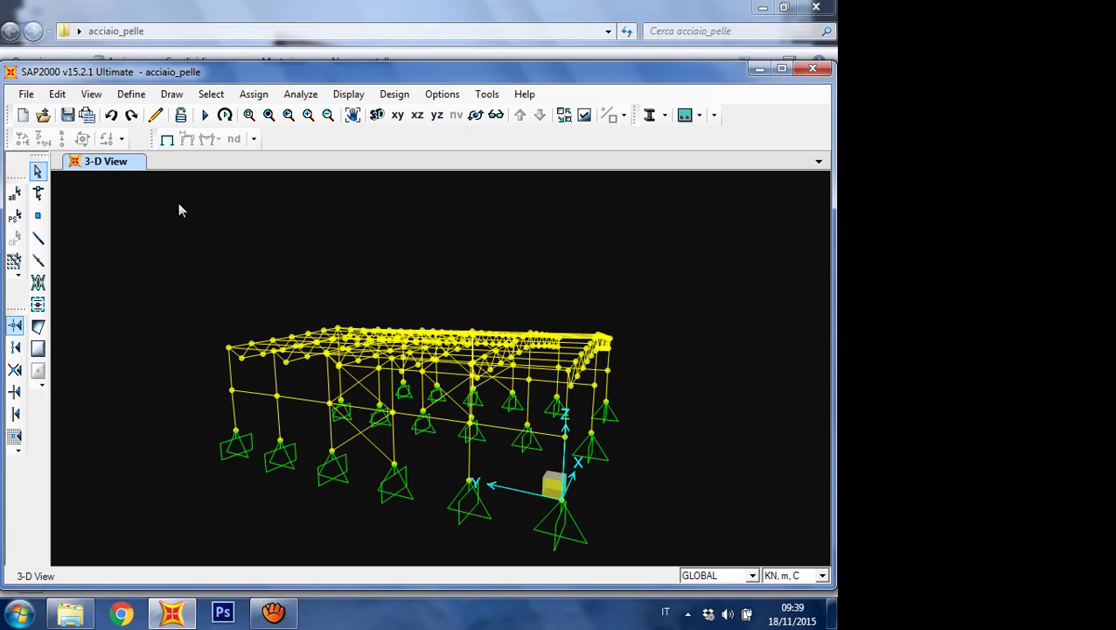
pyautogui.click(211, 95)
pyautogui.click(211, 94)
pyautogui.click(211, 95)
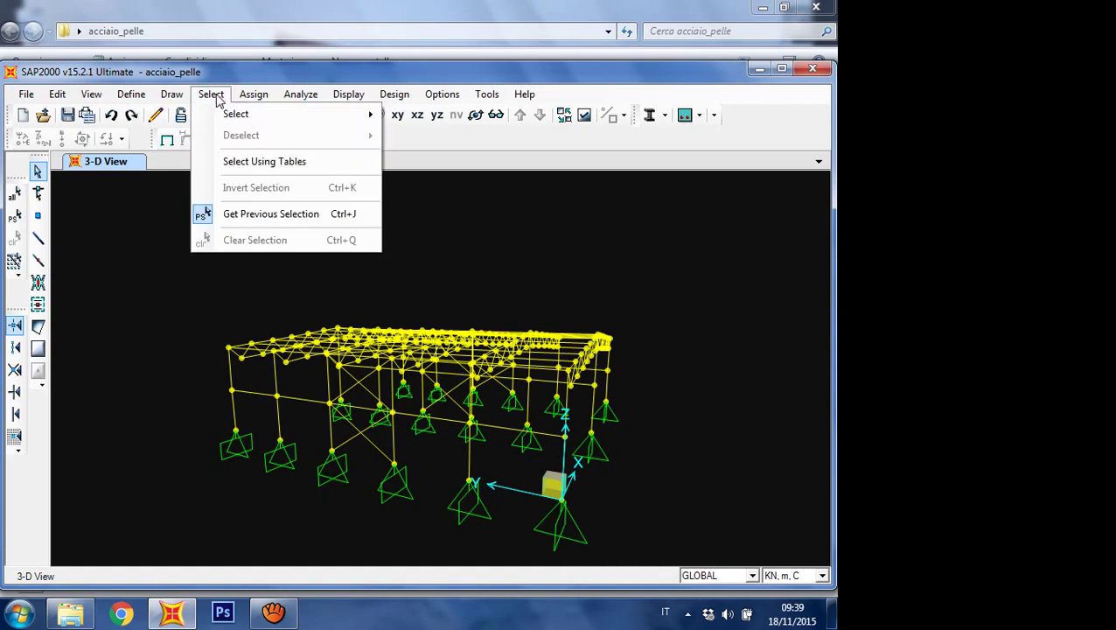
pyautogui.moveTo(299, 118)
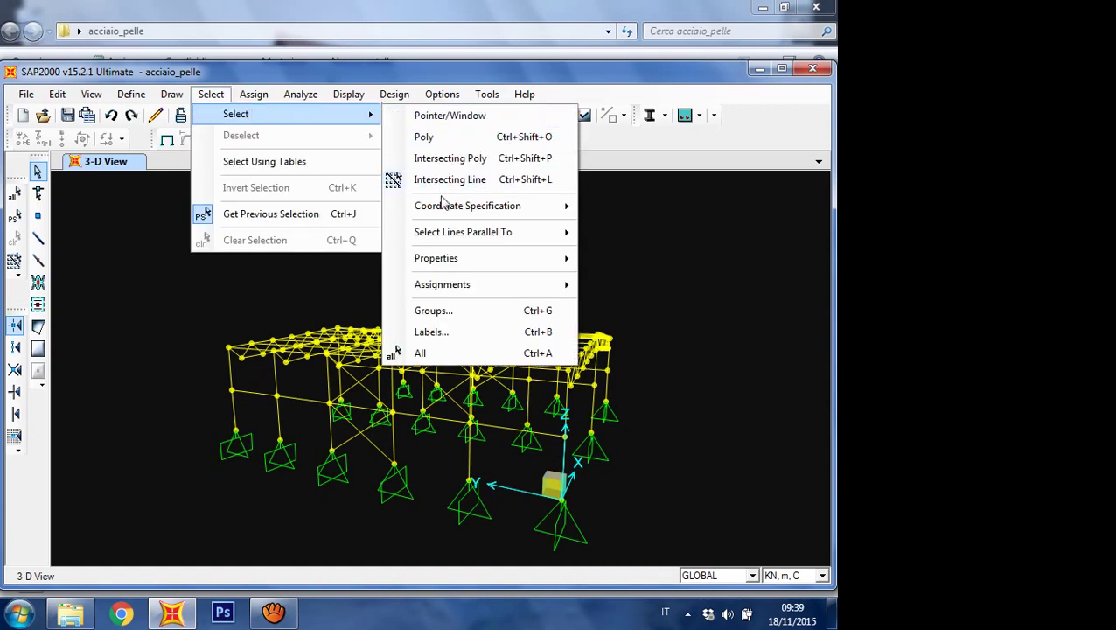
pyautogui.moveTo(505, 297)
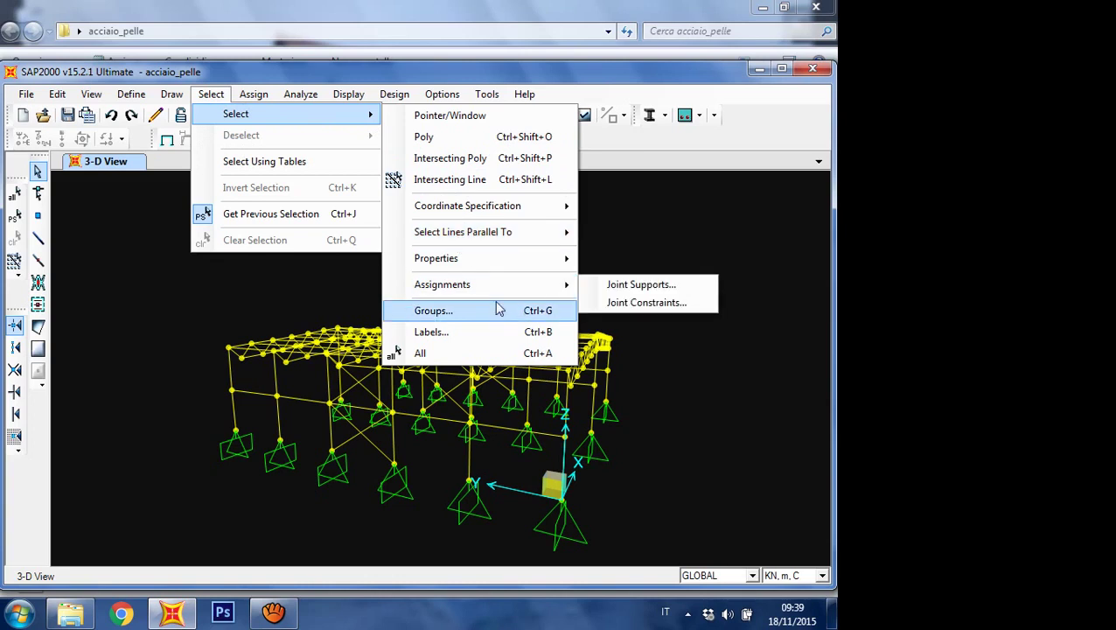
pyautogui.moveTo(493, 268)
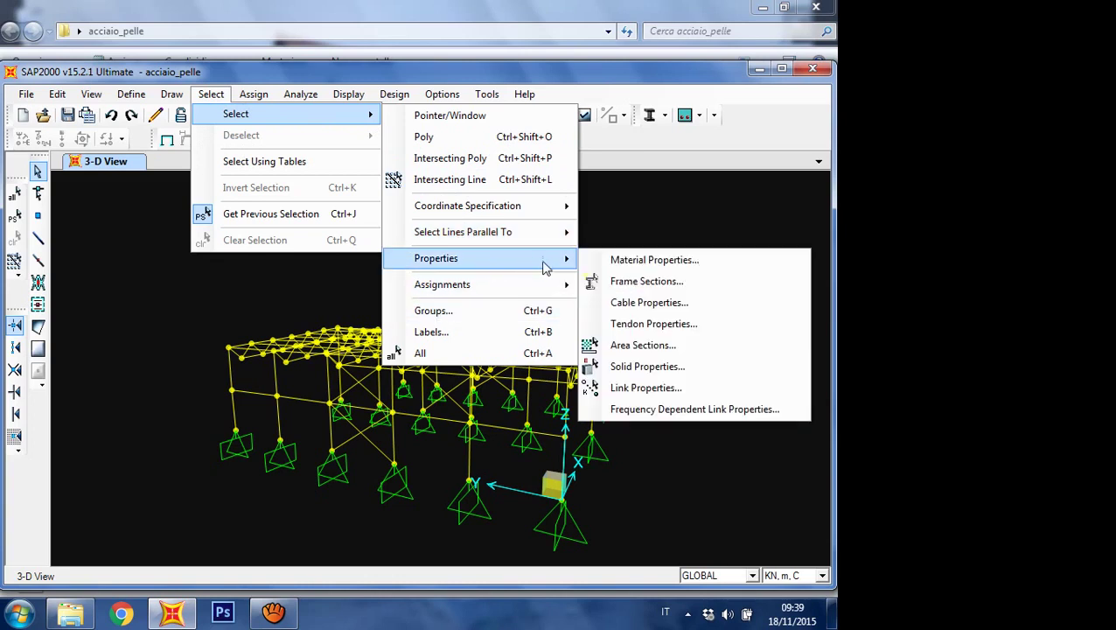
pyautogui.click(637, 282)
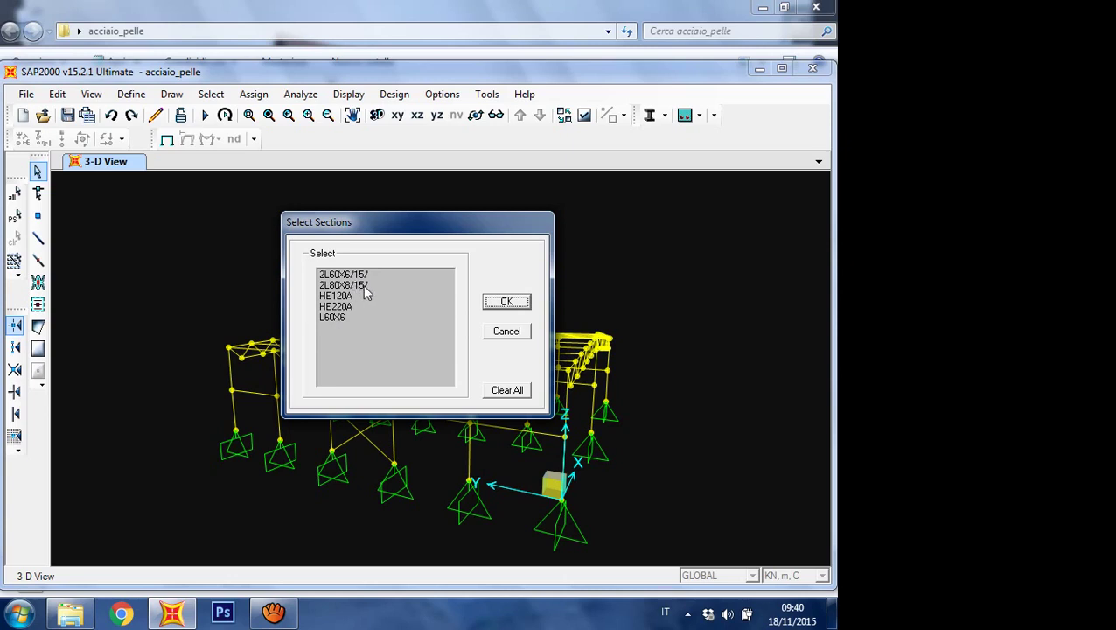
pyautogui.click(363, 284)
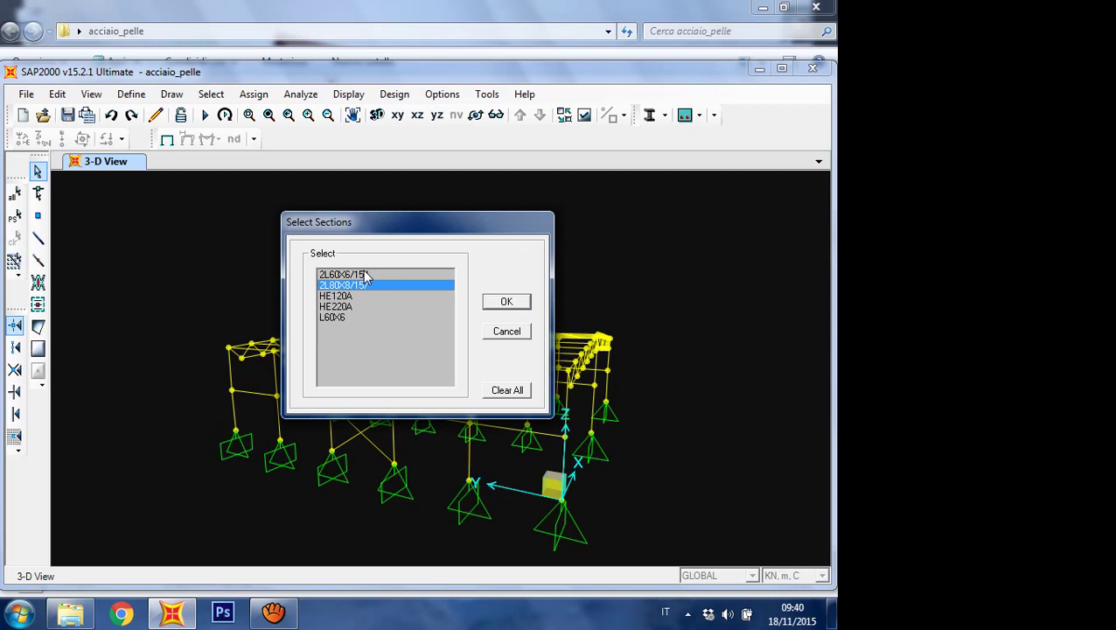
pyautogui.click(366, 277)
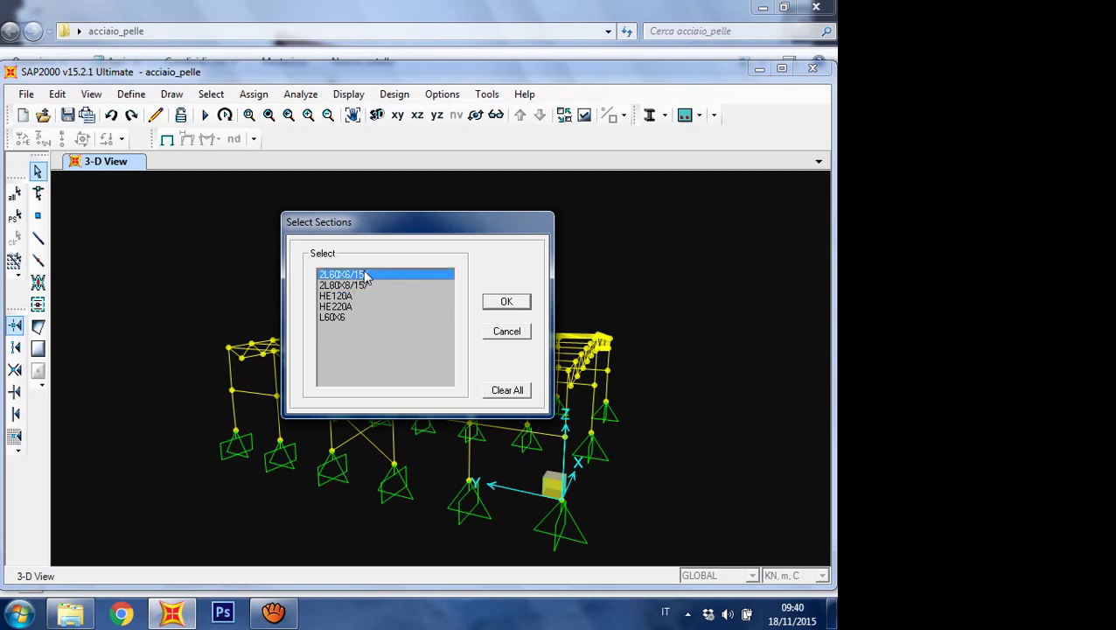
pyautogui.keyDown('ctrl'); pyautogui.click(362, 288); pyautogui.keyUp('ctrl')
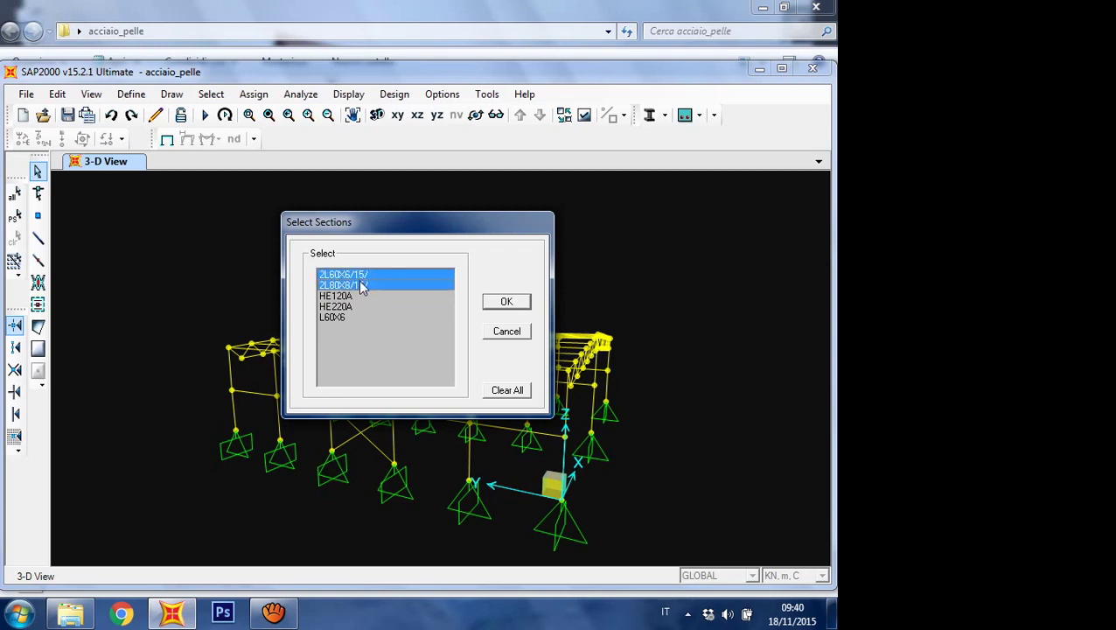
pyautogui.click(506, 300)
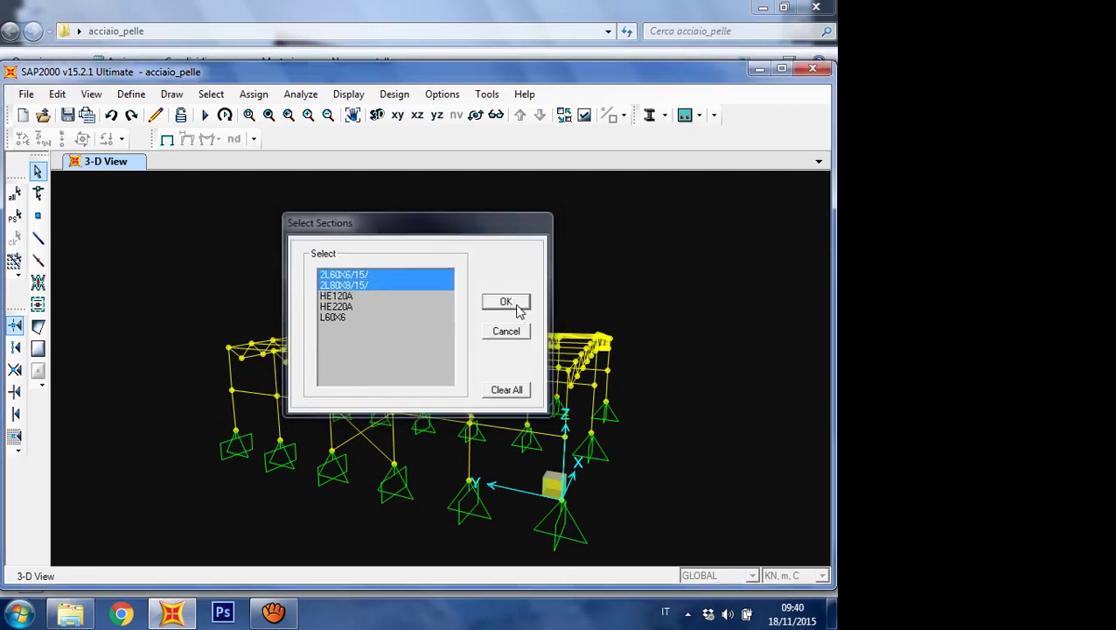
pyautogui.rightClick(584, 259)
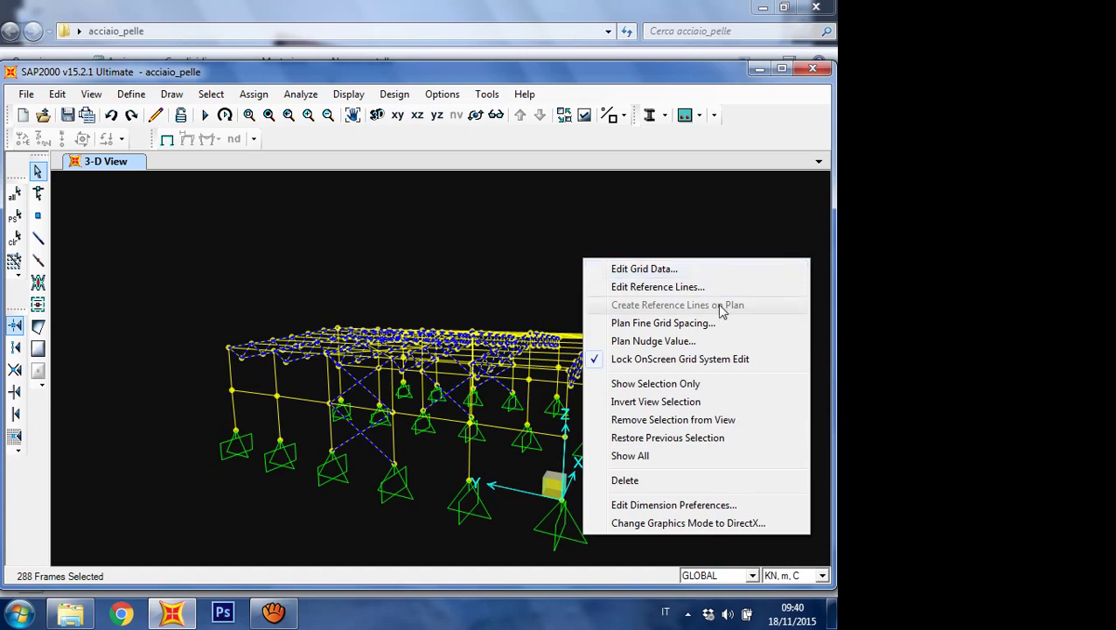
pyautogui.click(656, 383)
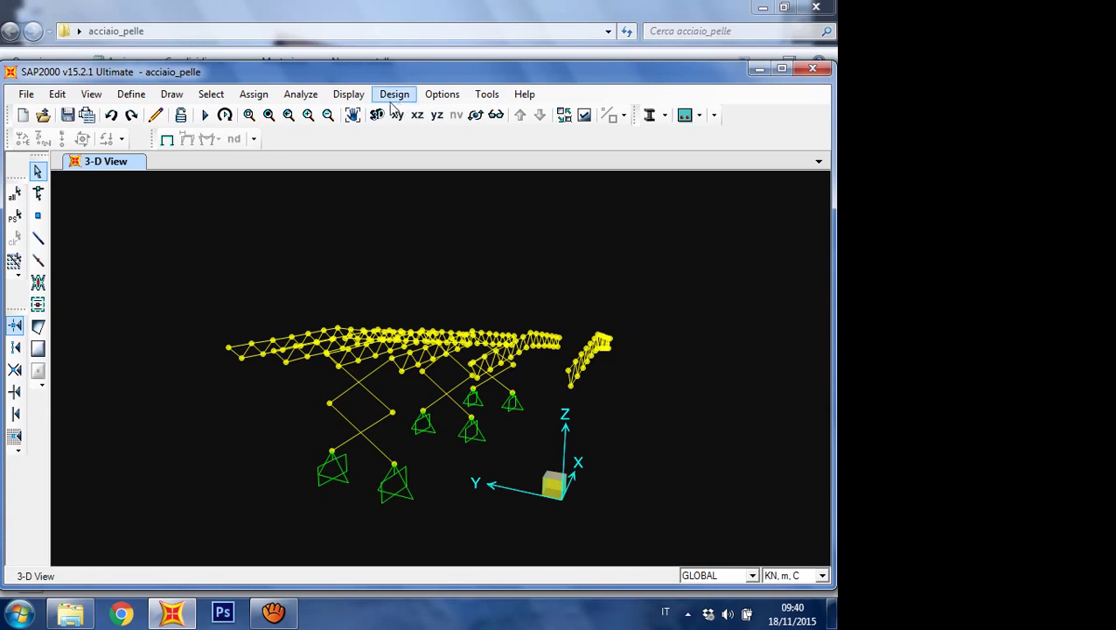
# Step: Select the wall X-bracing frames and joints between Y = 10 and Y = 15 at the X = 0 end of the building
pyautogui.click(476, 115)
pyautogui.moveTo(637, 286); pyautogui.dragTo(289, 418)
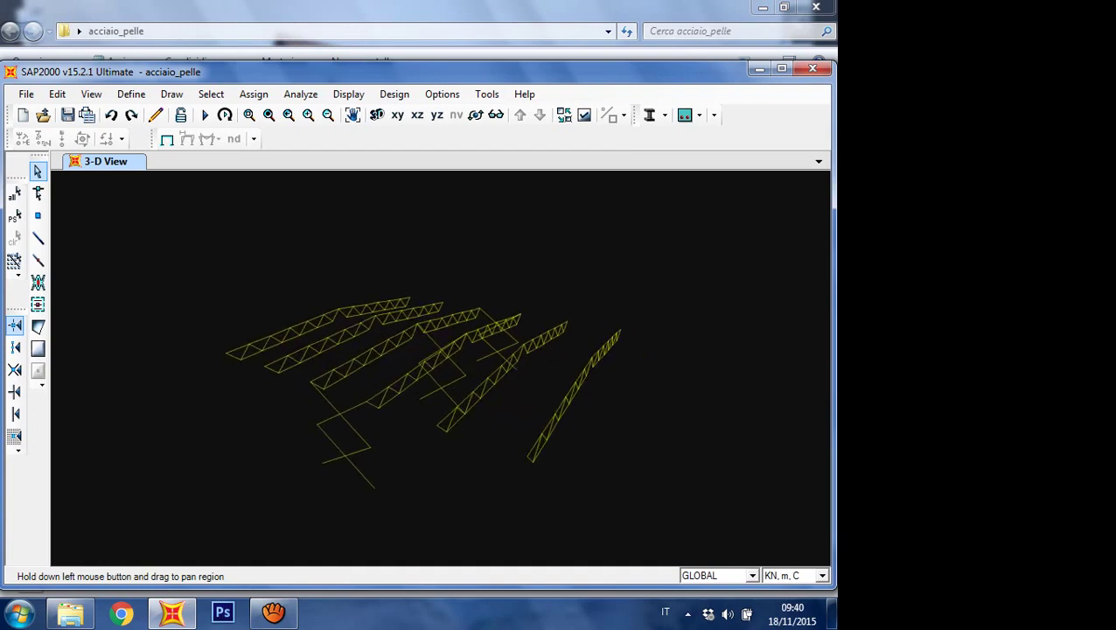
pyautogui.moveTo(615, 356); pyautogui.dragTo(616, 356)
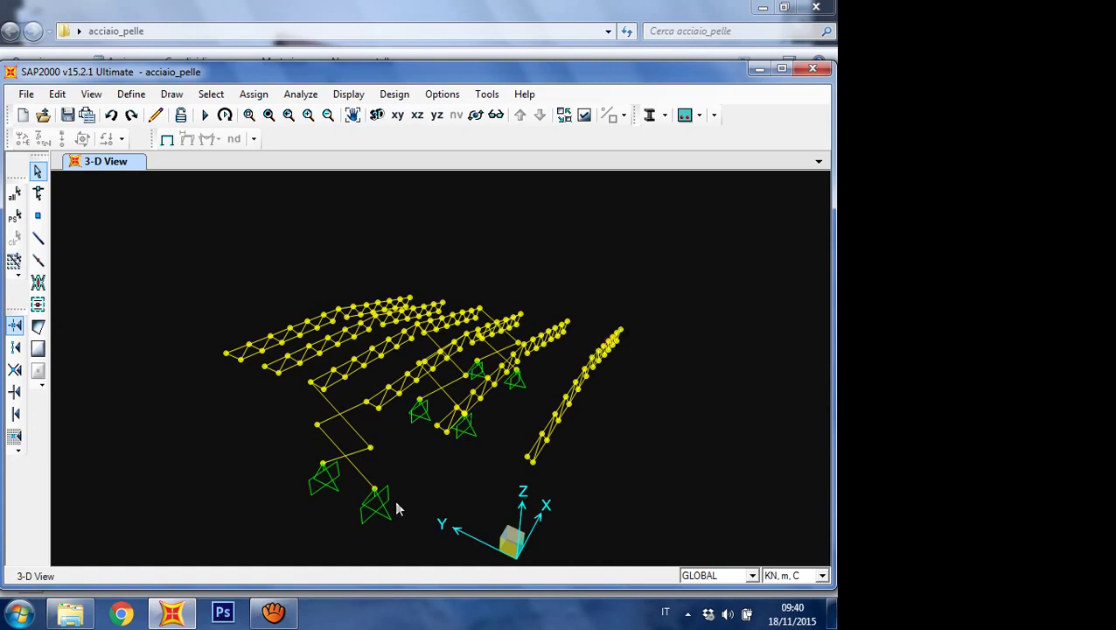
pyautogui.moveTo(398, 524); pyautogui.dragTo(276, 472)
pyautogui.moveTo(264, 429); pyautogui.dragTo(262, 428)
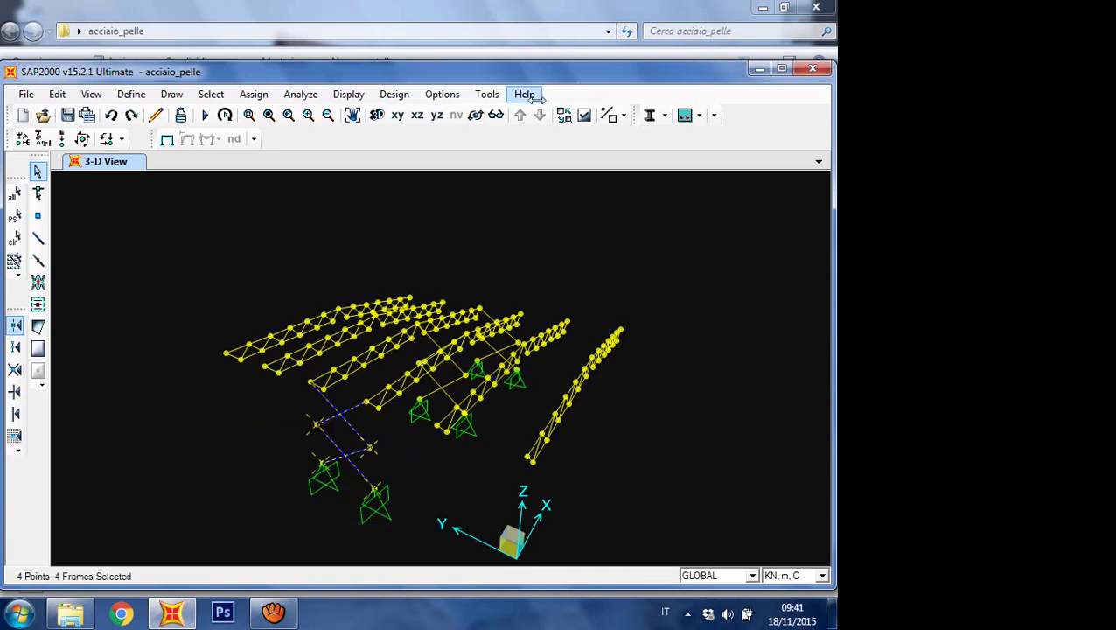
# Step: Add the wall X-bracing frames and joints at the opposite X end of the same bay to the selection
pyautogui.click(378, 116)
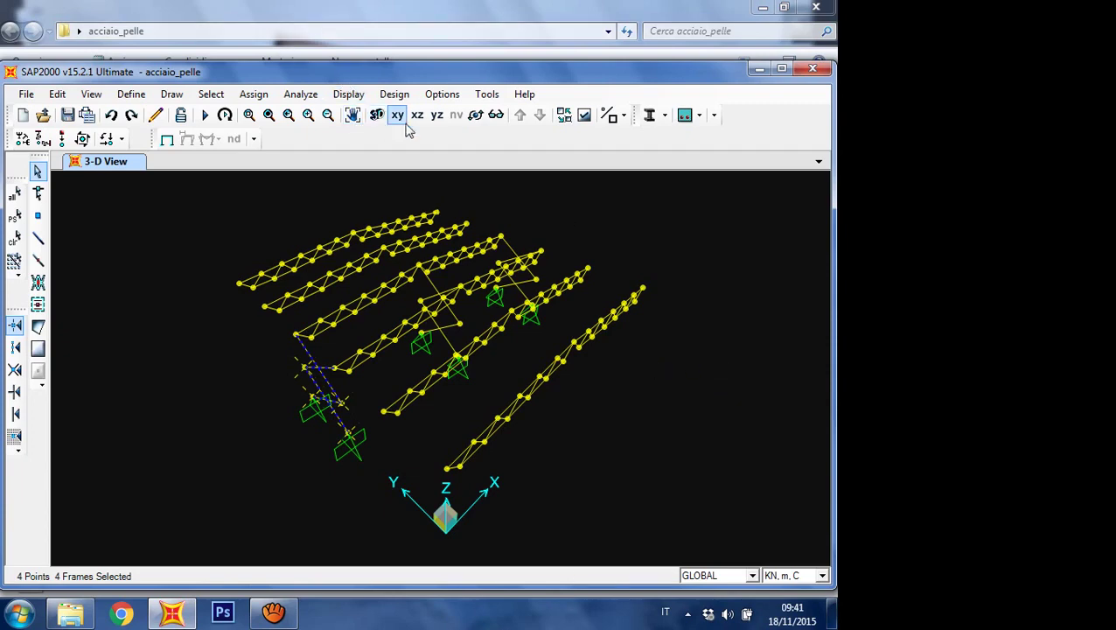
pyautogui.click(475, 116)
pyautogui.moveTo(560, 490); pyautogui.dragTo(423, 510)
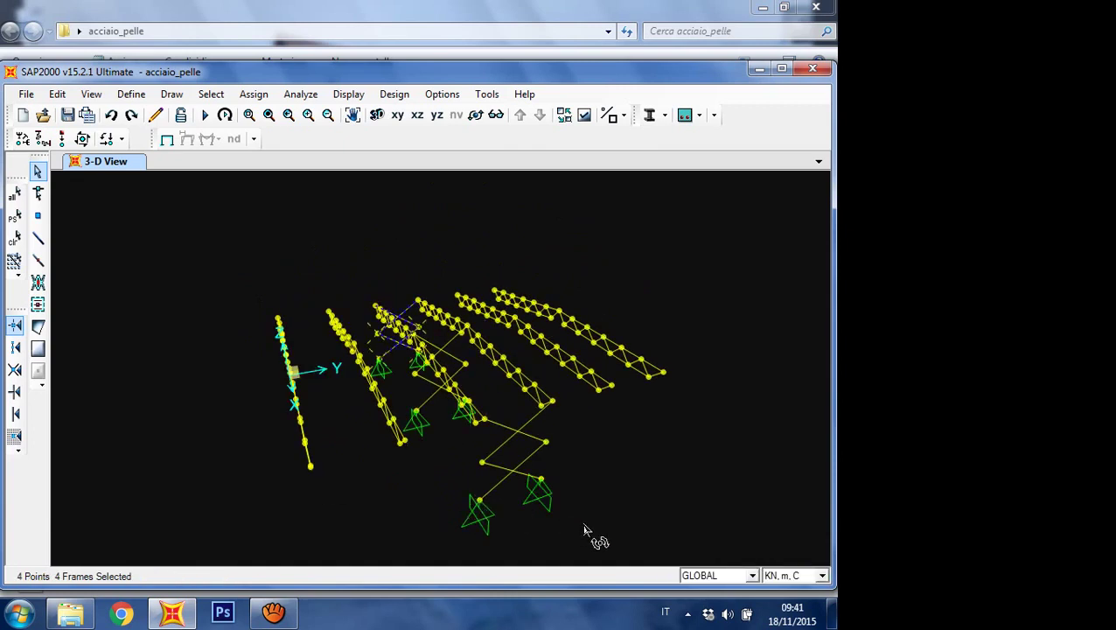
pyautogui.moveTo(623, 543); pyautogui.dragTo(504, 499)
pyautogui.moveTo(454, 444); pyautogui.dragTo(451, 441)
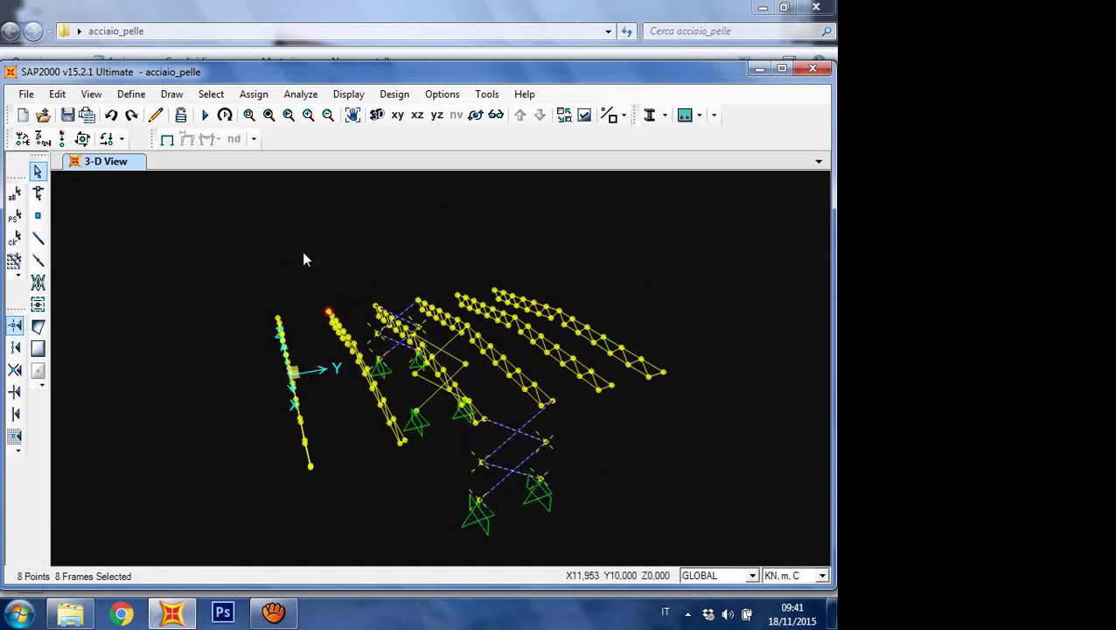
# Step: Add the central column-line X-bracing to the selection, remove all selected bracing from view, and show the remaining trusses in the default 3D view
pyautogui.click(476, 115)
pyautogui.moveTo(518, 247); pyautogui.dragTo(520, 350)
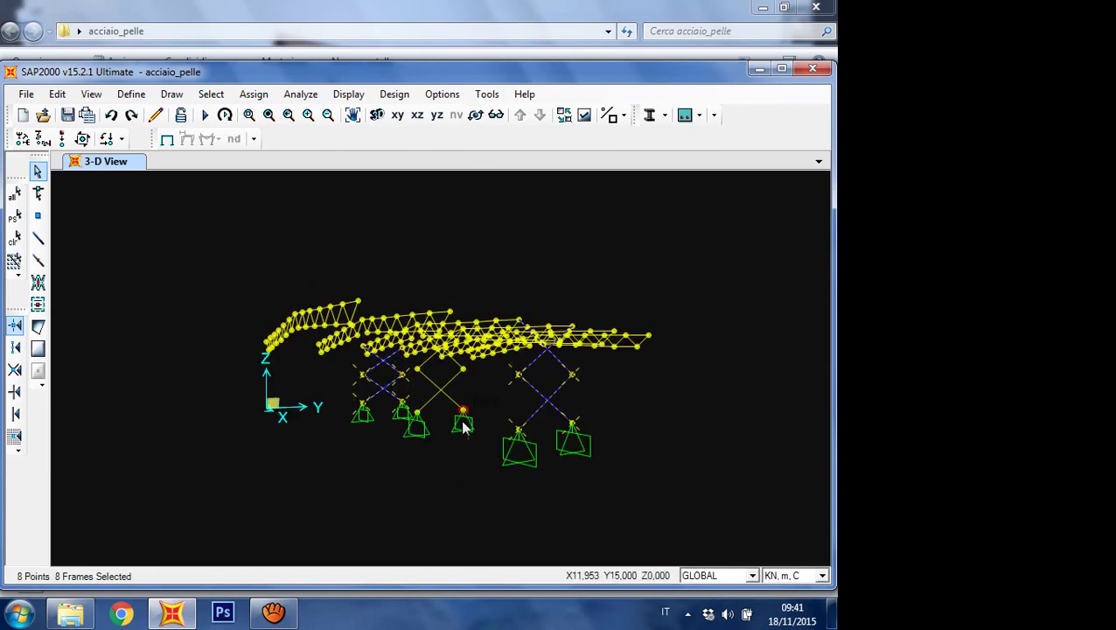
pyautogui.moveTo(474, 445); pyautogui.dragTo(396, 368)
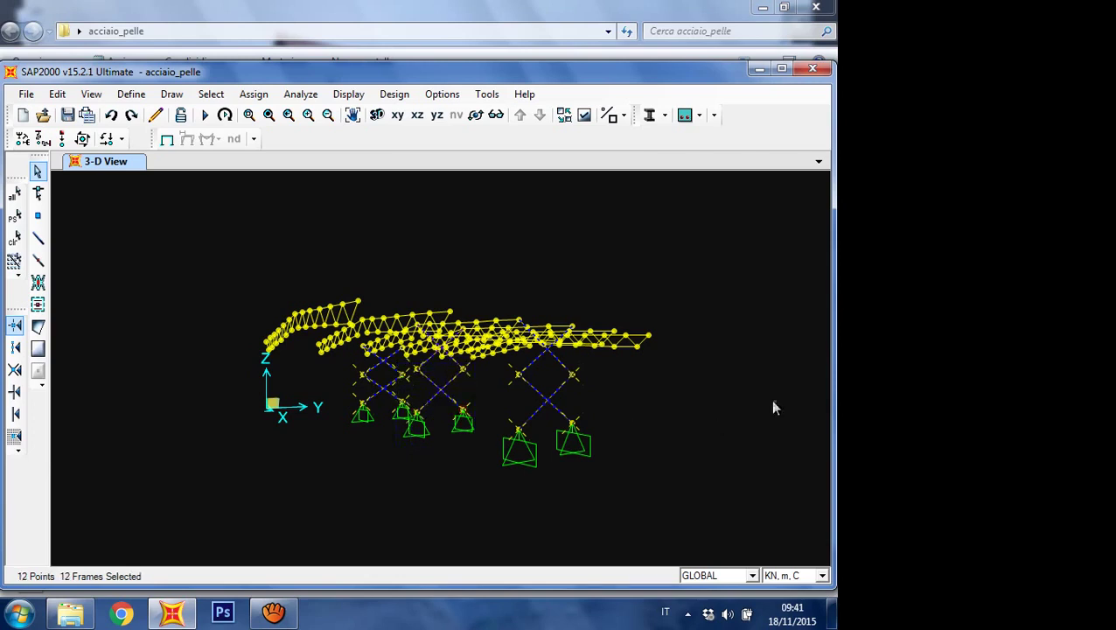
pyautogui.rightClick(657, 238)
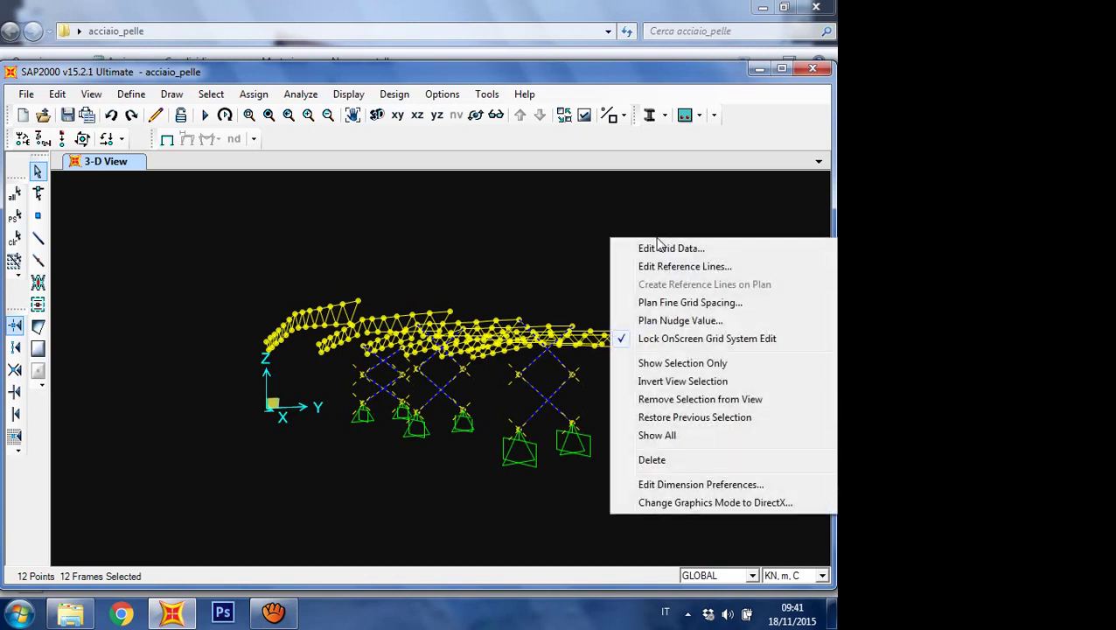
pyautogui.click(693, 404)
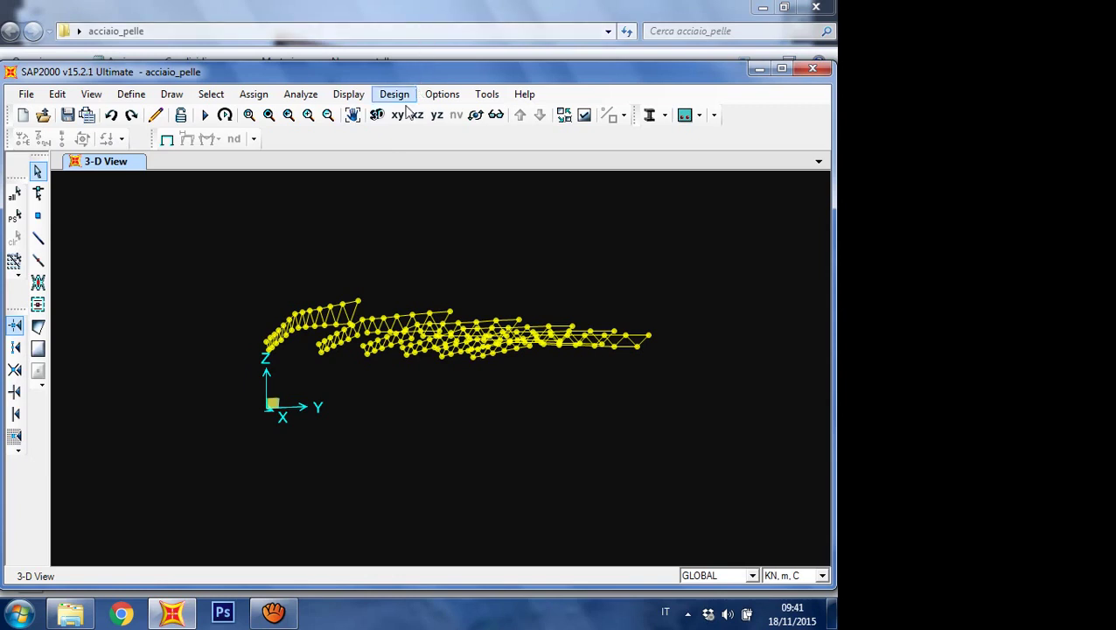
pyautogui.click(377, 115)
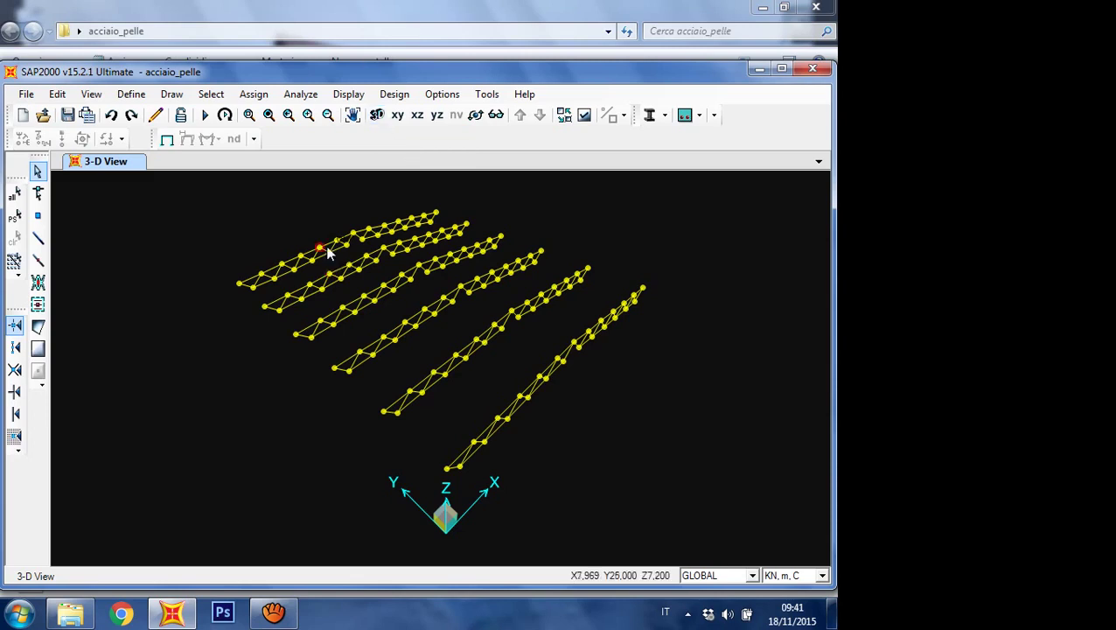
# Step: Select all truss joints and frames in the model and define a new group named travi_reticolari
pyautogui.moveTo(170, 194); pyautogui.dragTo(750, 535)
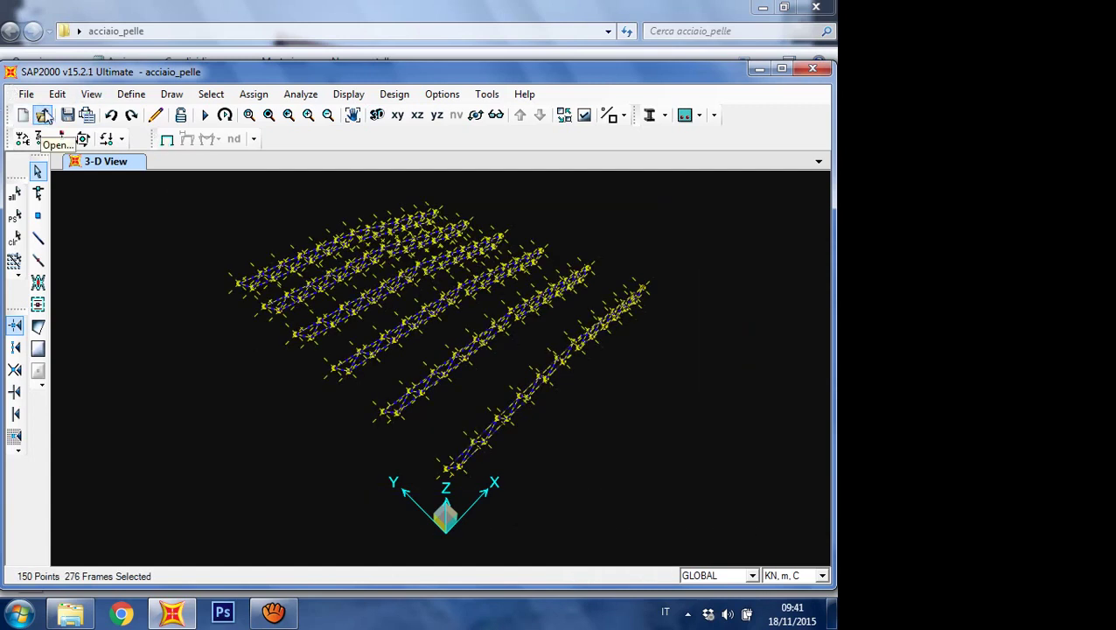
pyautogui.click(132, 95)
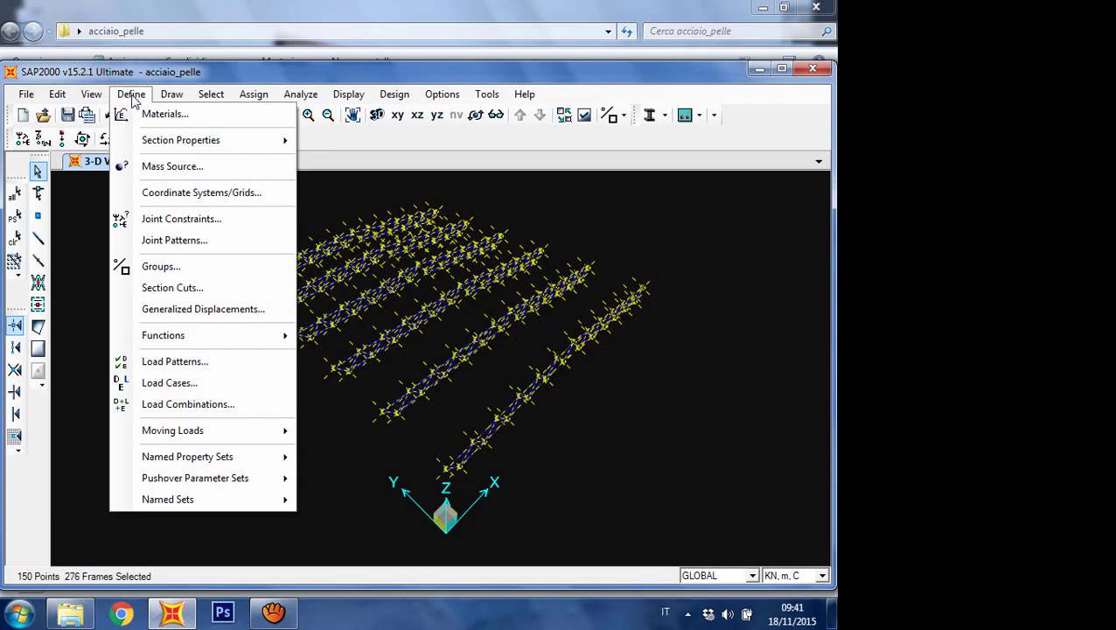
pyautogui.click(173, 278)
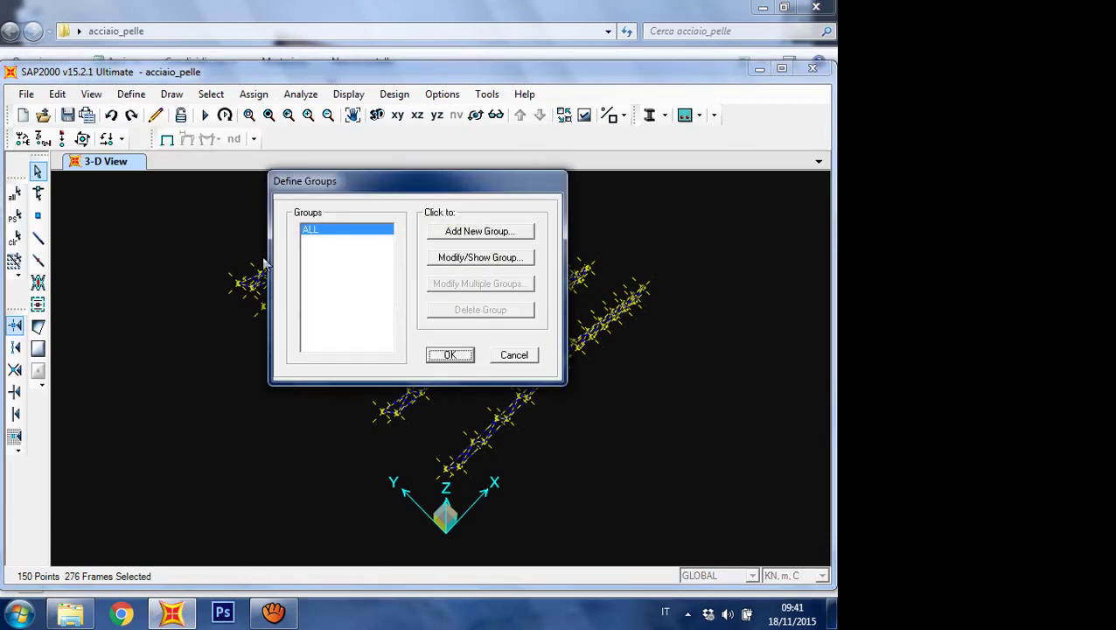
pyautogui.click(464, 236)
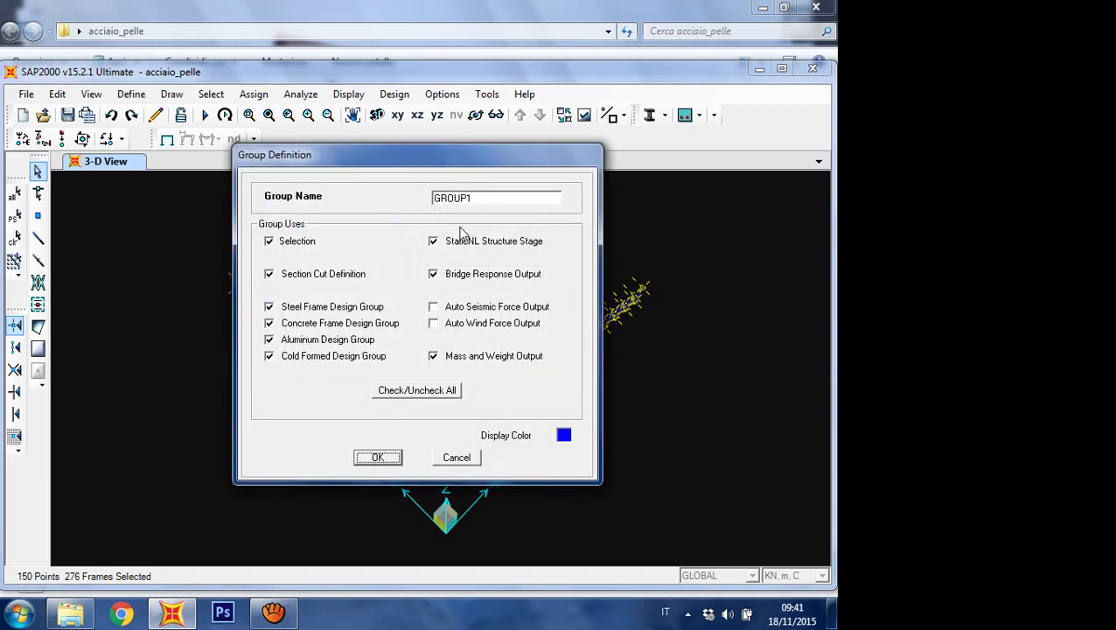
pyautogui.doubleClick(478, 203)
pyautogui.write('tr')
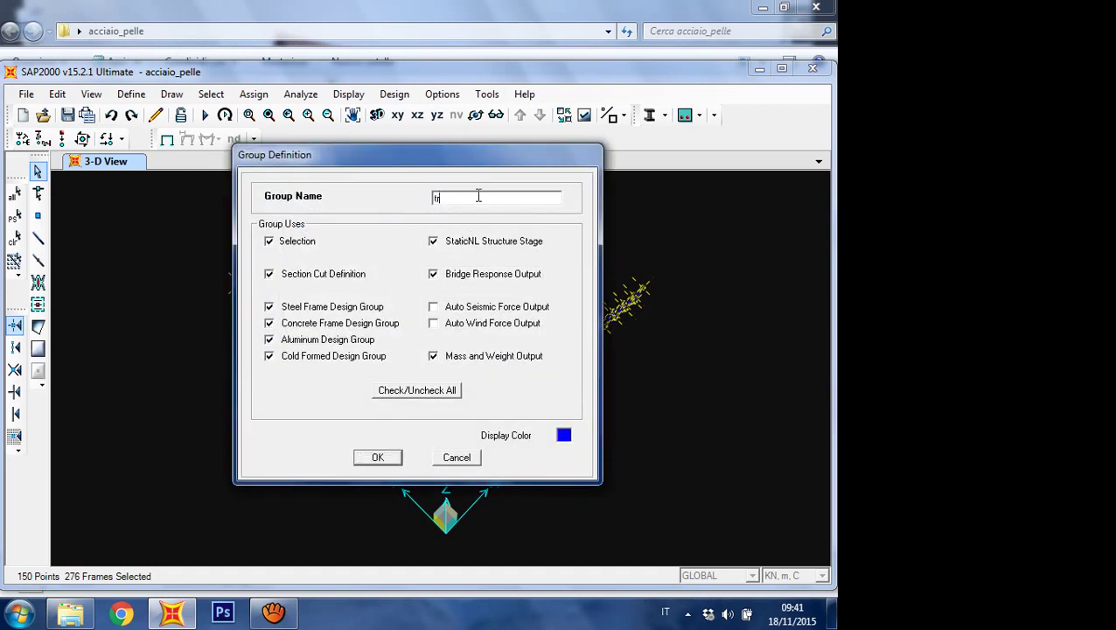
pyautogui.write('avi_reticolari')
pyautogui.click(377, 456)
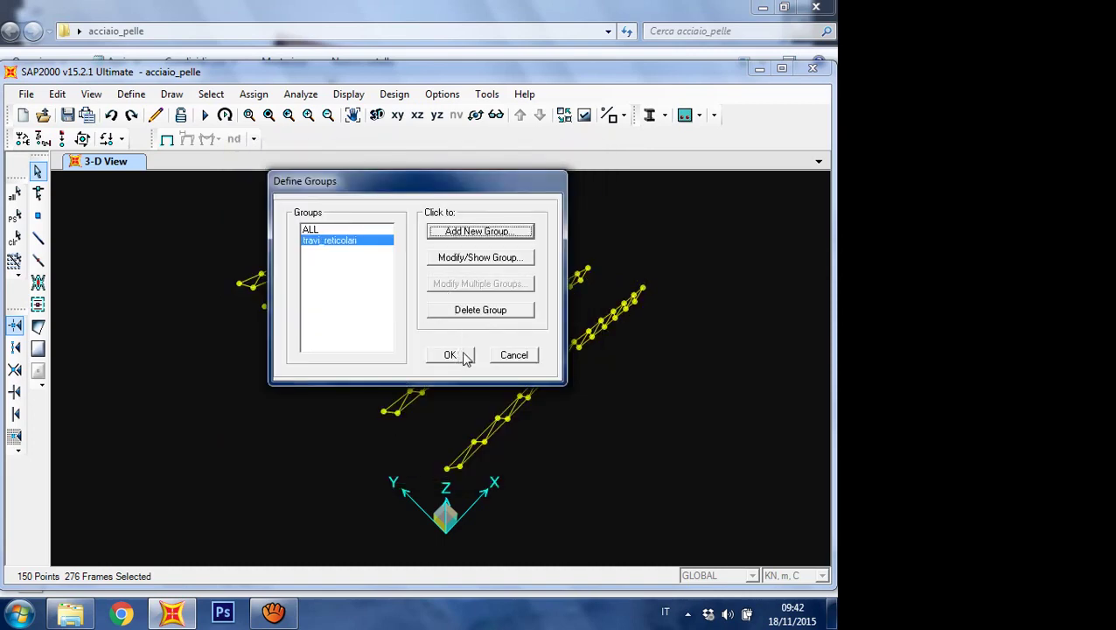
pyautogui.click(450, 354)
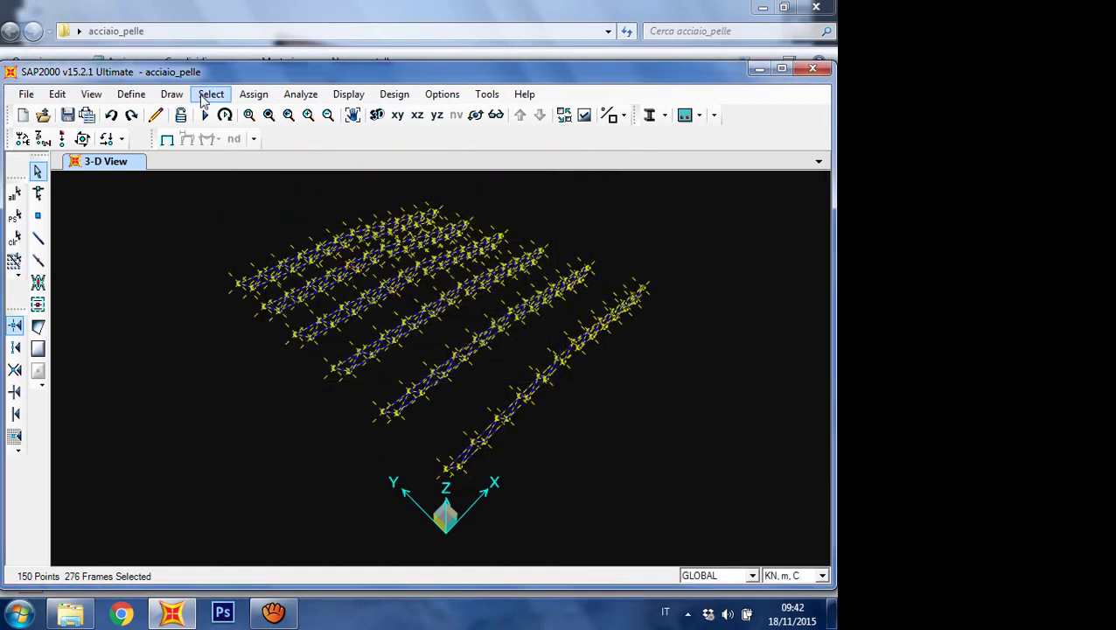
# Step: Assign the selected trusses to the travi_reticolari group
pyautogui.click(249, 94)
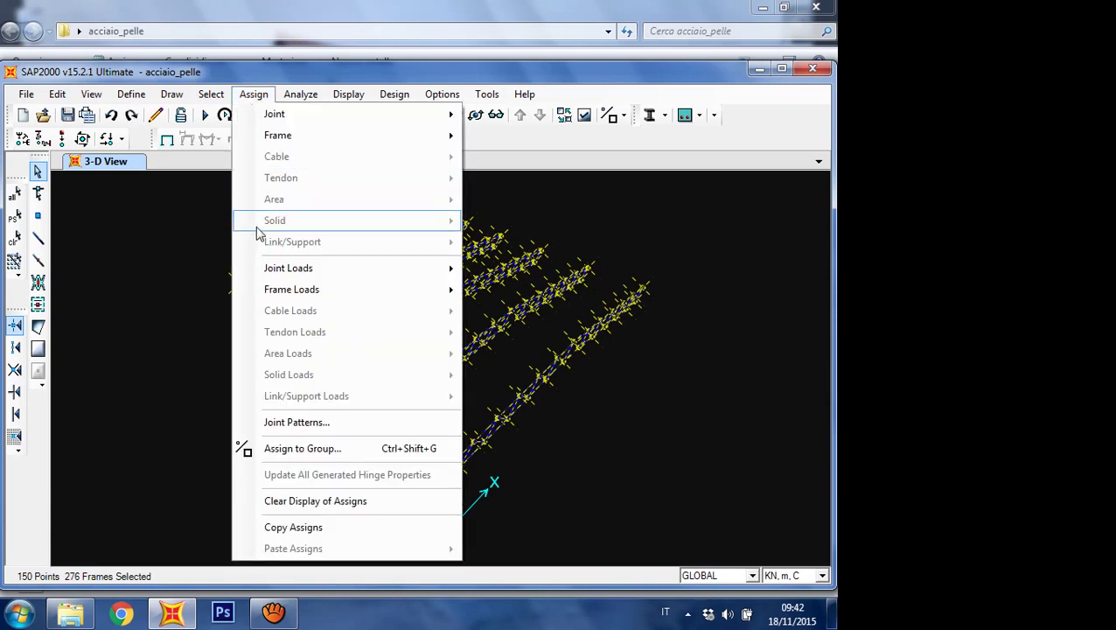
pyautogui.click(316, 450)
pyautogui.click(331, 241)
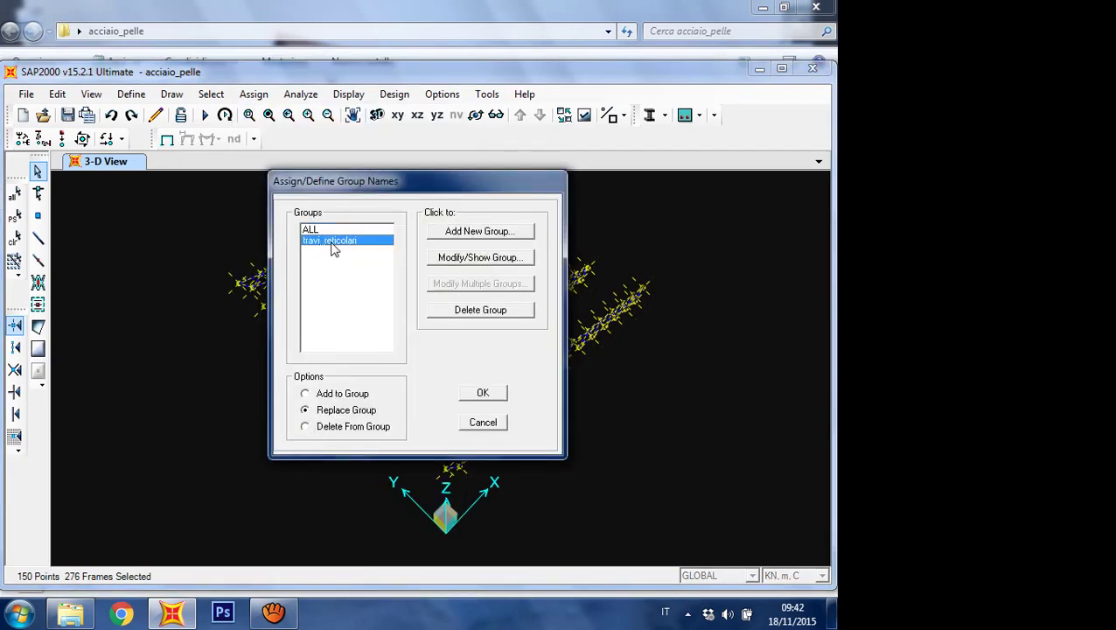
pyautogui.click(481, 394)
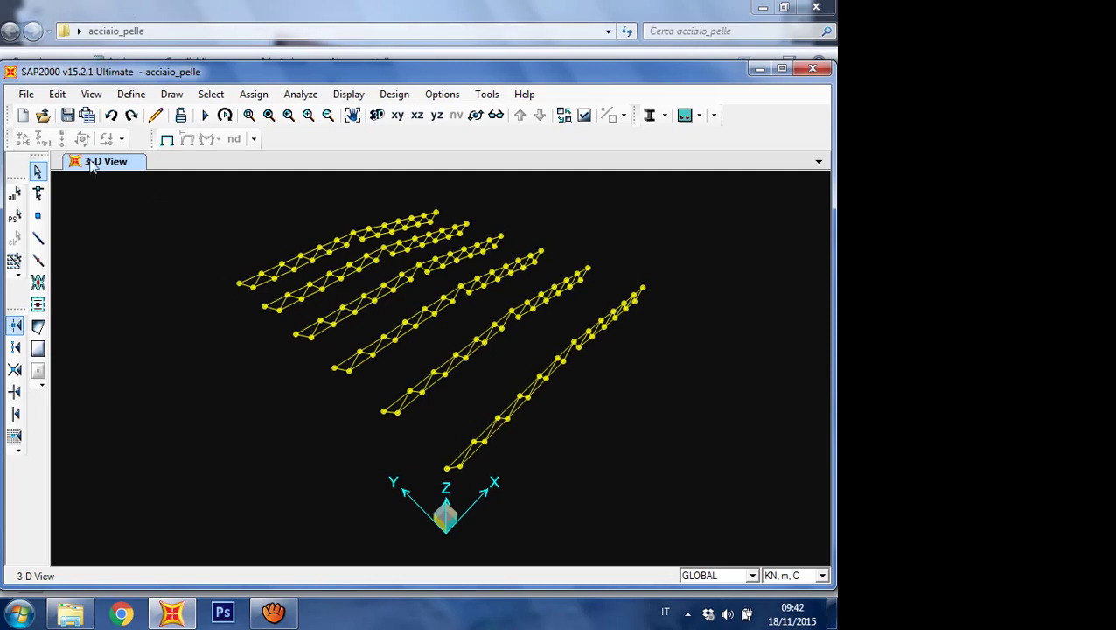
# Step: Draw pinned 2L60X6/15/ frames zigzagging across the X=0 truss ends, alternating upper and lower end joints from Y=25 to Y=0
pyautogui.click(38, 240)
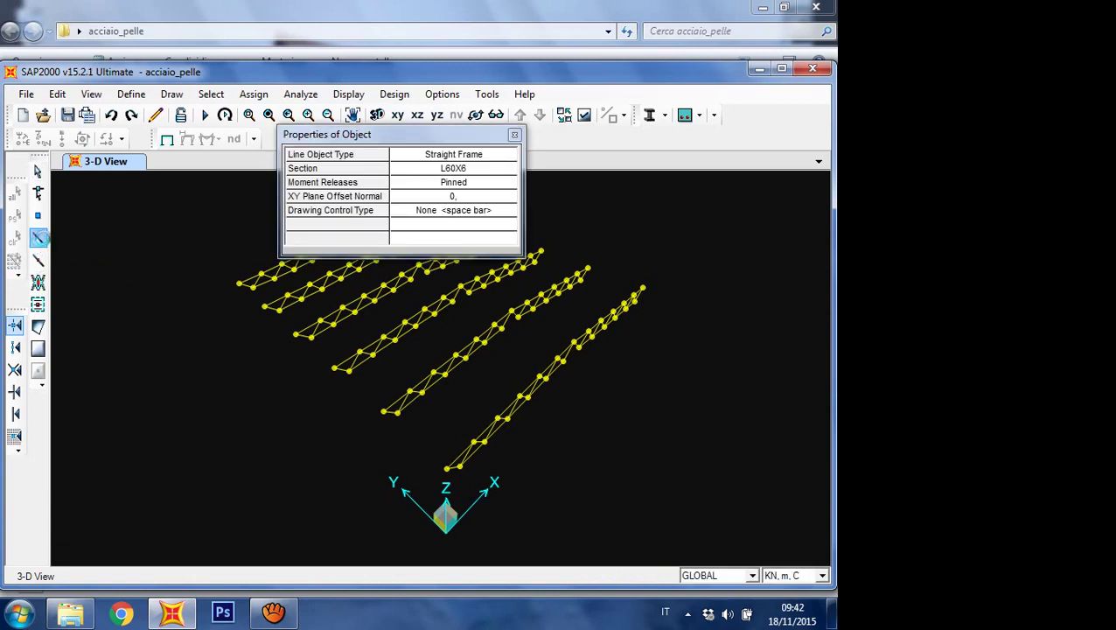
pyautogui.click(489, 169)
pyautogui.click(507, 171)
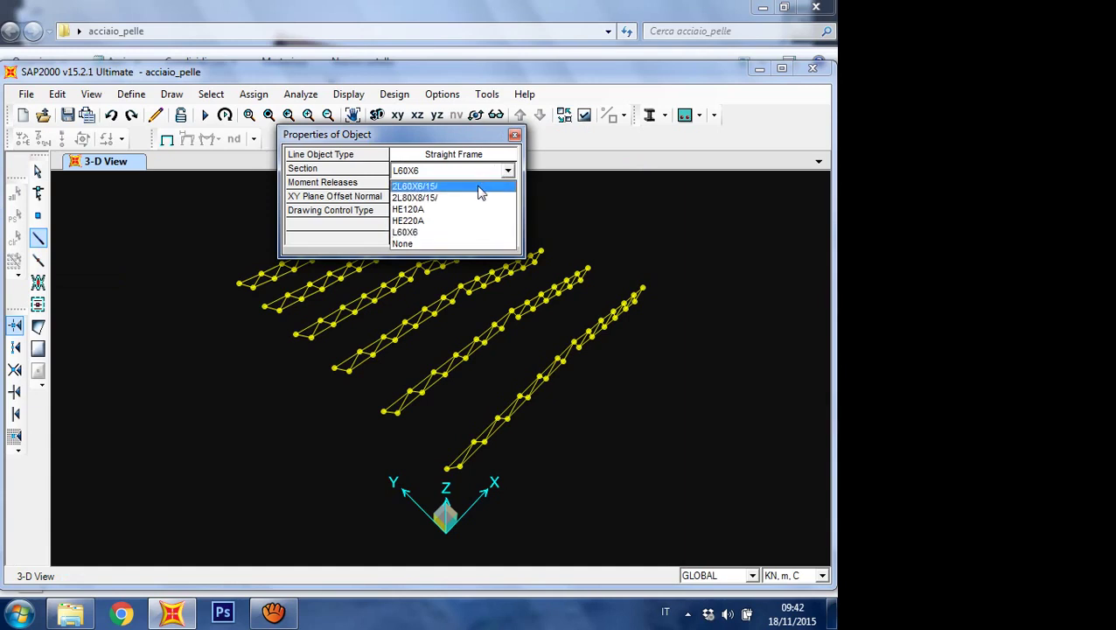
pyautogui.click(480, 187)
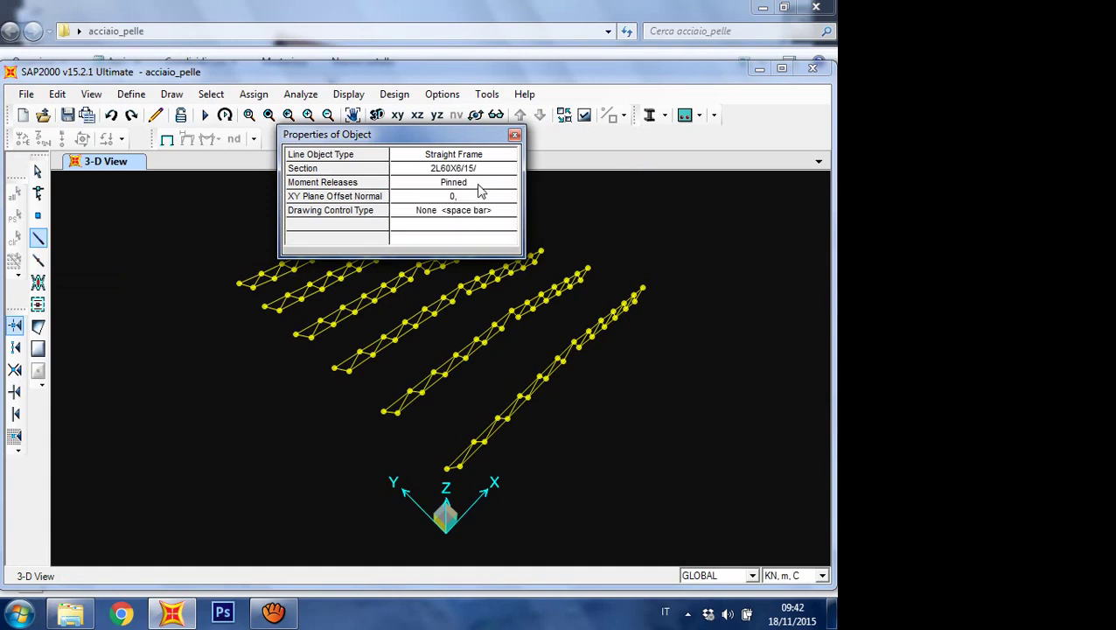
pyautogui.click(515, 135)
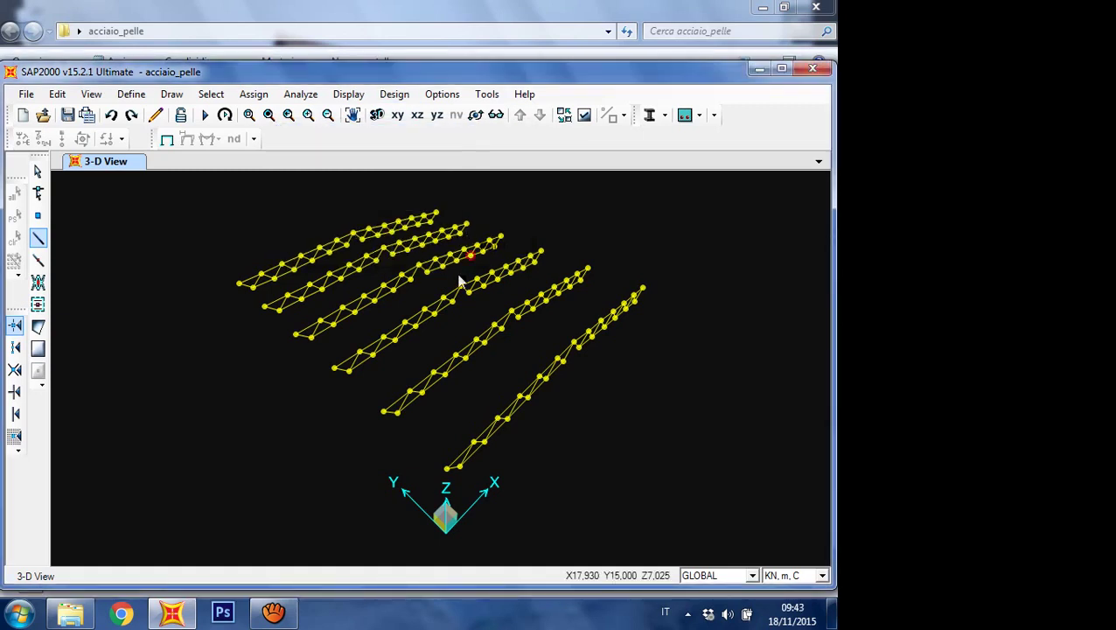
pyautogui.scroll(1, 405, 363)
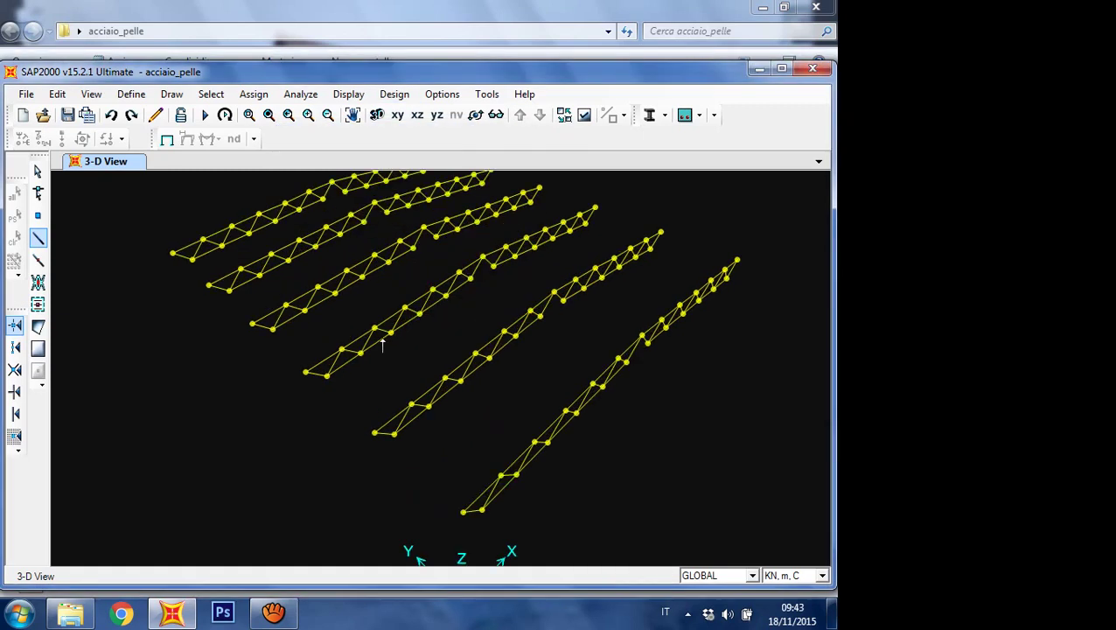
pyautogui.click(174, 254)
pyautogui.click(229, 291)
pyautogui.click(252, 324)
pyautogui.click(327, 376)
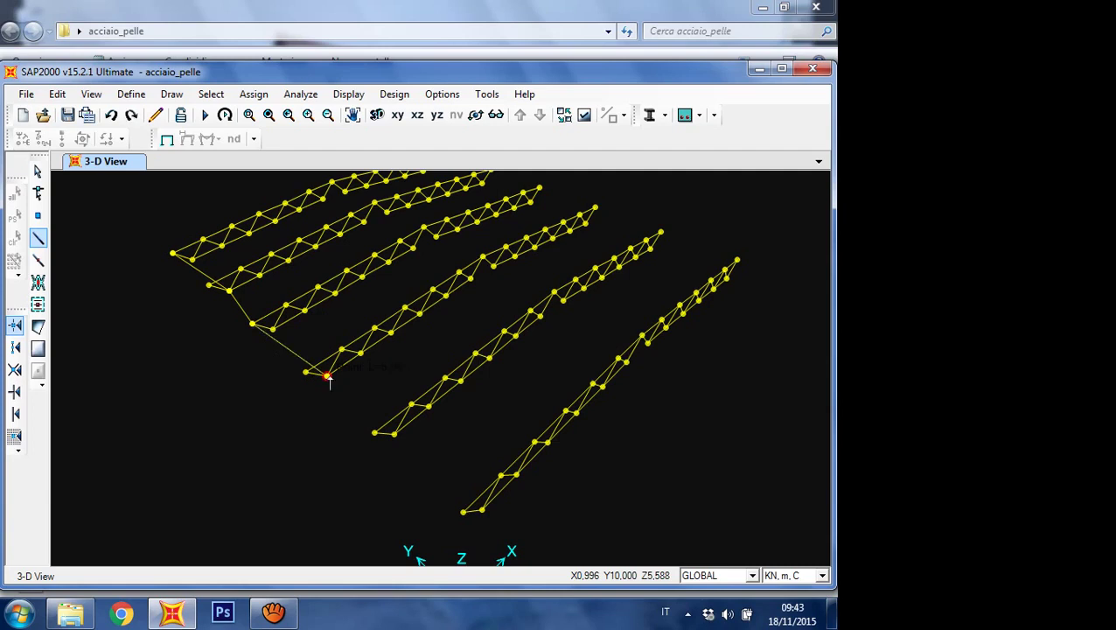
pyautogui.click(375, 432)
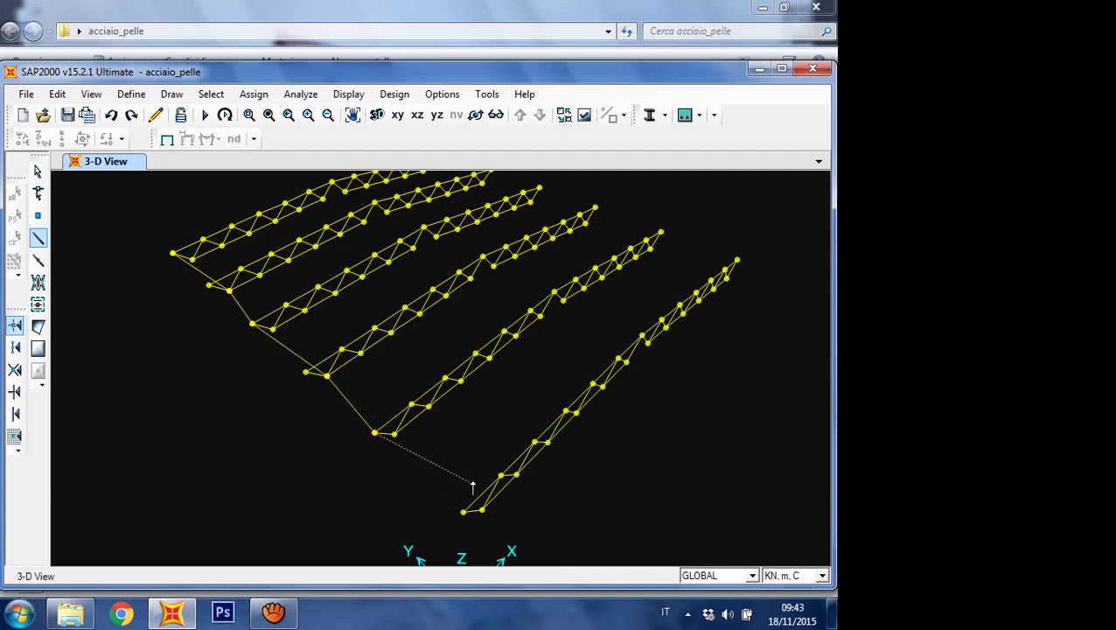
pyautogui.click(480, 511)
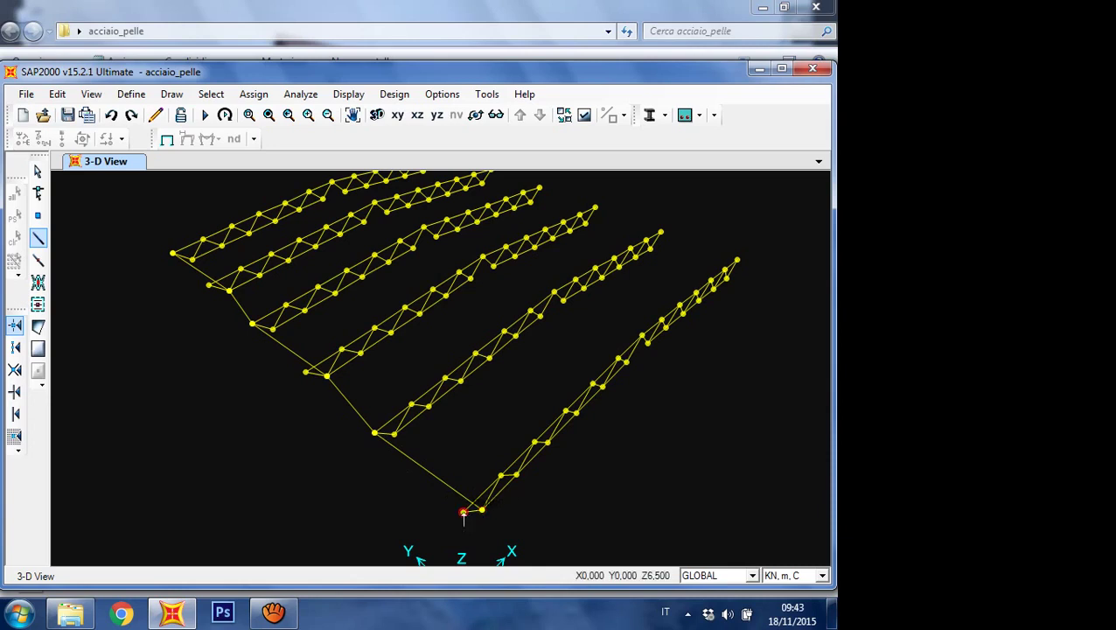
# Step: Draw the opposite diagonals back from the upper end joint at Y=0 to the Y=25 truss, completing the X-bracing at the truss ends
pyautogui.click(463, 513)
pyautogui.click(394, 434)
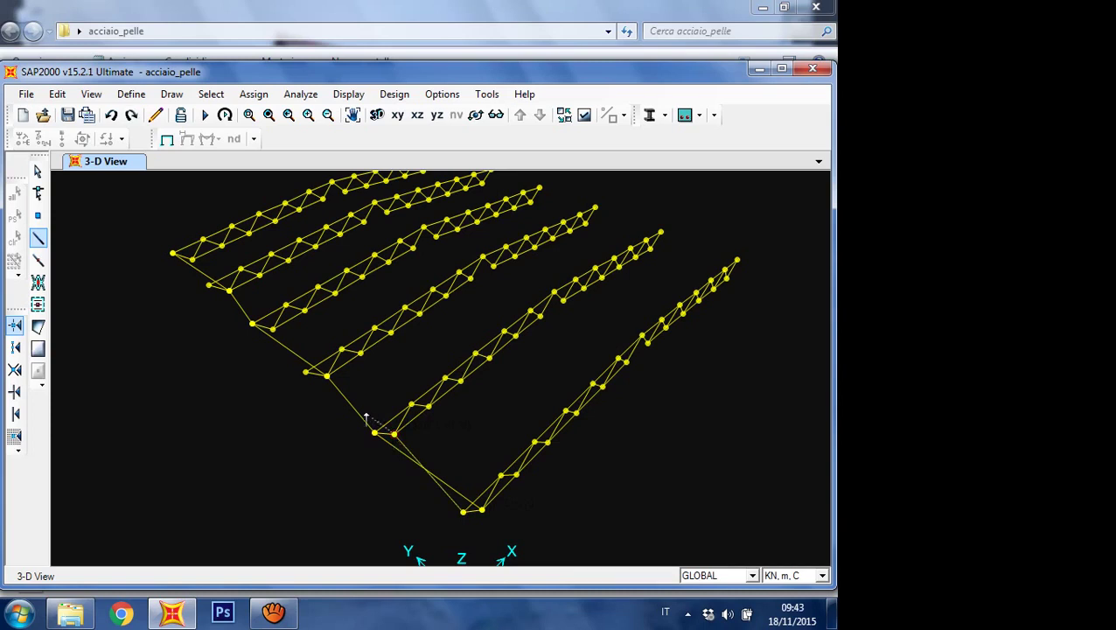
pyautogui.click(305, 372)
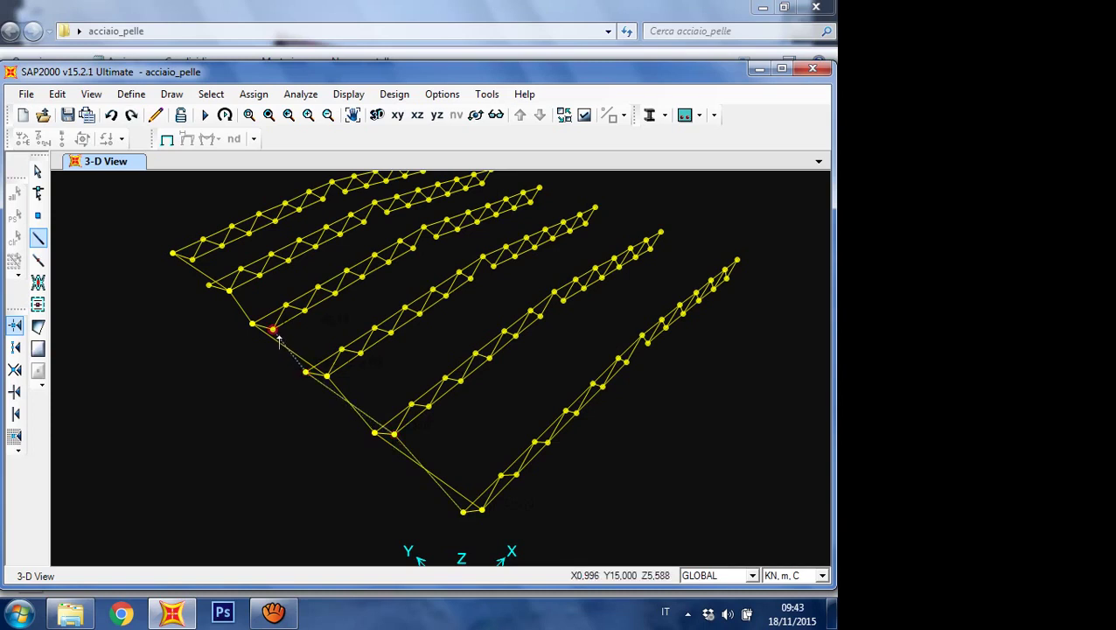
pyautogui.click(252, 324)
pyautogui.click(208, 284)
pyautogui.press('Escape')
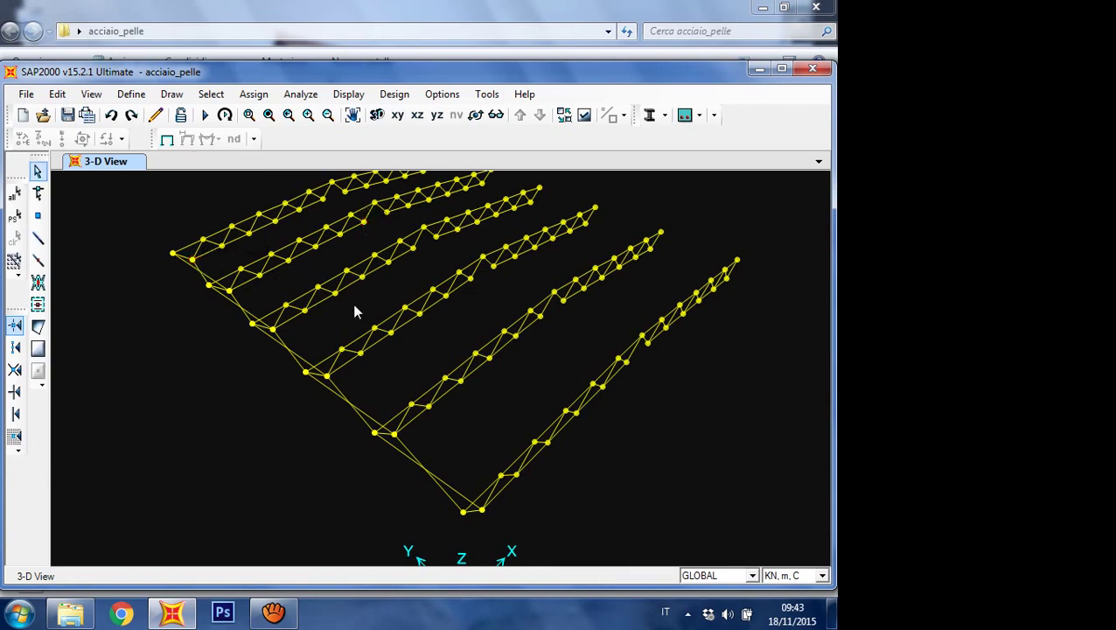
# Step: Draw pinned 2L60X6/15/ diagonals from the Y=25 ridge joint to the Y=0 truss, alternating ridge joints and lower-chord joints at X=10,957
pyautogui.scroll(-2, 354, 311)
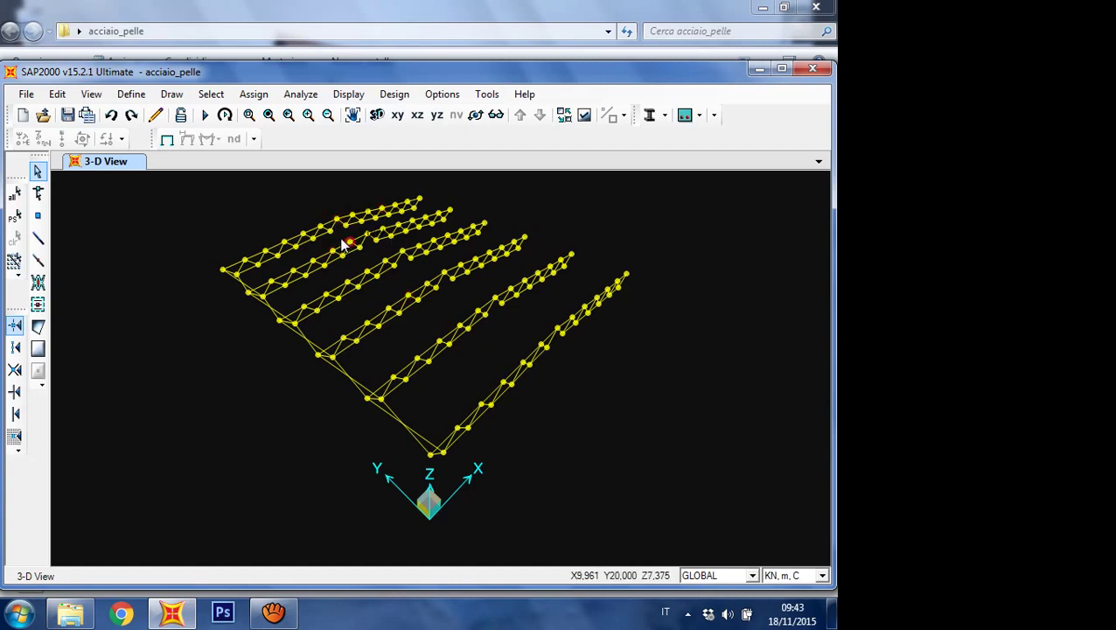
pyautogui.scroll(3, 341, 245)
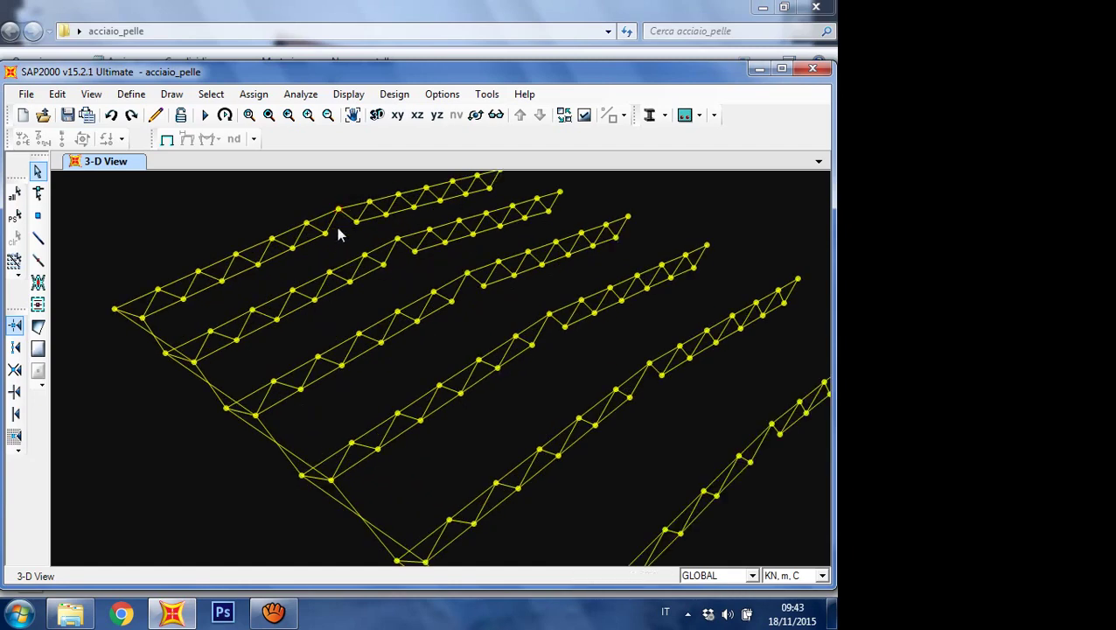
pyautogui.click(38, 239)
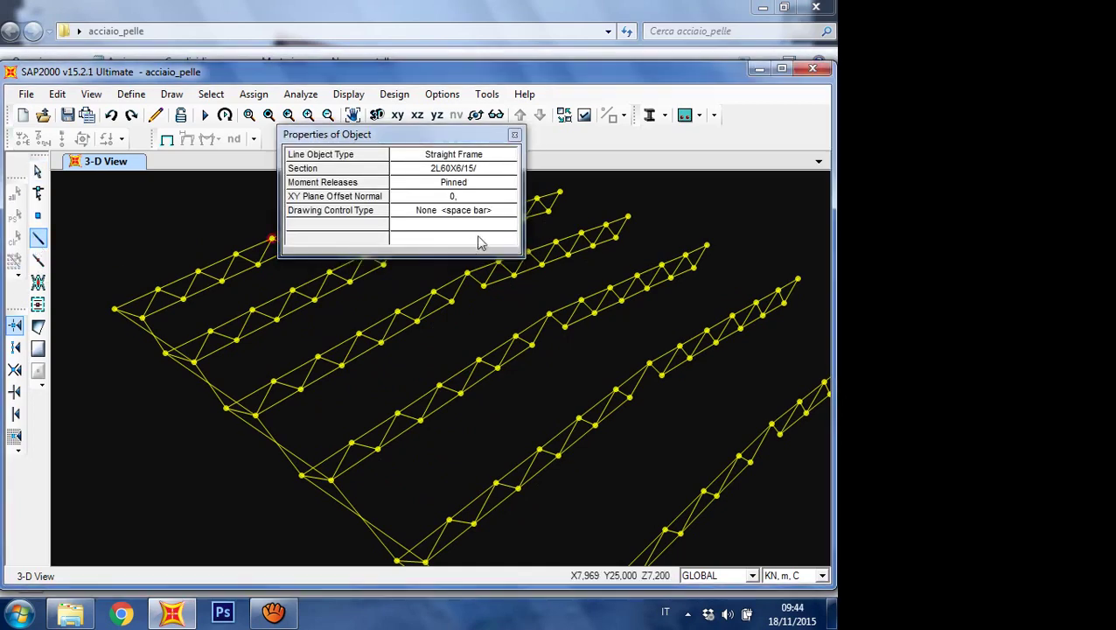
pyautogui.click(514, 134)
pyautogui.click(339, 210)
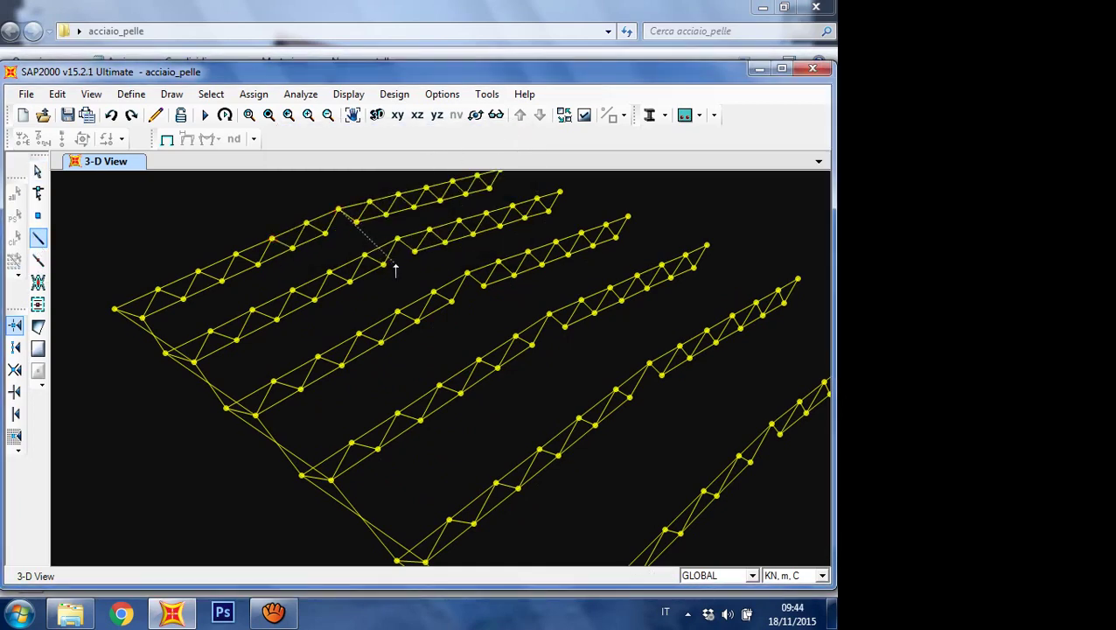
pyautogui.click(385, 262)
pyautogui.click(468, 274)
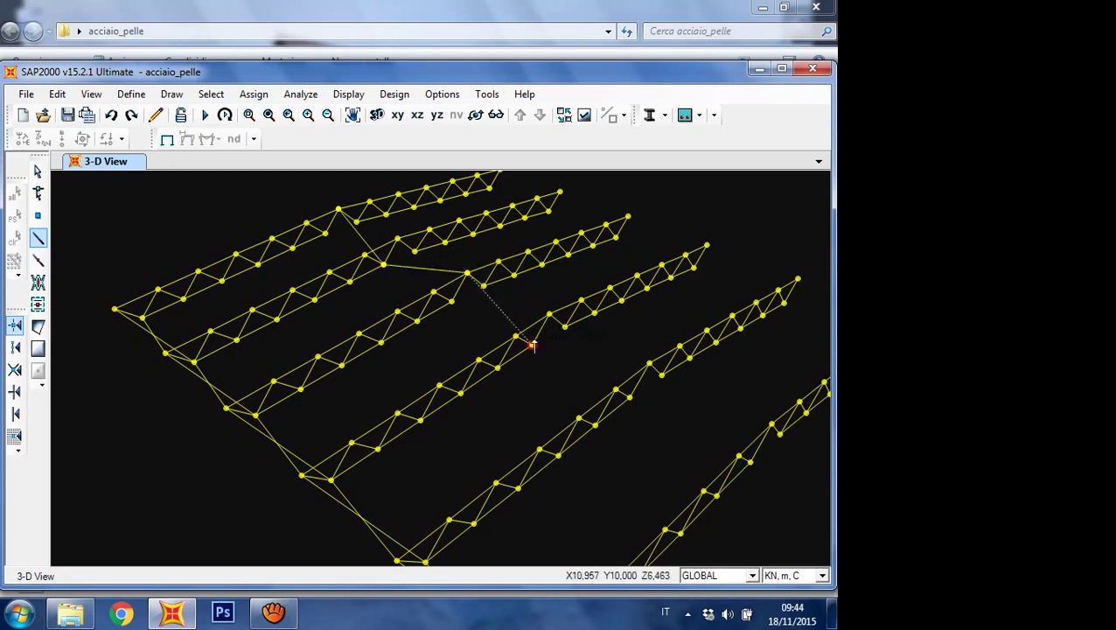
pyautogui.click(531, 345)
pyautogui.click(649, 362)
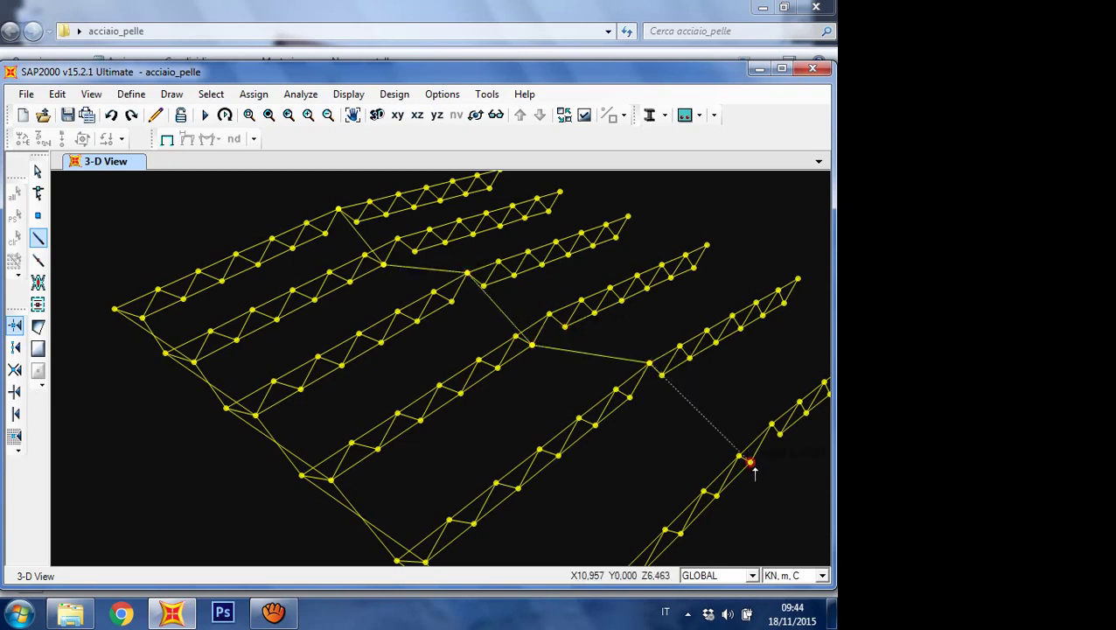
pyautogui.click(743, 457)
# Step: Draw the opposite diagonals from the Y=0 ridge joint back to the Y=25 truss, crossing those between the ridge and the X=10,957 joints
pyautogui.click(771, 426)
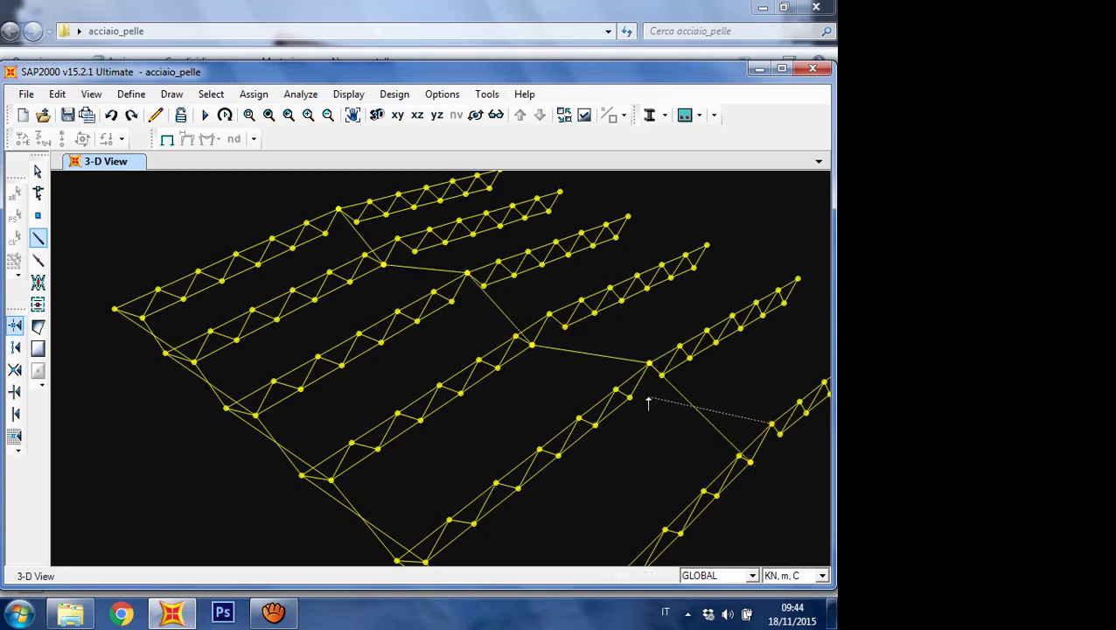
pyautogui.click(628, 395)
pyautogui.click(548, 314)
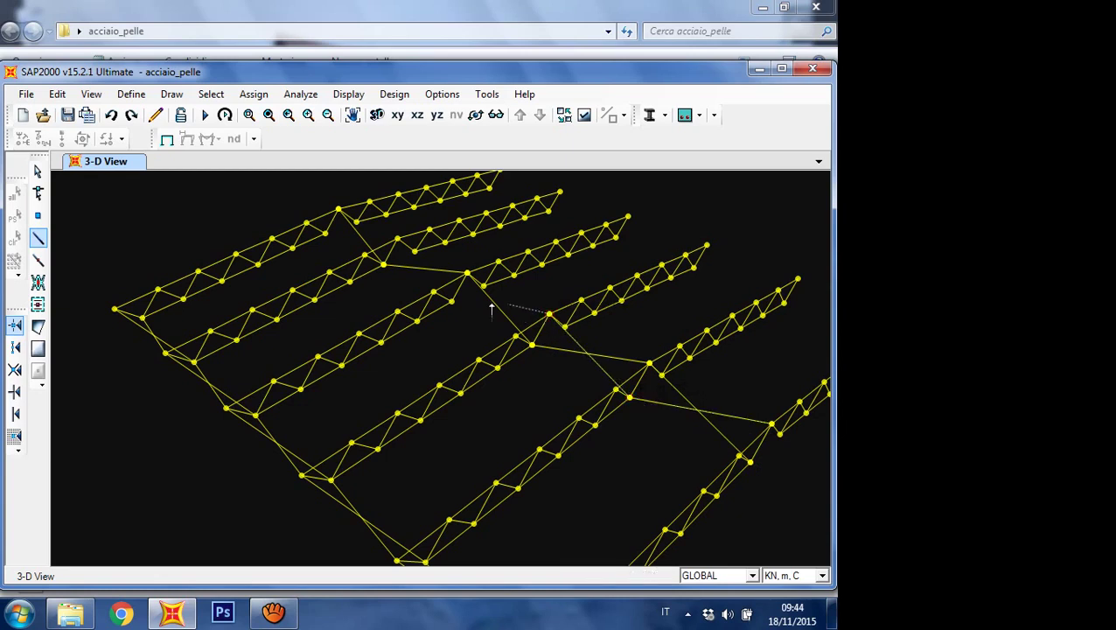
pyautogui.click(450, 302)
pyautogui.click(397, 239)
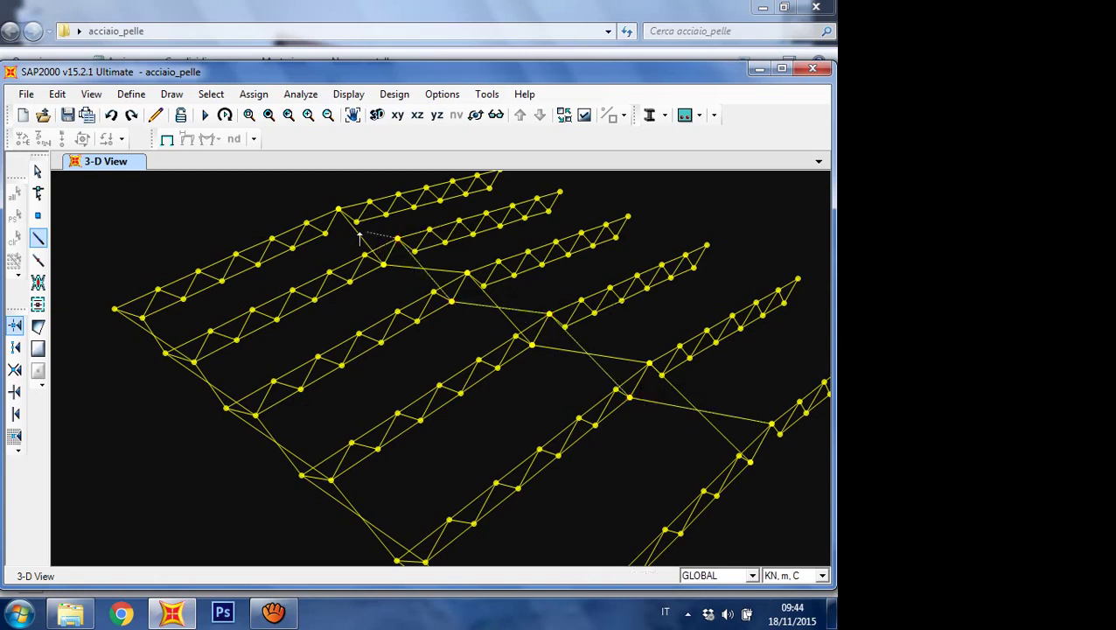
pyautogui.click(326, 234)
# Step: Draw diagonals from the Y=25 truss to the Y=5 truss, alternating lower-chord joints at X=12,949 with ridge joints
pyautogui.scroll(-2, 326, 249)
pyautogui.scroll(2, 351, 282)
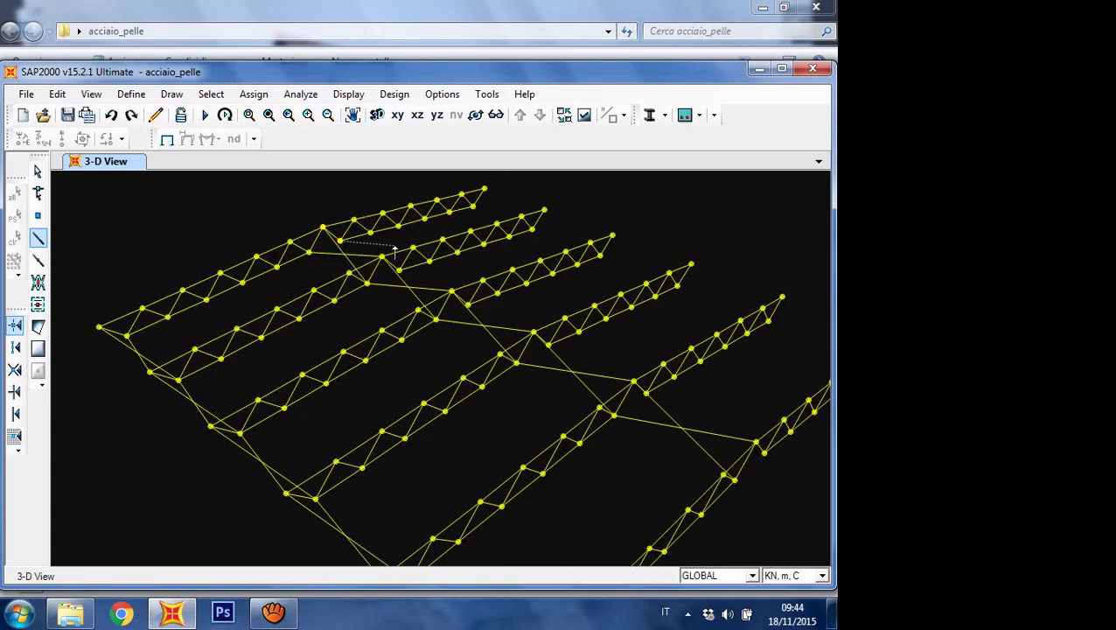
pyautogui.click(468, 304)
pyautogui.click(534, 332)
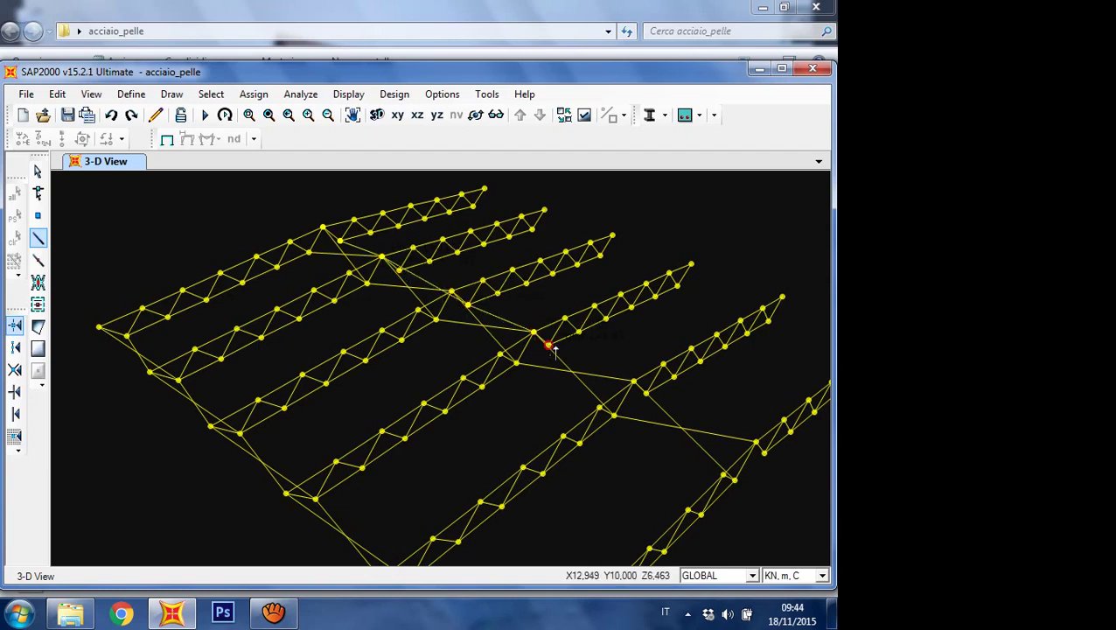
pyautogui.click(647, 394)
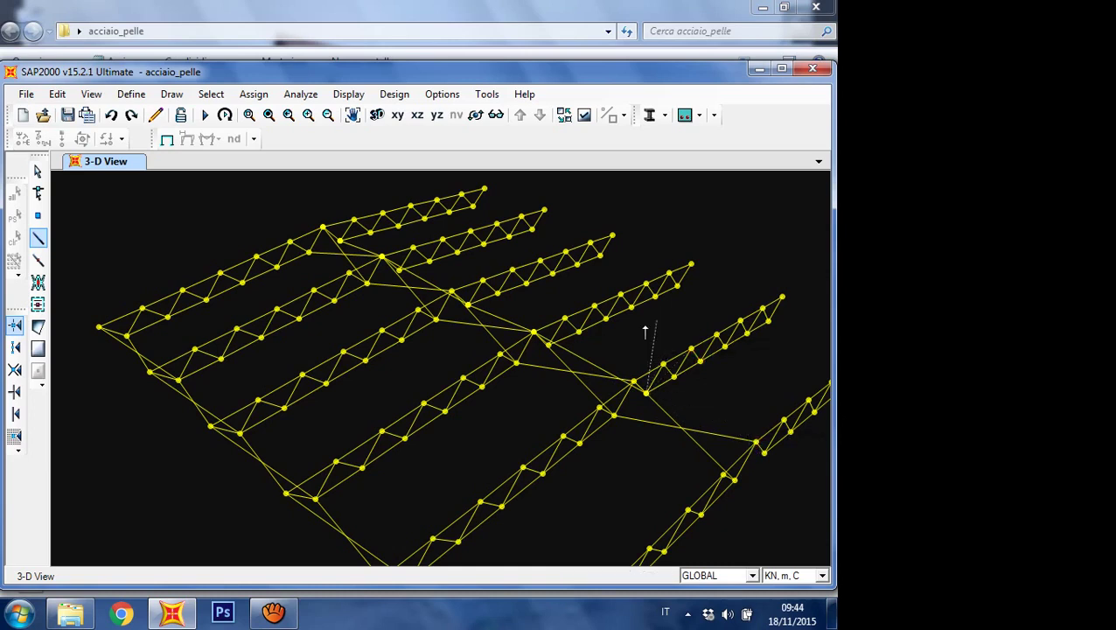
pyautogui.press('Escape')
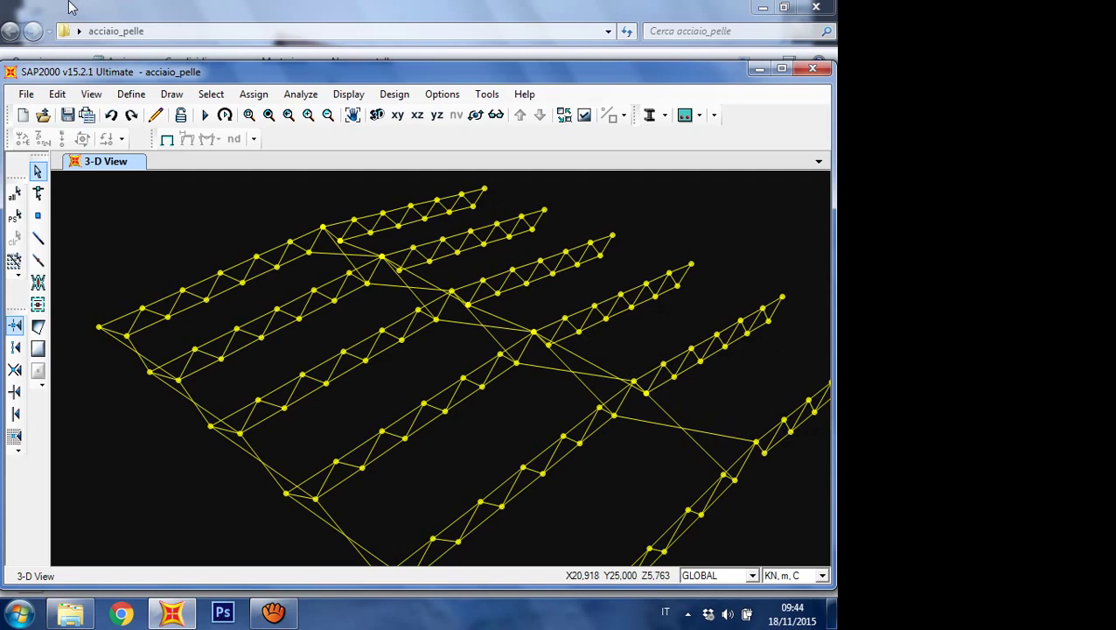
# Step: Delete the diagonal running from the Y=10 ridge joint to the lower-chord joint of the Y=5 truss
pyautogui.click(591, 369)
pyautogui.press('Delete')
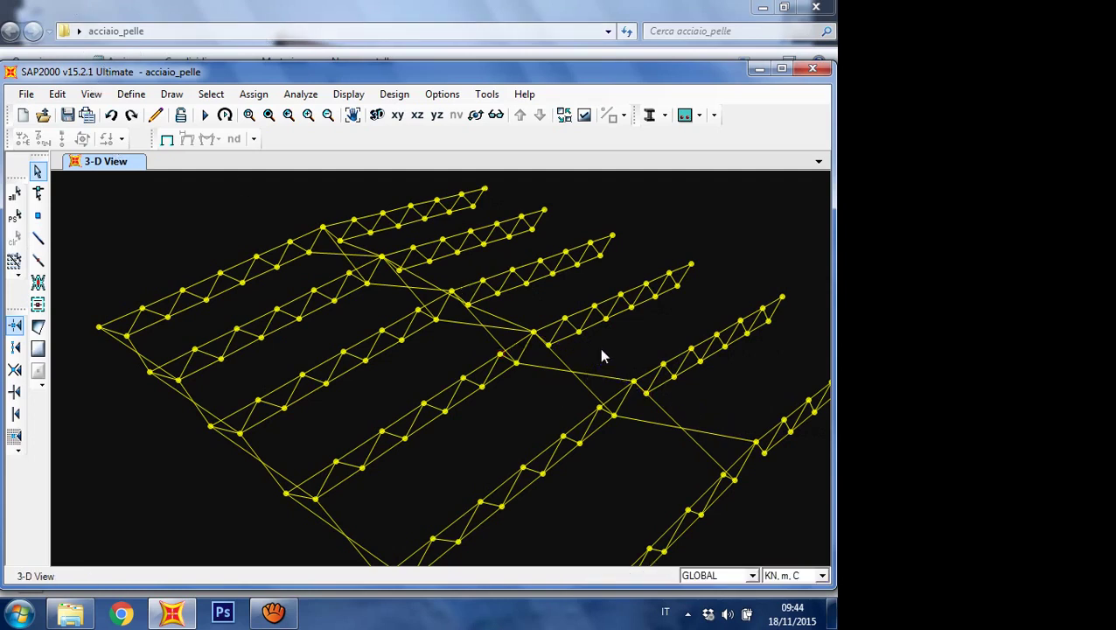
# Step: Delete the remaining diagonals between the ridge and the X=12,949 lower-chord joints, from the Y=10 ridge joint to the Y=25 truss
pyautogui.click(495, 310)
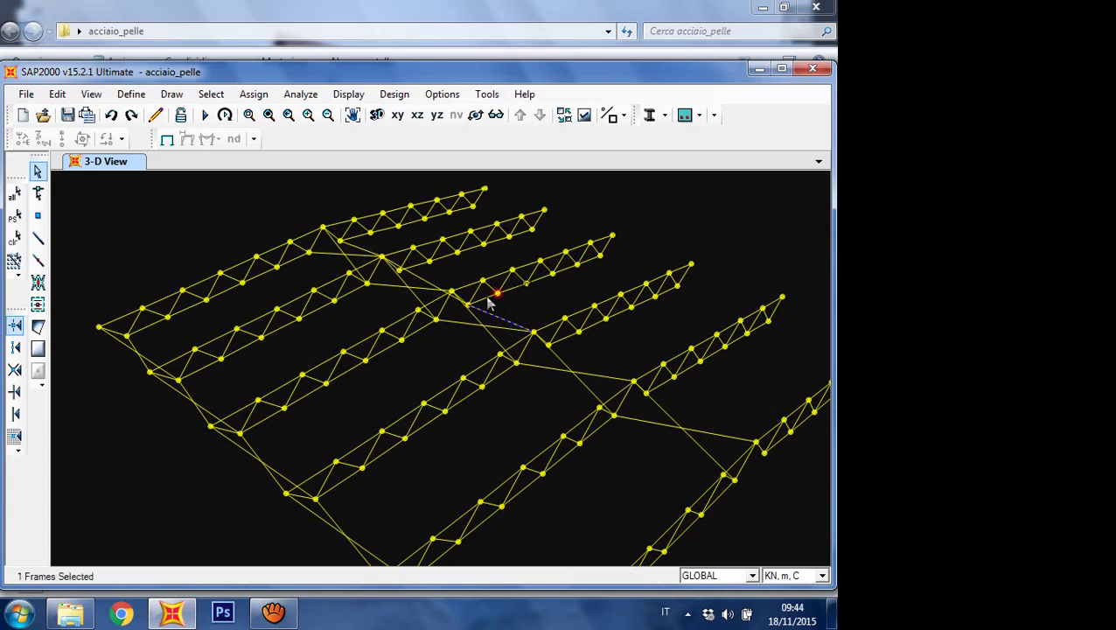
pyautogui.click(424, 278)
pyautogui.press('Delete')
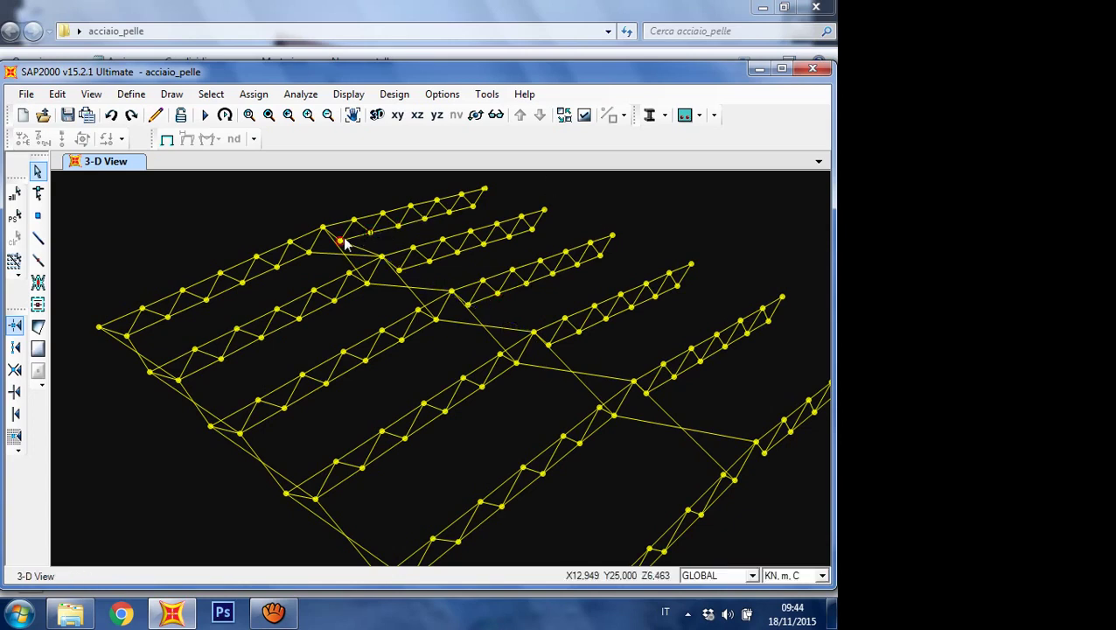
pyautogui.click(366, 254)
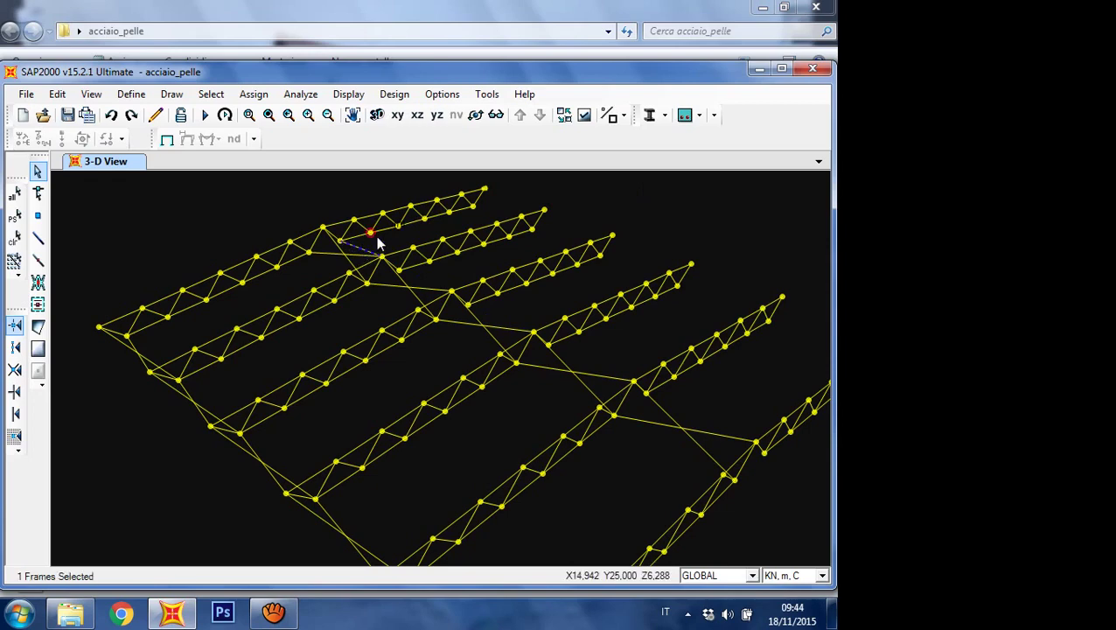
pyautogui.press('Delete')
# Step: Draw pinned 2L60X6/15/ diagonals from the Y=25 ridge joint to the Y=0 truss, alternating ridge joints and lower-chord joints at X=12,949
pyautogui.scroll(-2, 382, 243)
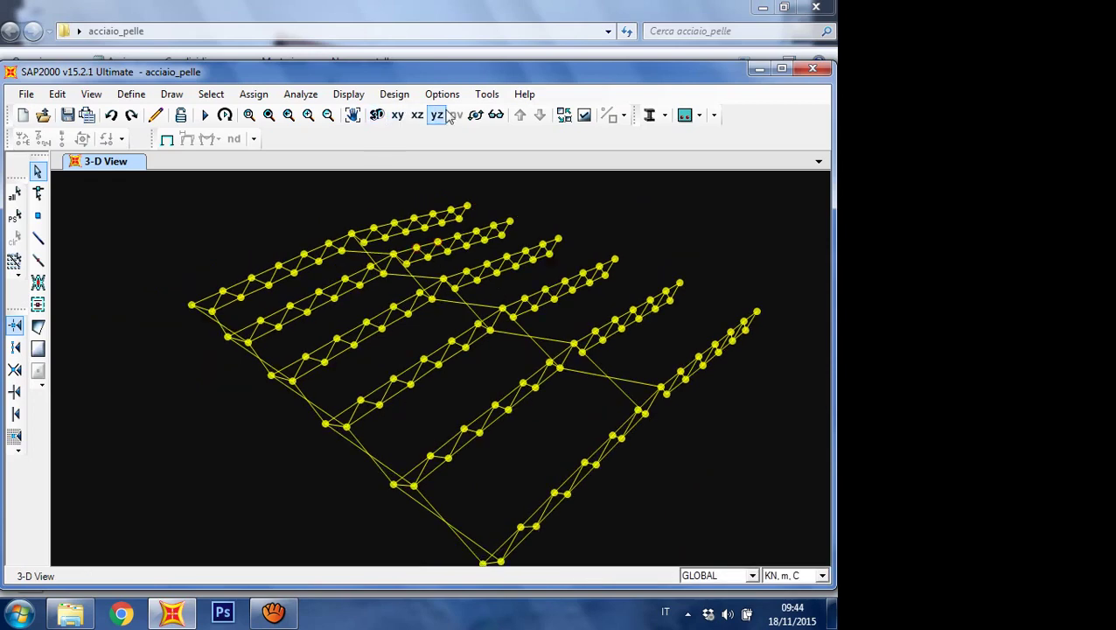
pyautogui.keyDown('shift'); pyautogui.moveTo(637, 452); pyautogui.dragTo(516, 424, button='middle'); pyautogui.keyUp('shift')
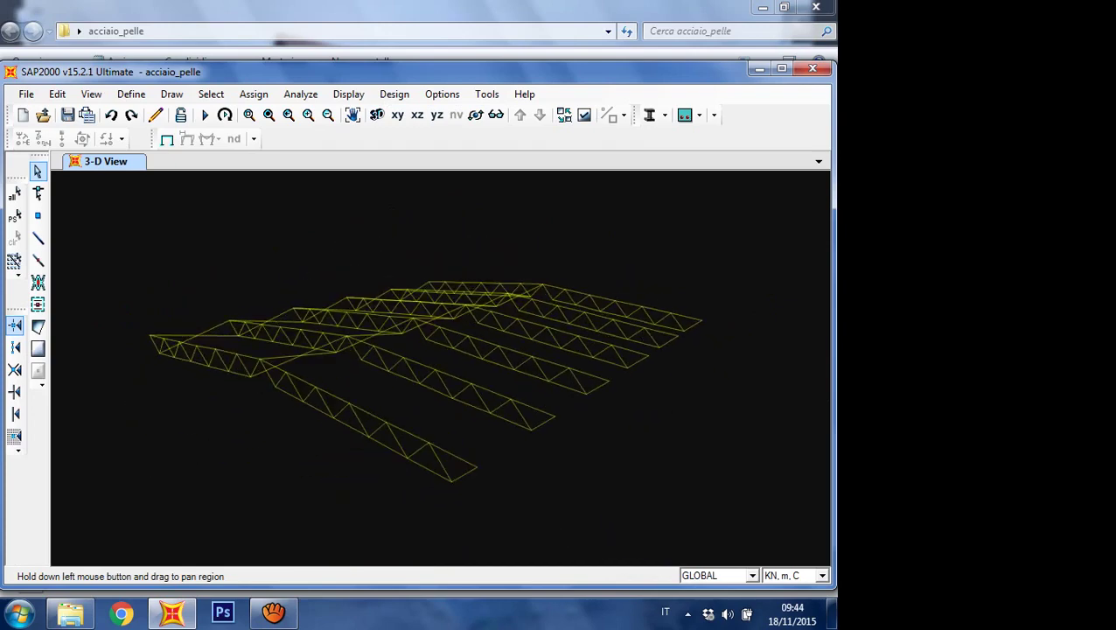
pyautogui.scroll(2, 366, 369)
pyautogui.scroll(-2, 364, 366)
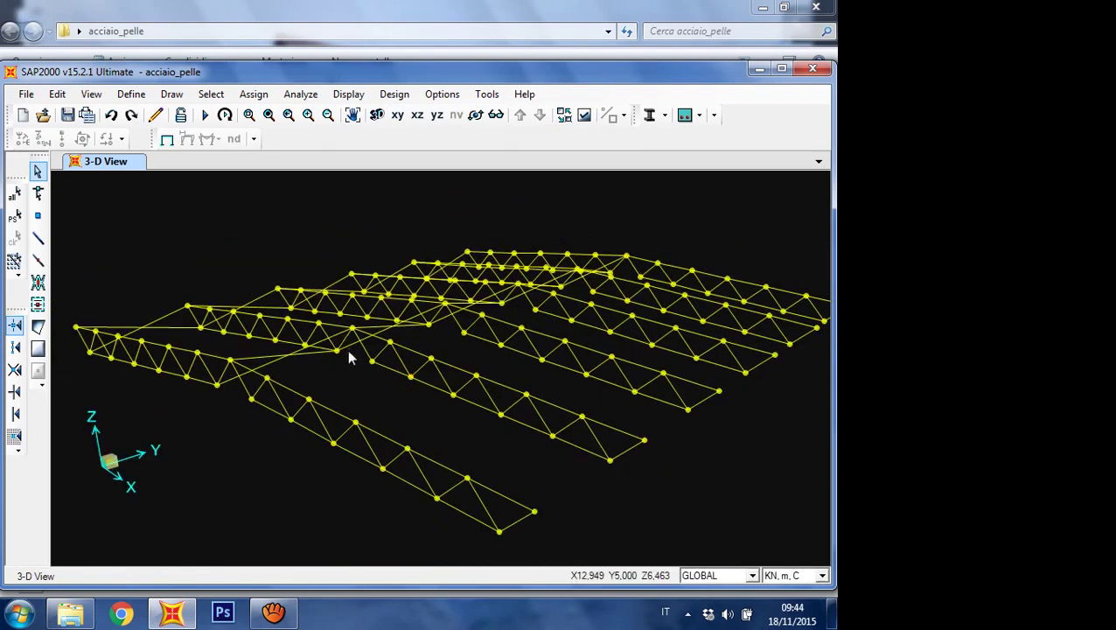
pyautogui.scroll(2, 316, 343)
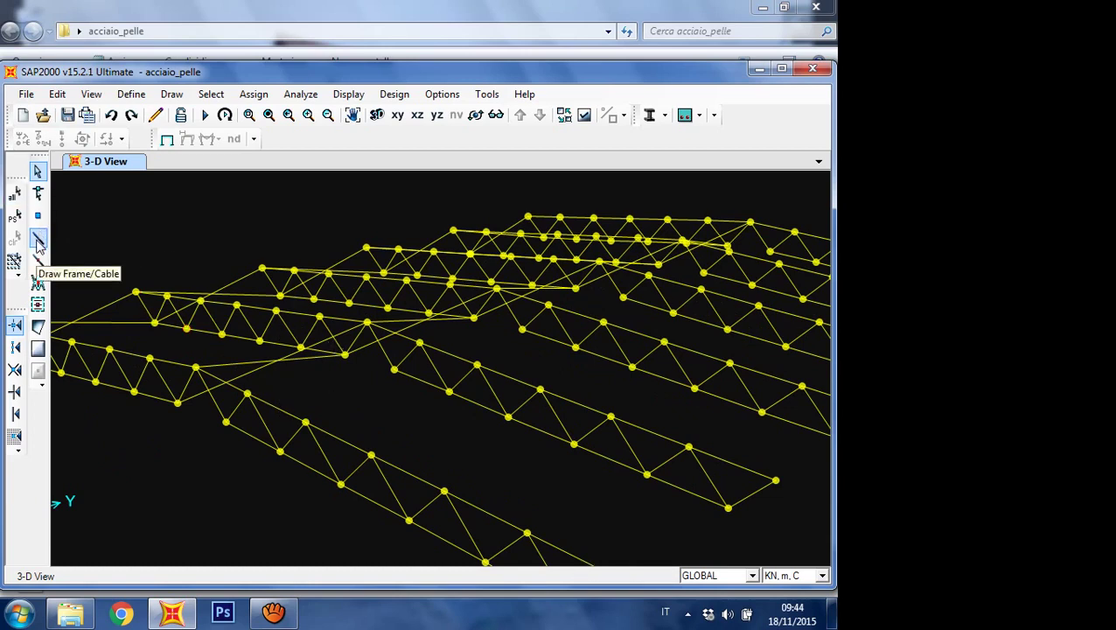
pyautogui.scroll(-1, 451, 353)
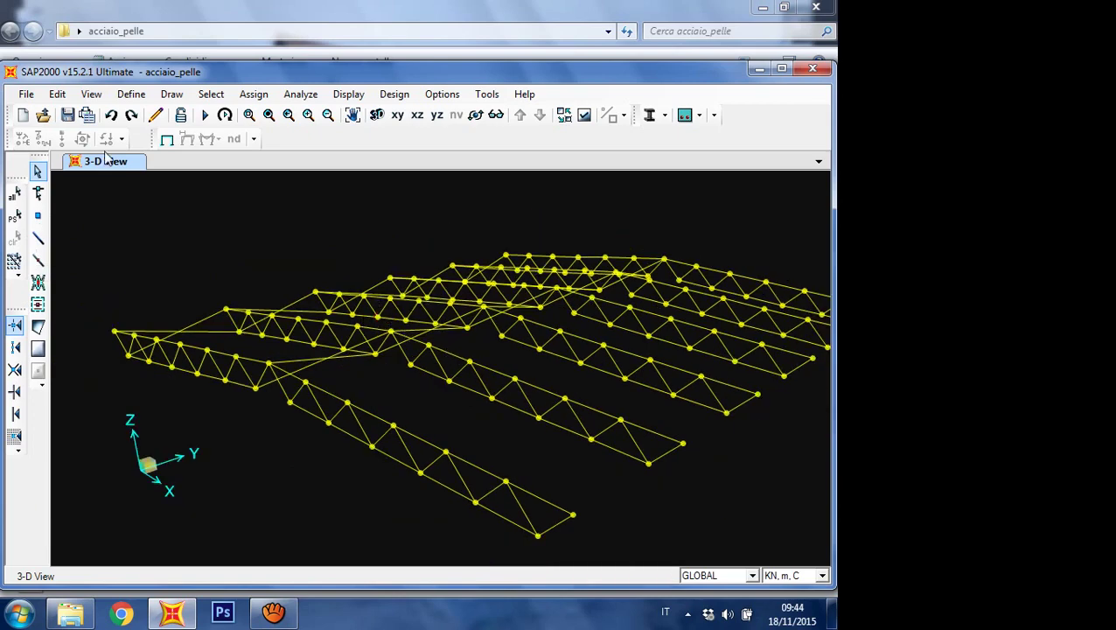
pyautogui.click(475, 115)
pyautogui.moveTo(643, 376); pyautogui.dragTo(643, 332)
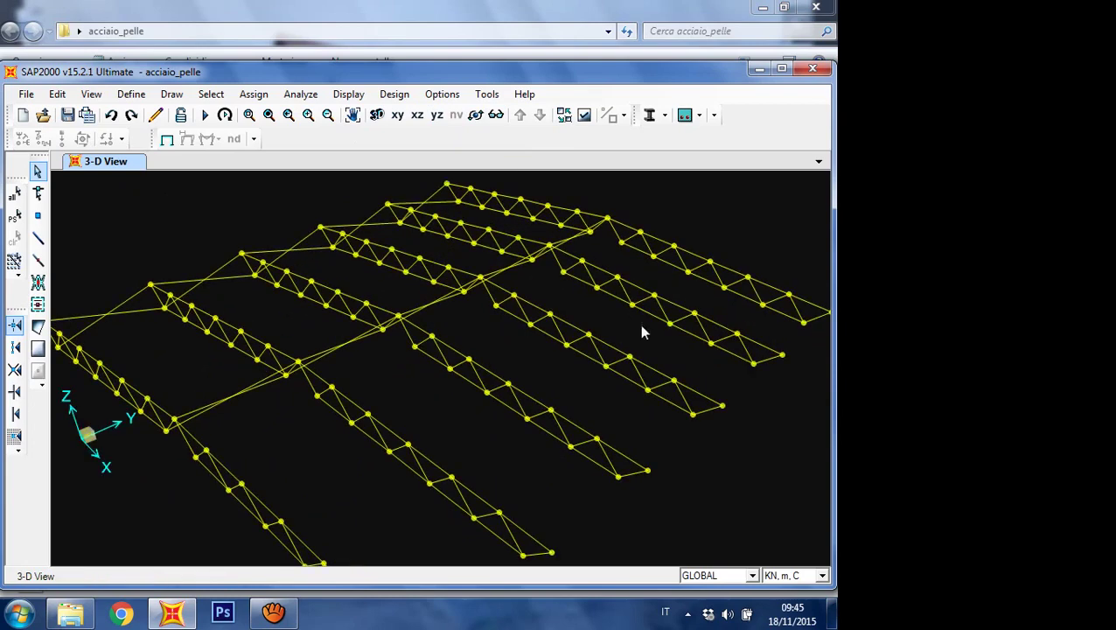
pyautogui.click(38, 238)
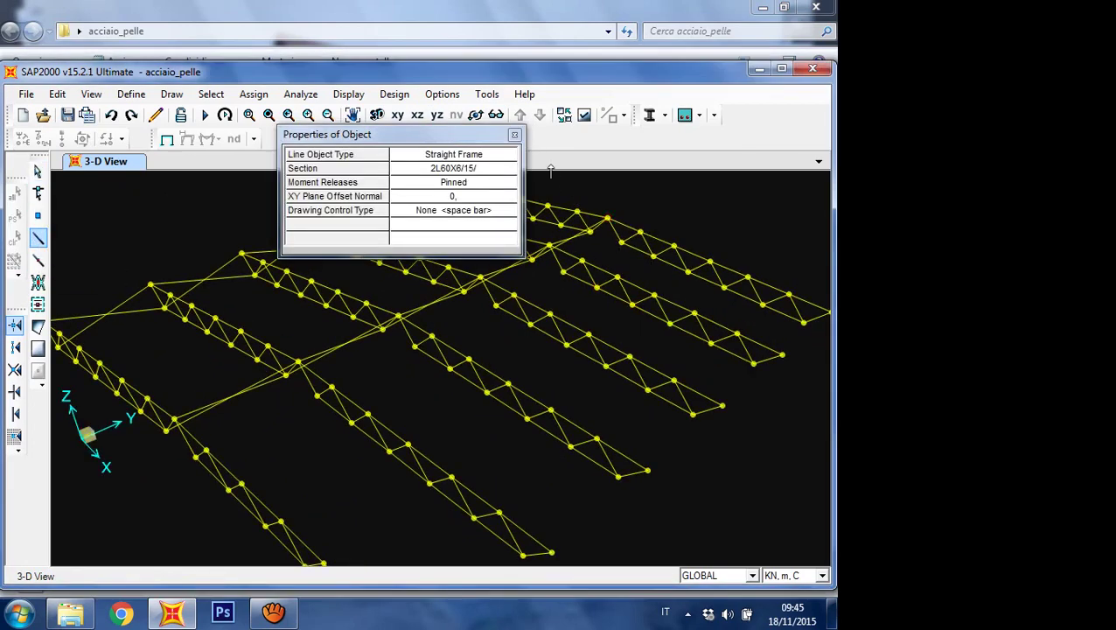
pyautogui.click(514, 135)
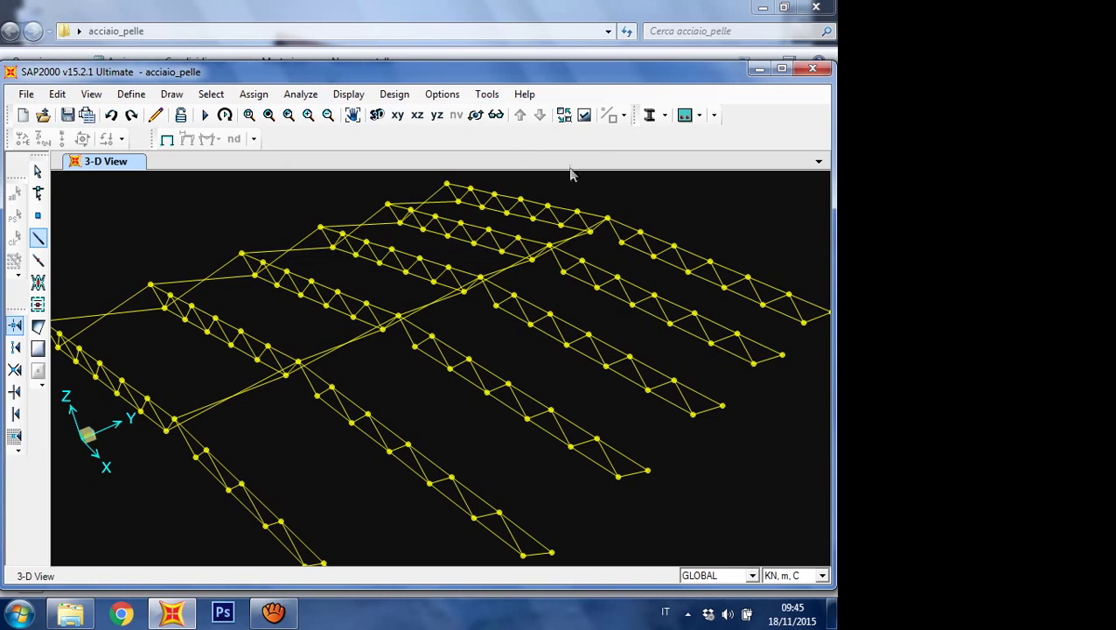
pyautogui.click(607, 218)
pyautogui.click(564, 273)
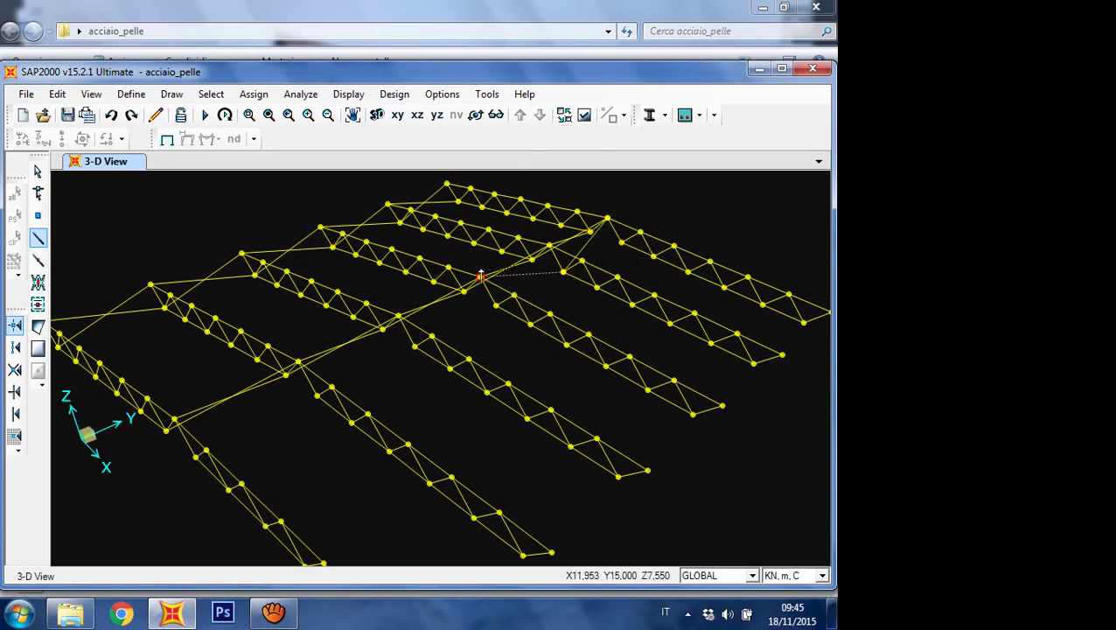
pyautogui.click(480, 278)
pyautogui.click(415, 347)
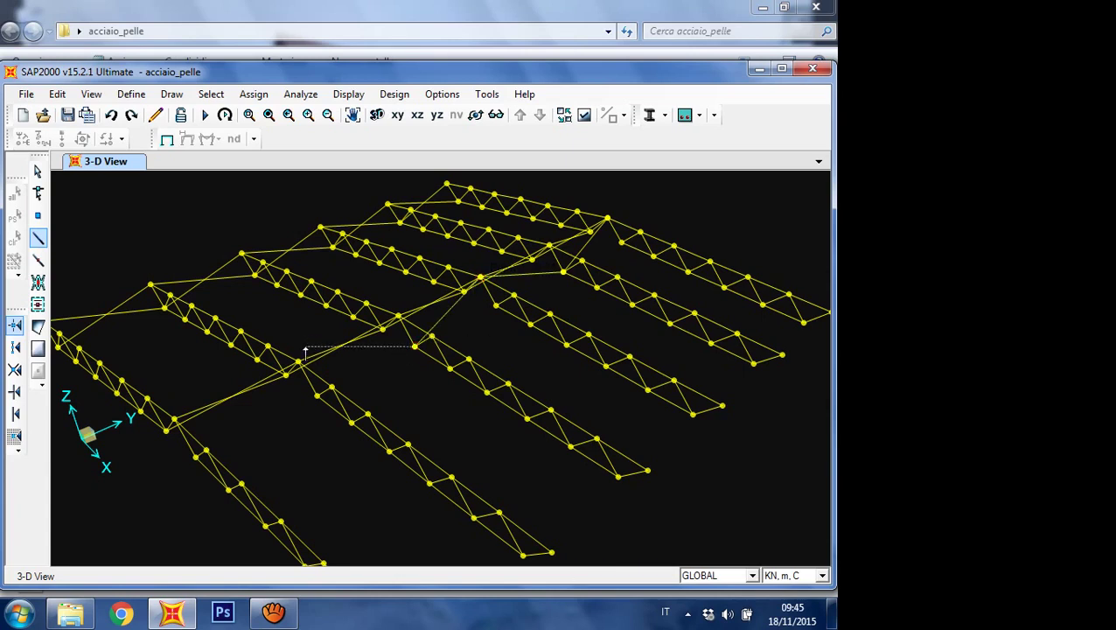
pyautogui.click(298, 360)
pyautogui.click(195, 456)
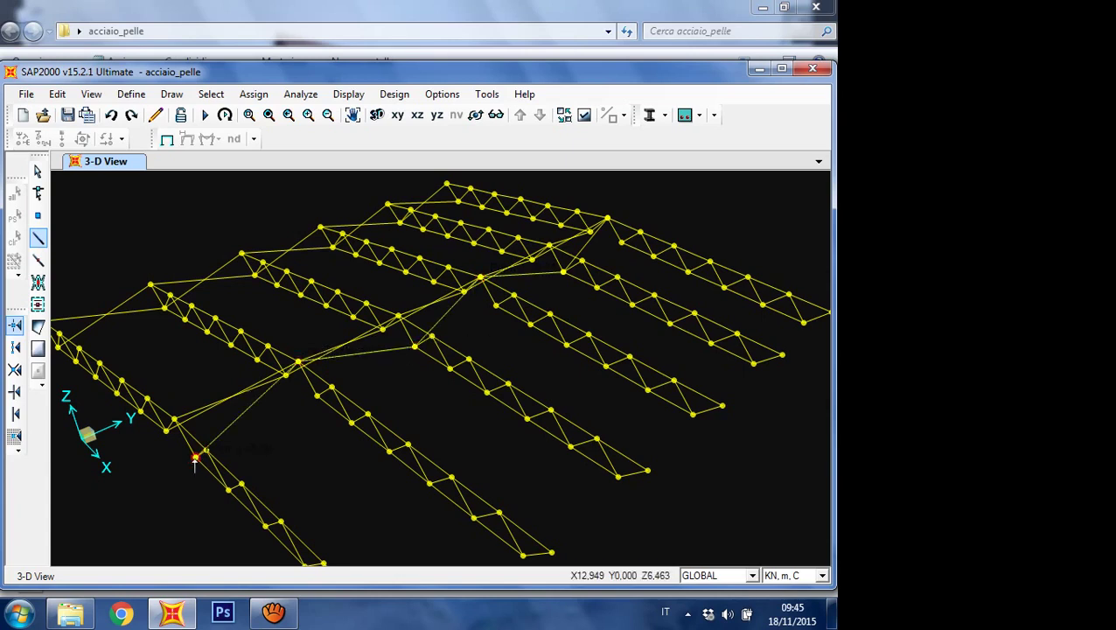
# Step: Draw the opposite diagonals from the Y=0 ridge joint back to the Y=25 truss, crossing those between the ridge and the X=12,949 joints
pyautogui.click(174, 419)
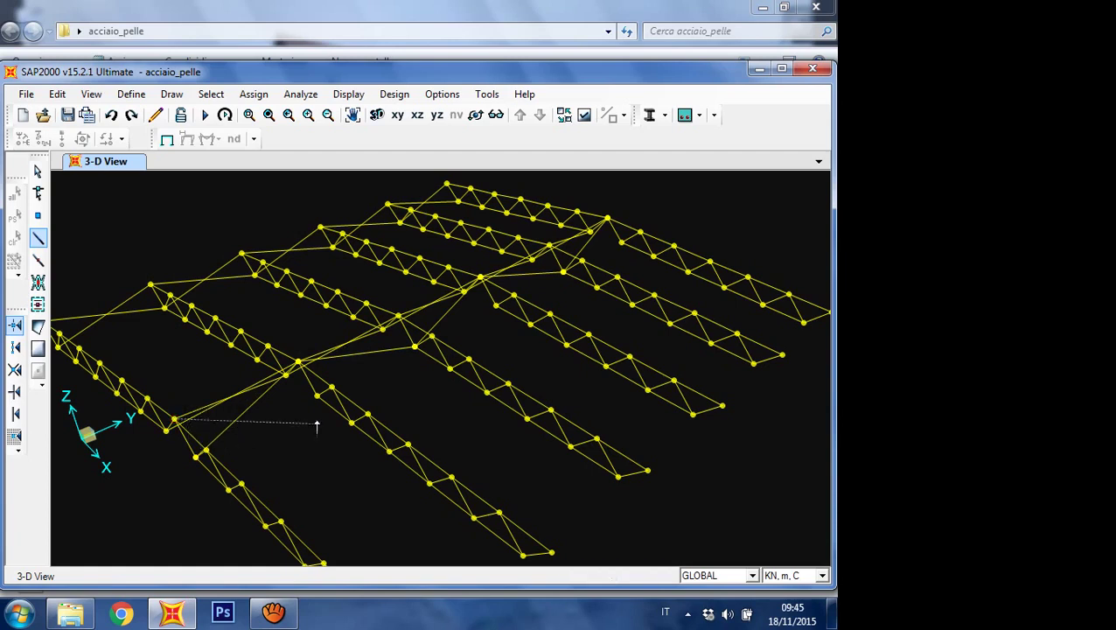
pyautogui.click(317, 395)
pyautogui.click(398, 315)
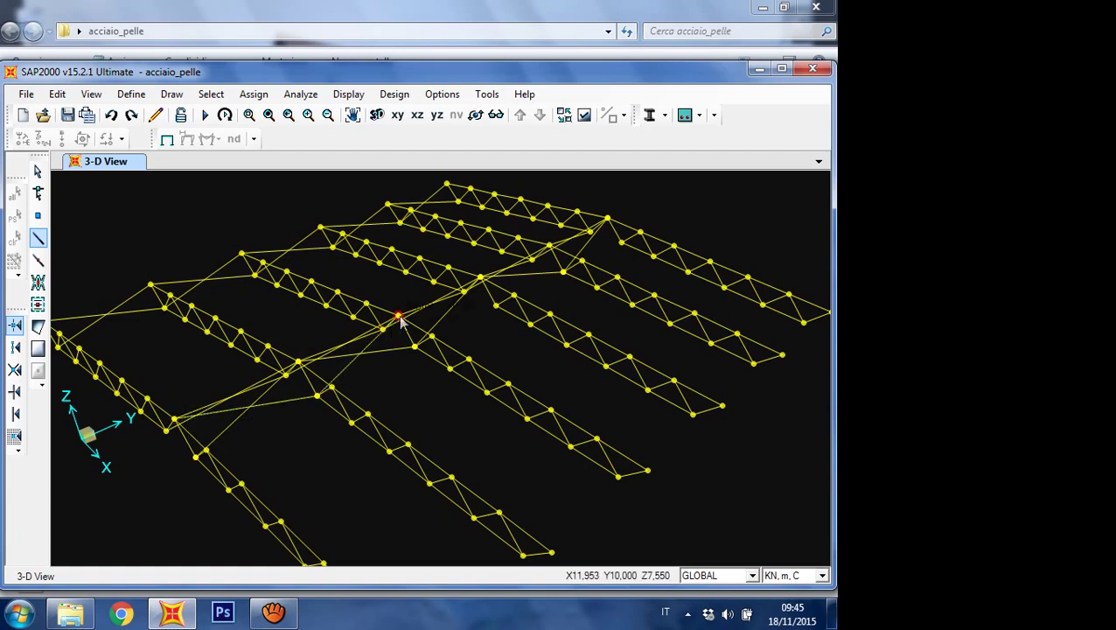
pyautogui.click(496, 305)
pyautogui.click(549, 245)
pyautogui.click(620, 243)
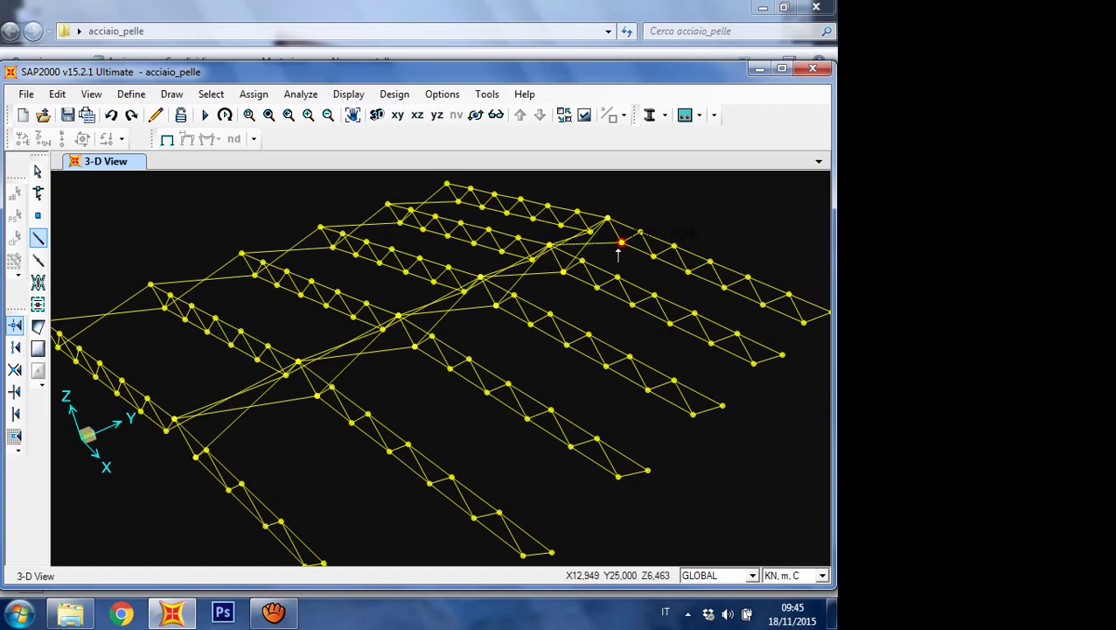
pyautogui.click(328, 115)
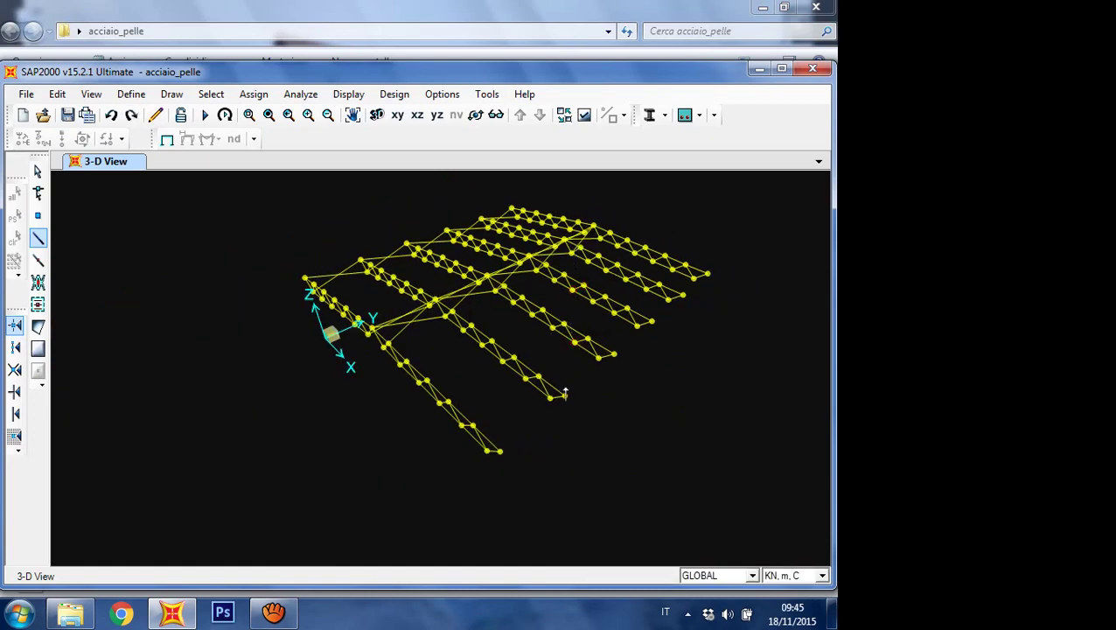
pyautogui.click(377, 114)
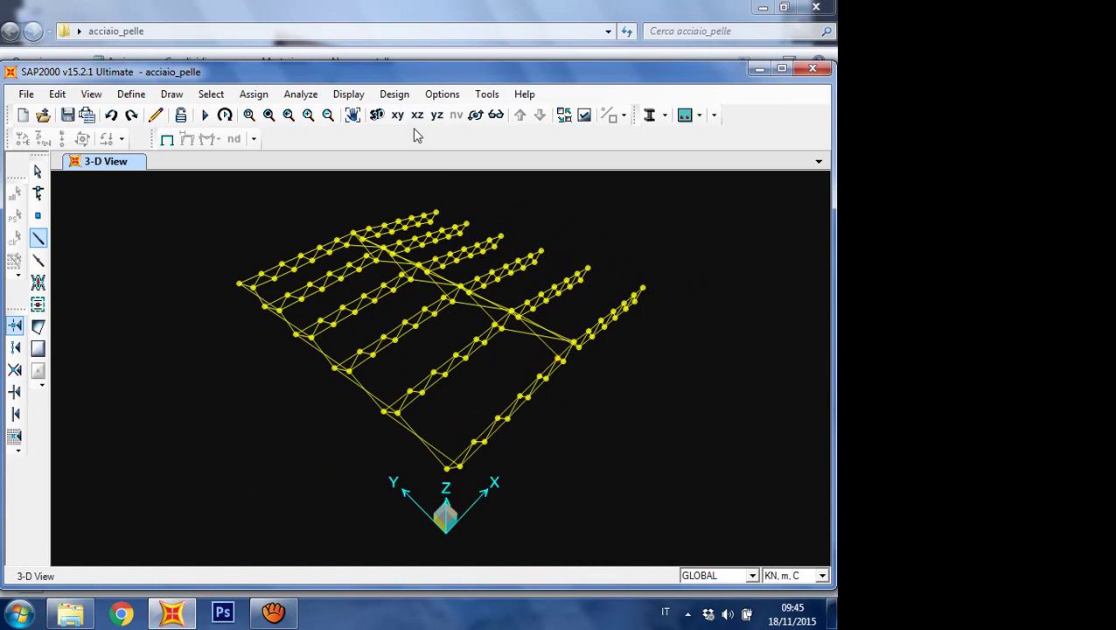
pyautogui.press('Escape')
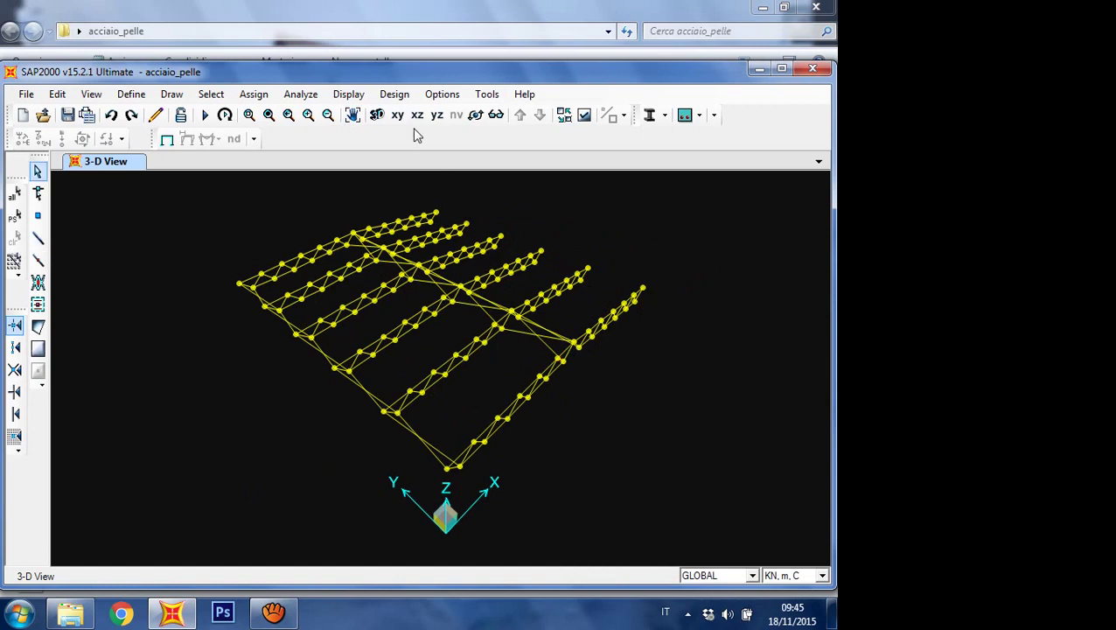
# Step: Draw pinned 2L60X6/15/ diagonals from the Y=0 truss's unbraced end tip to the Y=25 truss, alternating end tips and lower-chord joints at X=22,910
pyautogui.click(476, 114)
pyautogui.moveTo(601, 449); pyautogui.dragTo(499, 506)
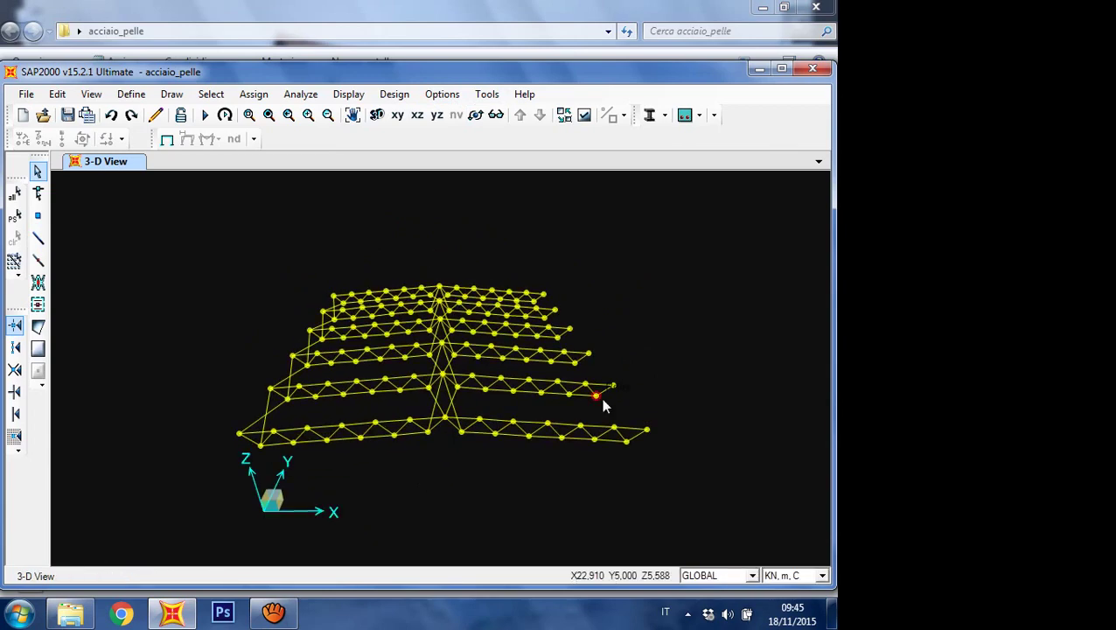
pyautogui.click(478, 115)
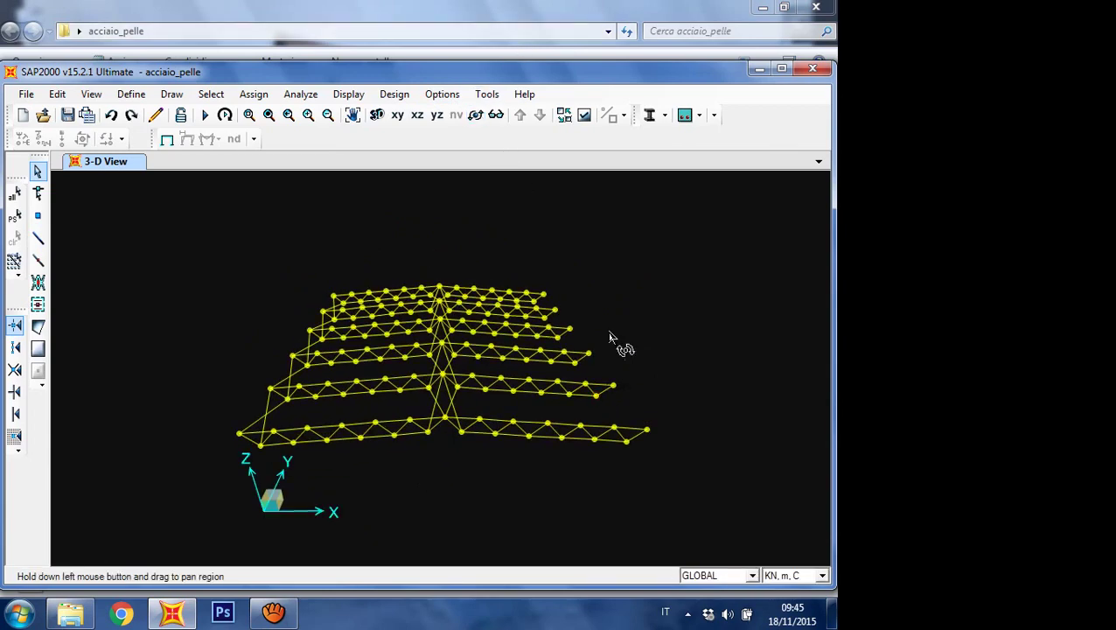
pyautogui.moveTo(618, 354); pyautogui.dragTo(579, 486)
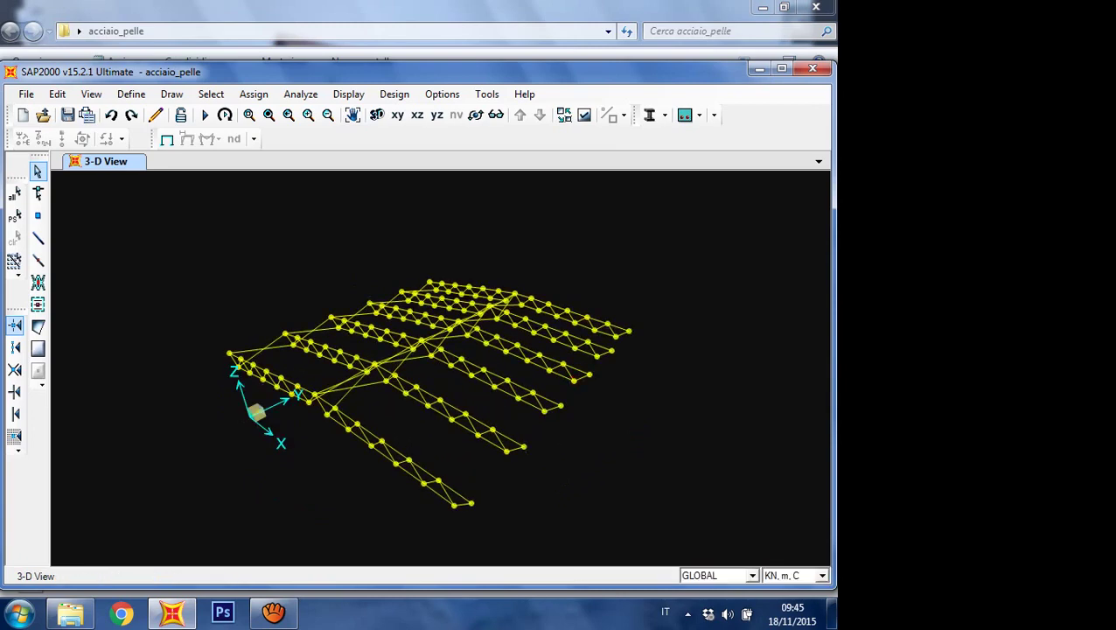
pyautogui.scroll(3, 578, 486)
pyautogui.scroll(-2, 566, 435)
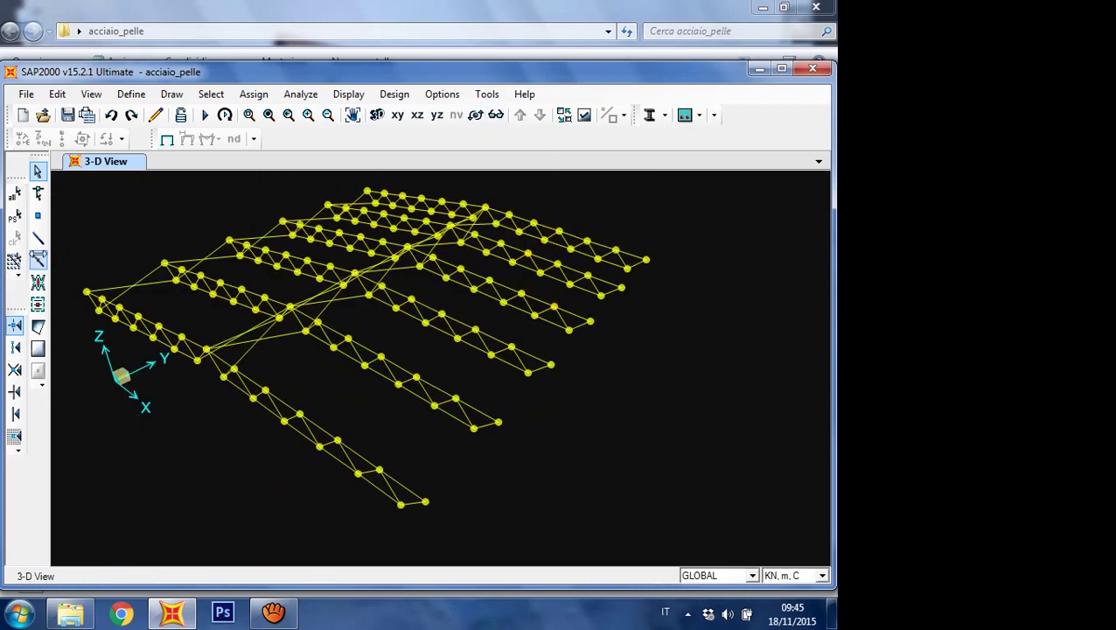
pyautogui.click(37, 237)
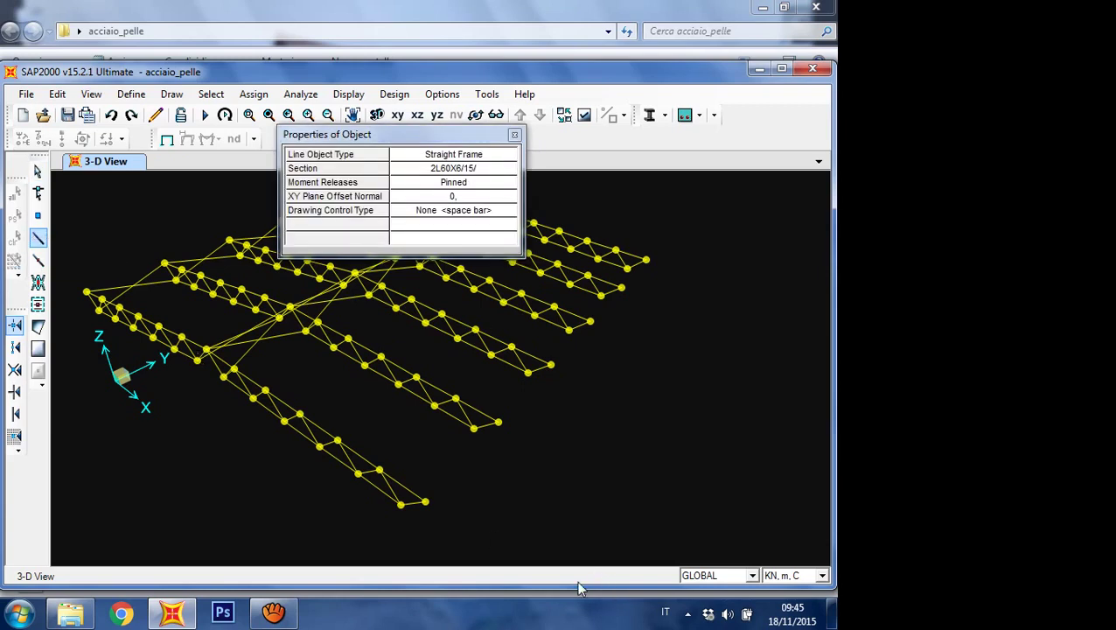
pyautogui.click(425, 501)
pyautogui.click(473, 428)
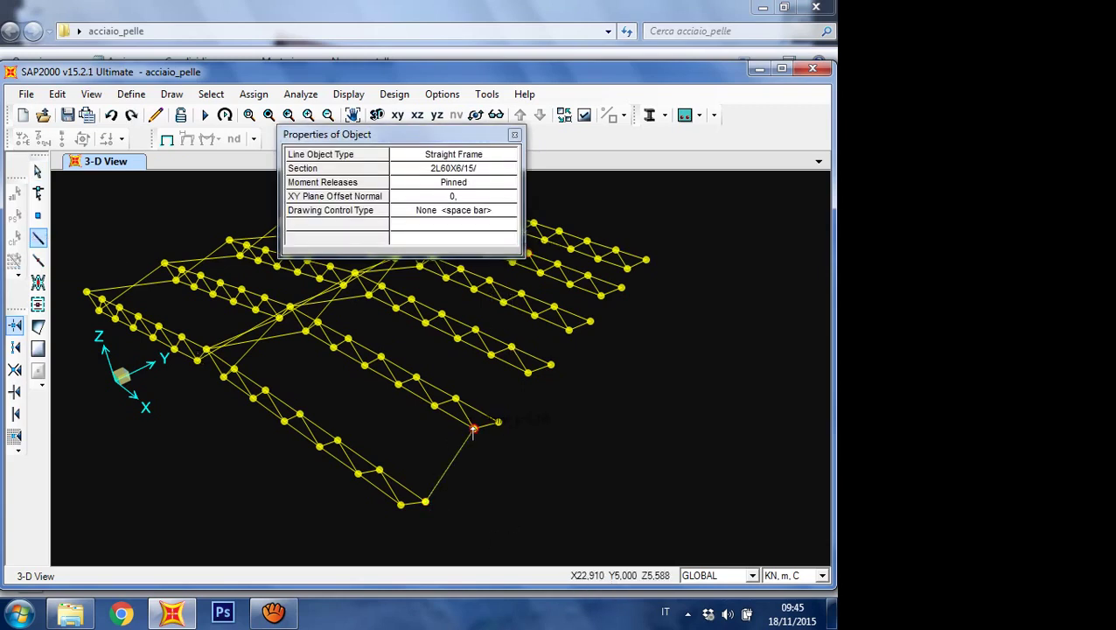
pyautogui.click(551, 366)
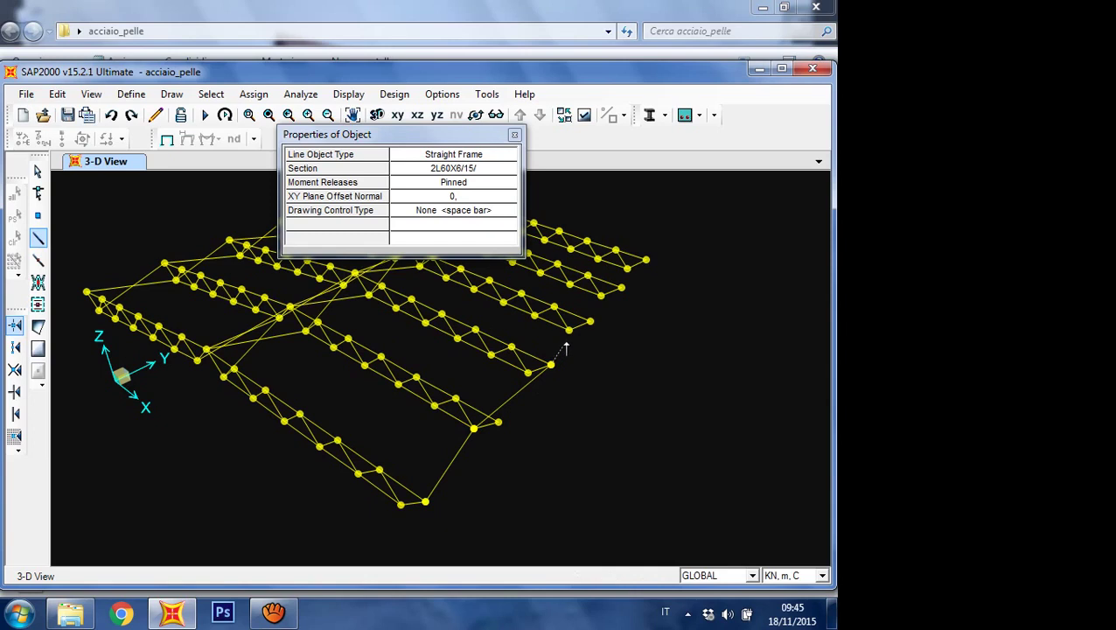
pyautogui.click(569, 328)
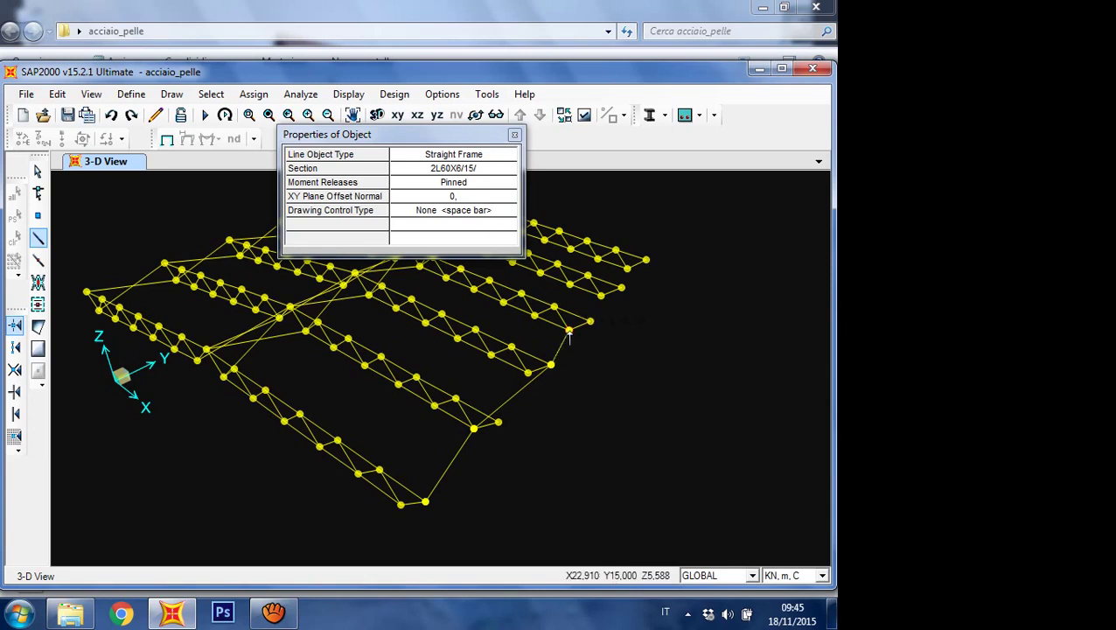
pyautogui.click(621, 287)
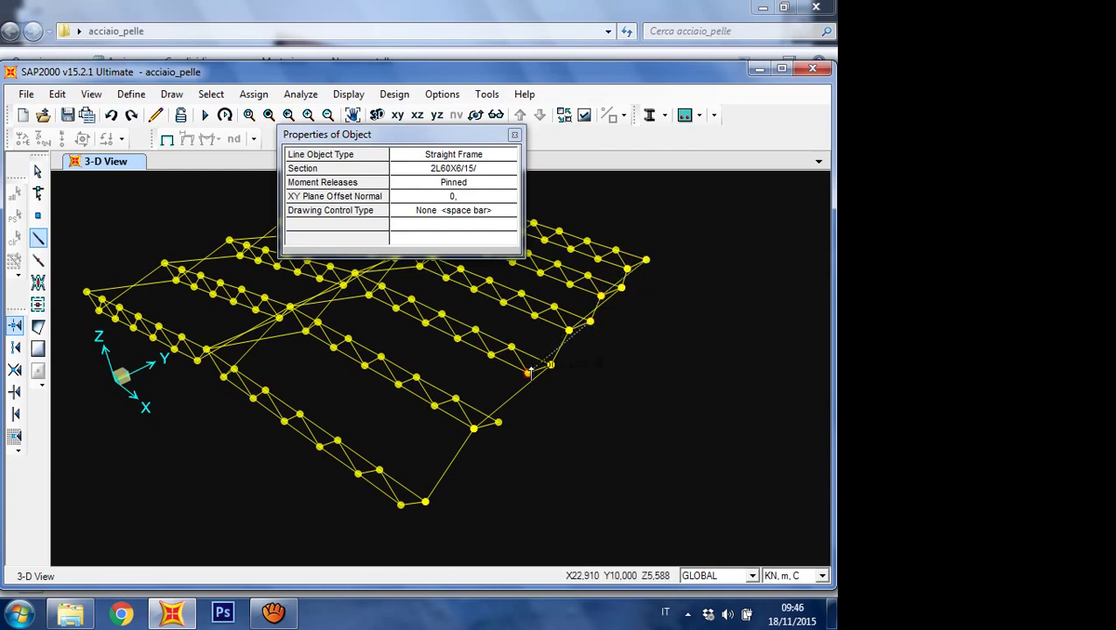
# Step: Complete the end cross-bracing with opposite diagonals back to the Y=0 truss, alternating lower-chord joints at X=22,910 with truss end tips
pyautogui.click(498, 423)
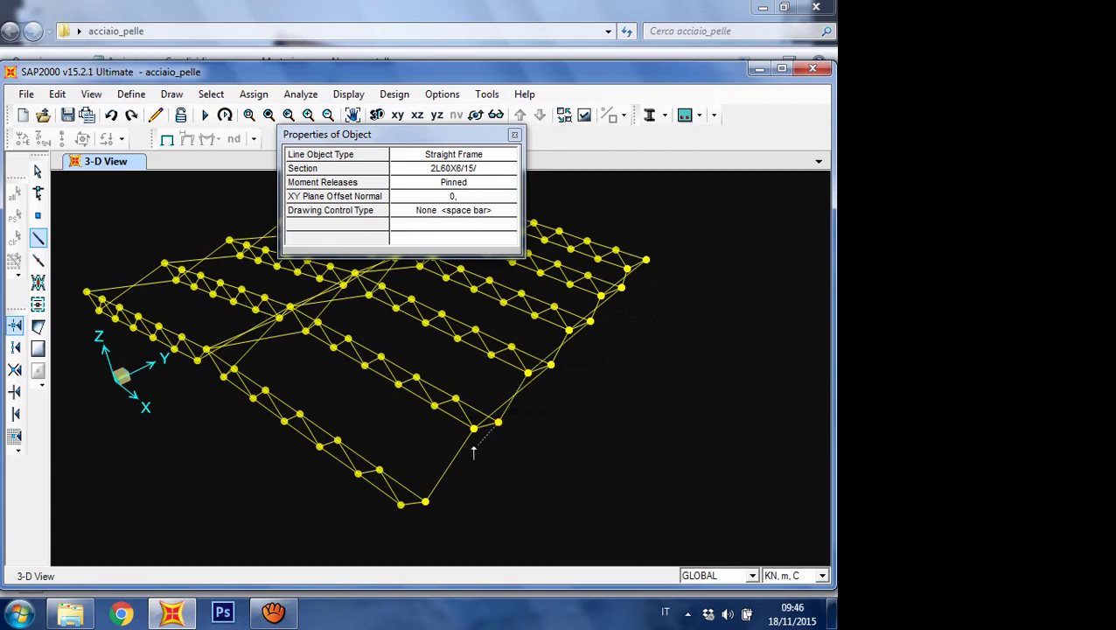
pyautogui.click(401, 504)
pyautogui.click(514, 134)
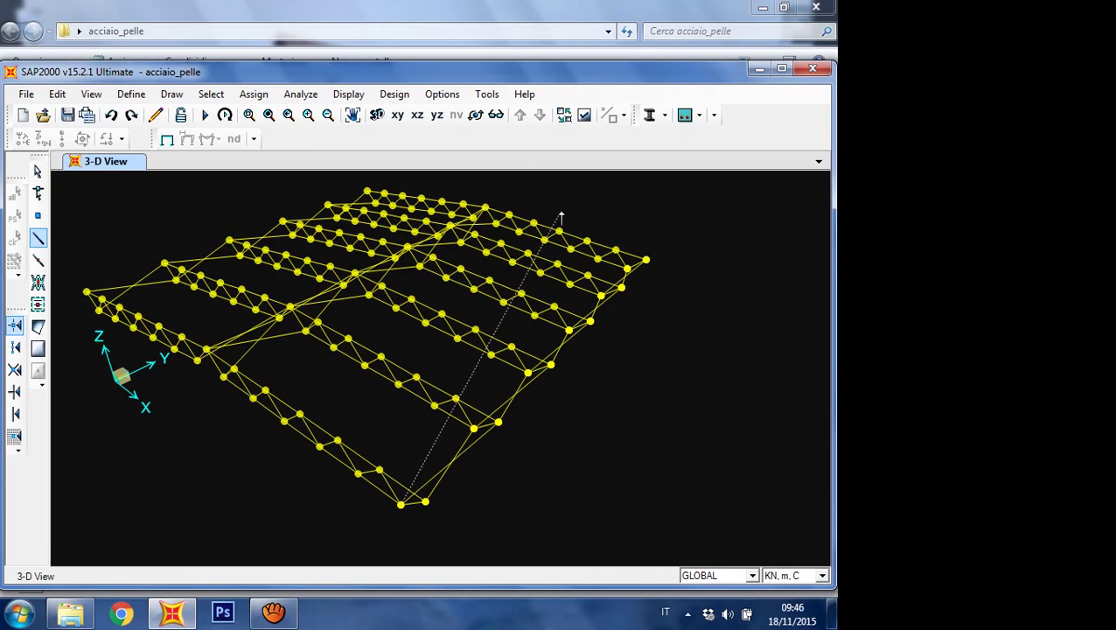
pyautogui.press('Escape')
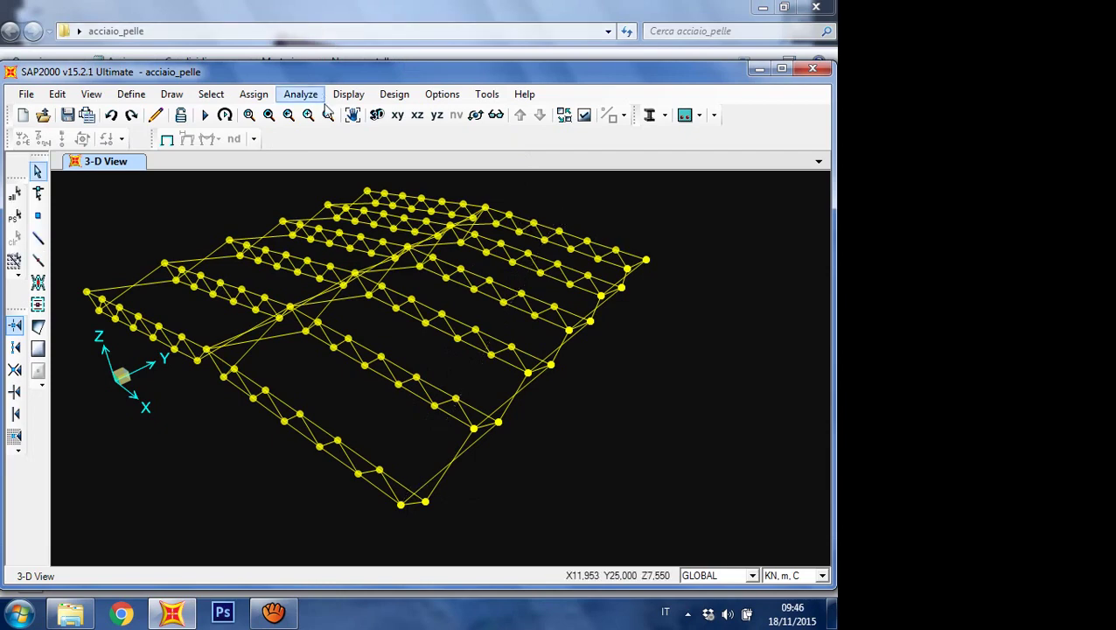
# Step: Try to save the model as F:\acciaio_pelle.sdb
pyautogui.click(475, 114)
pyautogui.moveTo(438, 350); pyautogui.dragTo(288, 238)
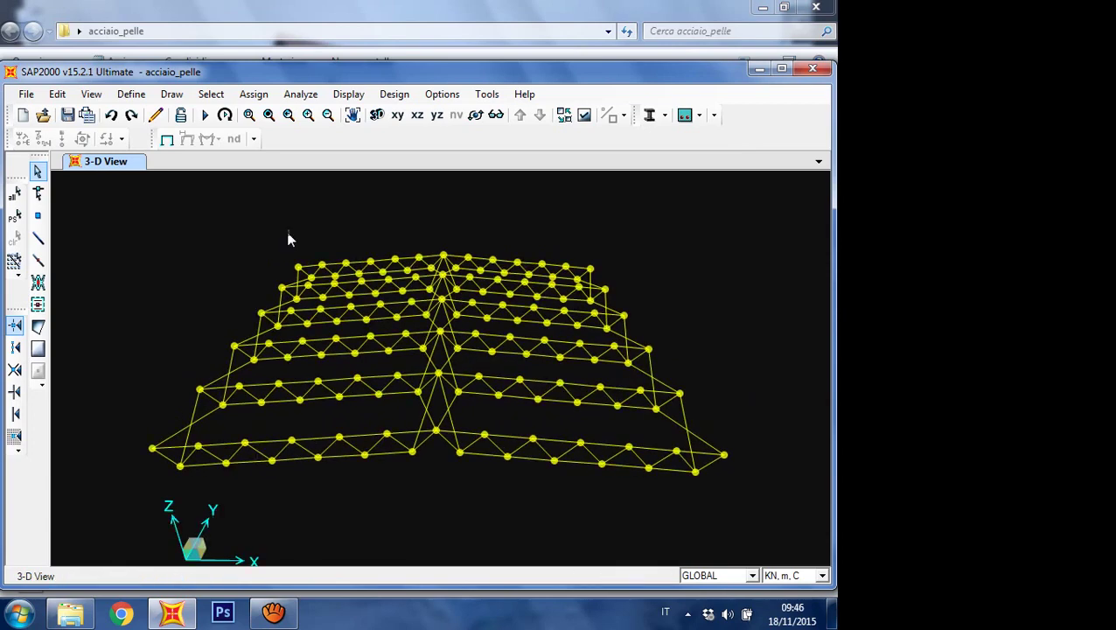
pyautogui.click(70, 115)
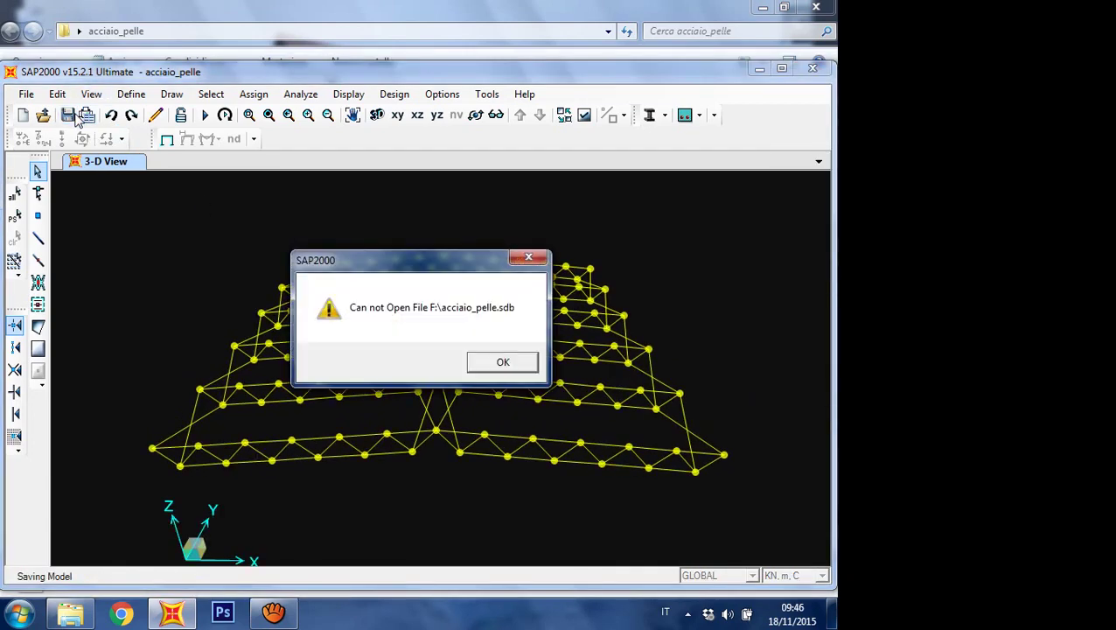
pyautogui.click(503, 362)
pyautogui.click(67, 114)
pyautogui.click(503, 362)
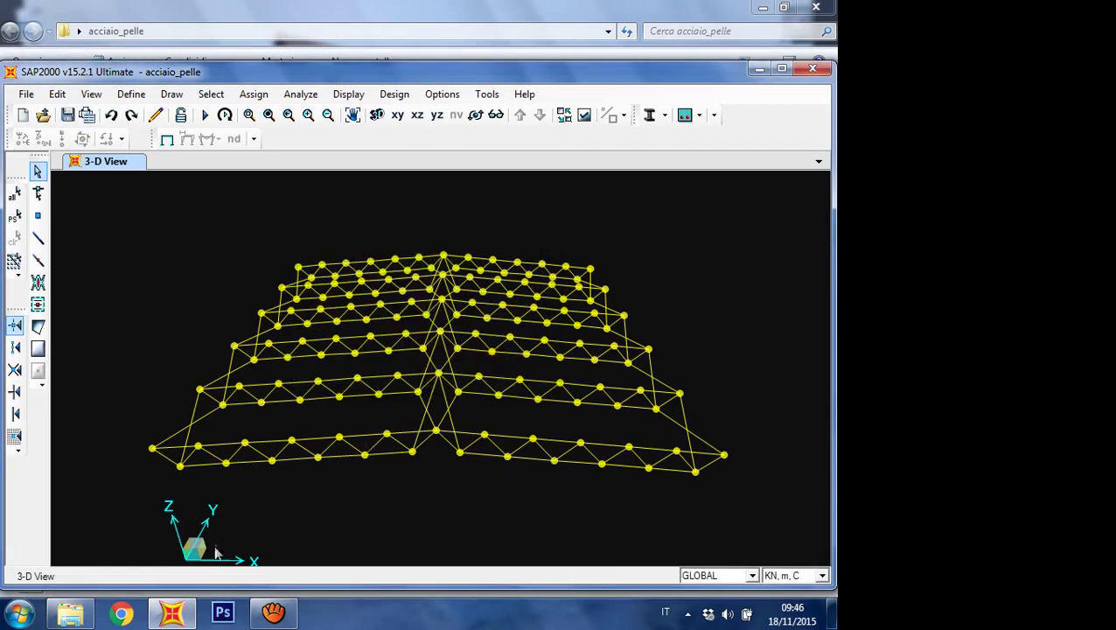
# Step: Save the model as acciaio_pelle.sdb in the Desktop's acciaio_pelle folder, replacing the existing file
pyautogui.click(72, 612)
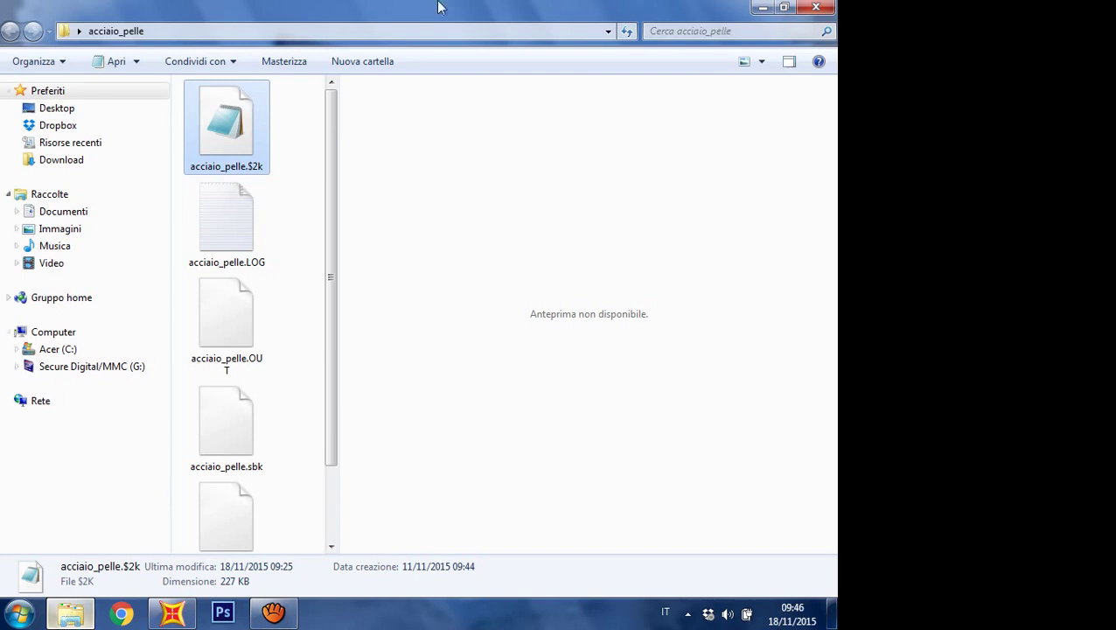
pyautogui.click(320, 166)
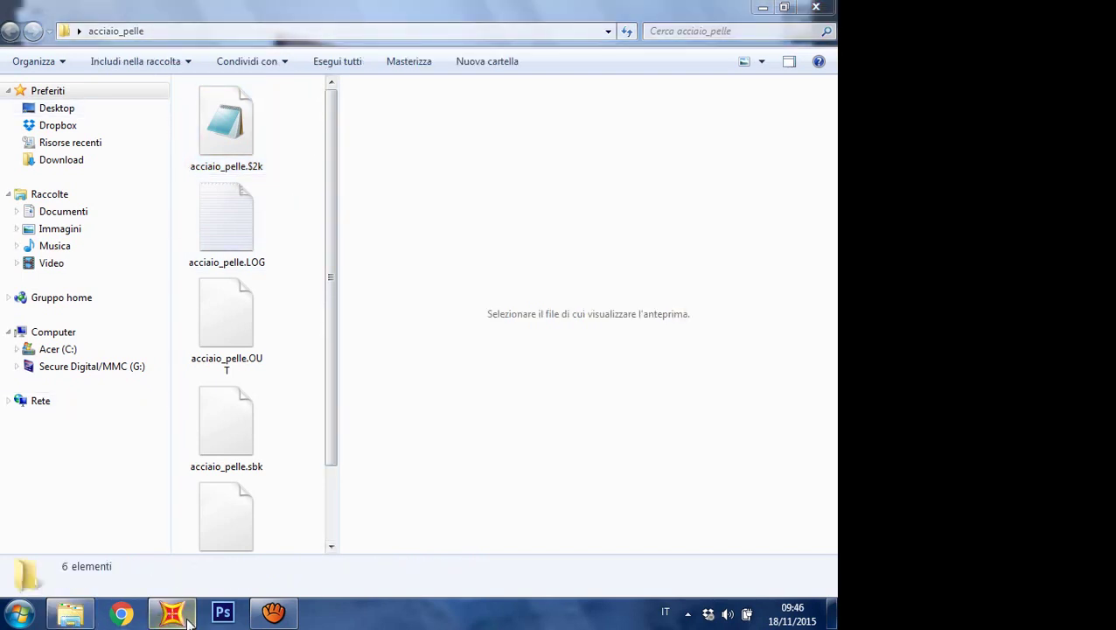
pyautogui.click(182, 615)
pyautogui.click(26, 93)
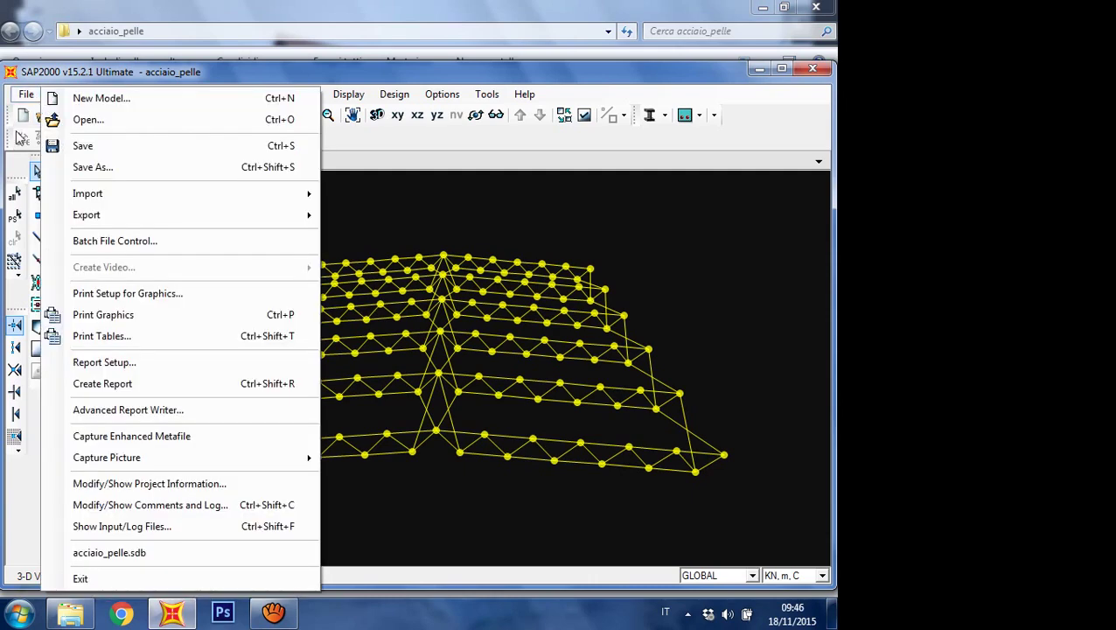
pyautogui.click(94, 175)
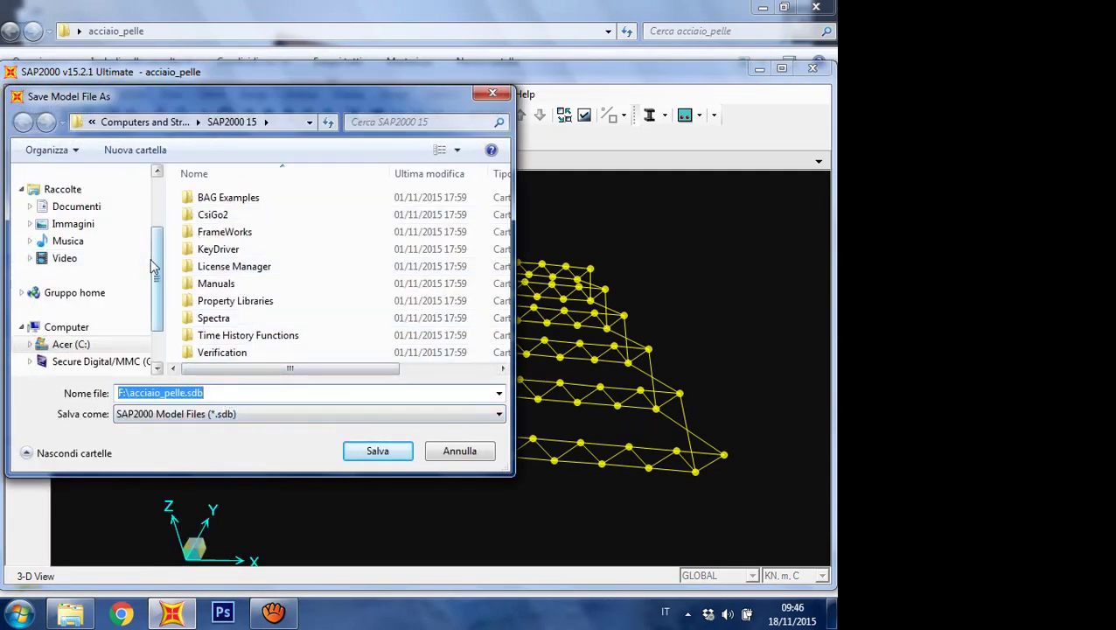
pyautogui.scroll(2, 140, 263)
pyautogui.click(120, 199)
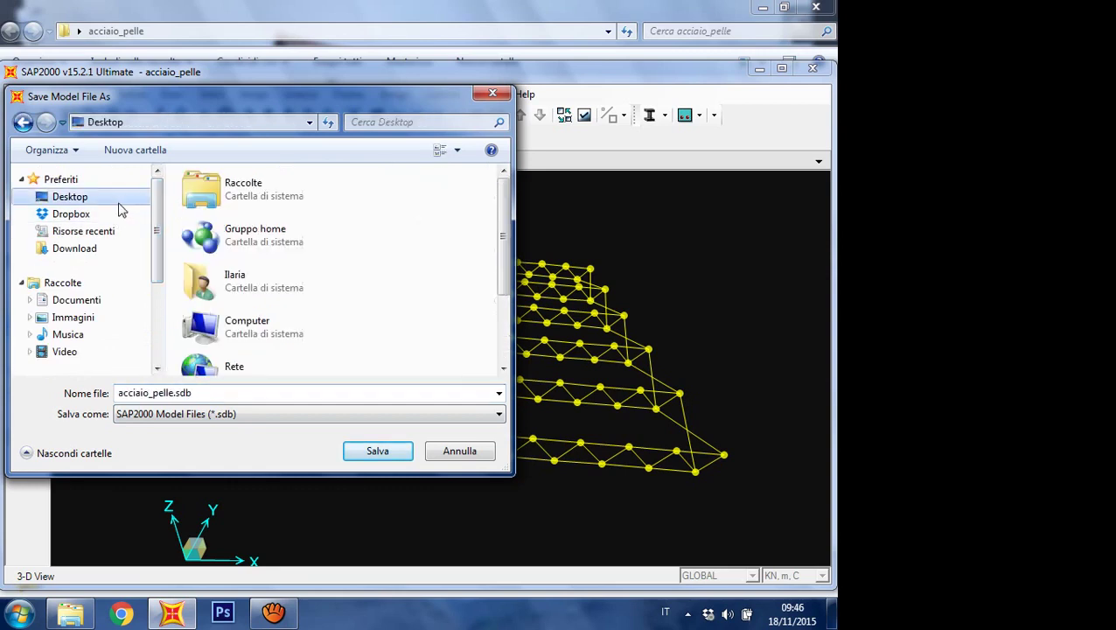
pyautogui.scroll(-3, 496, 249)
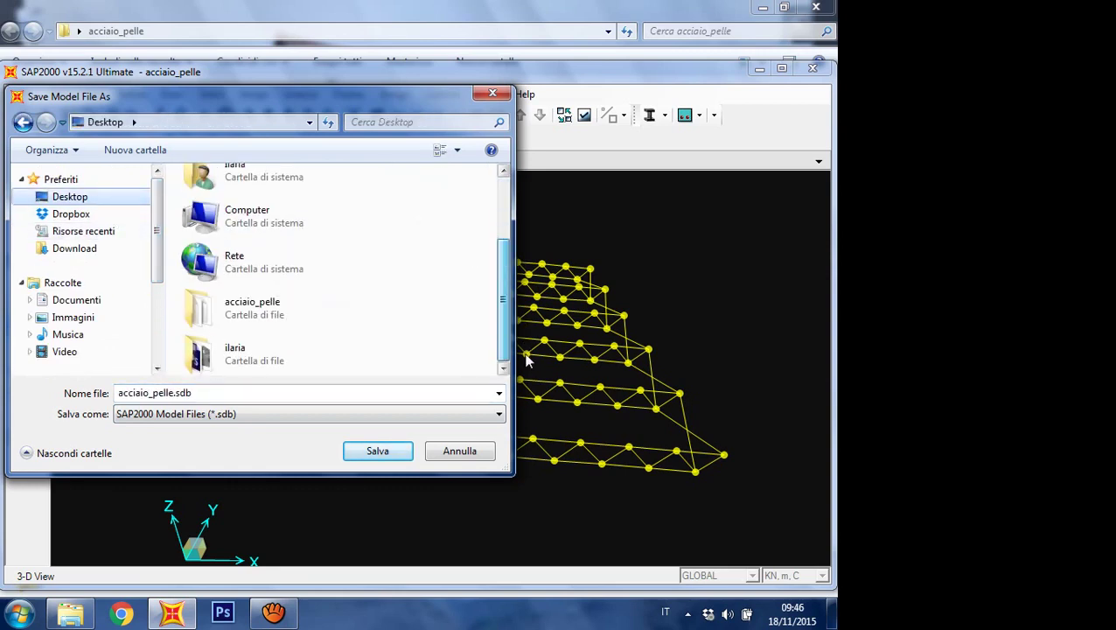
pyautogui.click(331, 313)
pyautogui.doubleClick(331, 317)
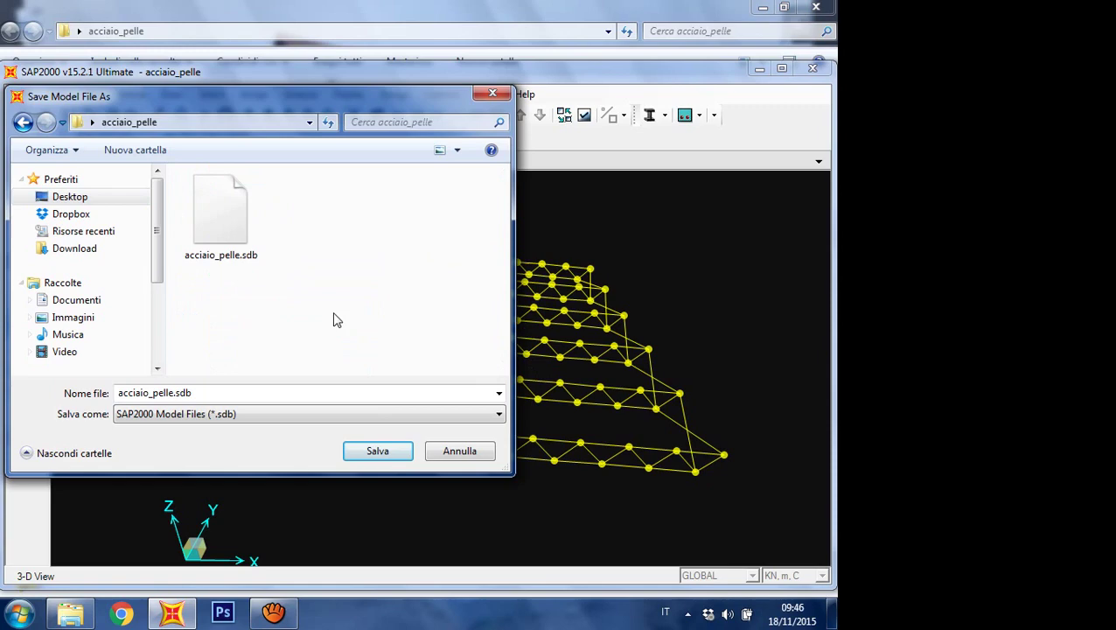
pyautogui.click(377, 451)
pyautogui.click(464, 312)
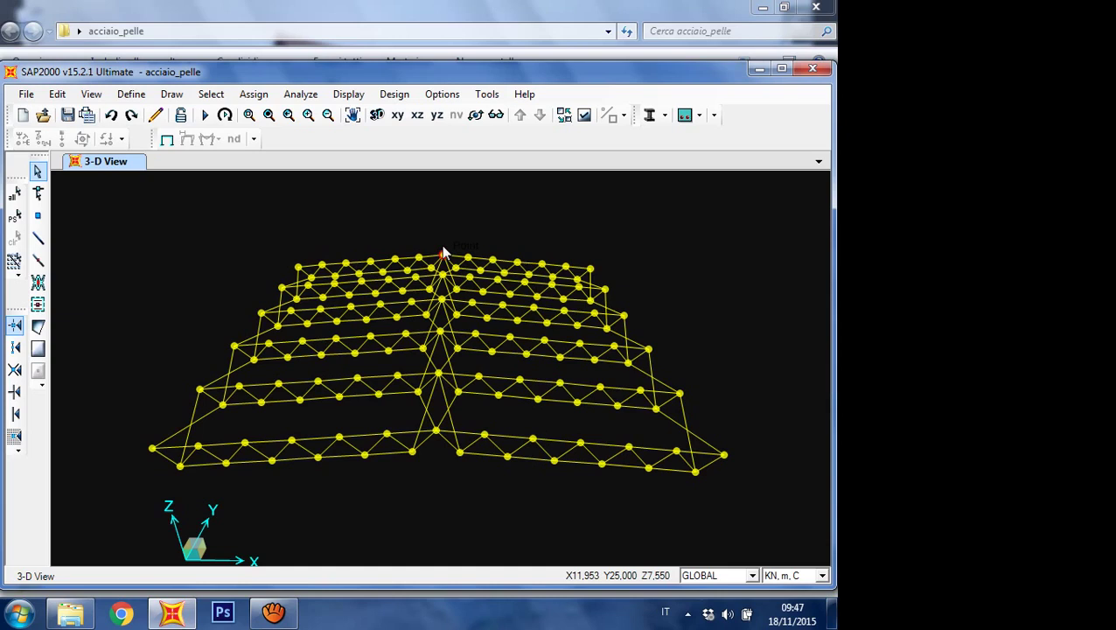
# Step: Show all objects of the model in the default 3-D view
pyautogui.rightClick(680, 212)
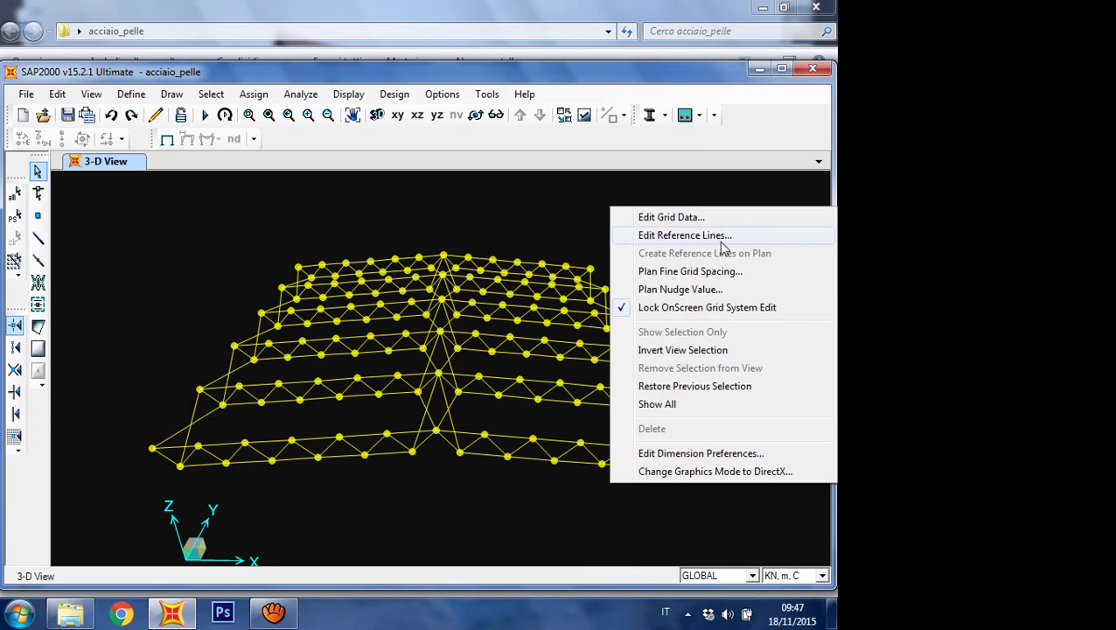
pyautogui.click(708, 407)
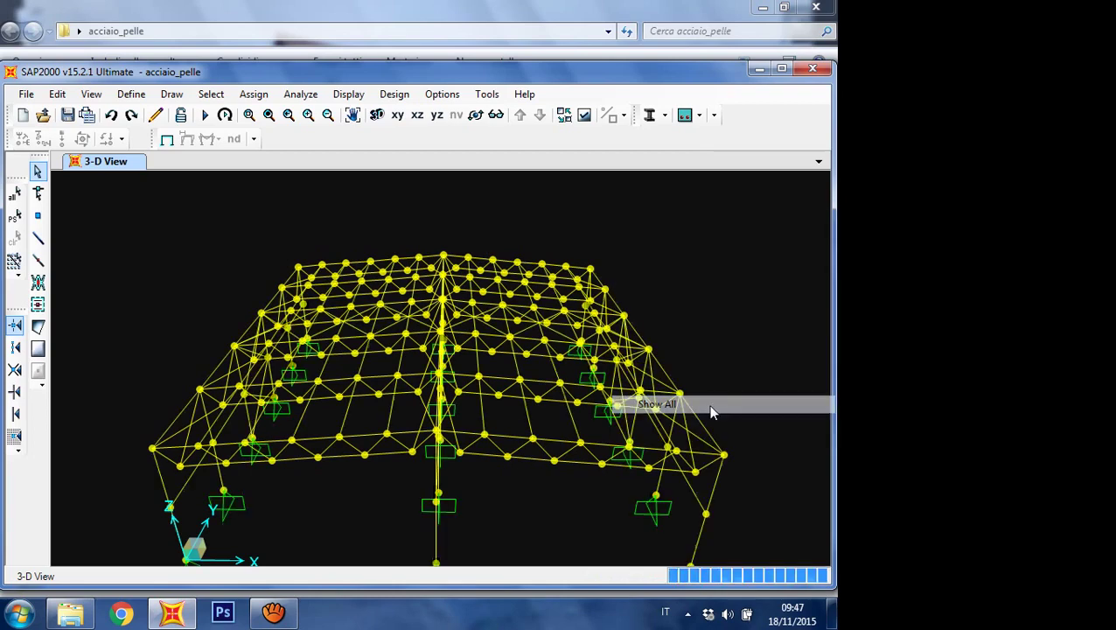
pyautogui.click(377, 115)
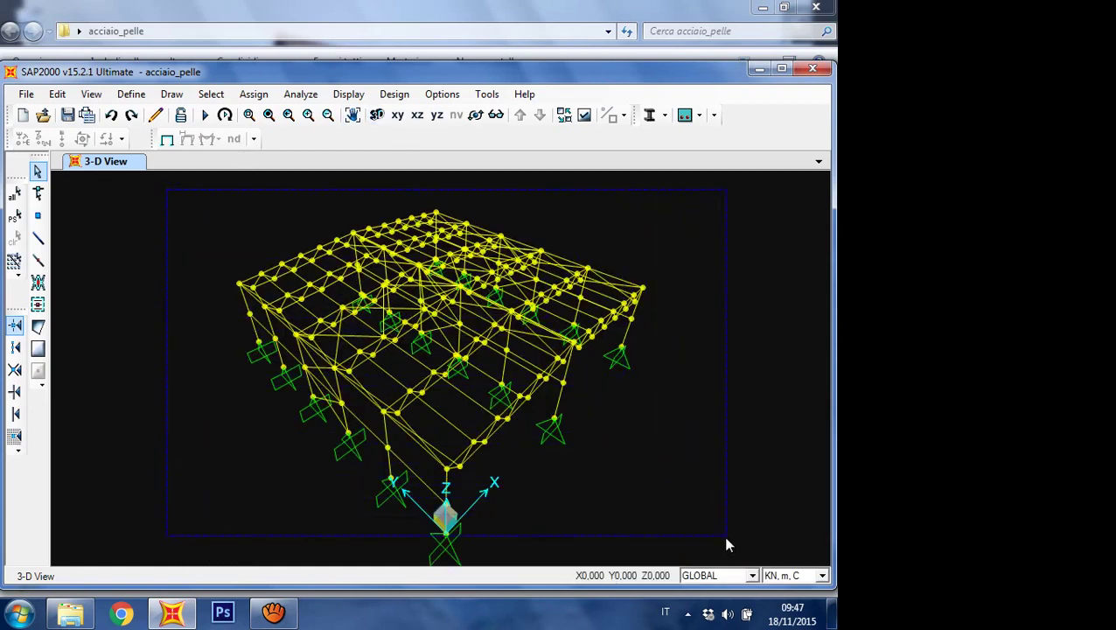
# Step: Merge the joints of the entire structure using a merge tolerance of 0,1
pyautogui.moveTo(726, 544); pyautogui.dragTo(726, 544)
pyautogui.click(57, 94)
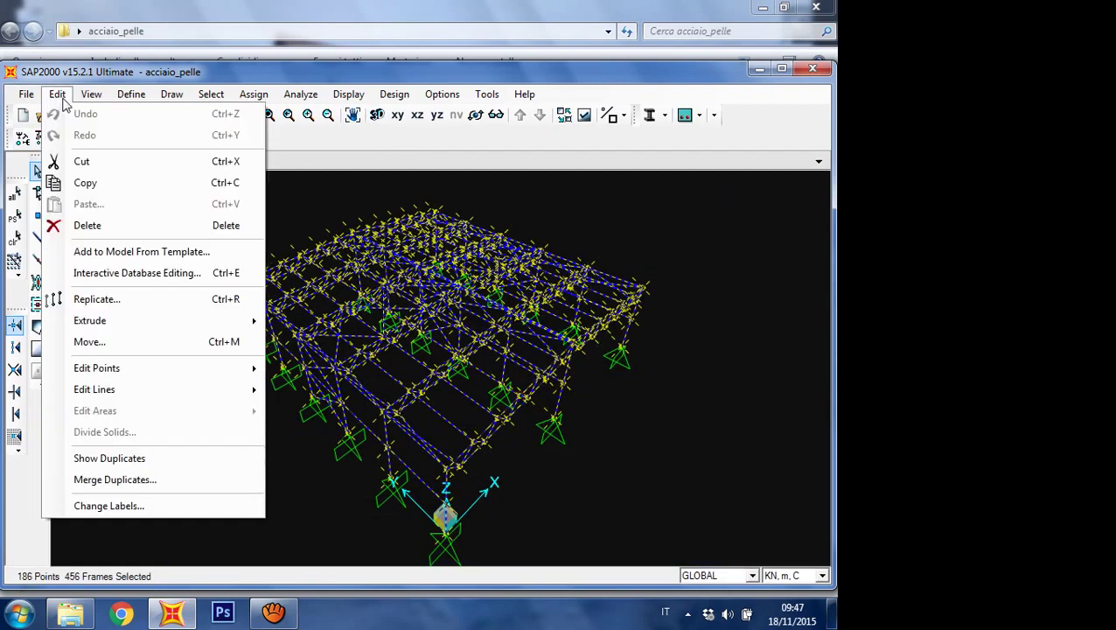
pyautogui.moveTo(191, 371)
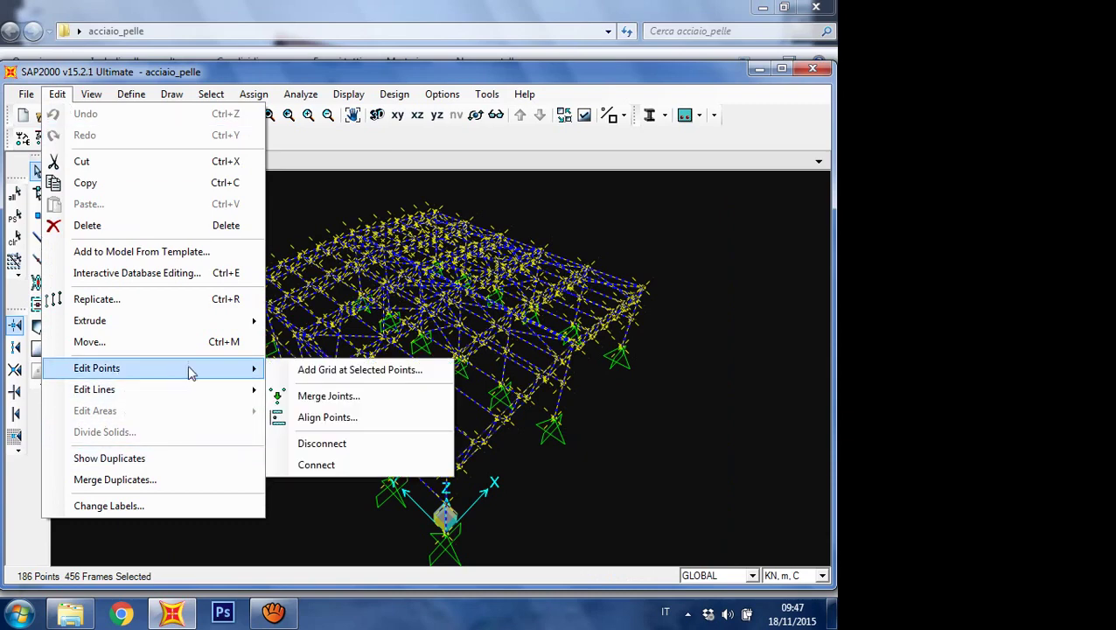
pyautogui.click(326, 398)
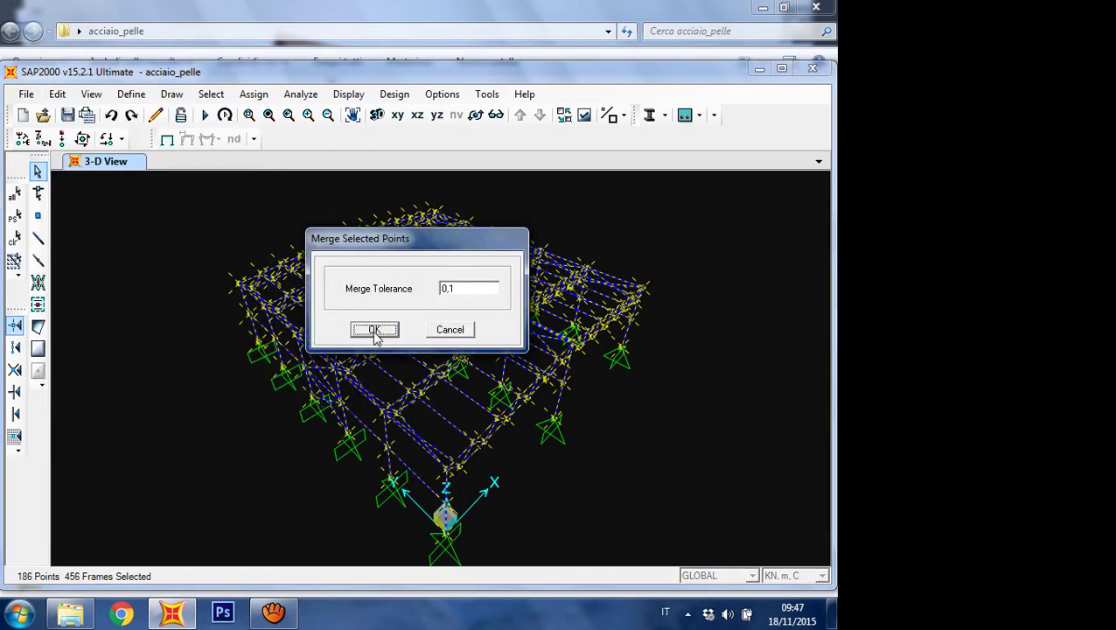
pyautogui.click(375, 330)
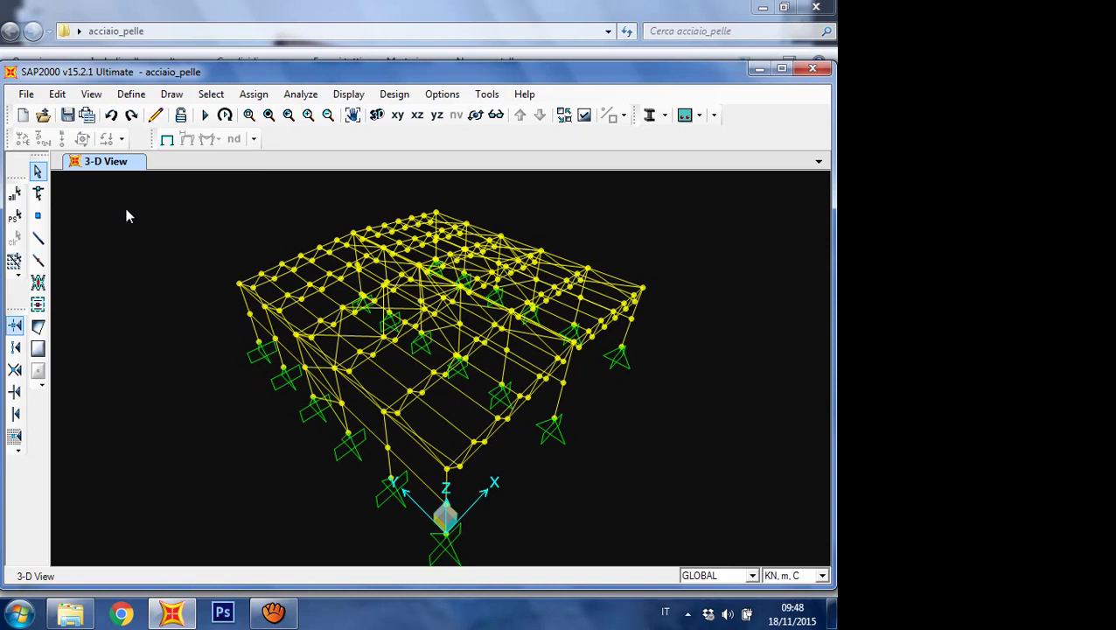
# Step: Set the analysis options to Space Frame so that all six degrees of freedom are available
pyautogui.click(207, 122)
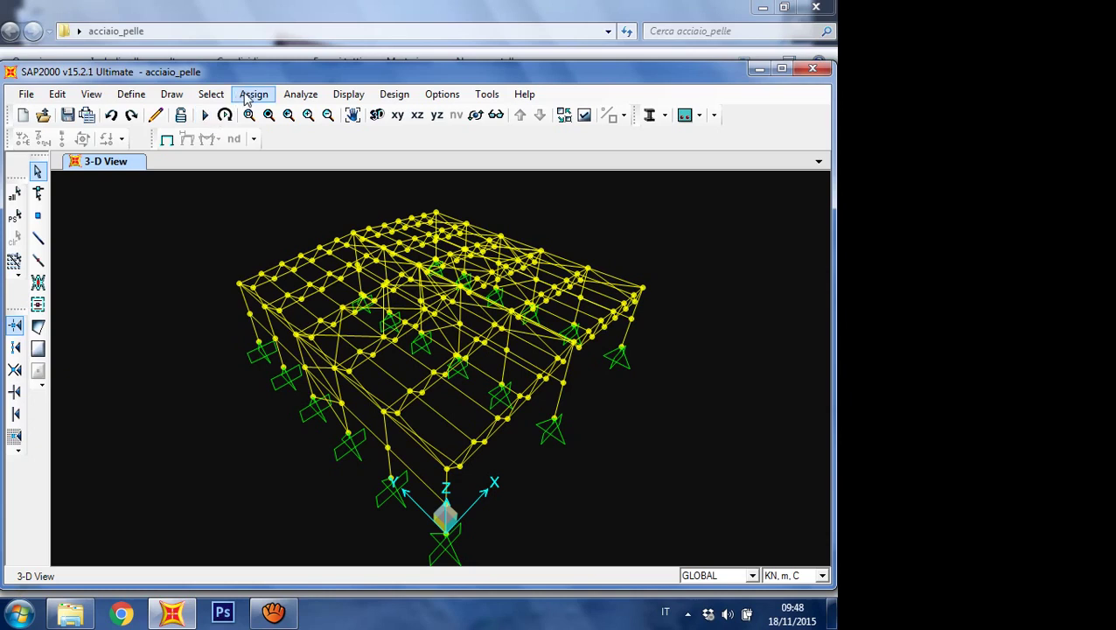
pyautogui.click(303, 98)
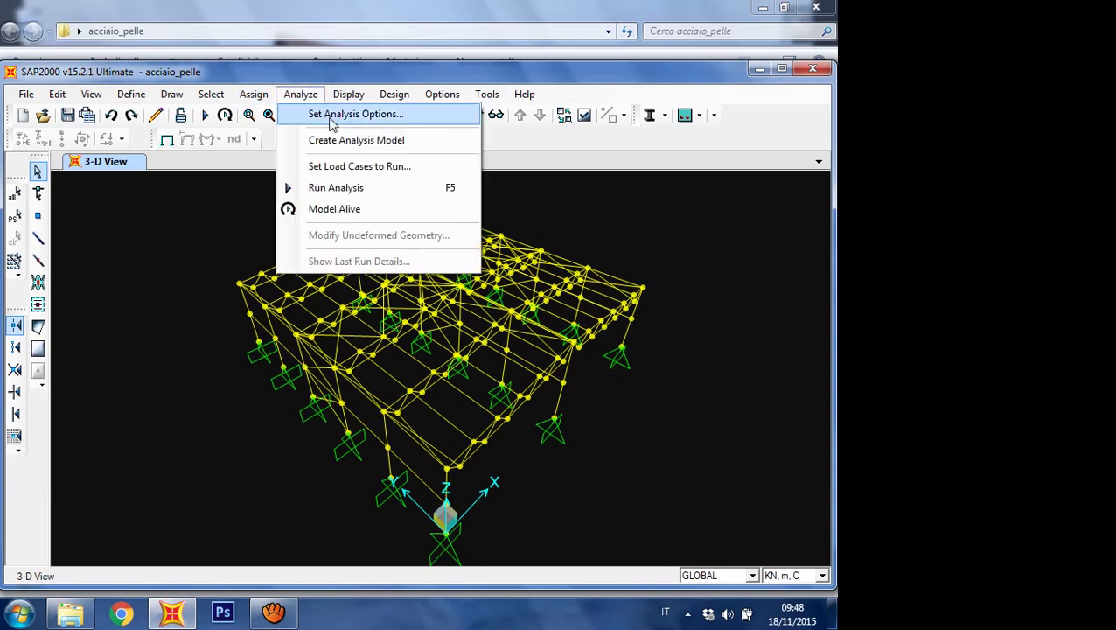
pyautogui.click(333, 122)
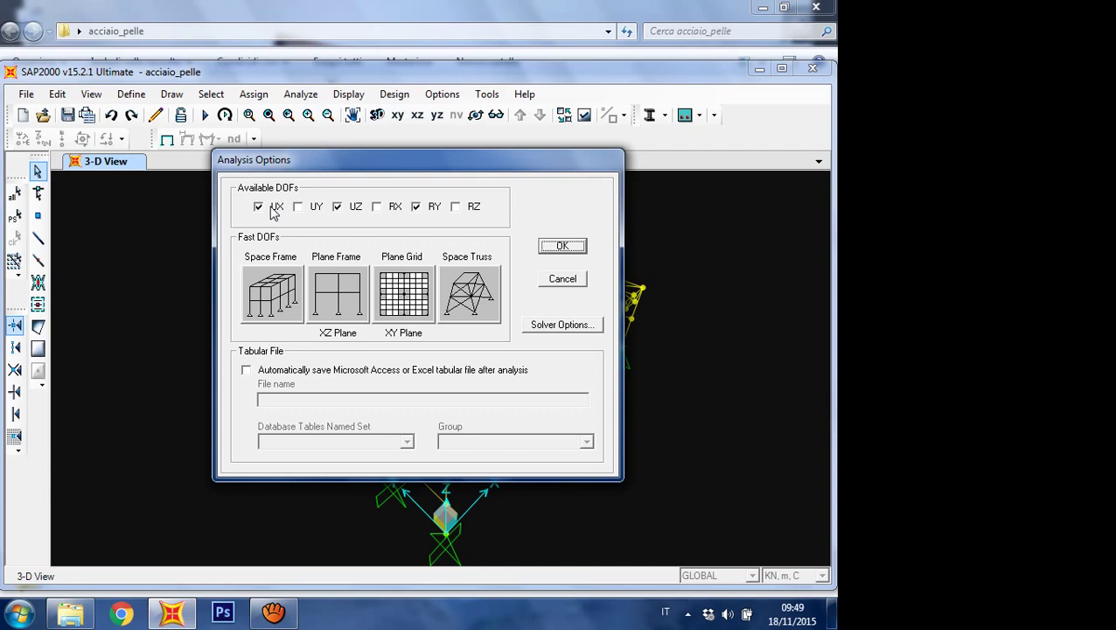
pyautogui.click(276, 301)
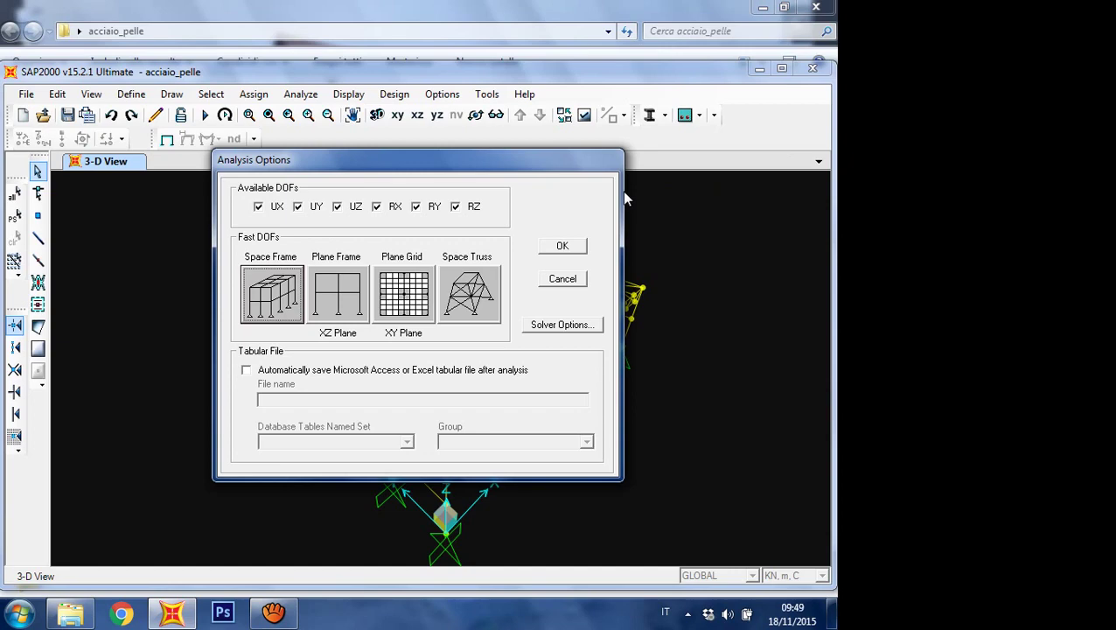
pyautogui.click(561, 247)
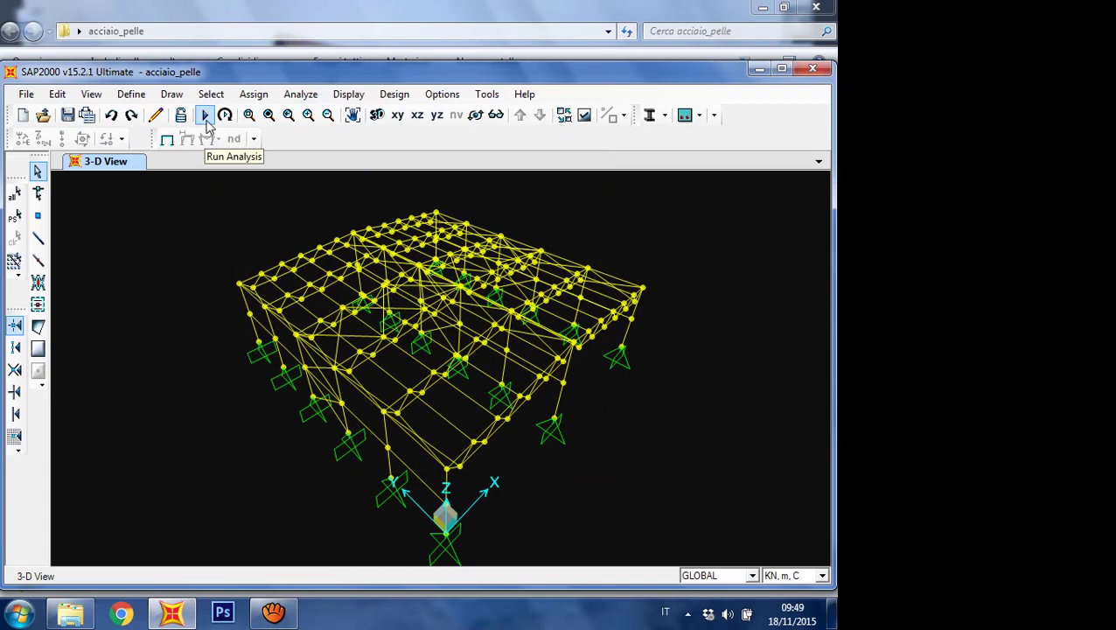
# Step: Set the analysis monitor to Always Show and run the analysis for the DEAD load case only
pyautogui.click(205, 115)
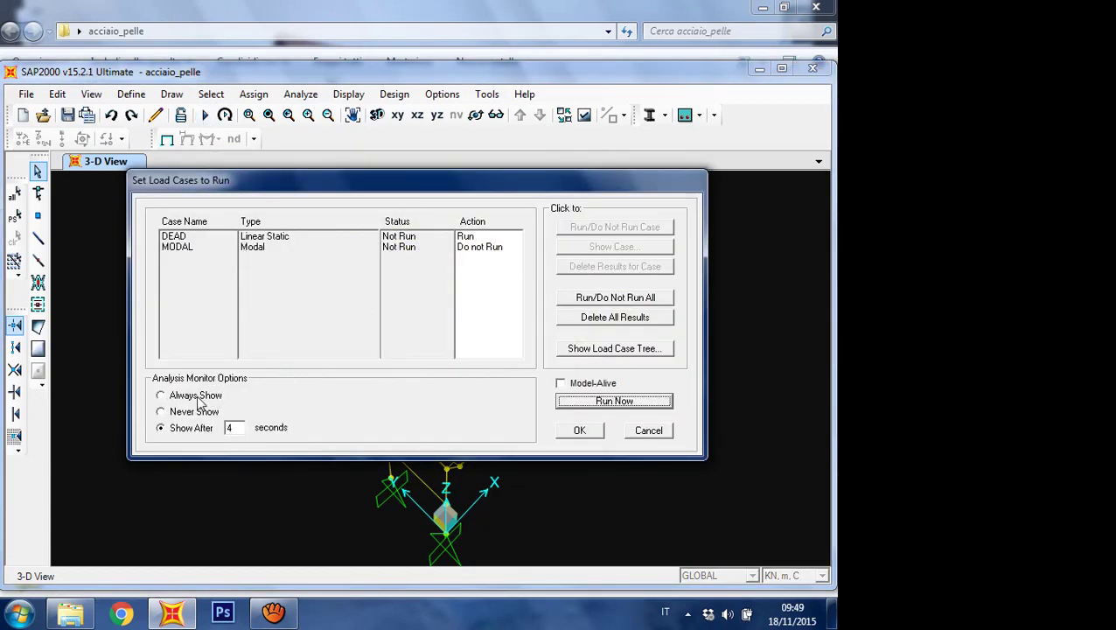
pyautogui.click(200, 398)
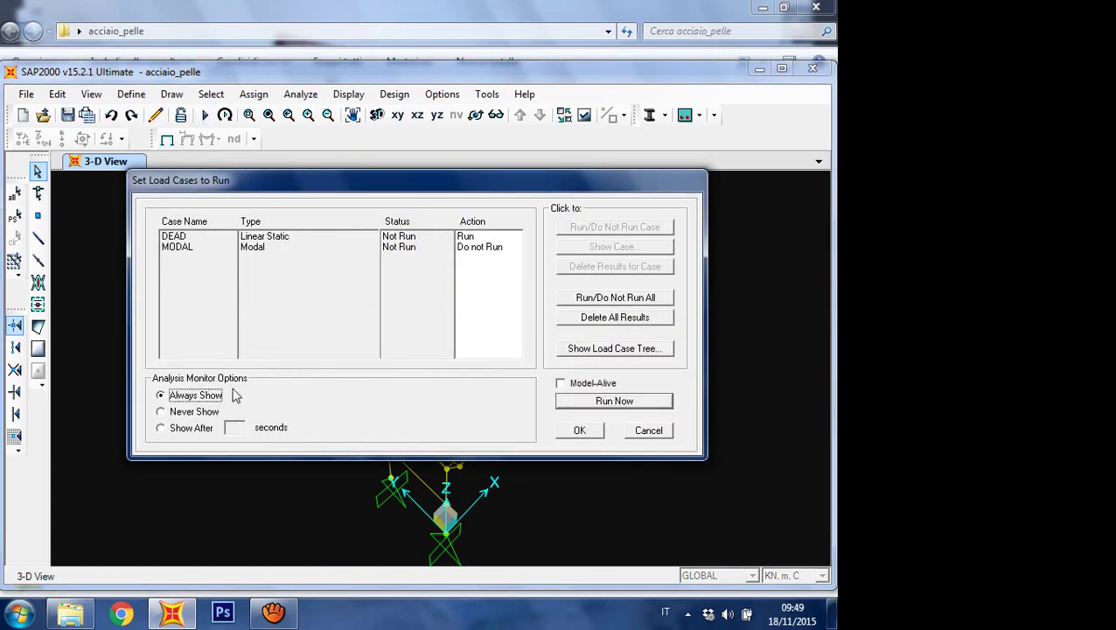
pyautogui.click(577, 433)
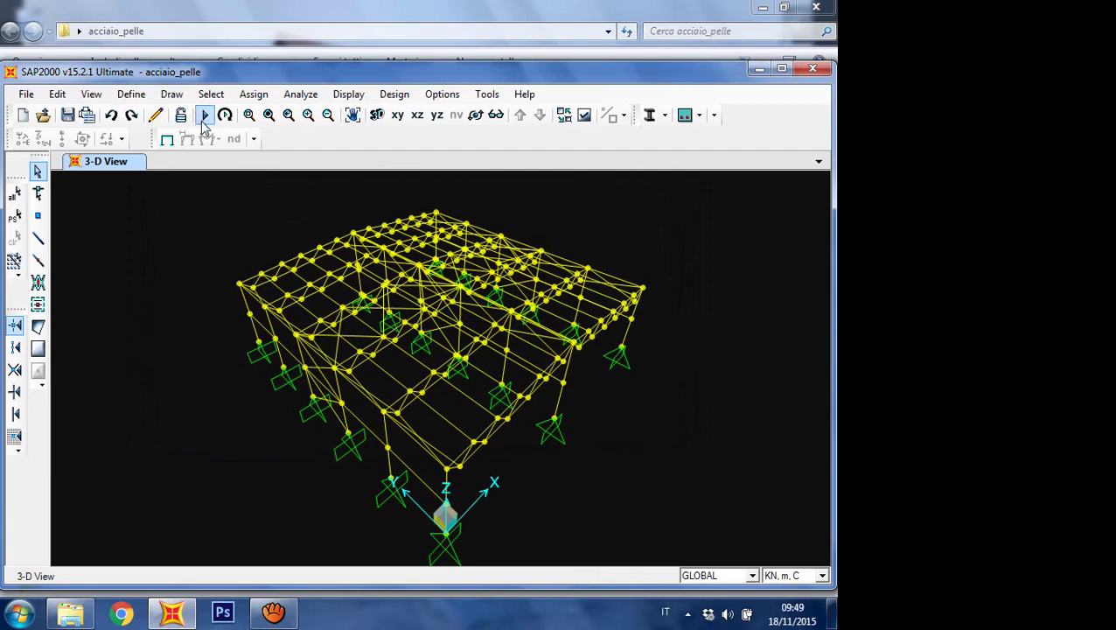
pyautogui.click(203, 119)
pyautogui.click(650, 404)
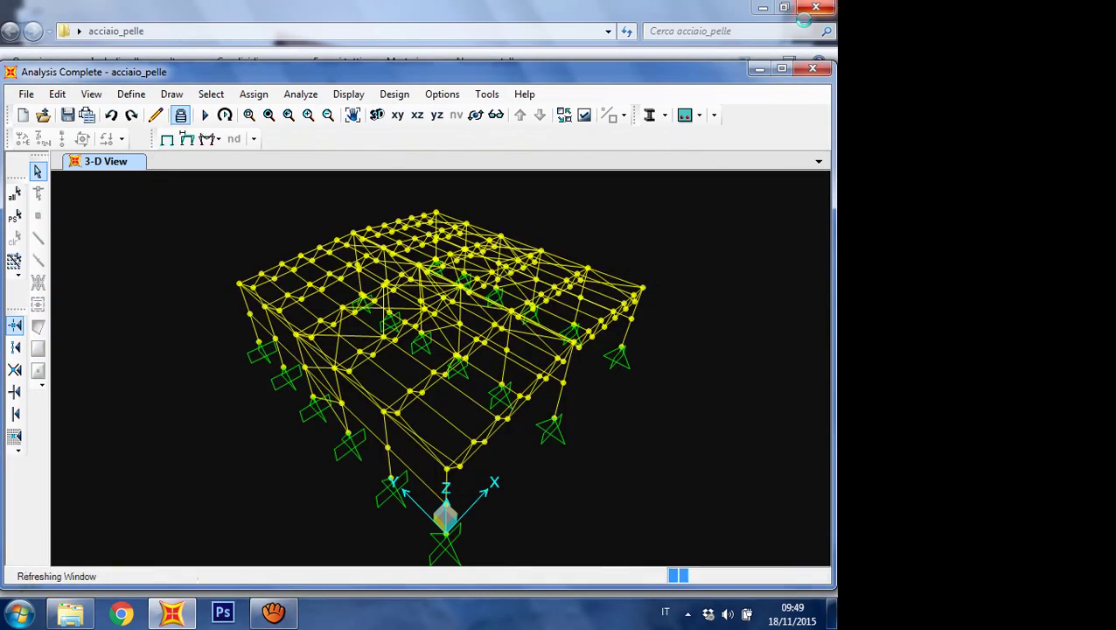
# Step: Minimize the model window and examine the analysis log's numerical problem warnings, checking the listed joints, degrees of freedom and coordinates
pyautogui.click(759, 68)
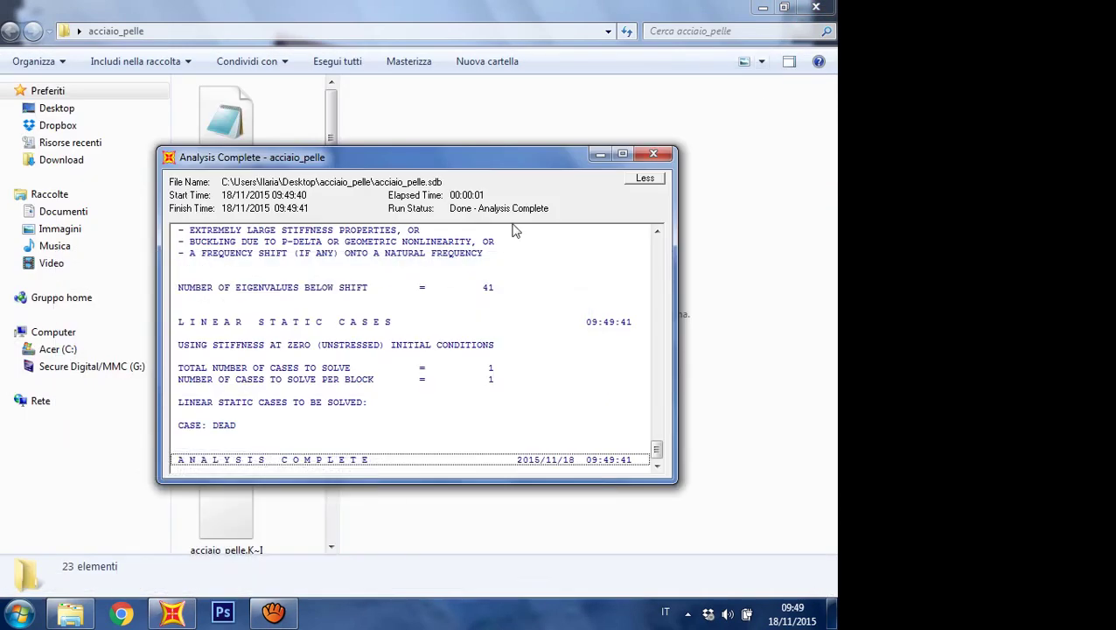
pyautogui.moveTo(658, 452); pyautogui.dragTo(673, 280)
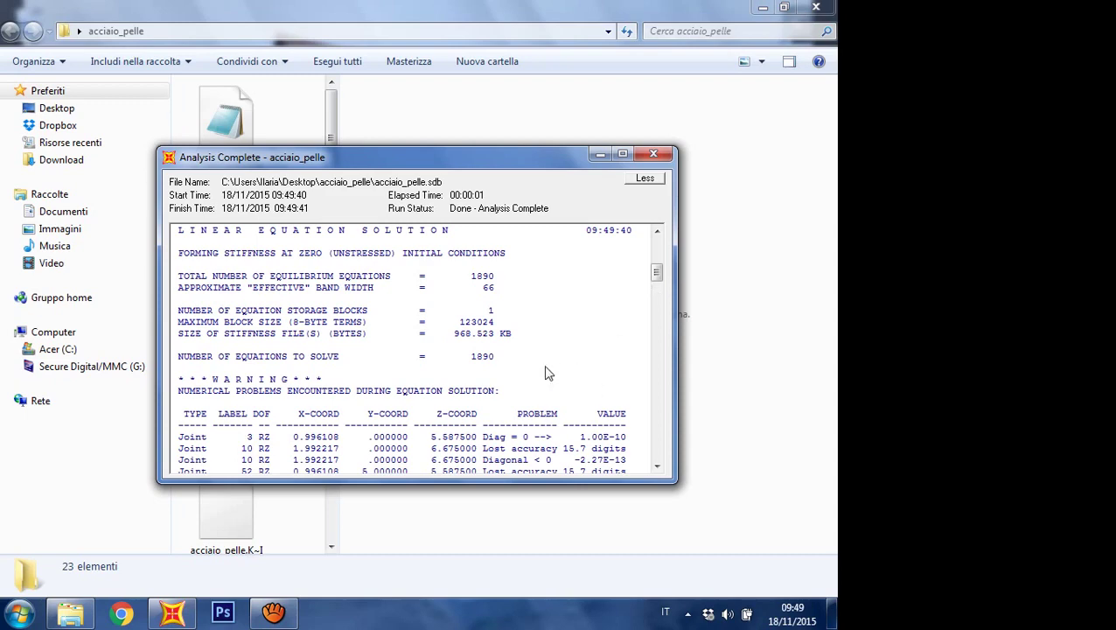
pyautogui.scroll(-3, 543, 374)
pyautogui.scroll(-7, 543, 374)
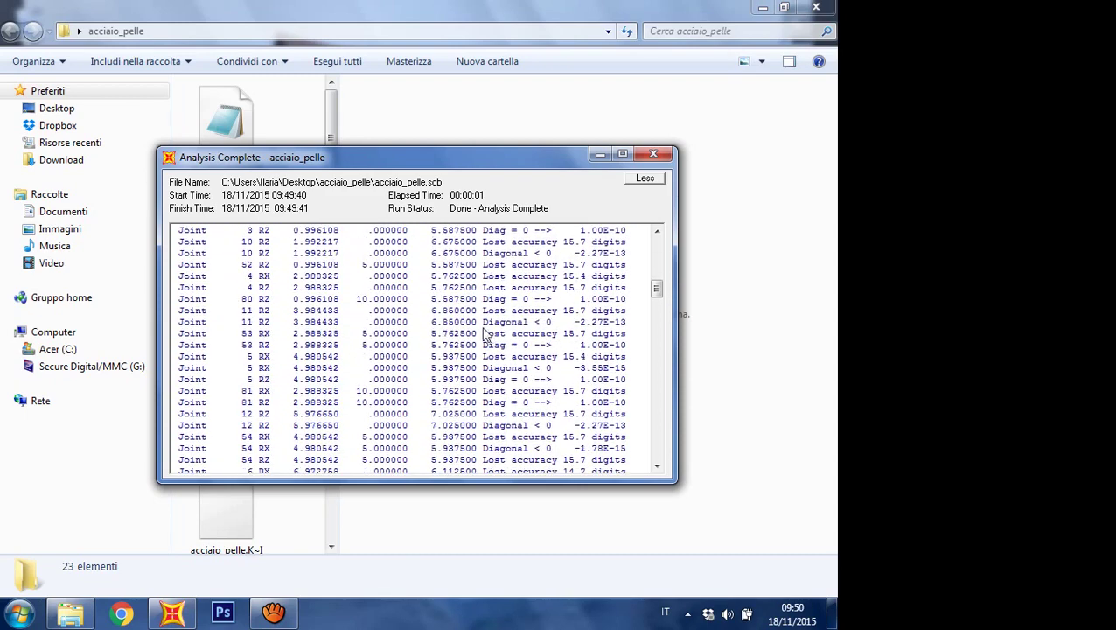
pyautogui.scroll(-8, 486, 335)
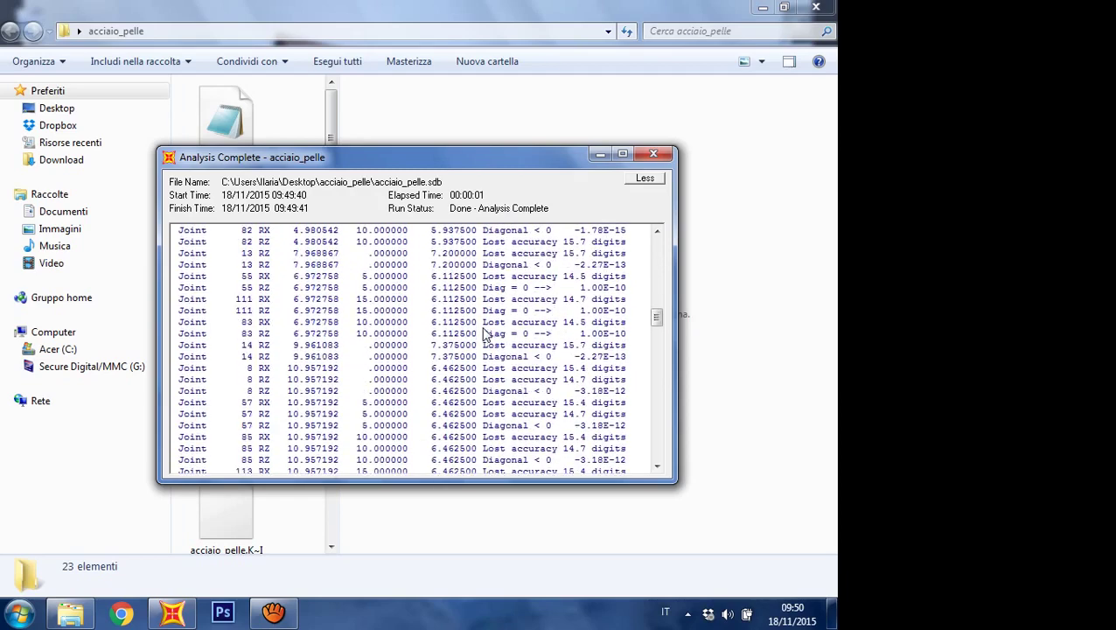
pyautogui.scroll(-9, 486, 335)
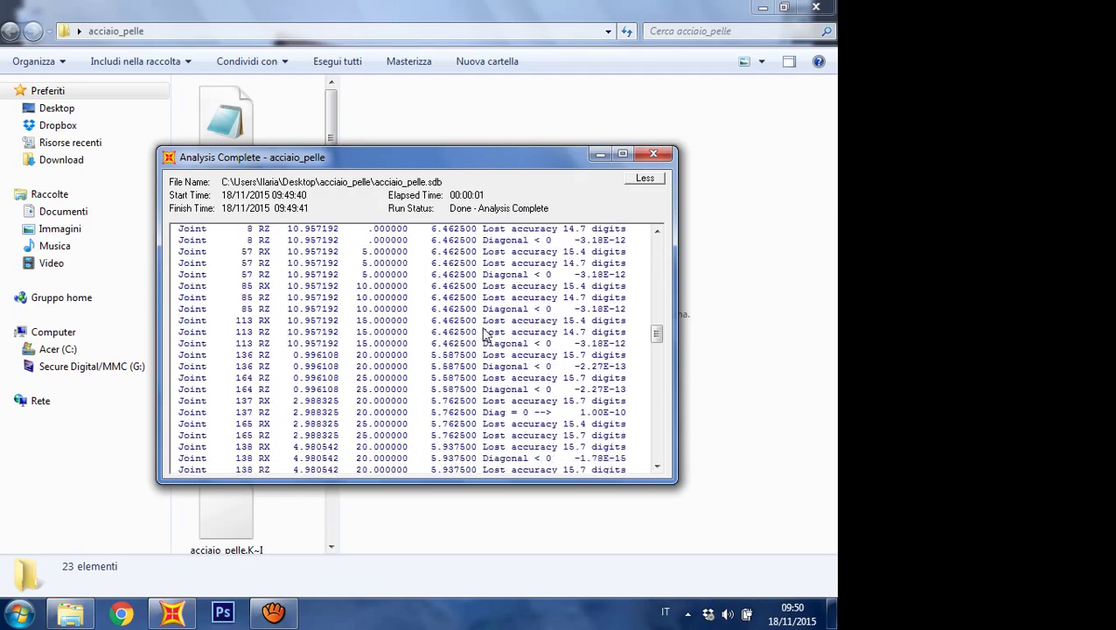
pyautogui.scroll(-2, 486, 335)
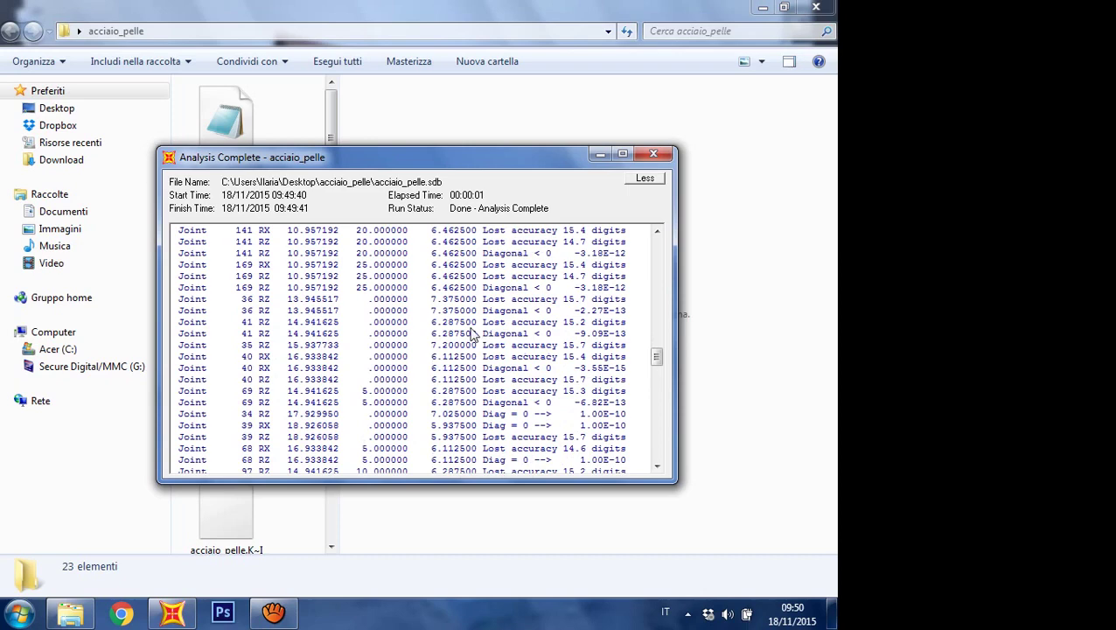
pyautogui.scroll(10, 476, 335)
pyautogui.scroll(8, 472, 335)
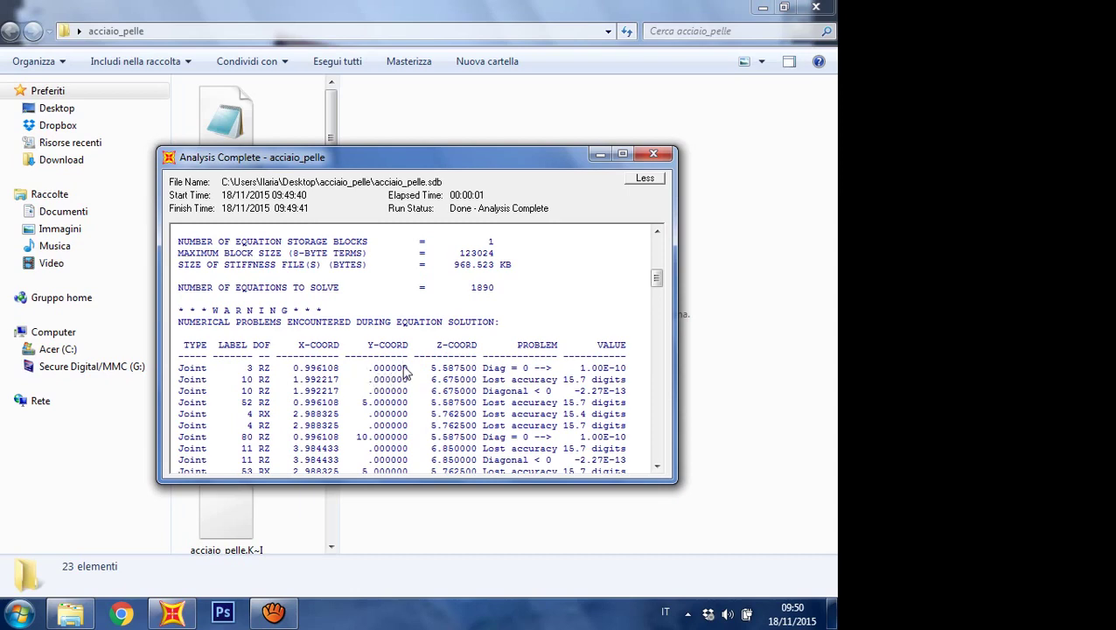
pyautogui.scroll(-2, 416, 372)
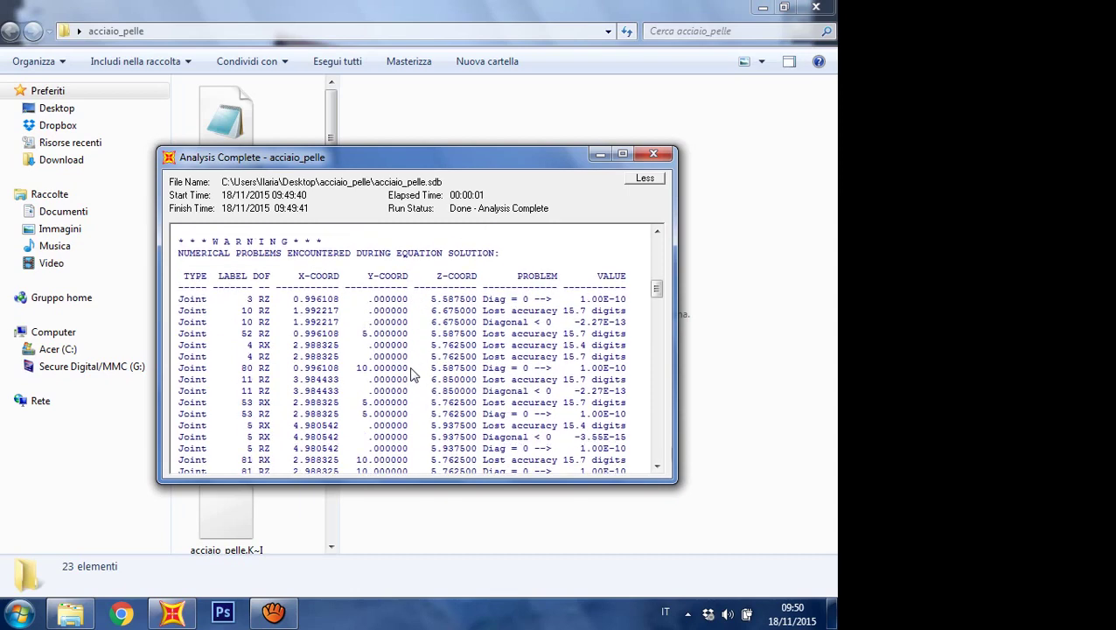
pyautogui.scroll(-2, 415, 373)
pyautogui.scroll(-9, 415, 373)
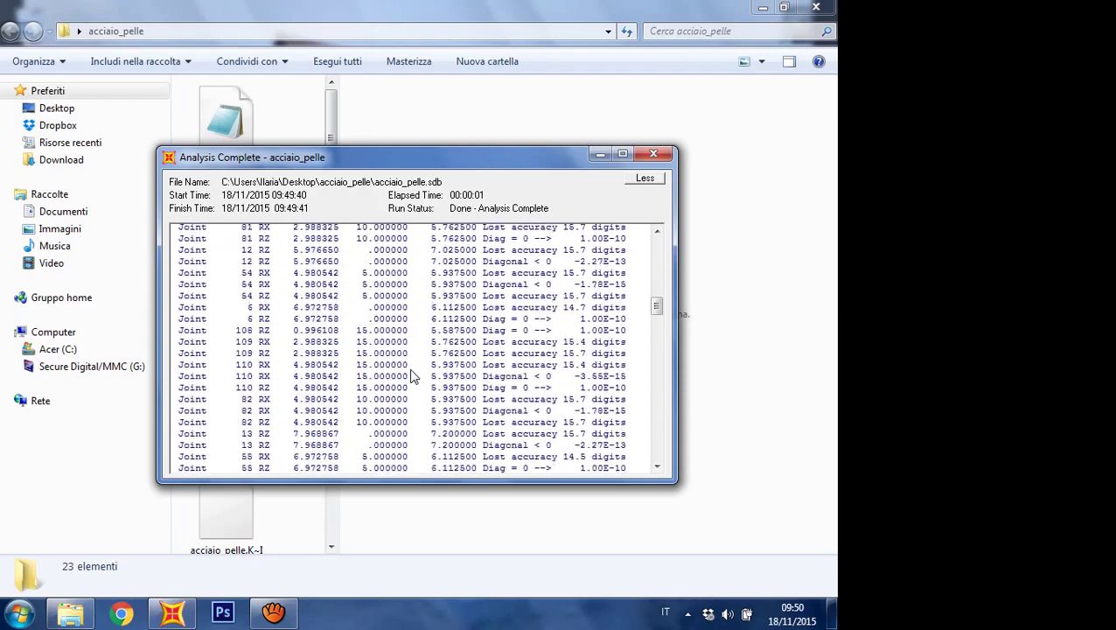
pyautogui.scroll(-9, 415, 375)
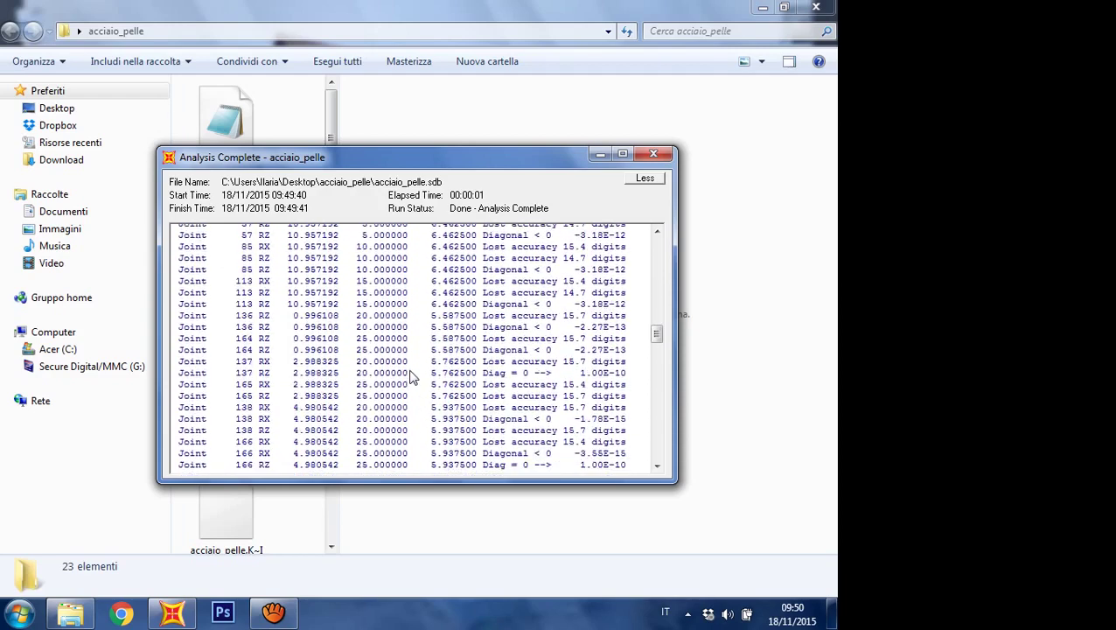
pyautogui.scroll(-6, 415, 377)
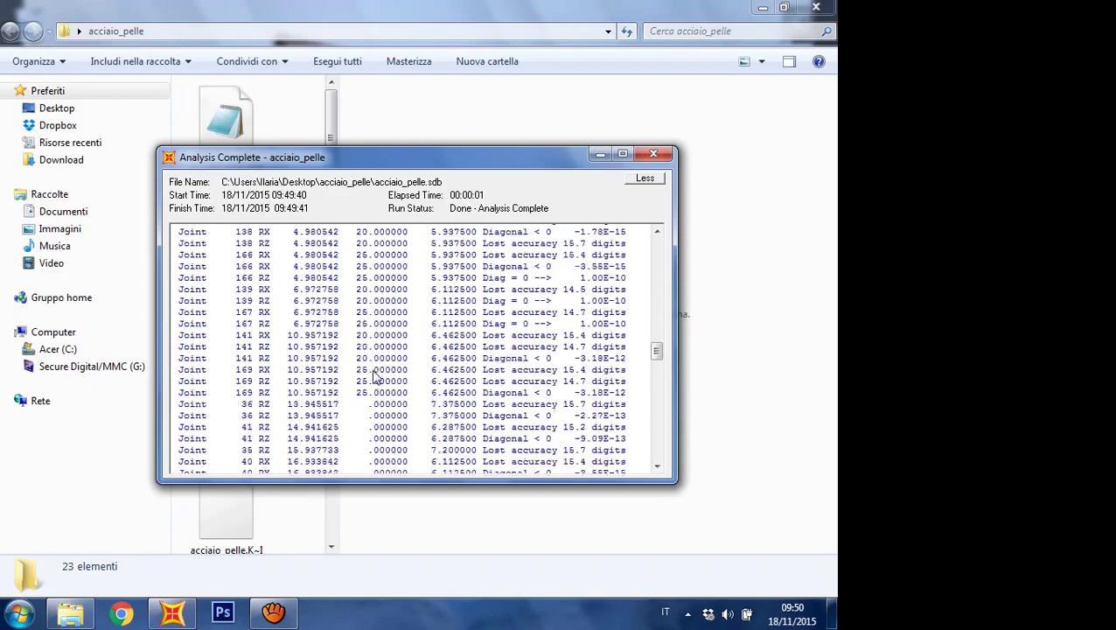
# Step: Examine the rest of the analysis log's joint accuracy list and the general warnings at its end, and close the log
pyautogui.scroll(-7, 373, 376)
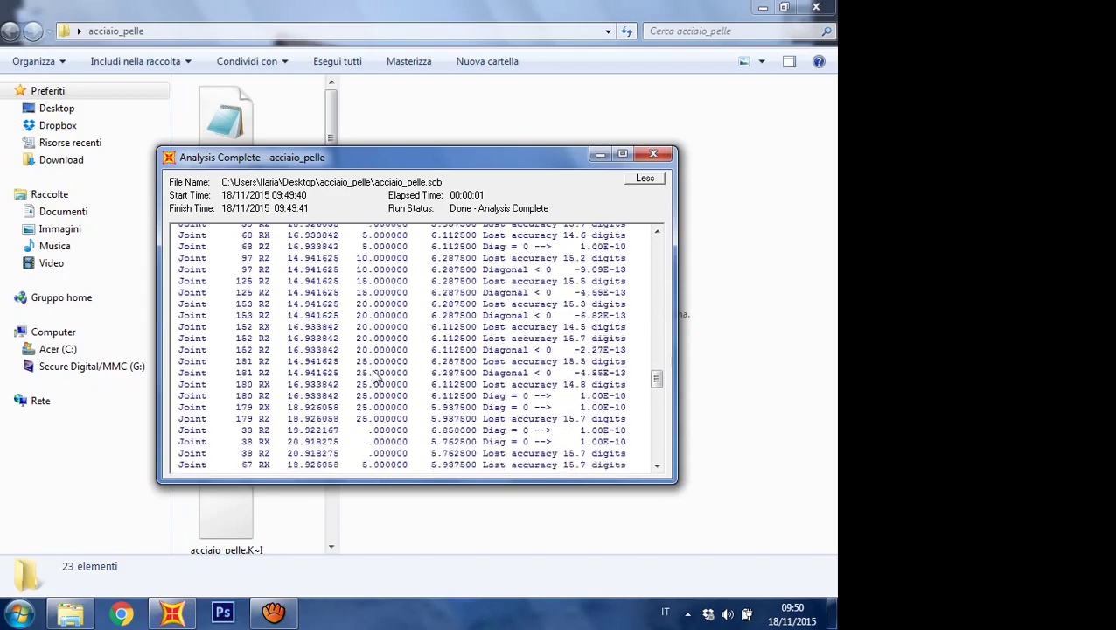
pyautogui.scroll(-8, 374, 376)
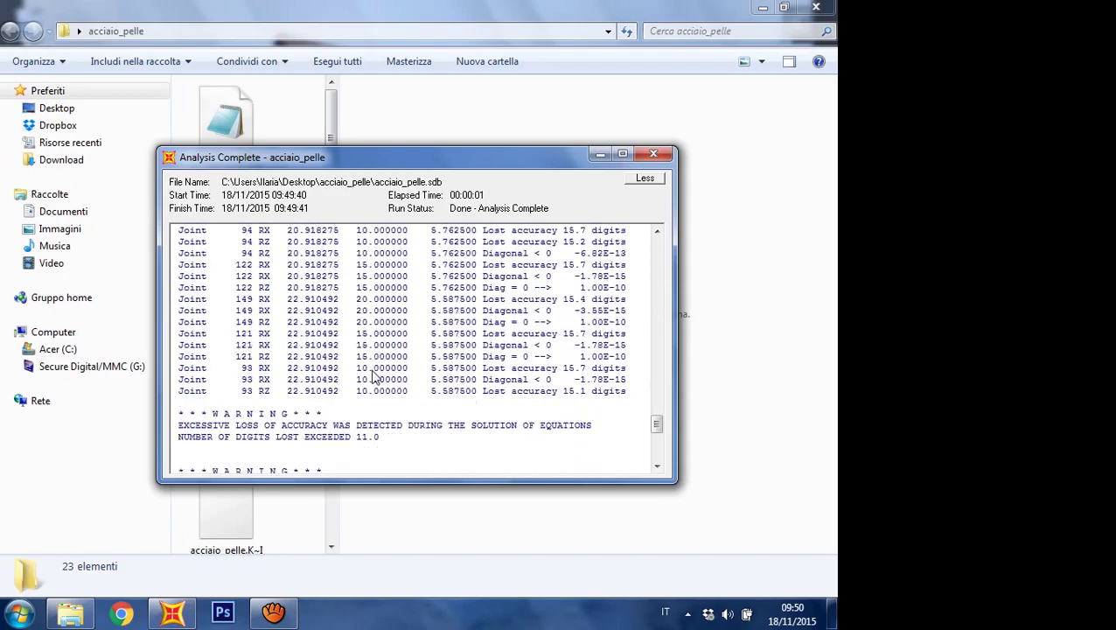
pyautogui.scroll(5, 374, 377)
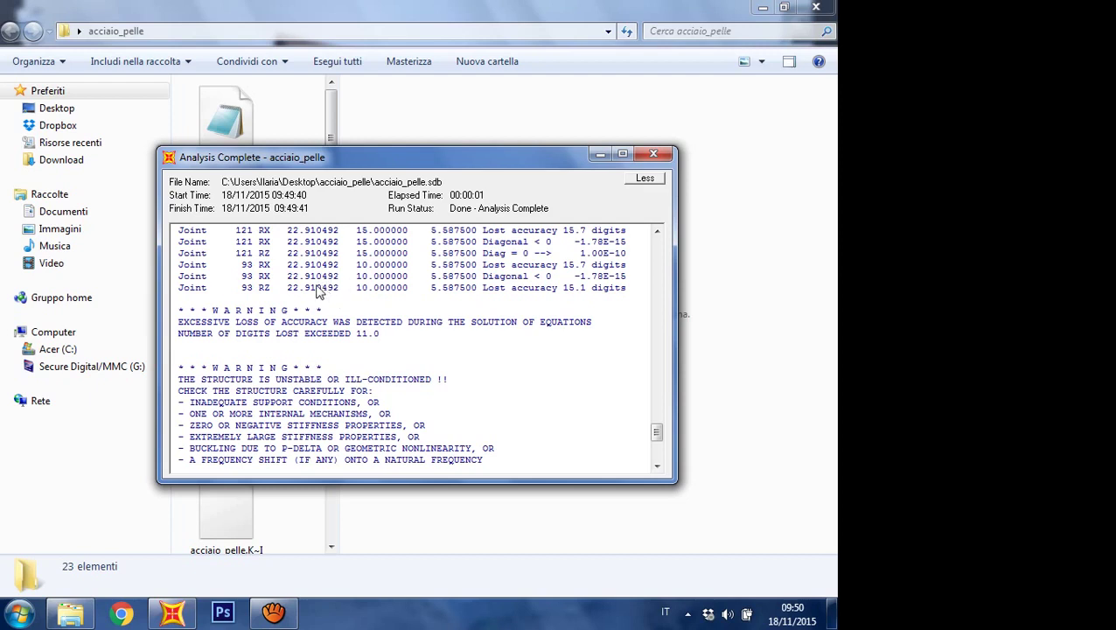
pyautogui.click(653, 155)
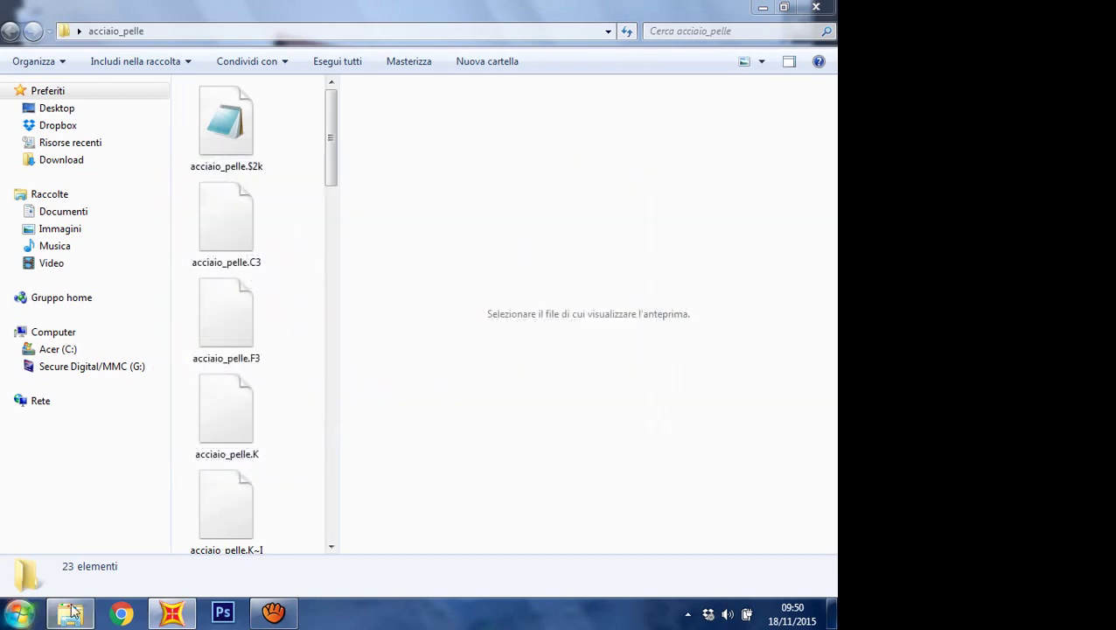
# Step: Switch back to the SAP2000 model and unlock it, accepting deletion of the analysis results
pyautogui.click(172, 612)
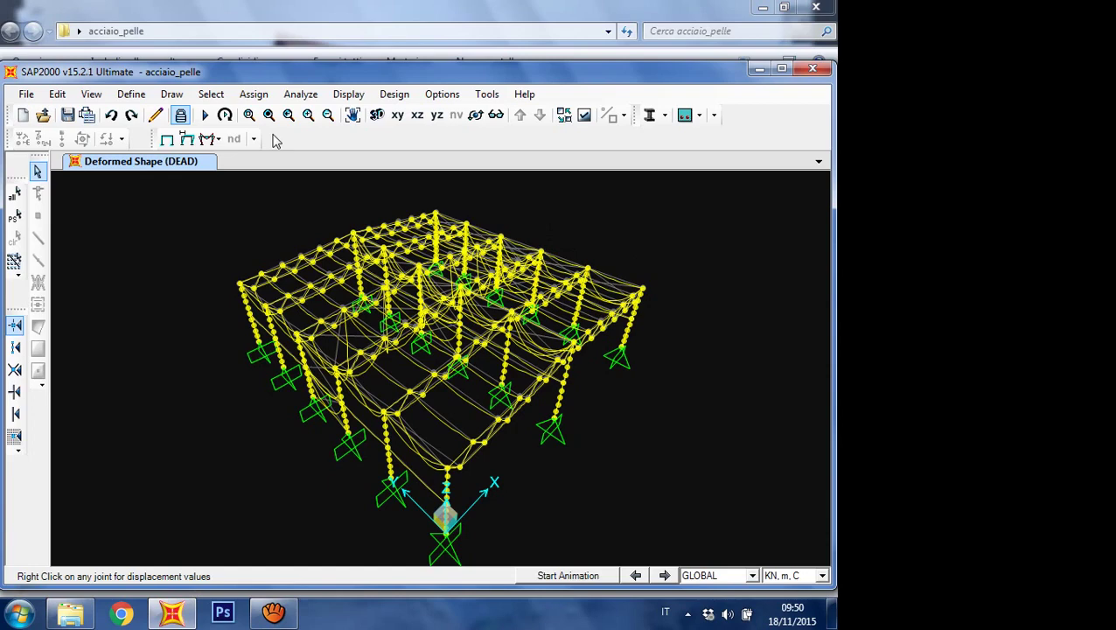
pyautogui.click(180, 115)
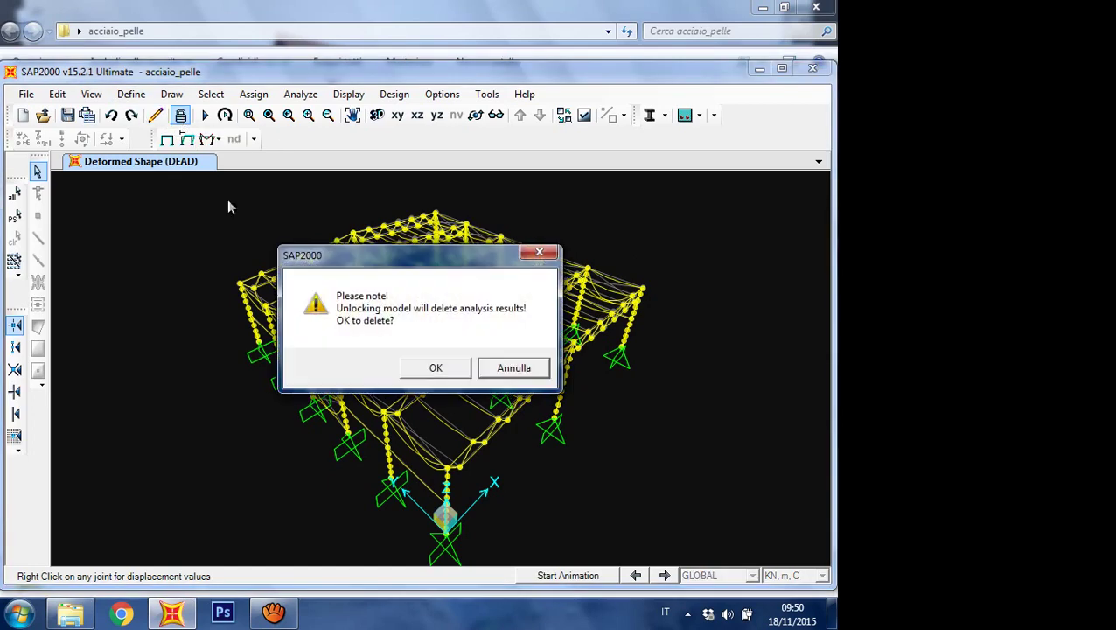
pyautogui.click(435, 367)
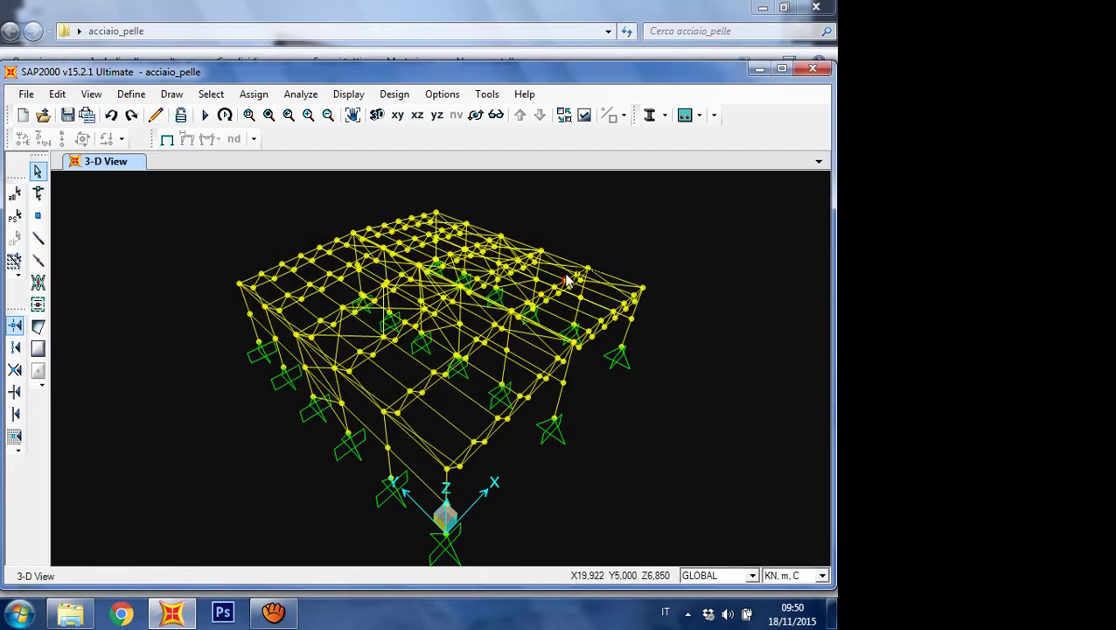
# Step: Select the entire structure and clear its frame end releases, including the start Moment 22 and Moment 33
pyautogui.scroll(-2, 530, 262)
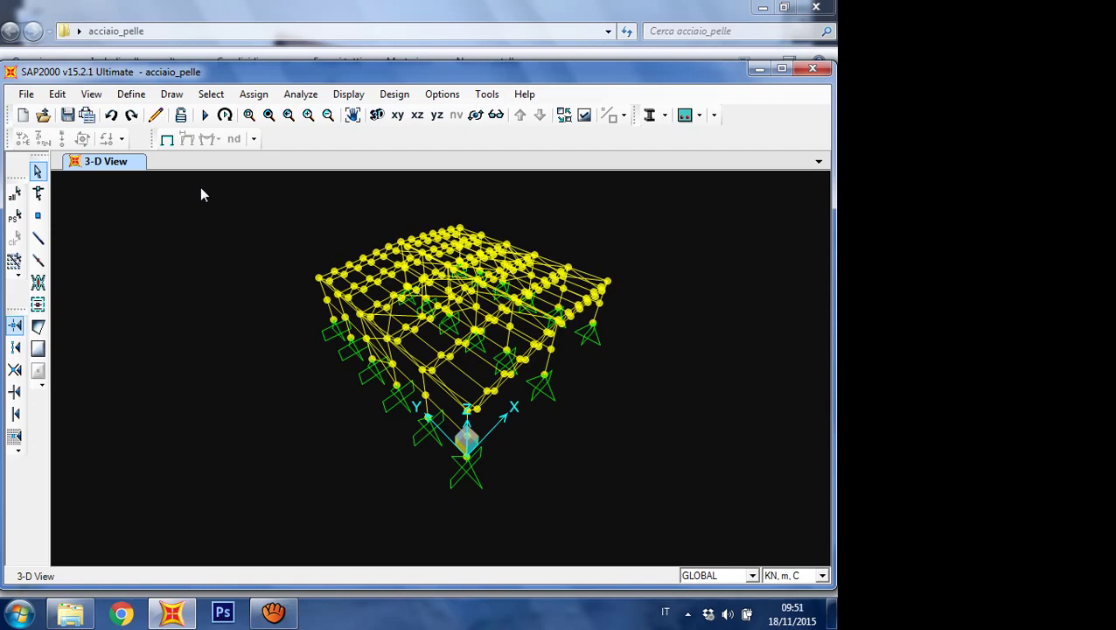
pyautogui.moveTo(213, 198); pyautogui.dragTo(326, 232)
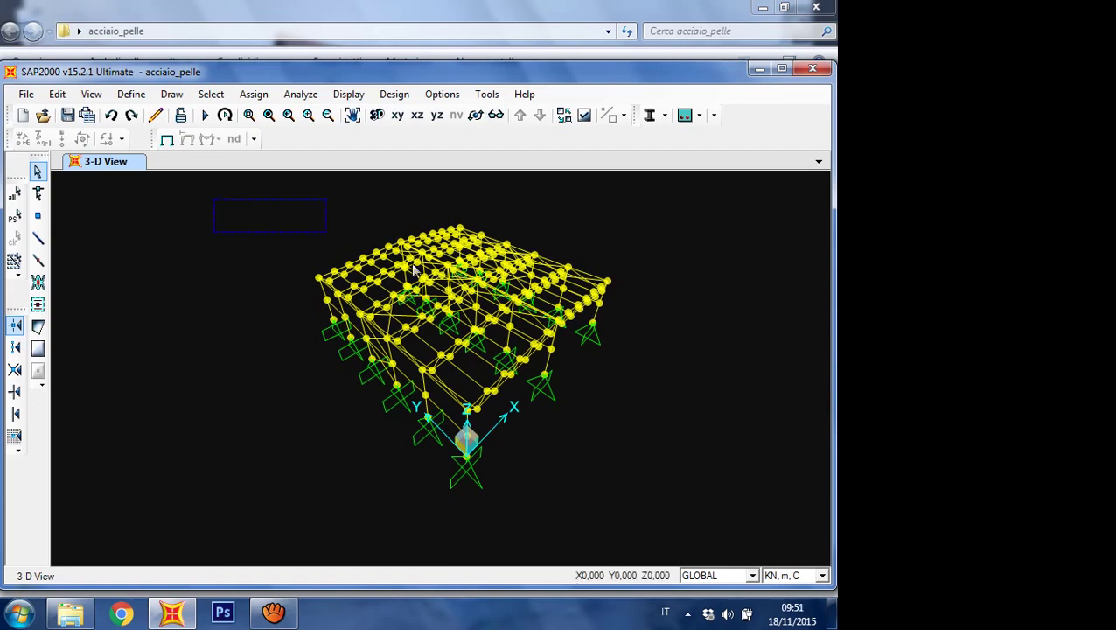
pyautogui.moveTo(710, 521); pyautogui.dragTo(719, 524)
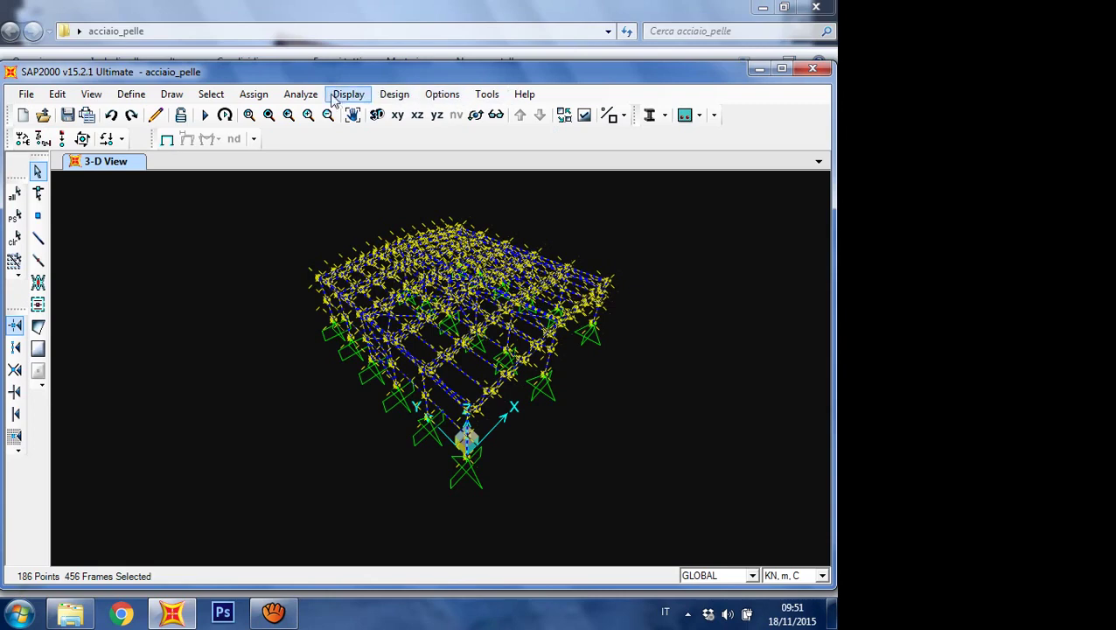
pyautogui.click(253, 95)
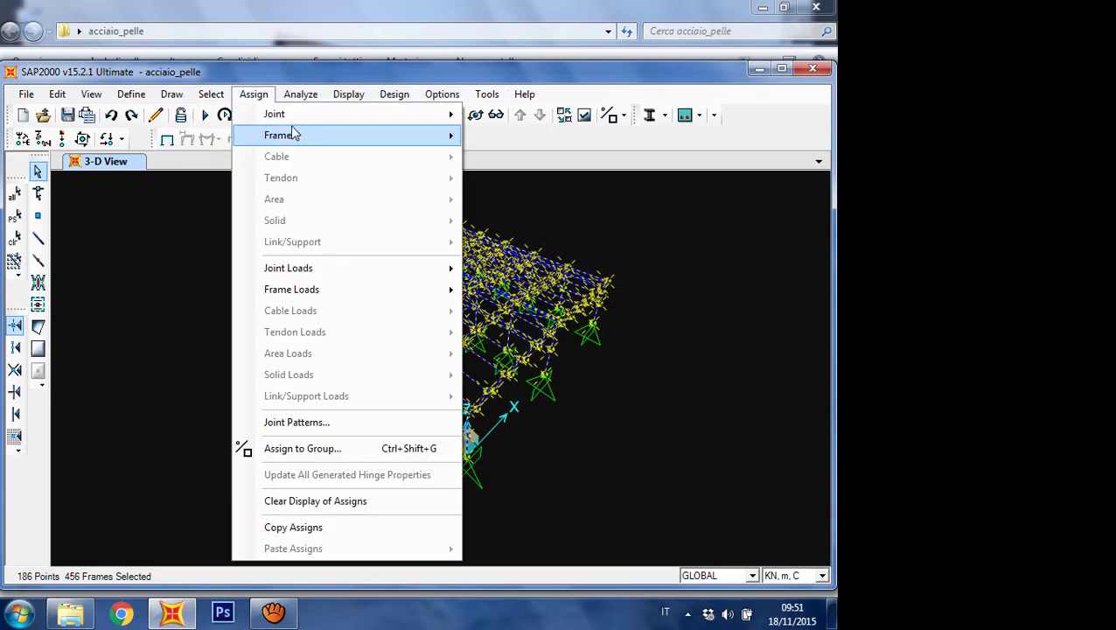
pyautogui.moveTo(415, 139)
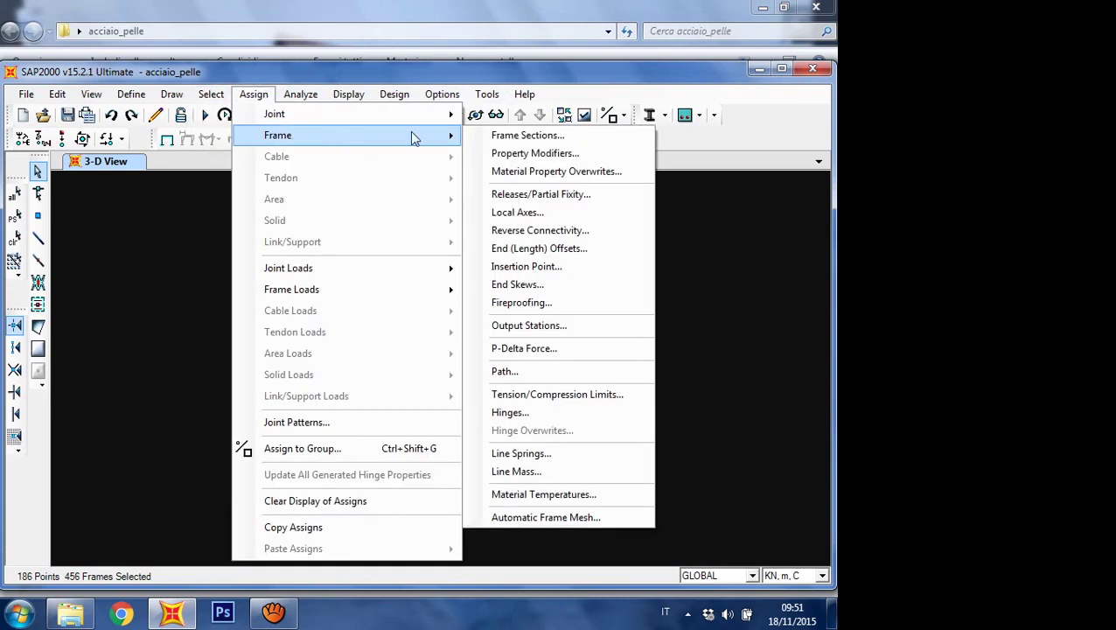
pyautogui.click(542, 198)
pyautogui.click(381, 341)
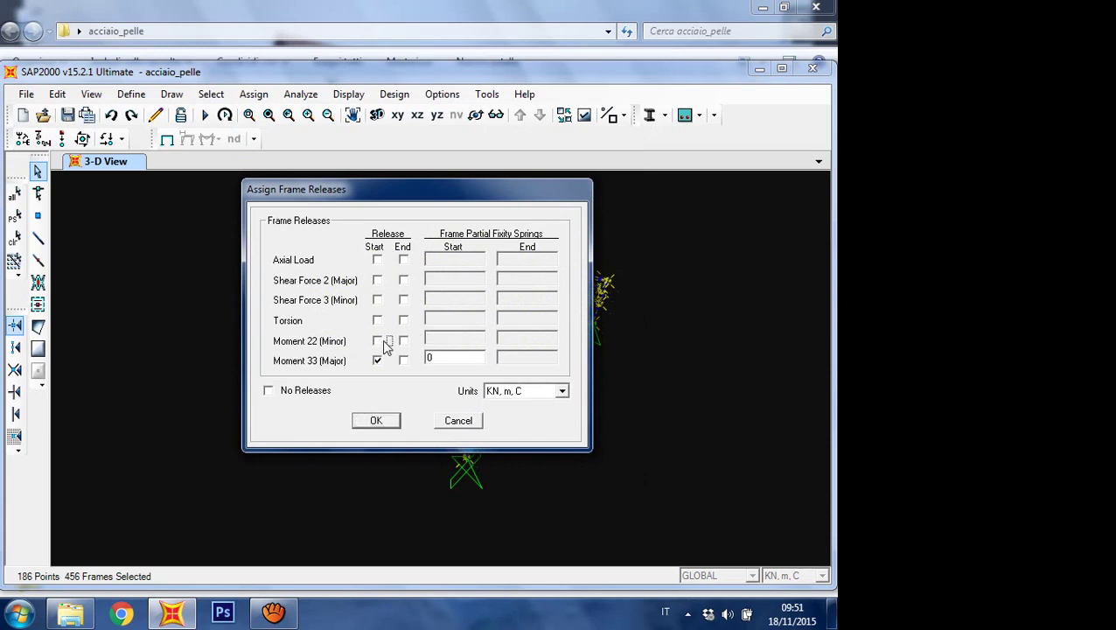
pyautogui.click(384, 362)
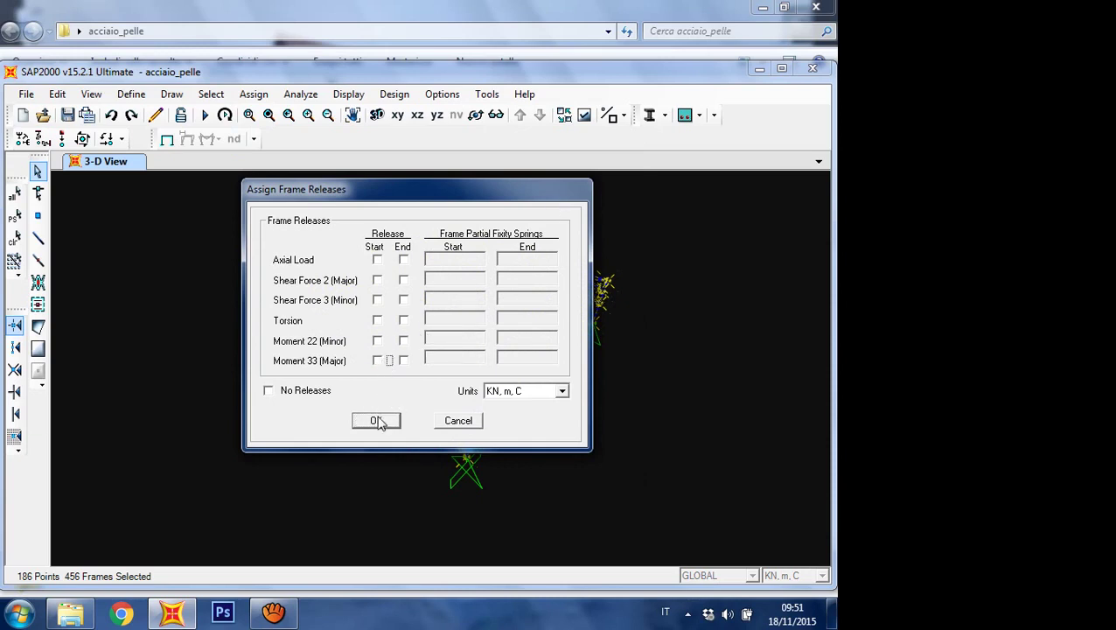
pyautogui.click(377, 421)
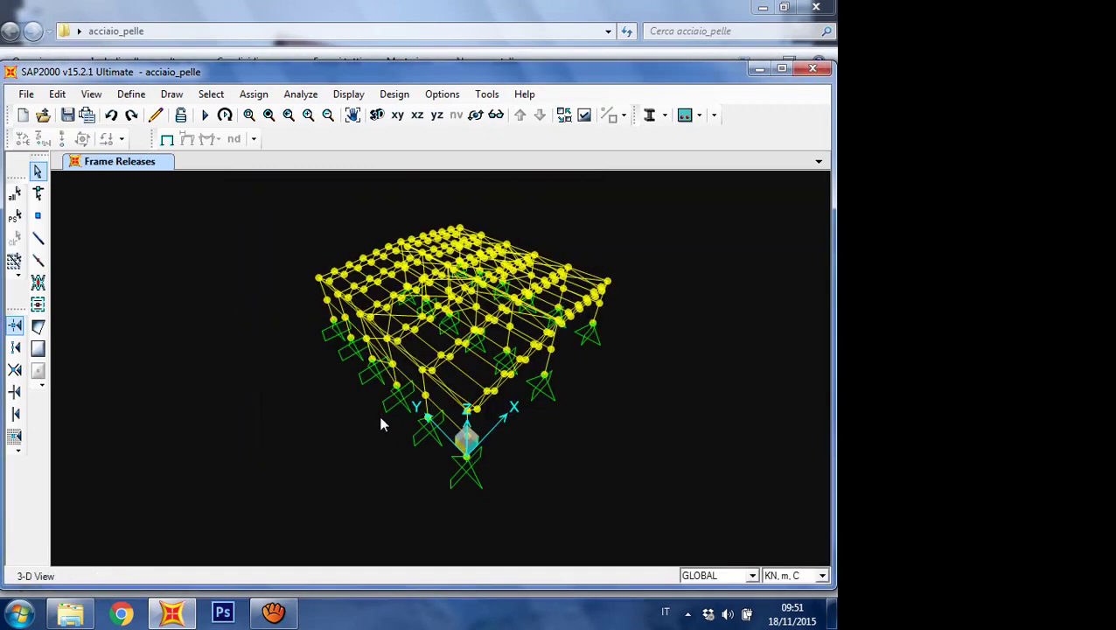
# Step: Run the analysis again for the DEAD load case only and dismiss the AVG network notification
pyautogui.click(204, 116)
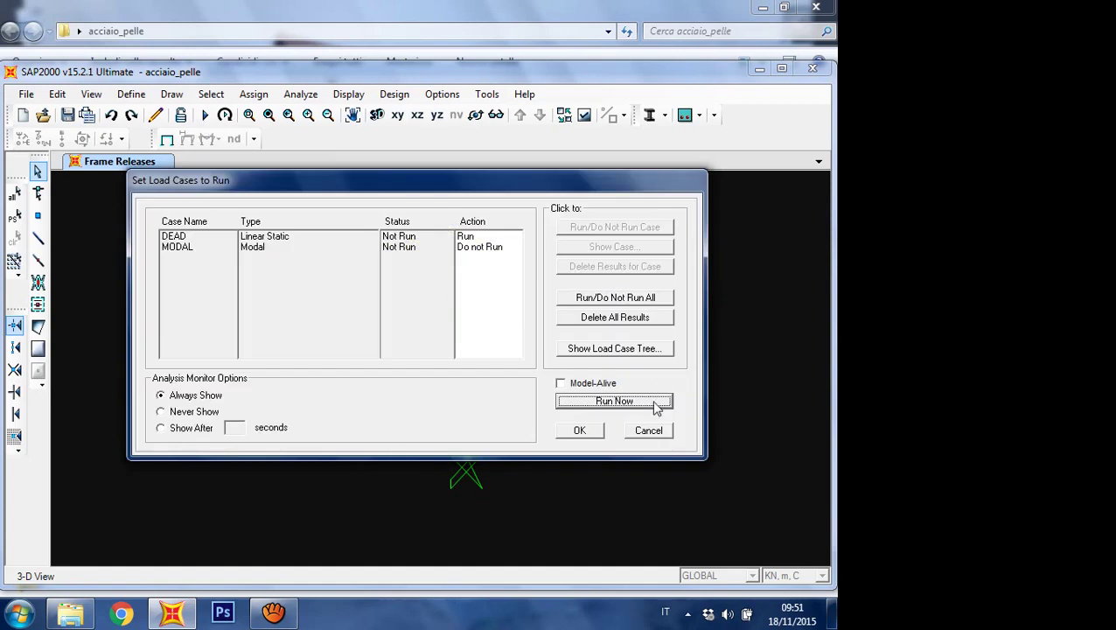
pyautogui.click(585, 406)
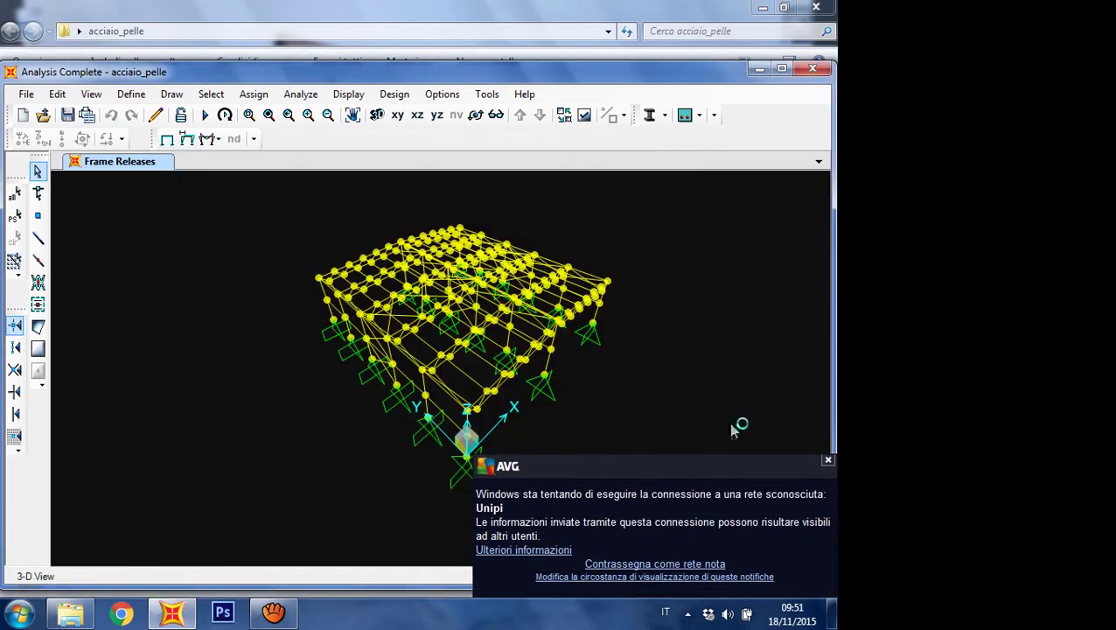
pyautogui.click(827, 461)
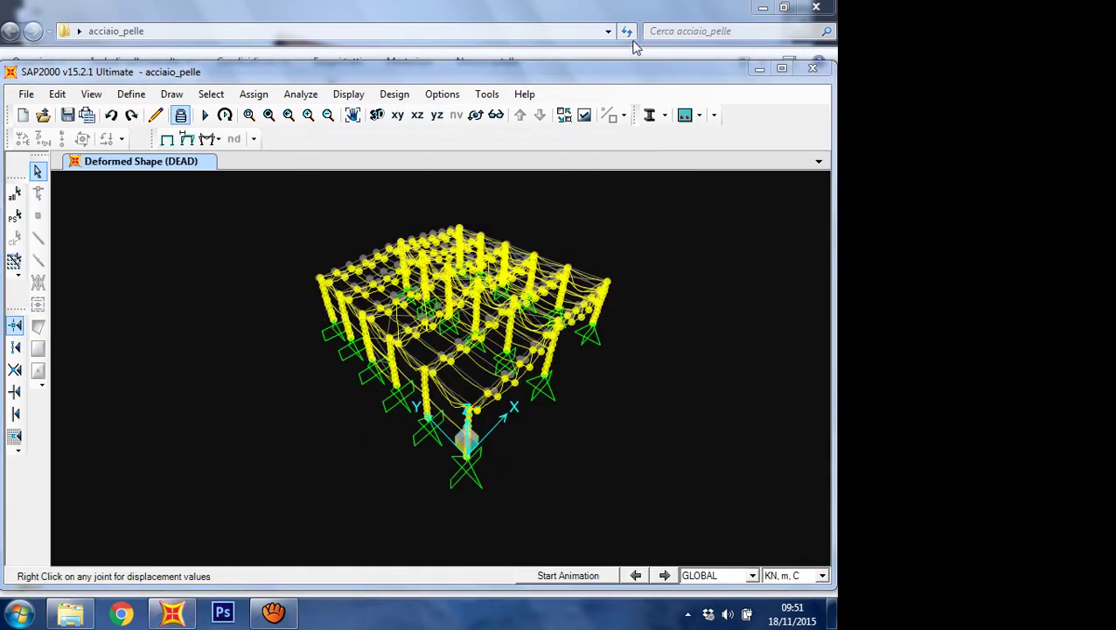
# Step: Minimize the model window, check the new analysis log from end to beginning for numerical problem warnings, and close it
pyautogui.click(757, 69)
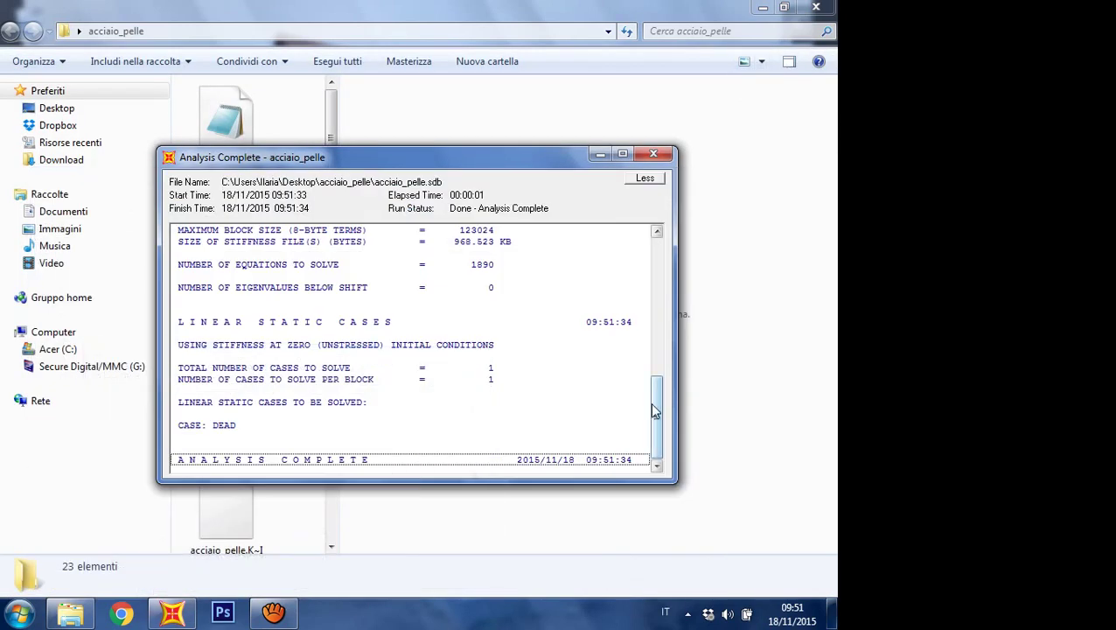
pyautogui.scroll(1, 660, 381)
pyautogui.moveTo(660, 380); pyautogui.dragTo(674, 234)
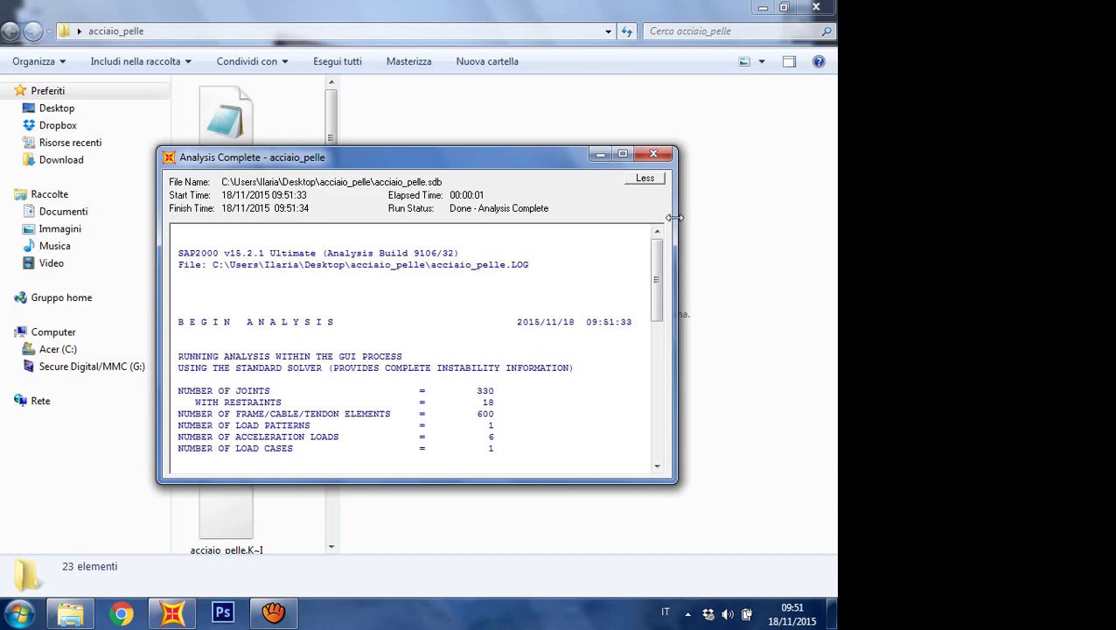
pyautogui.click(657, 155)
# Step: Return to the SAP2000 model and set a 2D view of the Y-Z plane at X = 0
pyautogui.click(172, 613)
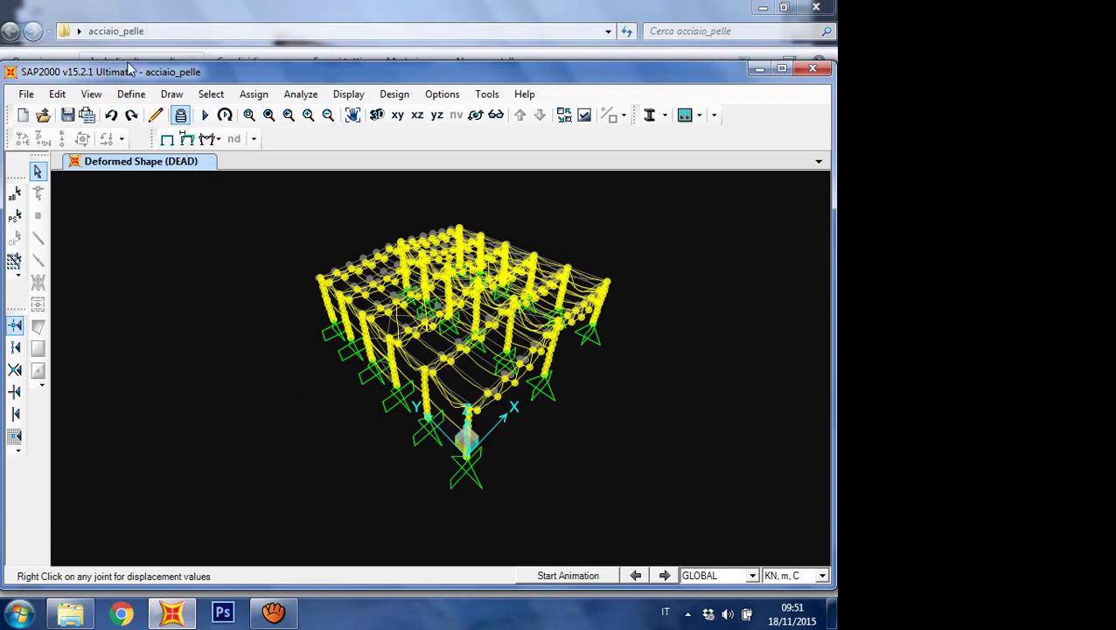
pyautogui.click(91, 94)
pyautogui.click(132, 135)
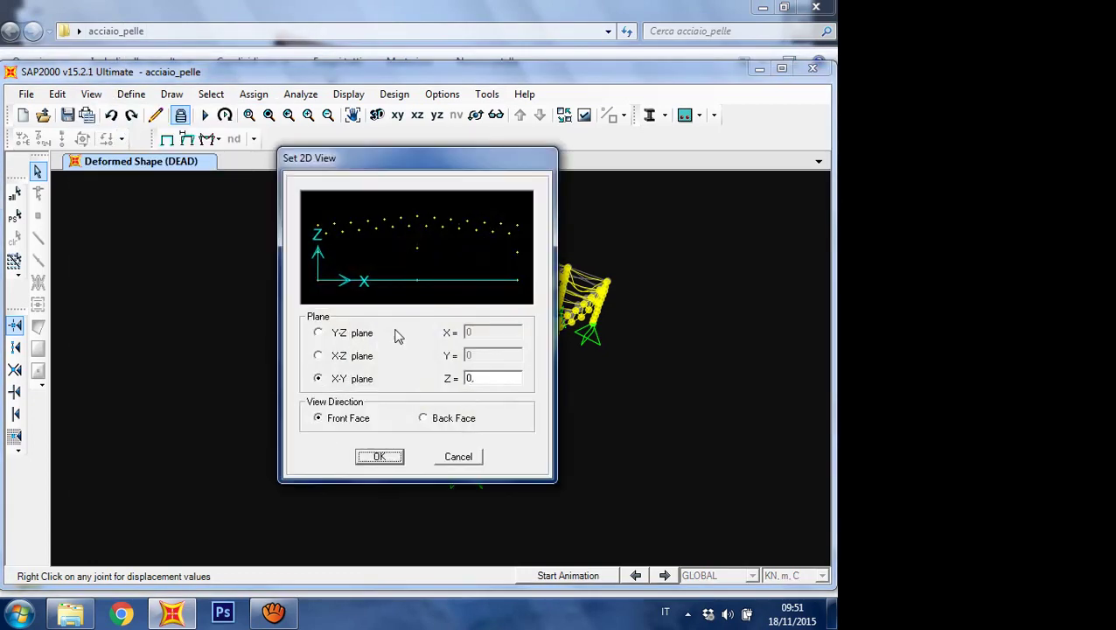
pyautogui.click(319, 356)
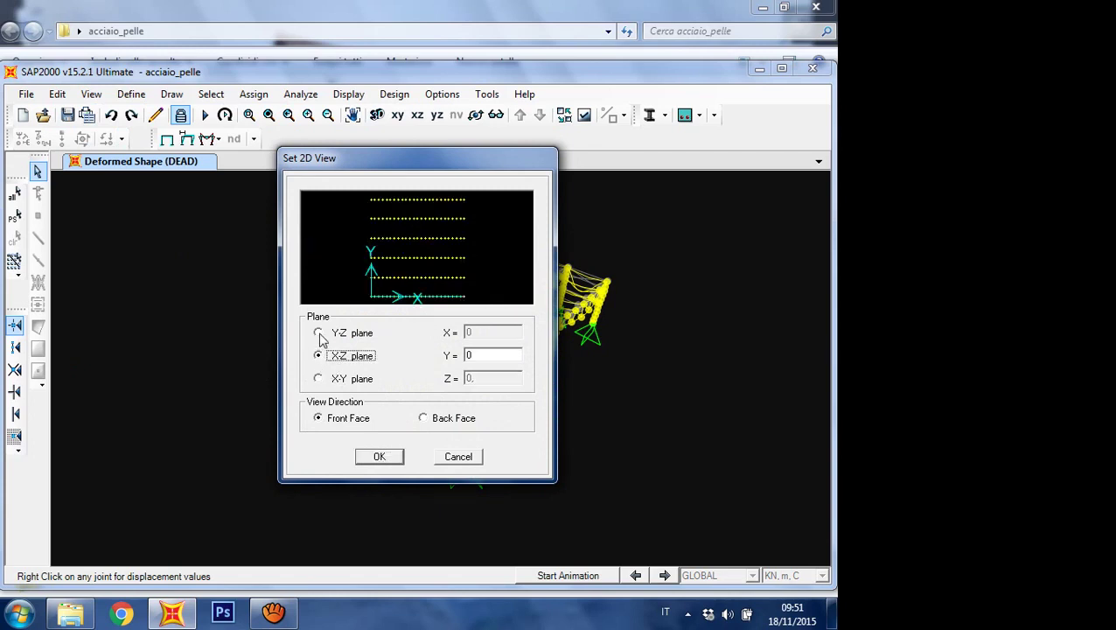
pyautogui.click(319, 335)
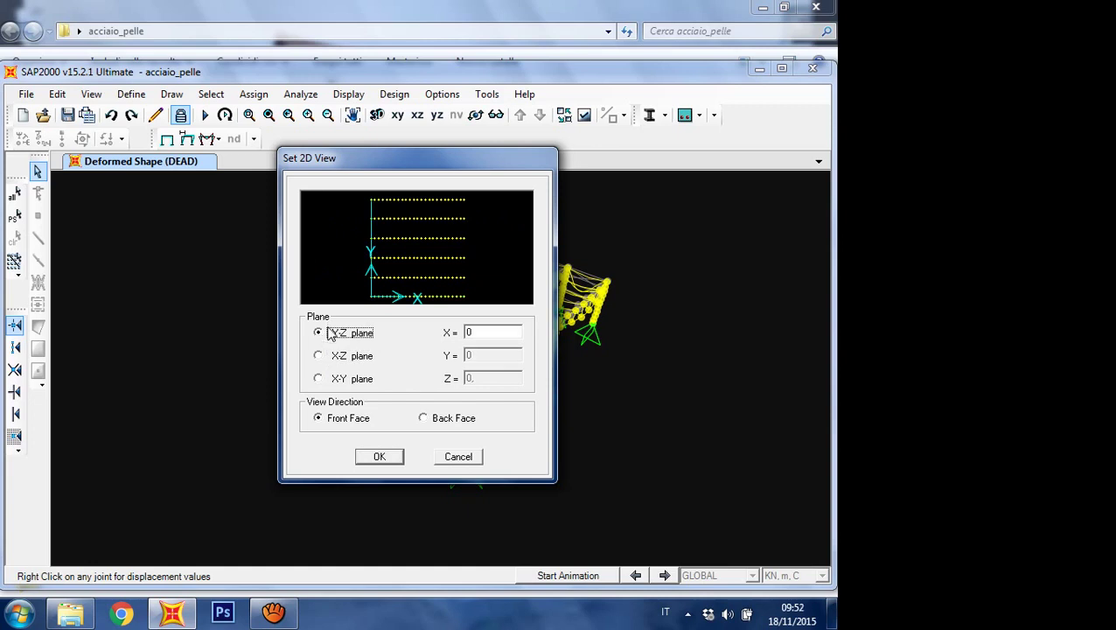
pyautogui.click(389, 462)
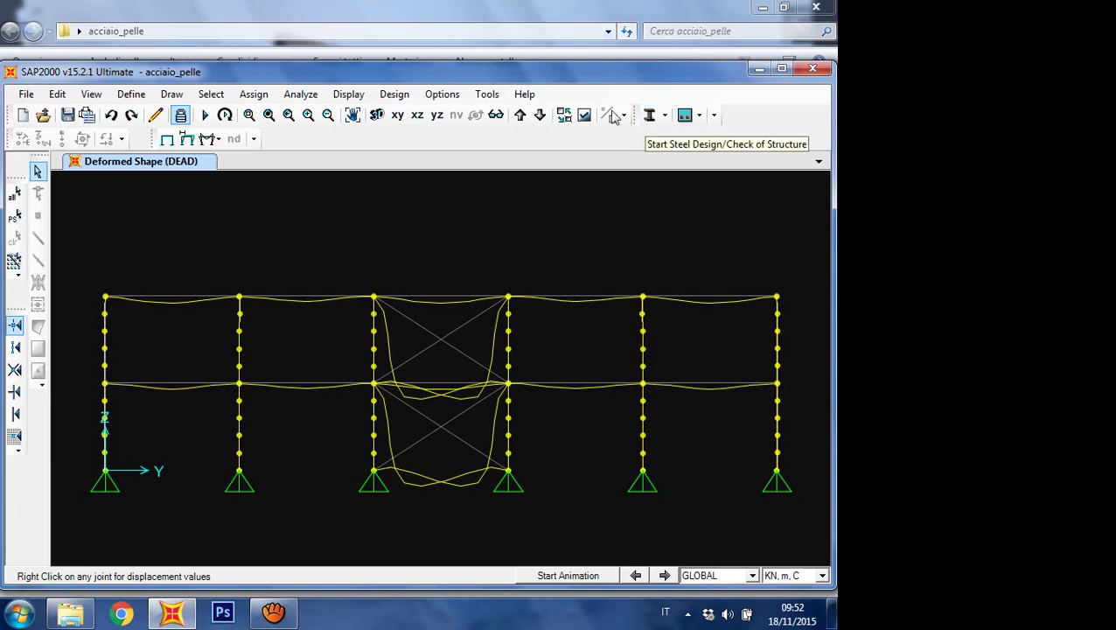
# Step: Unlock the model, deleting its results, and select the horizontal beams on both levels in the four bays without cross bracing
pyautogui.click(181, 117)
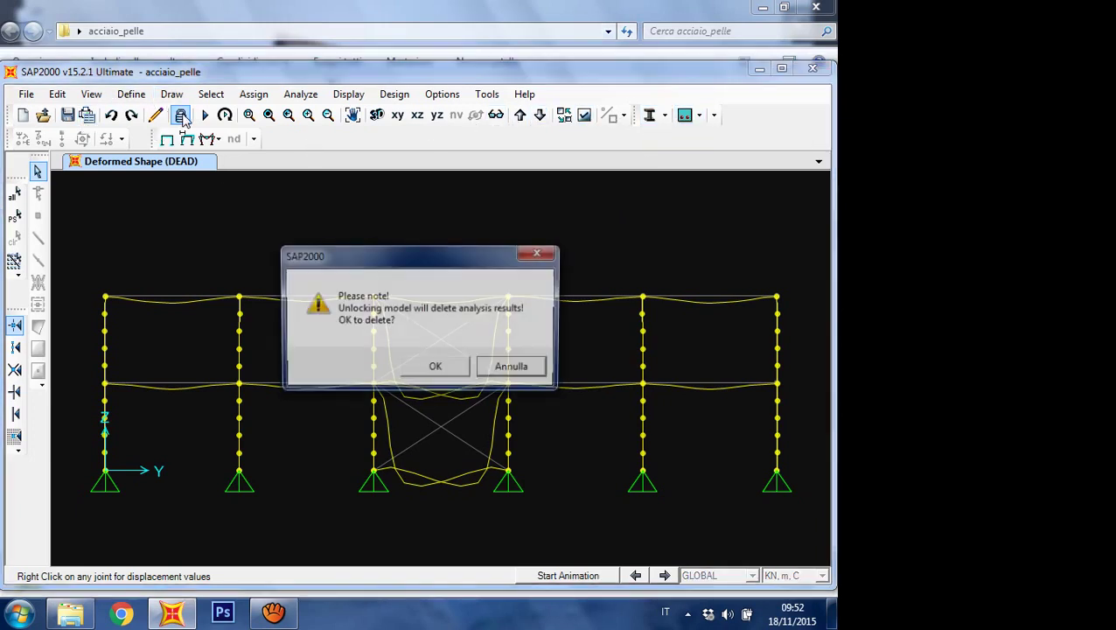
pyautogui.click(436, 367)
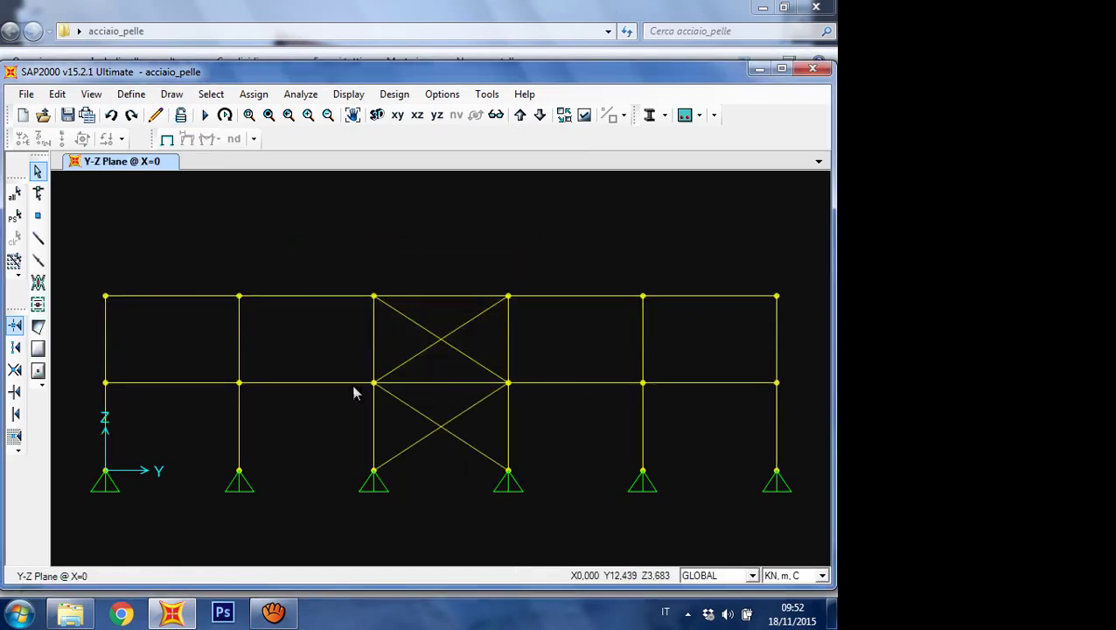
pyautogui.moveTo(166, 262); pyautogui.dragTo(171, 411)
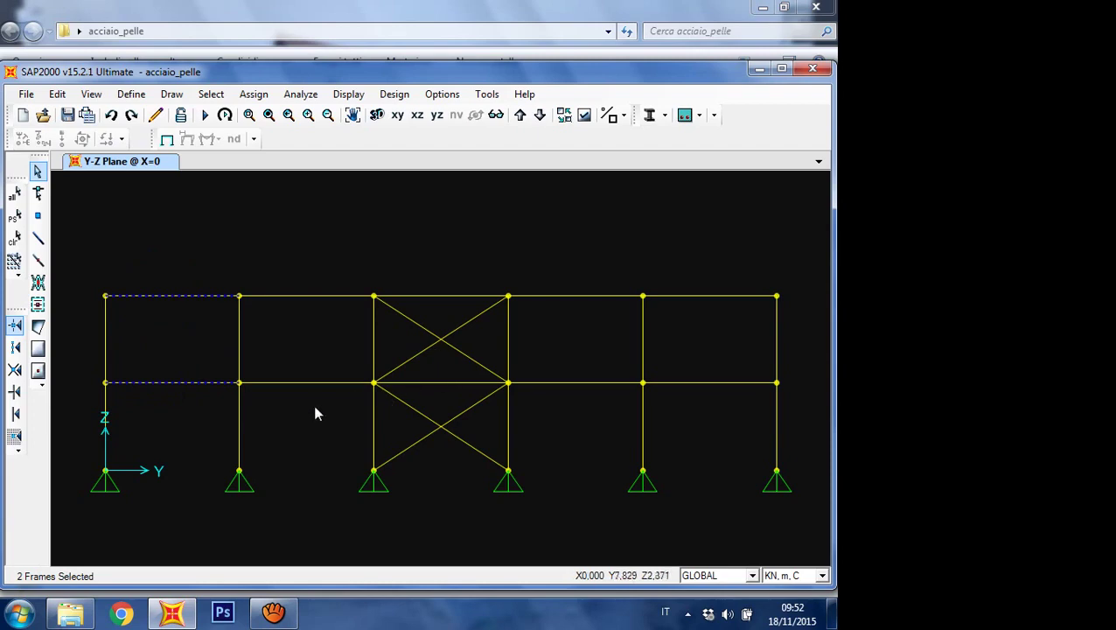
pyautogui.moveTo(316, 411); pyautogui.dragTo(302, 236)
pyautogui.moveTo(606, 411); pyautogui.dragTo(545, 278)
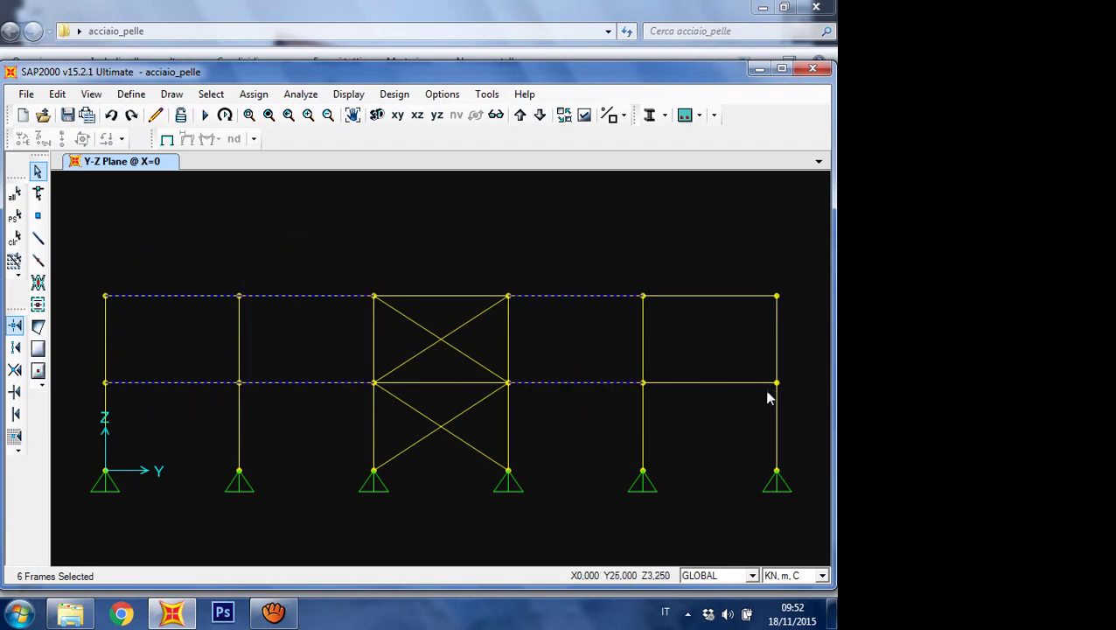
pyautogui.moveTo(767, 393); pyautogui.dragTo(691, 267)
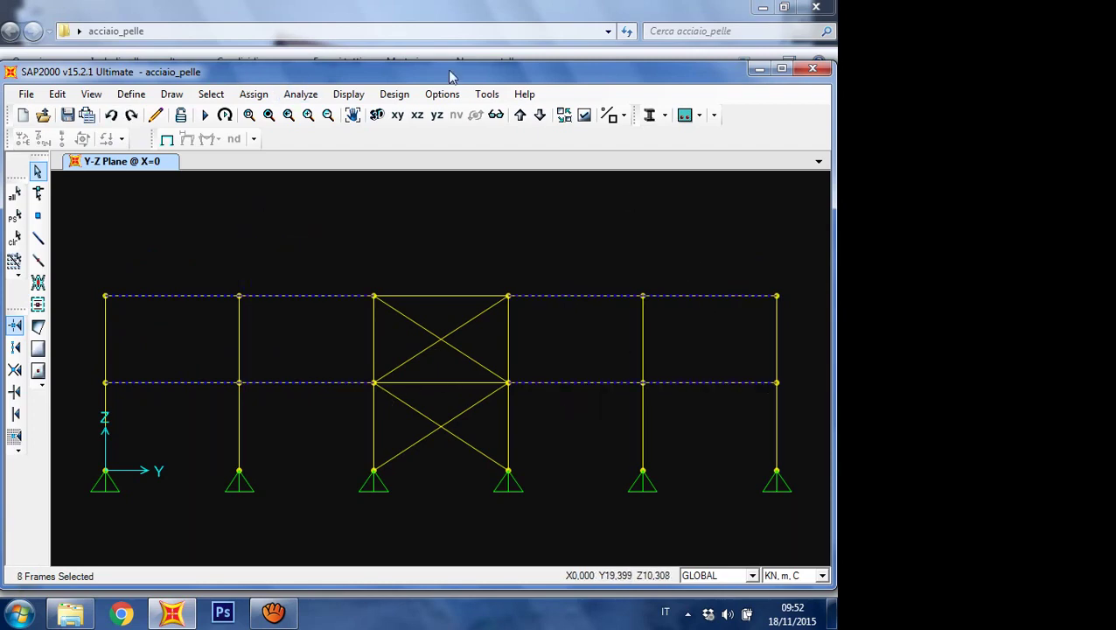
# Step: Turn on the display of frame local axes in the Y-Z view
pyautogui.click(585, 115)
pyautogui.click(308, 260)
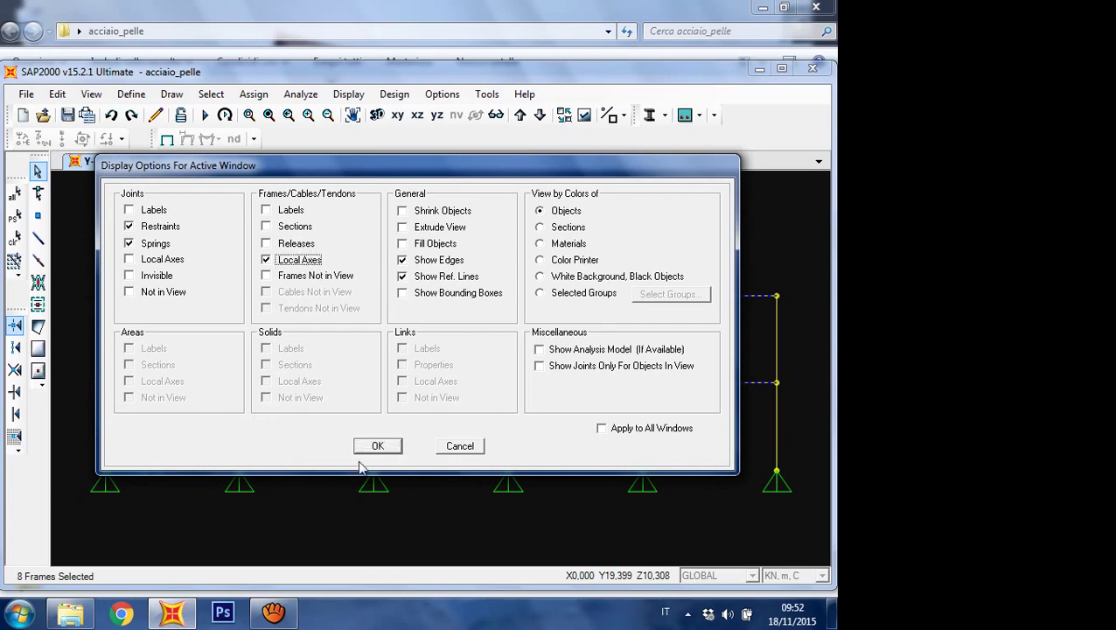
pyautogui.click(375, 447)
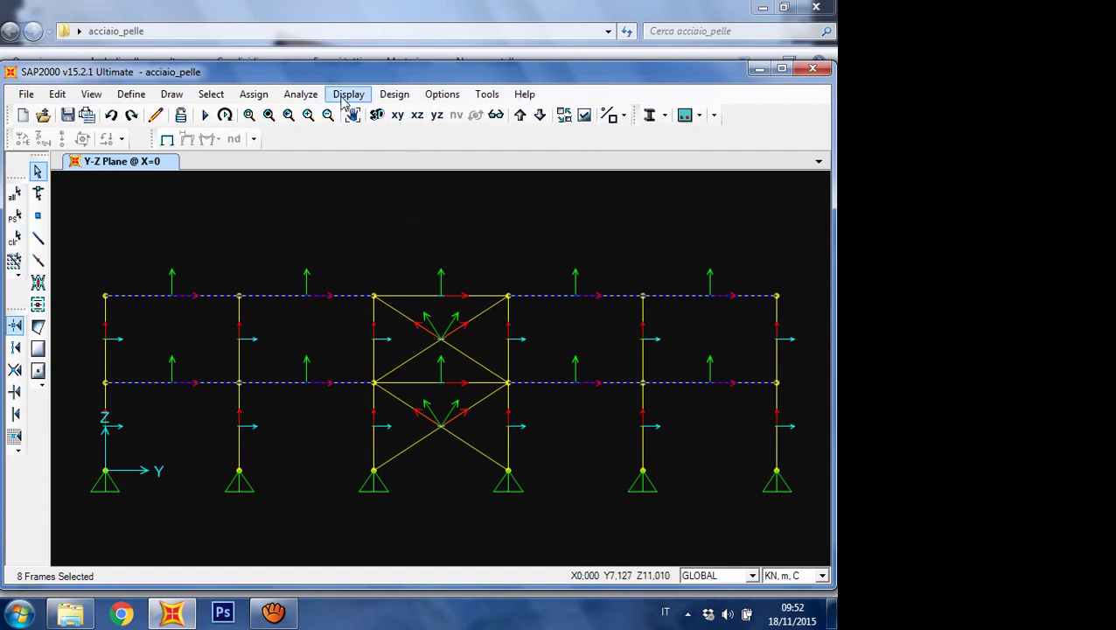
# Step: Release Moment 22 and Moment 33 at both start and end of the eight selected beams in the unbraced bays
pyautogui.click(254, 93)
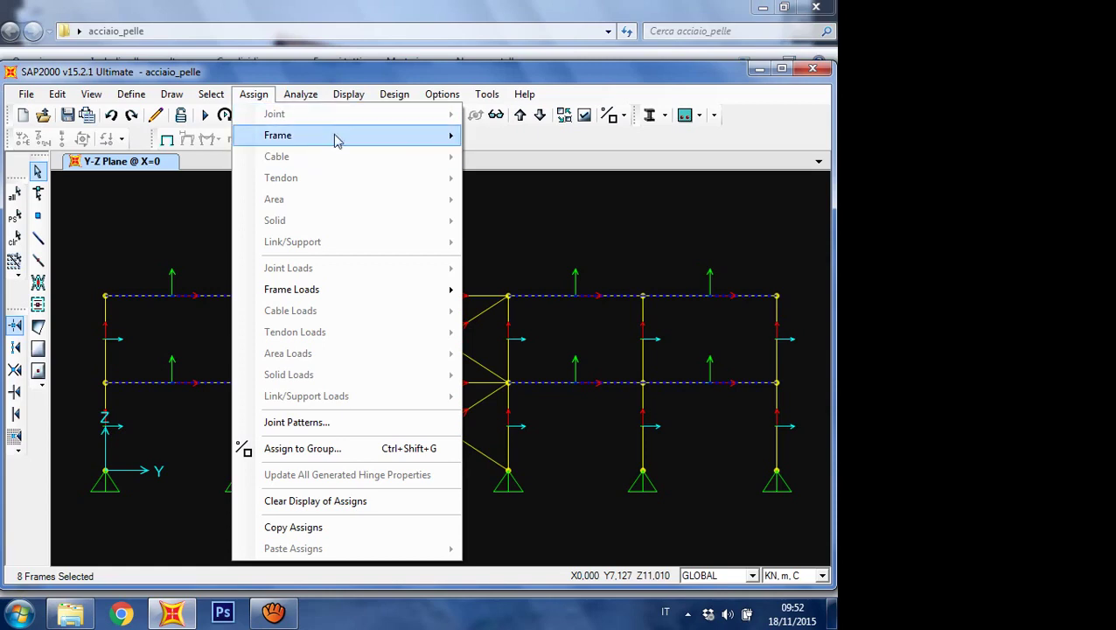
pyautogui.moveTo(336, 139)
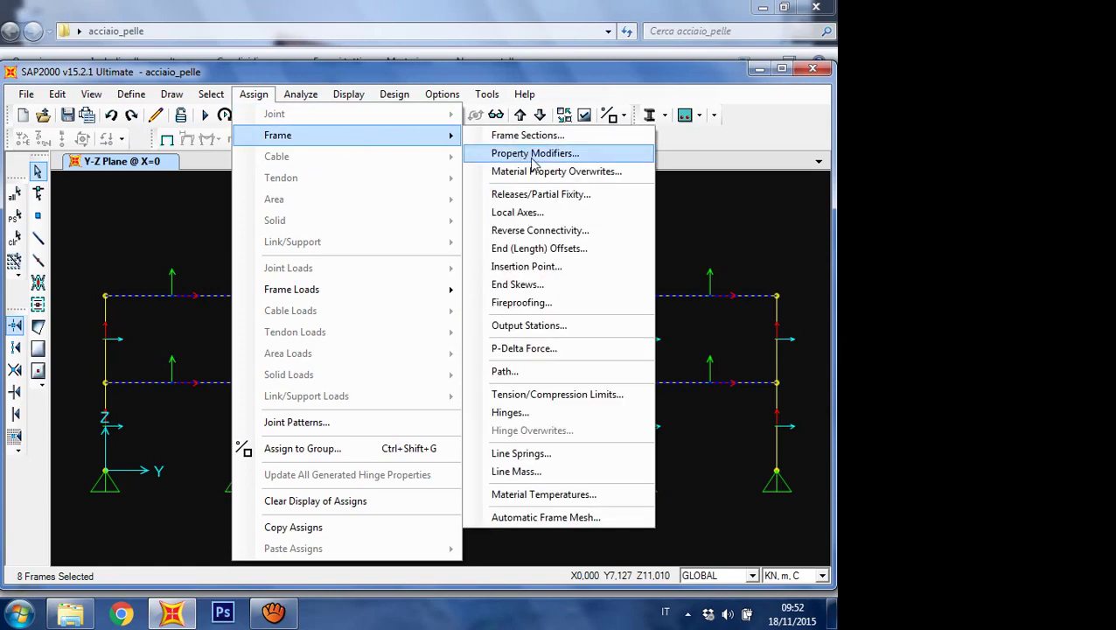
pyautogui.click(542, 195)
pyautogui.moveTo(504, 204); pyautogui.dragTo(645, 173)
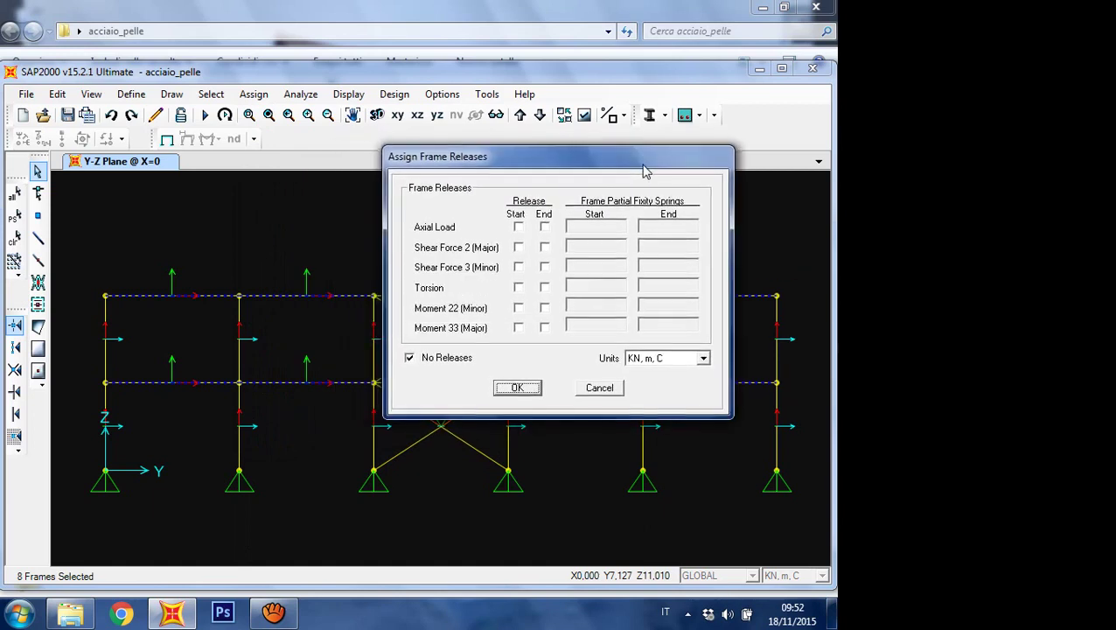
pyautogui.click(518, 329)
pyautogui.click(544, 329)
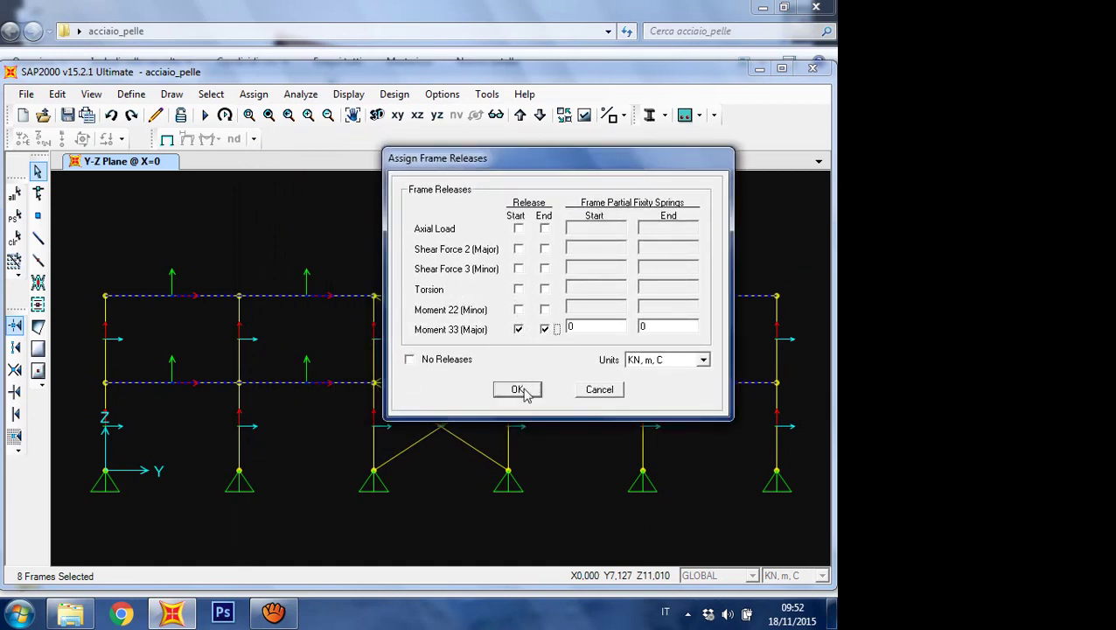
pyautogui.click(518, 309)
pyautogui.click(544, 310)
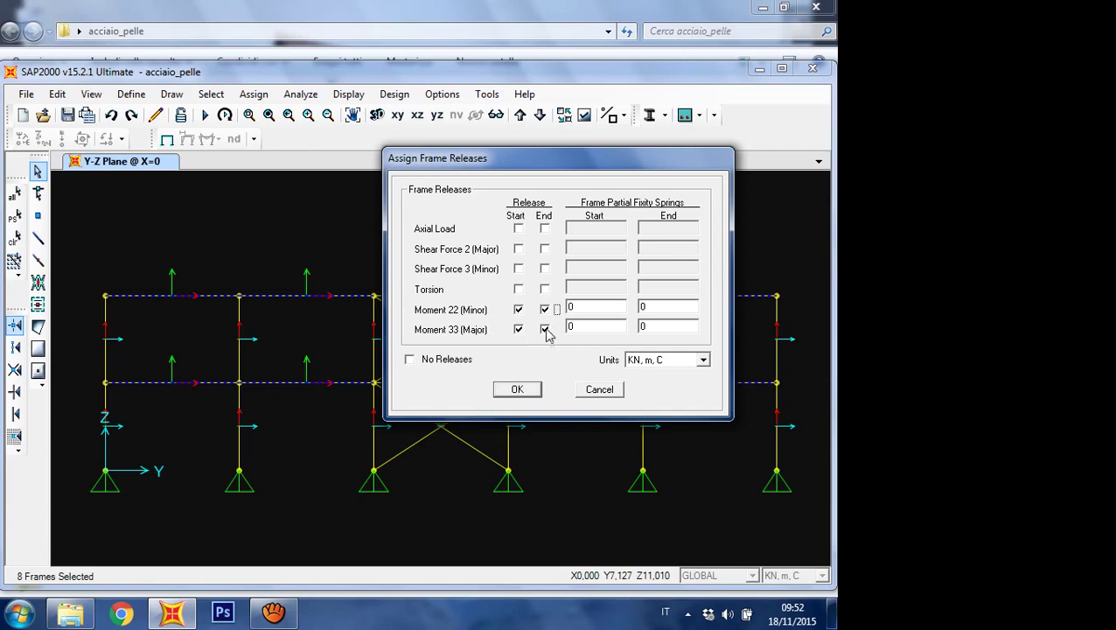
pyautogui.click(518, 390)
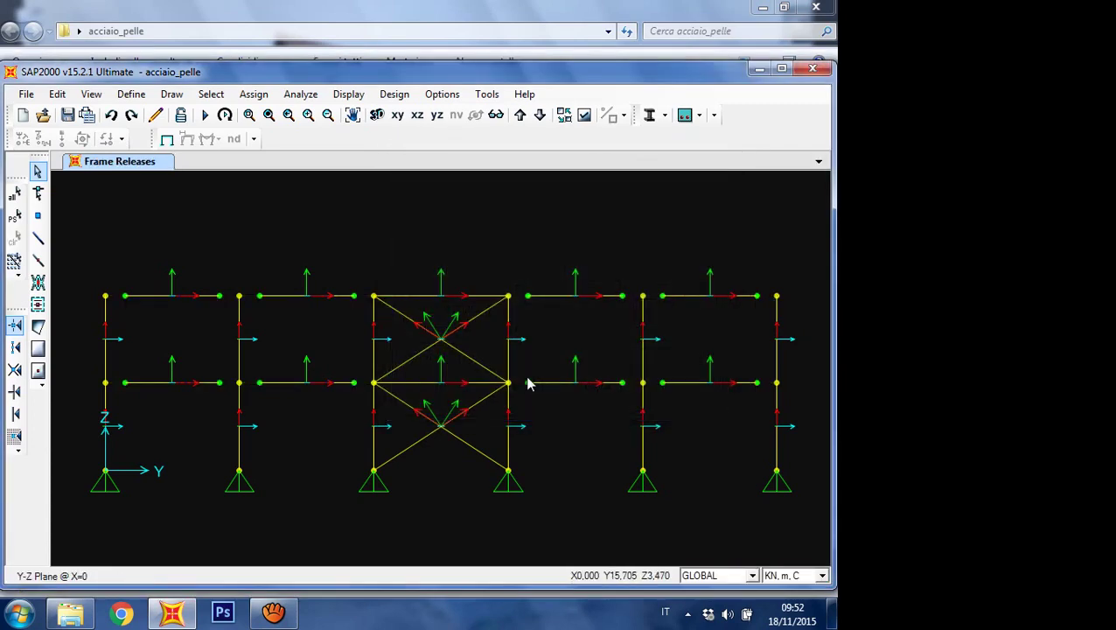
# Step: Assign Moment 22 and Moment 33 releases at start and end to the two horizontal beams in the cross-braced bay
pyautogui.click(456, 382)
pyautogui.click(426, 296)
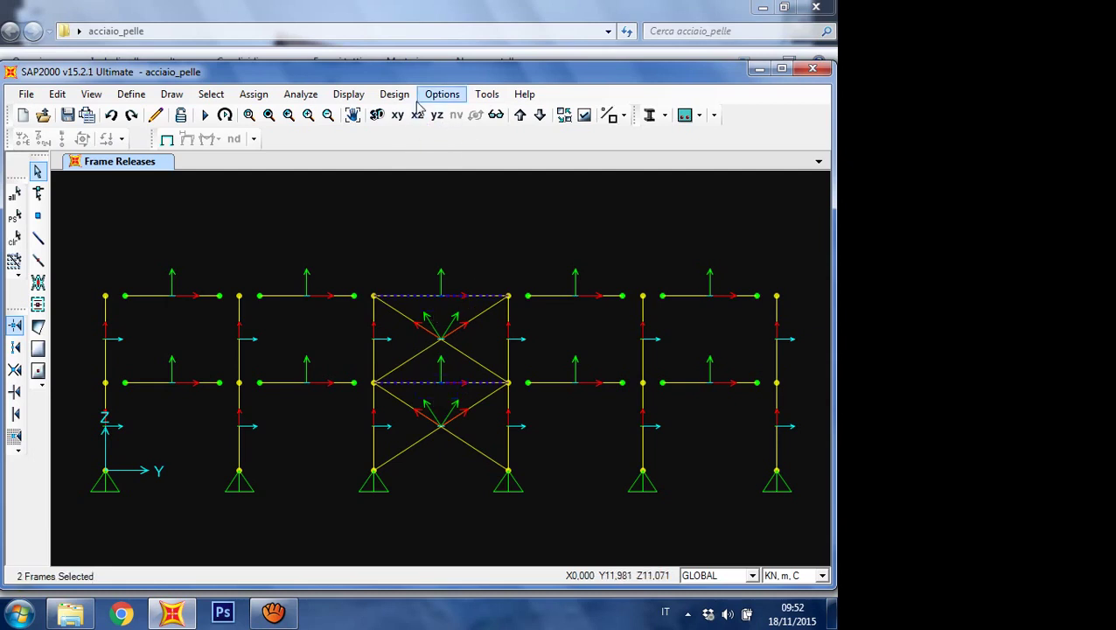
pyautogui.click(254, 93)
pyautogui.moveTo(282, 140)
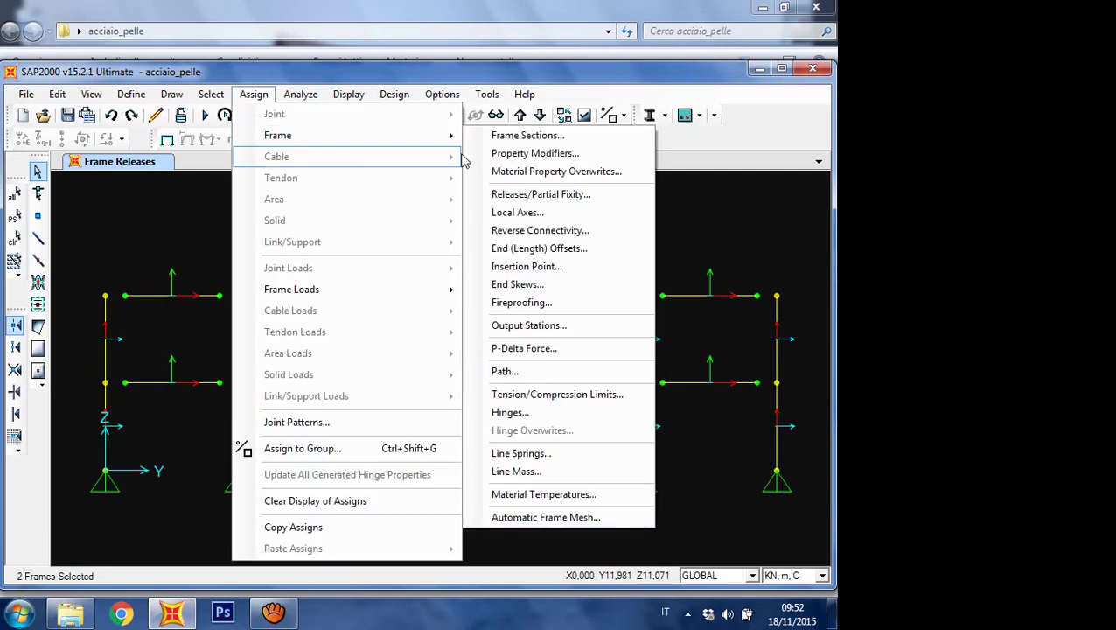
pyautogui.click(537, 192)
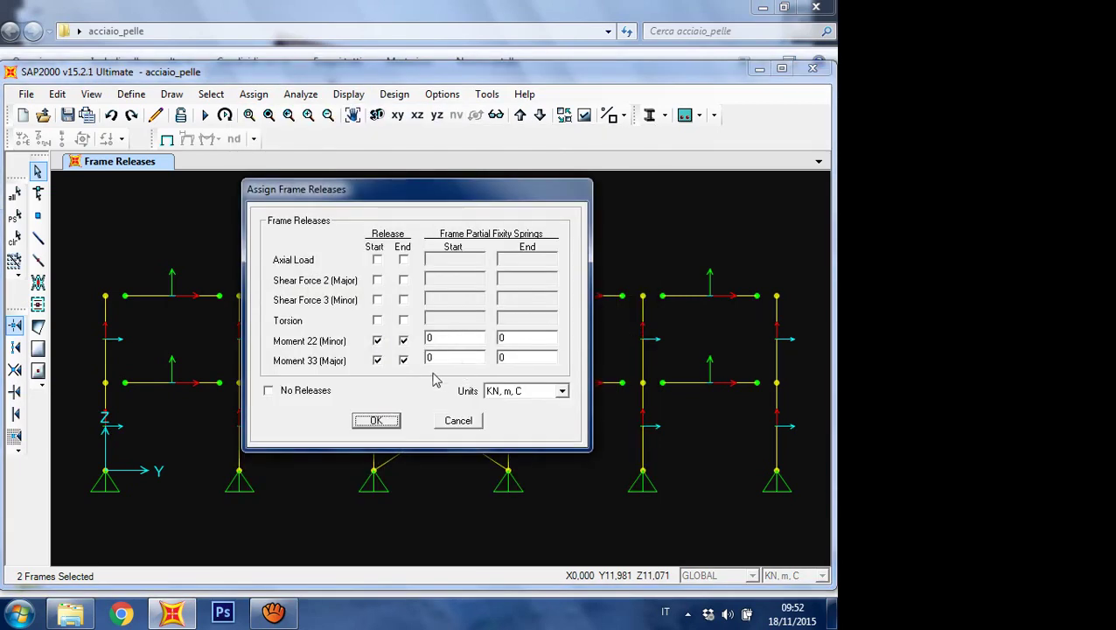
pyautogui.click(382, 411)
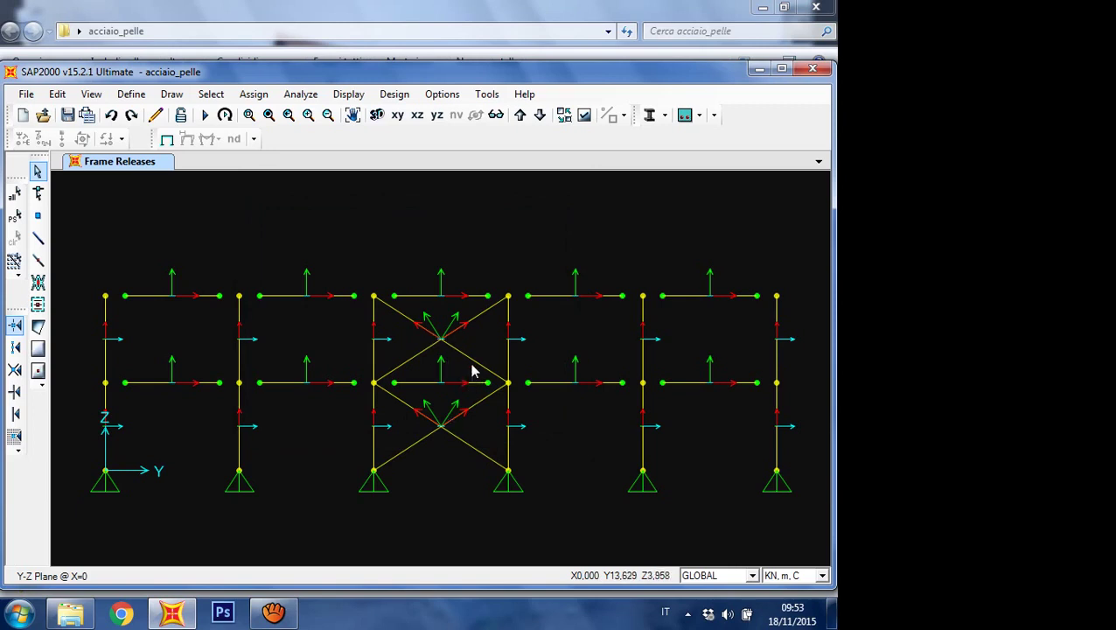
# Step: Assign the same start and end moment releases to the two diagonal braces of the upper level
pyautogui.click(418, 320)
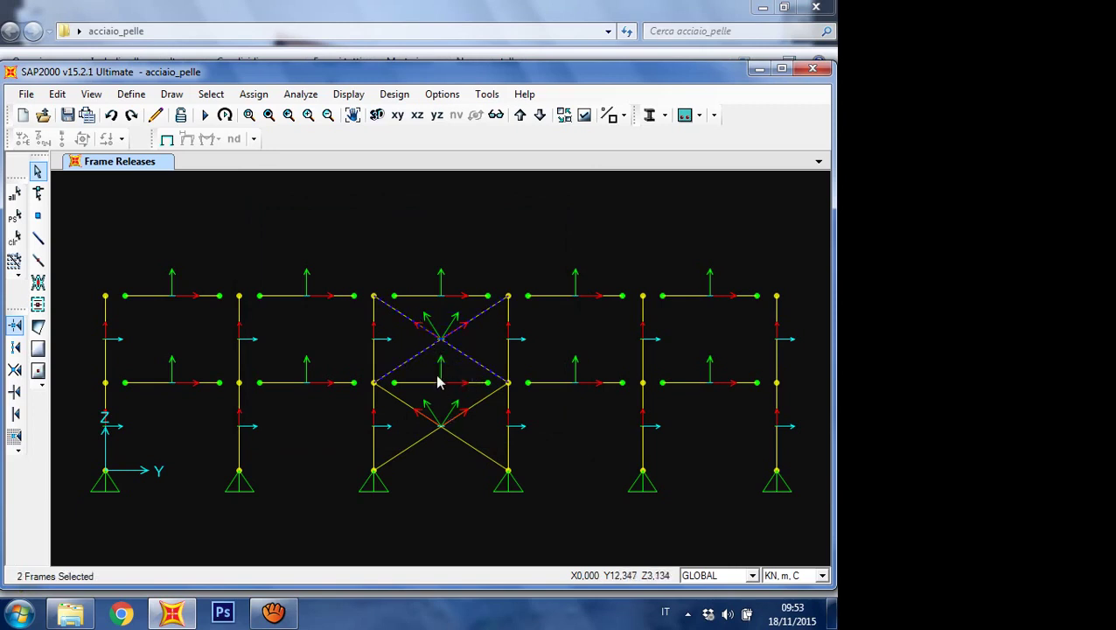
pyautogui.click(256, 94)
pyautogui.moveTo(336, 146)
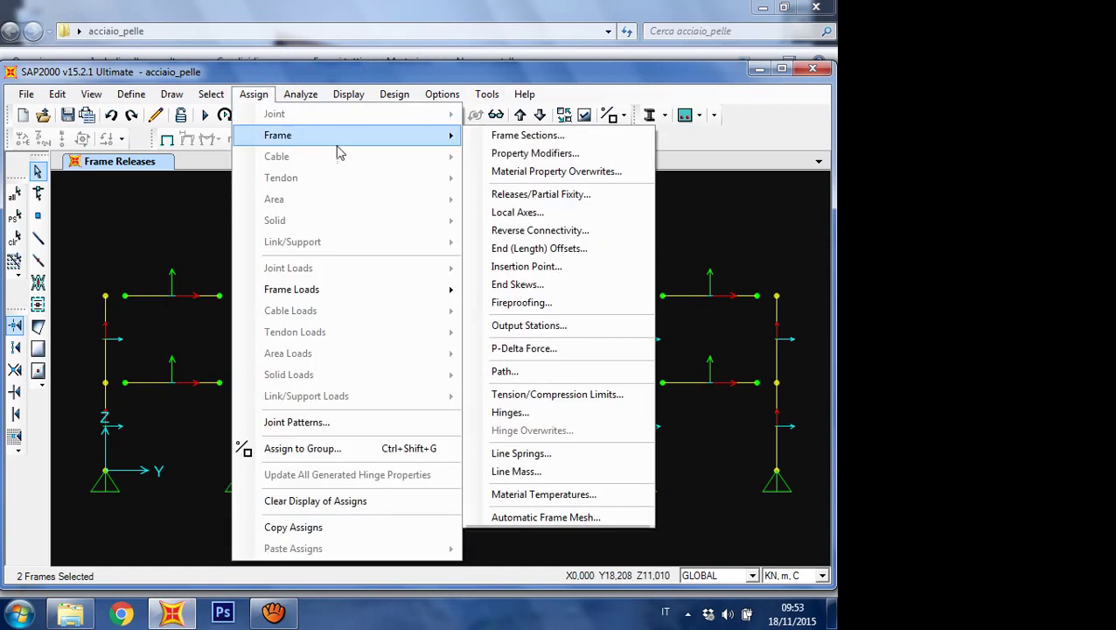
pyautogui.click(544, 195)
pyautogui.click(396, 422)
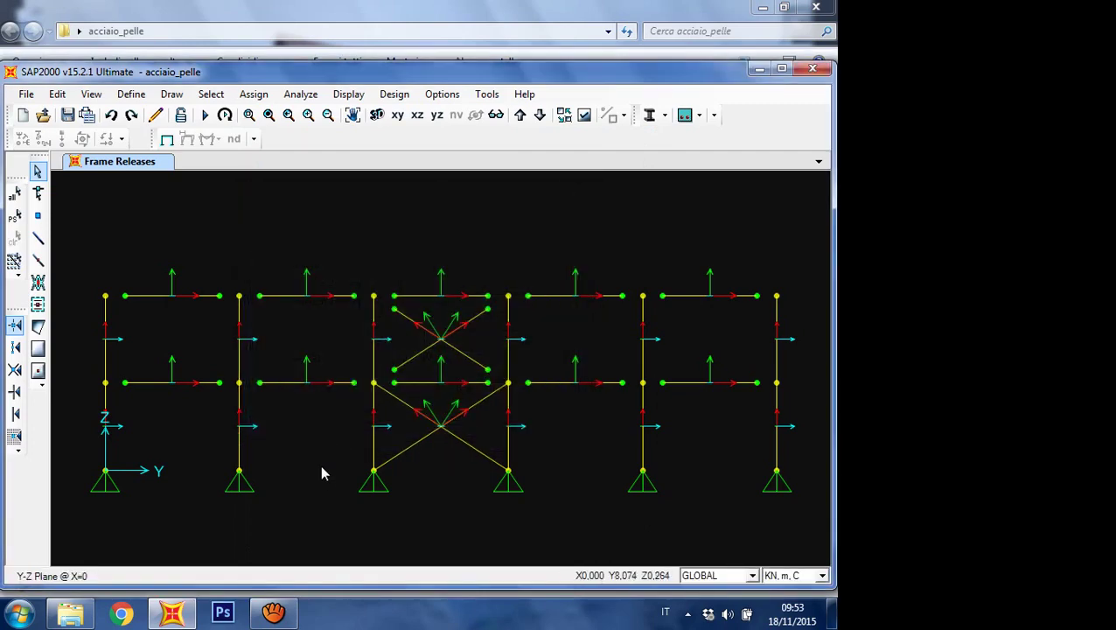
# Step: Release Moment 22 and Moment 33 only at the end of the two lower-level diagonal braces, leaving their starts unreleased
pyautogui.moveTo(450, 447); pyautogui.dragTo(415, 431)
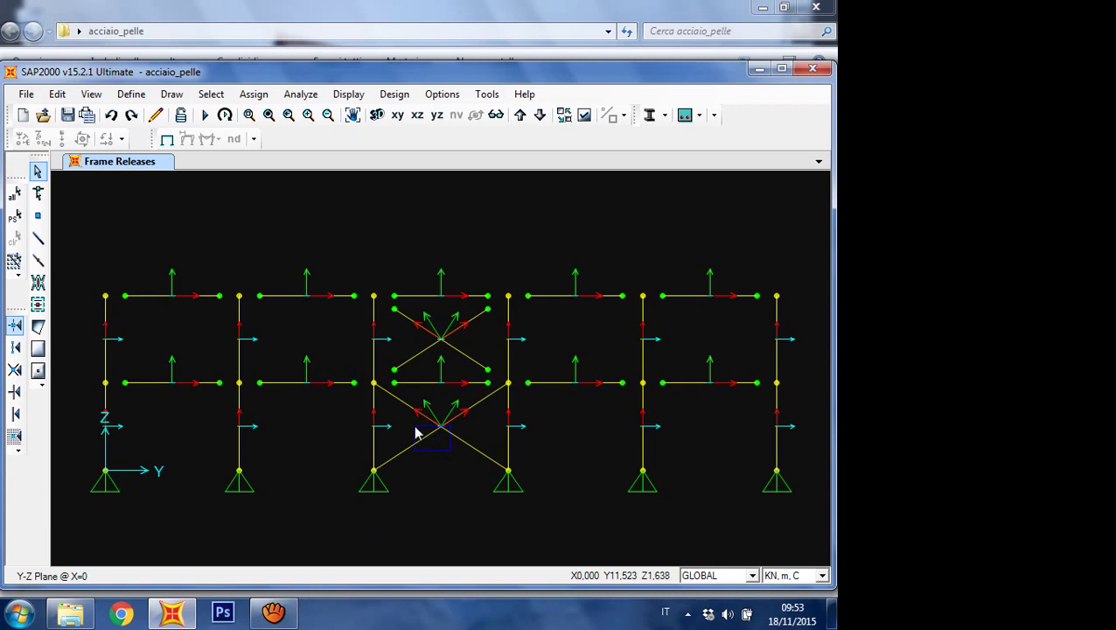
pyautogui.moveTo(416, 431); pyautogui.dragTo(413, 427)
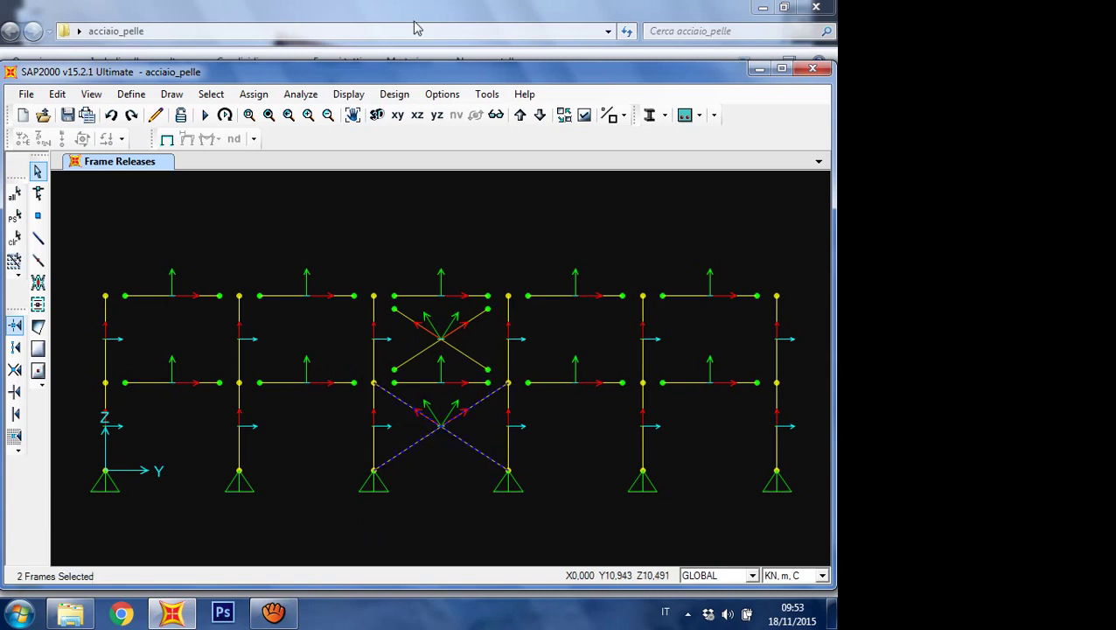
pyautogui.click(254, 94)
pyautogui.moveTo(282, 136)
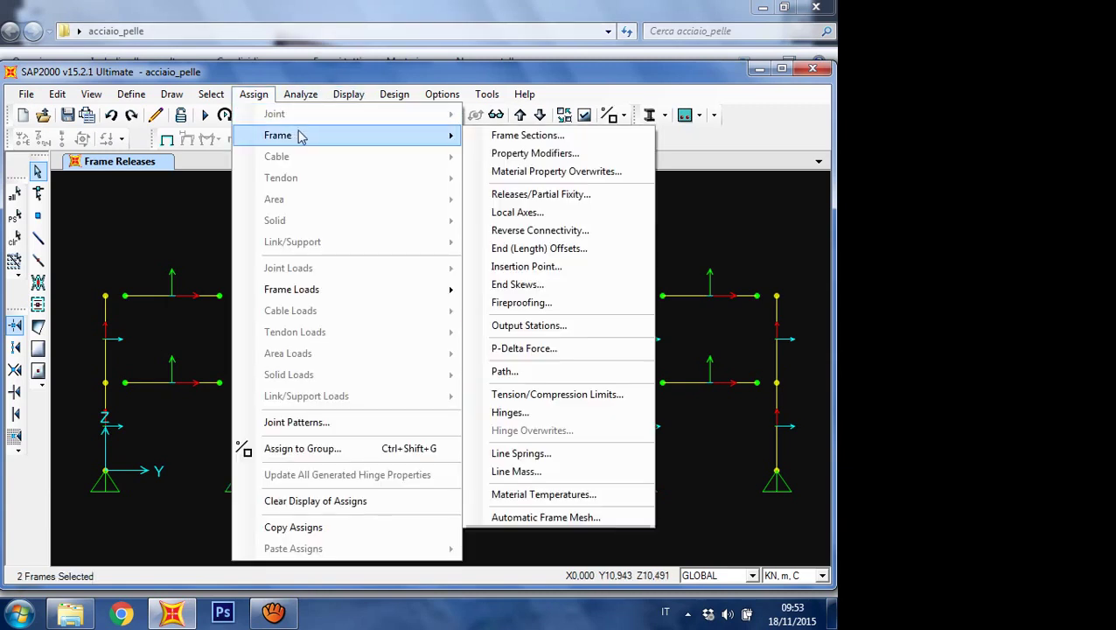
pyautogui.click(531, 197)
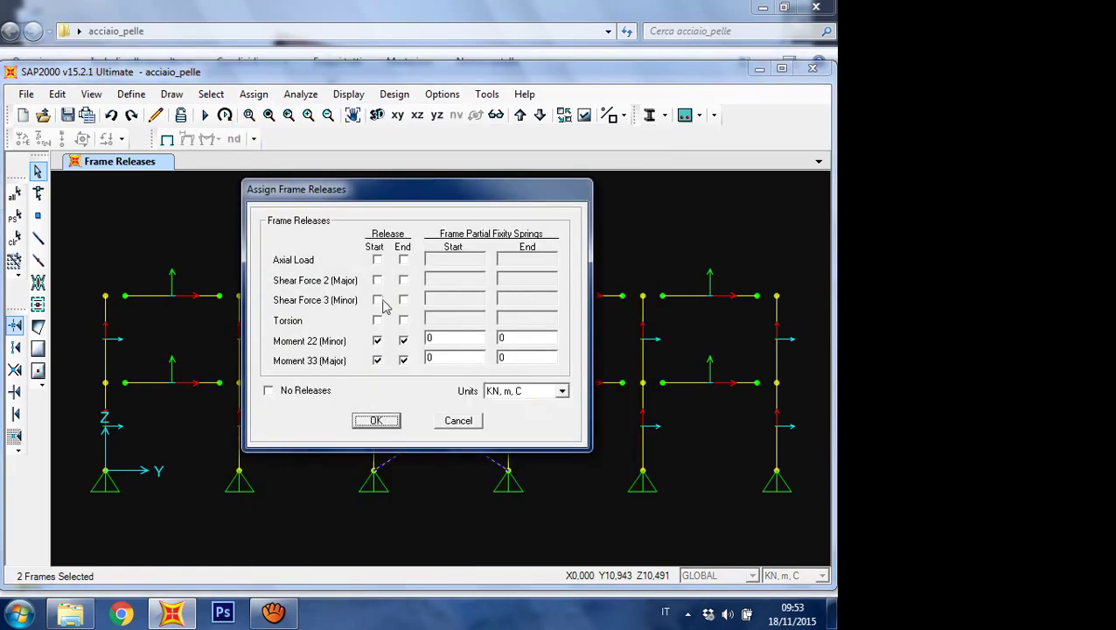
pyautogui.click(377, 340)
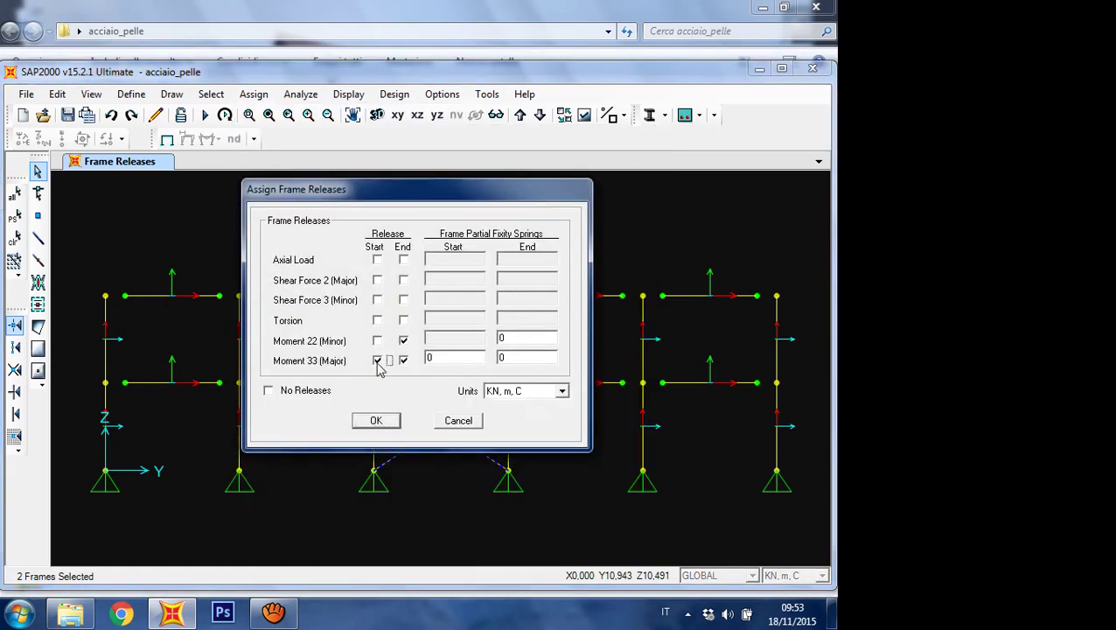
pyautogui.click(377, 360)
pyautogui.click(376, 420)
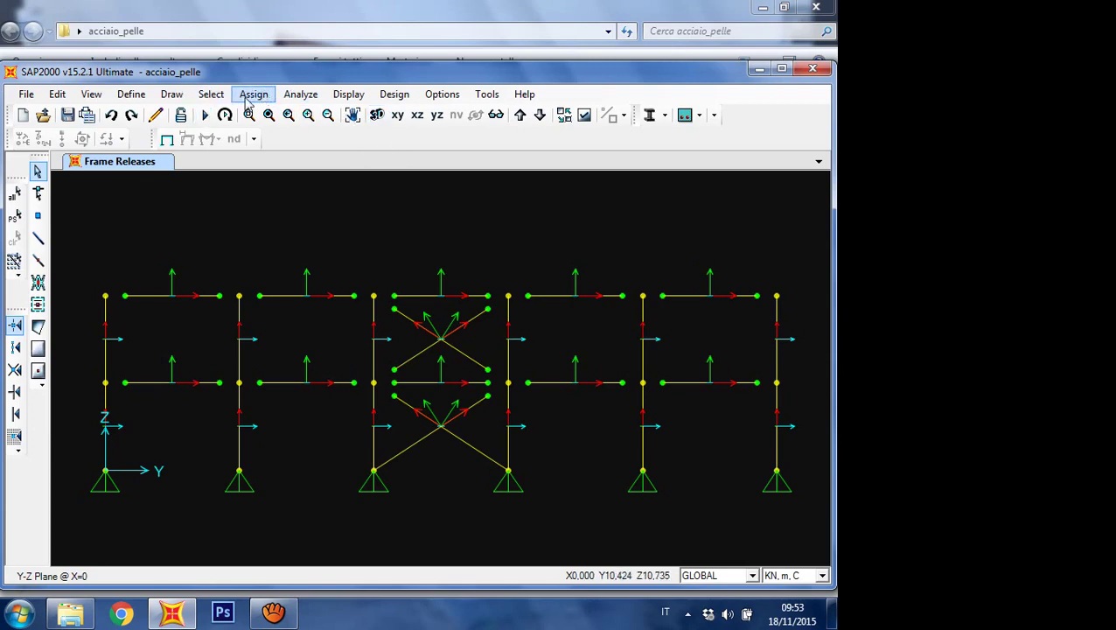
# Step: Run the DEAD load case analysis, check the end of the analysis log for numerical warnings, and close the log
pyautogui.click(204, 115)
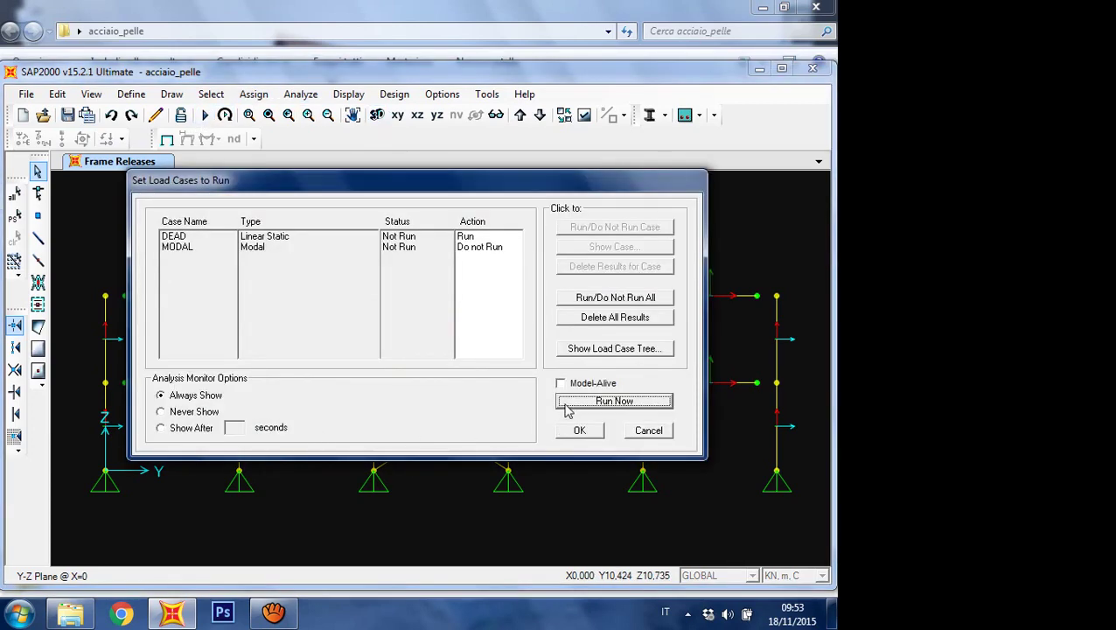
pyautogui.click(566, 407)
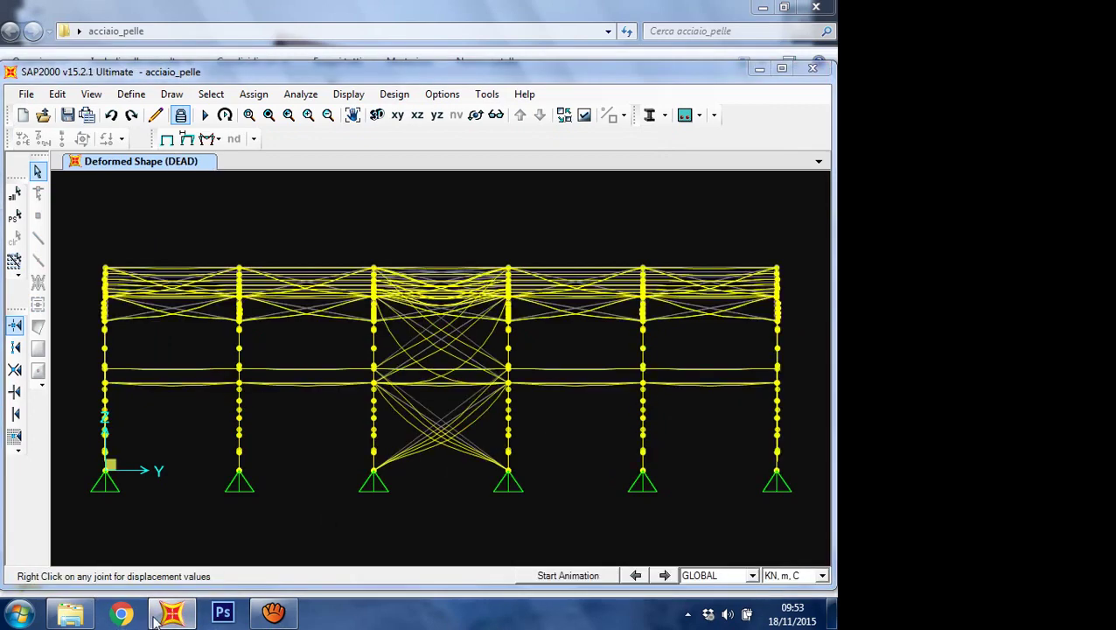
pyautogui.click(156, 619)
pyautogui.moveTo(663, 418)
pyautogui.mouseDown()
pyautogui.moveTo(670, 254)
pyautogui.moveTo(665, 424)
pyautogui.mouseUp()
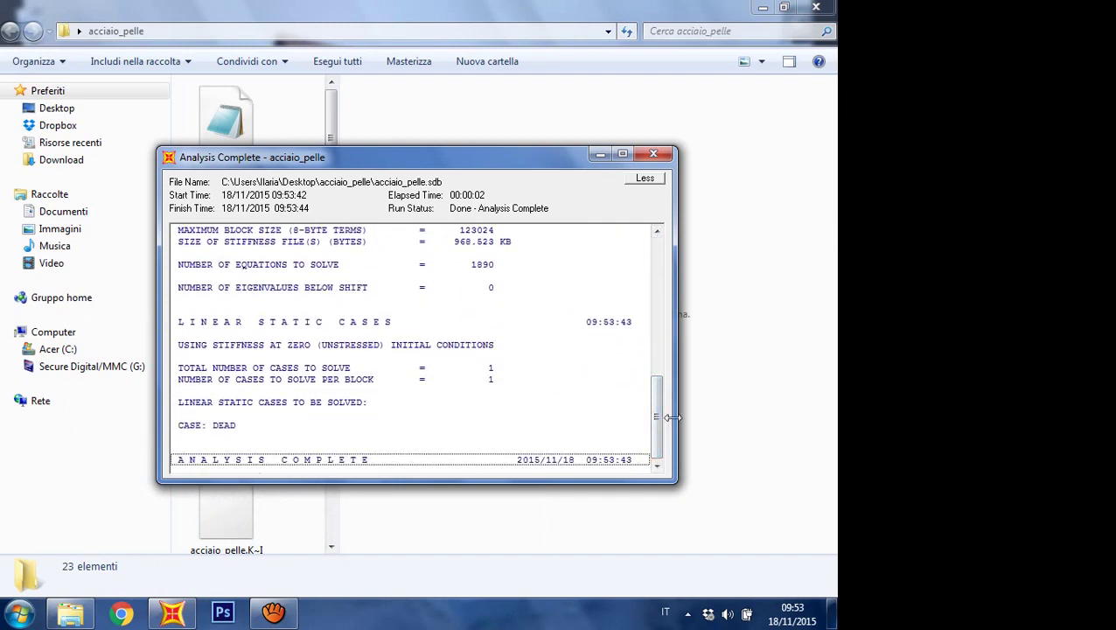
pyautogui.click(654, 153)
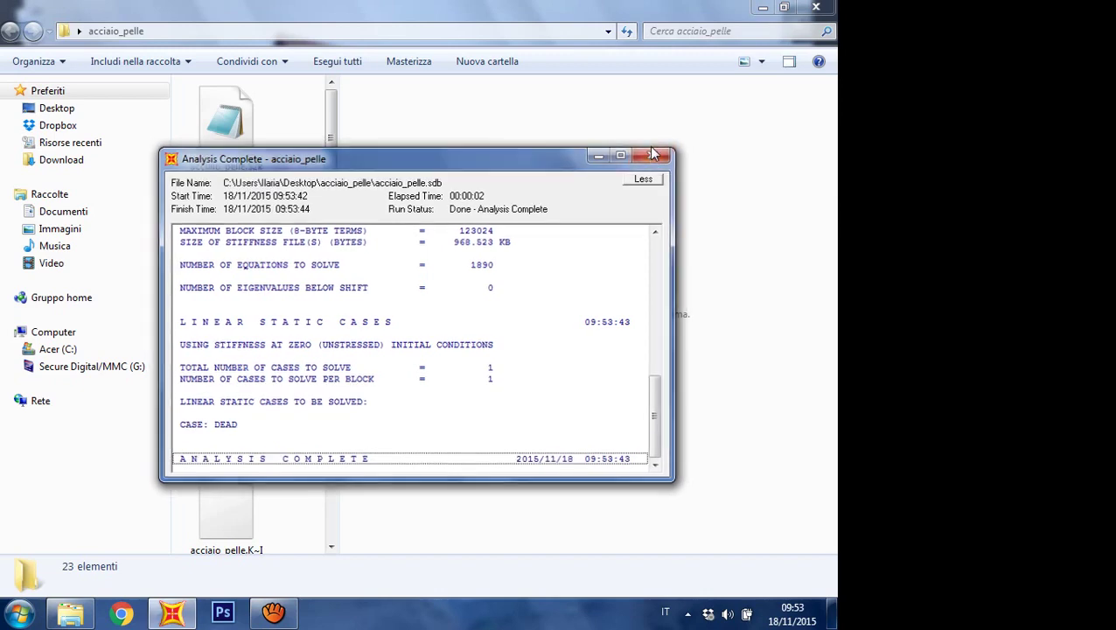
# Step: Return to the SAP2000 model window and unlock the model, deleting its analysis results
pyautogui.click(159, 614)
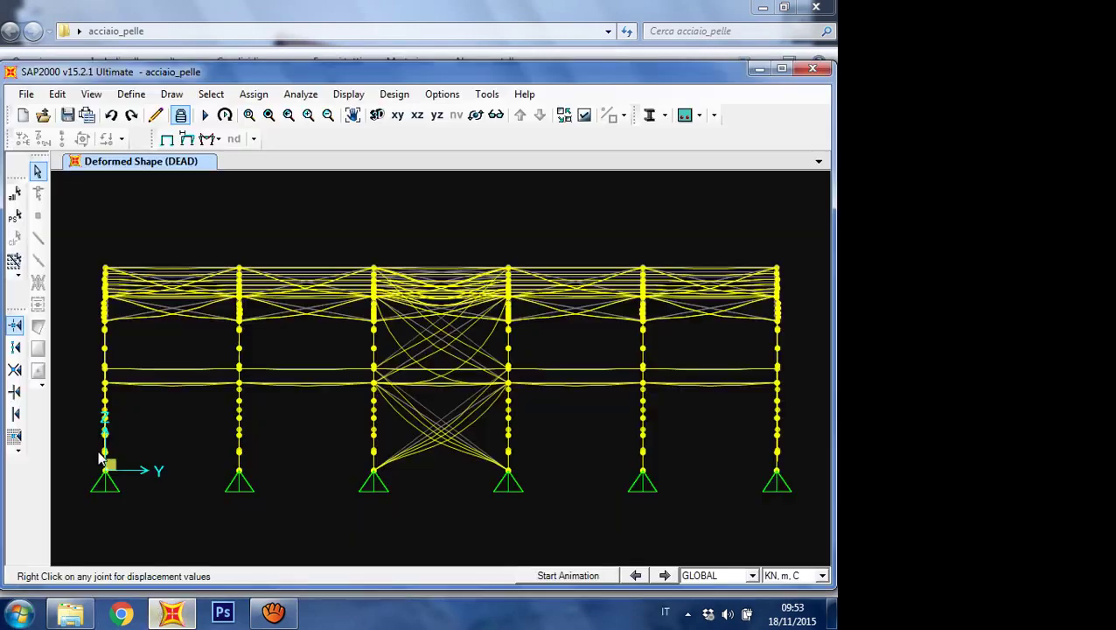
pyautogui.click(182, 116)
pyautogui.click(438, 369)
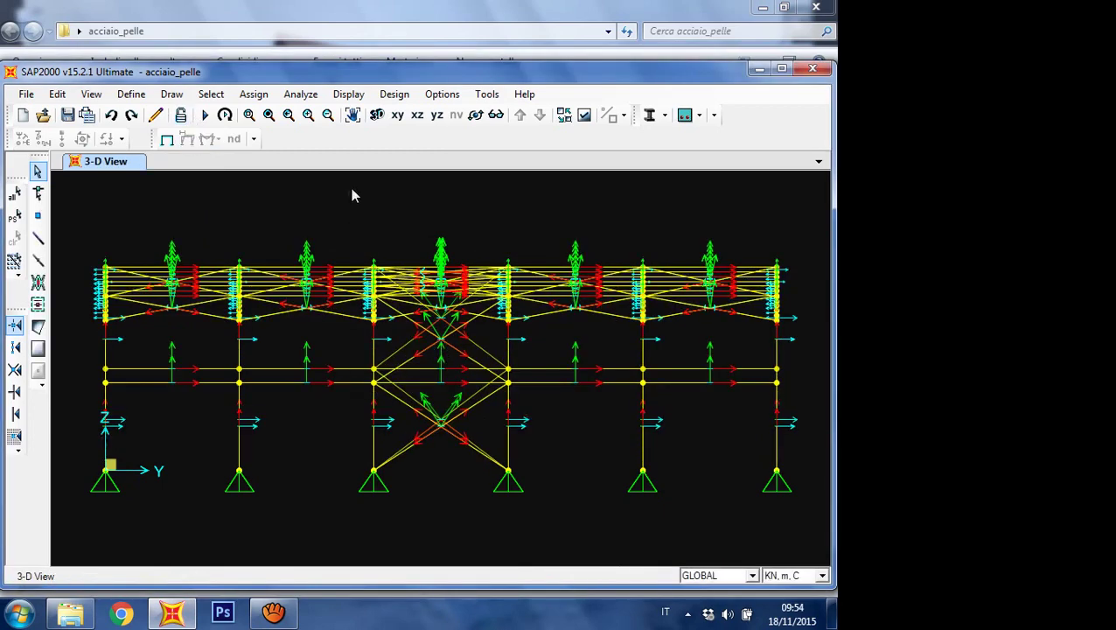
# Step: Set a 2D view of the Y-Z plane at X = 23,9066
pyautogui.click(91, 94)
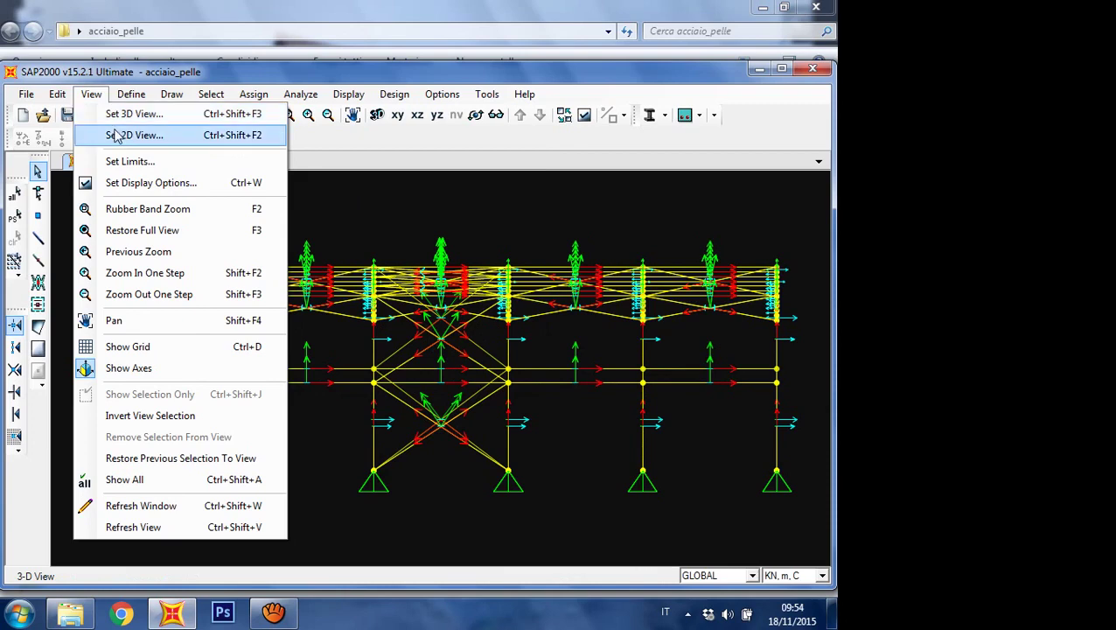
pyautogui.click(117, 136)
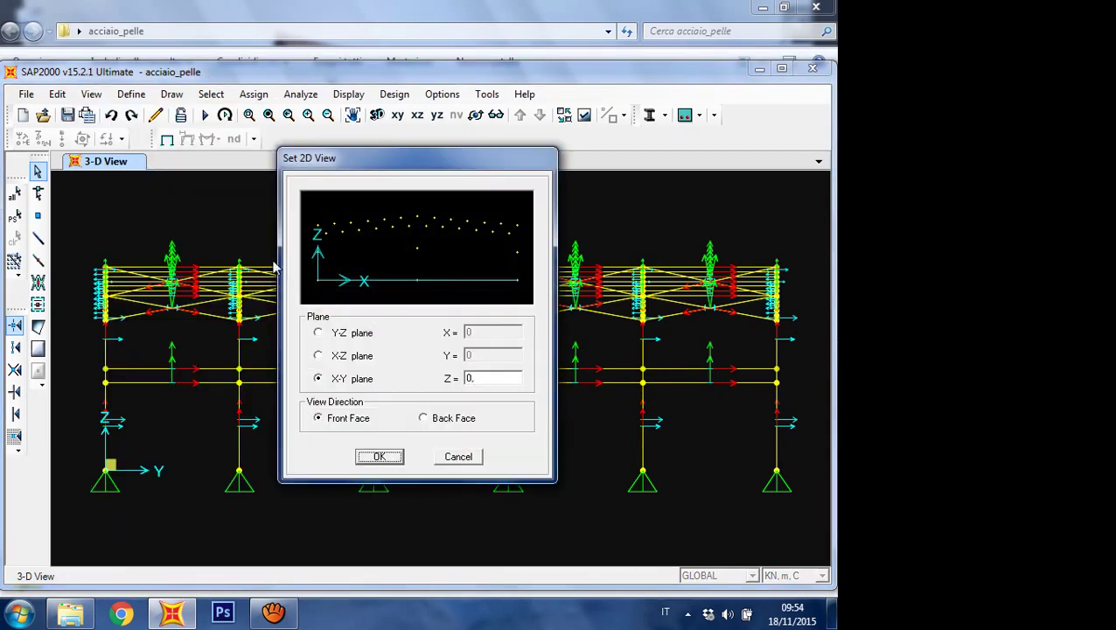
pyautogui.click(334, 336)
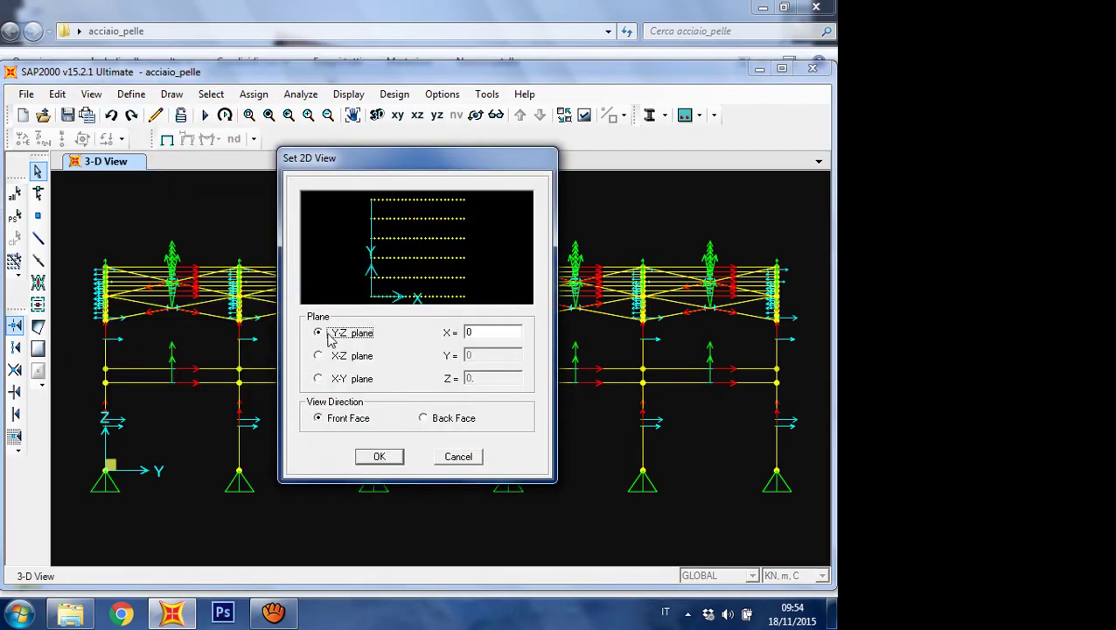
pyautogui.click(464, 261)
pyautogui.click(395, 455)
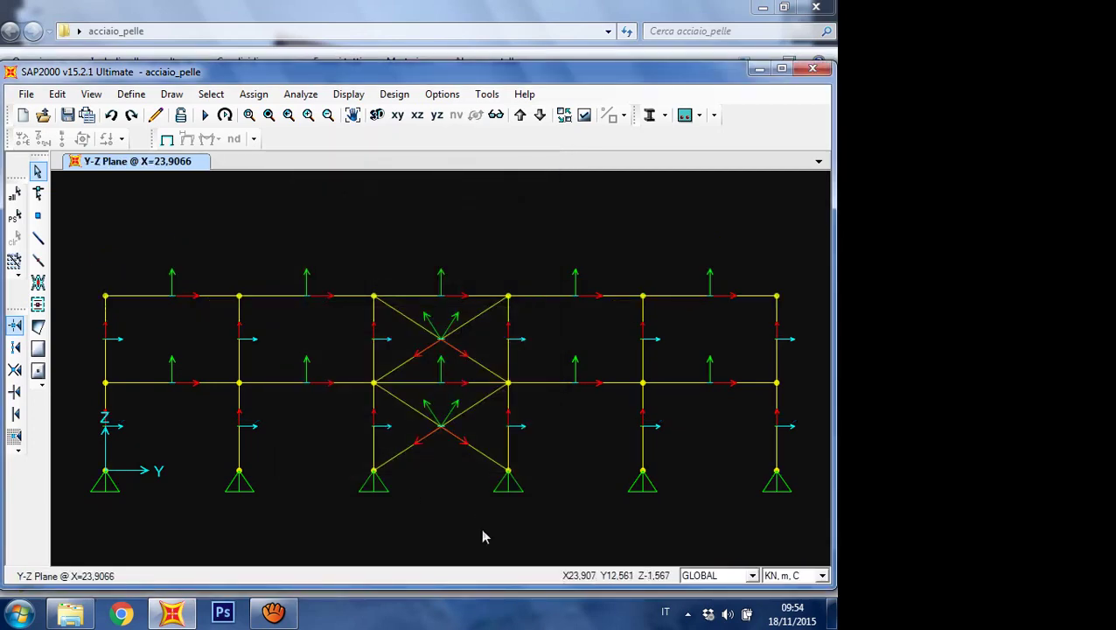
# Step: Release Moment 22 and Moment 33 at start and end of the eight horizontal beams in this plane's four unbraced bays
pyautogui.moveTo(324, 398); pyautogui.dragTo(284, 253)
pyautogui.moveTo(204, 388); pyautogui.dragTo(168, 293)
pyautogui.moveTo(634, 437); pyautogui.dragTo(548, 287)
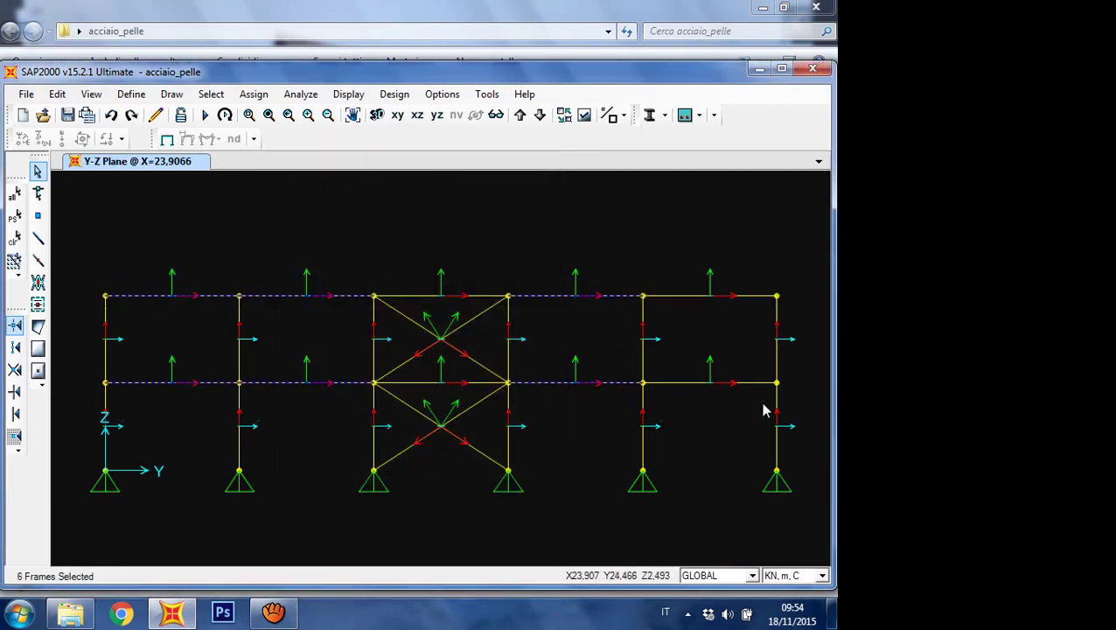
pyautogui.moveTo(763, 411); pyautogui.dragTo(703, 279)
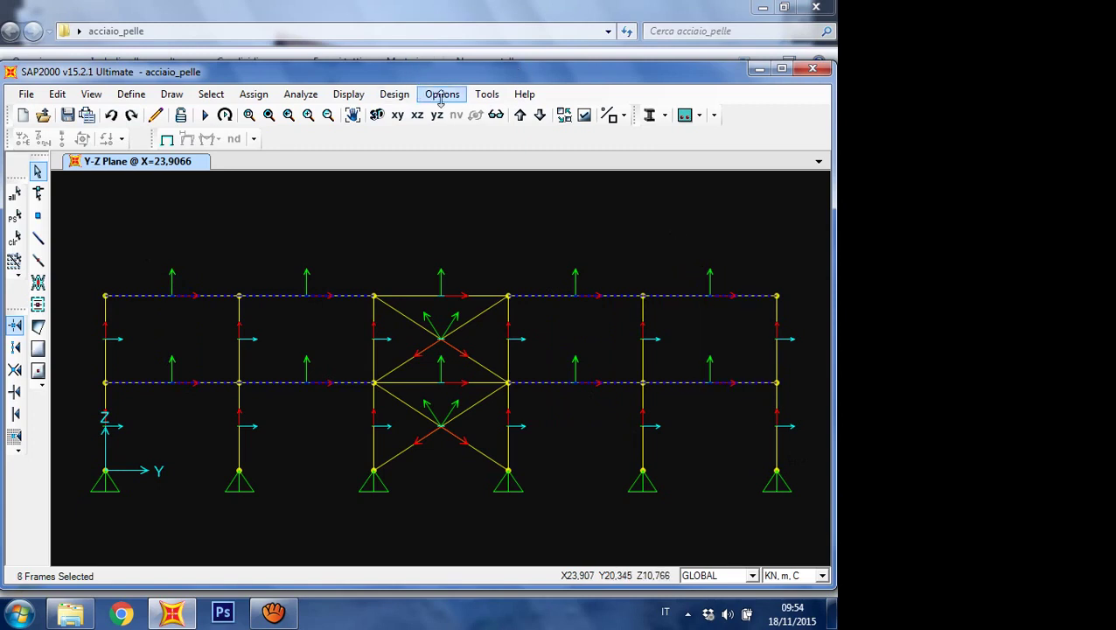
pyautogui.click(254, 94)
pyautogui.moveTo(369, 135)
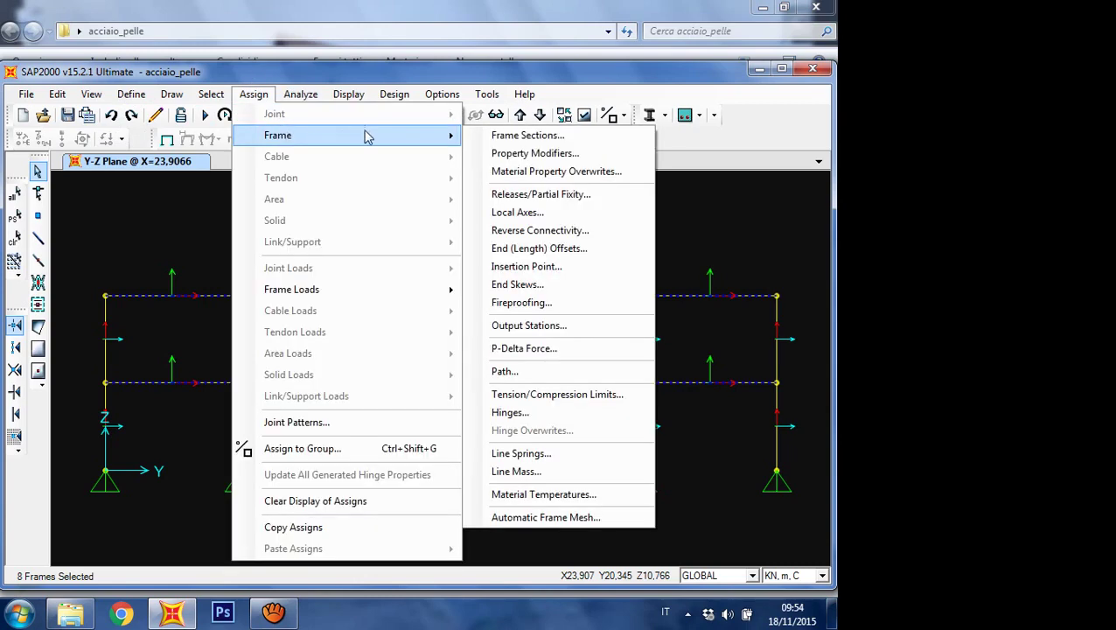
pyautogui.click(525, 194)
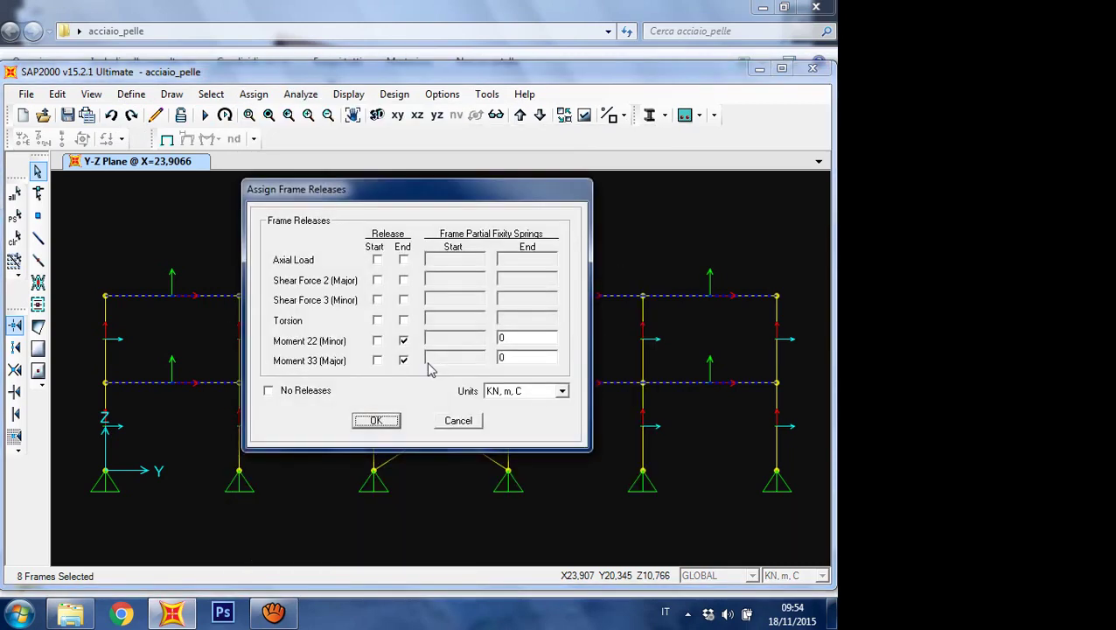
pyautogui.click(377, 340)
pyautogui.click(377, 360)
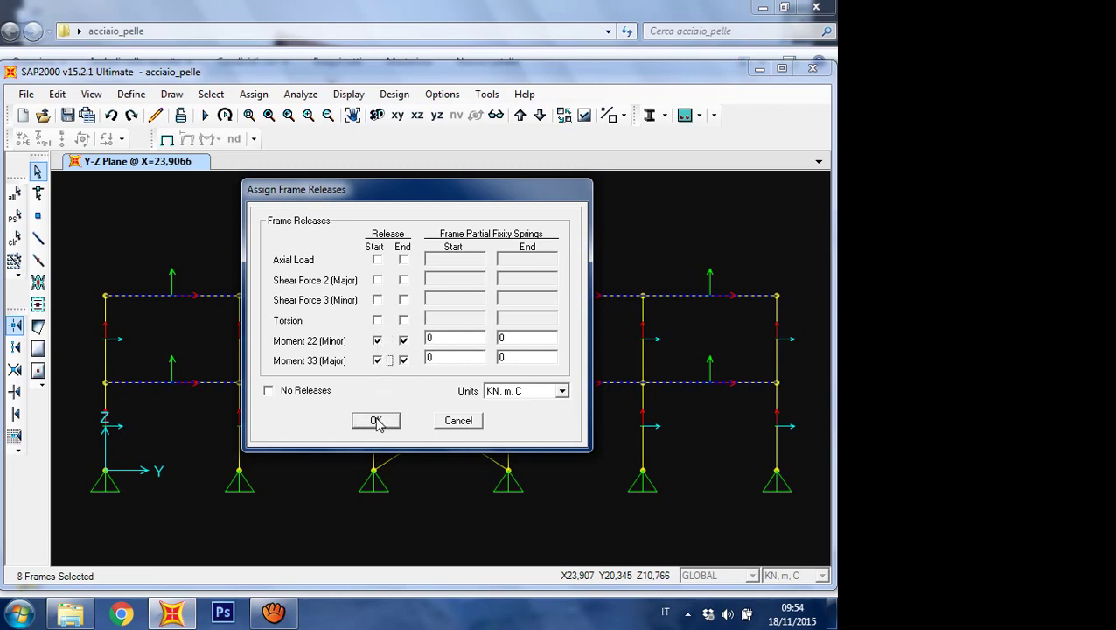
pyautogui.click(376, 420)
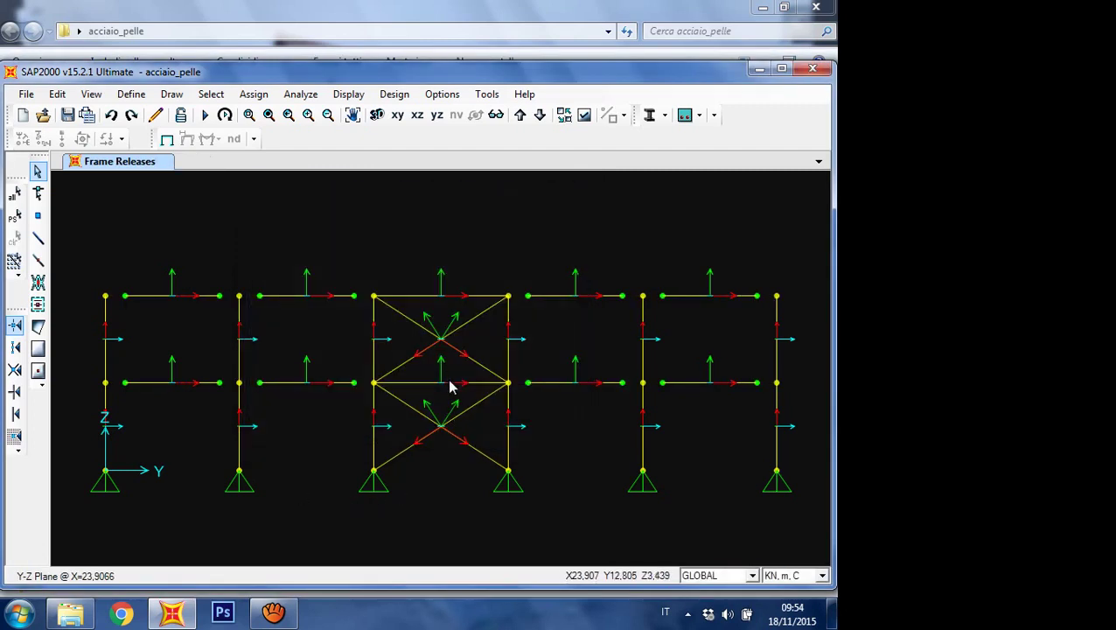
# Step: Release Moment 22 and Moment 33 at start and end of the central bay's two horizontal beams and two upper diagonal braces
pyautogui.moveTo(450, 391); pyautogui.dragTo(428, 271)
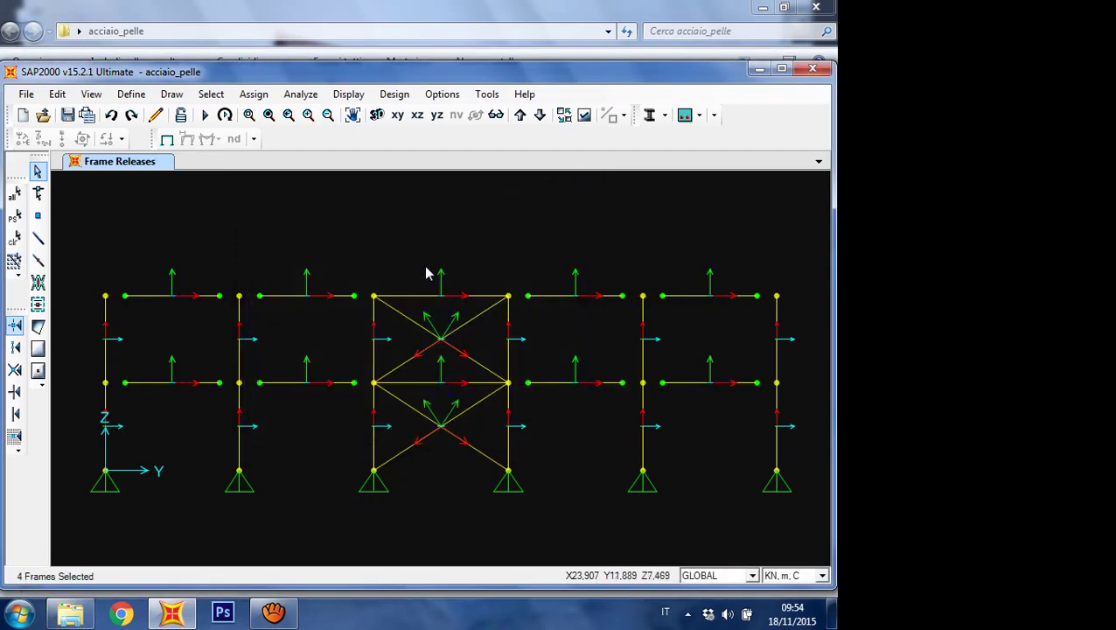
pyautogui.rightClick(339, 149)
pyautogui.click(385, 171)
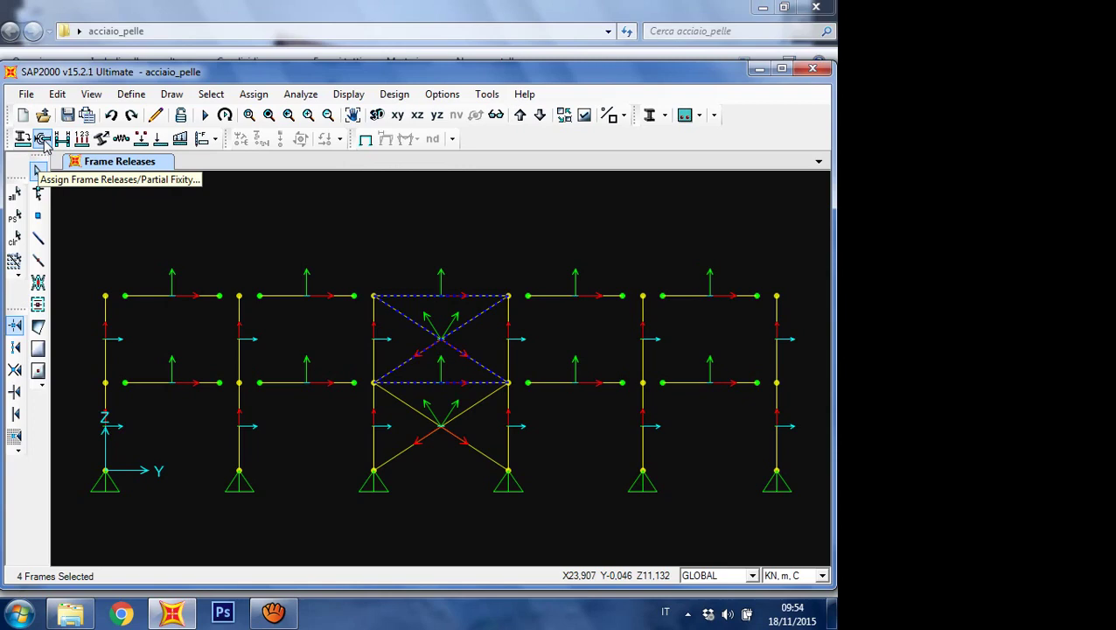
pyautogui.click(43, 140)
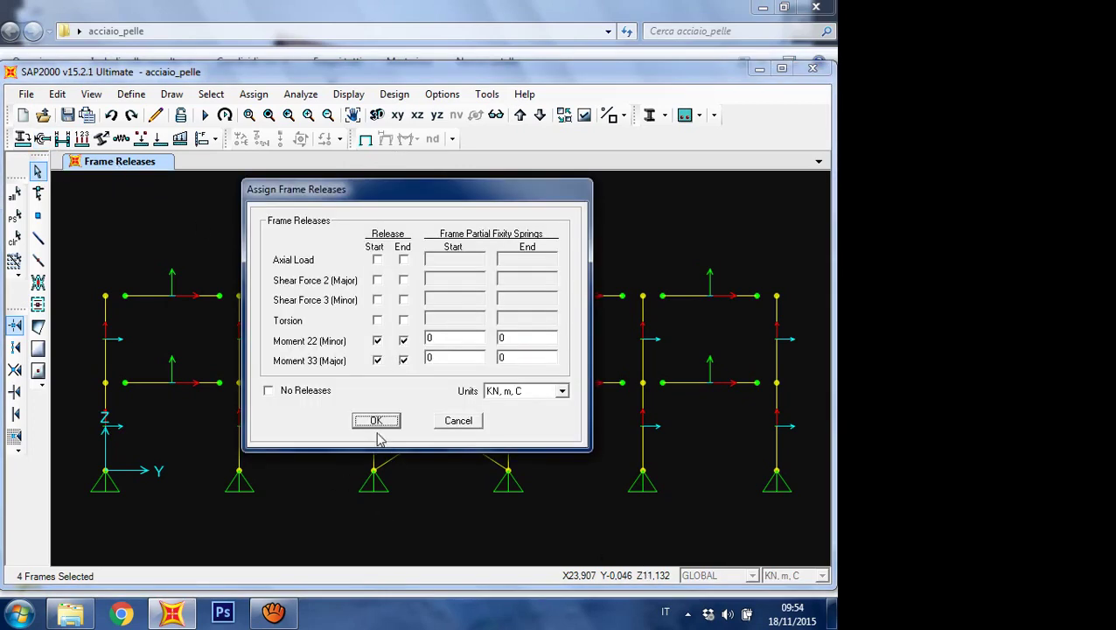
pyautogui.click(376, 421)
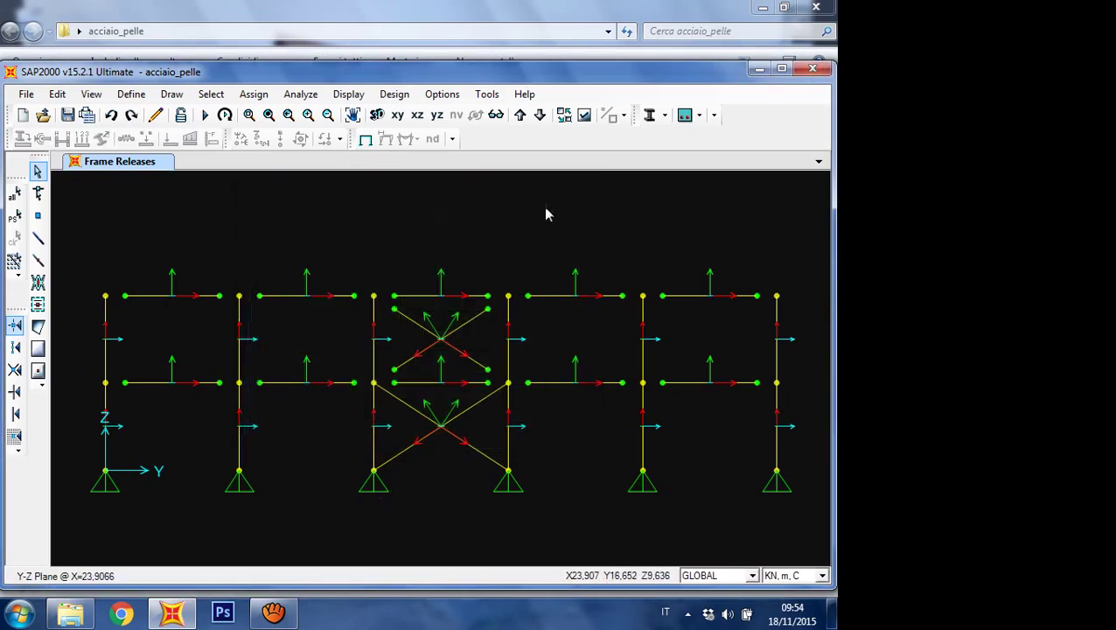
# Step: Release Moment 22 and Moment 33 at the start only of the central bay's two lower diagonal braces
pyautogui.rightClick(551, 146)
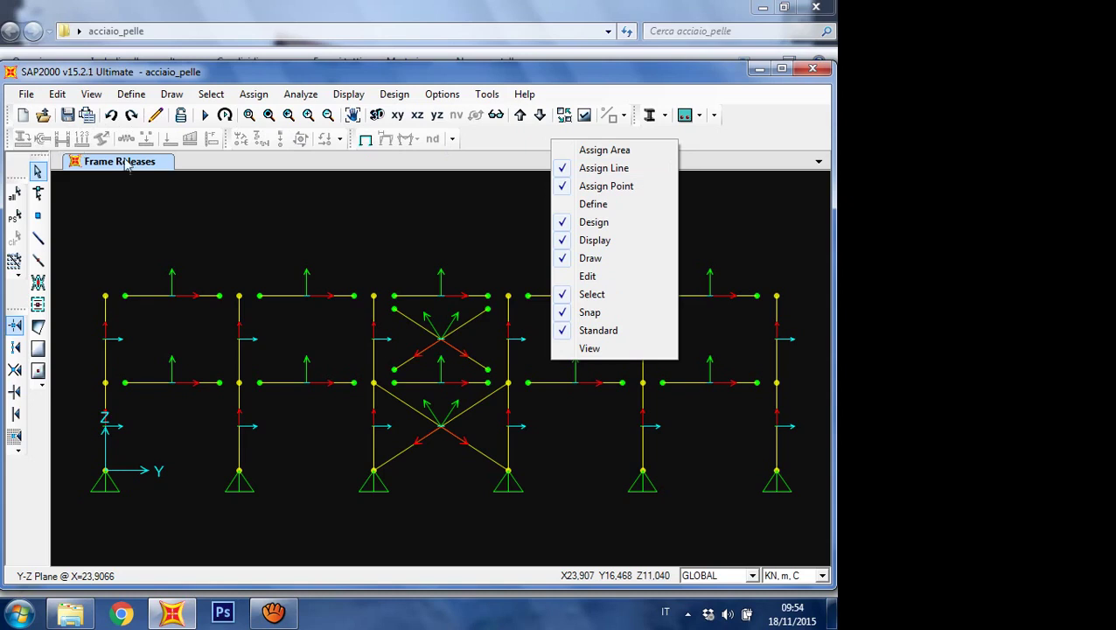
pyautogui.click(204, 173)
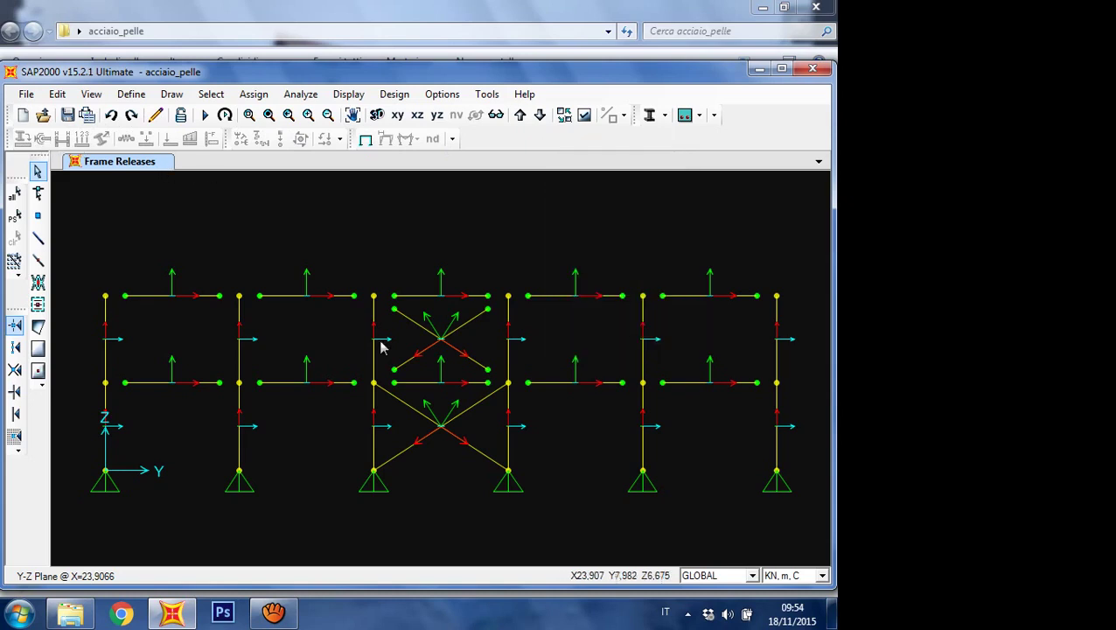
pyautogui.click(439, 424)
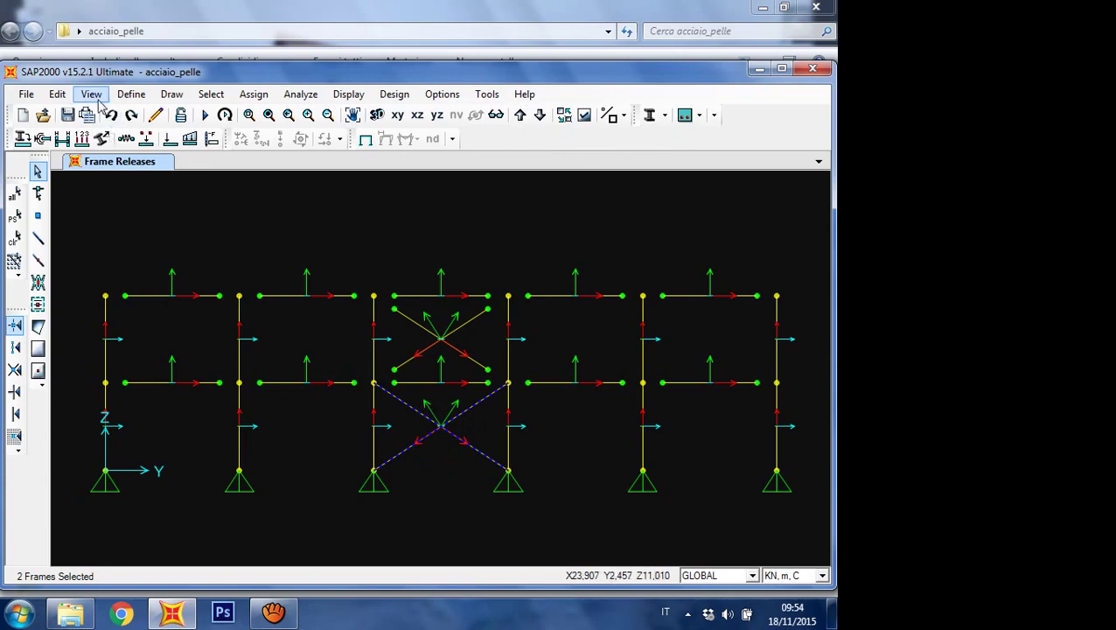
pyautogui.click(42, 138)
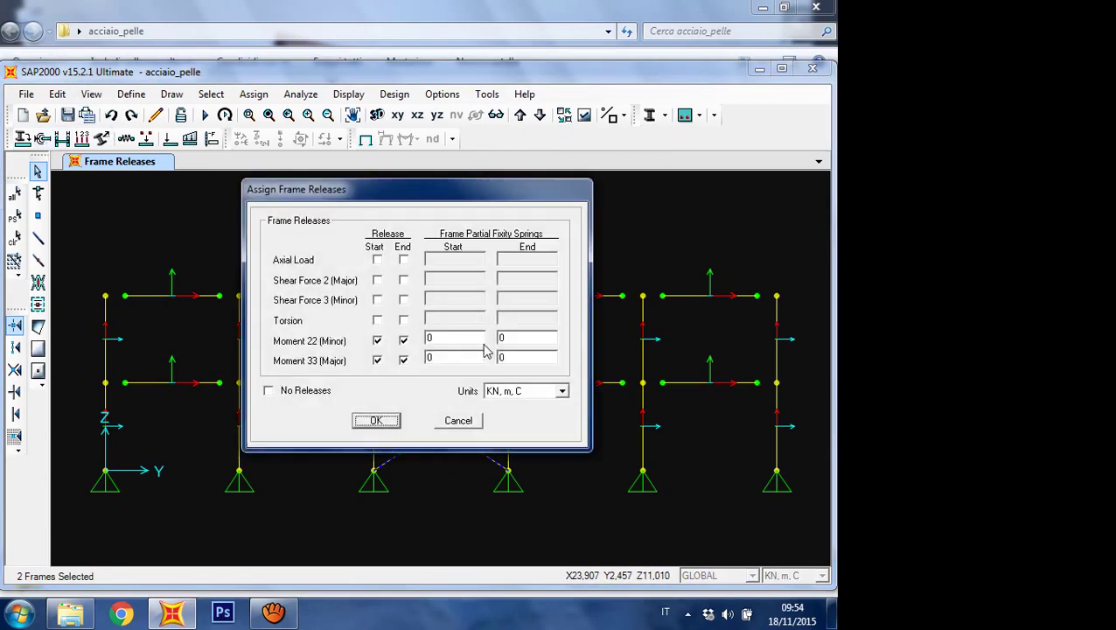
pyautogui.click(402, 340)
pyautogui.click(403, 360)
pyautogui.click(377, 420)
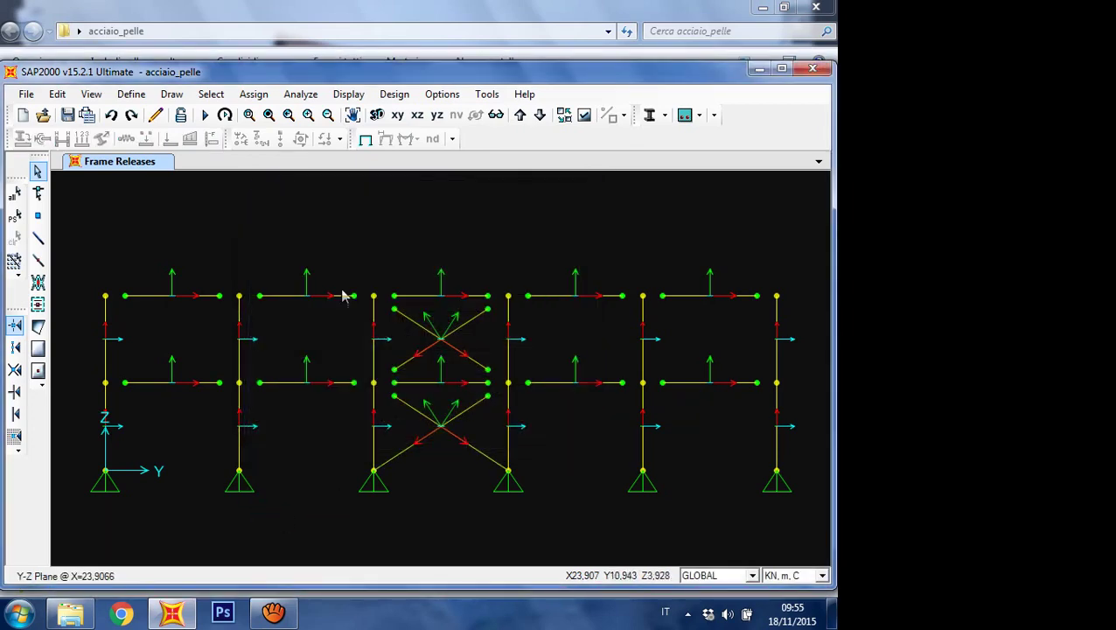
# Step: Release Moment 22 and Moment 33 at both start and end of the central bay's two lower diagonal braces
pyautogui.click(92, 97)
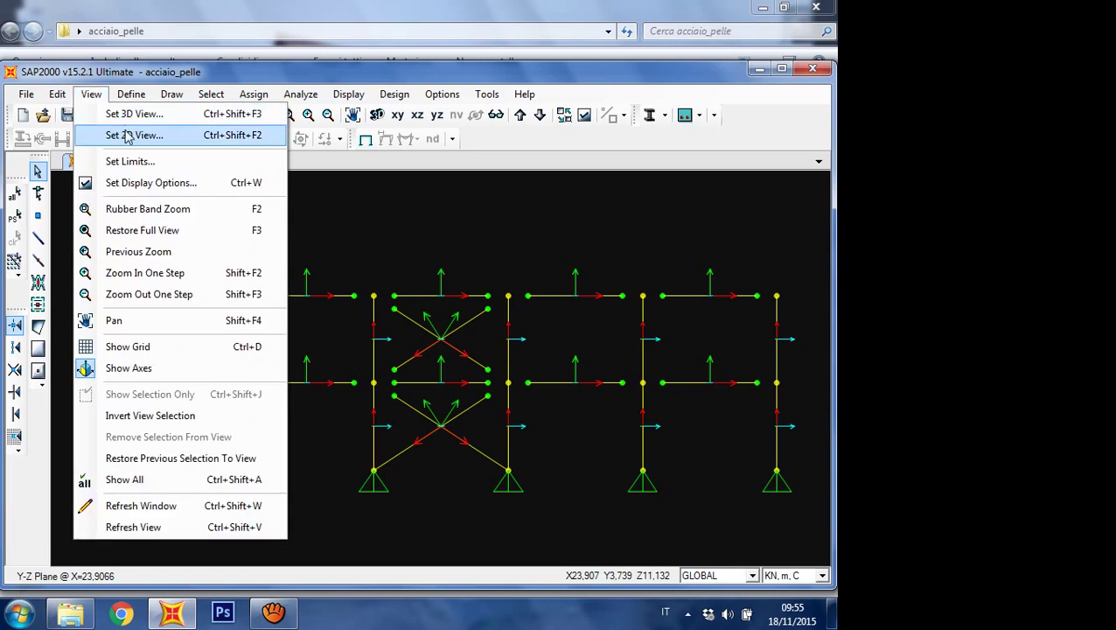
pyautogui.click(480, 471)
pyautogui.moveTo(463, 453); pyautogui.dragTo(418, 398)
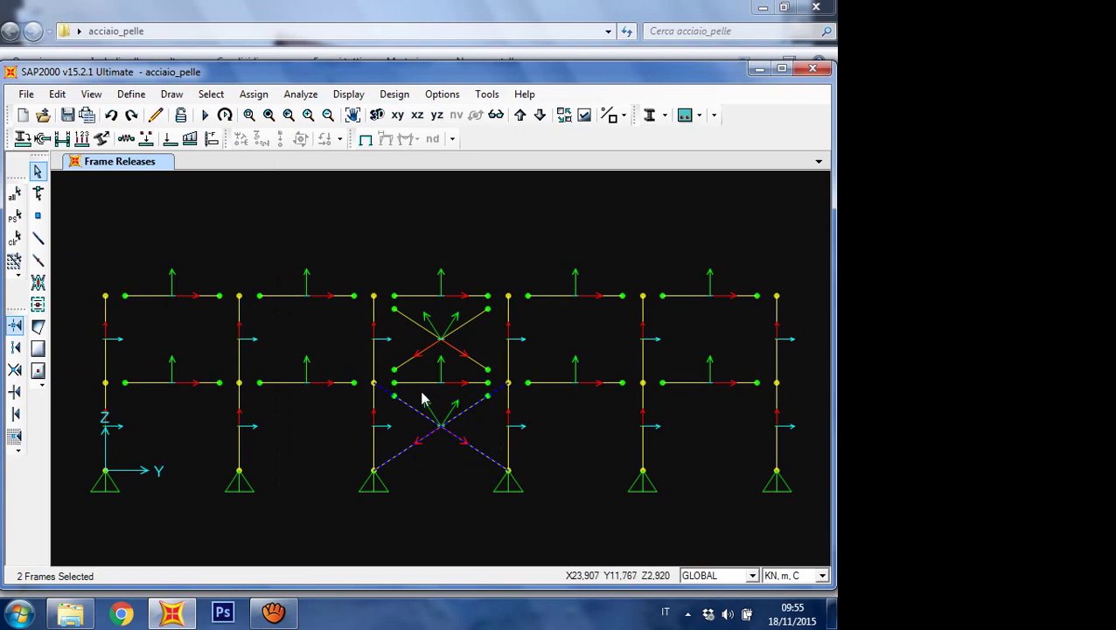
pyautogui.click(42, 138)
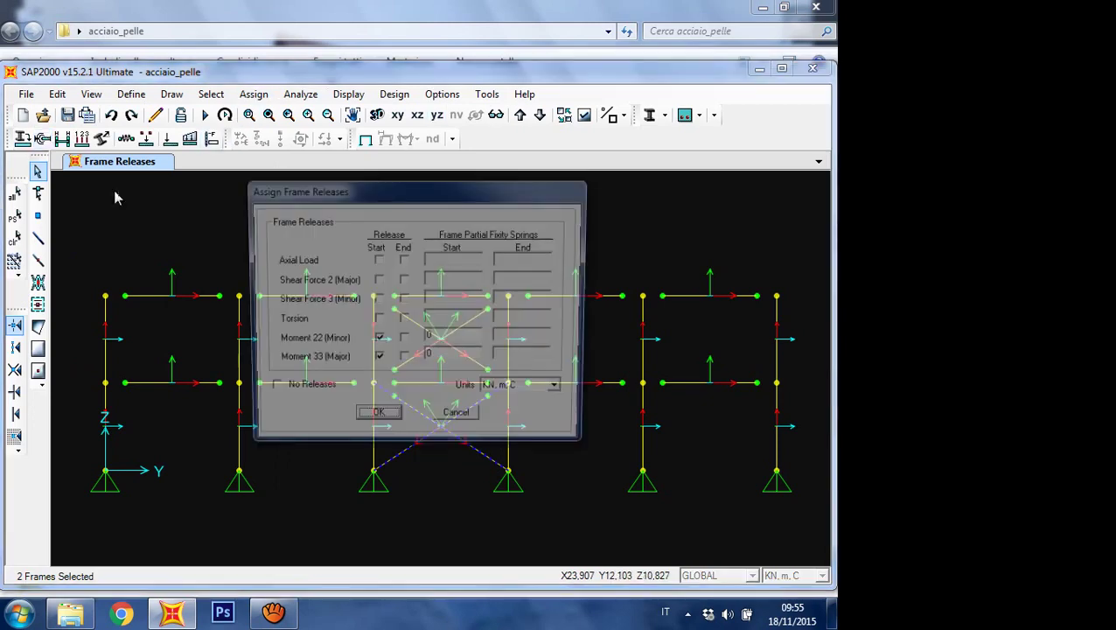
pyautogui.click(403, 340)
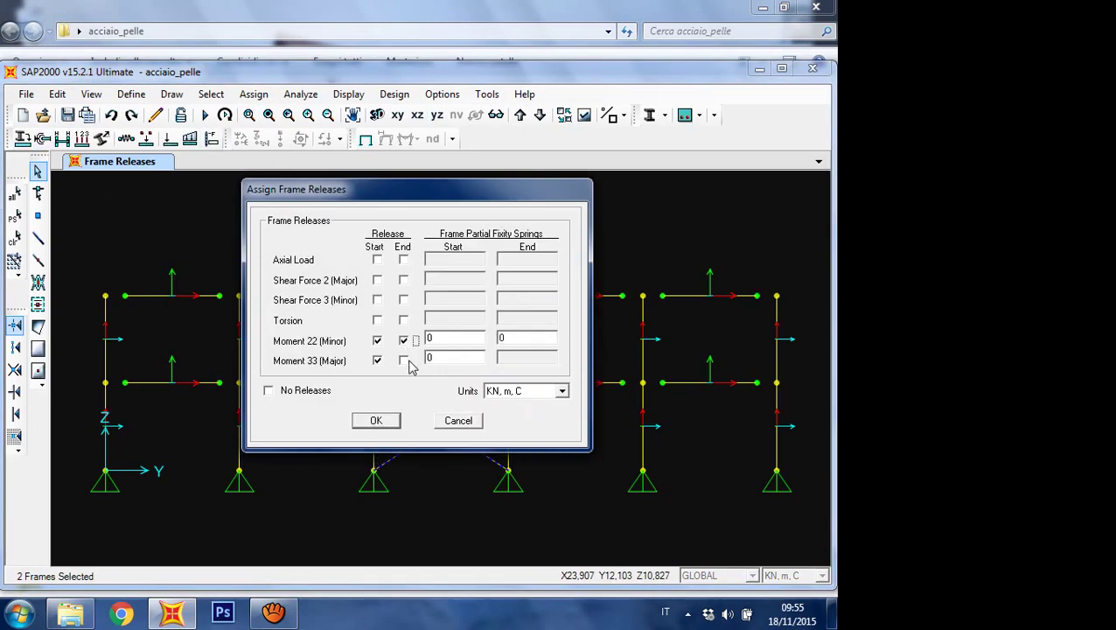
pyautogui.click(404, 360)
pyautogui.click(376, 419)
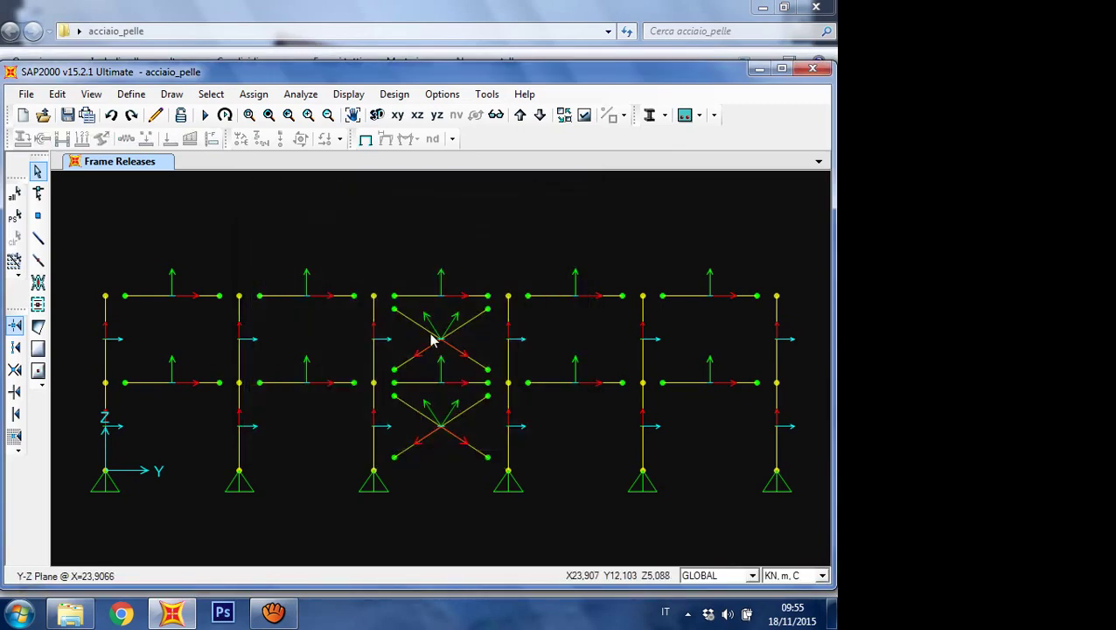
# Step: Run the DEAD load case analysis, check the complete analysis log for numerical warnings, and close the log
pyautogui.click(203, 116)
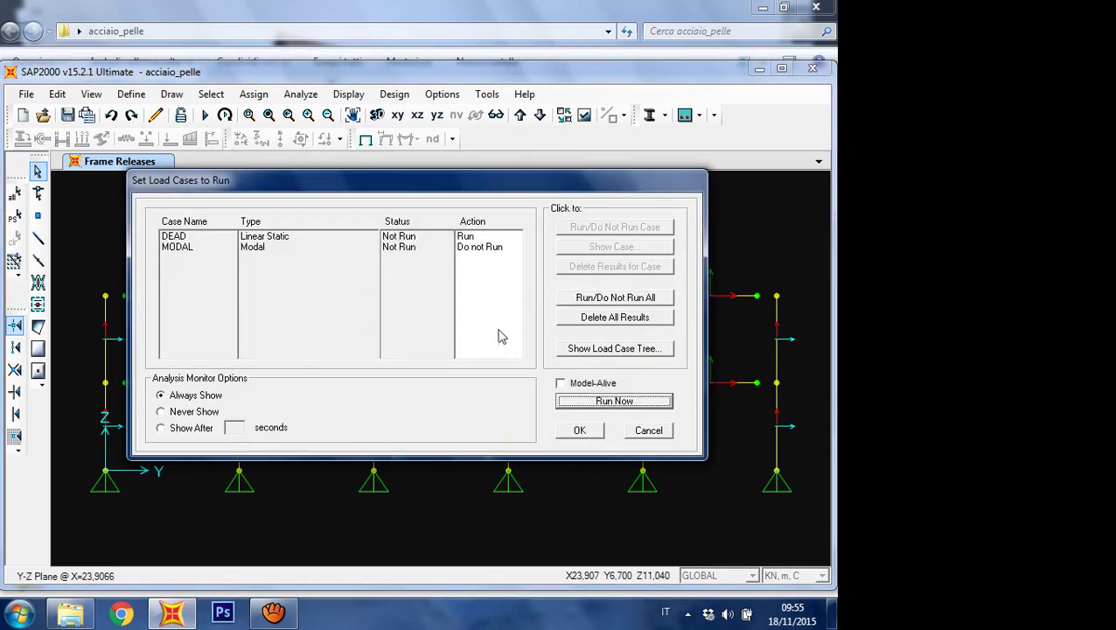
pyautogui.click(596, 404)
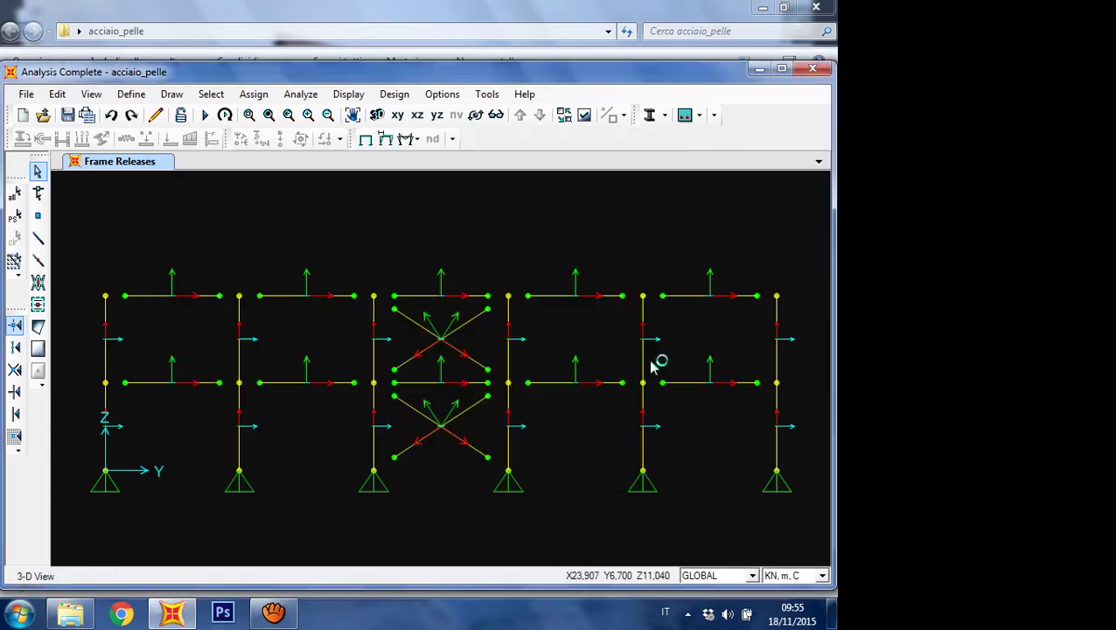
pyautogui.click(759, 68)
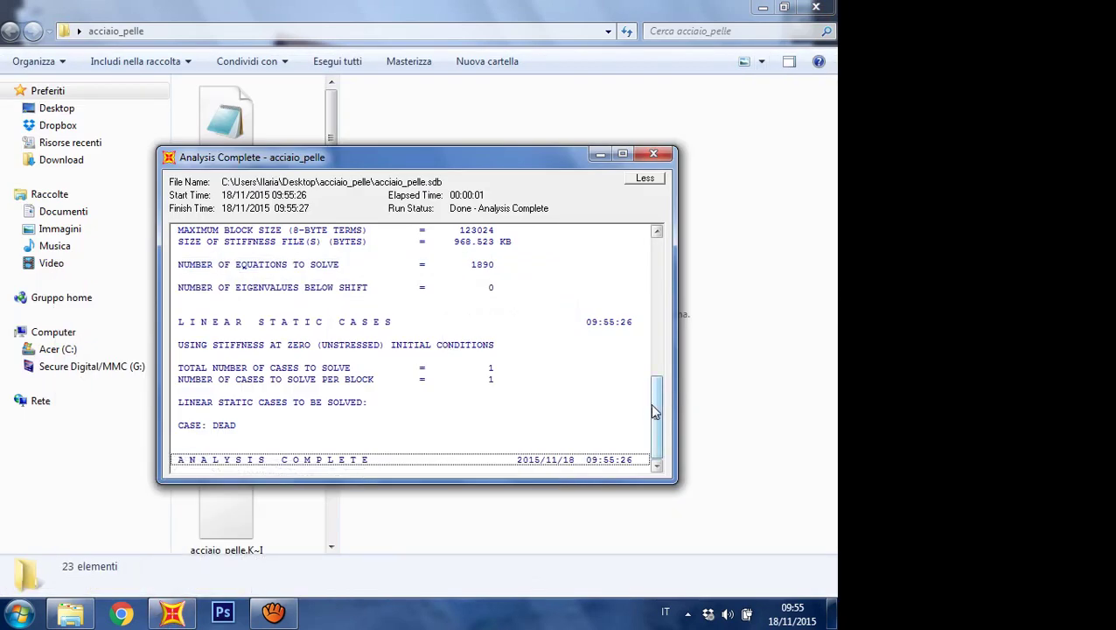
pyautogui.moveTo(649, 403); pyautogui.dragTo(657, 262)
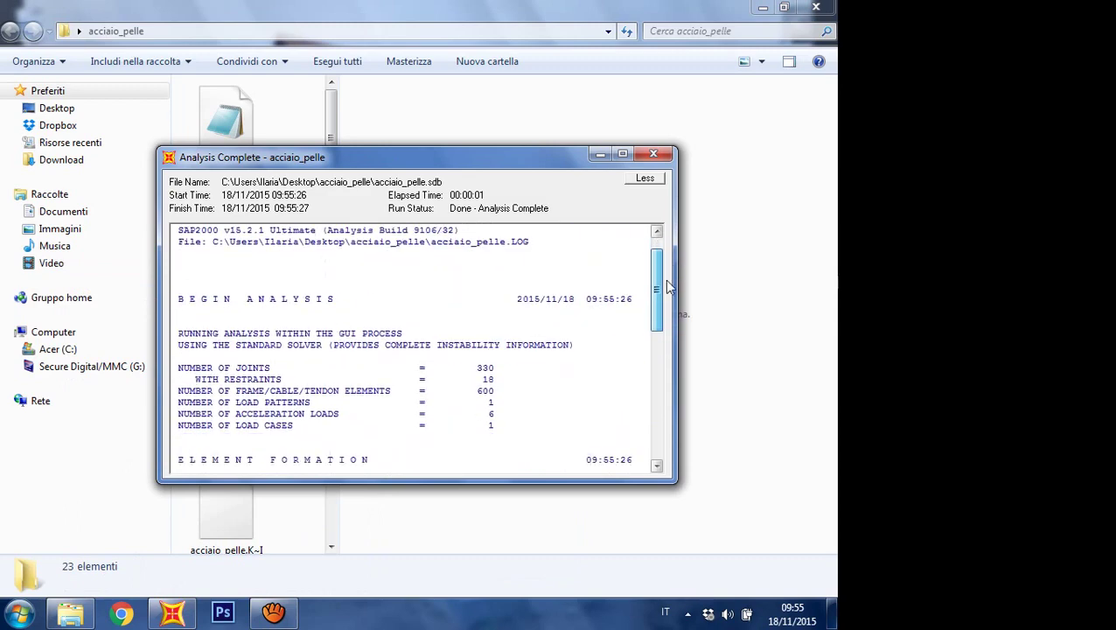
pyautogui.click(653, 154)
# Step: Return to the SAP2000 model window and unlock the model, deleting its analysis results
pyautogui.click(173, 613)
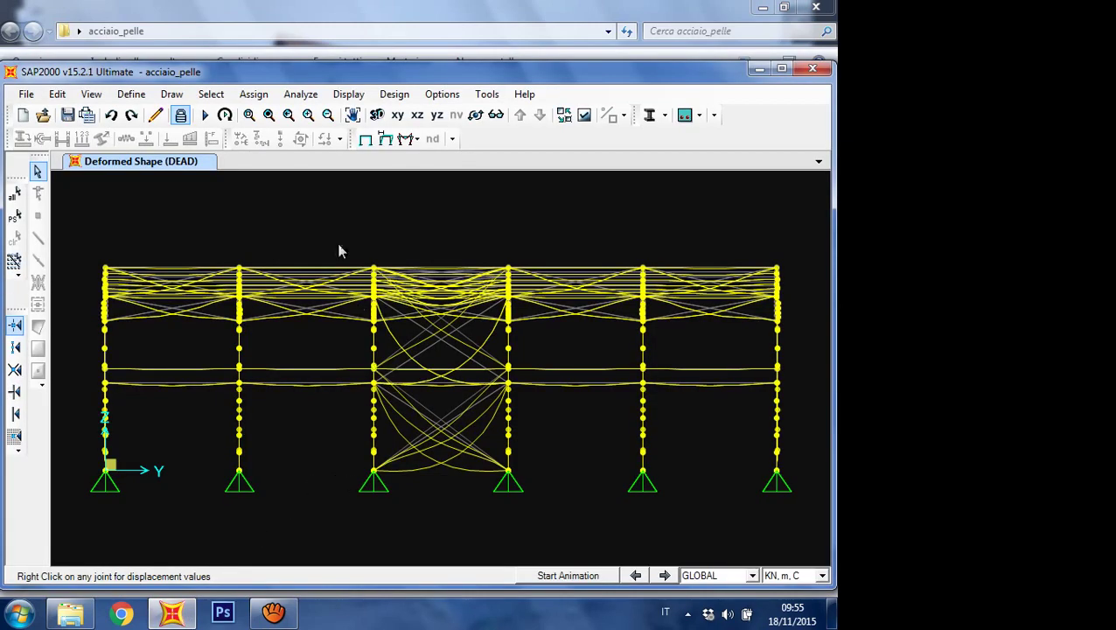
pyautogui.click(180, 114)
pyautogui.click(435, 368)
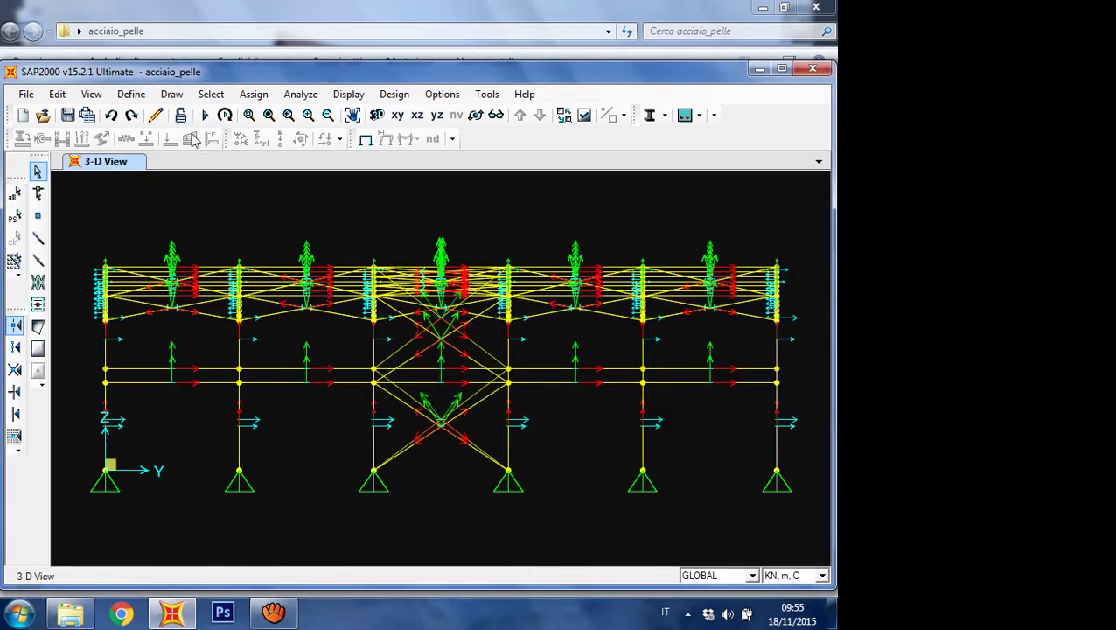
# Step: Set a 2D view of the Y-Z plane at X = 0
pyautogui.click(93, 93)
pyautogui.click(123, 135)
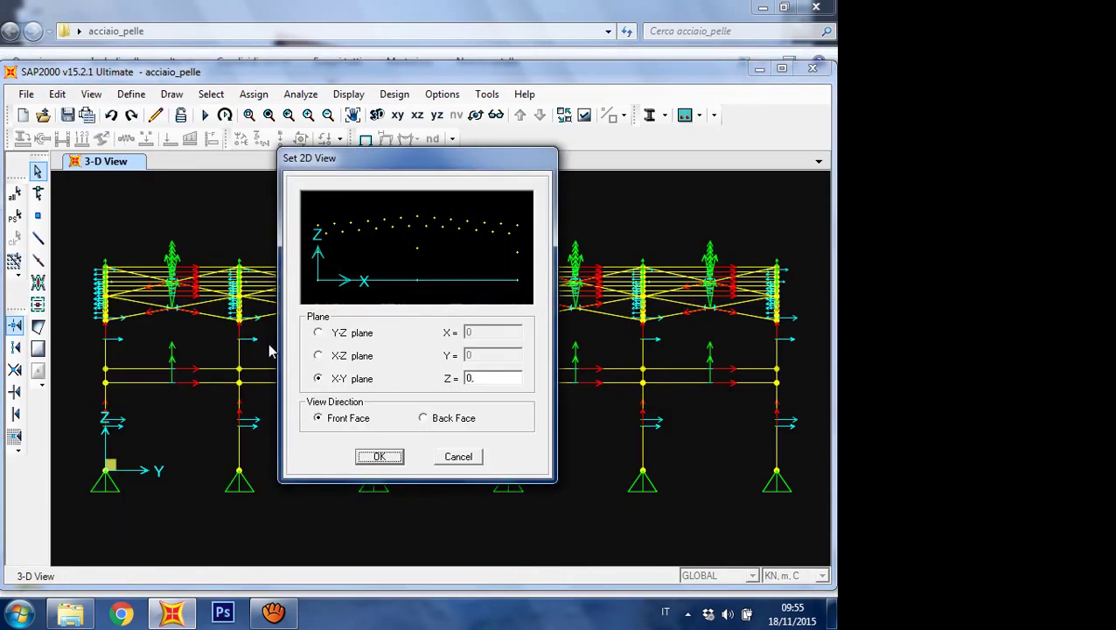
pyautogui.click(320, 356)
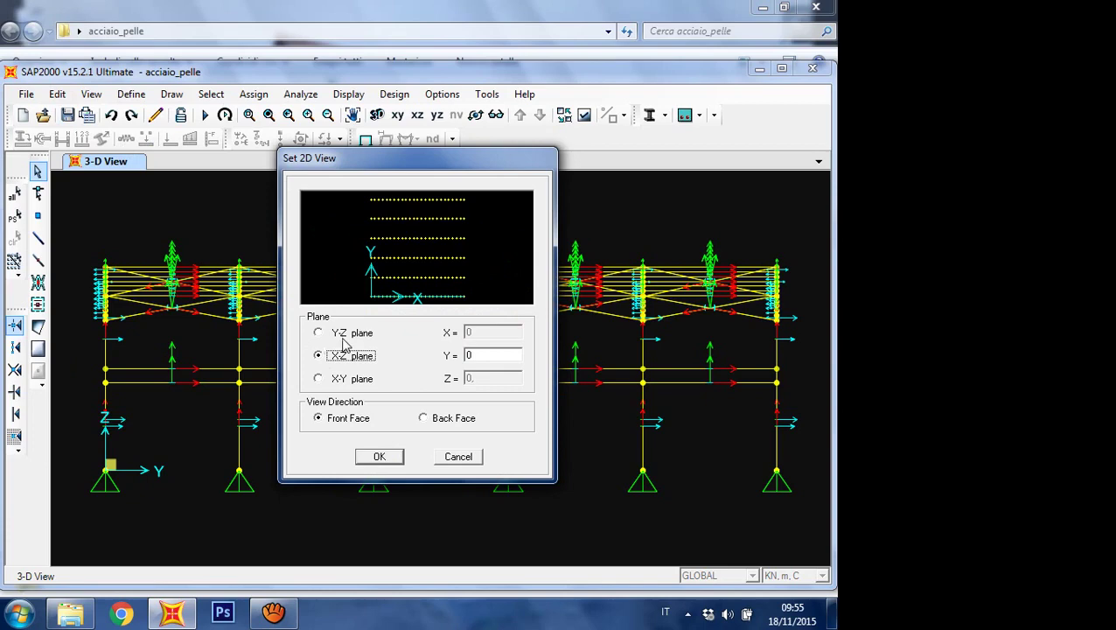
pyautogui.click(370, 258)
pyautogui.click(337, 336)
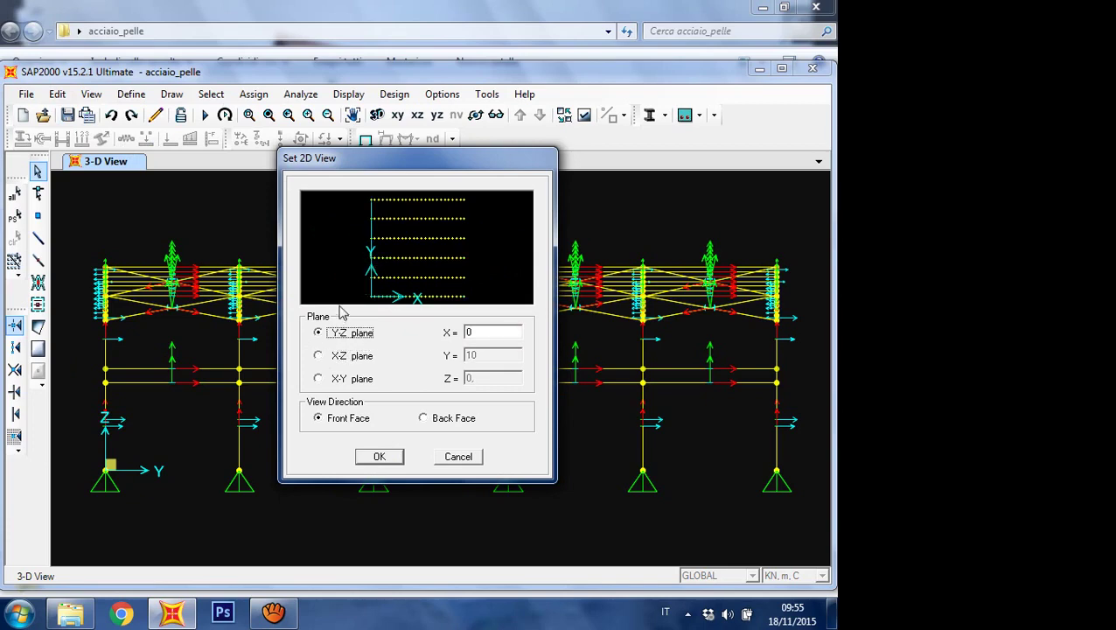
pyautogui.click(380, 456)
# Step: Release Moment 22 and Moment 33 at start and end of the two lower diagonal braces in the X = 0 plane
pyautogui.click(423, 407)
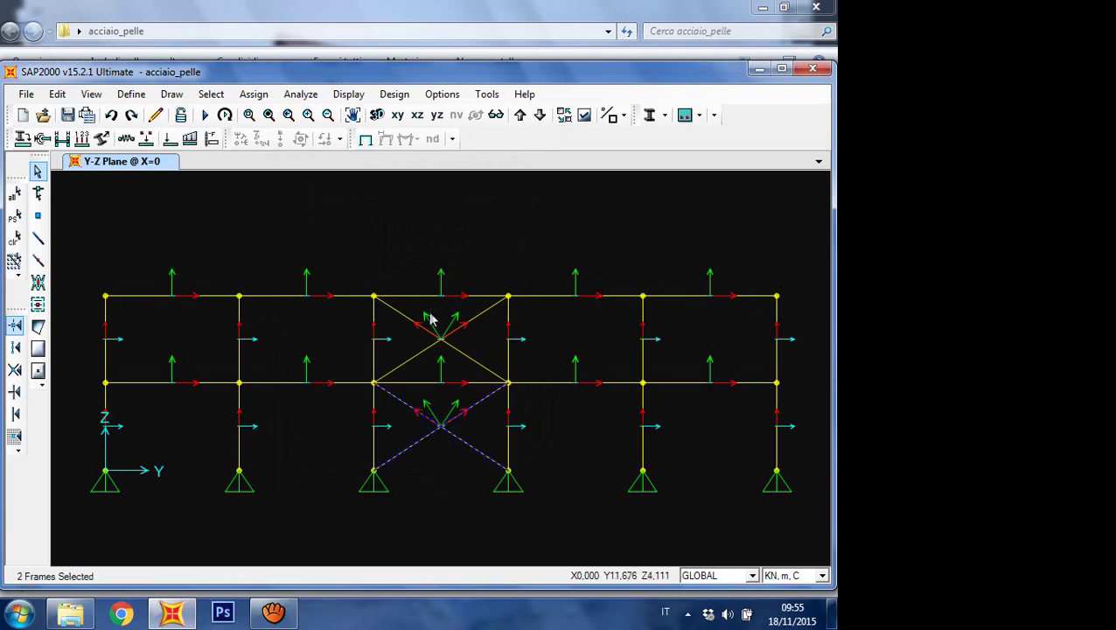
pyautogui.click(91, 93)
pyautogui.click(46, 138)
pyautogui.click(42, 138)
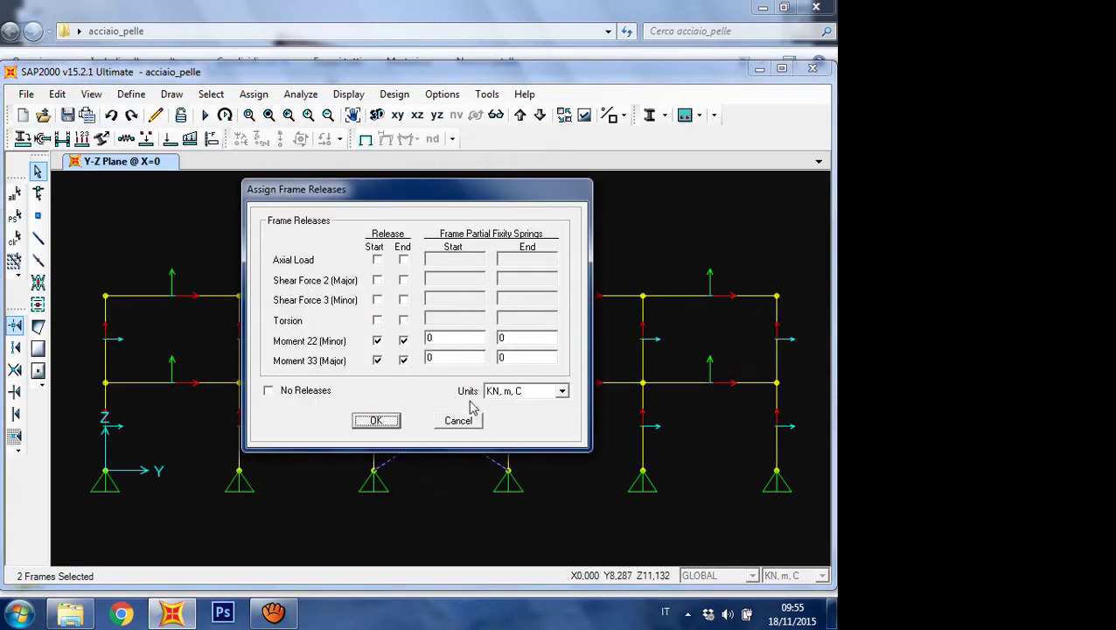
pyautogui.click(391, 423)
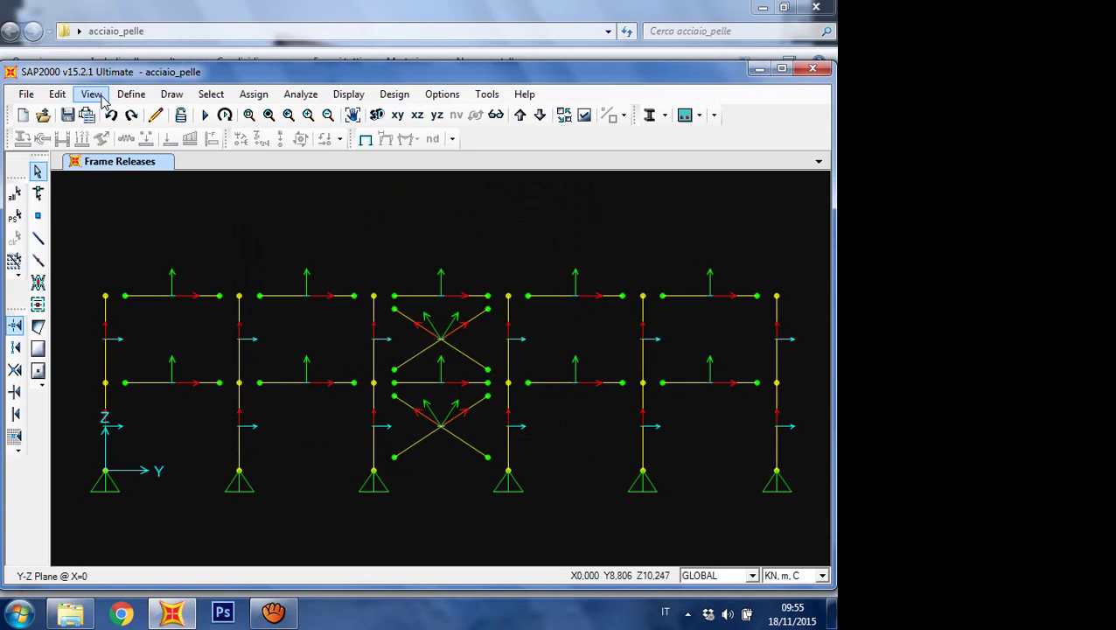
# Step: Set a 2D view of the Y-Z plane at X = 11,9533
pyautogui.click(96, 96)
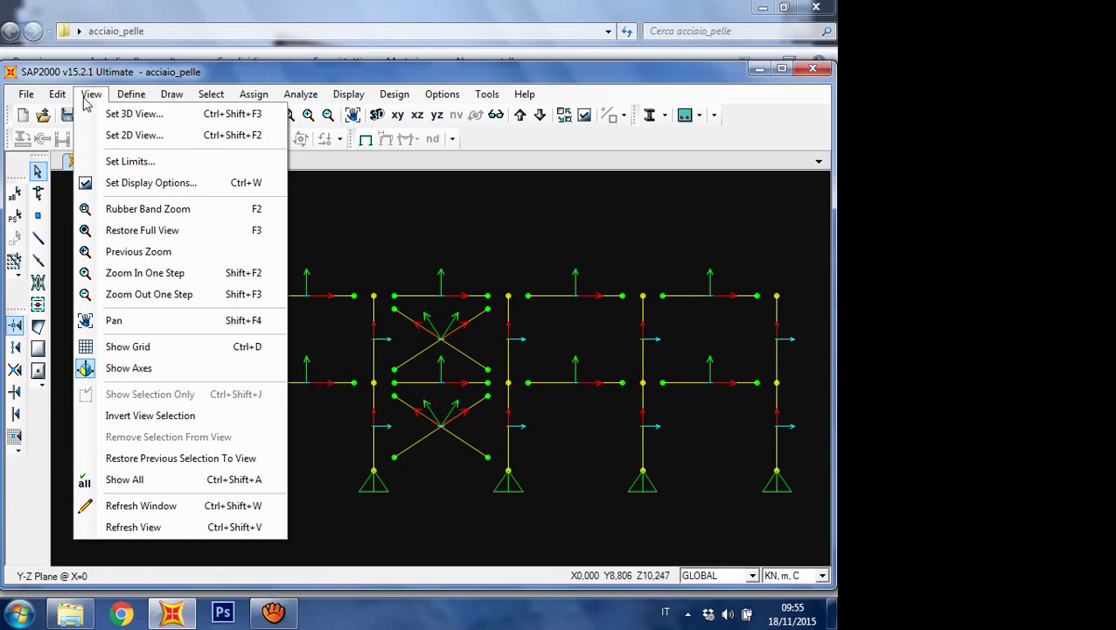
pyautogui.click(122, 138)
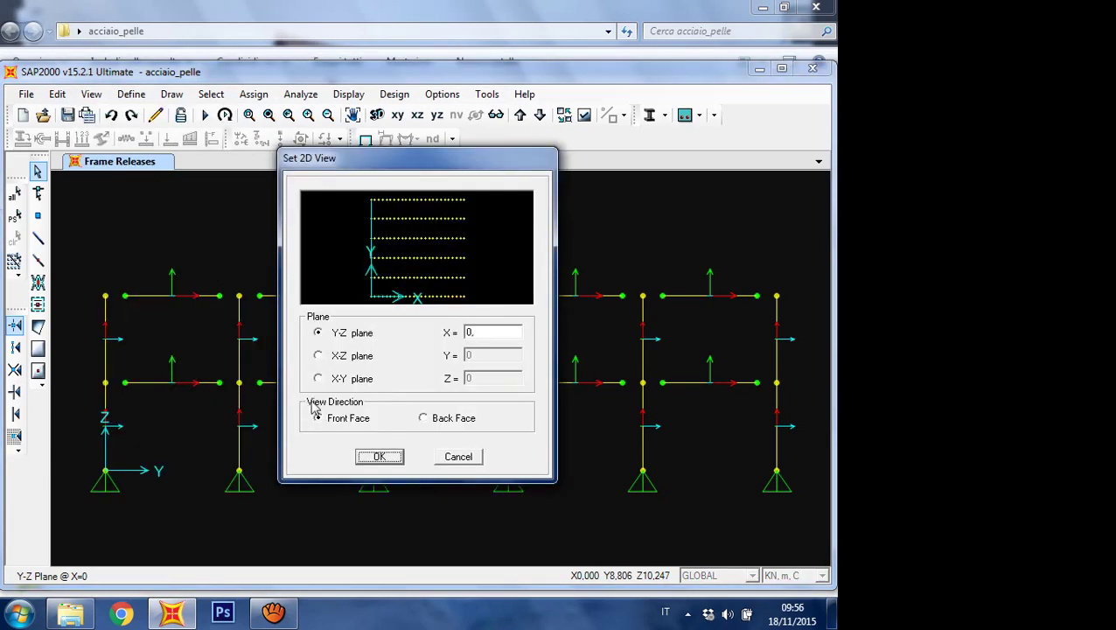
pyautogui.doubleClick(509, 330)
pyautogui.click(379, 457)
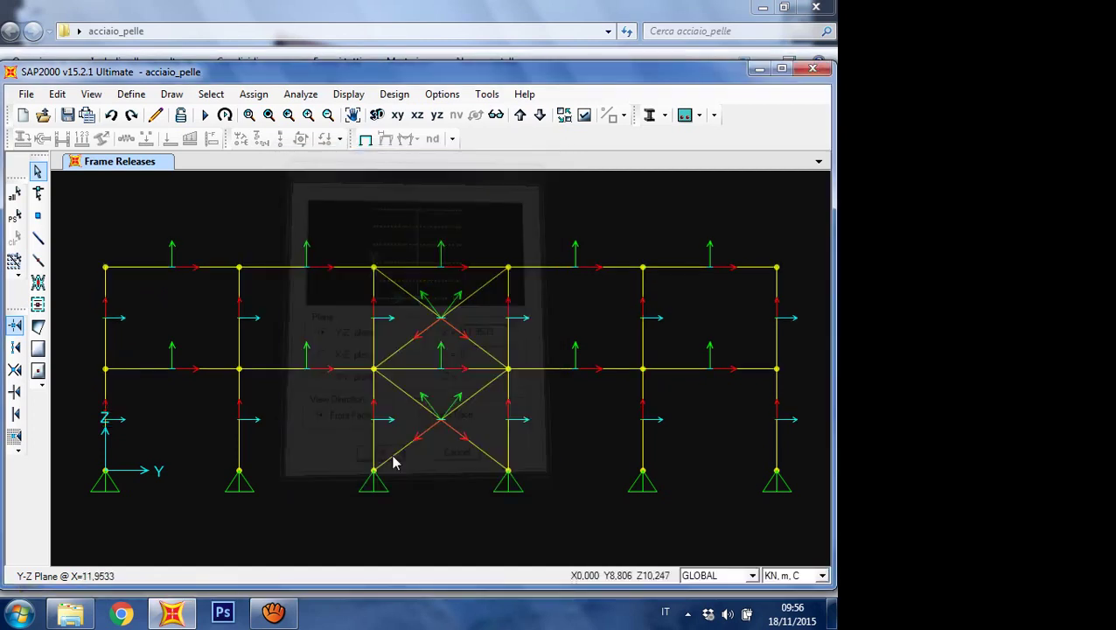
# Step: Release Moment 22 and Moment 33 at start and end of all ten horizontal beams and four diagonal braces in this plane
pyautogui.moveTo(473, 470); pyautogui.dragTo(416, 258)
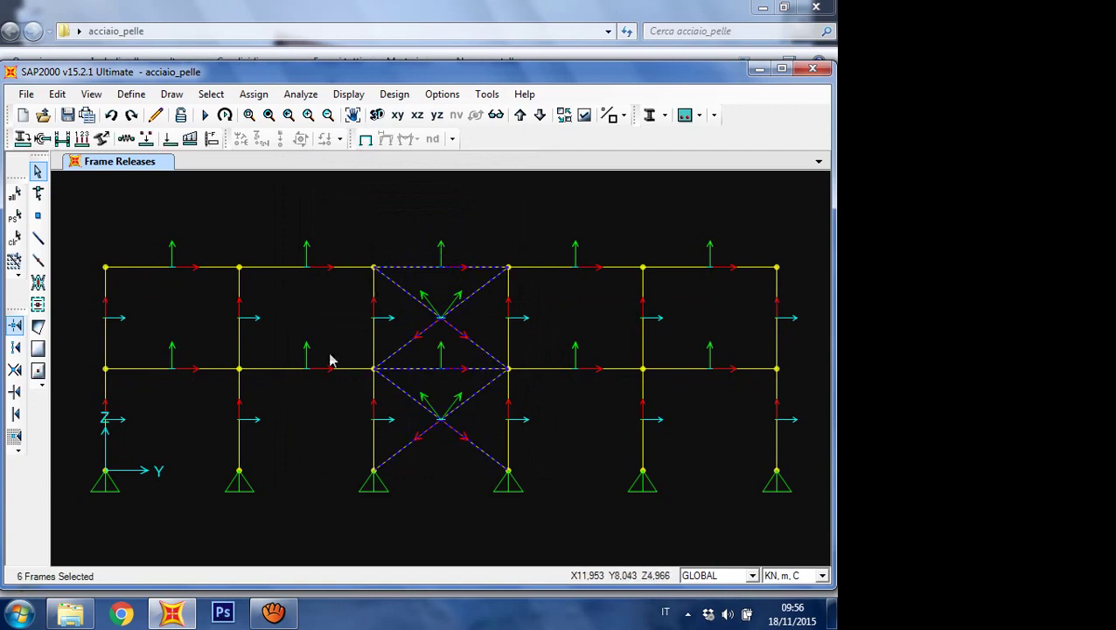
pyautogui.click(311, 368)
pyautogui.click(289, 267)
pyautogui.moveTo(197, 412); pyautogui.dragTo(144, 249)
pyautogui.moveTo(607, 426); pyautogui.dragTo(552, 267)
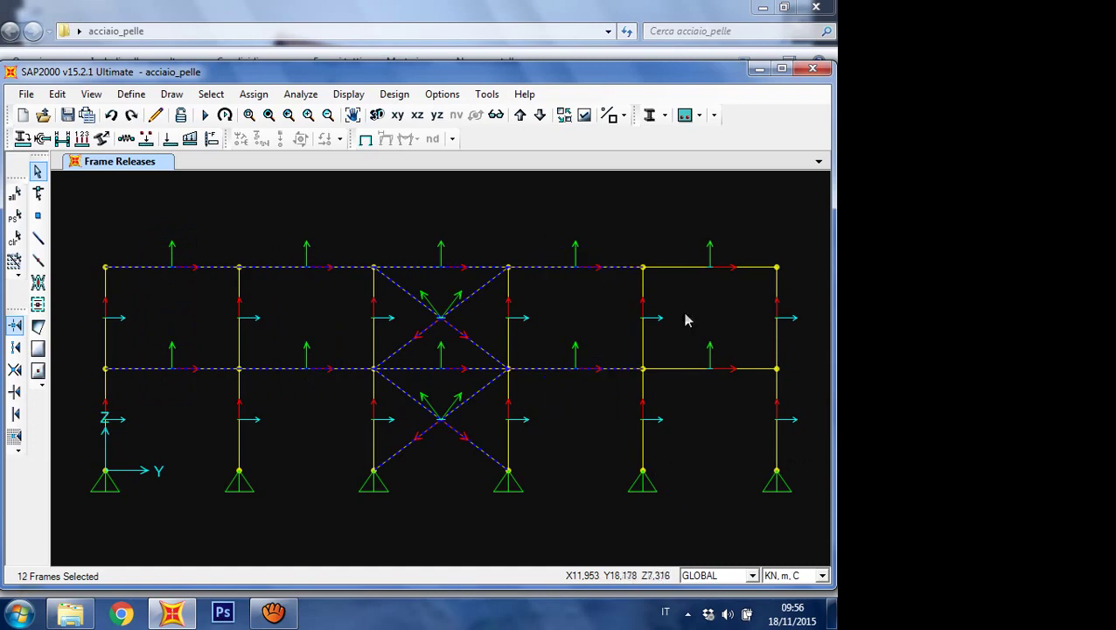
pyautogui.moveTo(752, 411); pyautogui.dragTo(685, 237)
pyautogui.click(91, 94)
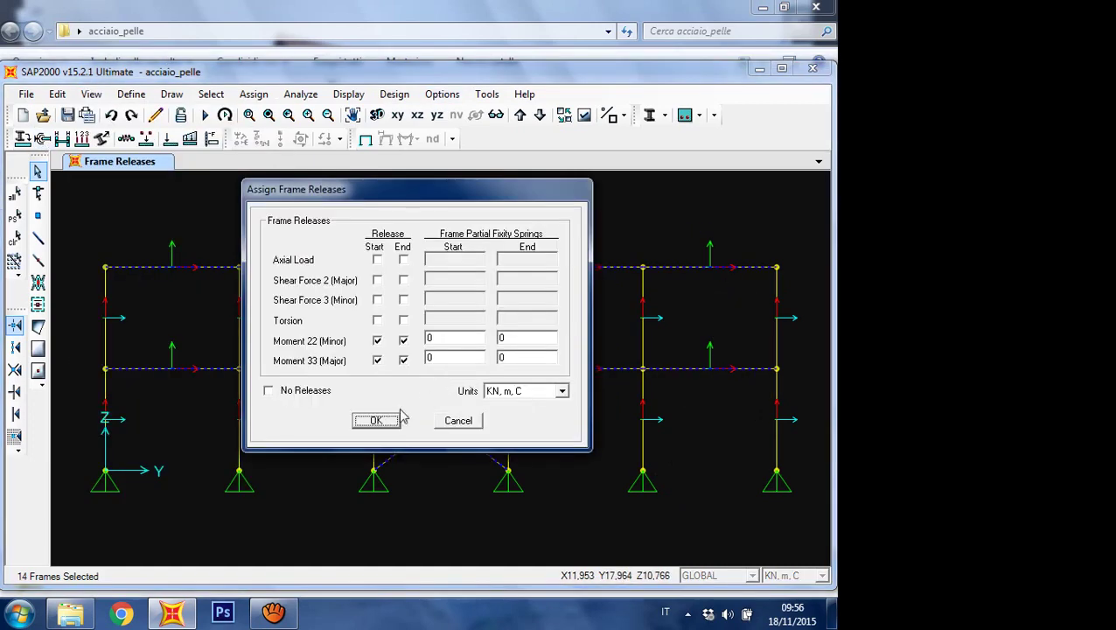
pyautogui.click(385, 423)
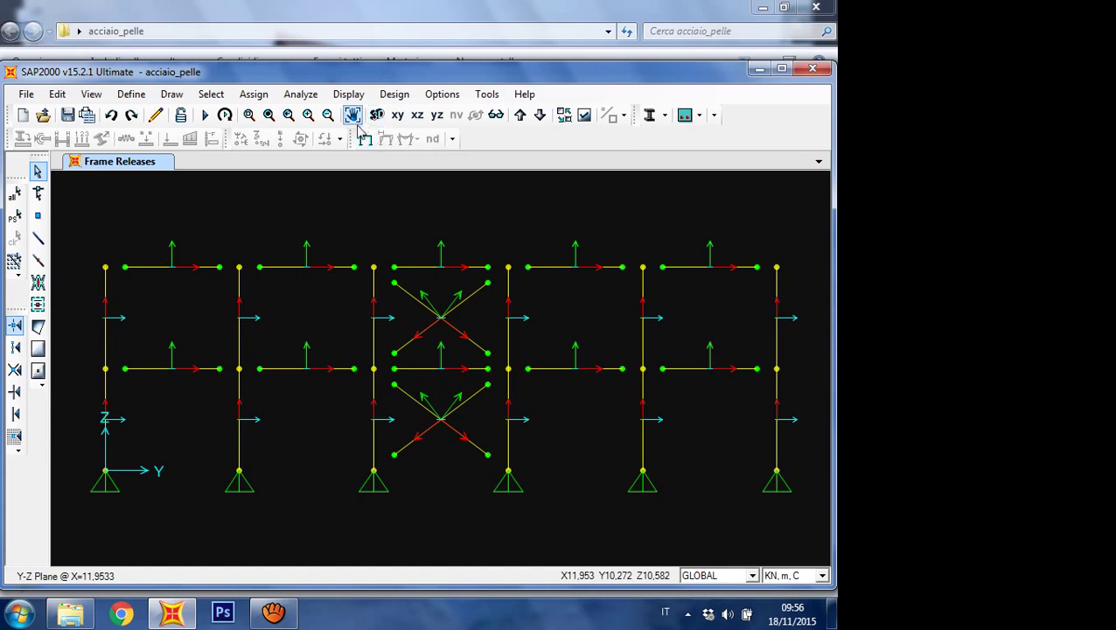
# Step: Select all frames with the HE120A section, show only that selection, and display it in 3D
pyautogui.click(212, 94)
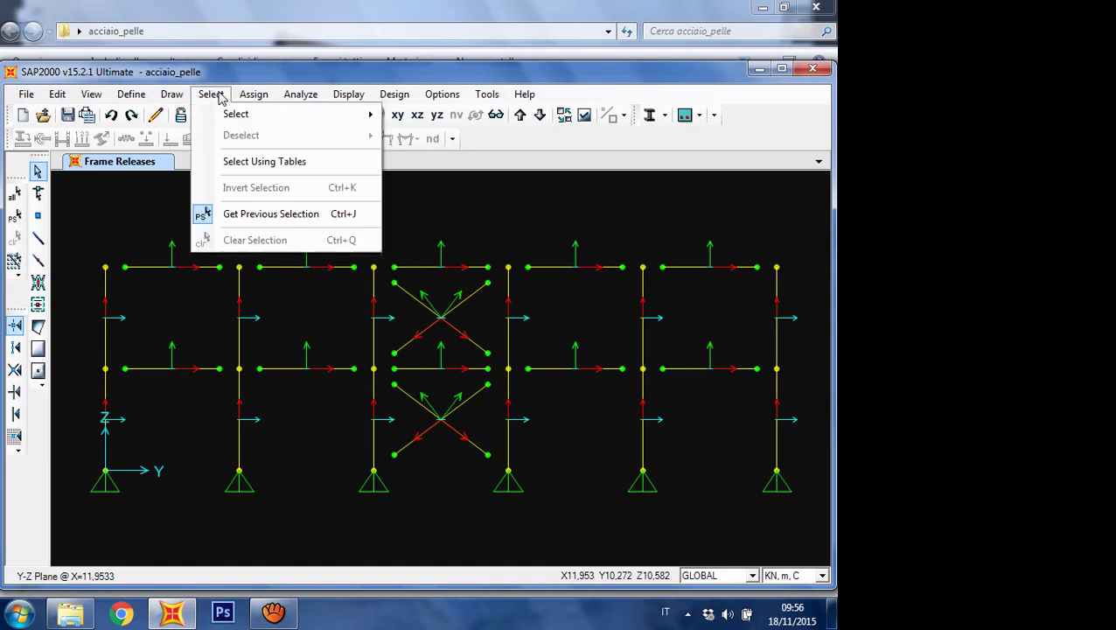
pyautogui.moveTo(249, 124)
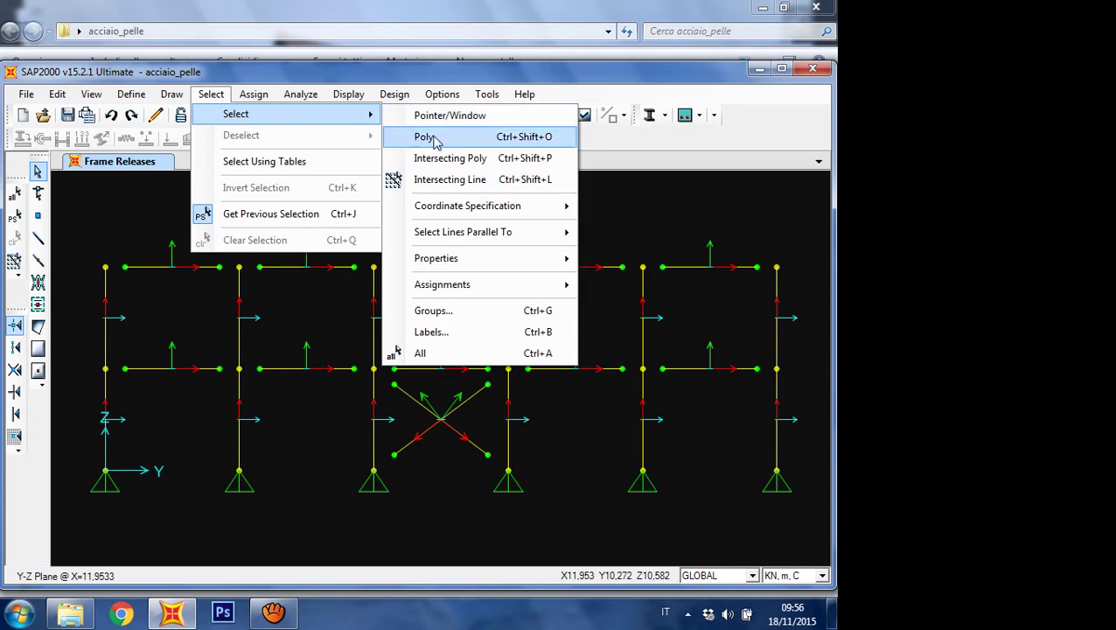
pyautogui.moveTo(470, 286)
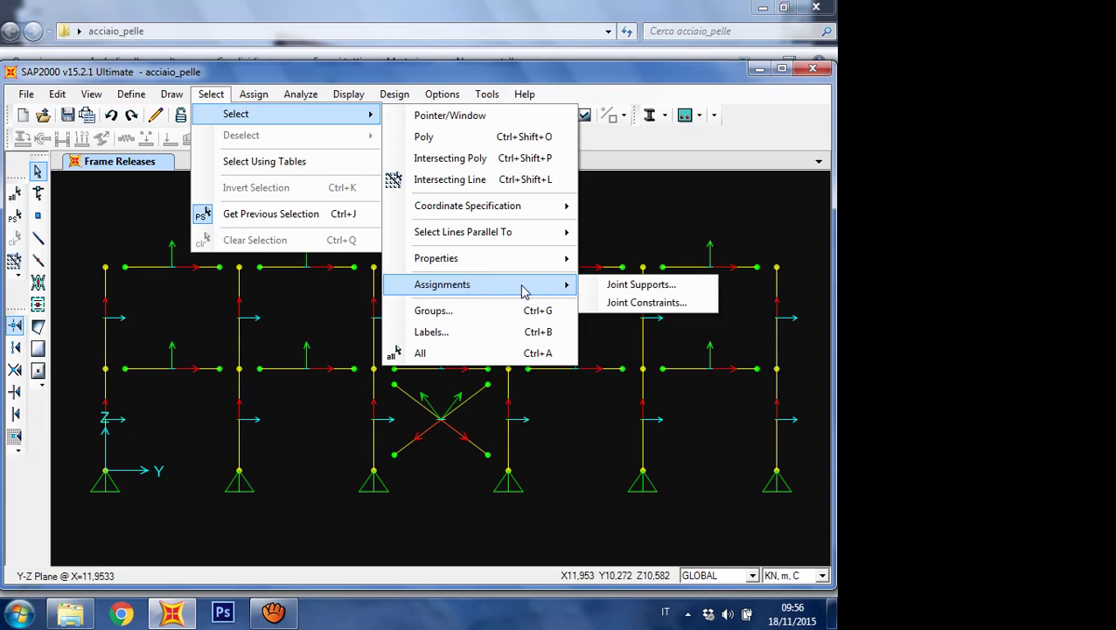
pyautogui.moveTo(529, 259)
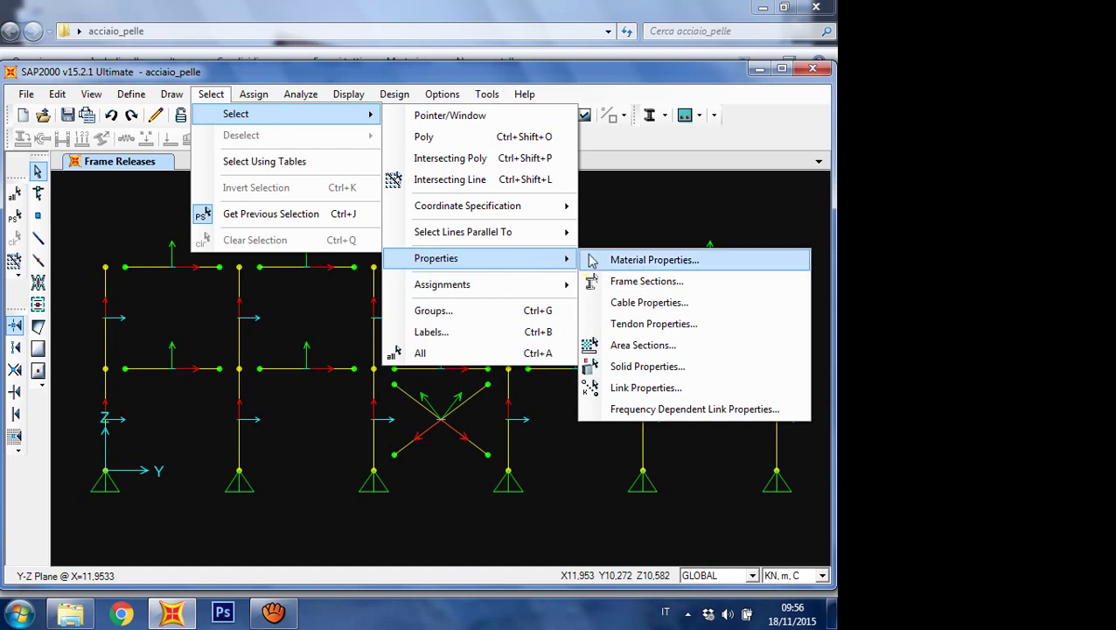
pyautogui.click(635, 282)
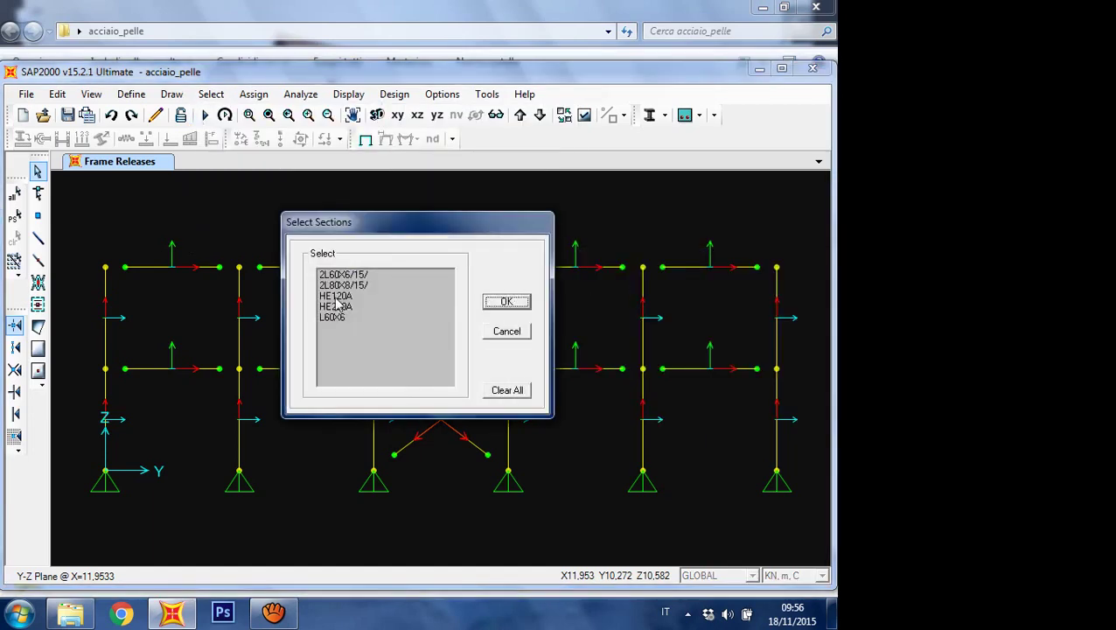
pyautogui.click(390, 298)
pyautogui.click(504, 300)
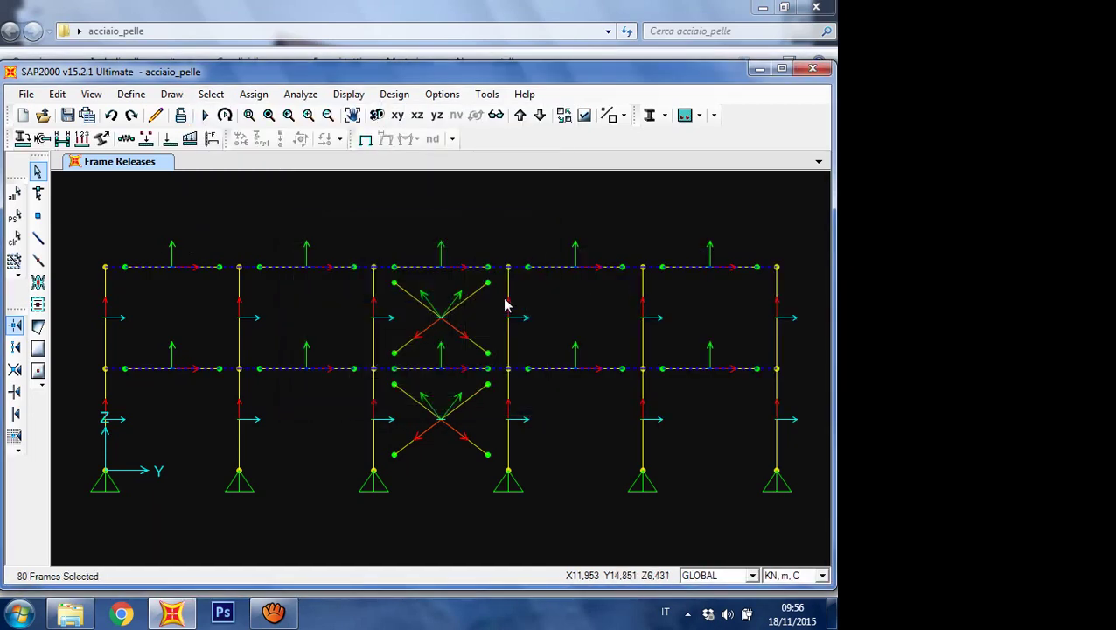
pyautogui.rightClick(695, 214)
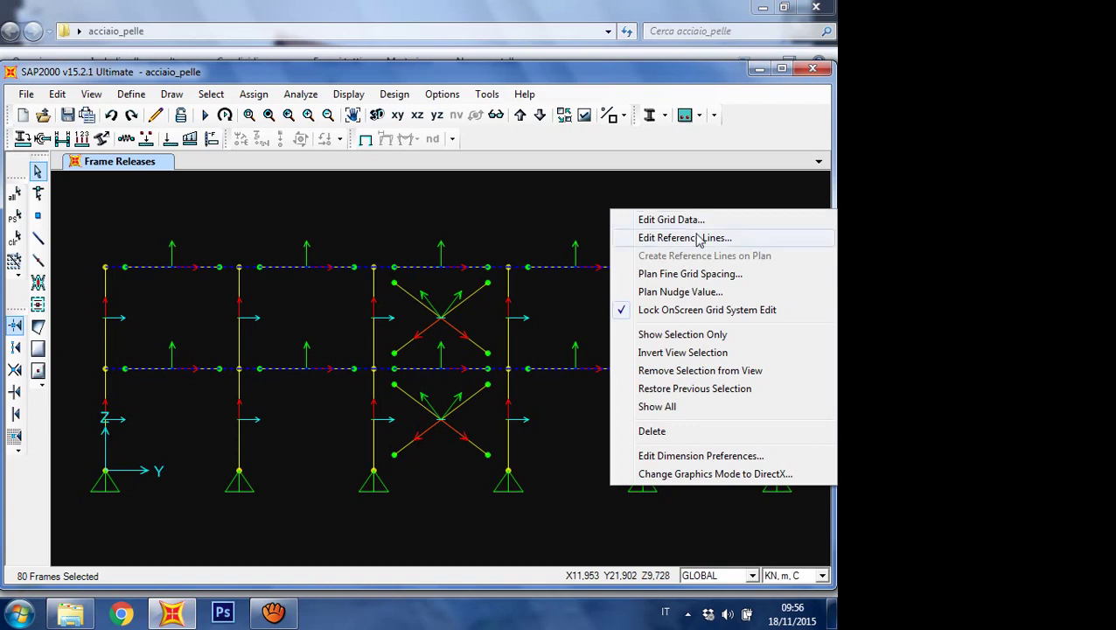
pyautogui.click(689, 335)
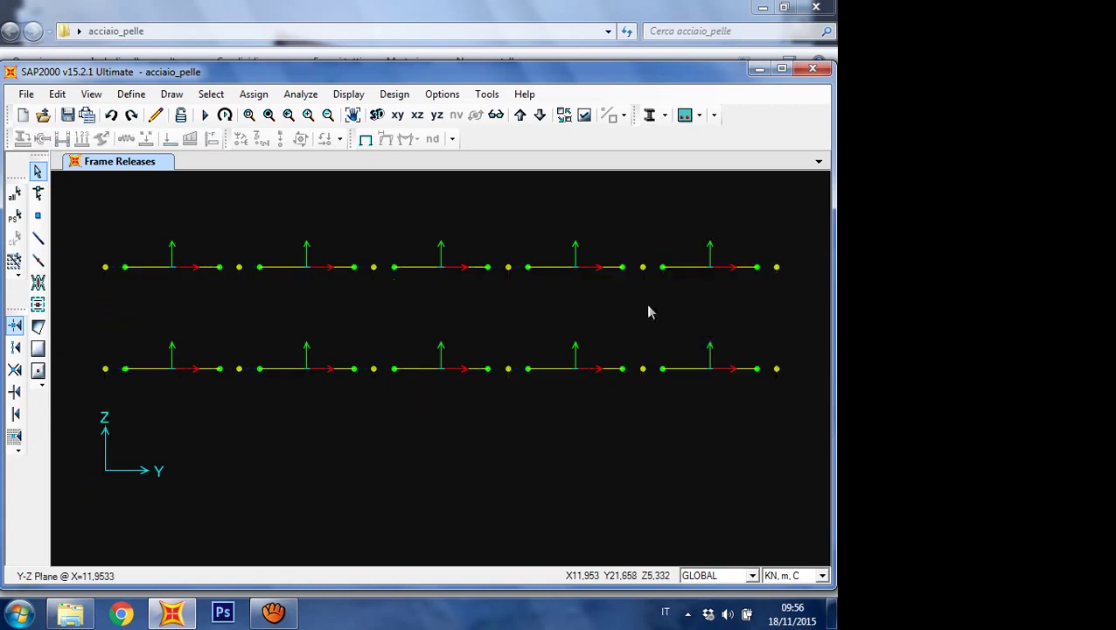
pyautogui.click(377, 116)
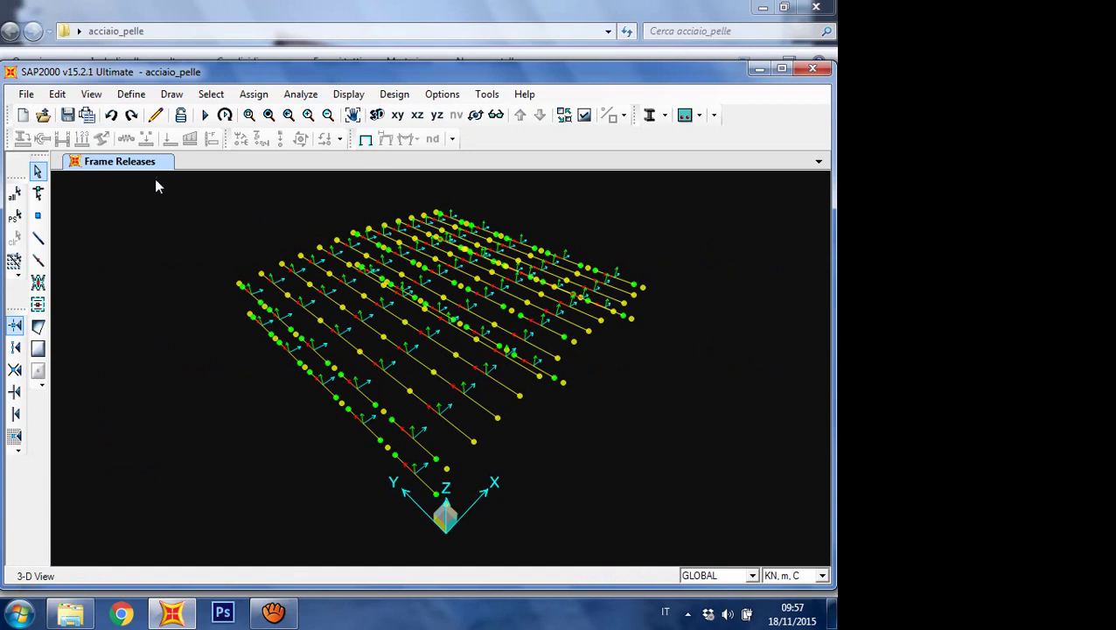
# Step: Release Moment 22 and Moment 33 at start and end of all isolated HE120A beams
pyautogui.moveTo(155, 179); pyautogui.dragTo(385, 300)
pyautogui.moveTo(709, 522); pyautogui.dragTo(707, 519)
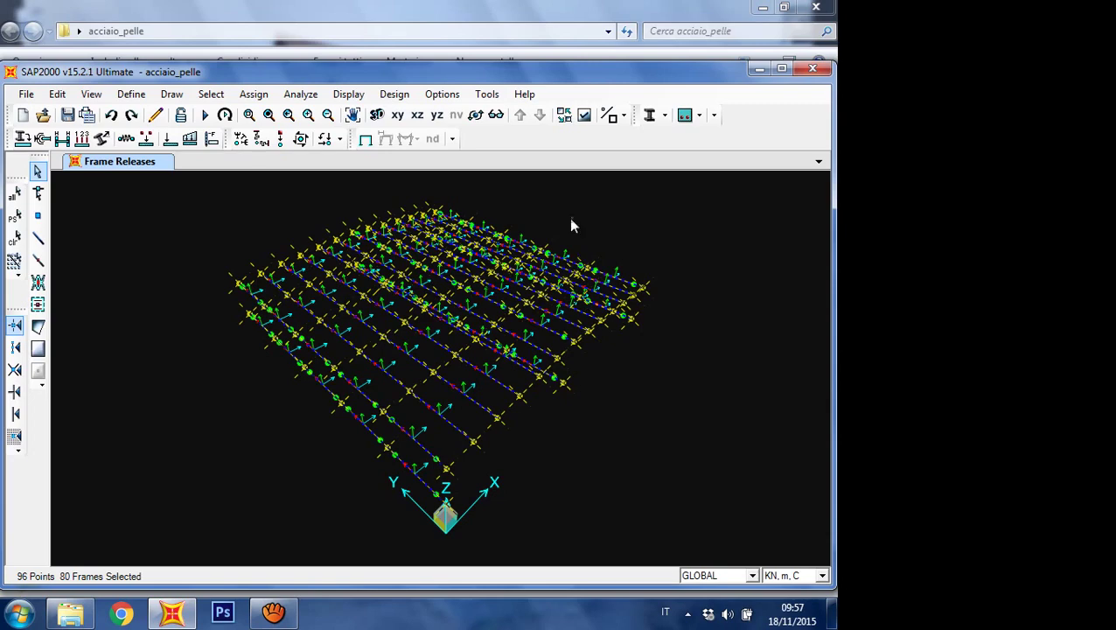
pyautogui.click(42, 140)
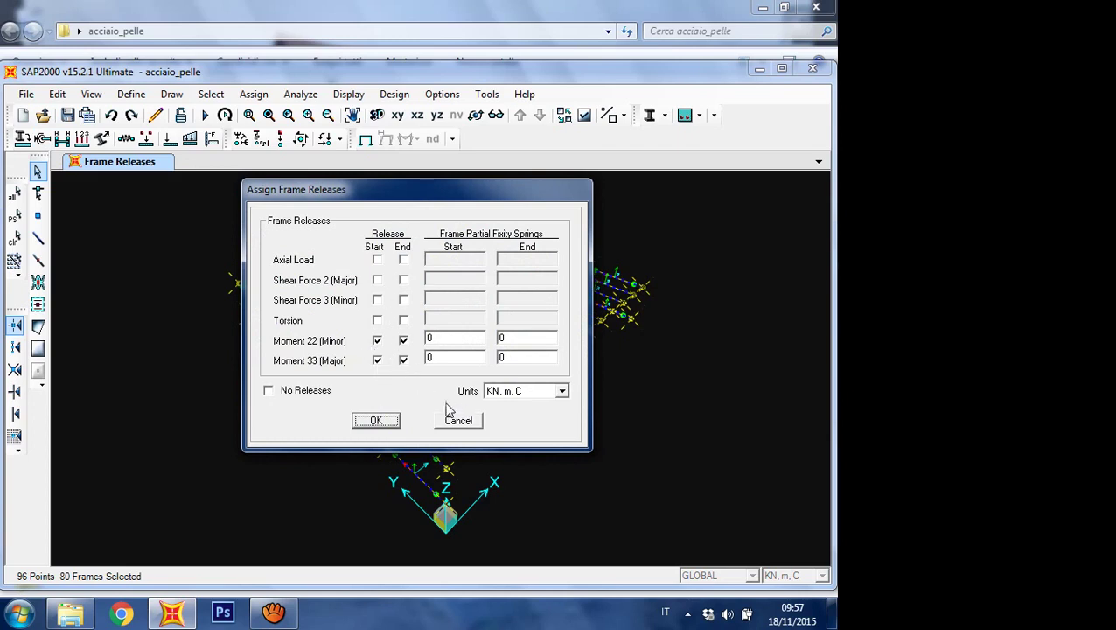
pyautogui.click(376, 421)
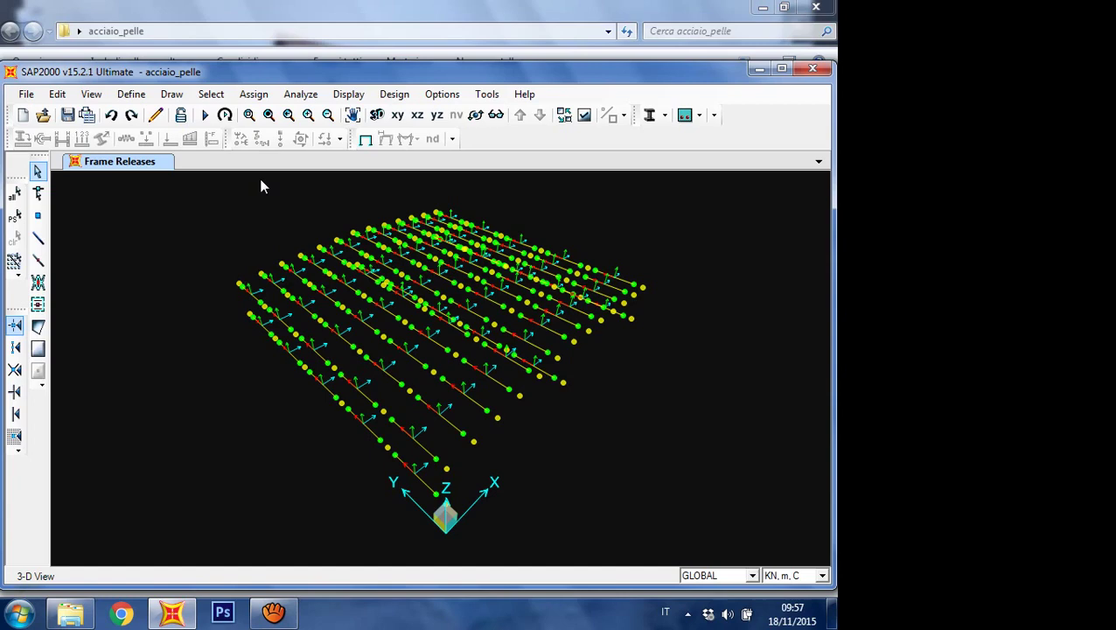
# Step: Run the DEAD analysis, review its log back to the beginning, and return to the model's deformed shape
pyautogui.click(205, 115)
pyautogui.click(580, 405)
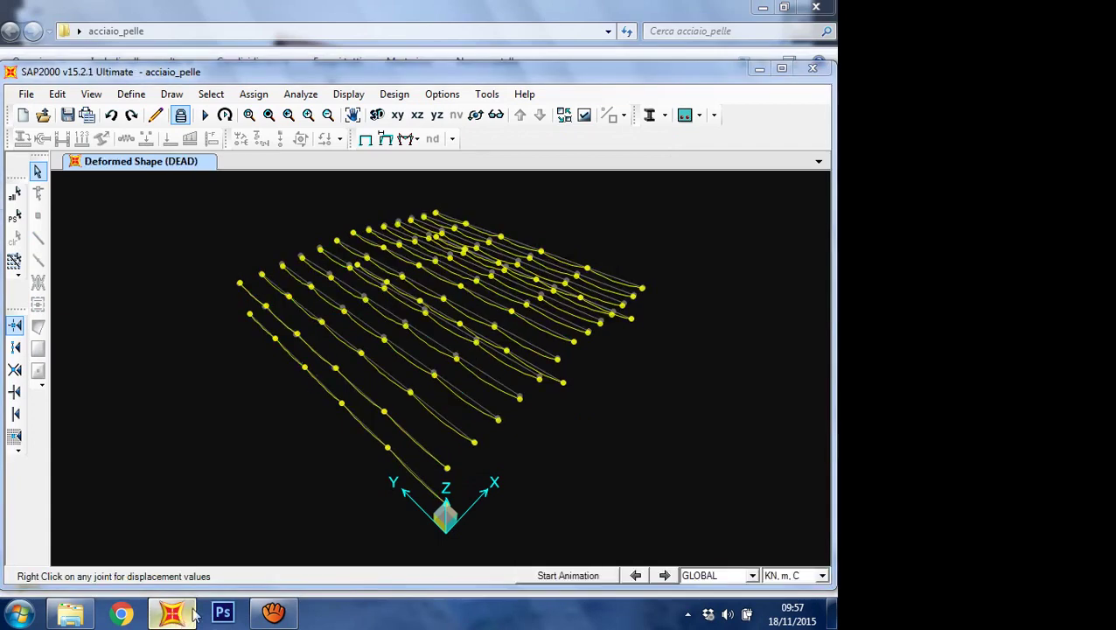
pyautogui.click(173, 612)
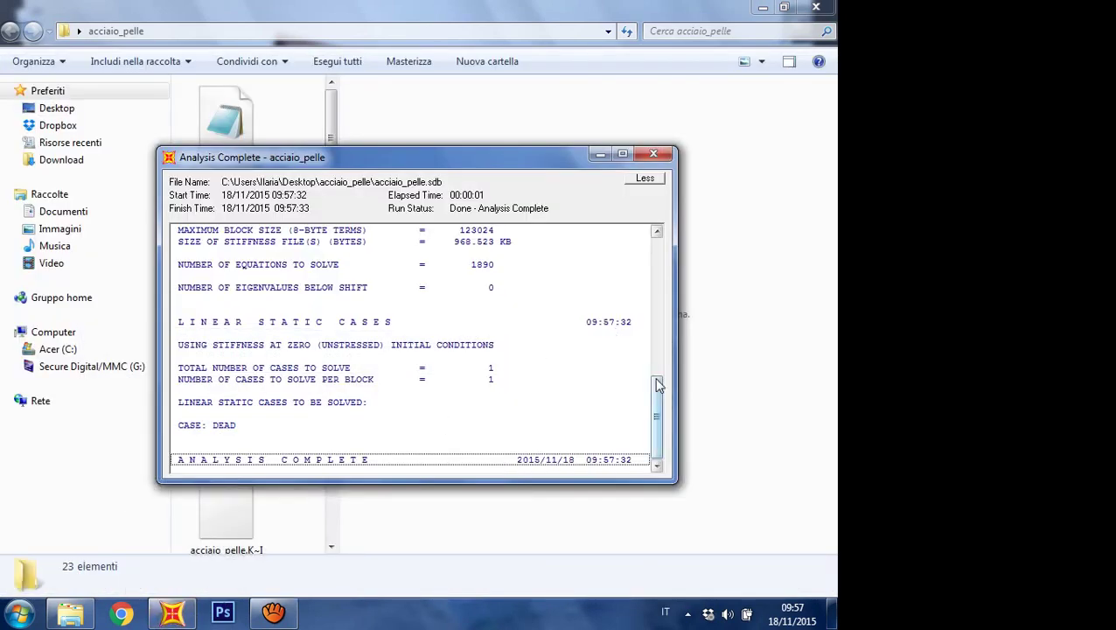
pyautogui.moveTo(658, 392); pyautogui.dragTo(678, 243)
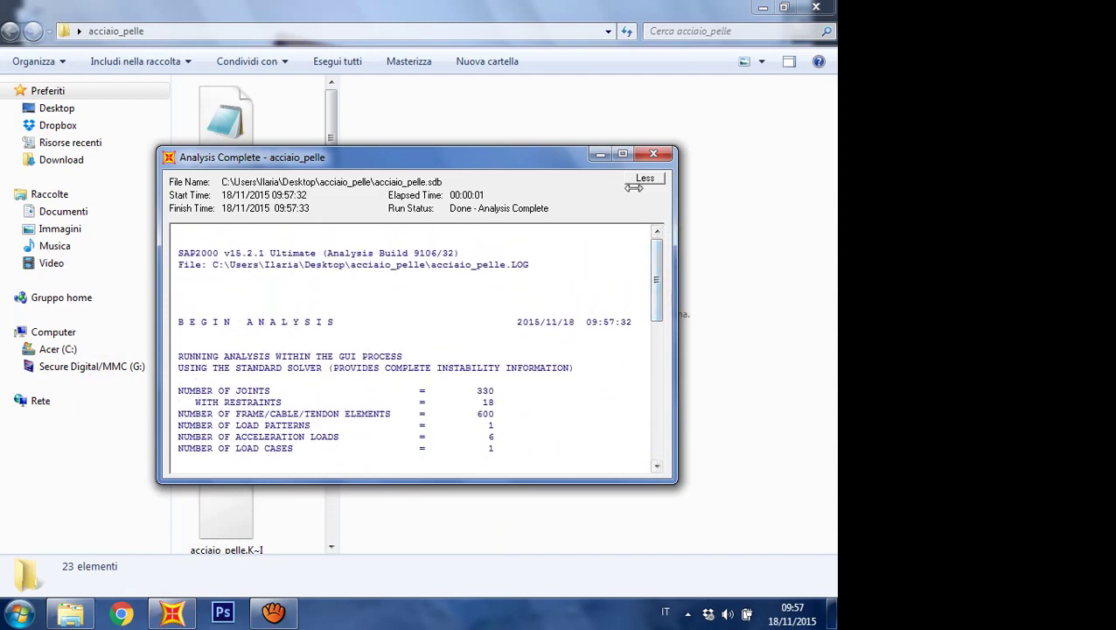
pyautogui.click(653, 154)
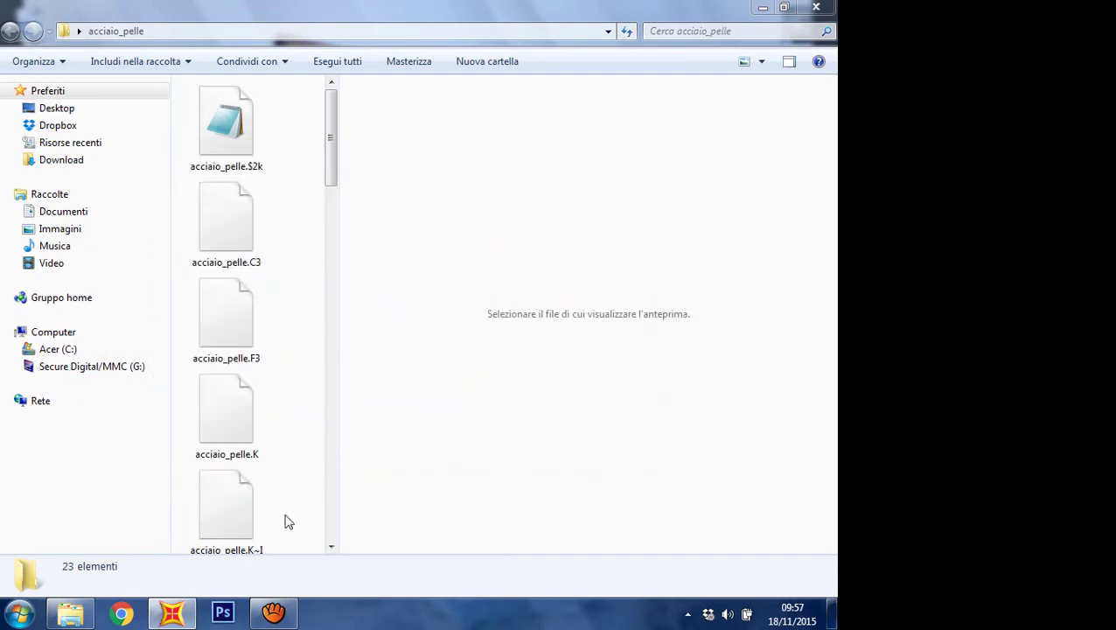
pyautogui.click(176, 618)
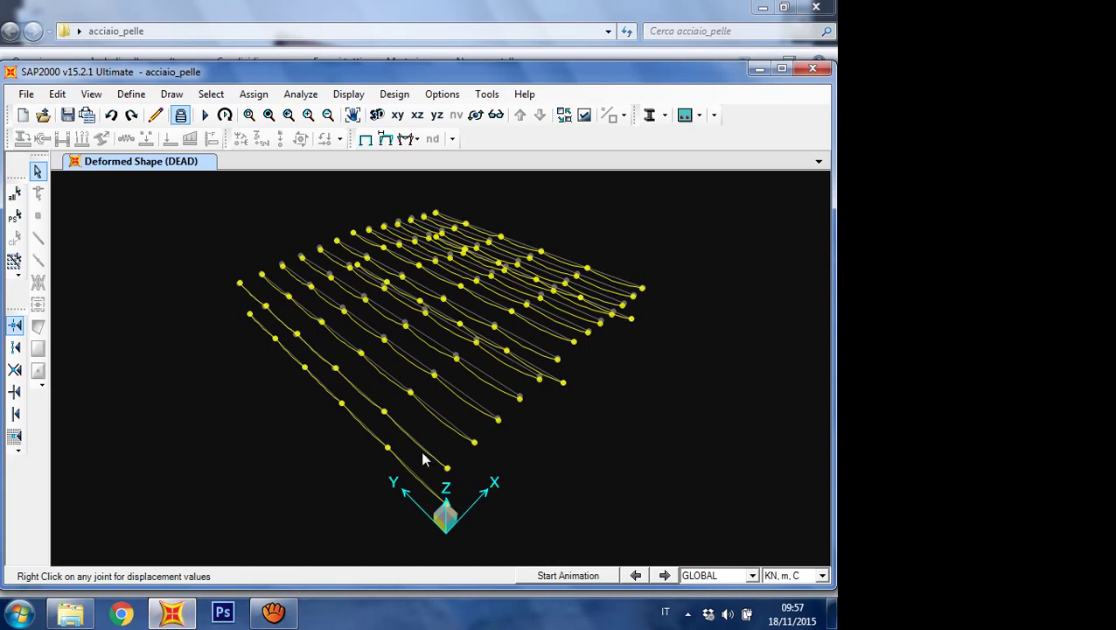
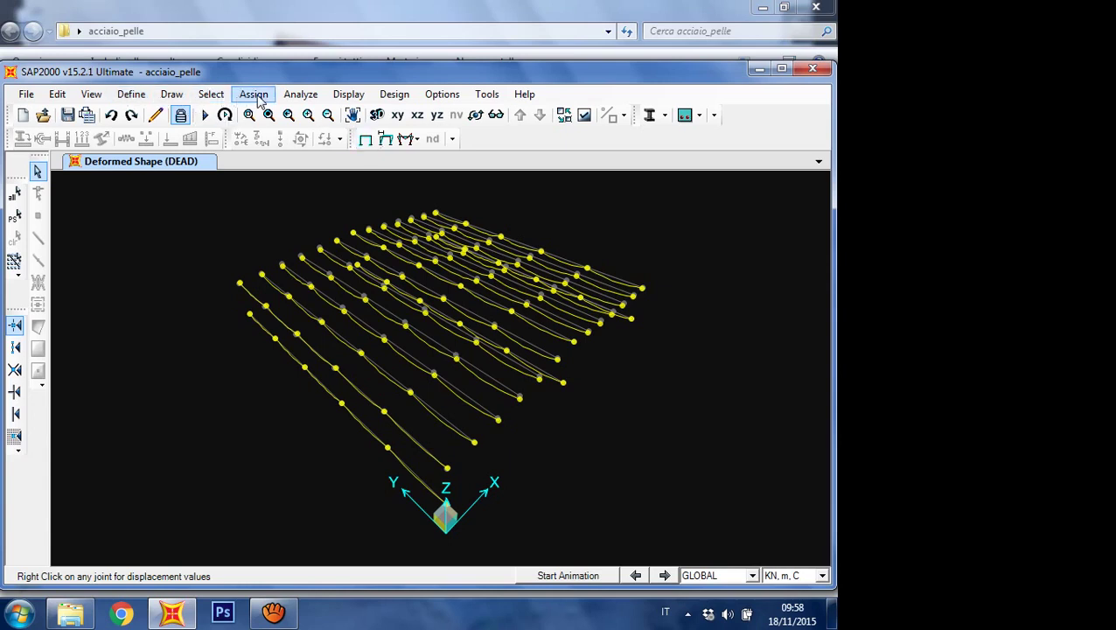
# Step: Show all members of the structure again and unlock the model, deleting the analysis results
pyautogui.rightClick(728, 276)
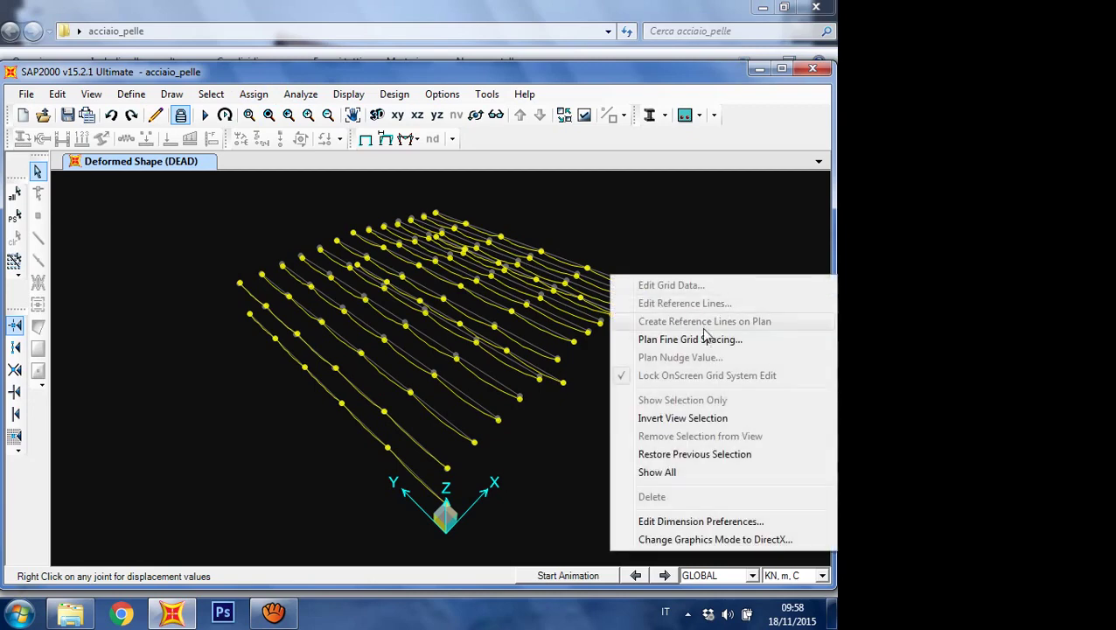
pyautogui.click(658, 472)
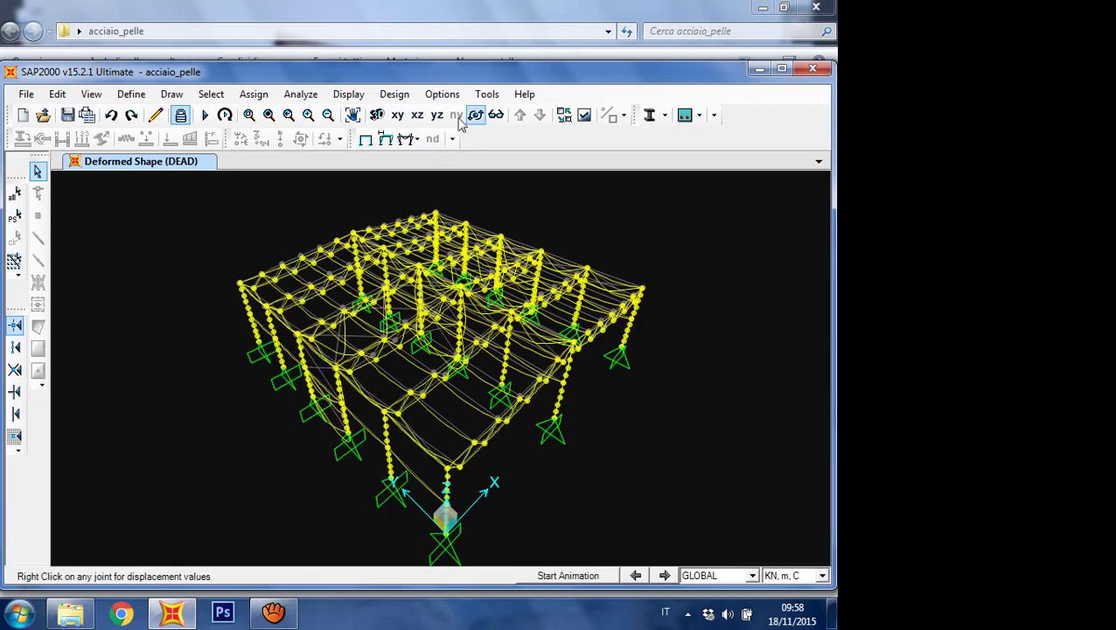
pyautogui.click(180, 114)
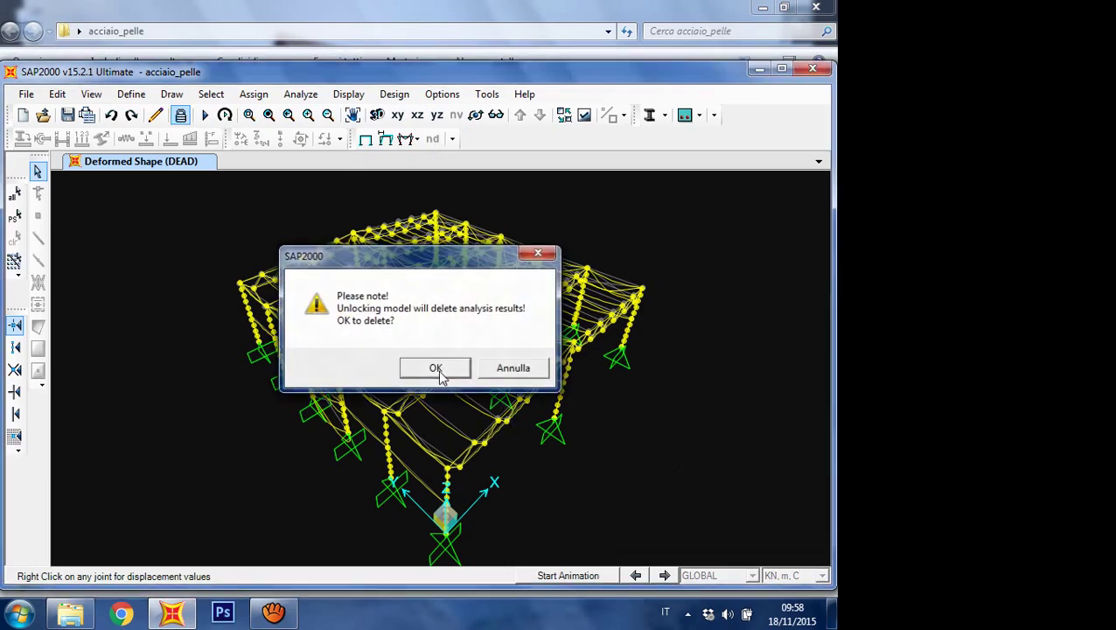
pyautogui.click(435, 368)
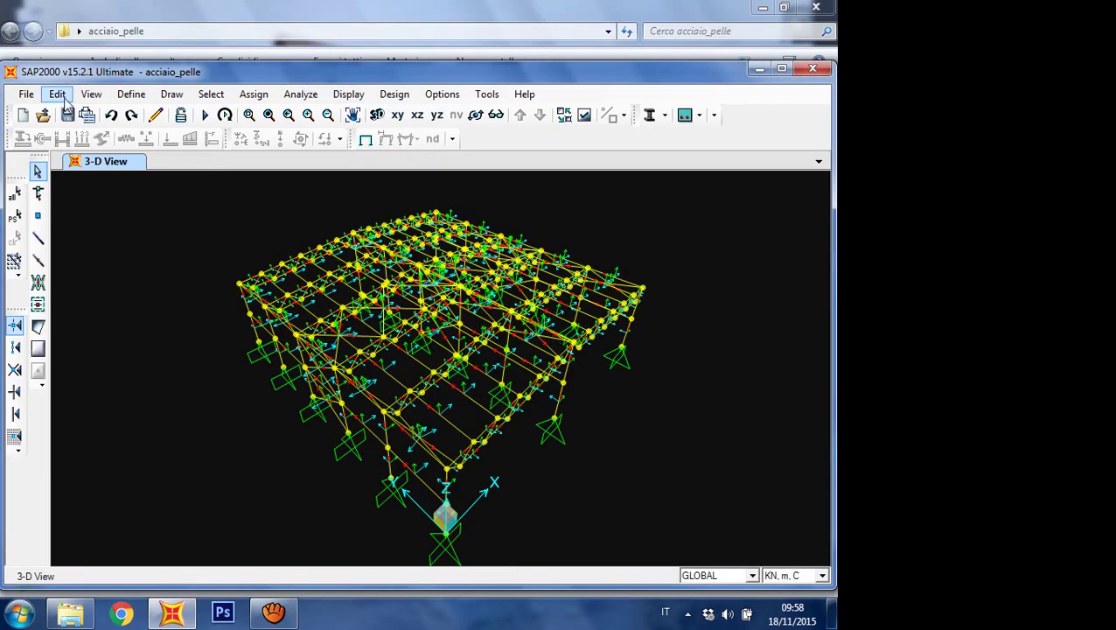
# Step: Set a 2D view of the X-Z plane at Y = 0
pyautogui.click(90, 98)
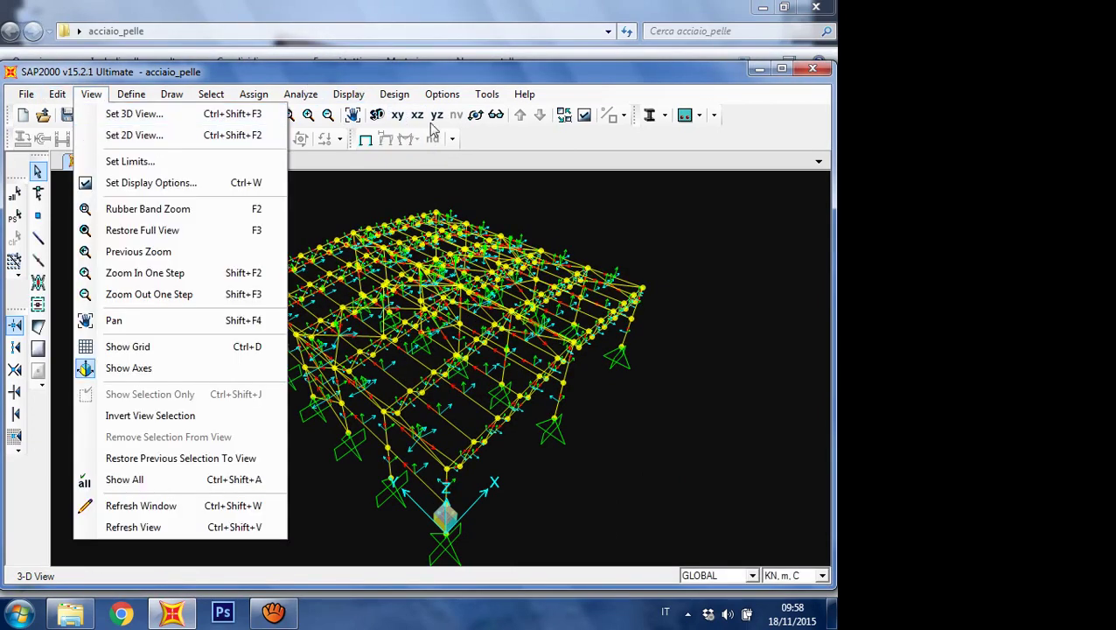
pyautogui.click(155, 135)
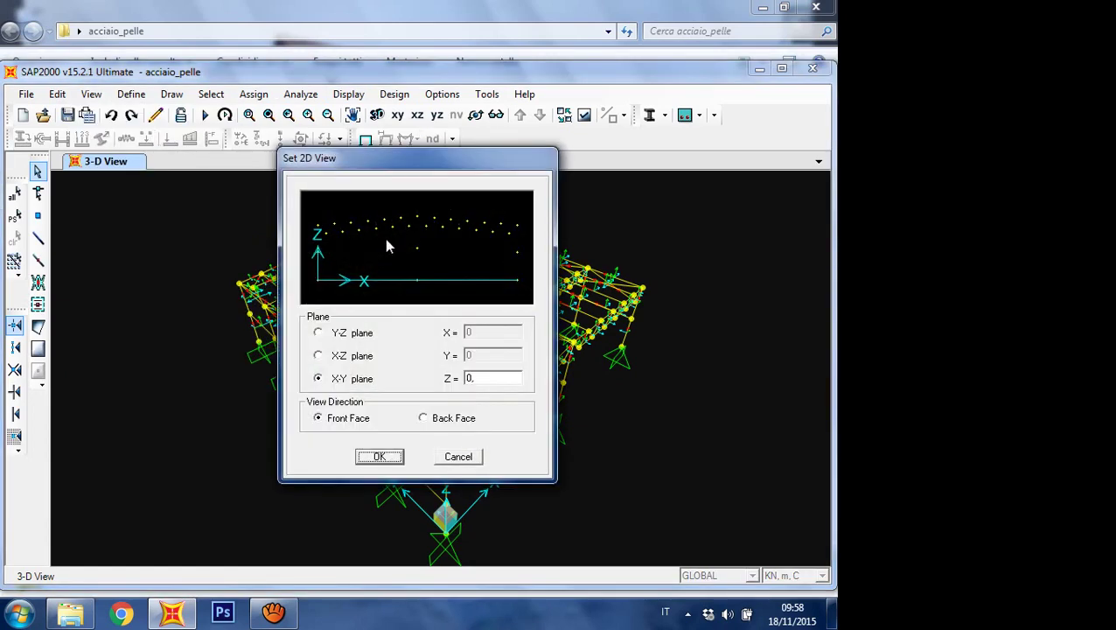
pyautogui.click(343, 358)
pyautogui.click(379, 456)
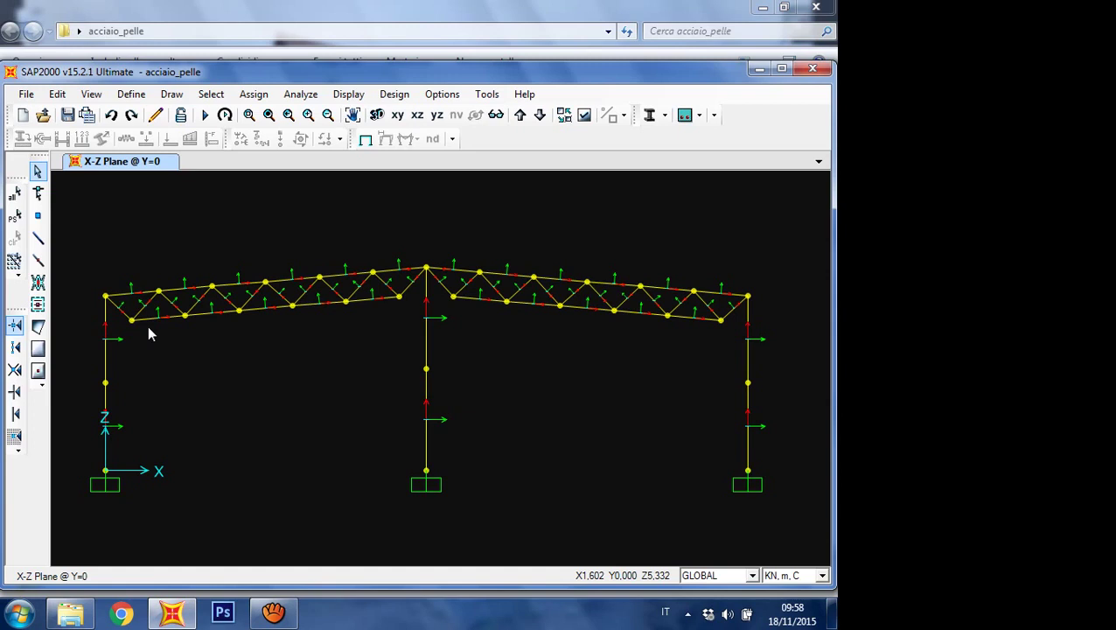
pyautogui.scroll(1, 107, 311)
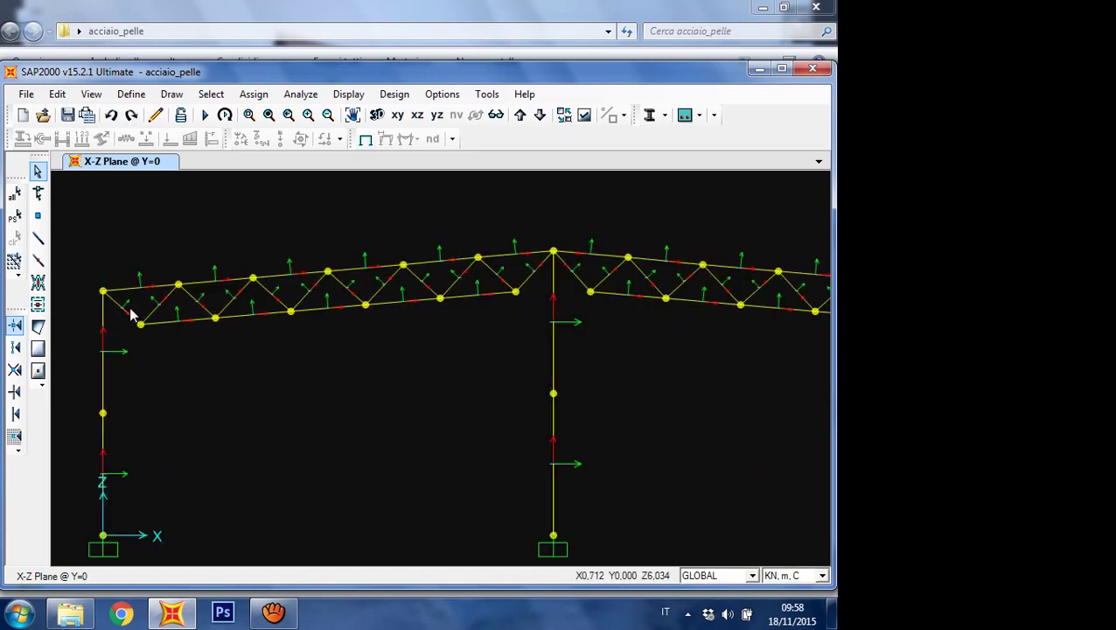
pyautogui.scroll(-1, 131, 316)
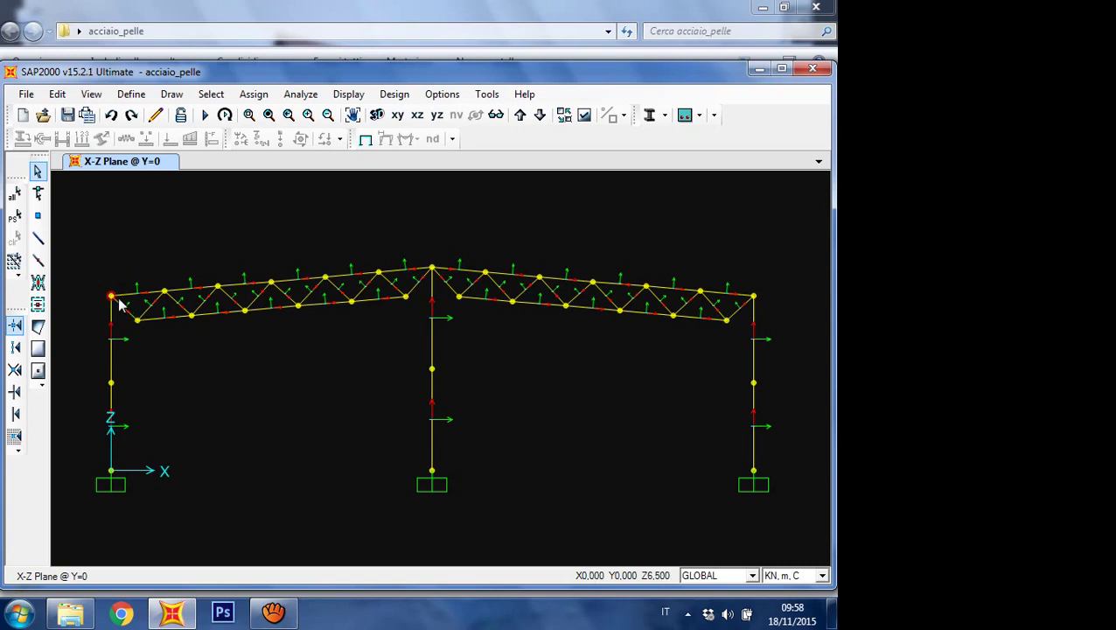
pyautogui.moveTo(94, 262); pyautogui.dragTo(803, 341)
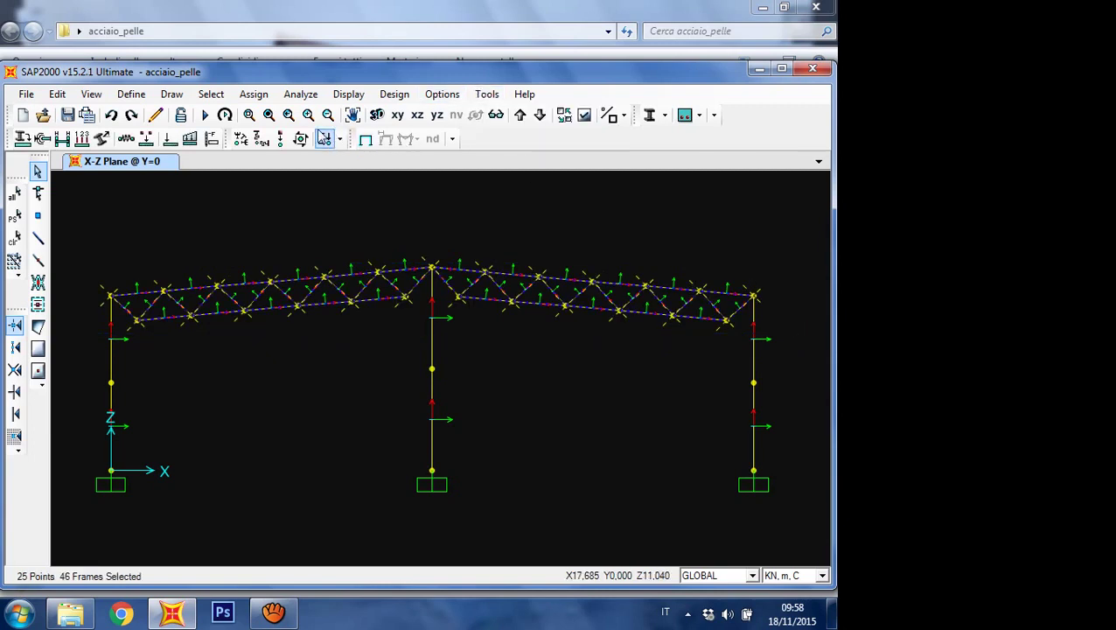
pyautogui.click(42, 139)
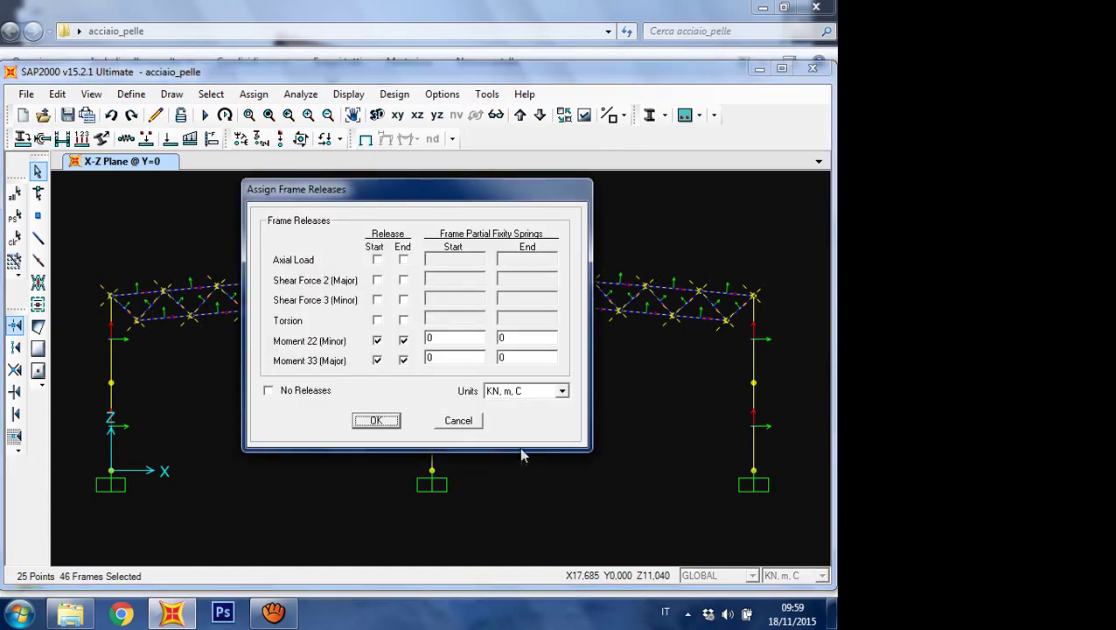
pyautogui.click(458, 421)
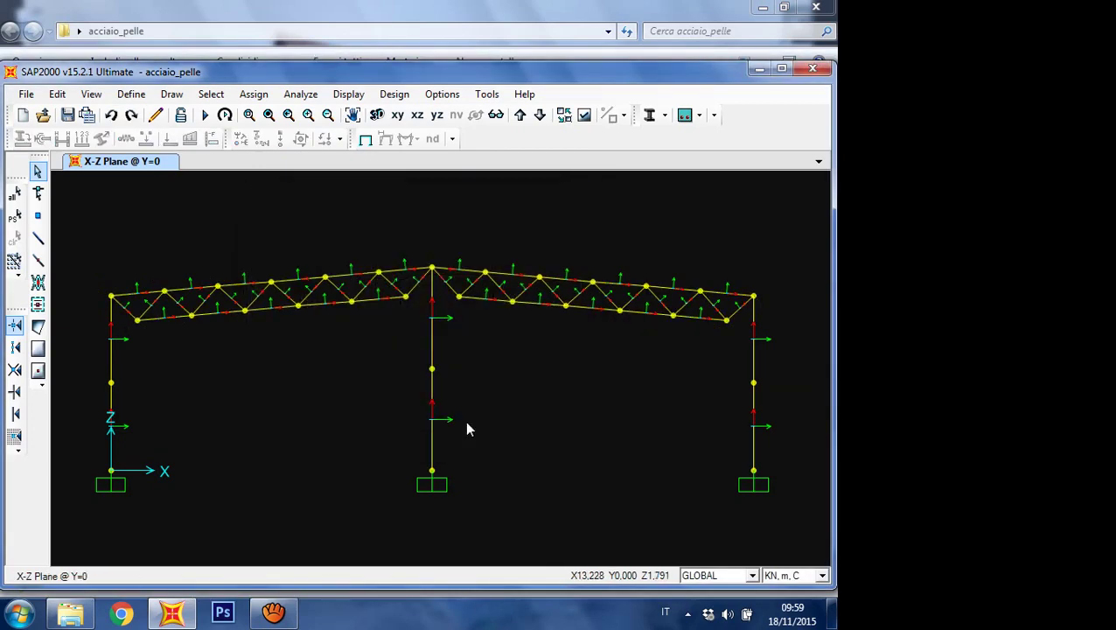
# Step: Release Moment 33 only at the end of the left truss's top and bottom chord members, with Moment 22 unreleased
pyautogui.scroll(2, 97, 280)
pyautogui.scroll(-1, 118, 294)
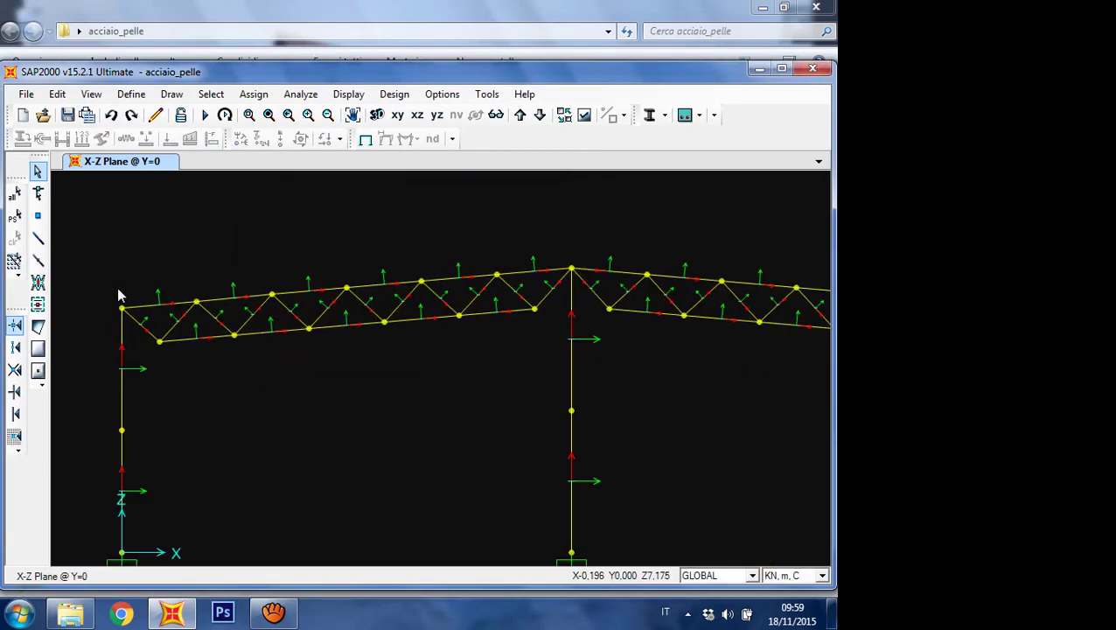
pyautogui.click(145, 297)
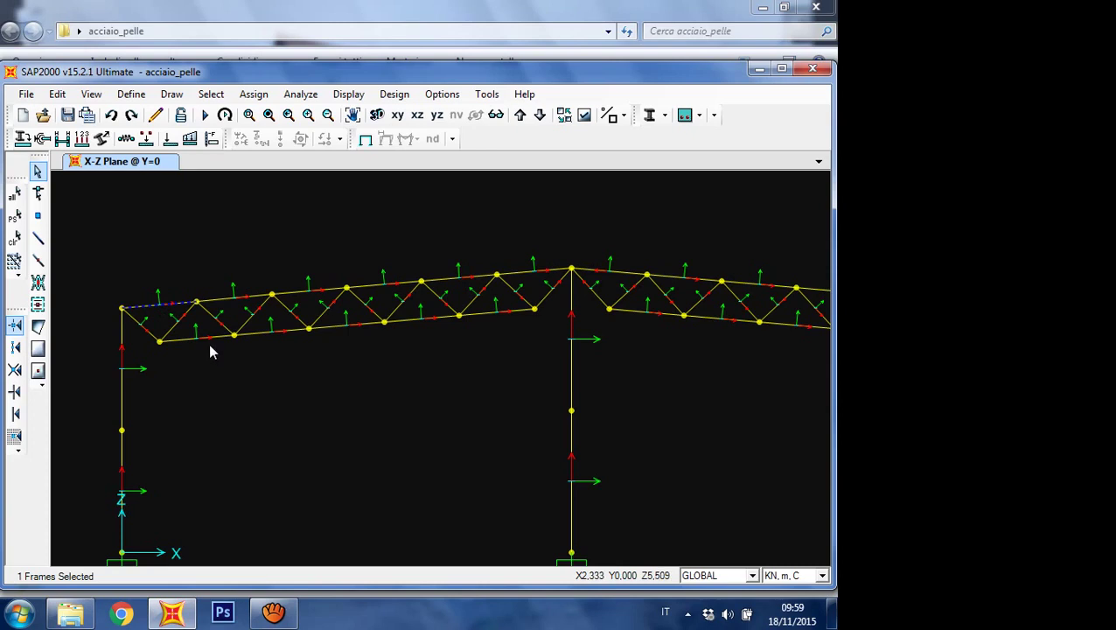
pyautogui.click(219, 296)
pyautogui.click(299, 287)
pyautogui.click(385, 284)
pyautogui.click(464, 277)
pyautogui.click(518, 272)
pyautogui.click(225, 337)
pyautogui.click(292, 333)
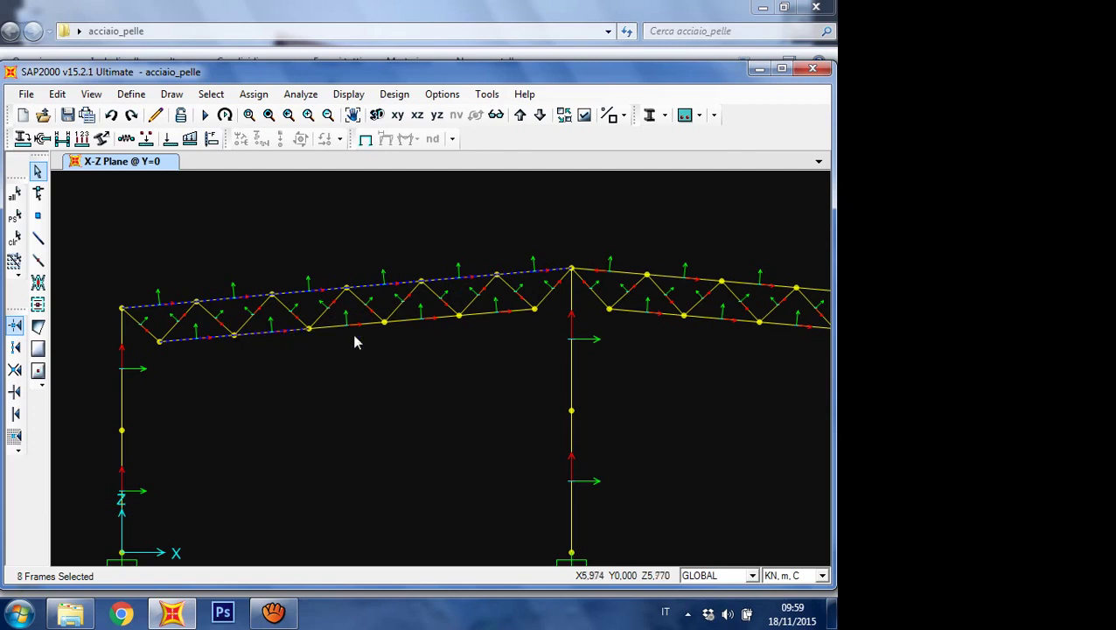
pyautogui.click(399, 306)
pyautogui.click(455, 317)
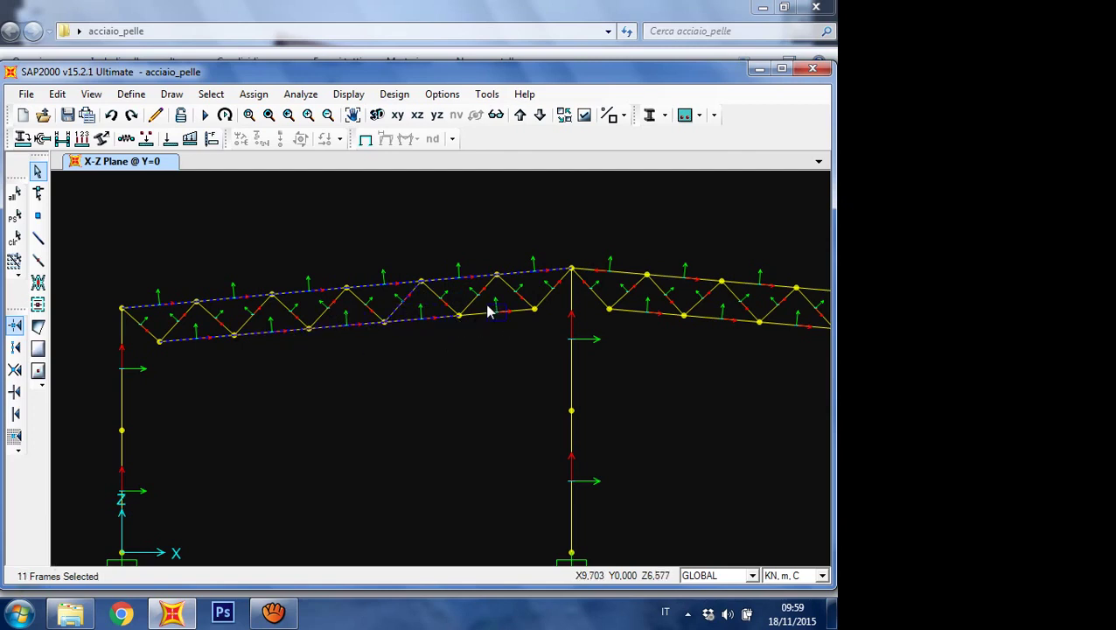
pyautogui.click(490, 311)
pyautogui.click(91, 94)
pyautogui.click(114, 72)
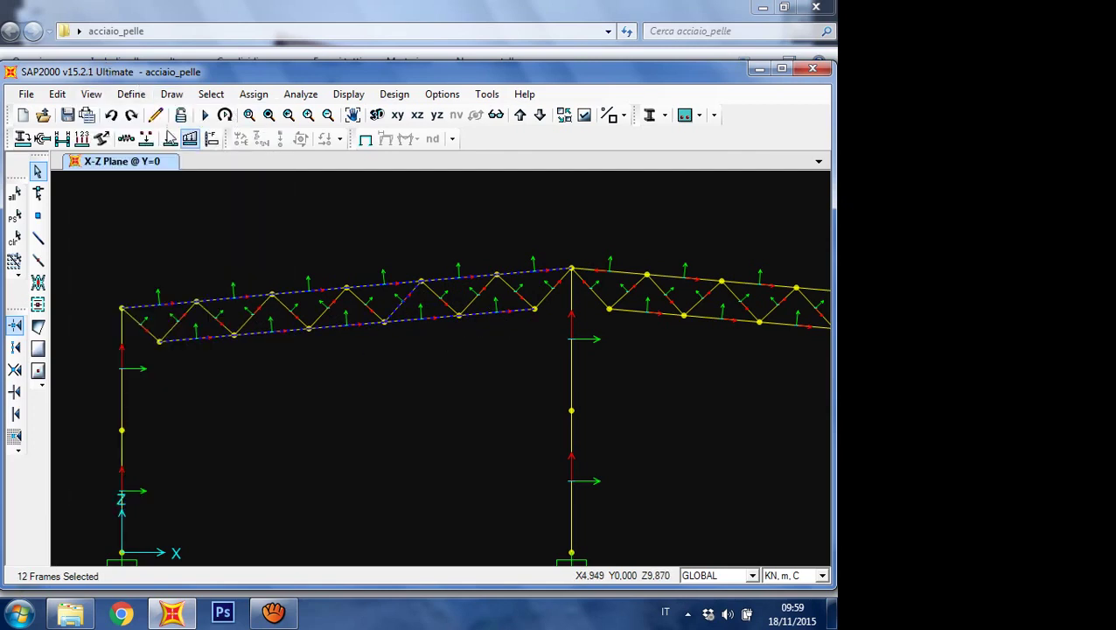
pyautogui.click(42, 139)
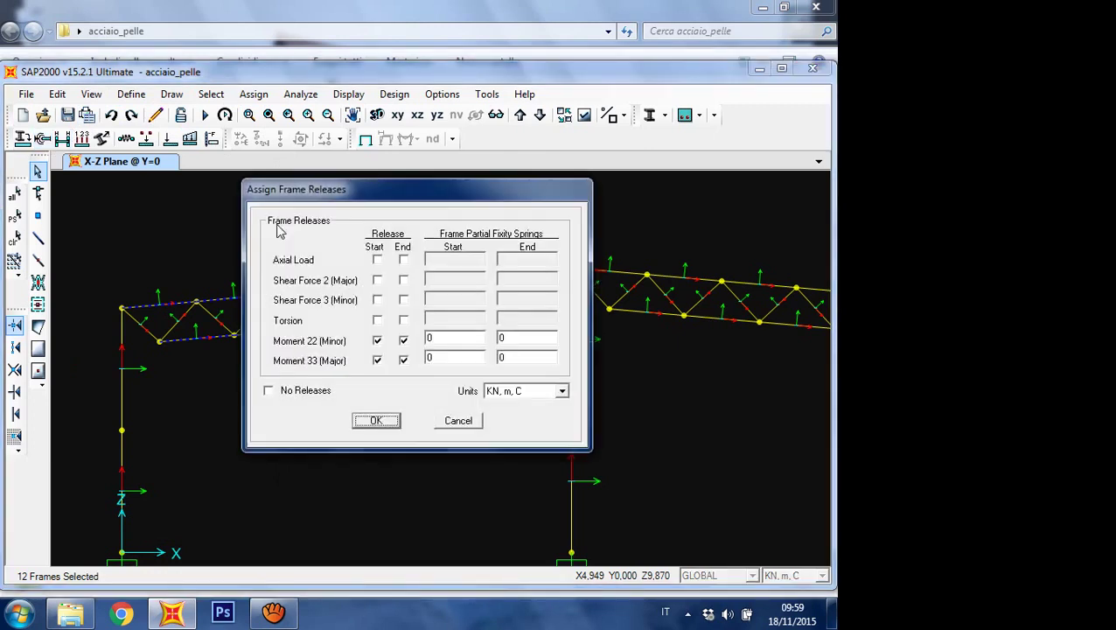
pyautogui.click(376, 340)
pyautogui.click(403, 340)
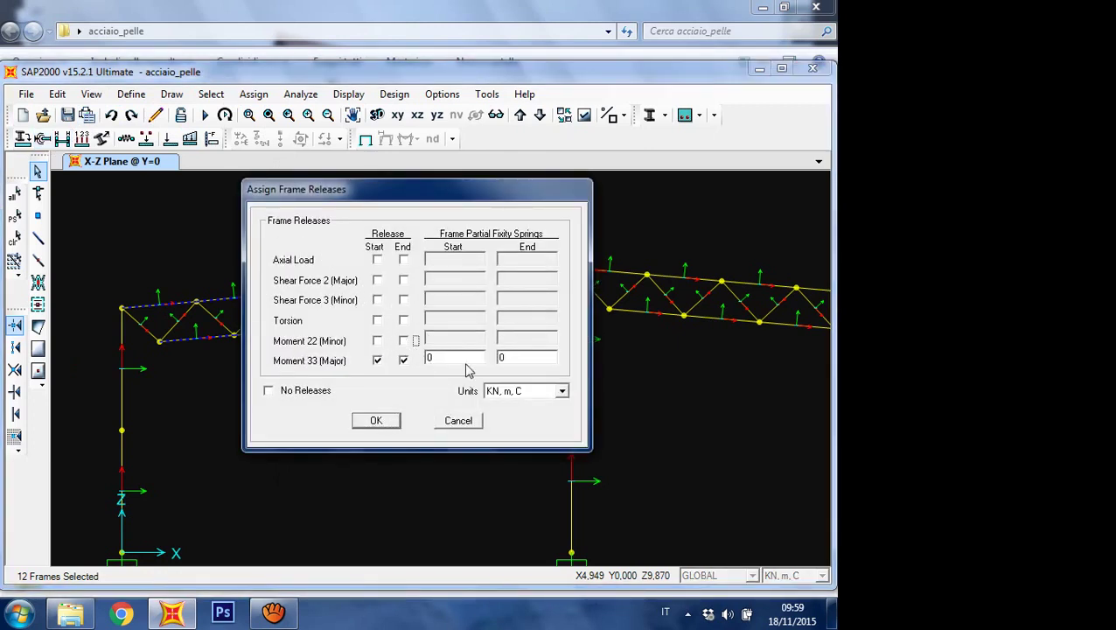
pyautogui.click(378, 360)
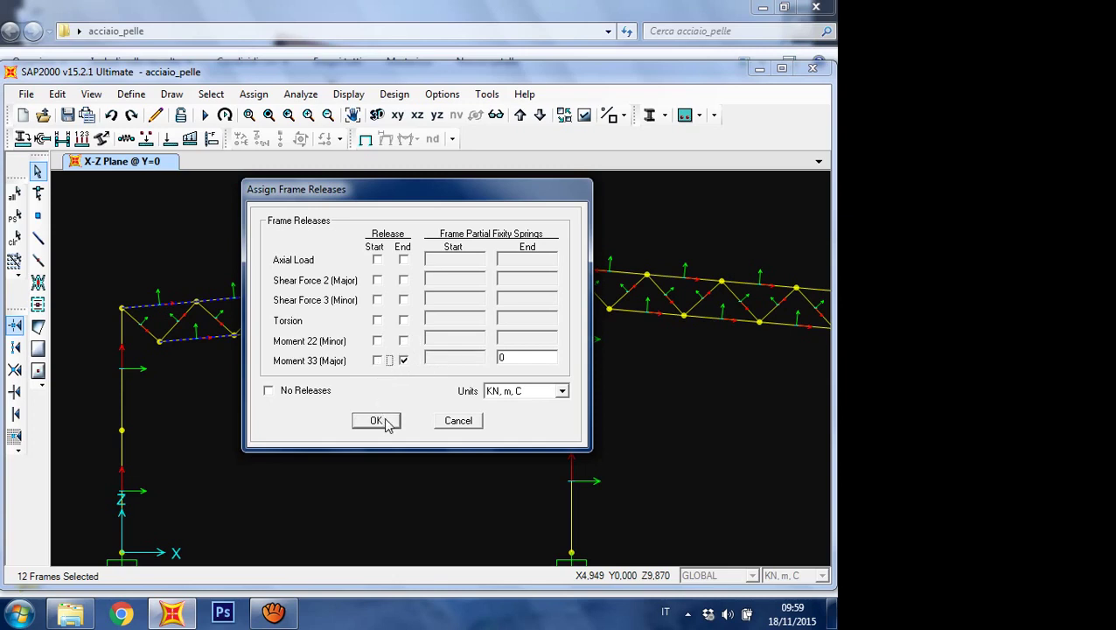
pyautogui.moveTo(399, 200); pyautogui.dragTo(478, 396)
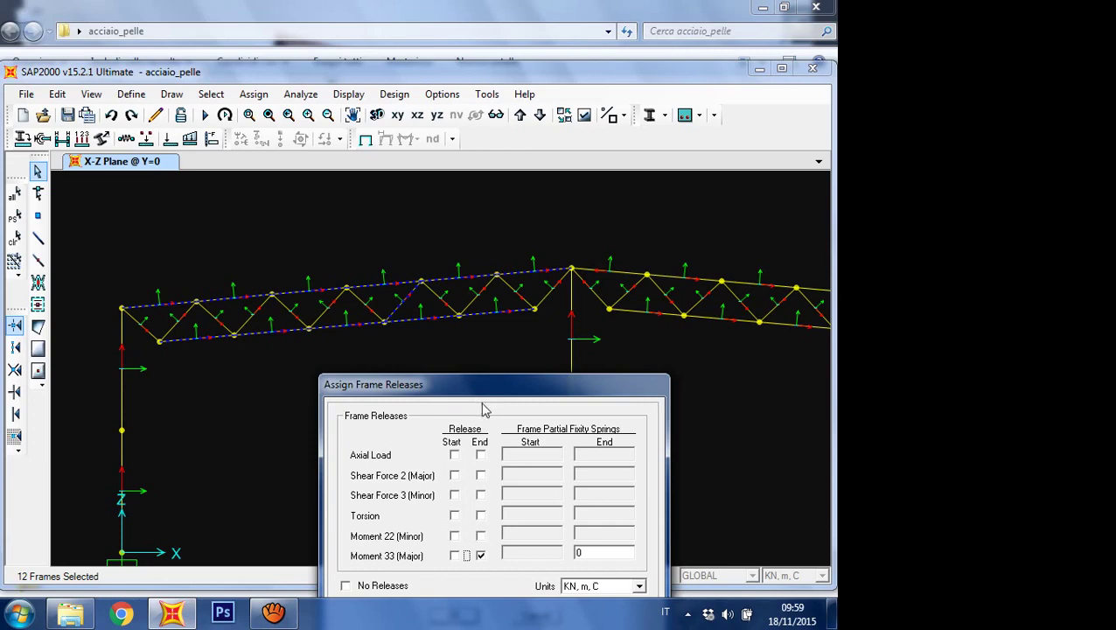
pyautogui.moveTo(481, 395); pyautogui.dragTo(446, 250)
pyautogui.click(423, 470)
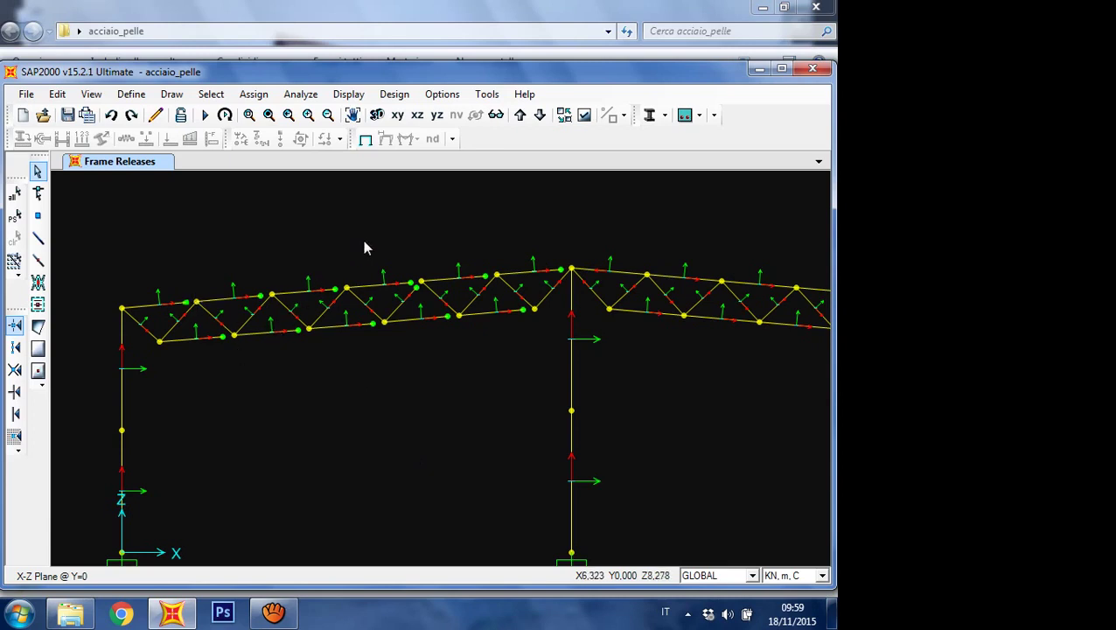
# Step: Remove the Moment 33 end release from the single diagonal of the left truss that carries one
pyautogui.click(394, 306)
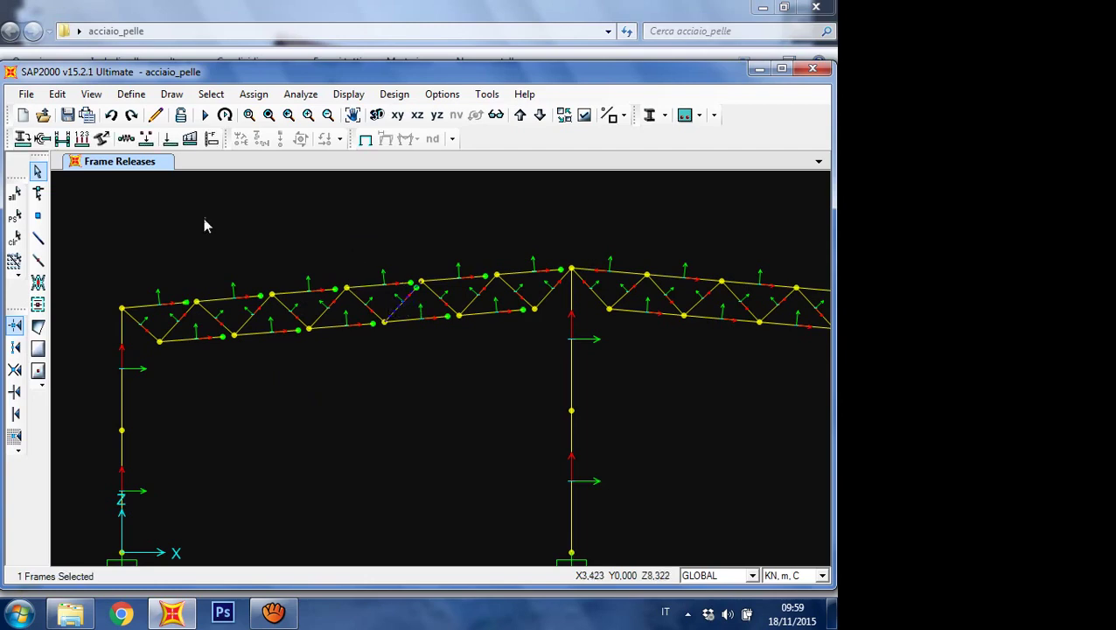
pyautogui.click(101, 138)
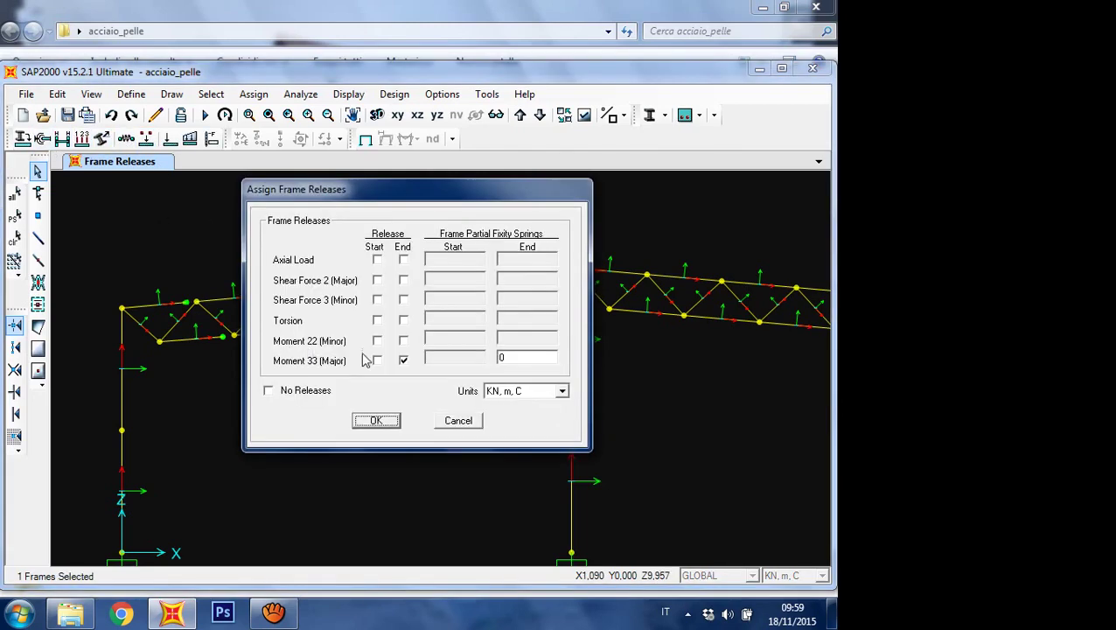
pyautogui.click(386, 423)
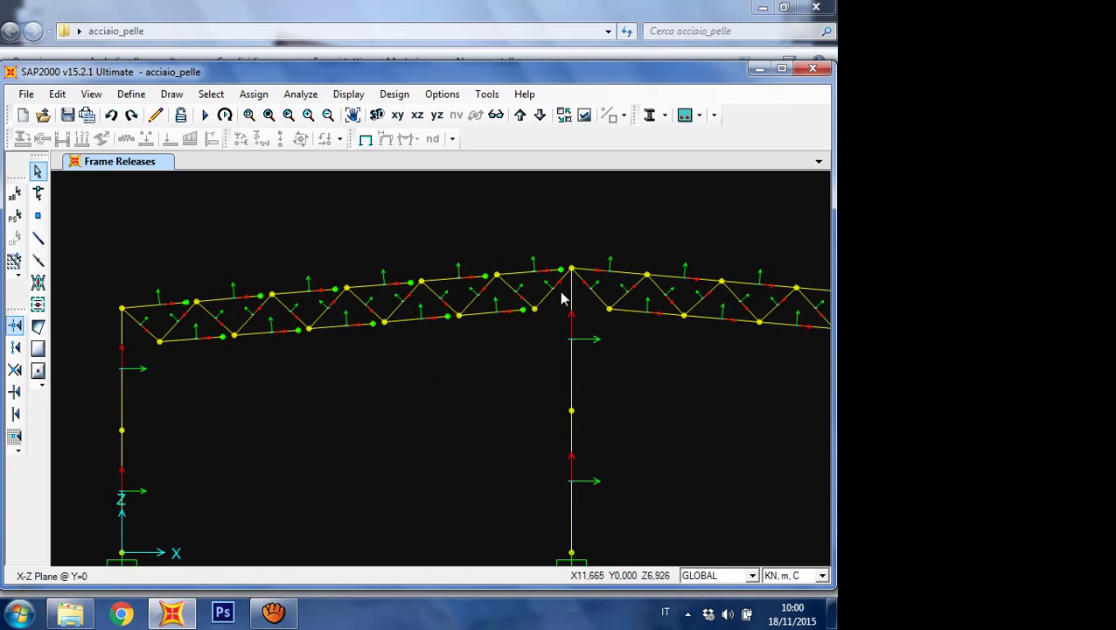
# Step: Release Moment 33 at start and end of all twelve diagonals of the left truss
pyautogui.moveTo(562, 292); pyautogui.dragTo(476, 304)
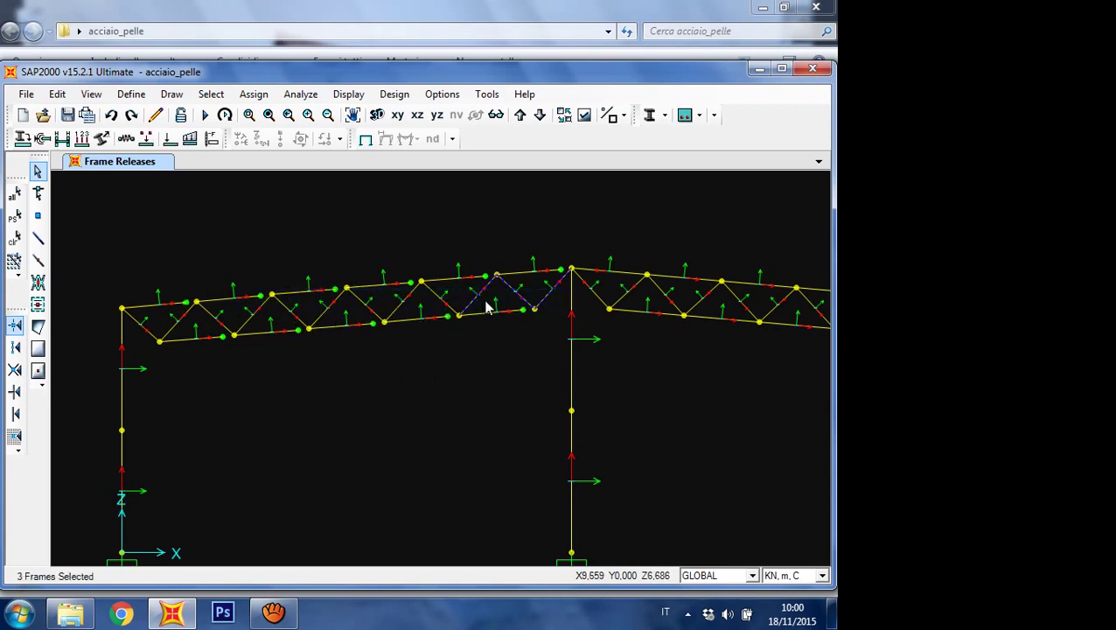
pyautogui.click(440, 302)
pyautogui.click(385, 306)
pyautogui.click(374, 312)
pyautogui.click(322, 310)
pyautogui.click(162, 320)
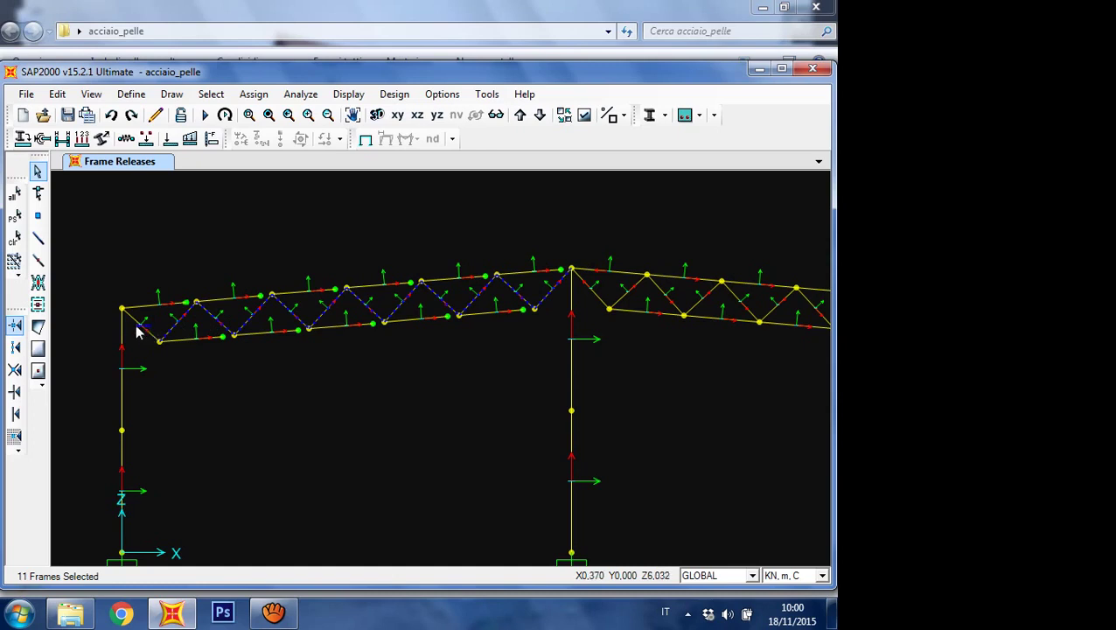
pyautogui.click(135, 323)
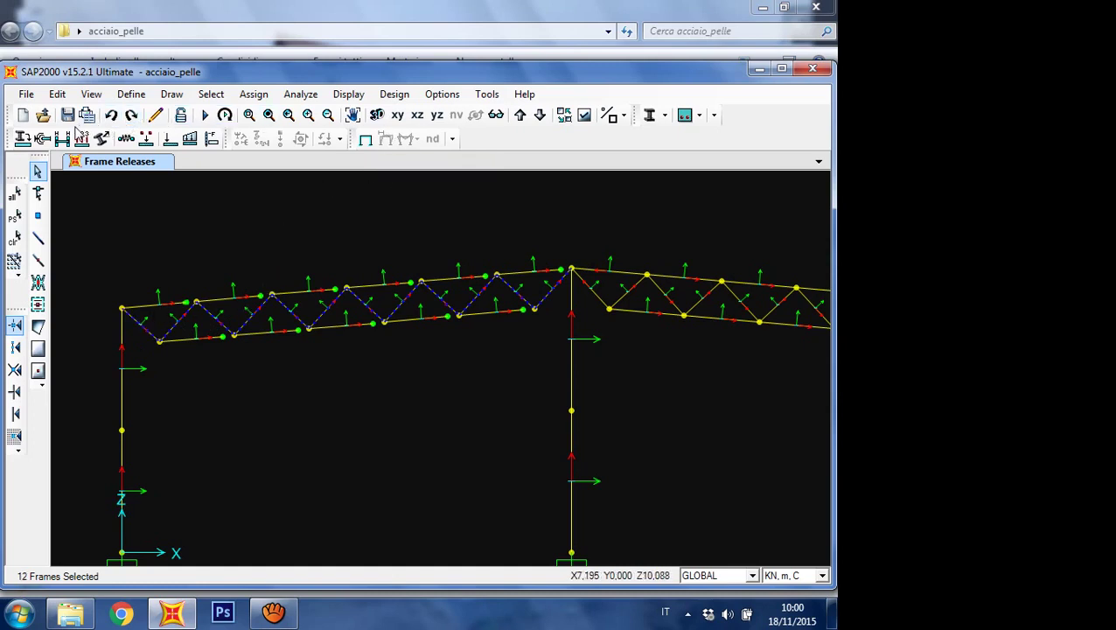
pyautogui.click(42, 138)
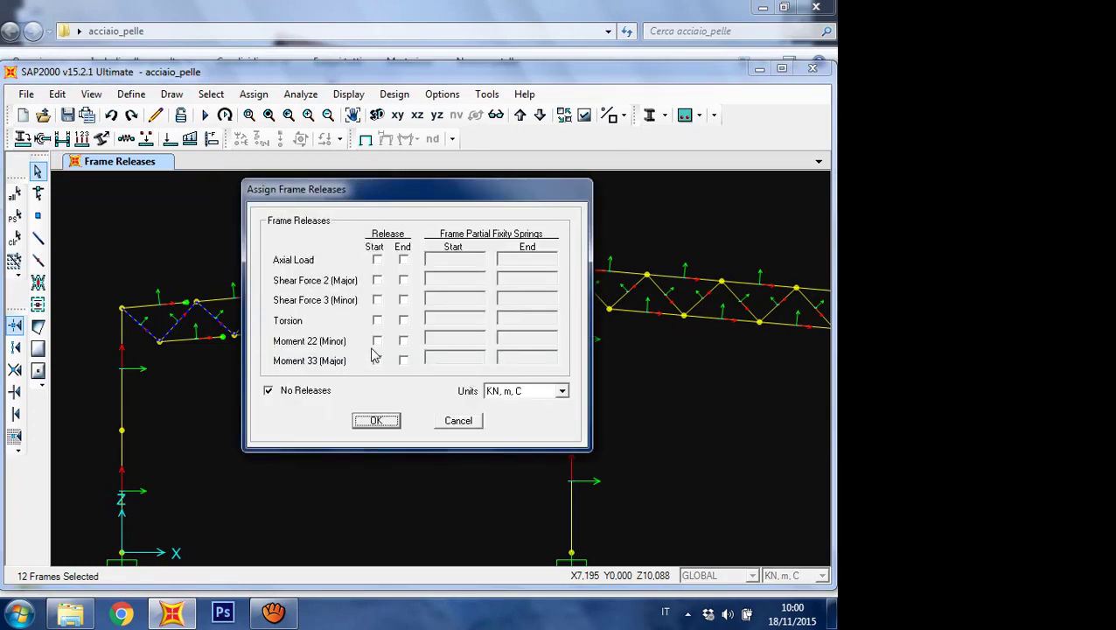
pyautogui.click(377, 360)
pyautogui.click(403, 359)
pyautogui.click(396, 421)
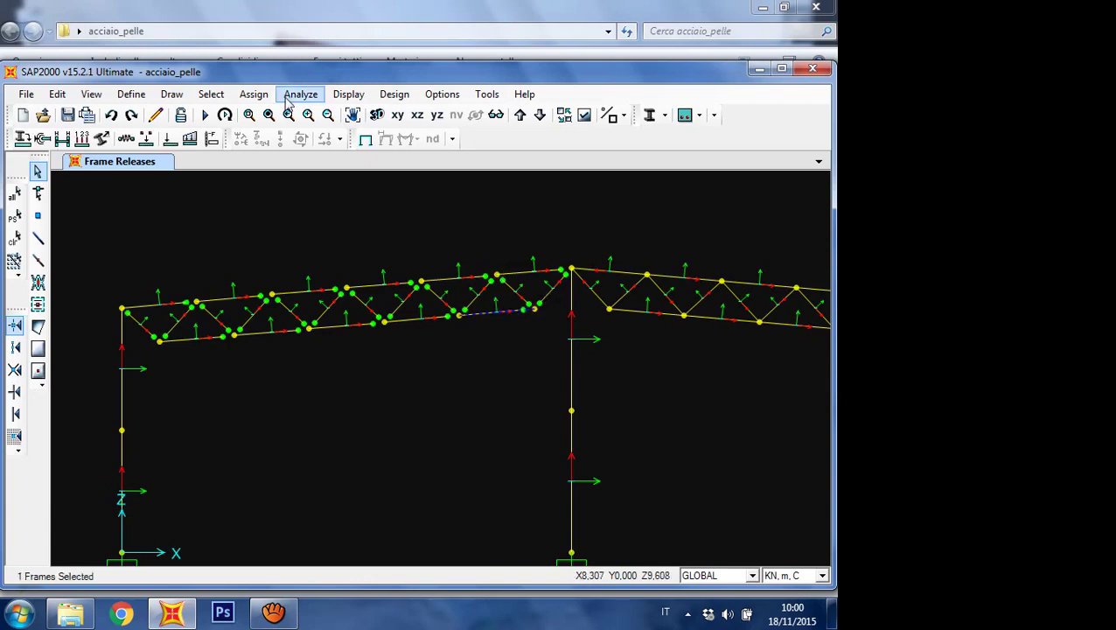
# Step: Remove the Moment 33 releases from the left truss's last bottom chord member, nearest the middle column
pyautogui.click(43, 138)
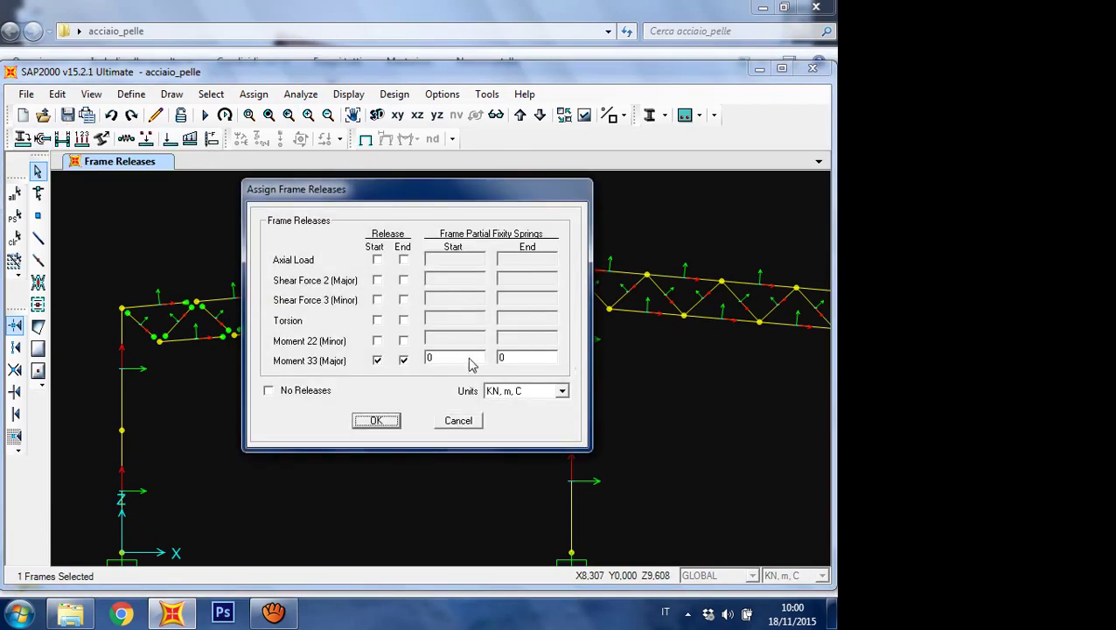
pyautogui.click(387, 364)
pyautogui.click(403, 359)
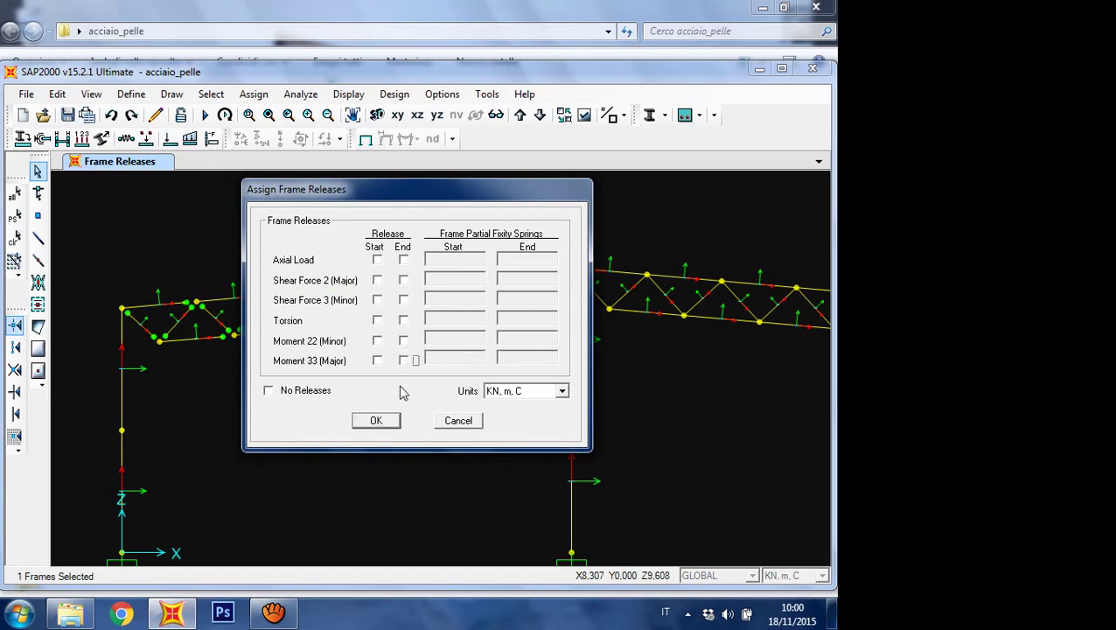
pyautogui.click(377, 419)
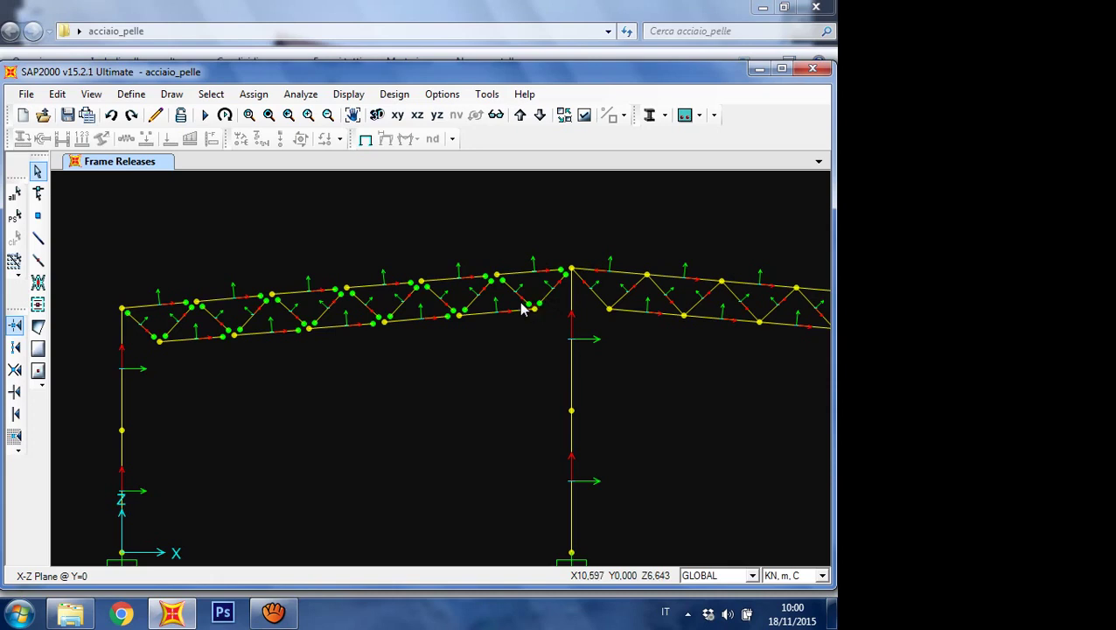
# Step: Release Moment 33 at start and end of the left truss's first top chord member, next to the outer column
pyautogui.click(146, 304)
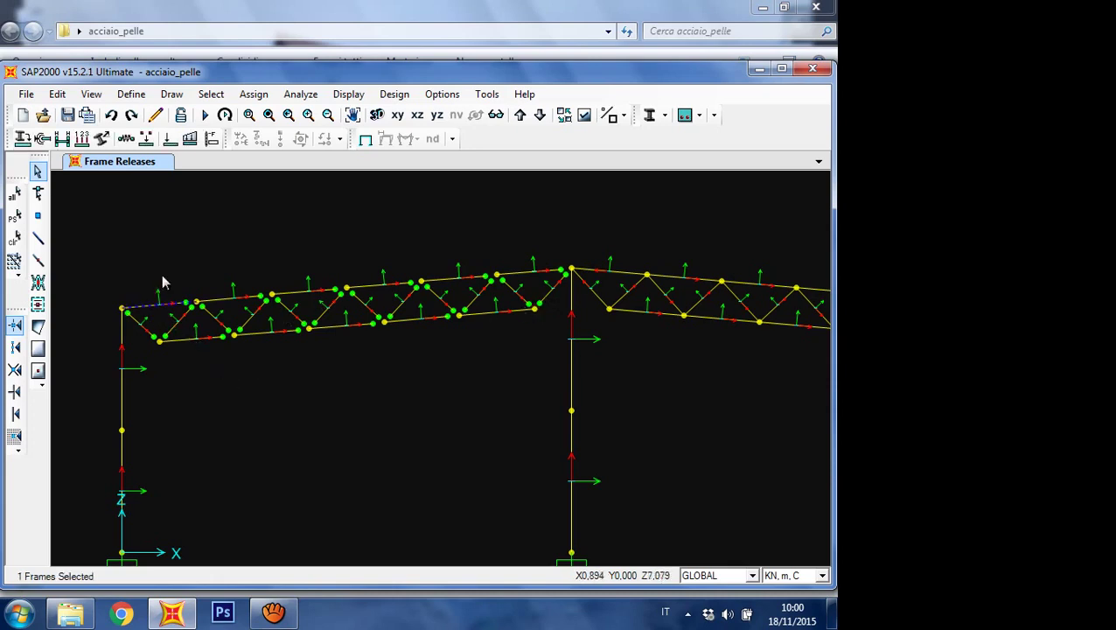
pyautogui.click(42, 139)
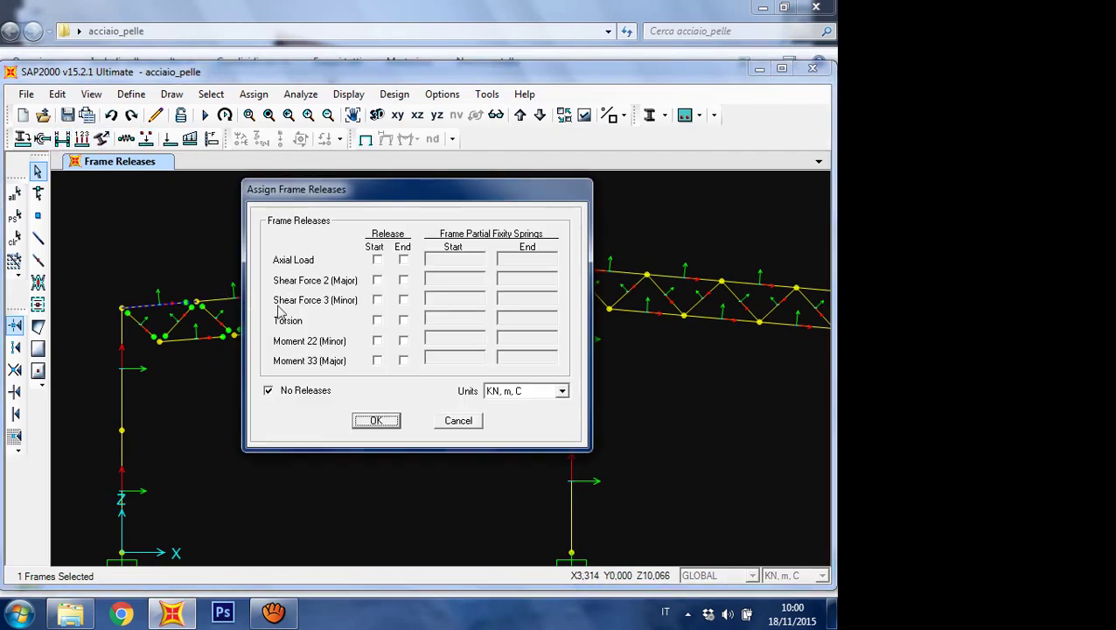
pyautogui.click(377, 360)
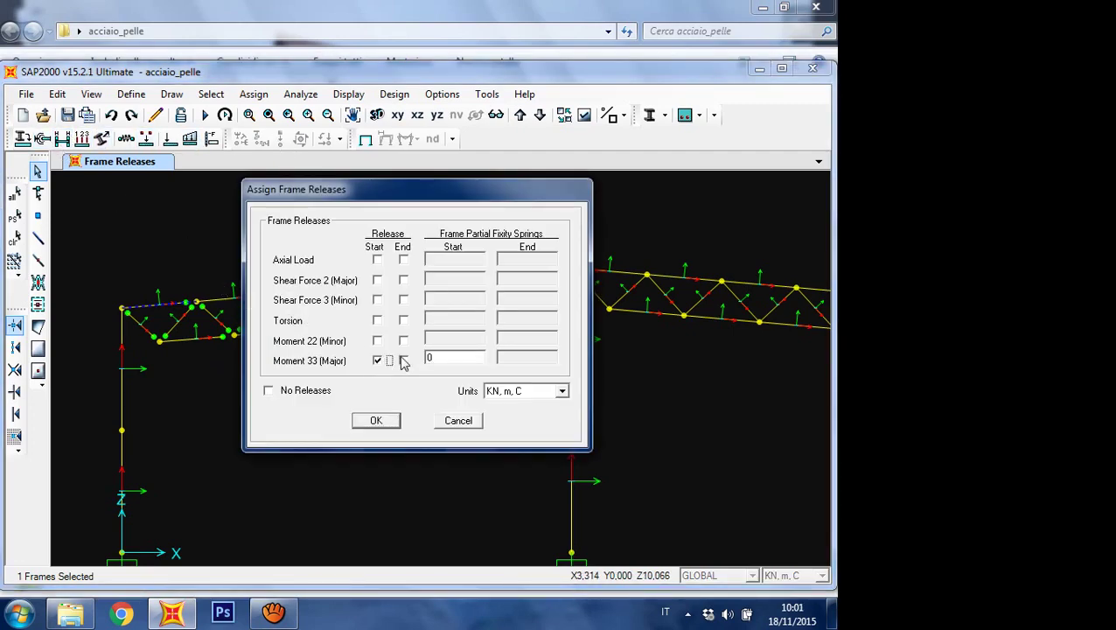
pyautogui.click(404, 361)
pyautogui.click(376, 420)
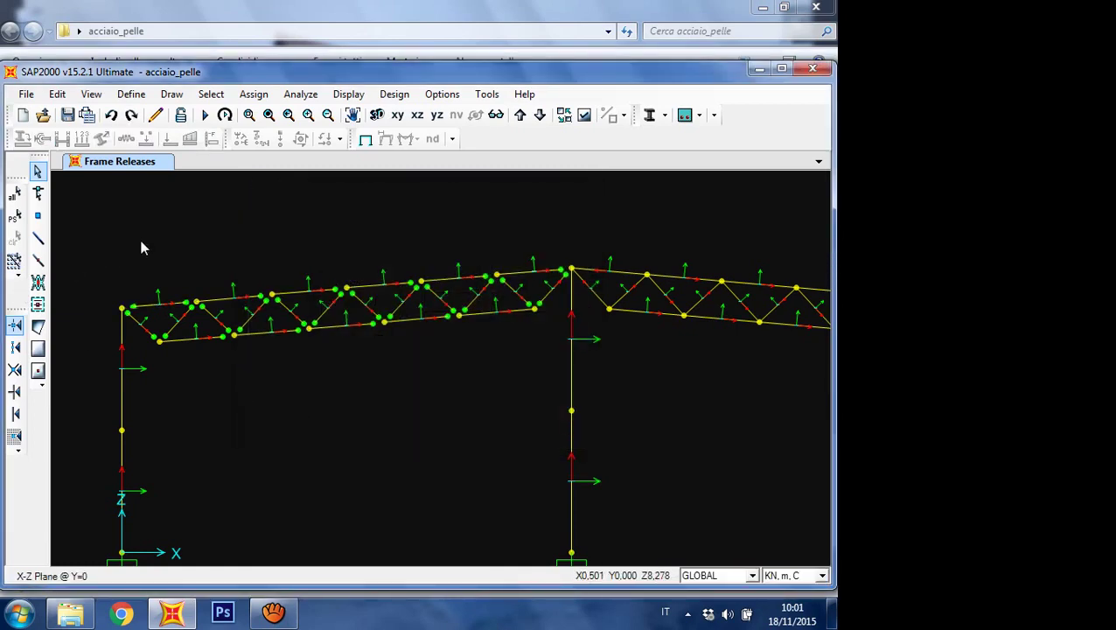
# Step: Release Moment 33 at start and end of all twelve diagonals of the right truss
pyautogui.scroll(-1, 142, 248)
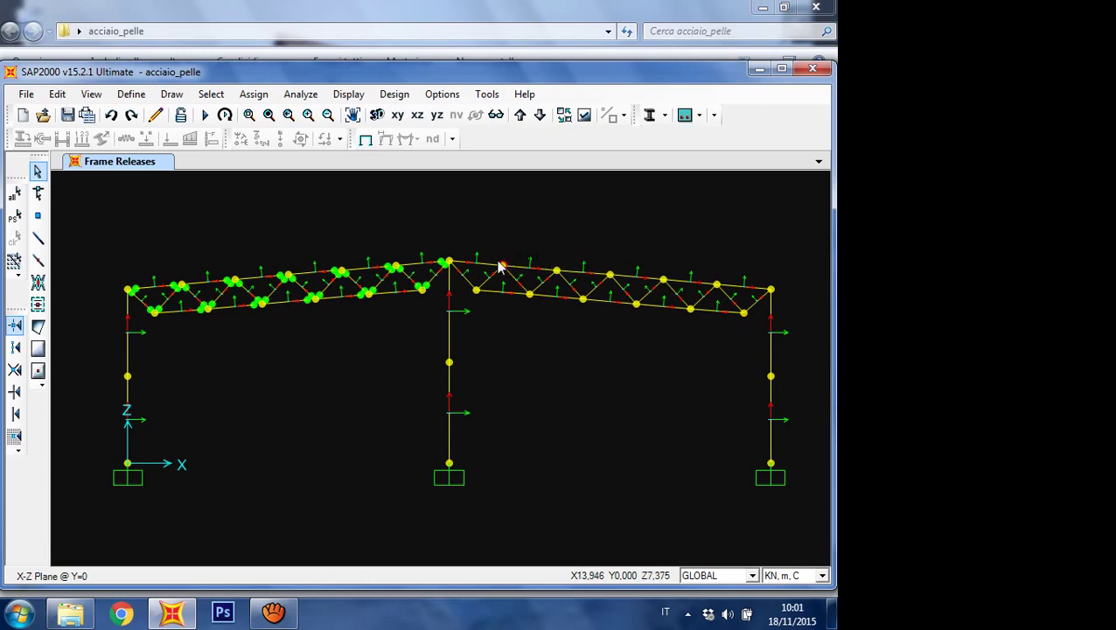
pyautogui.scroll(2, 500, 267)
pyautogui.click(449, 254)
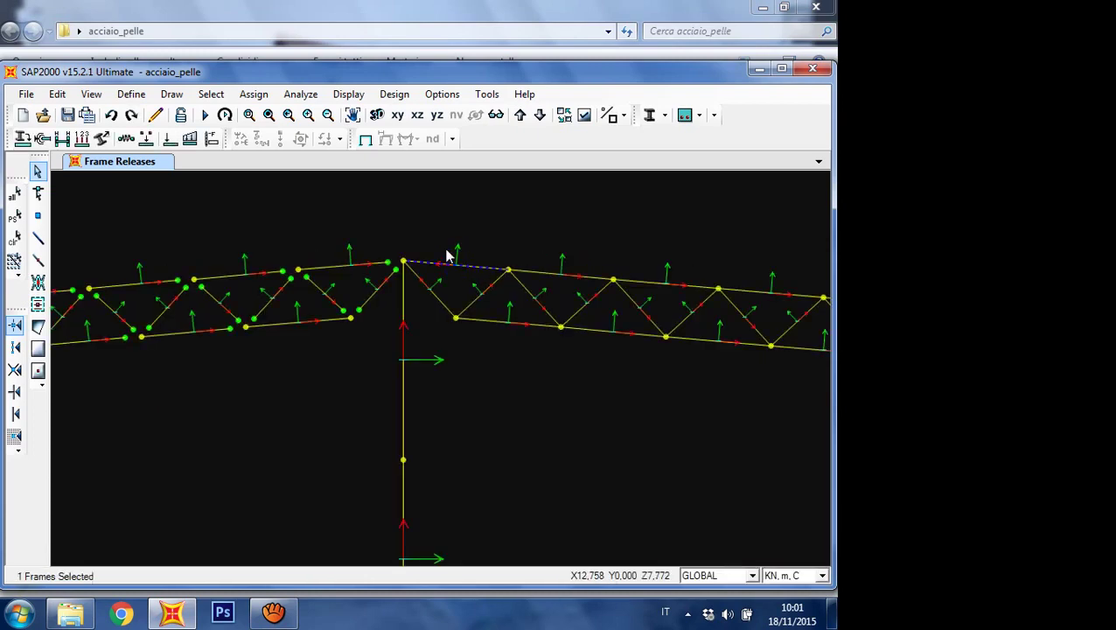
pyautogui.scroll(-2, 447, 251)
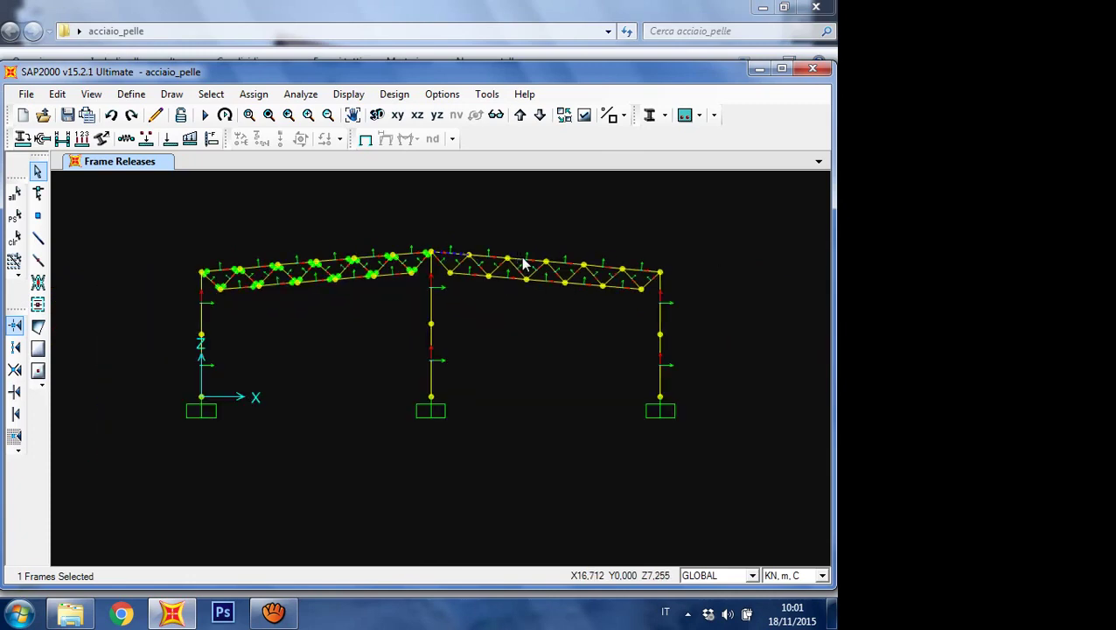
pyautogui.click(474, 258)
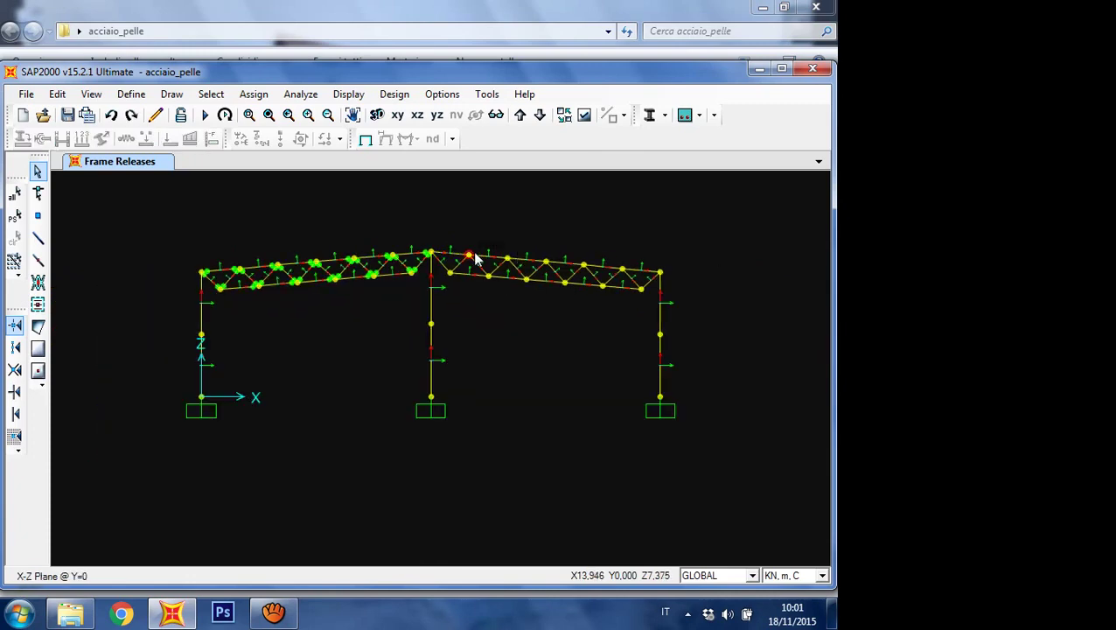
pyautogui.scroll(1, 568, 294)
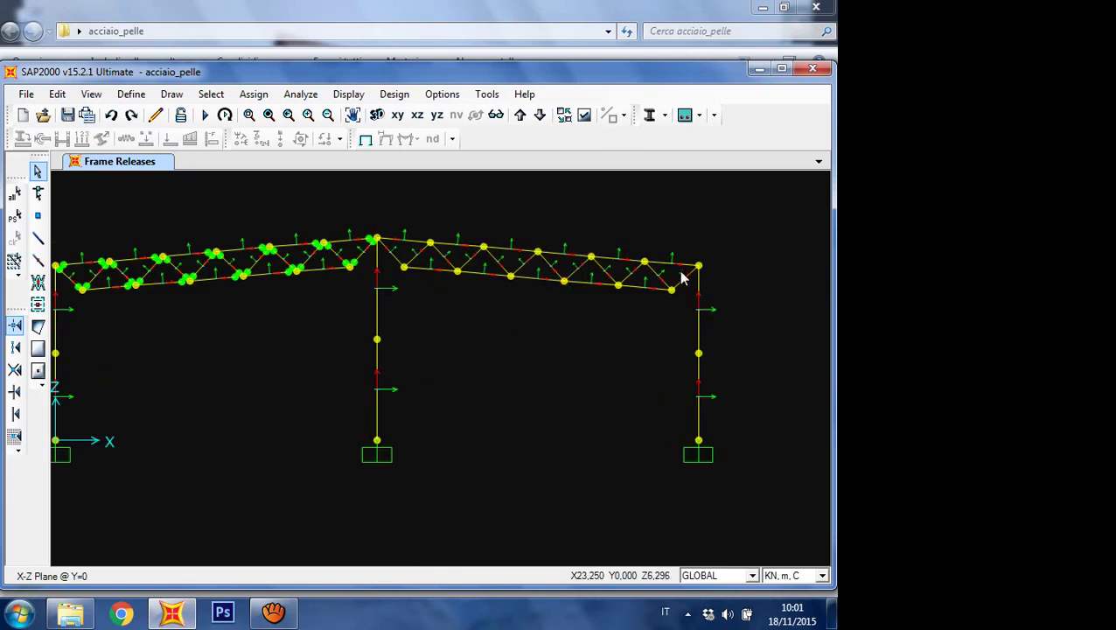
pyautogui.scroll(1, 683, 278)
pyautogui.moveTo(697, 283); pyautogui.dragTo(571, 276)
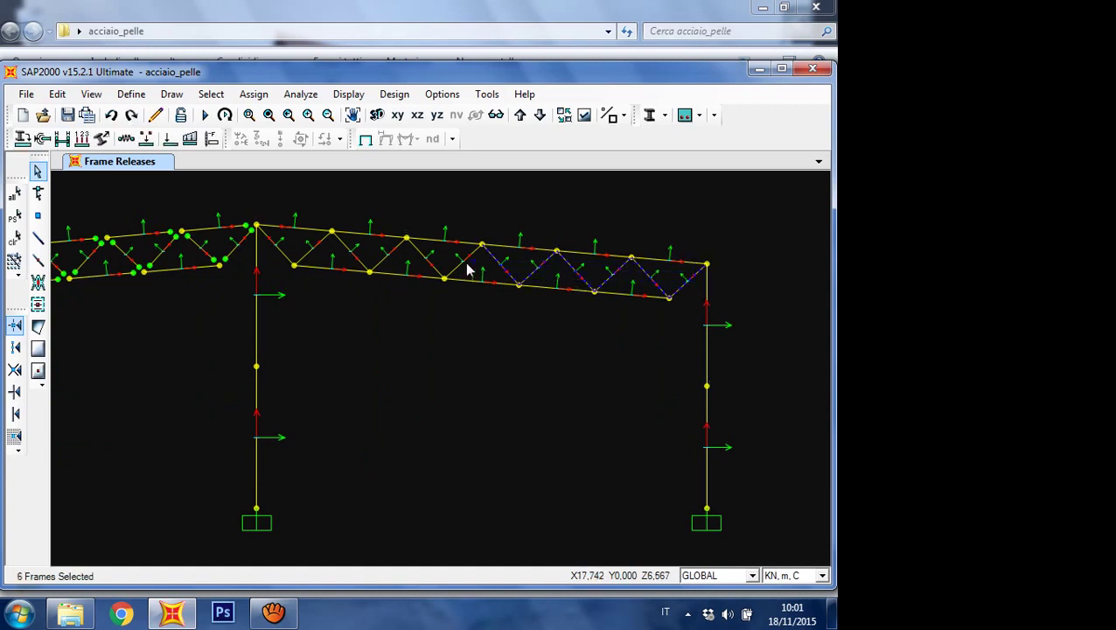
pyautogui.moveTo(468, 271)
pyautogui.mouseDown()
pyautogui.moveTo(398, 253)
pyautogui.moveTo(272, 252)
pyautogui.mouseUp()
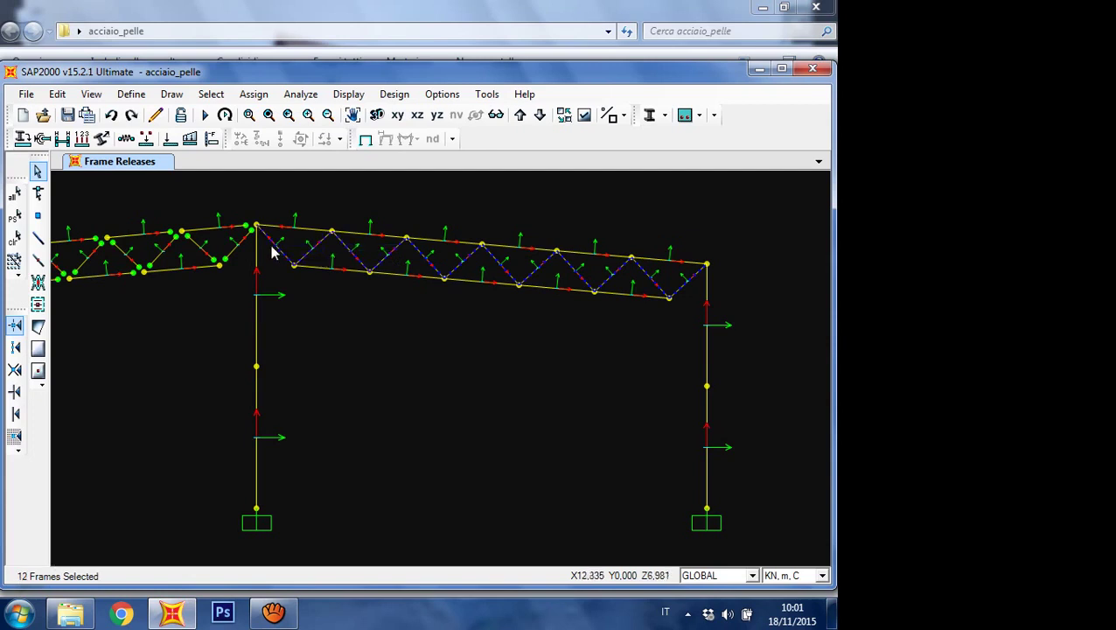
pyautogui.click(254, 93)
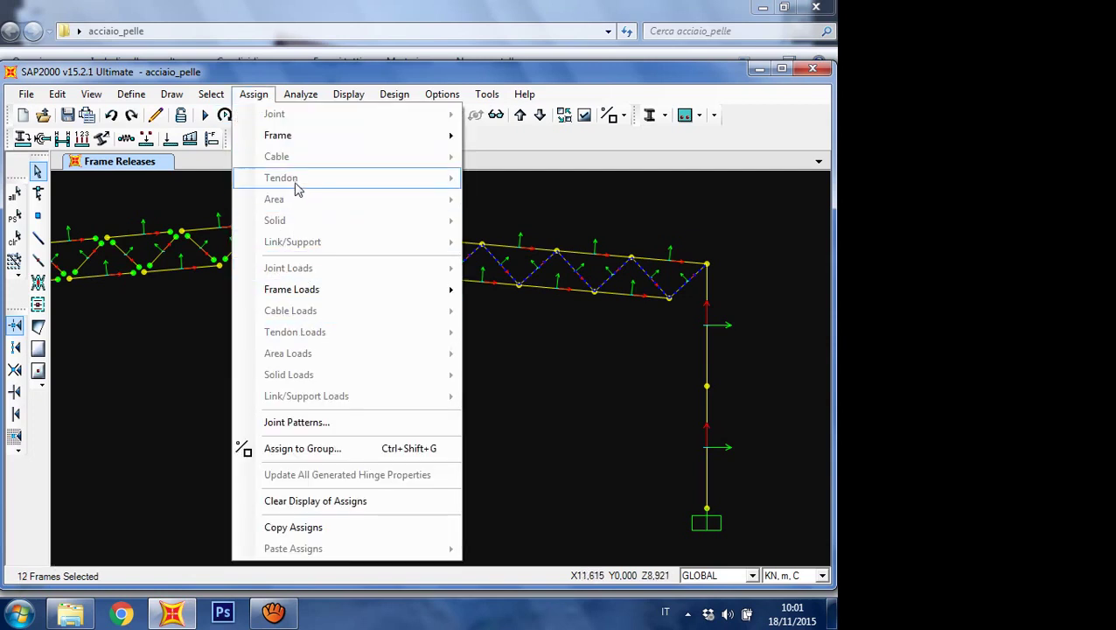
pyautogui.click(40, 140)
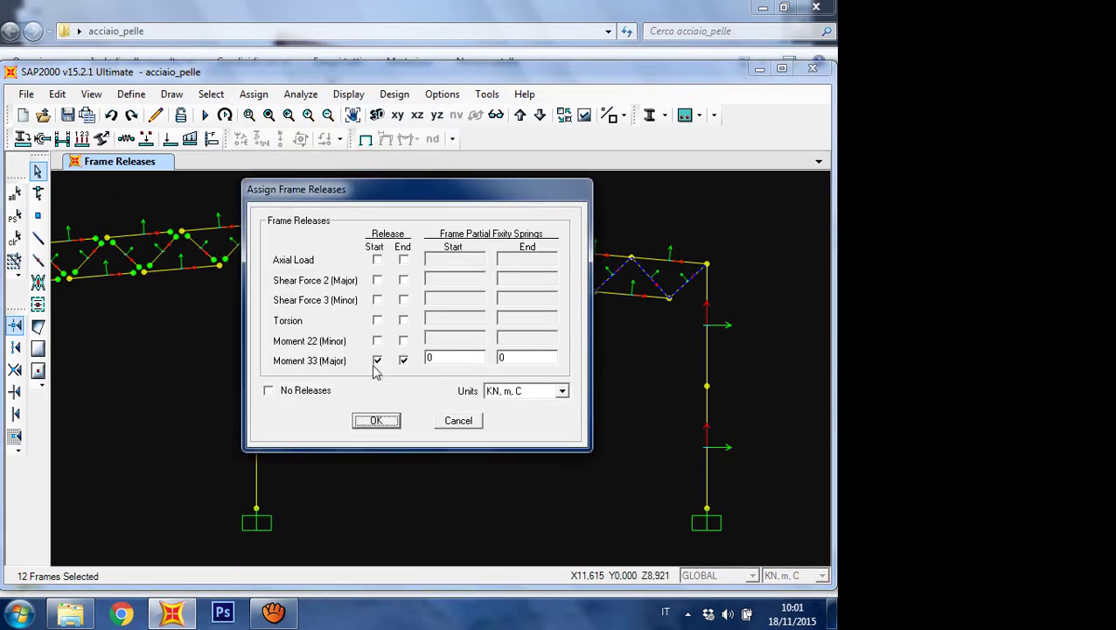
pyautogui.click(379, 421)
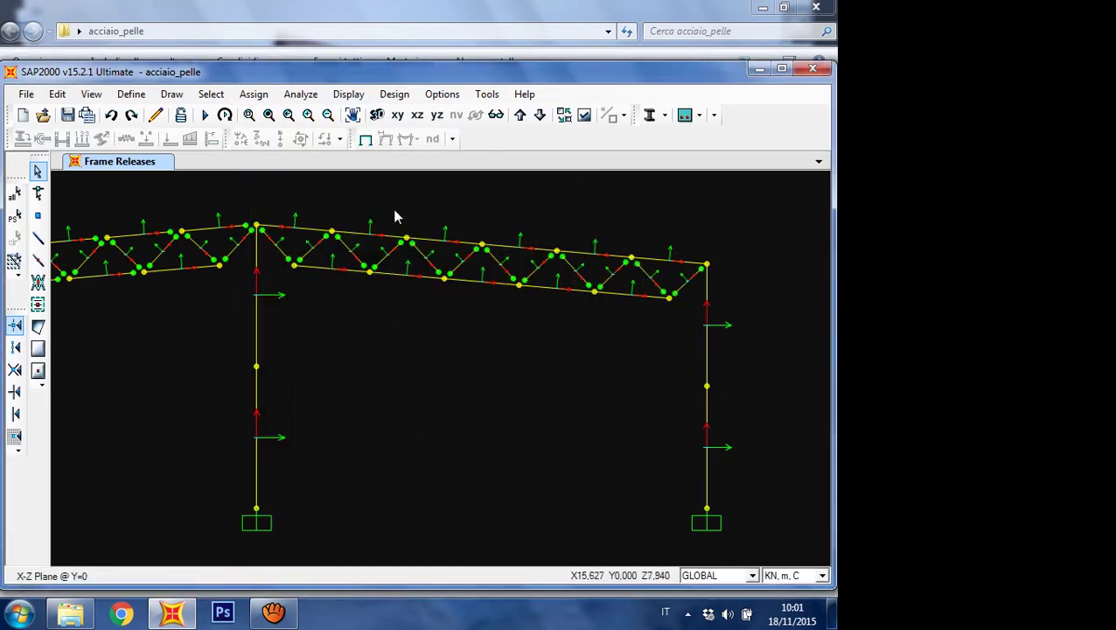
# Step: Release Moment 33 at start and end of the right truss's last top chord member, next to the outer column
pyautogui.scroll(1, 394, 216)
pyautogui.scroll(-1, 362, 230)
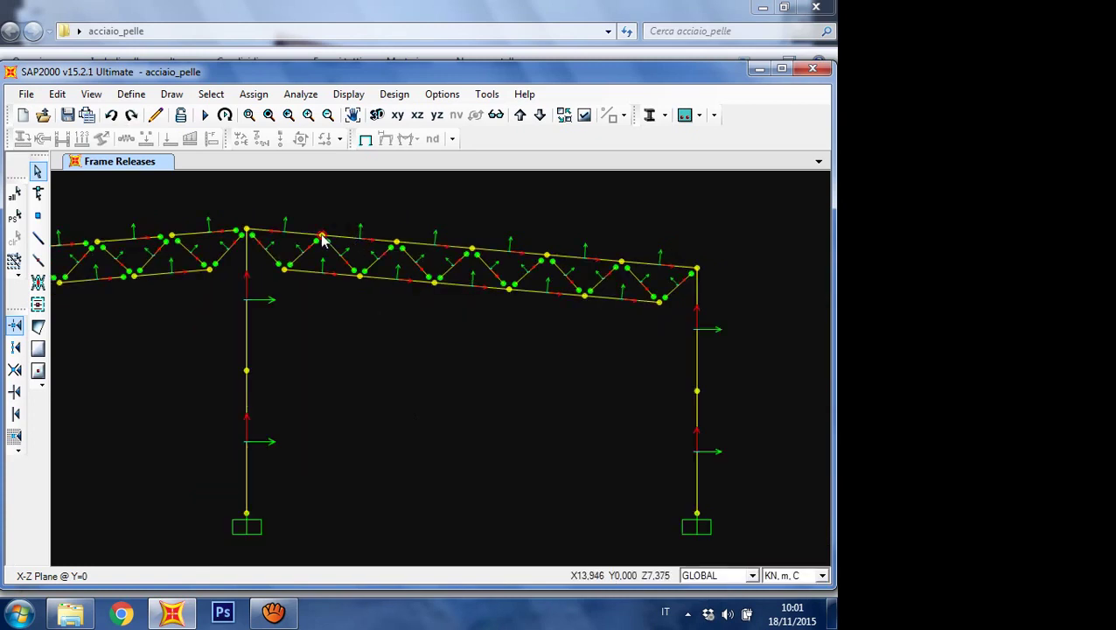
pyautogui.click(645, 263)
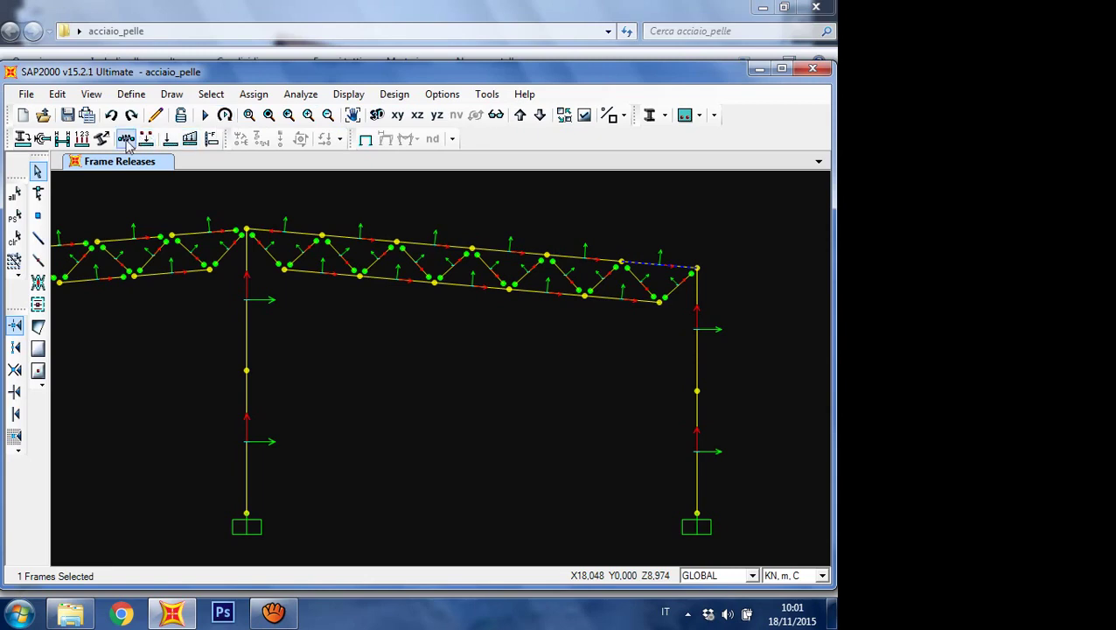
pyautogui.click(45, 138)
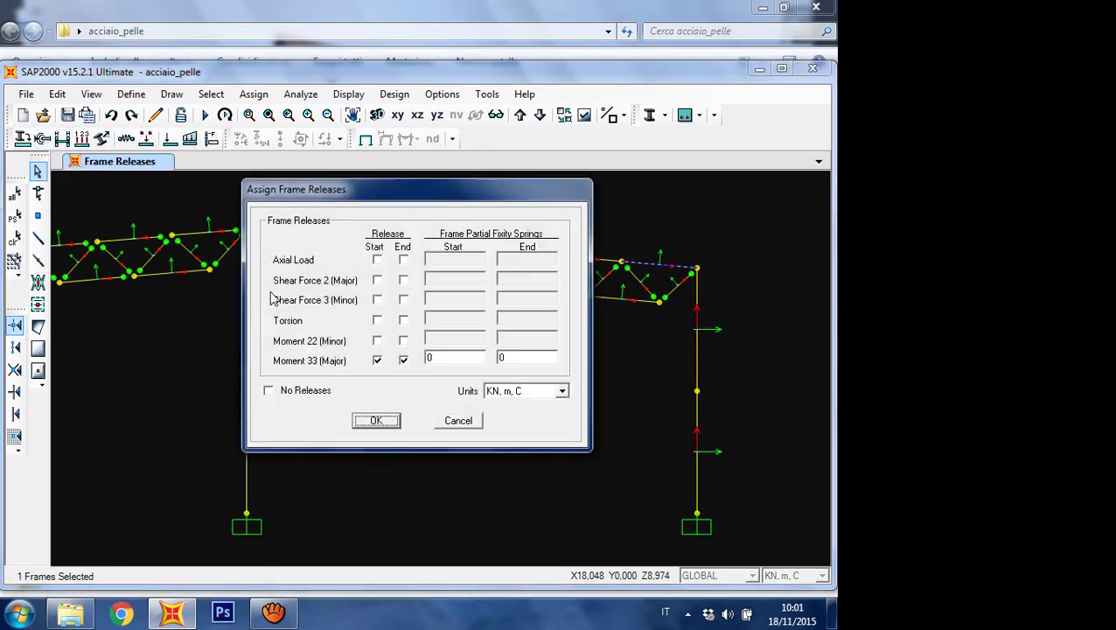
pyautogui.click(377, 420)
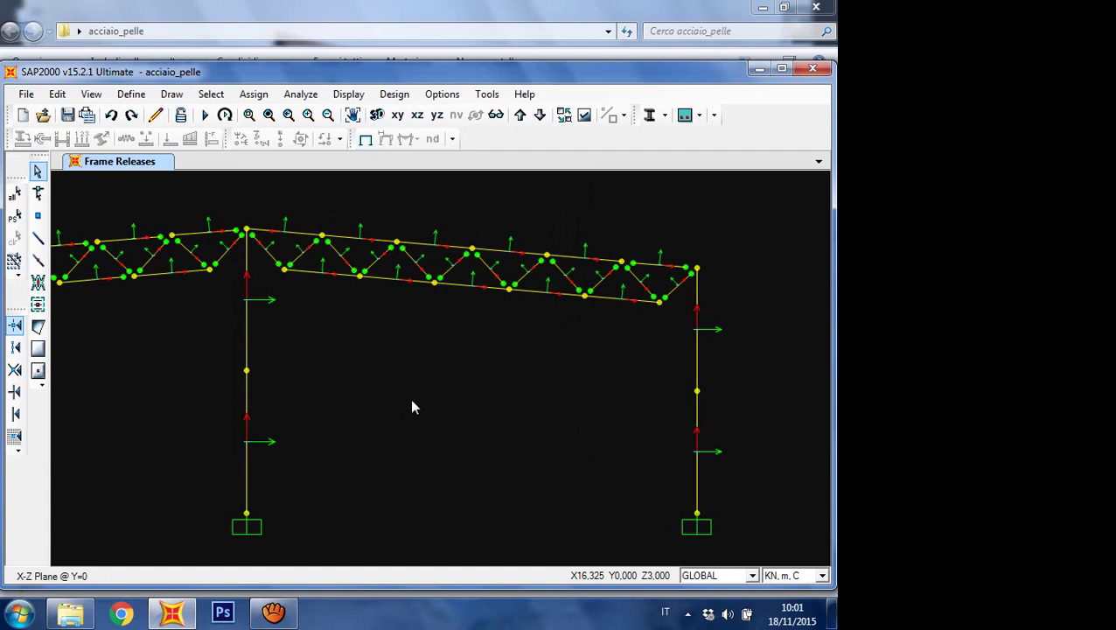
# Step: Release Moment 33 at the end only of all five bottom chord members of the right truss
pyautogui.click(612, 294)
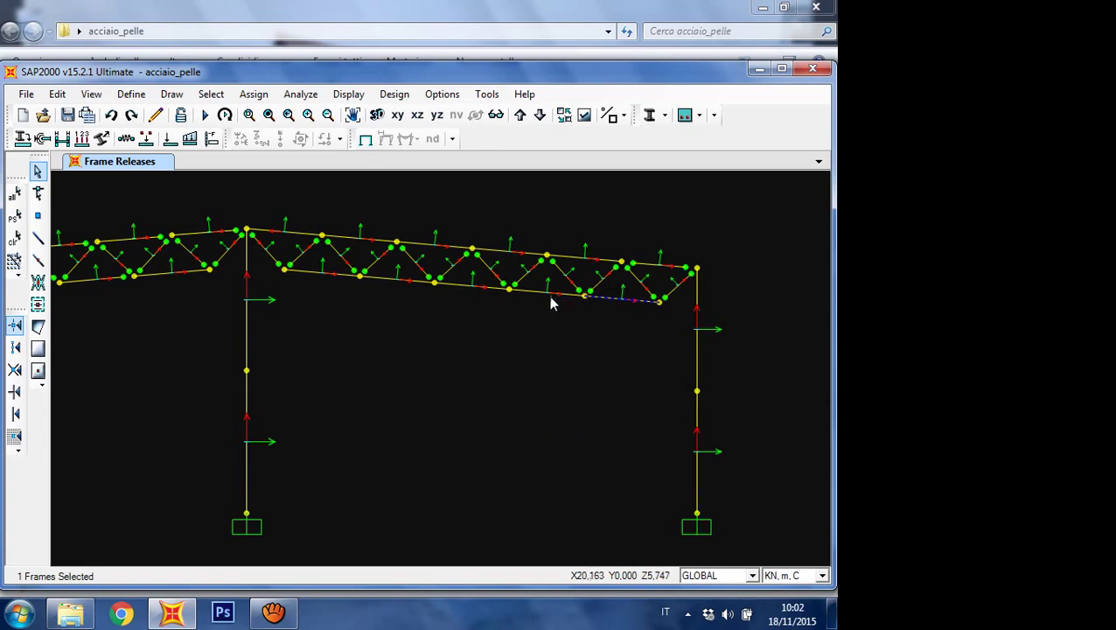
pyautogui.click(452, 283)
pyautogui.click(382, 279)
pyautogui.click(303, 271)
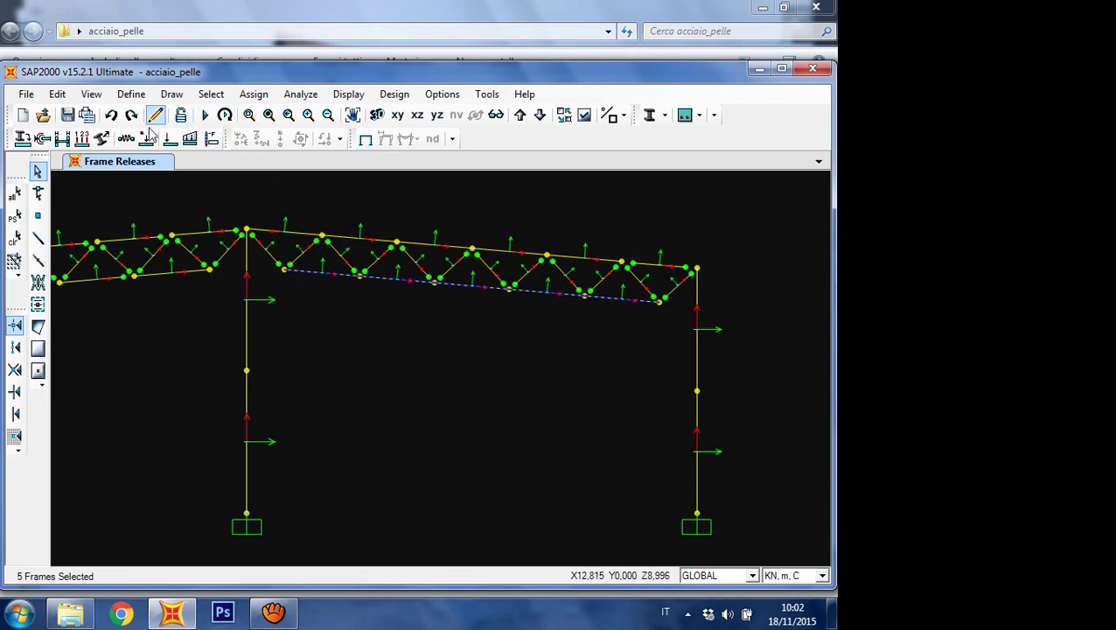
pyautogui.click(42, 140)
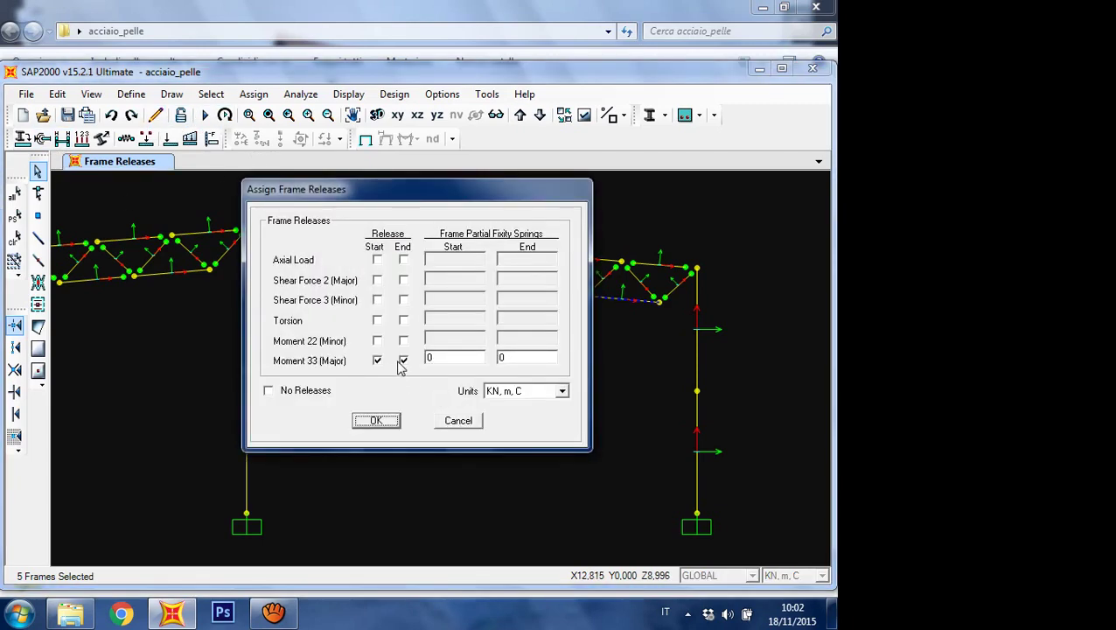
pyautogui.click(377, 360)
pyautogui.click(386, 421)
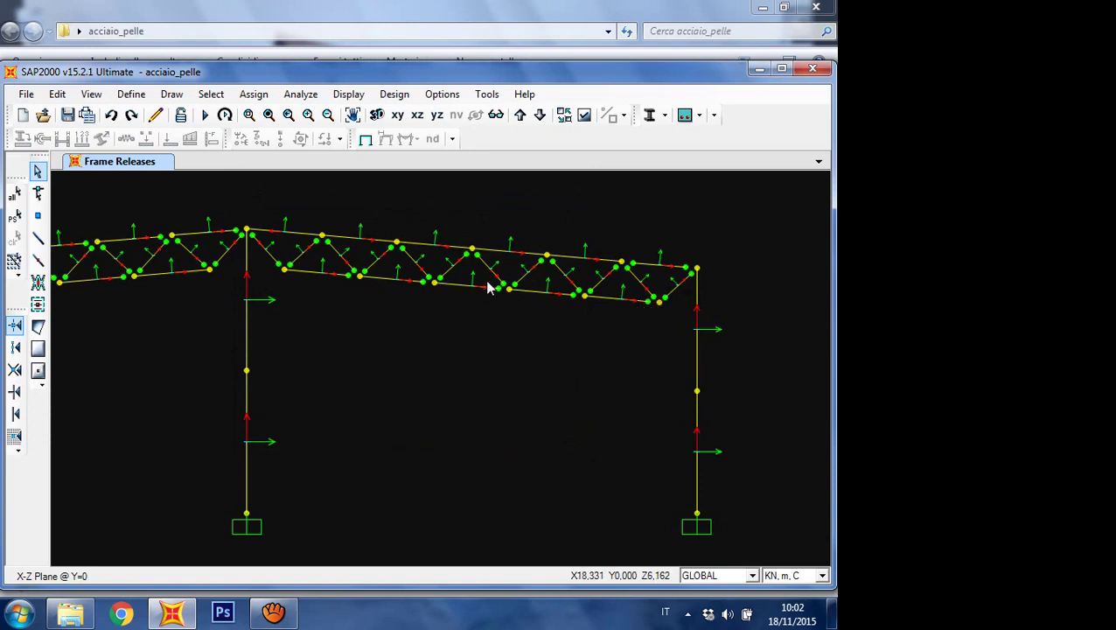
# Step: Remove the Moment 33 releases from the right truss's last bottom chord member, nearest the outer column
pyautogui.click(618, 304)
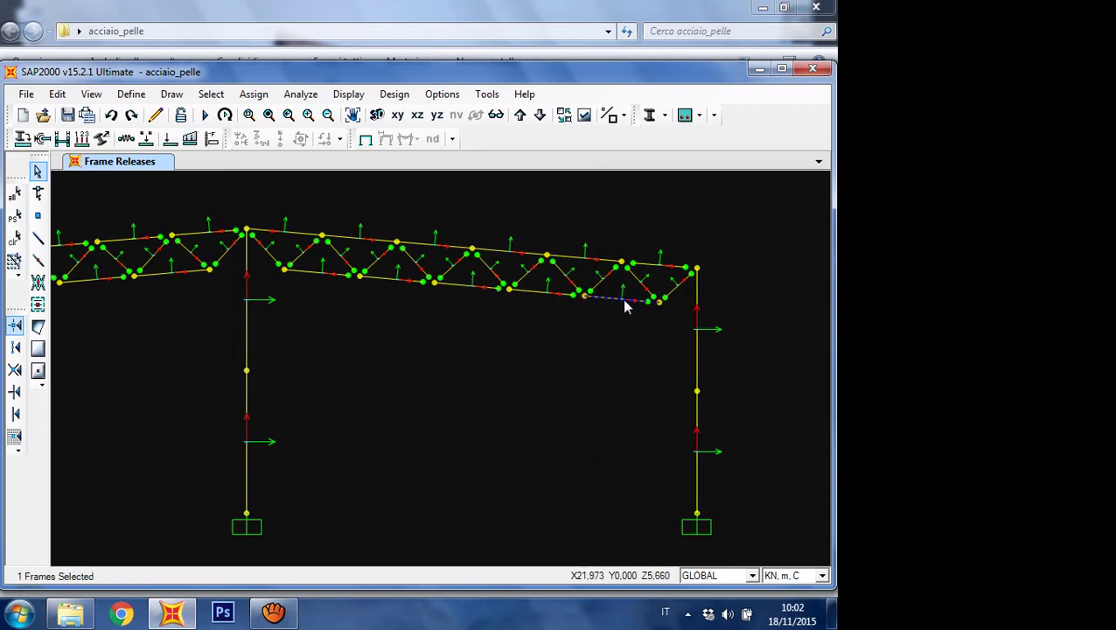
pyautogui.click(43, 138)
pyautogui.click(403, 359)
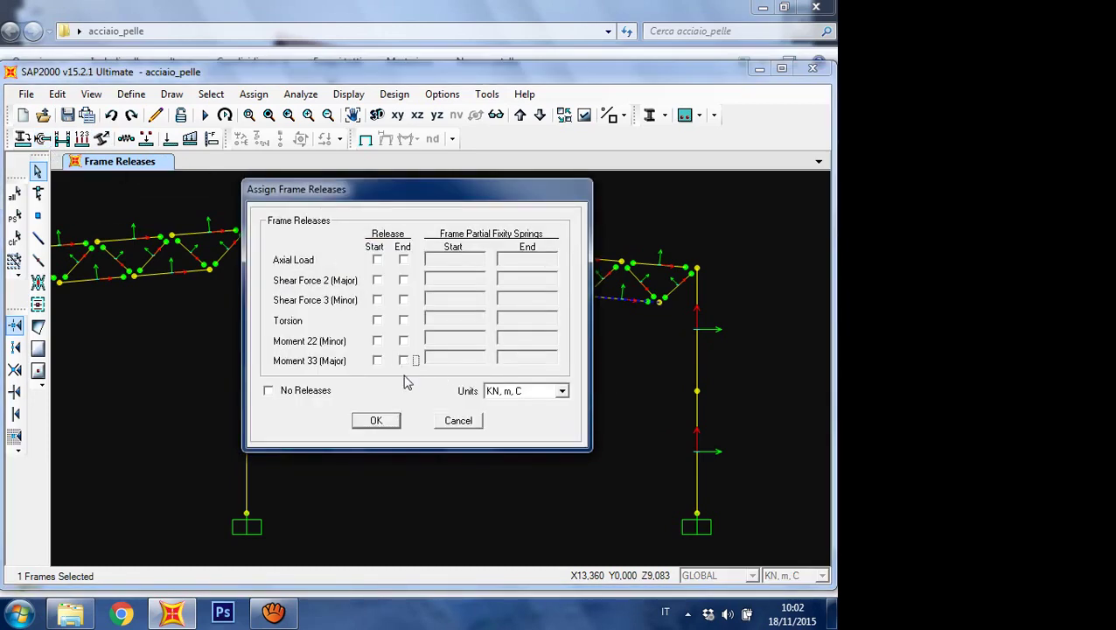
pyautogui.click(377, 420)
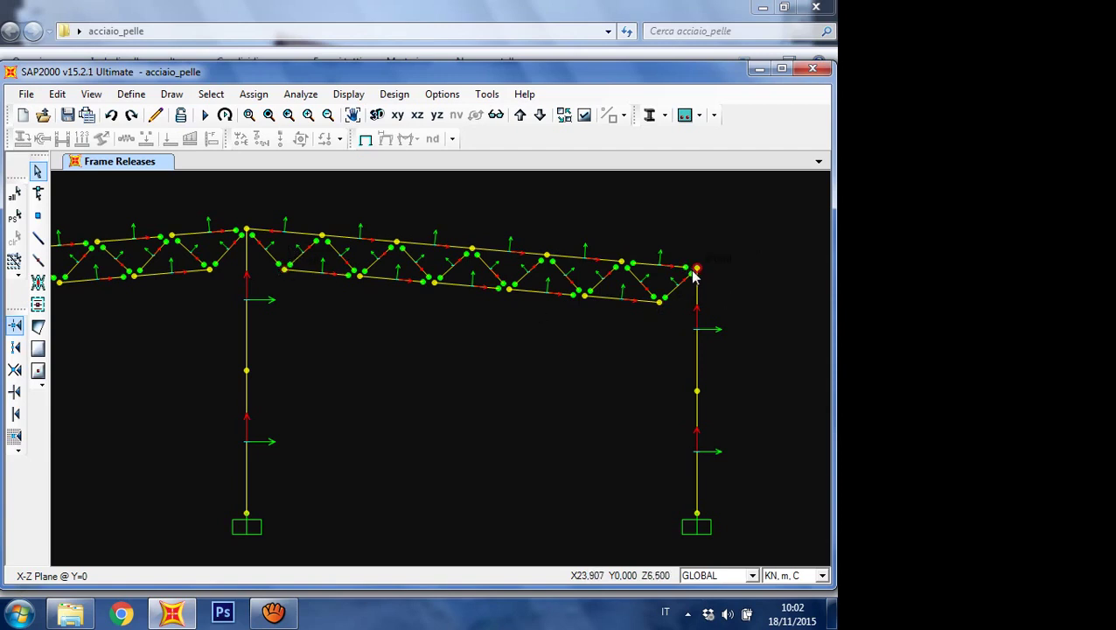
# Step: Release Moment 33 at the start only of the right truss's four intermediate top chord members
pyautogui.scroll(-2, 640, 286)
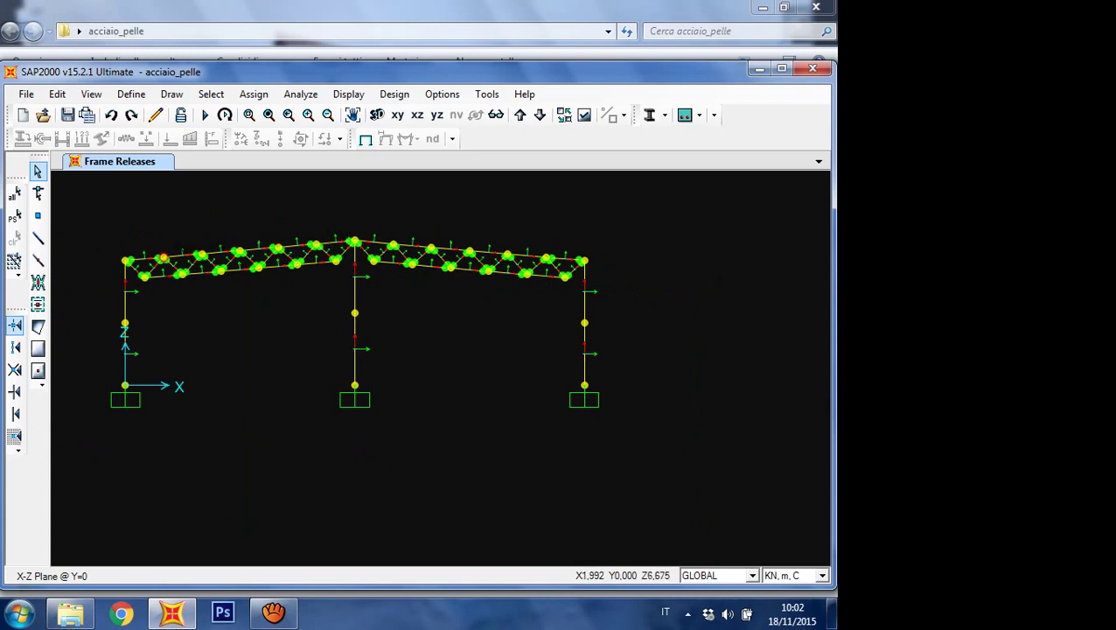
pyautogui.scroll(2, 107, 249)
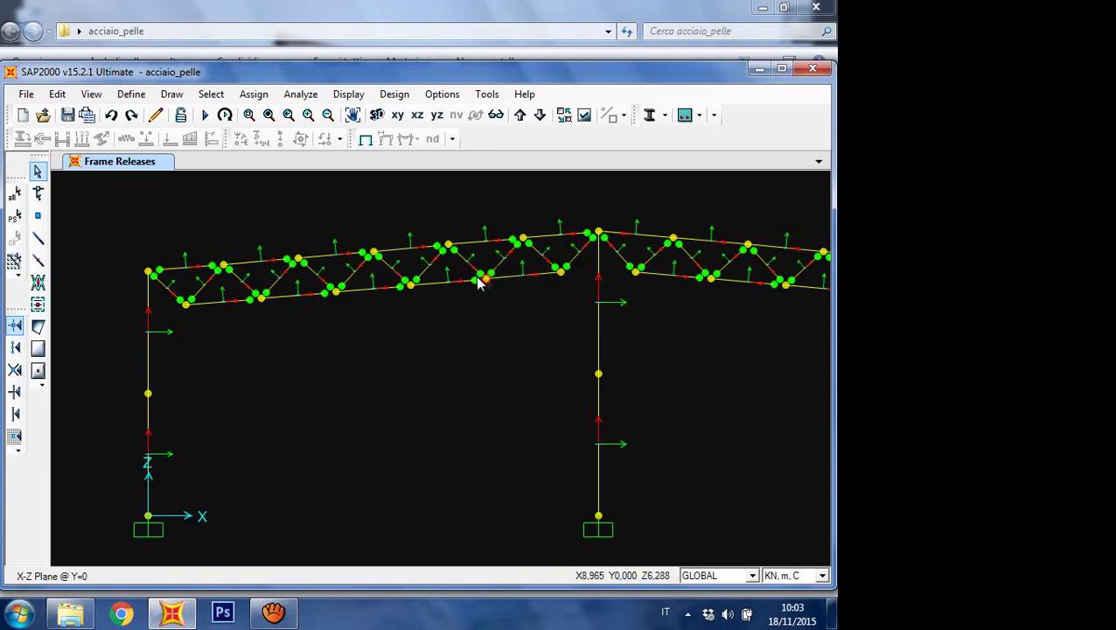
pyautogui.scroll(-1, 83, 217)
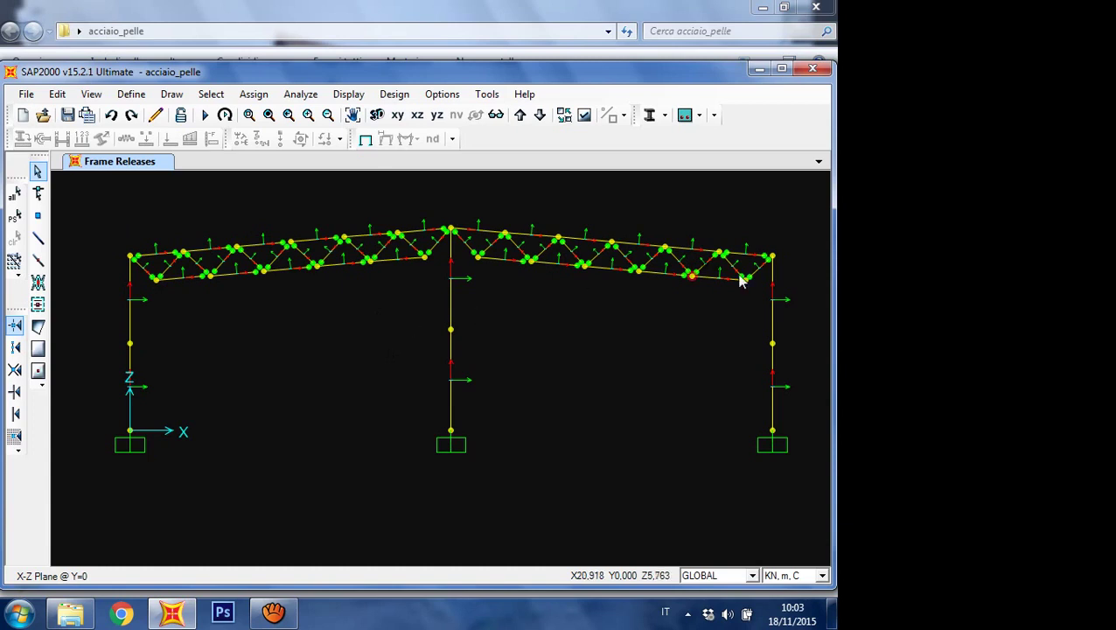
pyautogui.scroll(2, 807, 279)
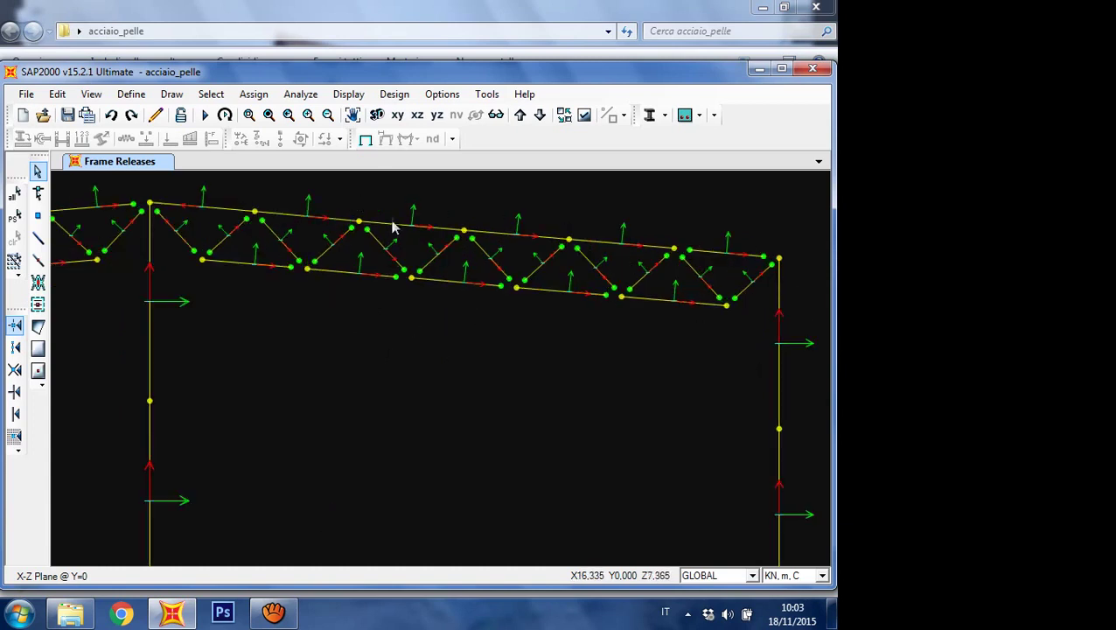
pyautogui.scroll(-1, 418, 272)
pyautogui.scroll(1, 349, 226)
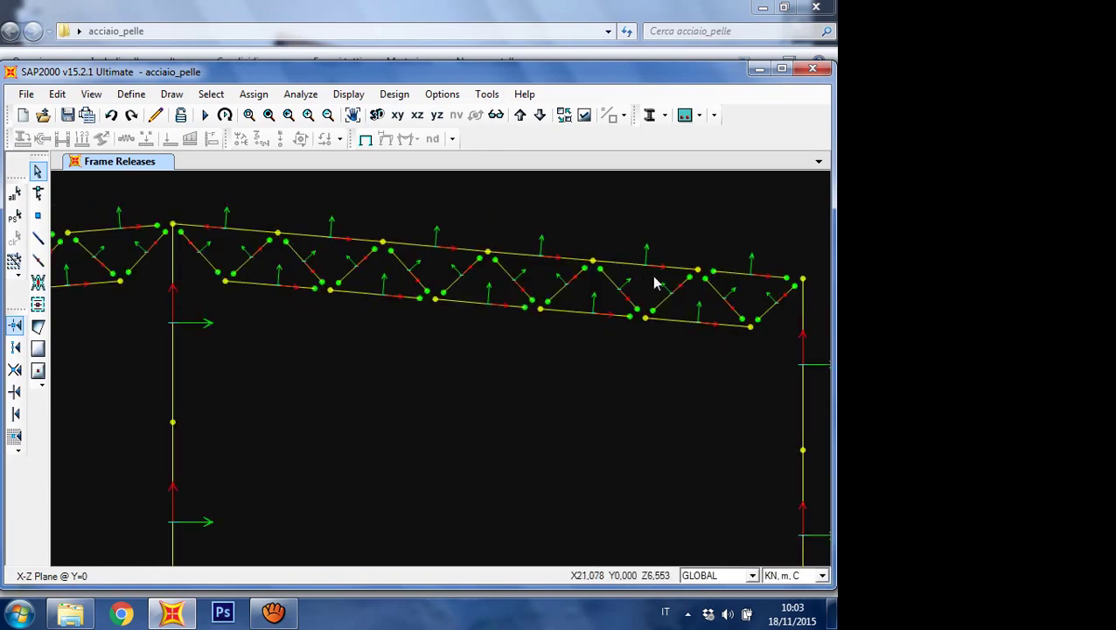
pyautogui.click(617, 256)
pyautogui.click(525, 254)
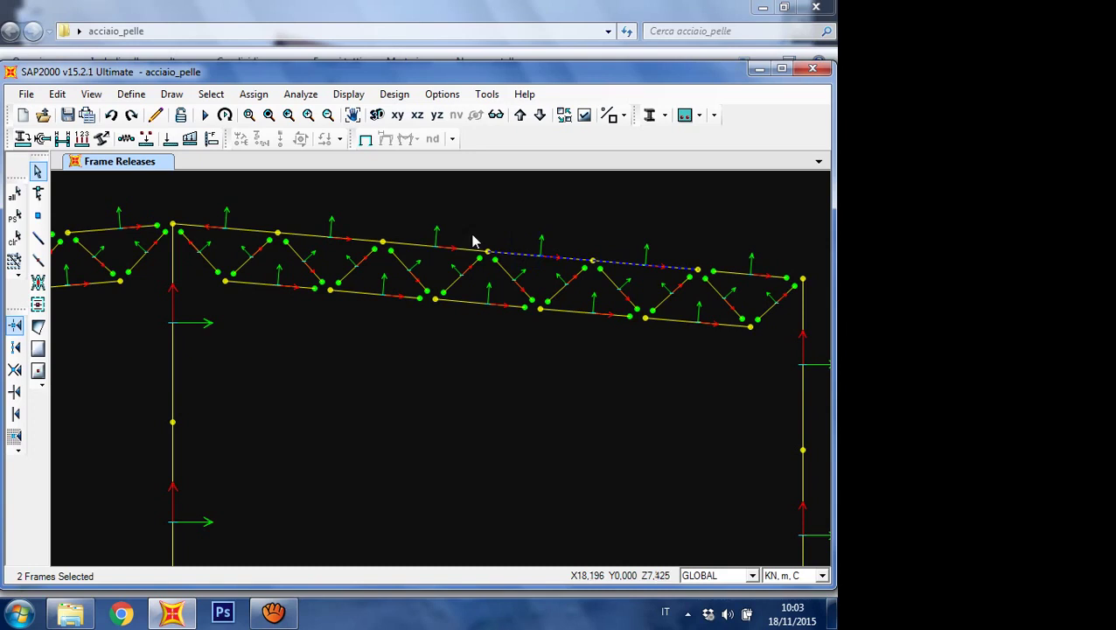
pyautogui.click(420, 244)
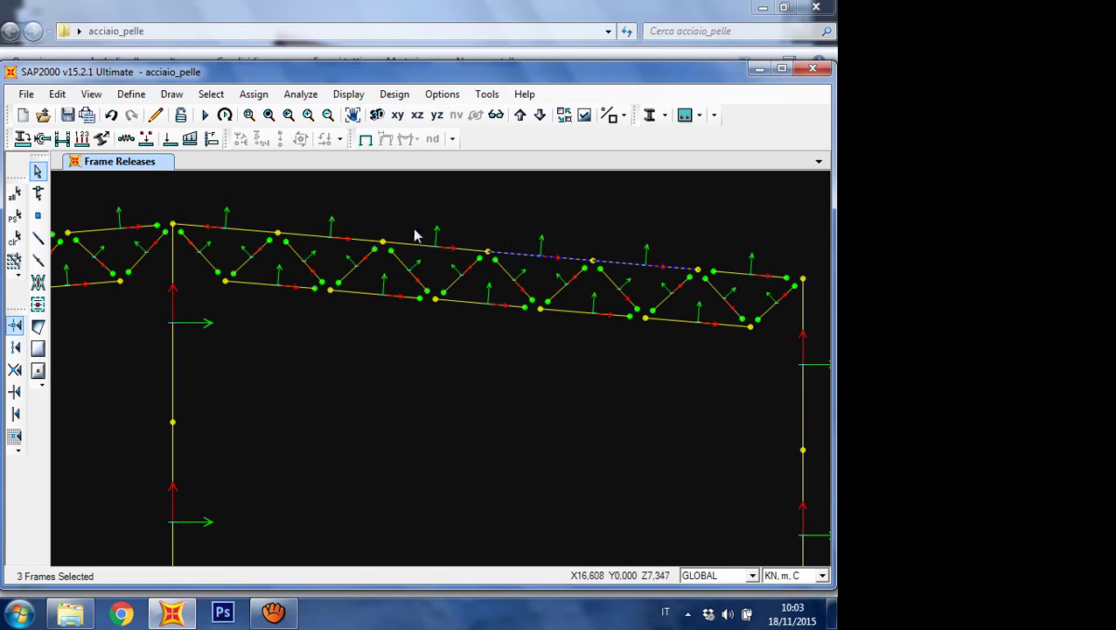
pyautogui.click(317, 235)
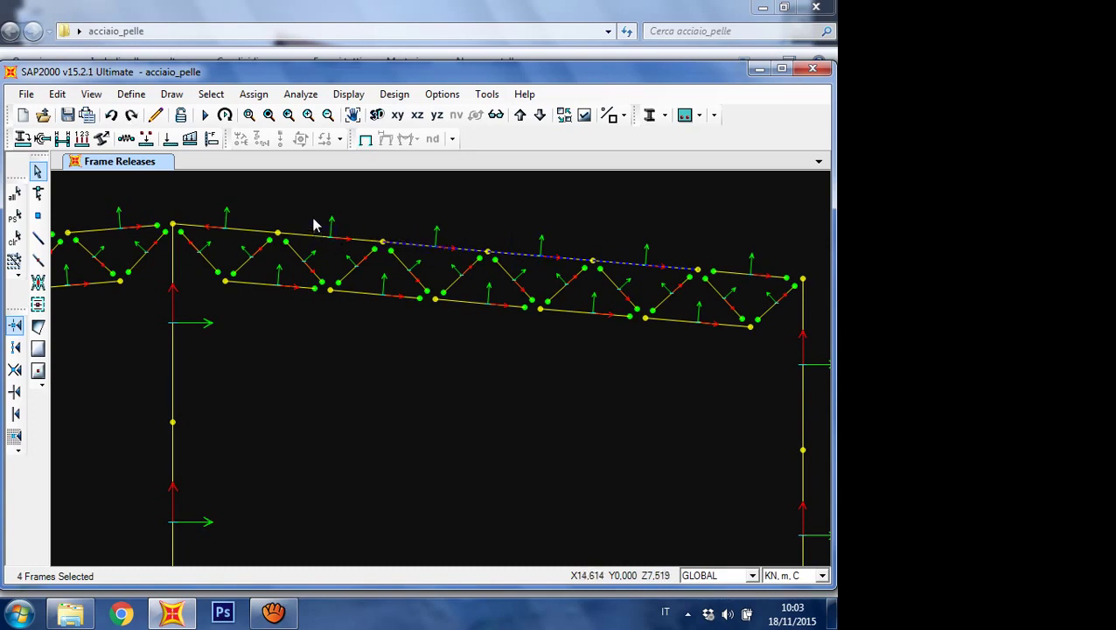
pyautogui.click(44, 139)
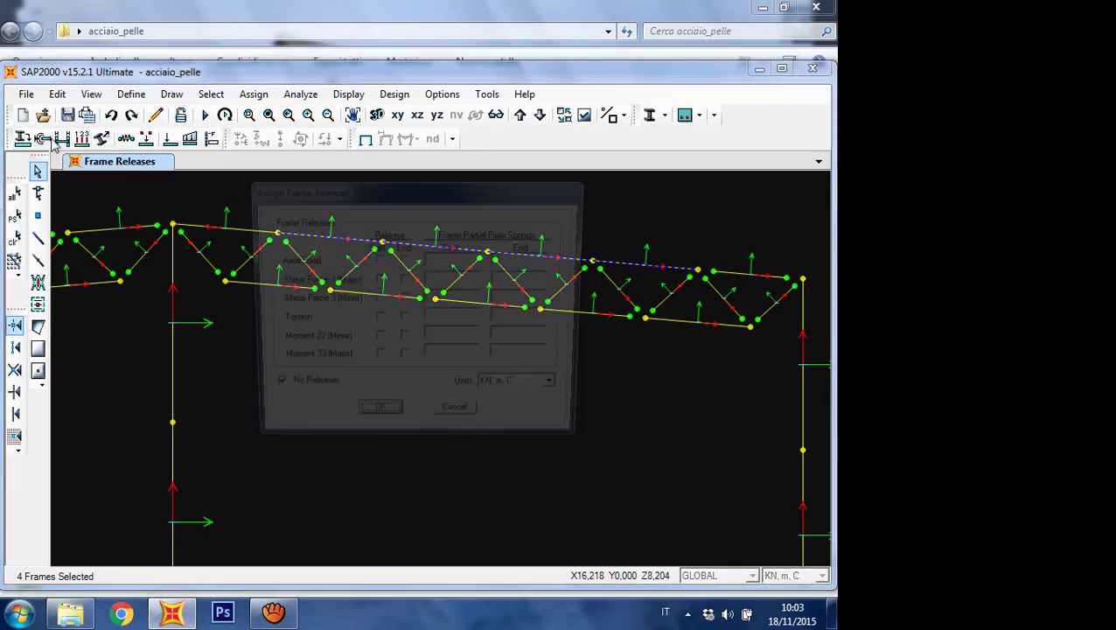
pyautogui.click(377, 361)
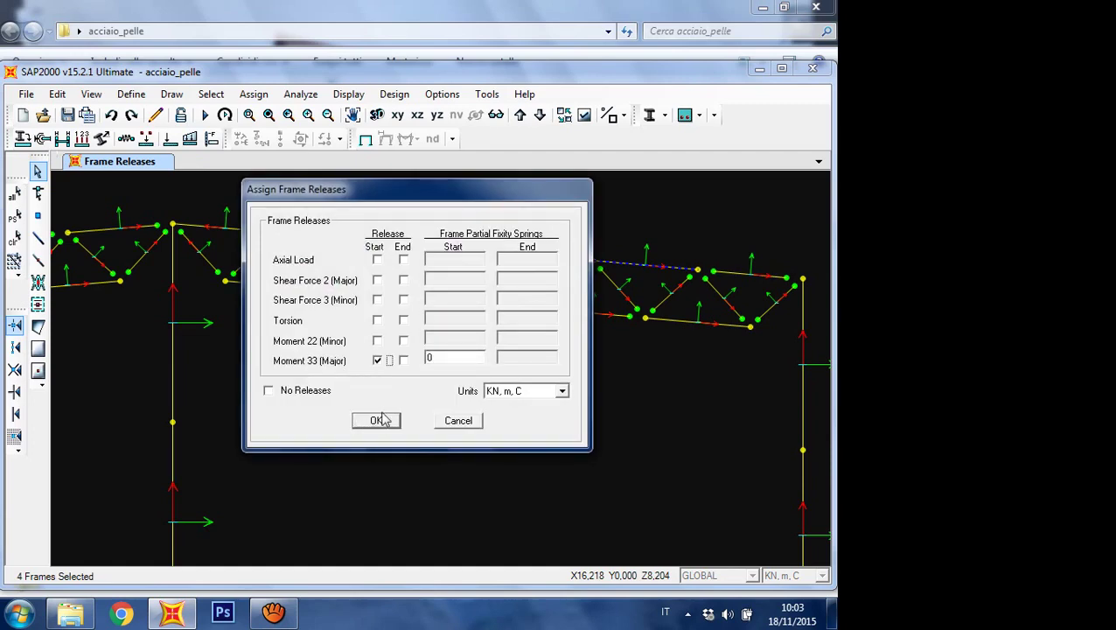
pyautogui.click(377, 420)
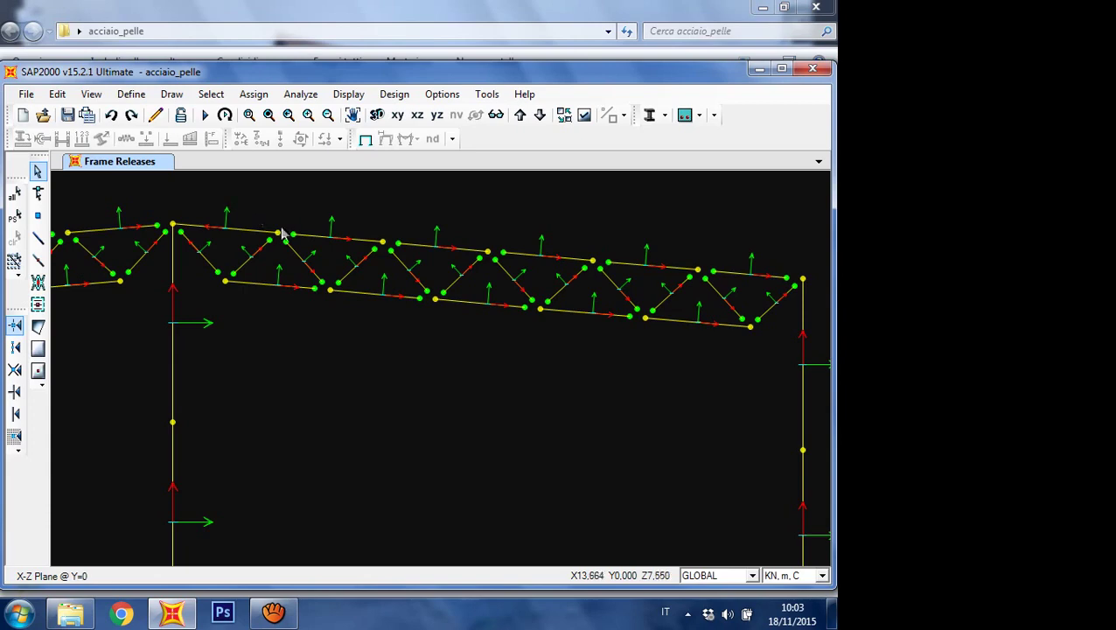
# Step: Release Moment 33 at the start of the right truss's first top chord member, next to the middle column
pyautogui.scroll(-1, 522, 351)
pyautogui.scroll(1, 318, 266)
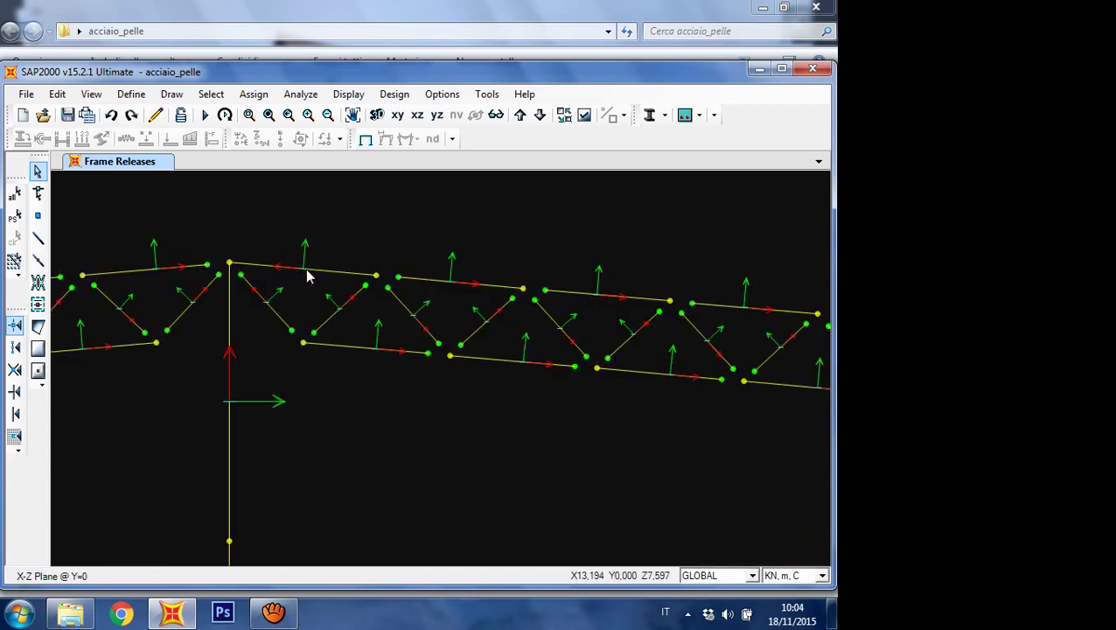
pyautogui.click(294, 266)
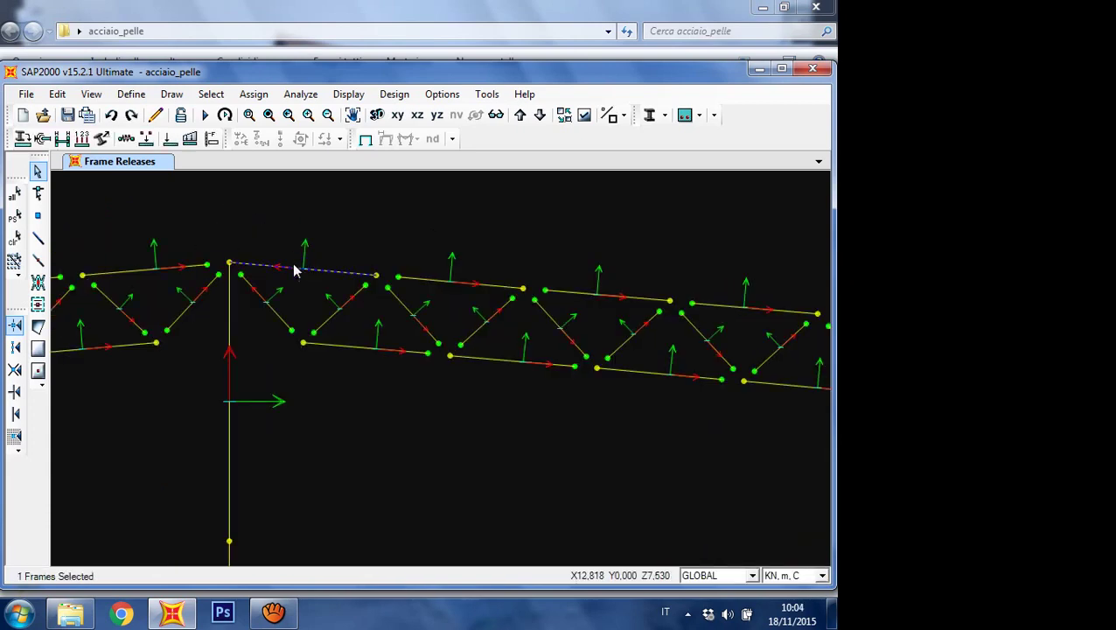
pyautogui.click(42, 138)
pyautogui.click(376, 421)
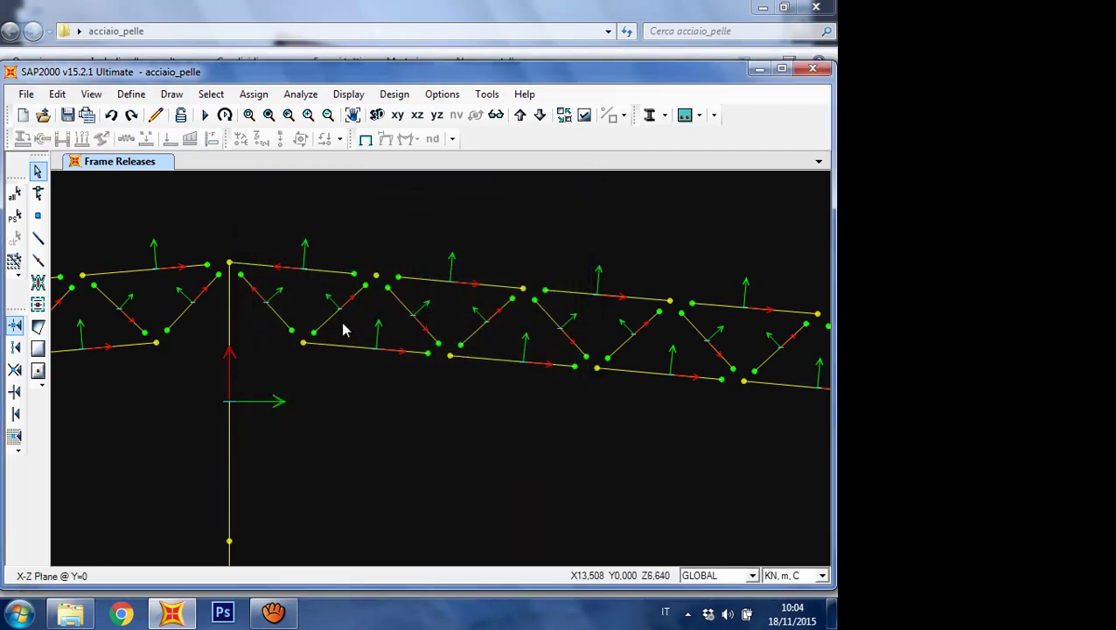
# Step: Reverse the connectivity of the right truss's first top chord member, next to the middle column
pyautogui.click(317, 271)
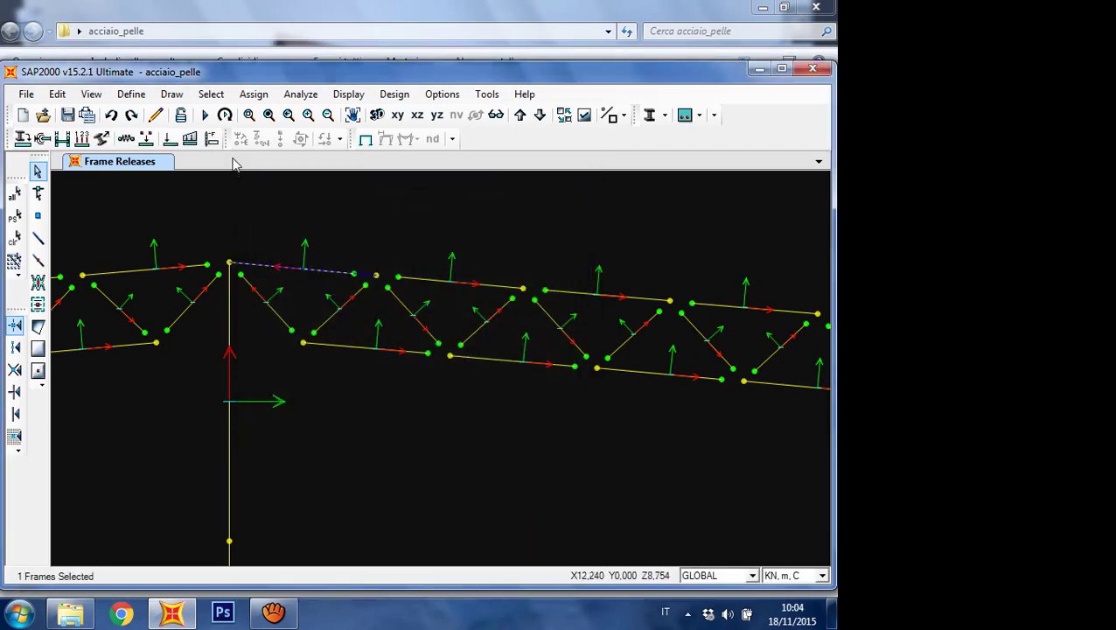
pyautogui.click(42, 138)
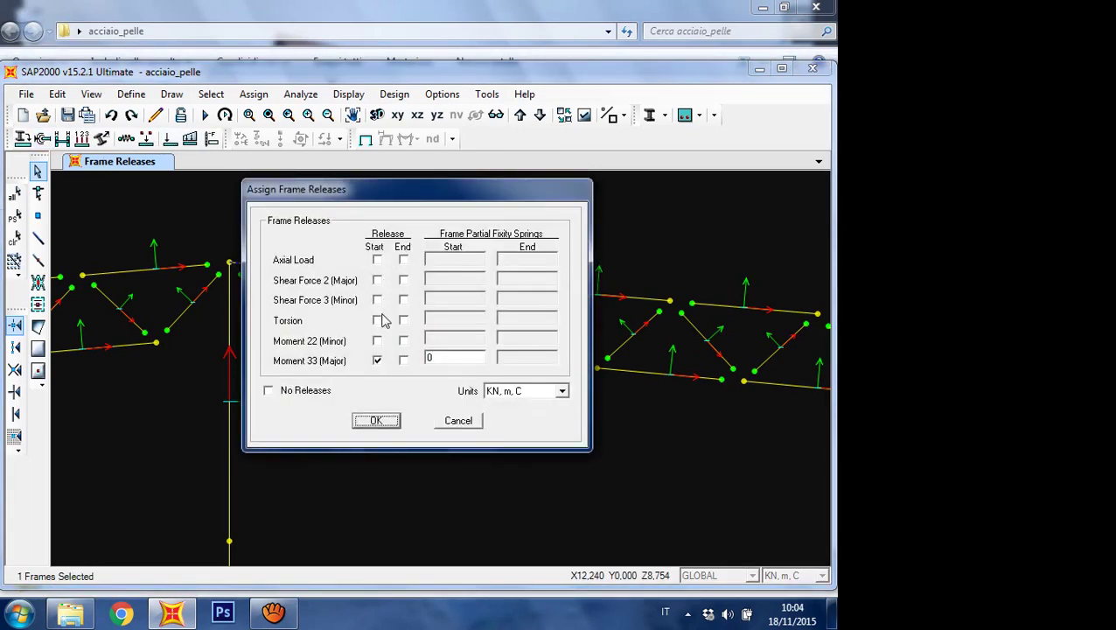
pyautogui.click(457, 419)
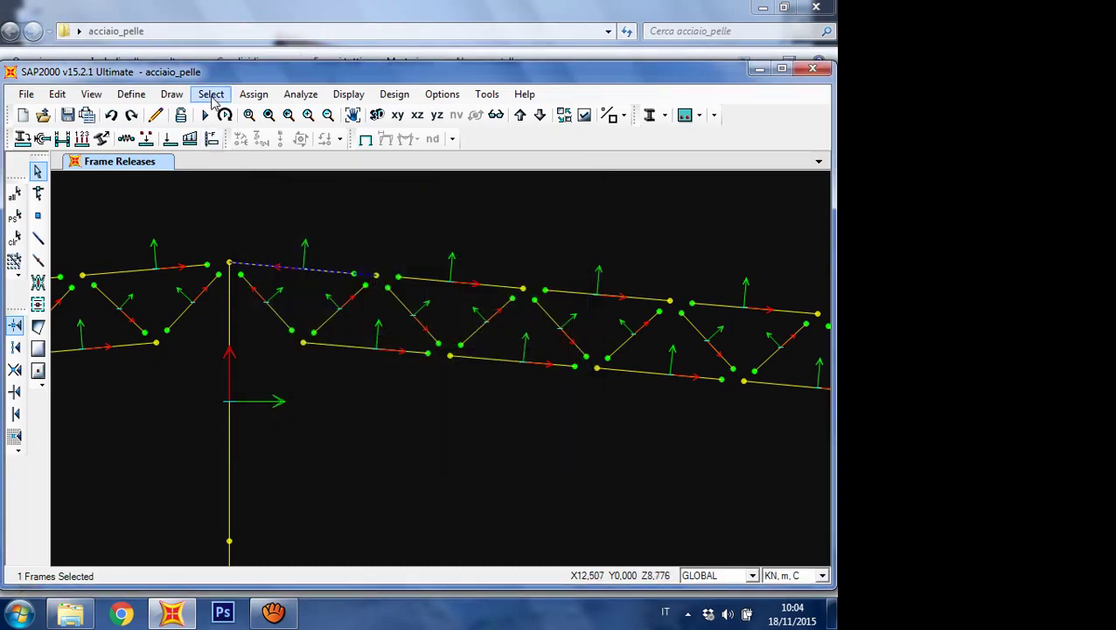
pyautogui.click(253, 93)
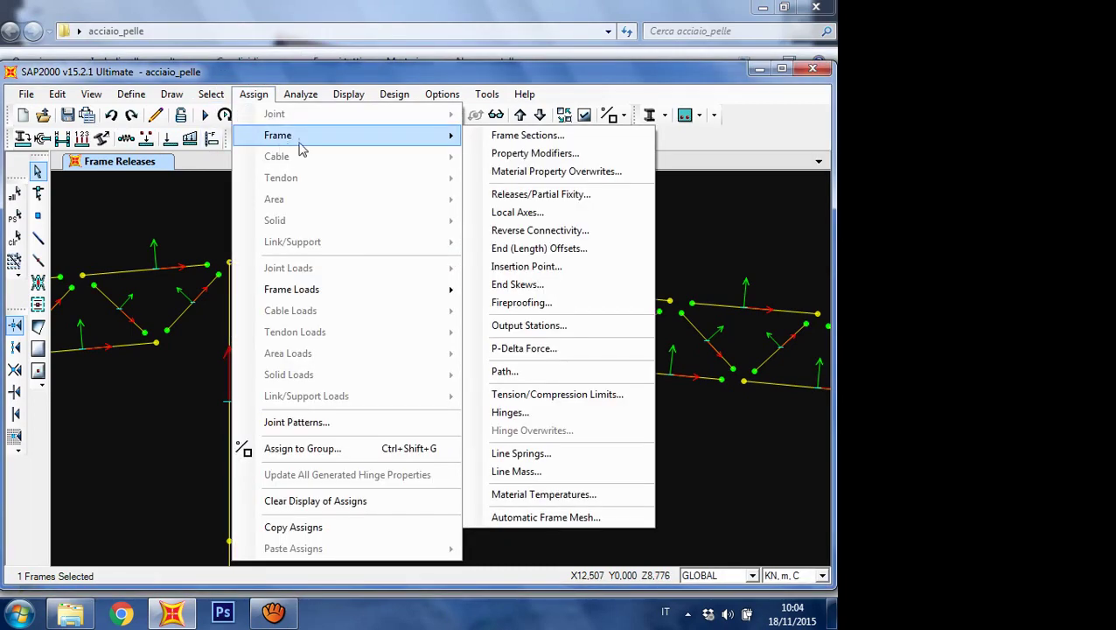
pyautogui.moveTo(435, 138)
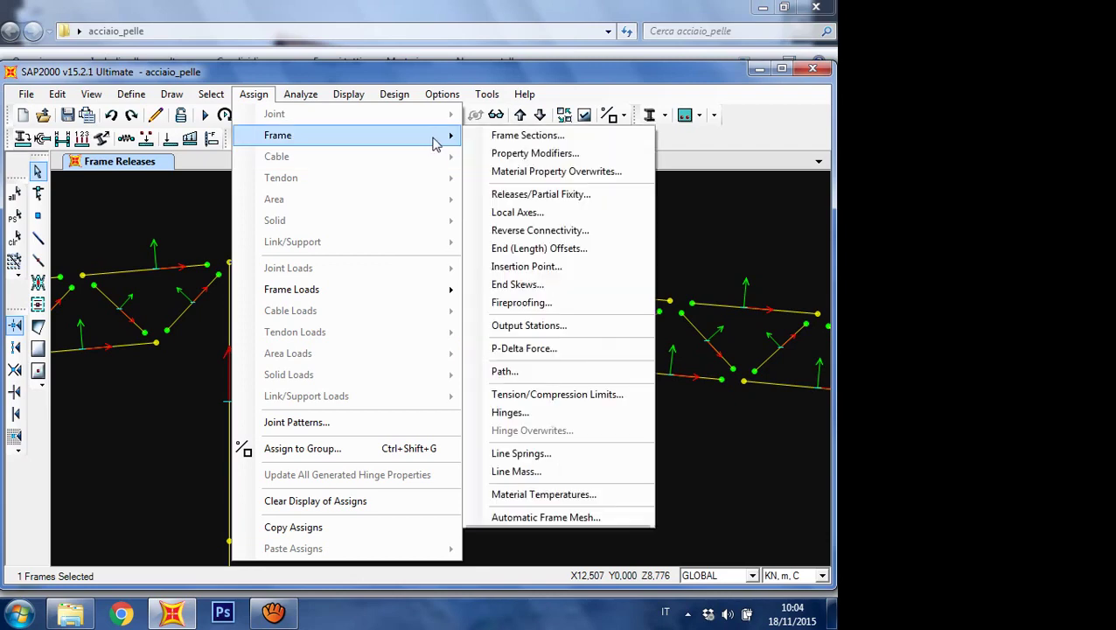
pyautogui.click(539, 231)
pyautogui.click(390, 313)
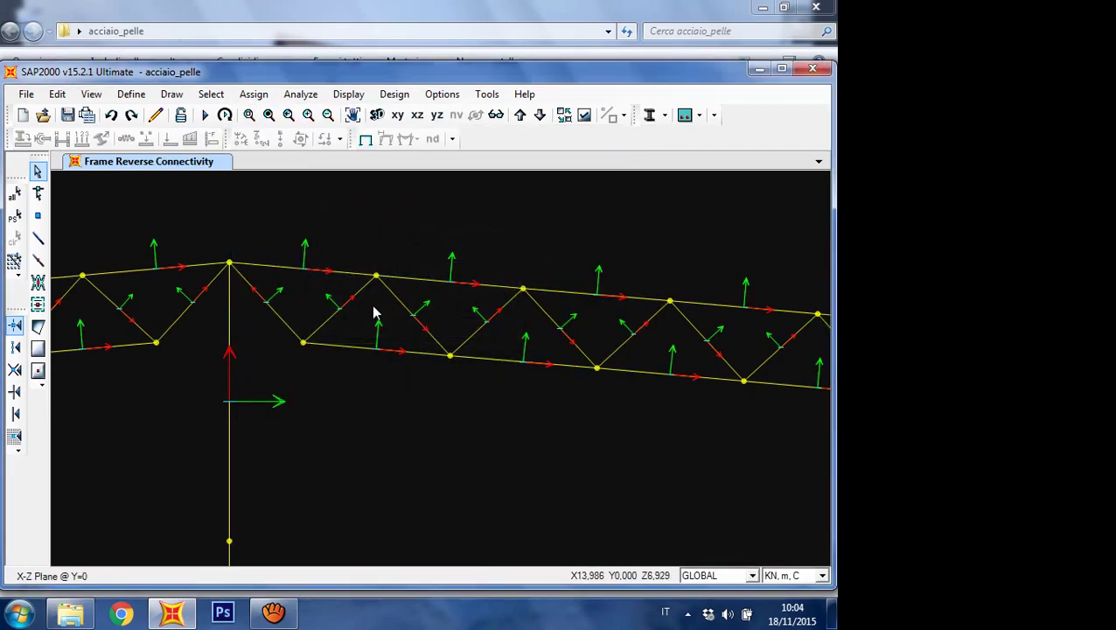
# Step: Turn on the display of frame releases in the active window
pyautogui.scroll(-1, 373, 292)
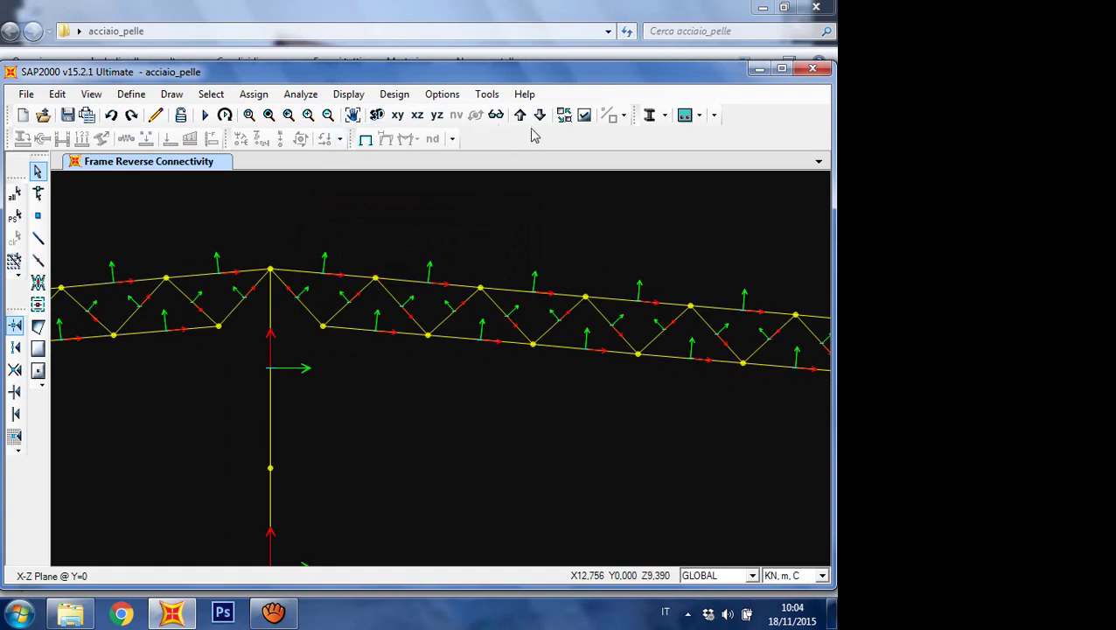
pyautogui.click(584, 114)
pyautogui.click(281, 249)
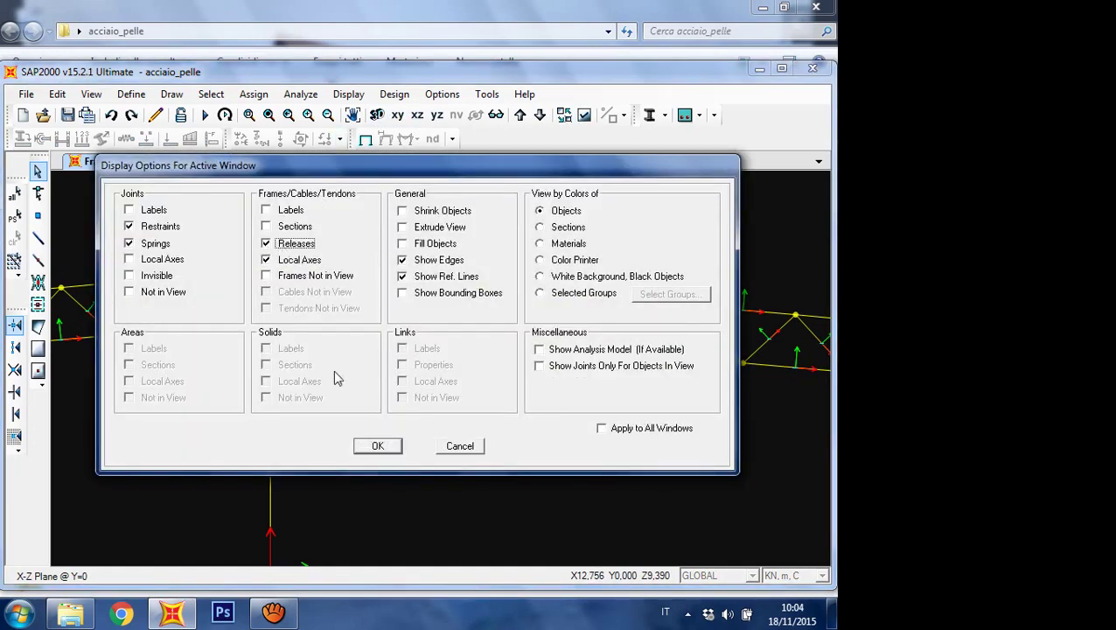
pyautogui.click(377, 446)
# Step: Assign a start-only Moment 33 release to the reversed top chord member beside the middle column
pyautogui.scroll(2, 320, 298)
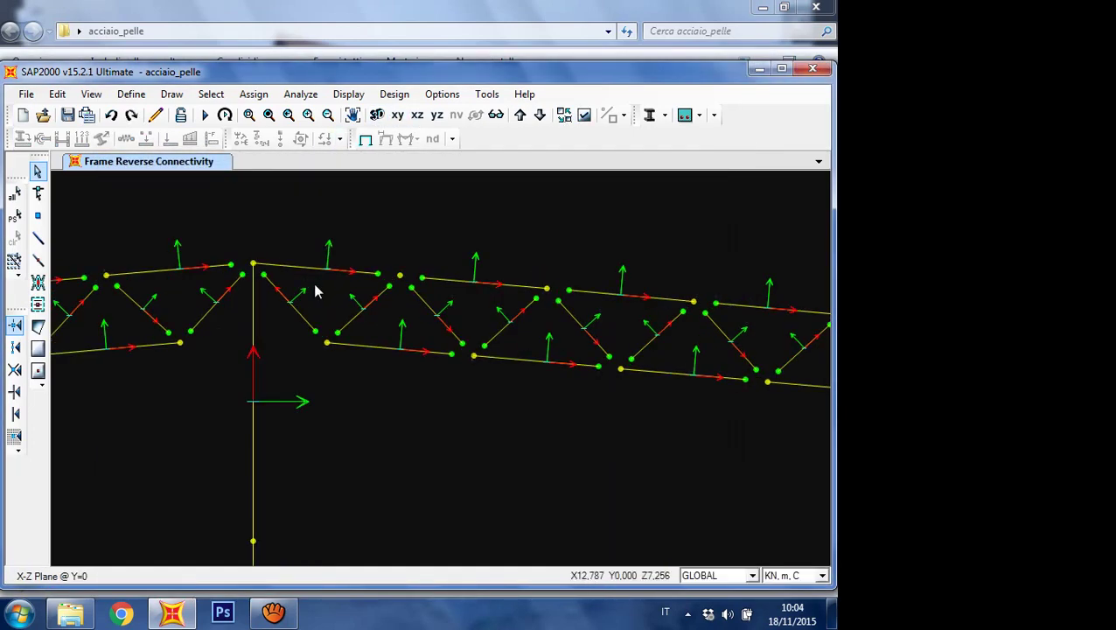
pyautogui.click(299, 256)
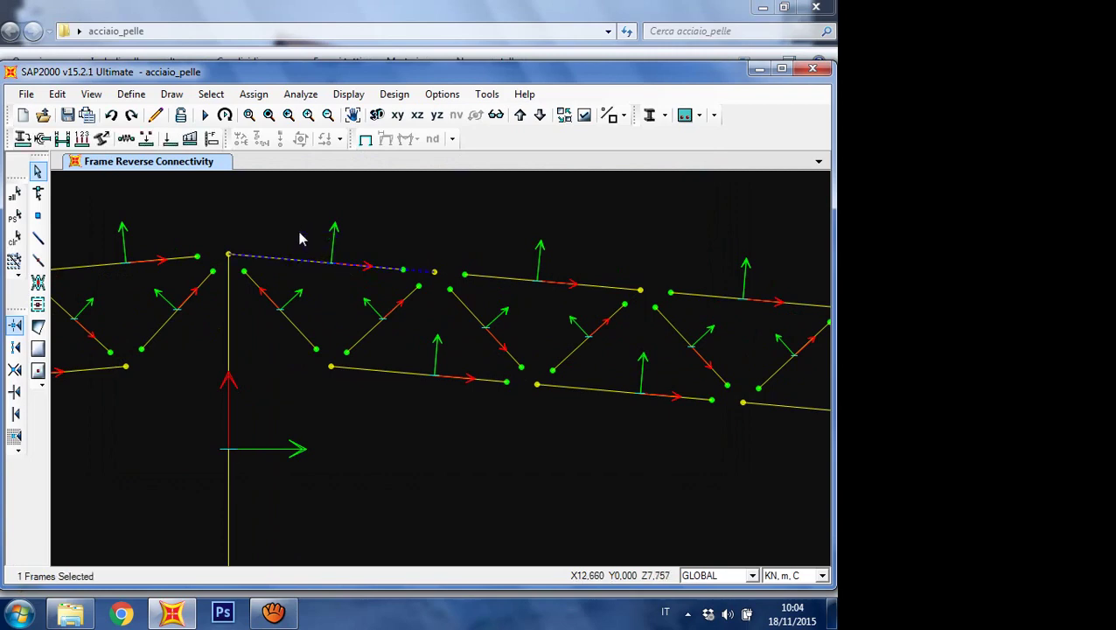
pyautogui.click(42, 139)
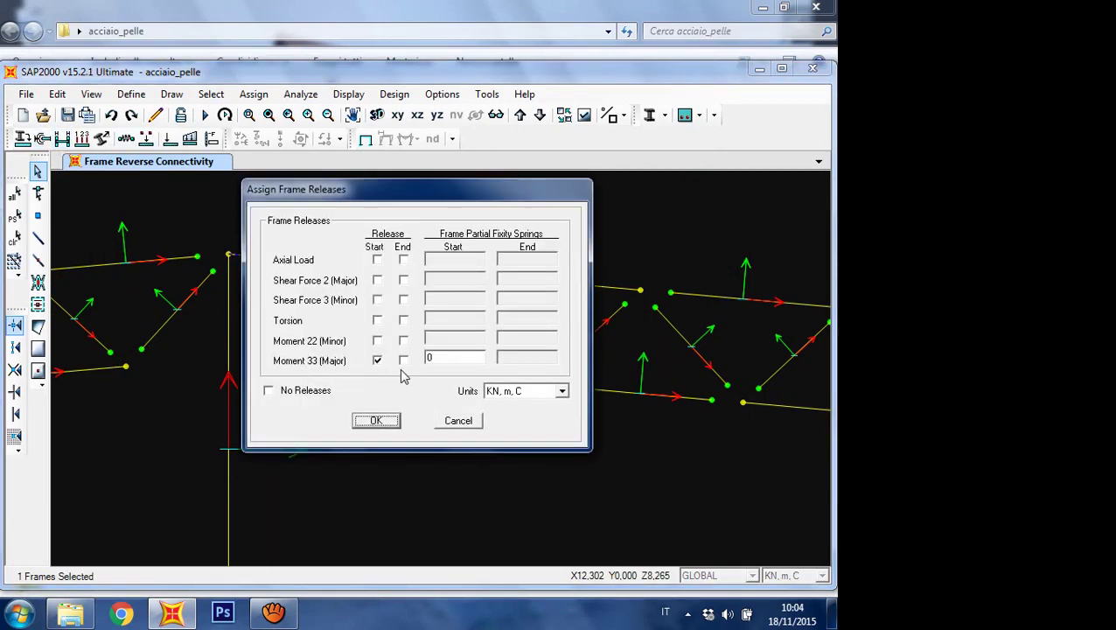
pyautogui.click(388, 418)
pyautogui.scroll(-5, 355, 282)
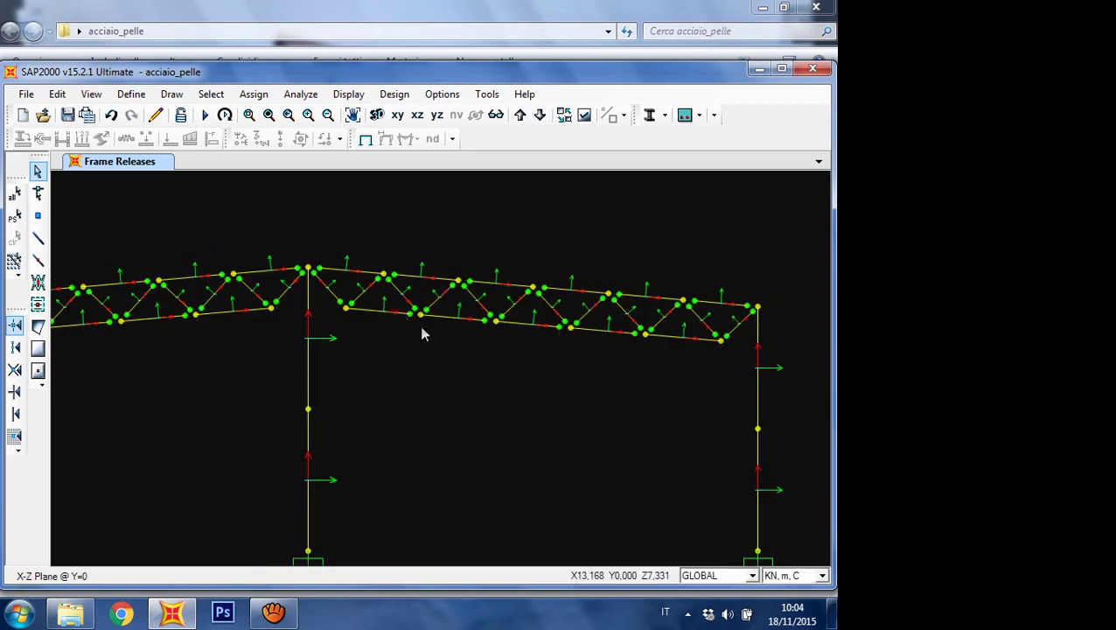
# Step: Run the analysis for the DEAD load case and review the end of the analysis log
pyautogui.hotkey('ctrl', 'z')
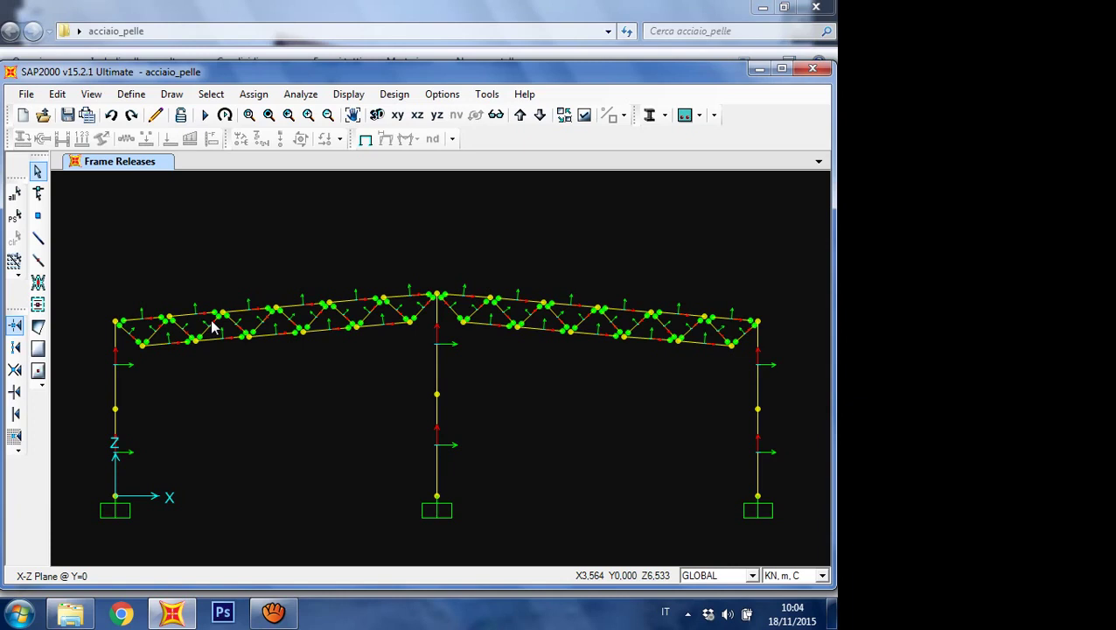
pyautogui.click(207, 117)
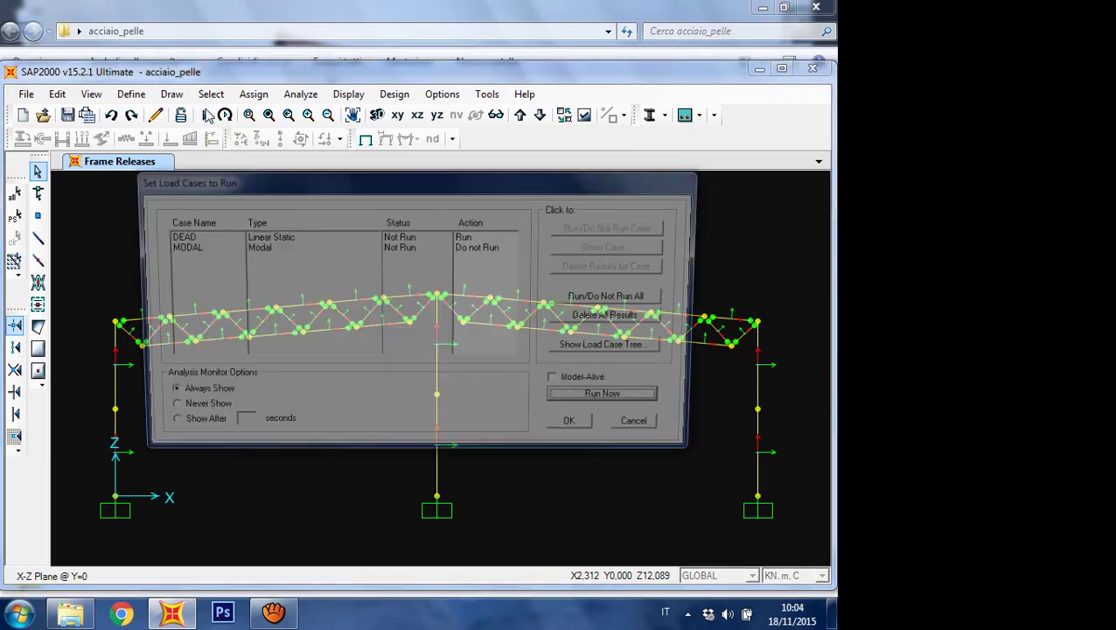
pyautogui.click(613, 402)
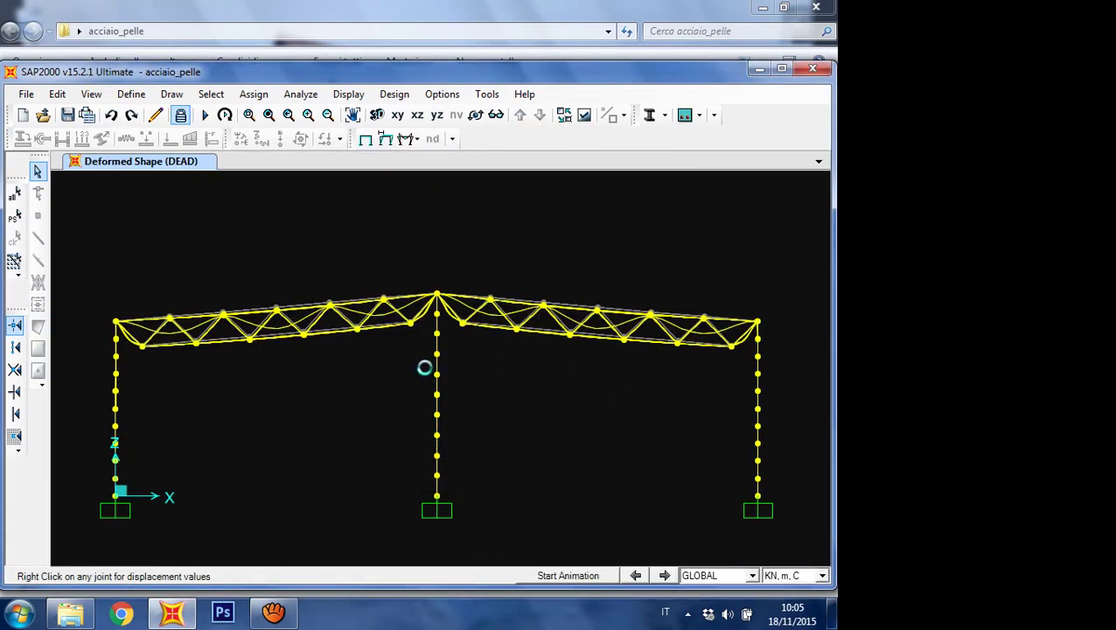
pyautogui.click(757, 70)
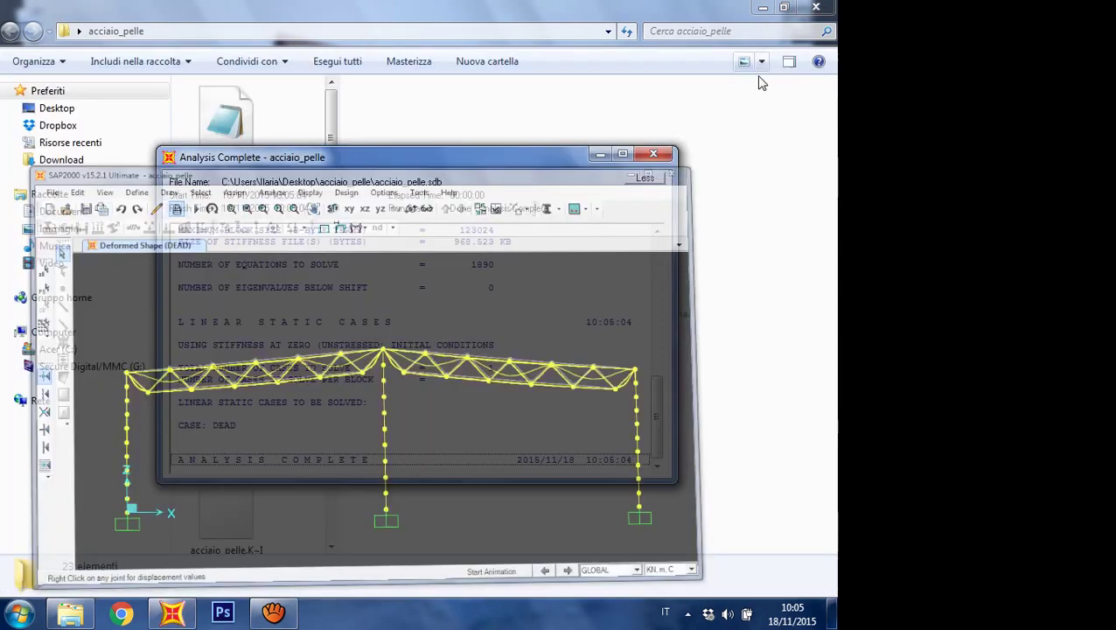
pyautogui.moveTo(661, 408); pyautogui.dragTo(659, 433)
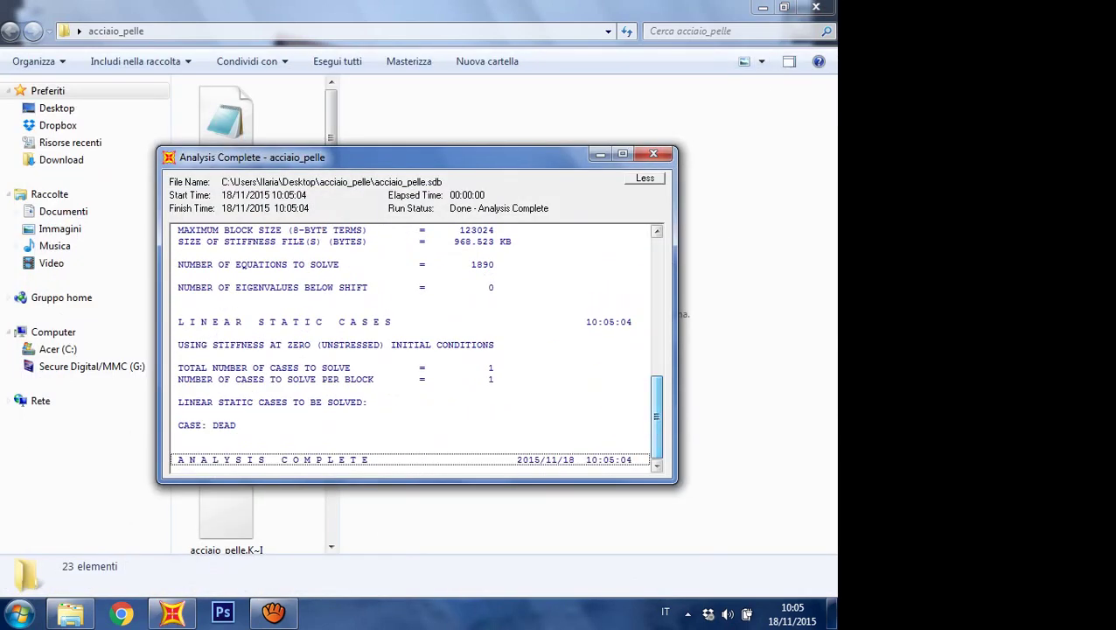
# Step: Return to the SAP2000 model and unlock it, accepting deletion of the analysis results
pyautogui.click(170, 613)
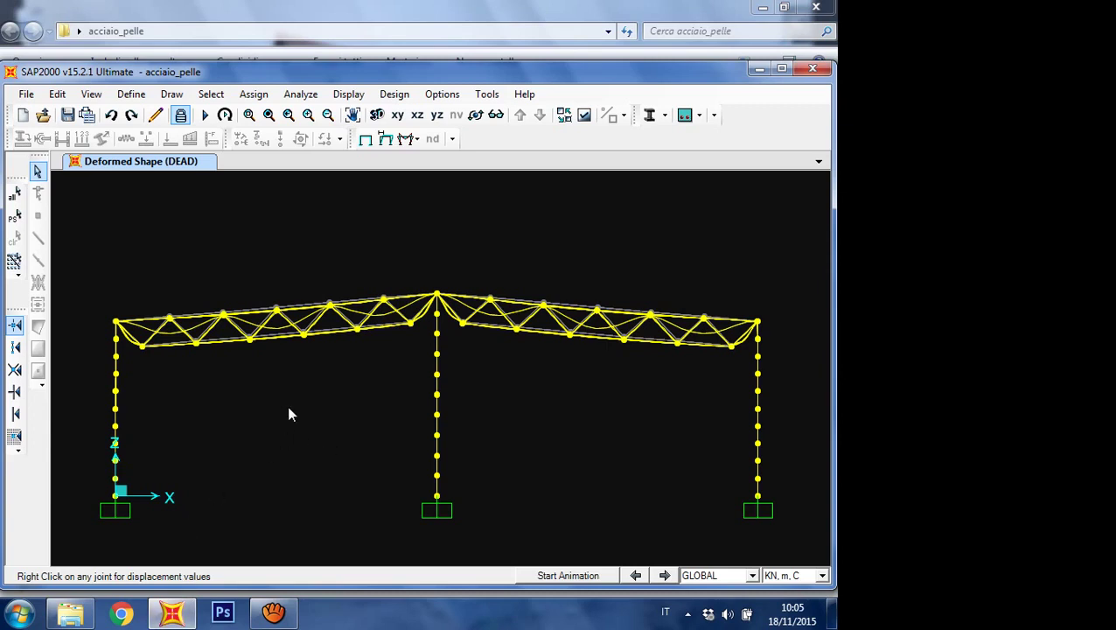
pyautogui.click(180, 115)
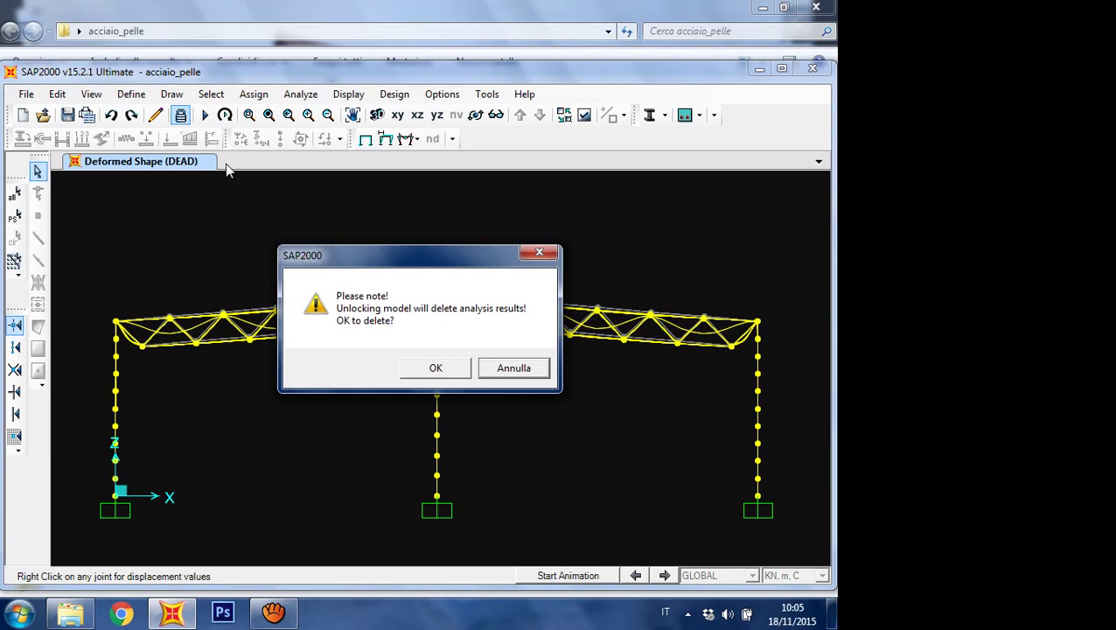
pyautogui.click(439, 368)
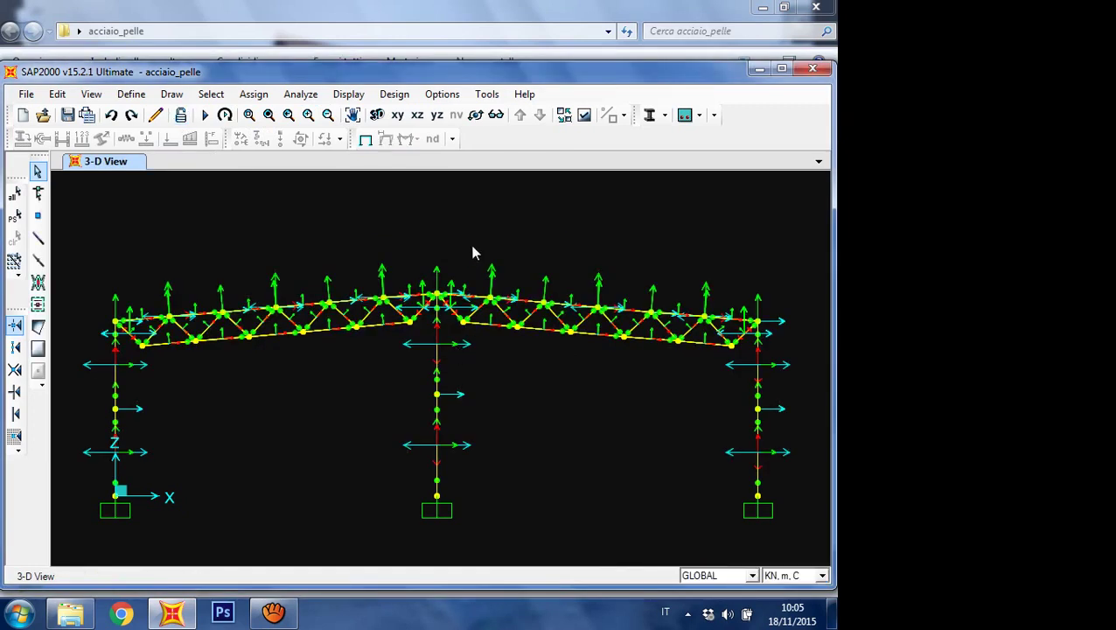
pyautogui.click(91, 94)
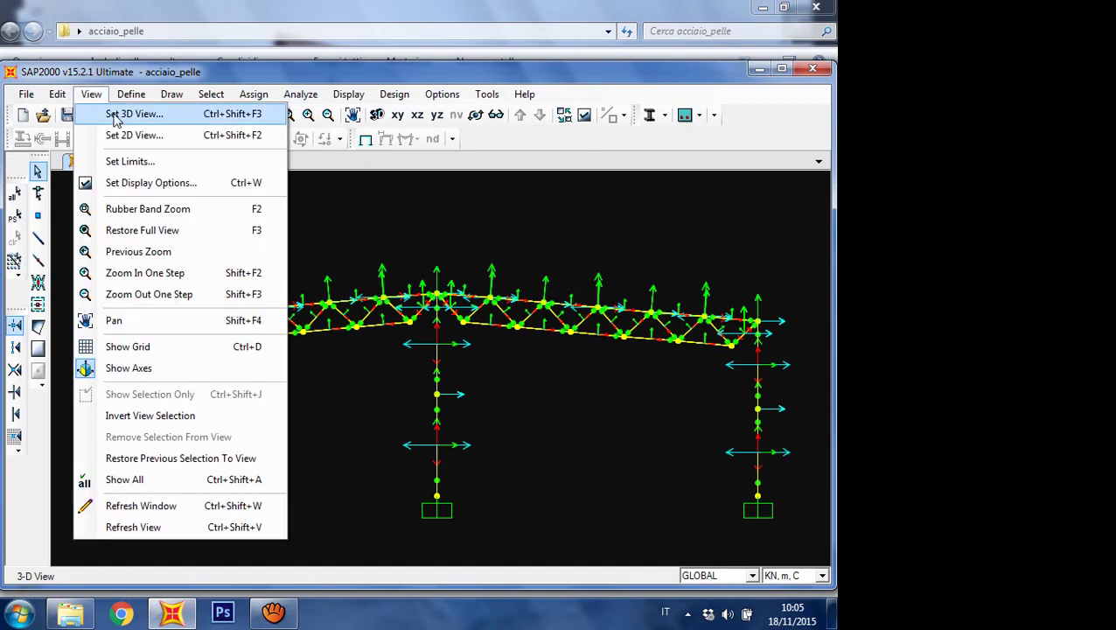
pyautogui.click(127, 133)
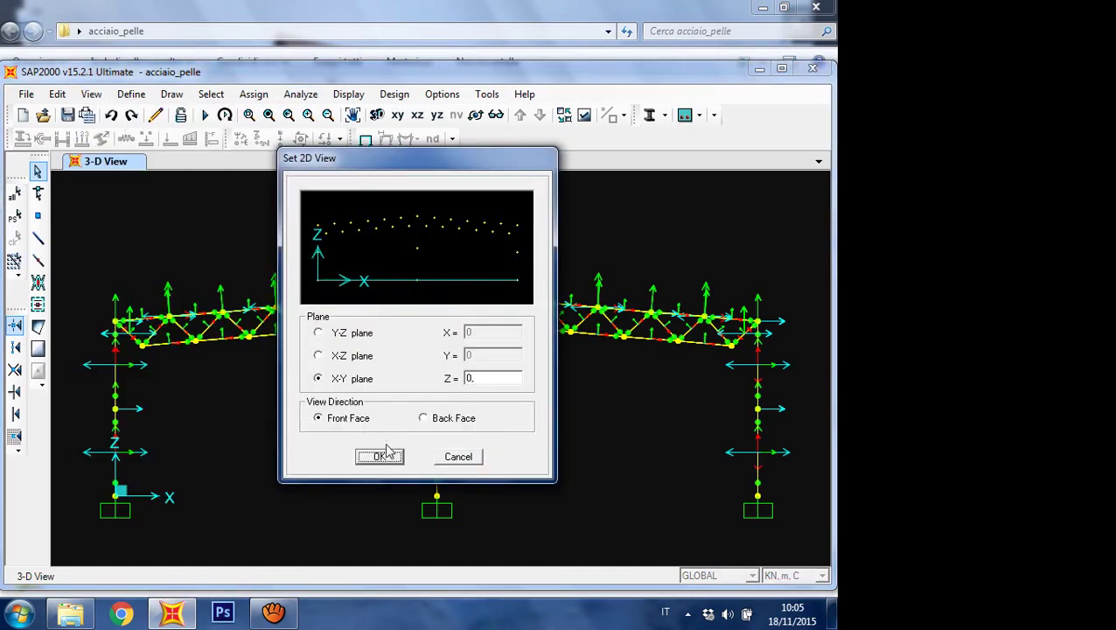
pyautogui.click(388, 456)
pyautogui.click(27, 93)
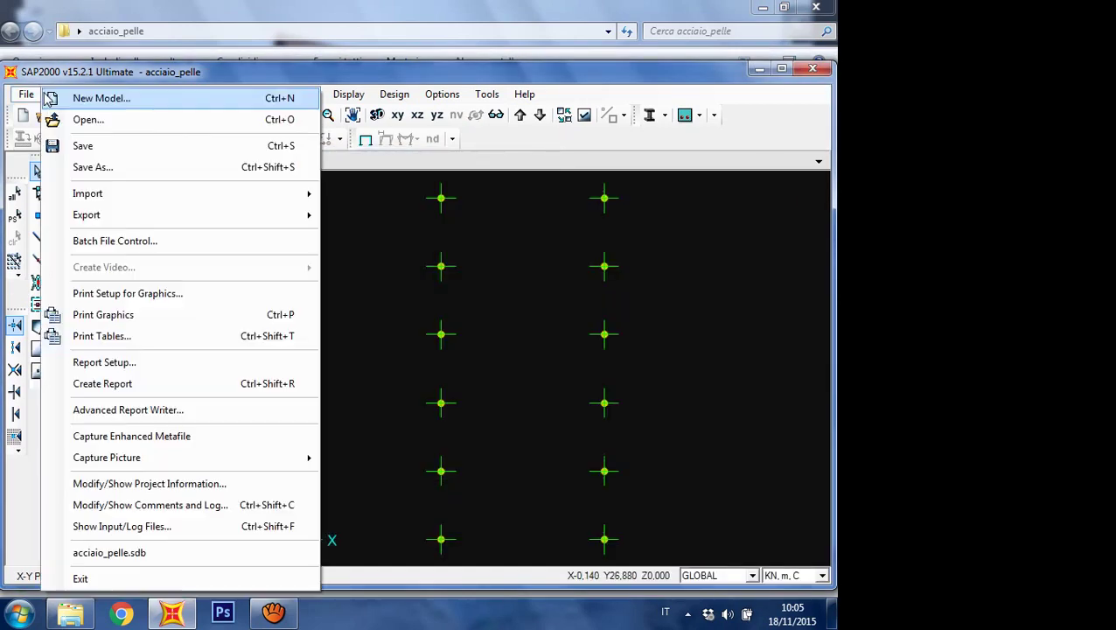
pyautogui.click(94, 73)
# Step: Set the 2D view to the X-Z plane at Y = 0 and examine the releases along the trusses
pyautogui.click(91, 93)
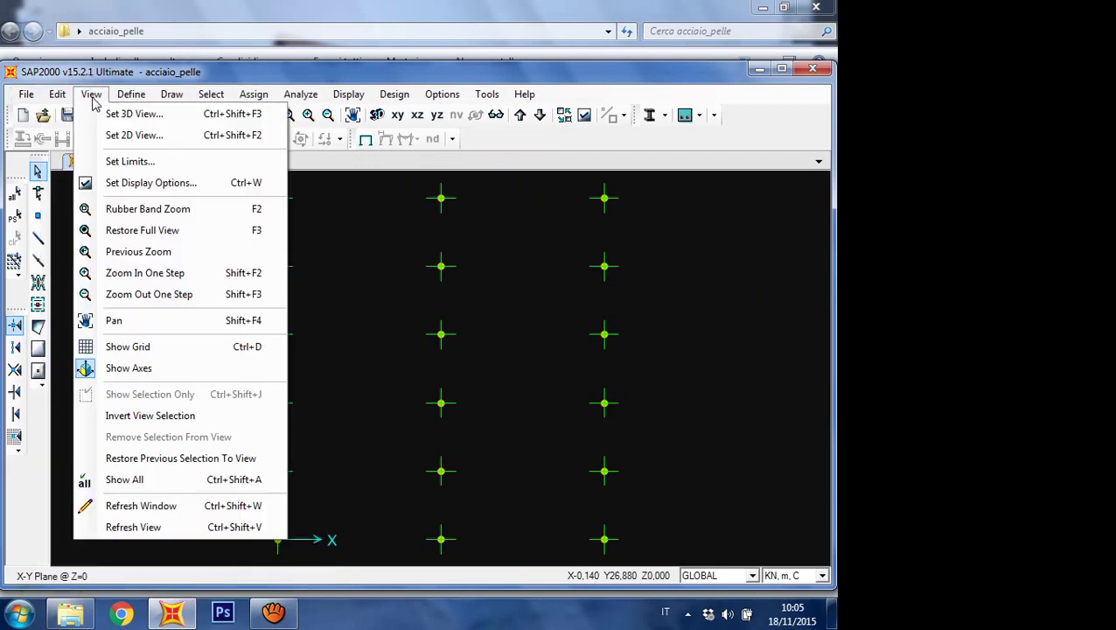
pyautogui.click(127, 133)
pyautogui.click(329, 359)
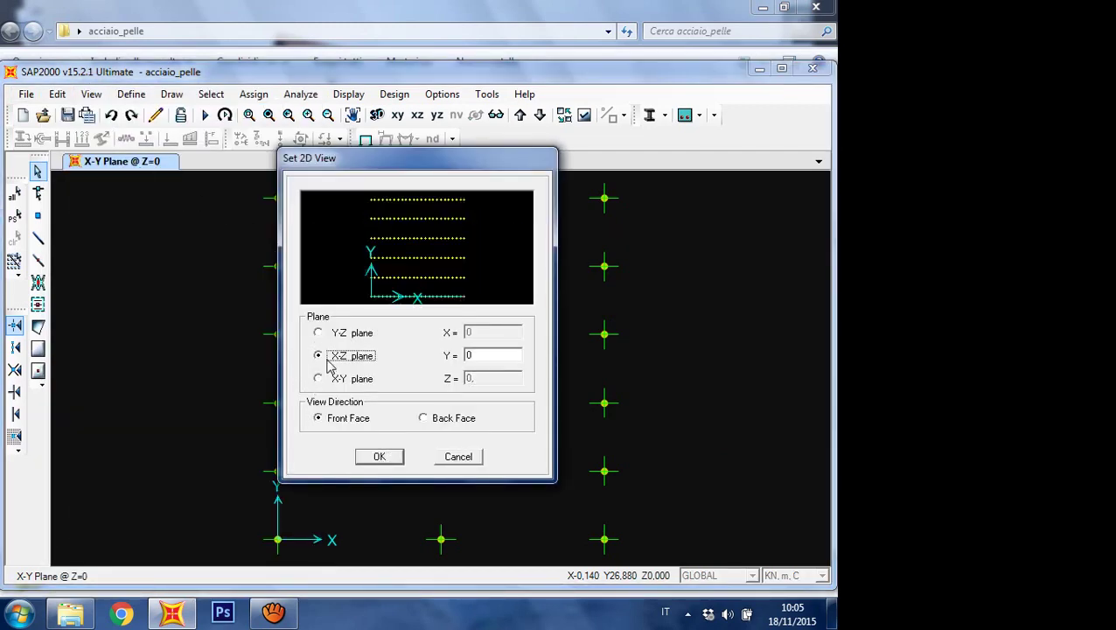
pyautogui.click(397, 457)
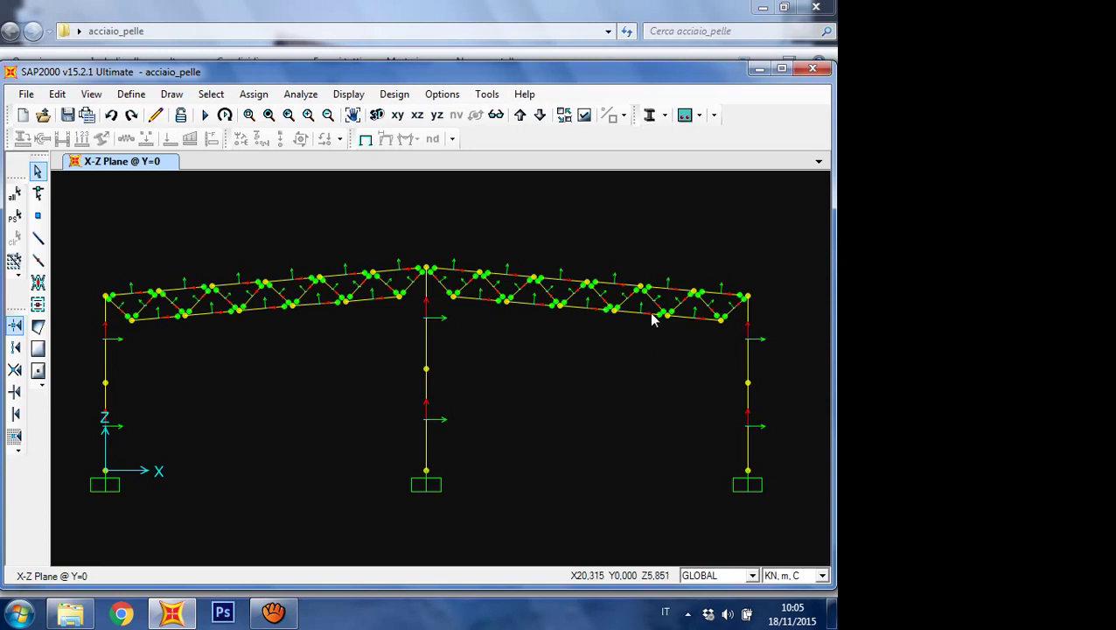
pyautogui.scroll(1, 103, 260)
pyautogui.scroll(1, 121, 296)
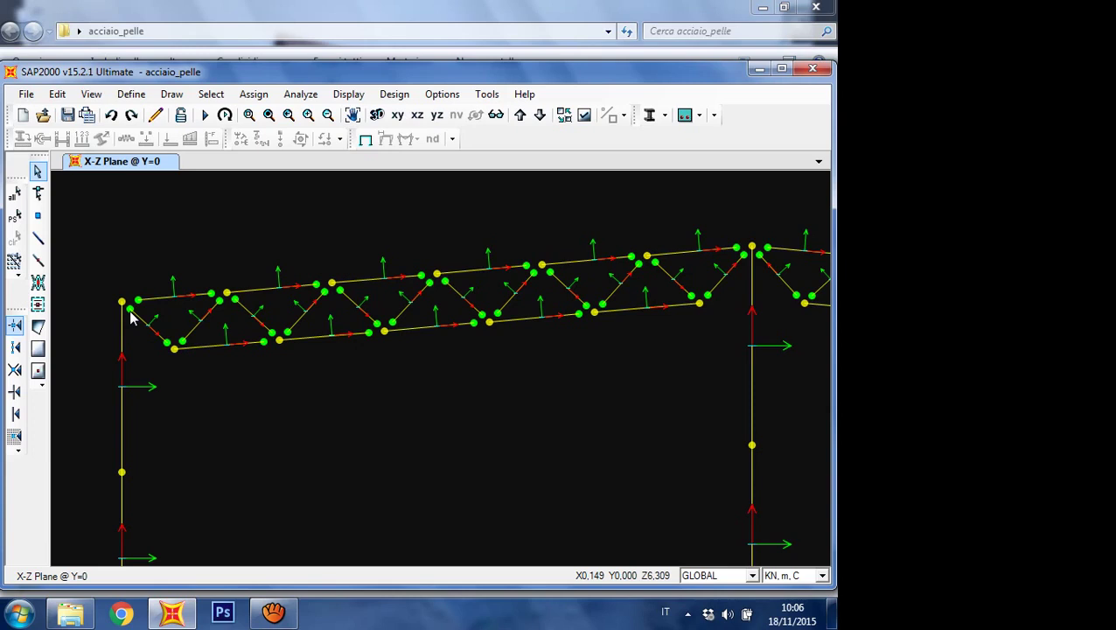
pyautogui.scroll(-3, 240, 360)
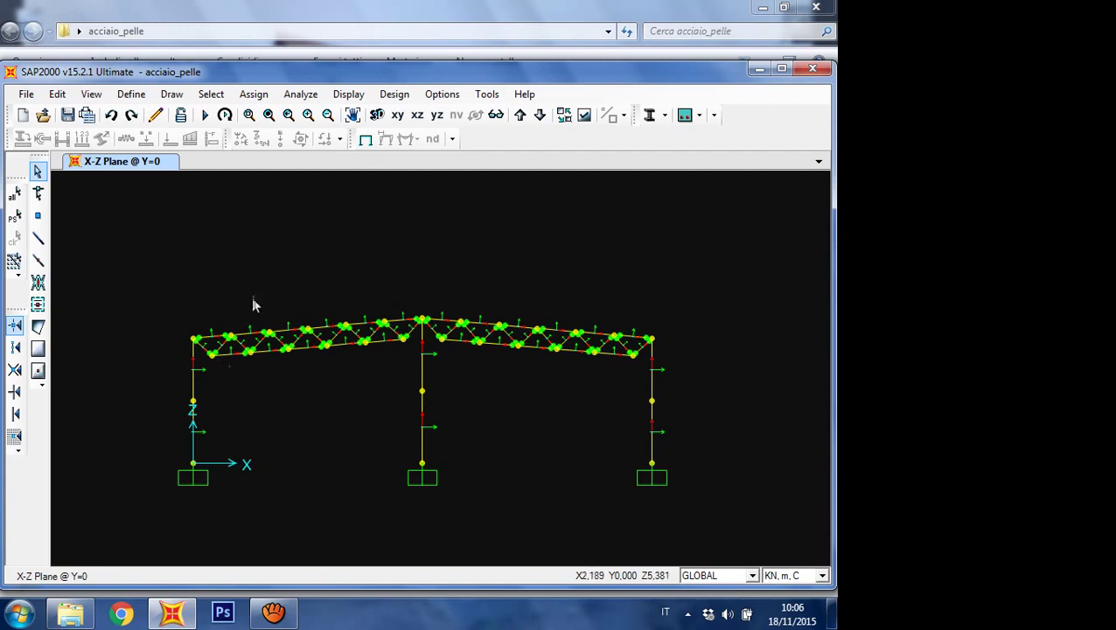
# Step: Select the group travi reticolari and display only that selection
pyautogui.click(214, 96)
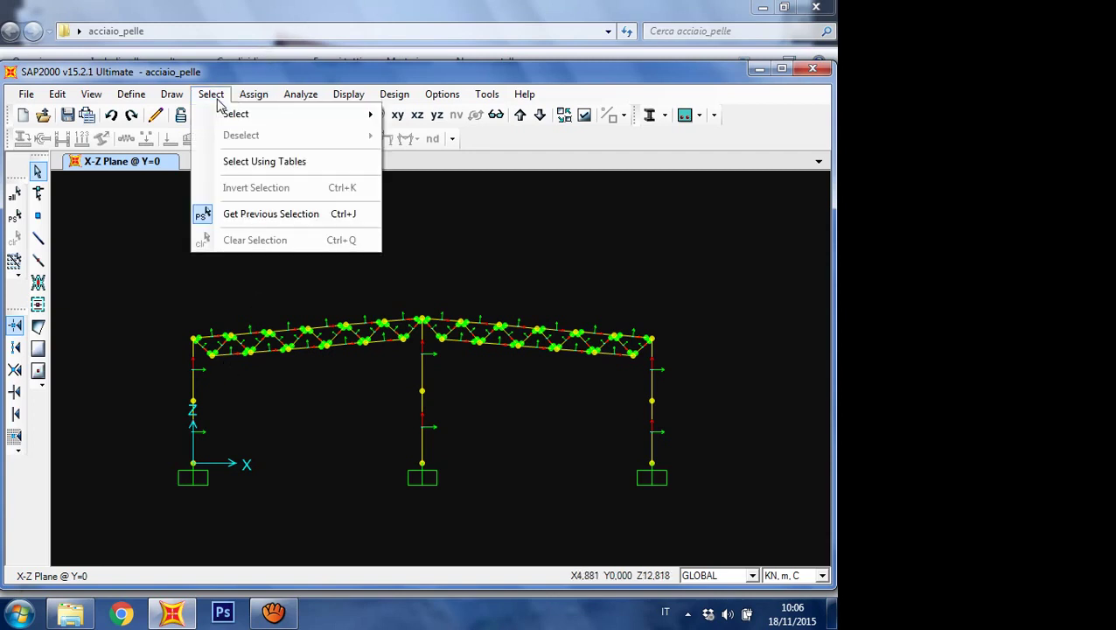
pyautogui.moveTo(271, 115)
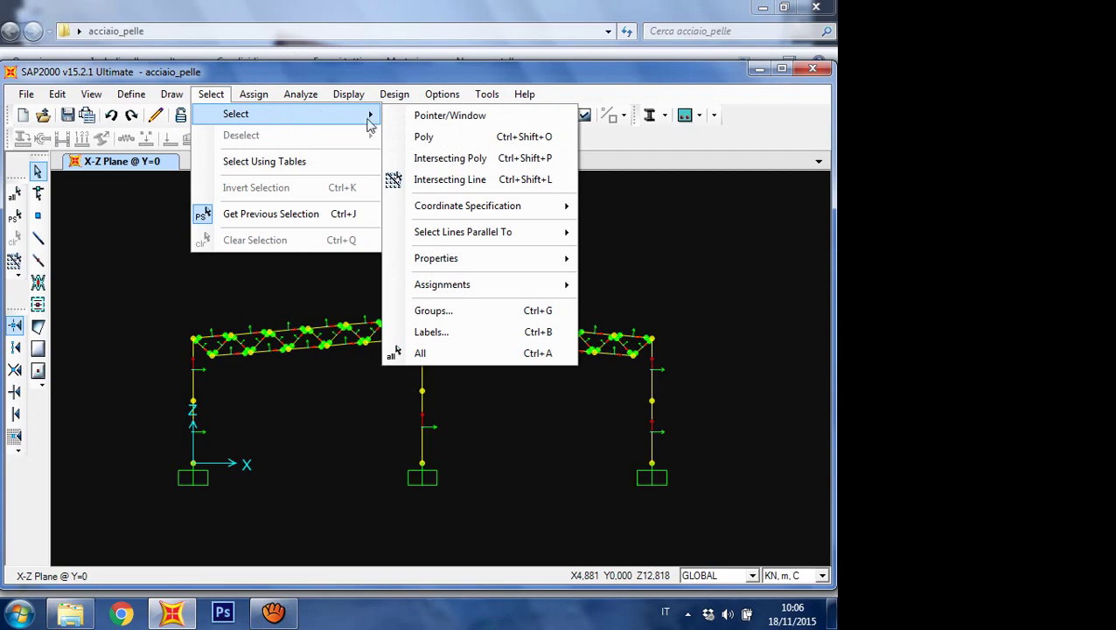
pyautogui.click(448, 313)
pyautogui.click(355, 285)
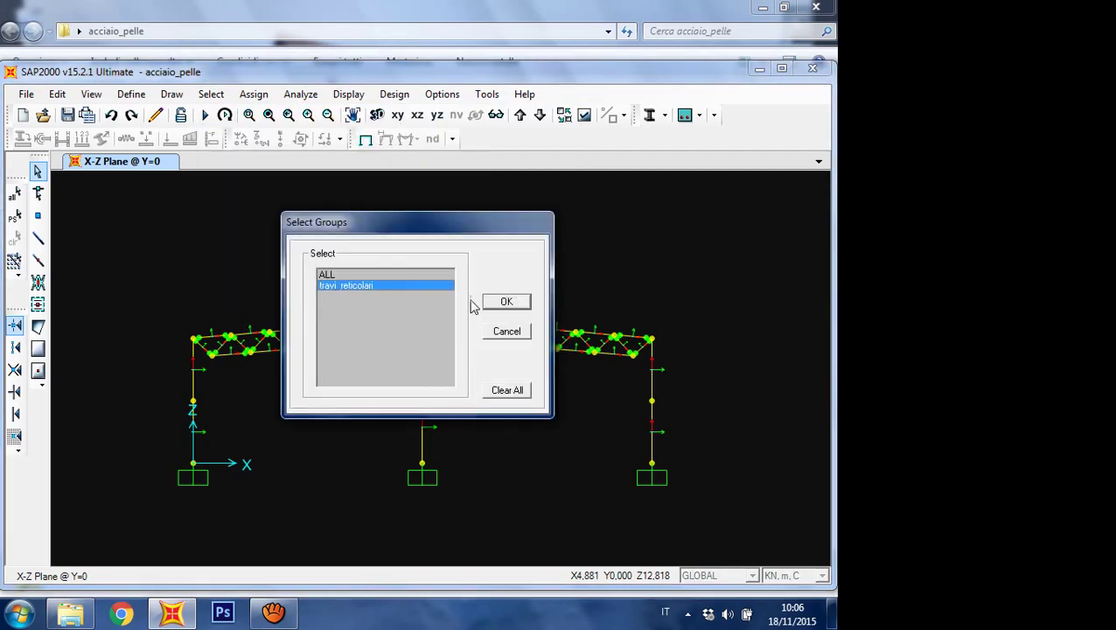
pyautogui.click(505, 301)
pyautogui.rightClick(563, 240)
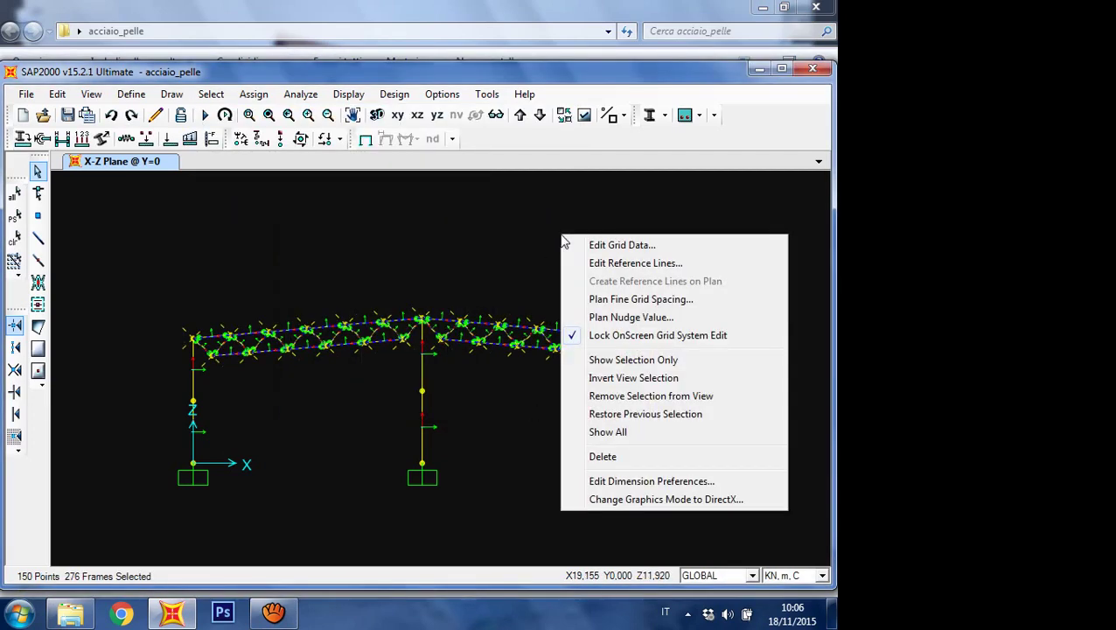
pyautogui.click(652, 360)
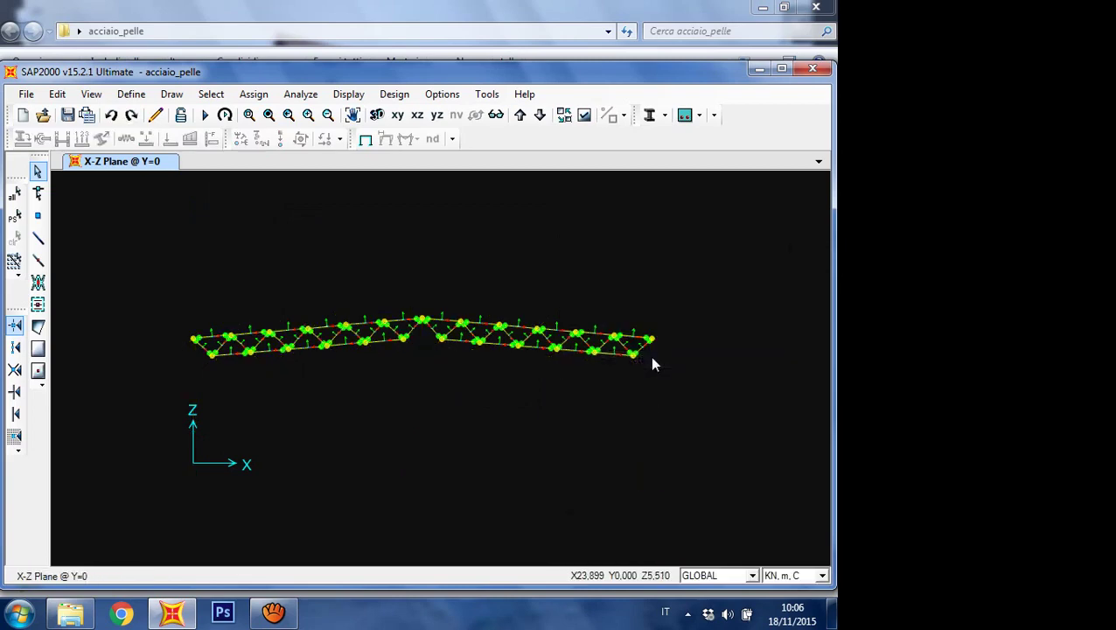
# Step: In a 3D view, delete the frames of the four truss lines farthest from Y = 0
pyautogui.click(376, 114)
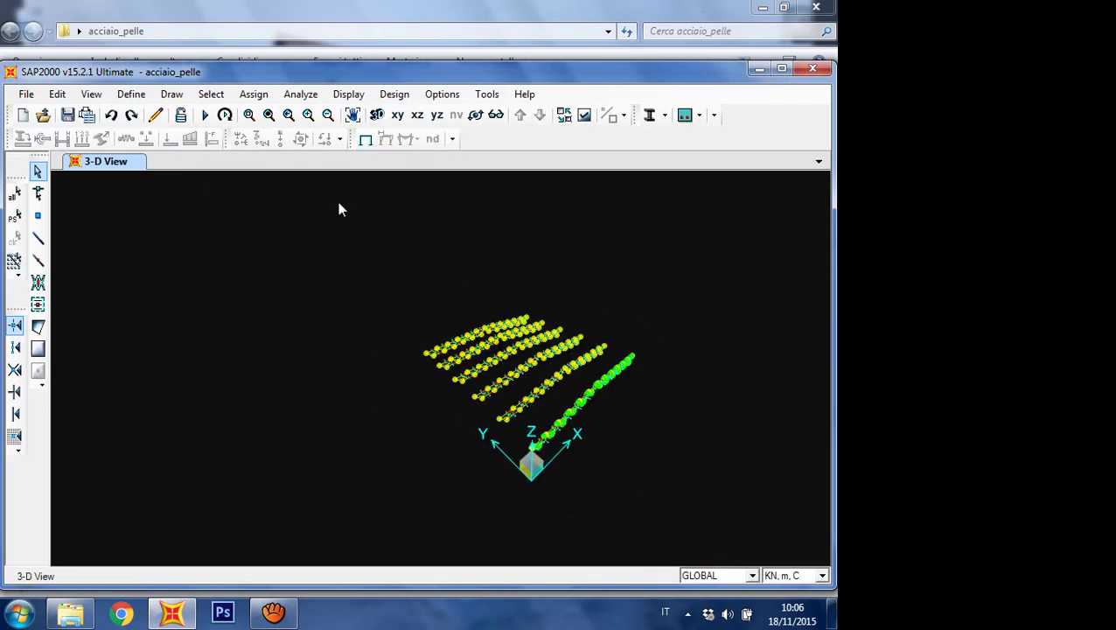
pyautogui.click(475, 114)
pyautogui.moveTo(437, 385); pyautogui.dragTo(368, 390)
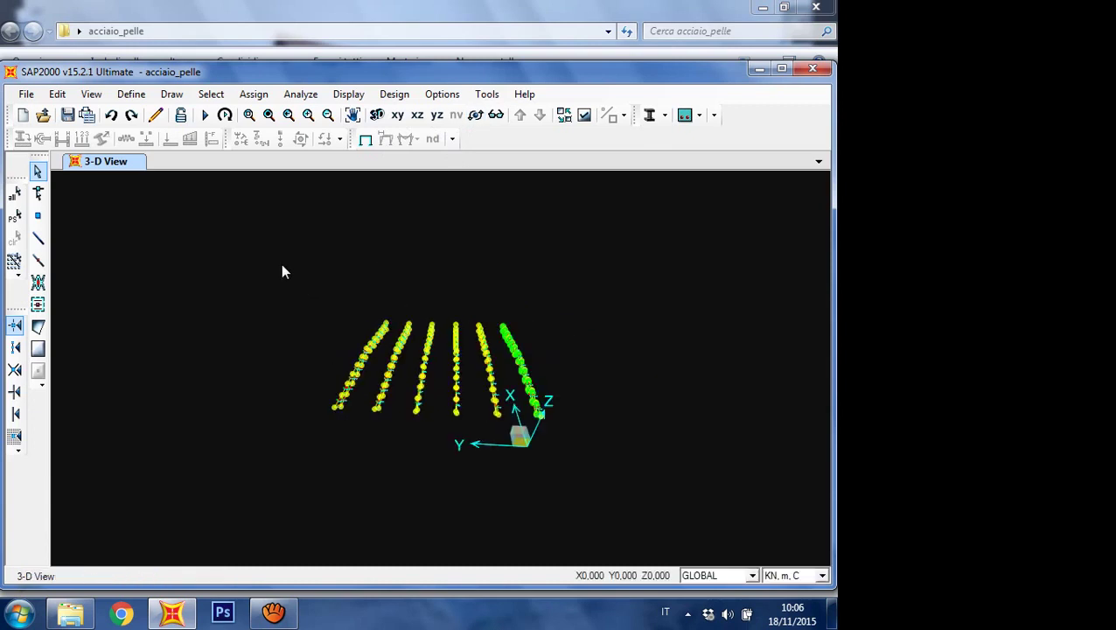
pyautogui.moveTo(282, 264); pyautogui.dragTo(491, 444)
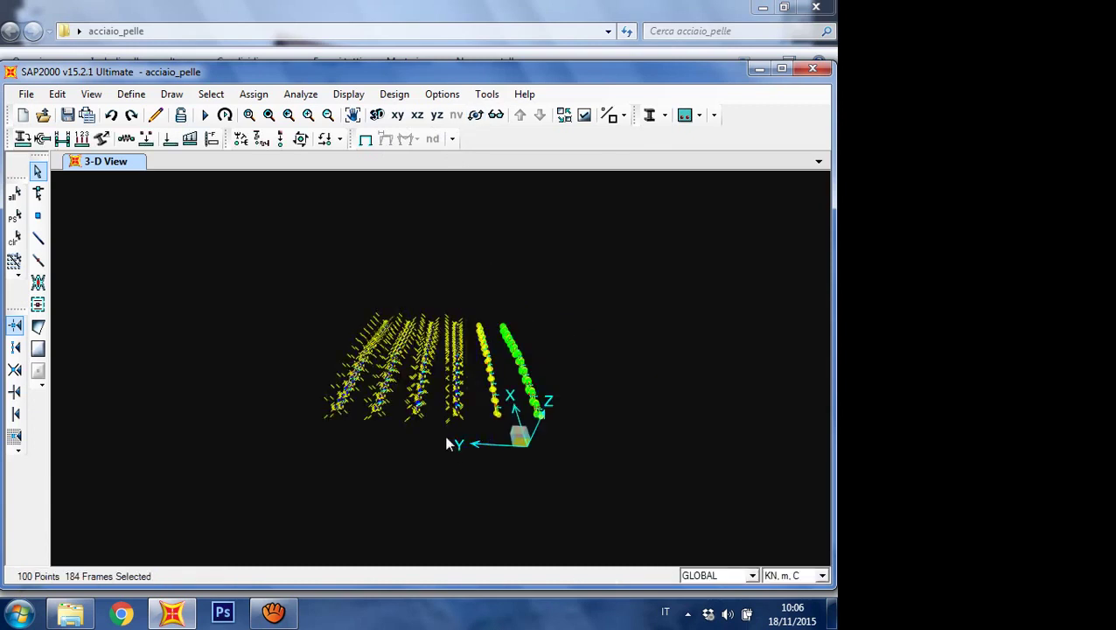
pyautogui.press('Delete')
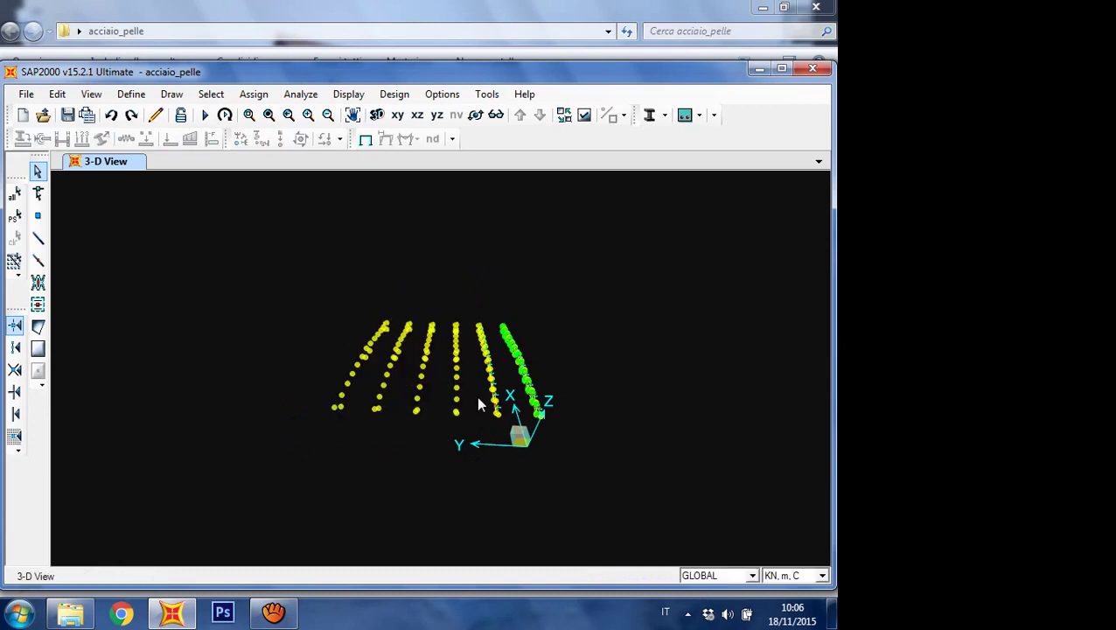
pyautogui.scroll(3, 486, 393)
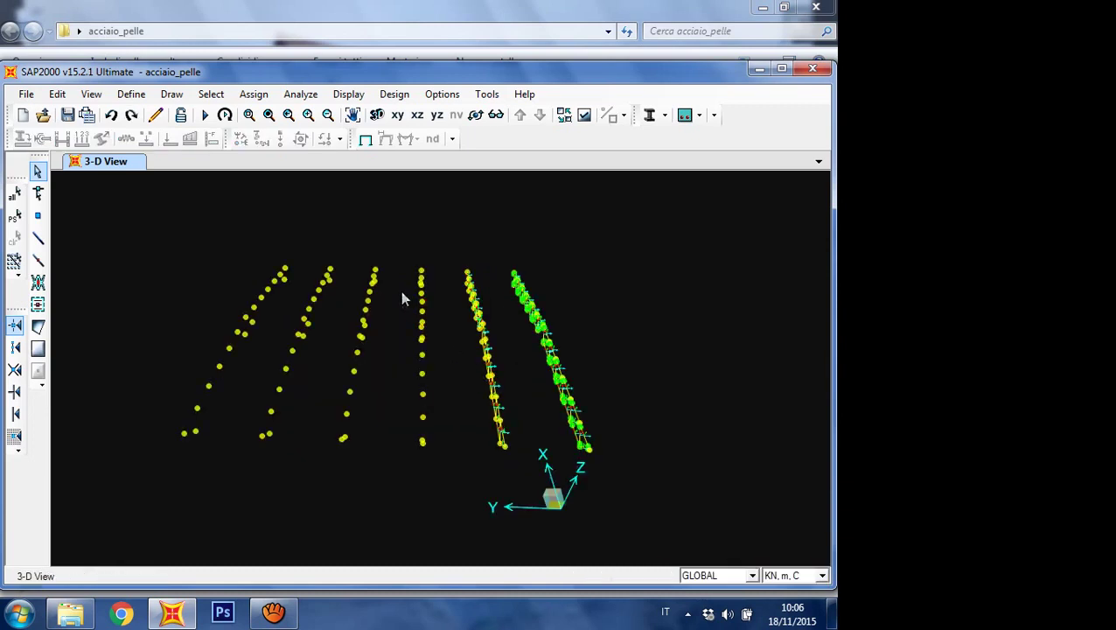
pyautogui.moveTo(394, 236); pyautogui.dragTo(514, 469)
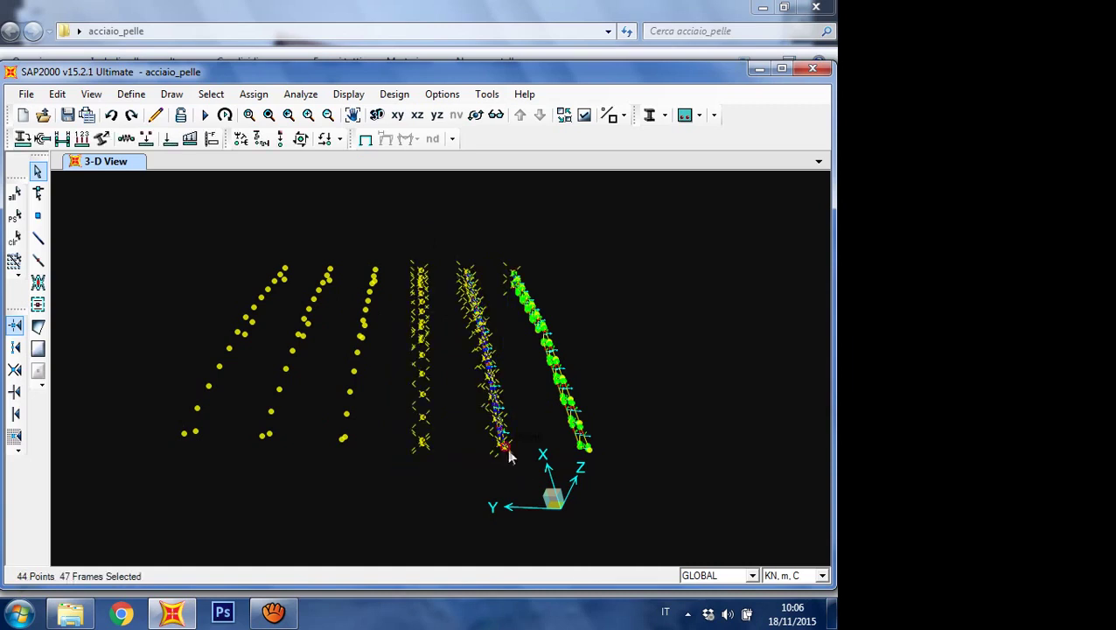
pyautogui.hotkey('ctrl', 'q')
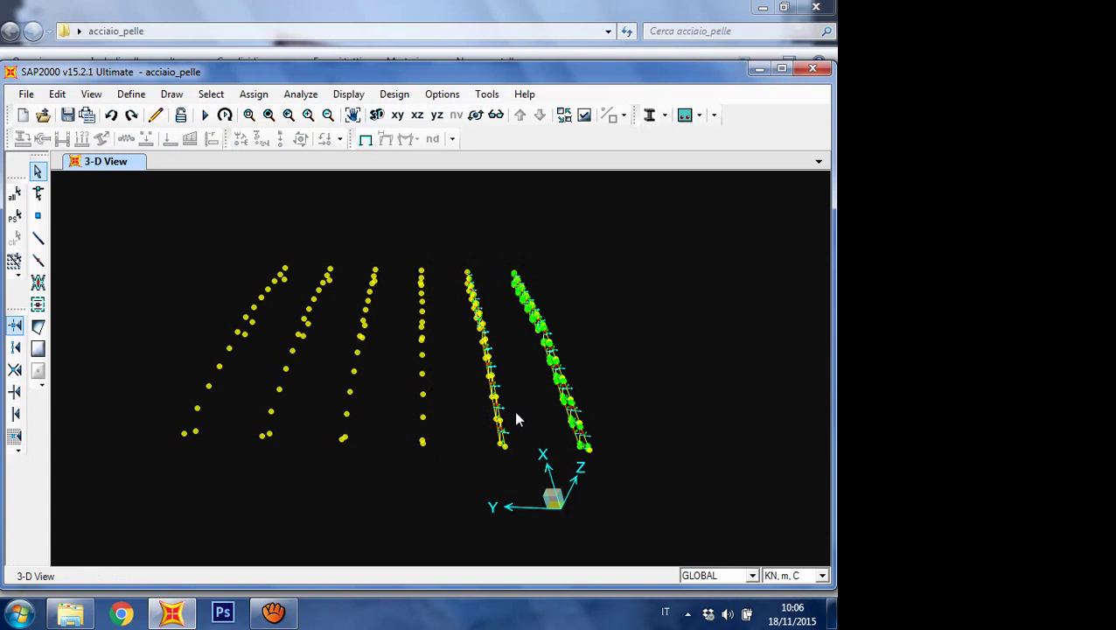
# Step: Orbit to separate the truss lines and delete the frames of the truss line next to the one at Y = 0
pyautogui.click(474, 115)
pyautogui.moveTo(573, 227); pyautogui.dragTo(555, 549)
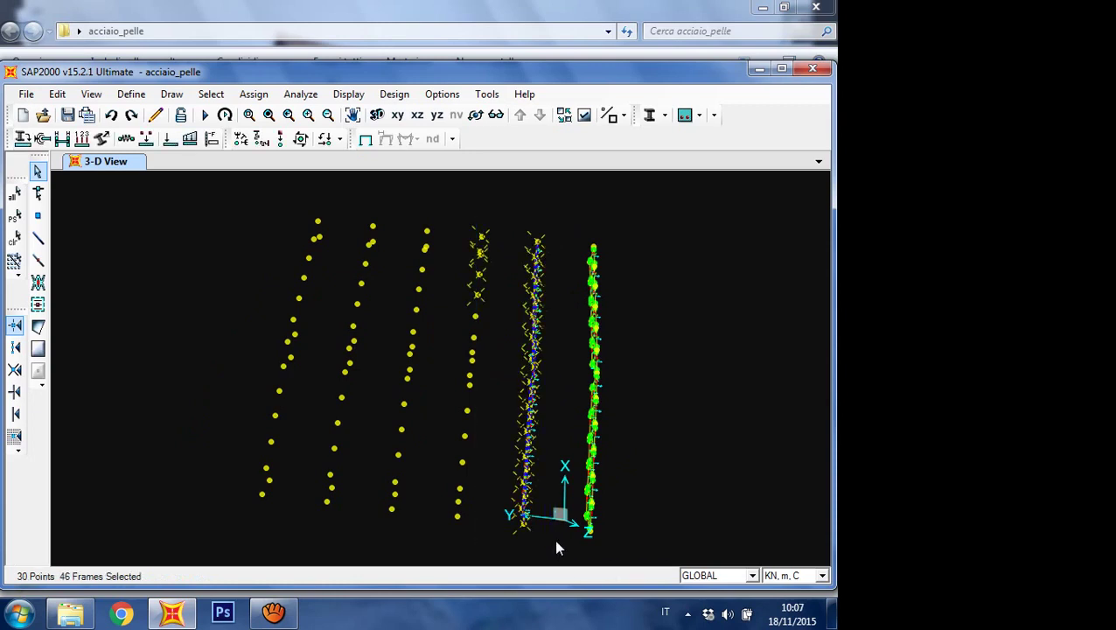
pyautogui.press('Delete')
# Step: Select the truss line at Y = 0 and replicate it linearly with dx 0, dy 5, dz 0 and number 5
pyautogui.scroll(-2, 512, 315)
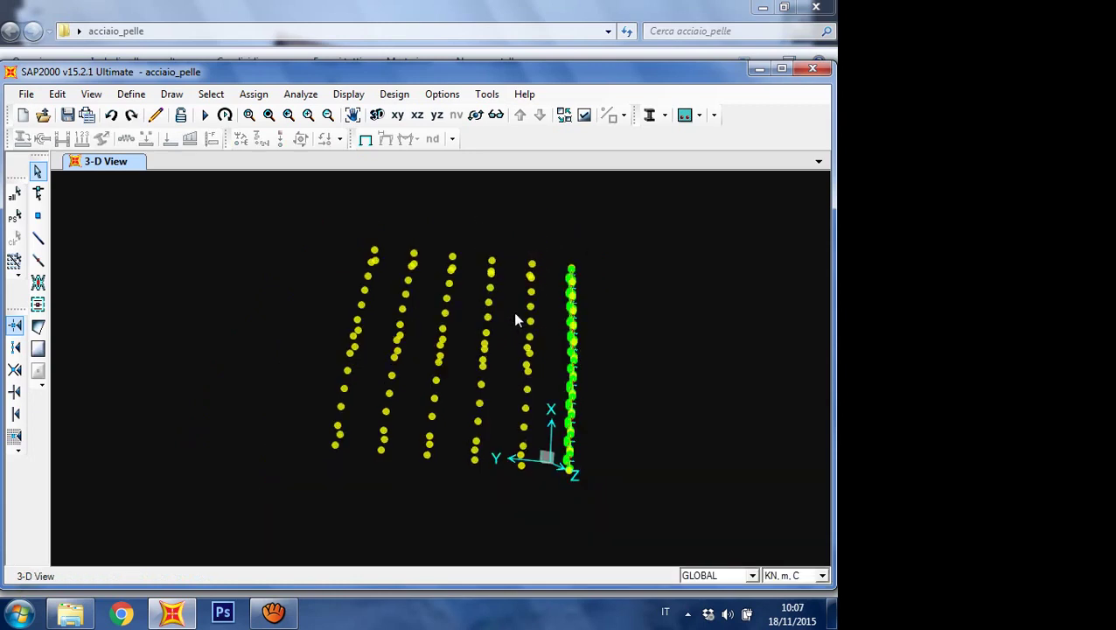
pyautogui.moveTo(544, 242); pyautogui.dragTo(652, 547)
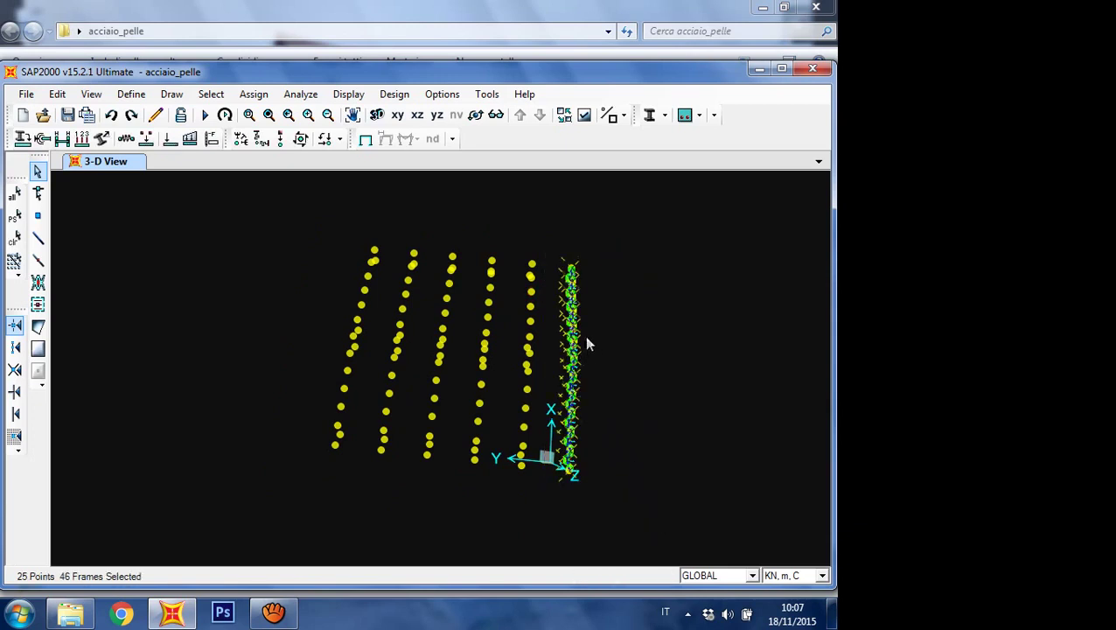
pyautogui.click(55, 95)
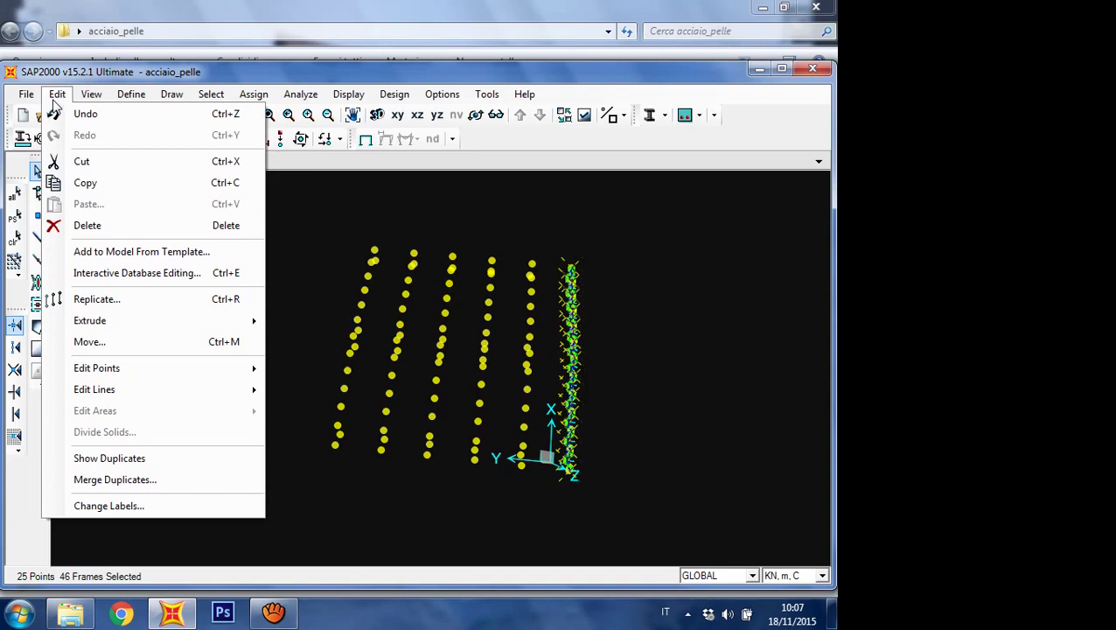
pyautogui.click(90, 300)
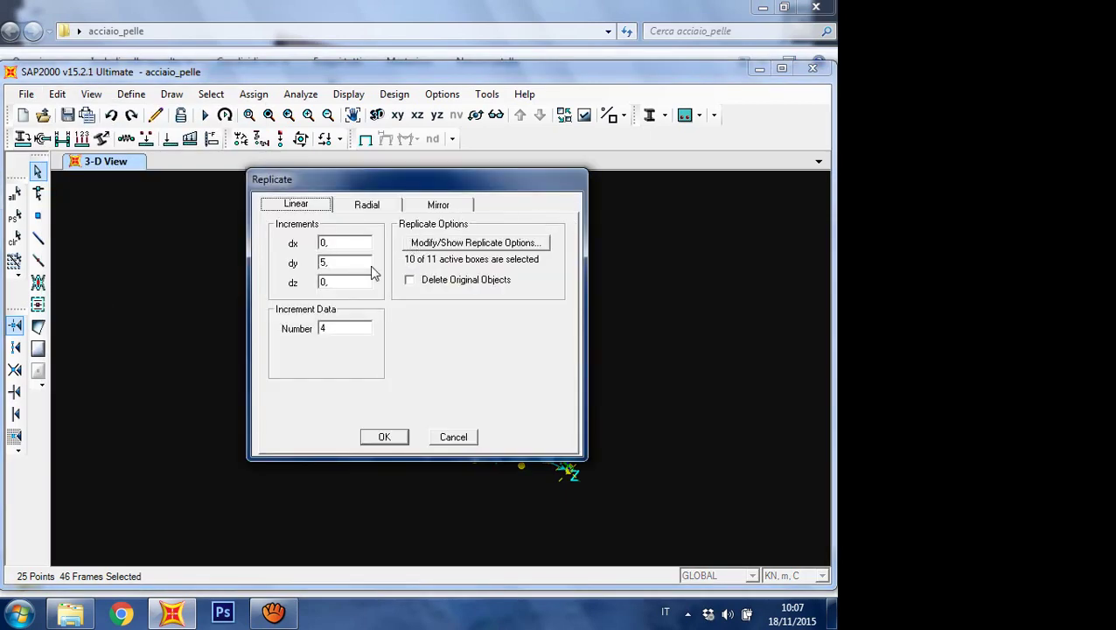
pyautogui.doubleClick(354, 332)
pyautogui.write('5')
pyautogui.click(386, 437)
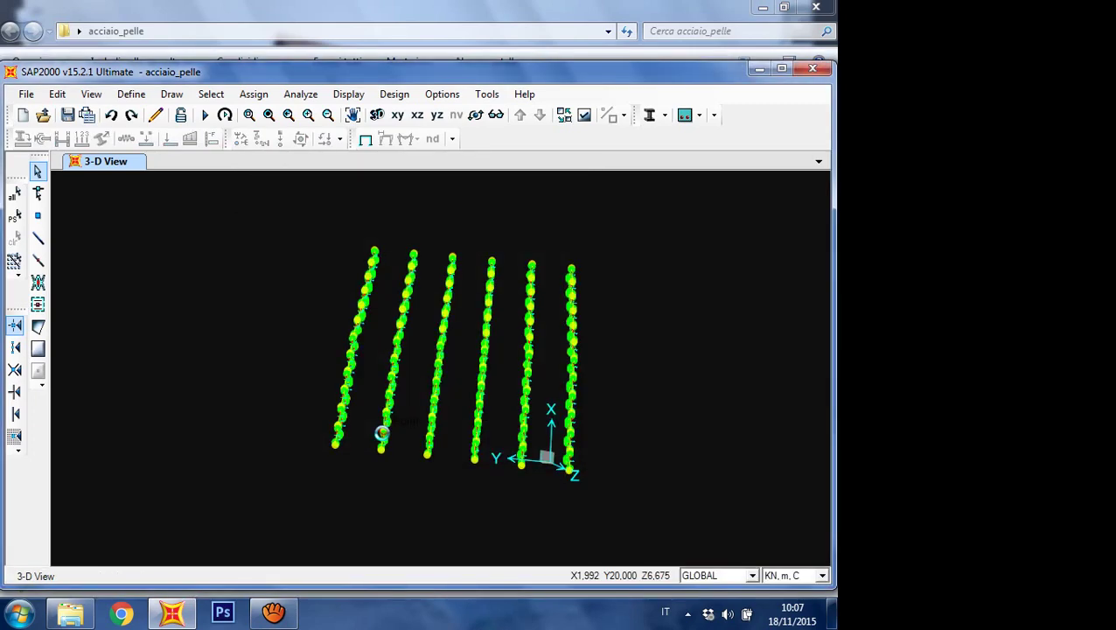
# Step: Show all objects of the model again in the default 3D view
pyautogui.rightClick(632, 280)
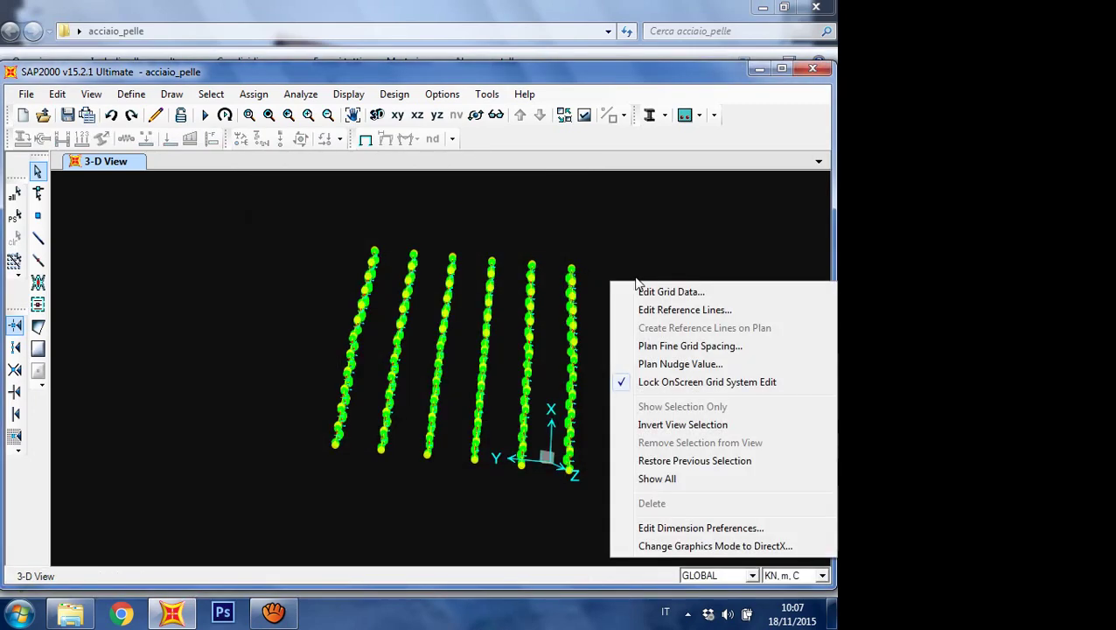
pyautogui.click(682, 478)
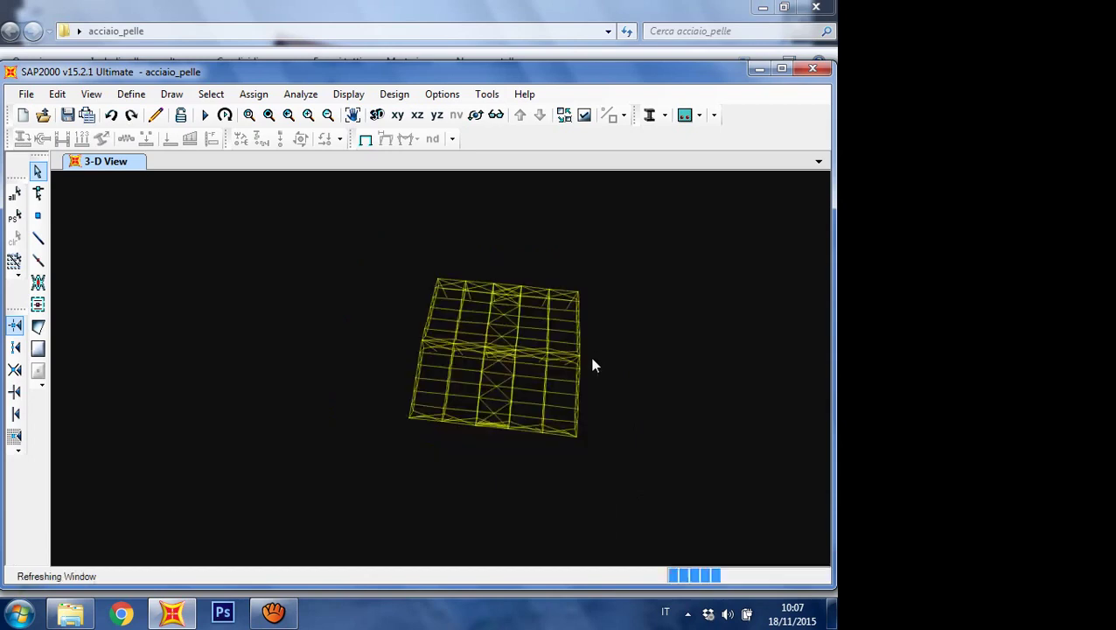
pyautogui.click(377, 114)
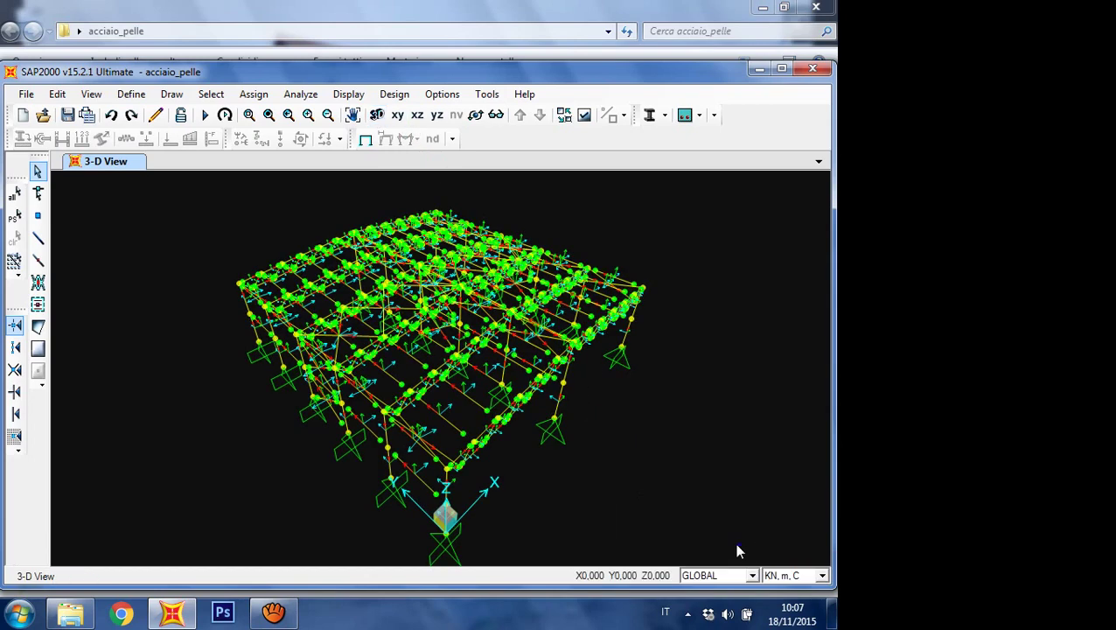
# Step: Select the entire structure and merge its joints
pyautogui.moveTo(254, 218); pyautogui.dragTo(674, 512)
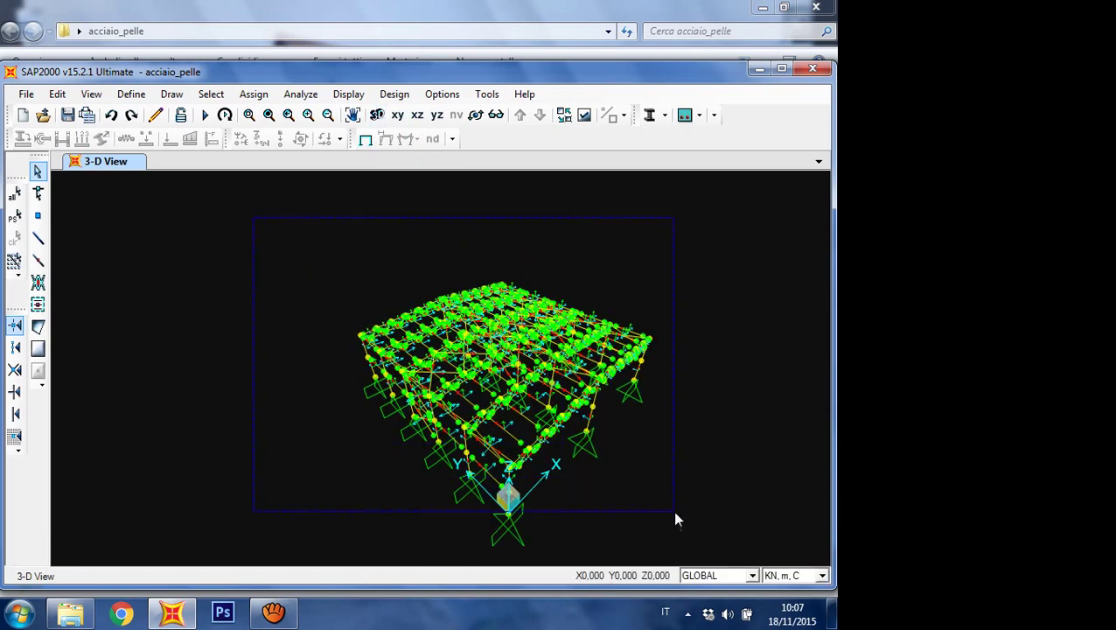
pyautogui.moveTo(736, 556); pyautogui.dragTo(738, 557)
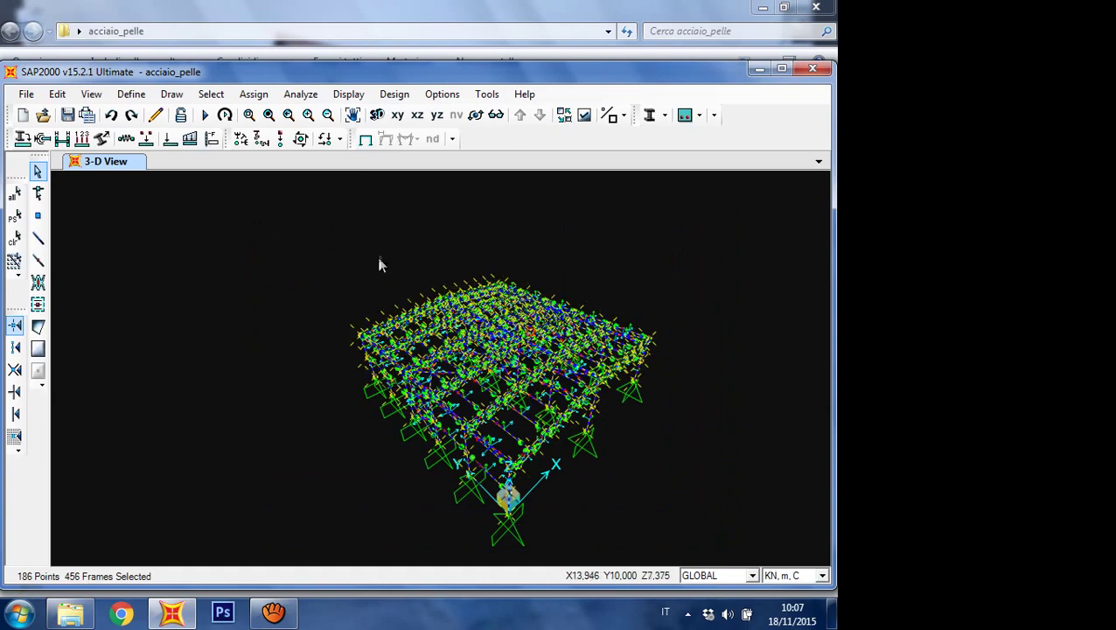
pyautogui.click(57, 94)
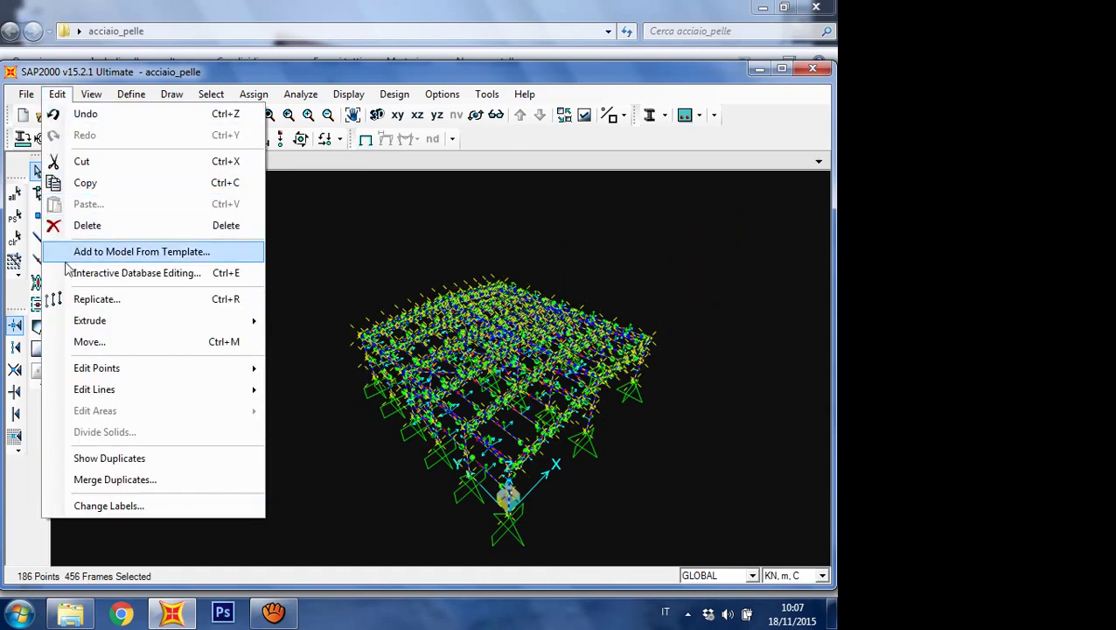
pyautogui.moveTo(180, 368)
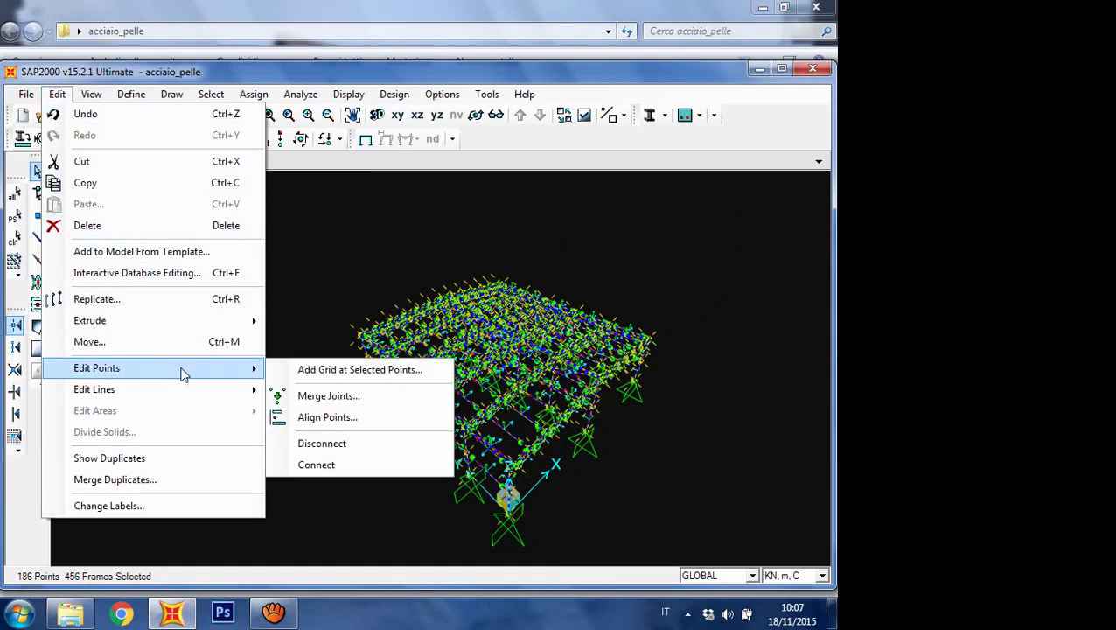
pyautogui.click(314, 394)
pyautogui.click(382, 330)
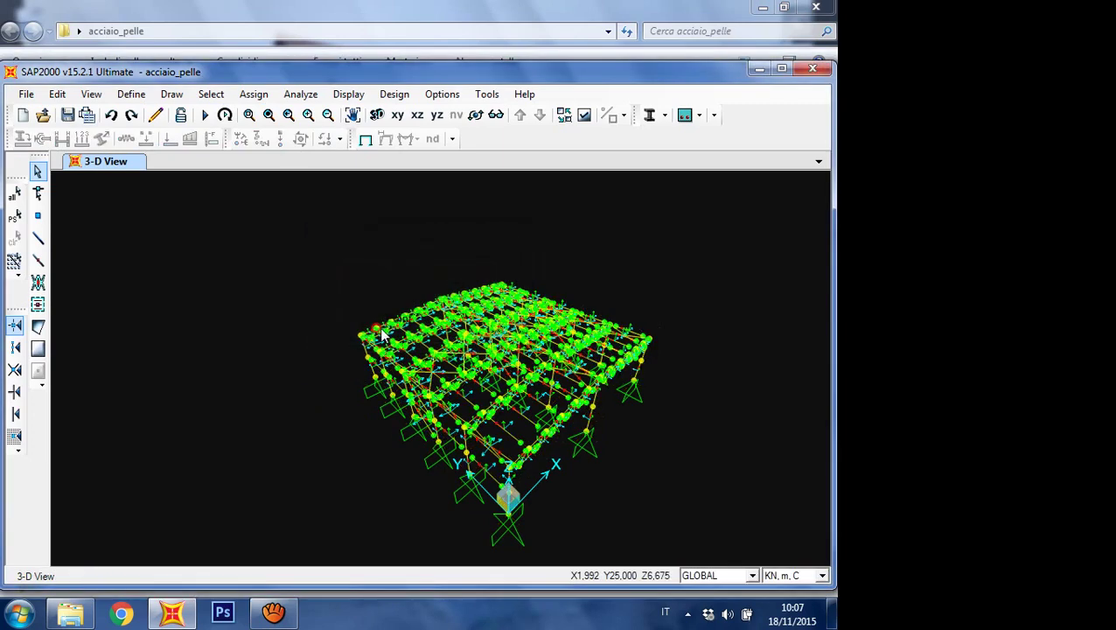
# Step: Run the analysis for the DEAD load case, check the end of the analysis log and return to the model
pyautogui.click(206, 116)
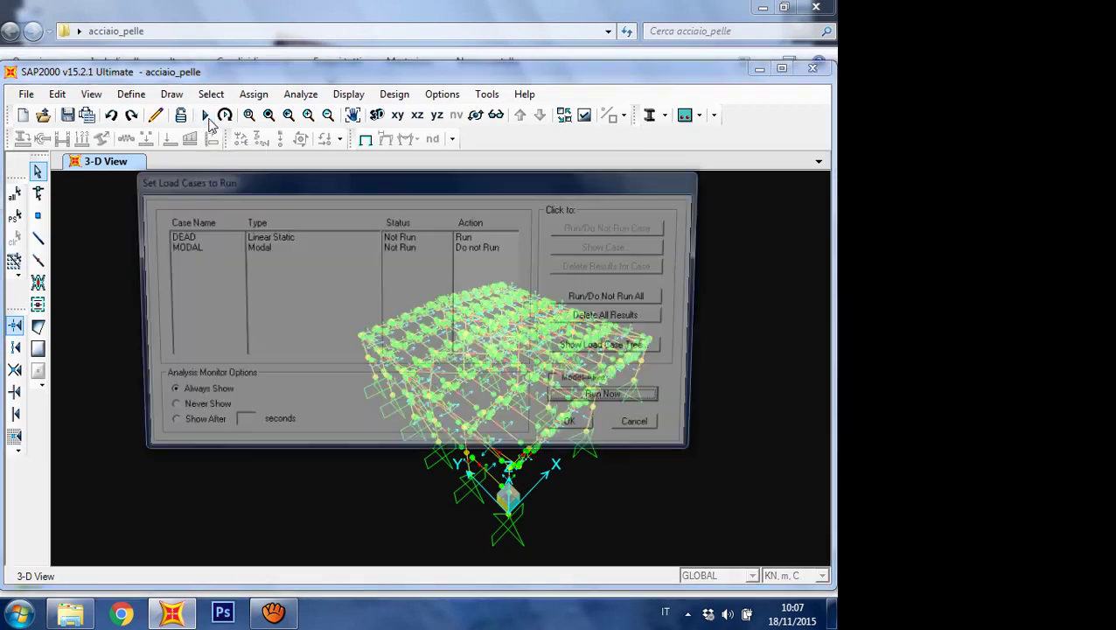
pyautogui.click(612, 401)
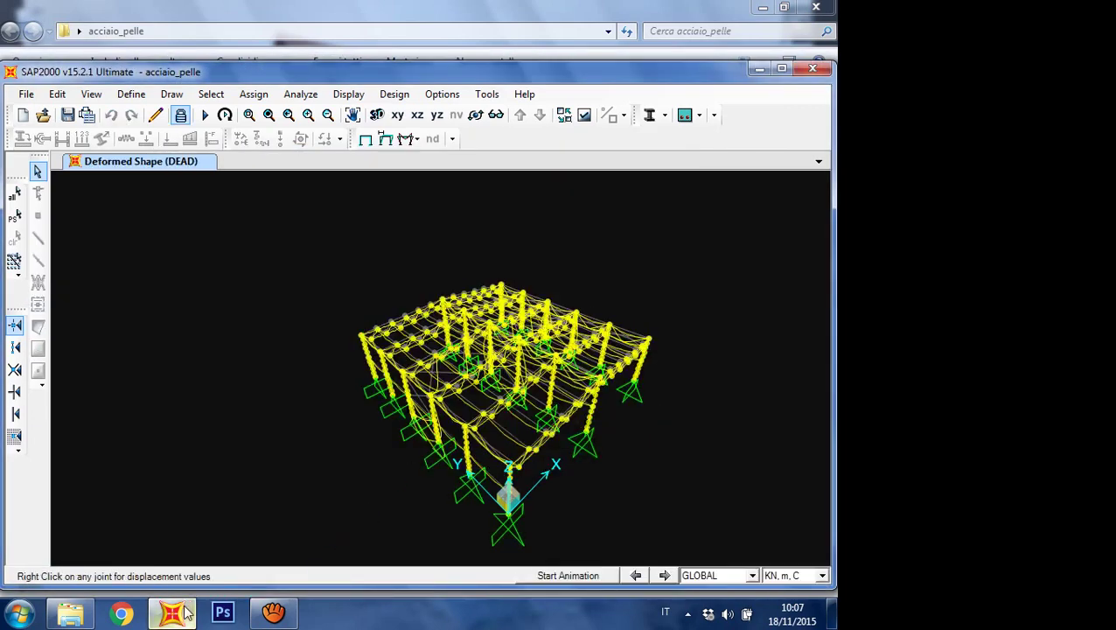
pyautogui.click(172, 612)
pyautogui.moveTo(665, 418); pyautogui.dragTo(663, 449)
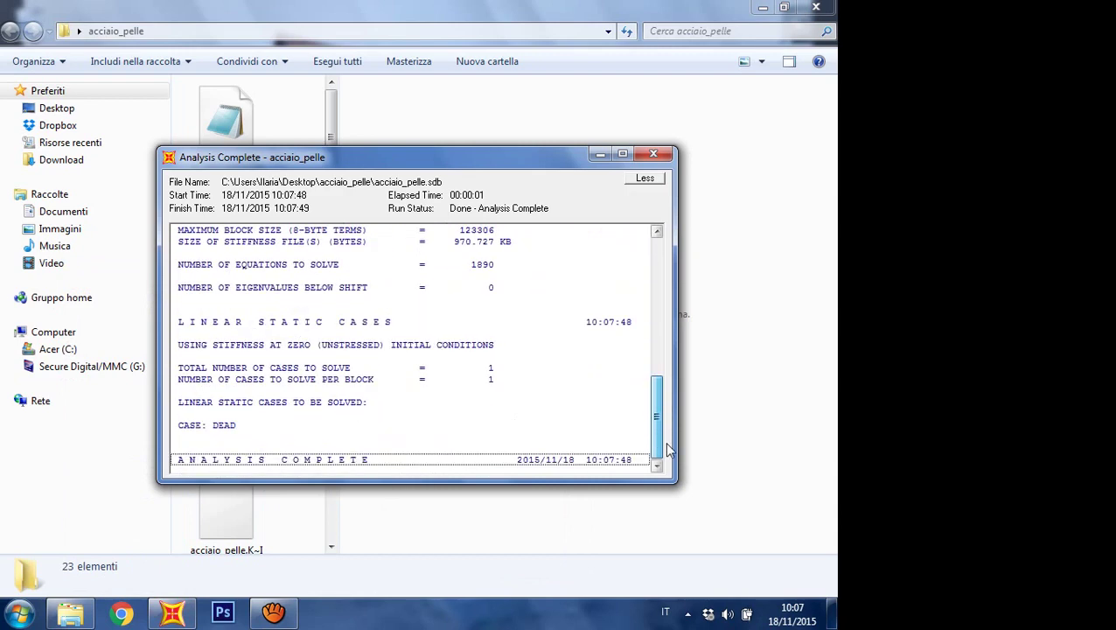
pyautogui.click(654, 154)
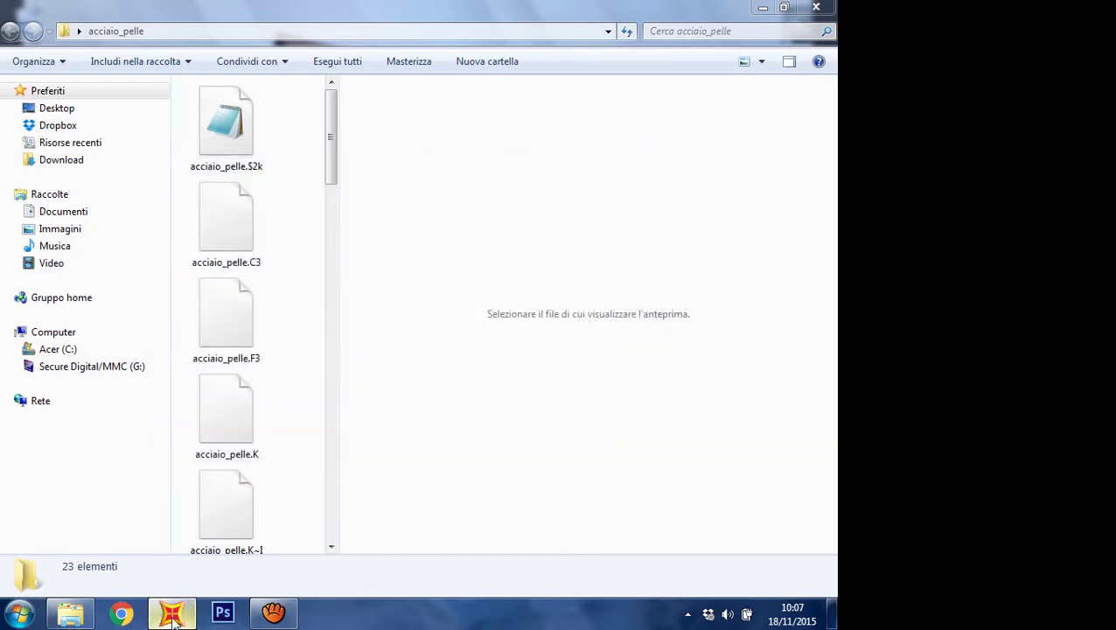
pyautogui.moveTo(172, 612)
pyautogui.click(202, 576)
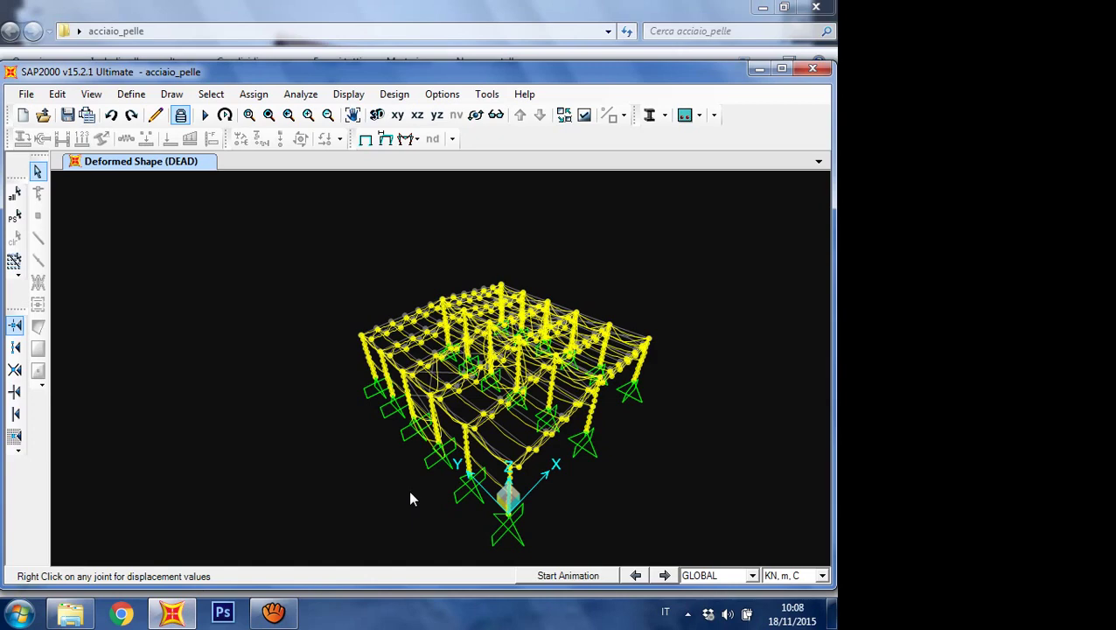
# Step: Examine the roof bracing in the DEAD deformed shape and inspect one diagonal's assignments in the undeformed model
pyautogui.keyDown('shift'); pyautogui.moveTo(411, 499); pyautogui.dragTo(516, 428, button='middle'); pyautogui.keyUp('shift')
pyautogui.scroll(2, 535, 486)
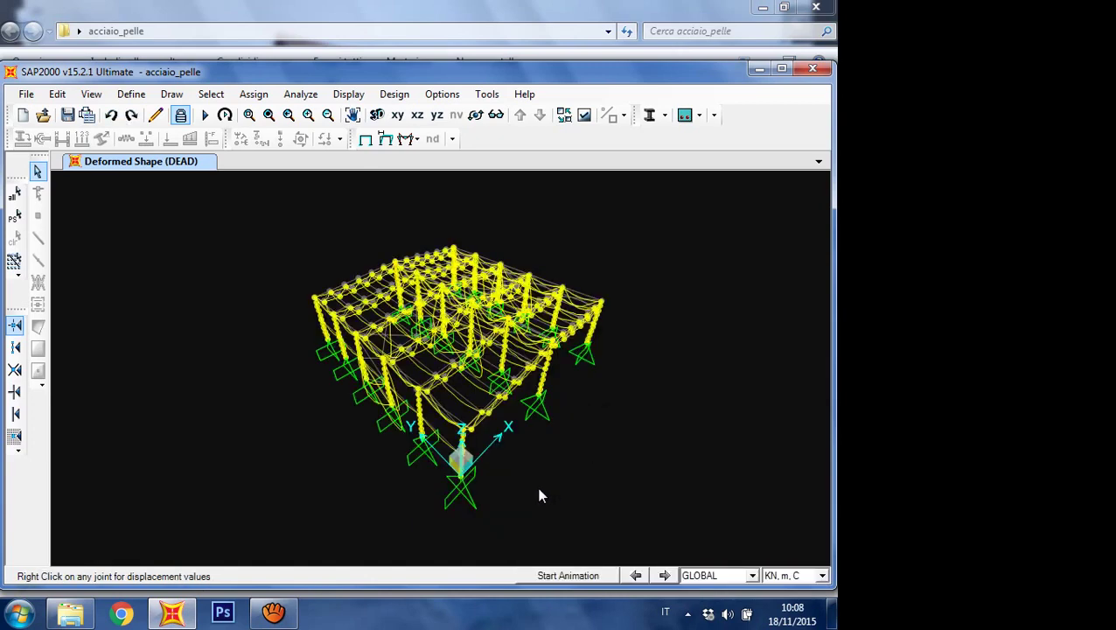
pyautogui.scroll(-1, 530, 468)
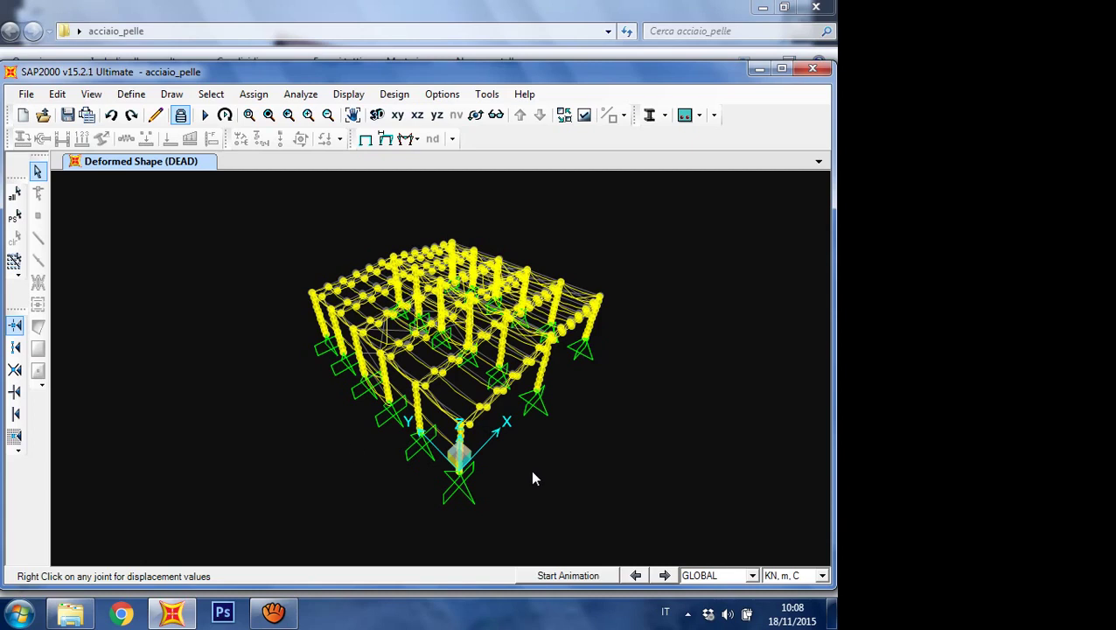
pyautogui.scroll(1, 421, 313)
pyautogui.scroll(2, 383, 319)
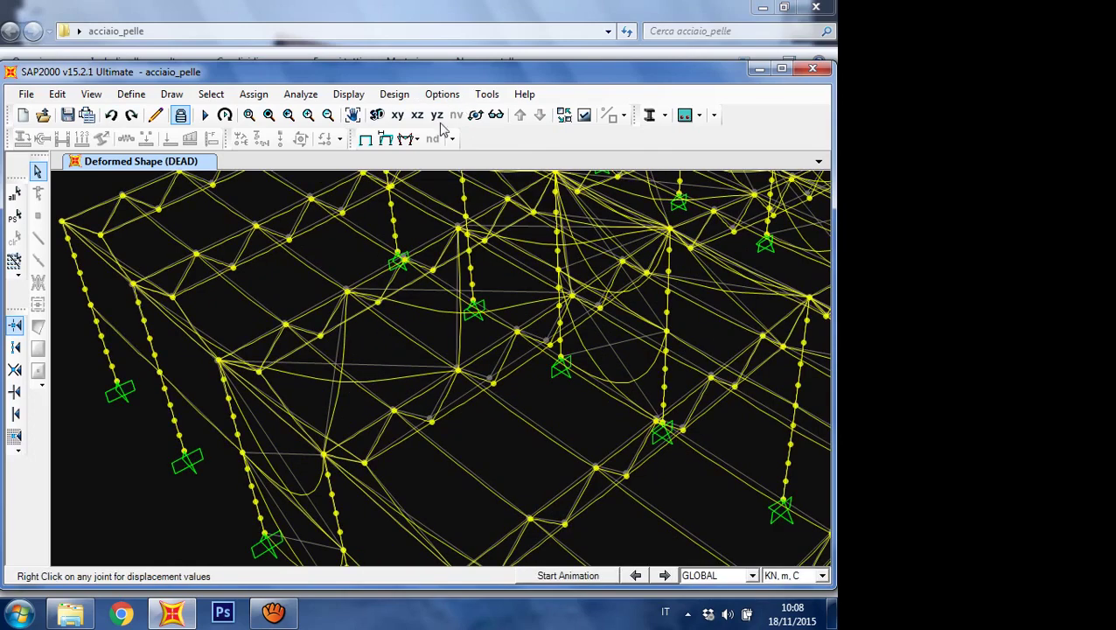
pyautogui.click(365, 140)
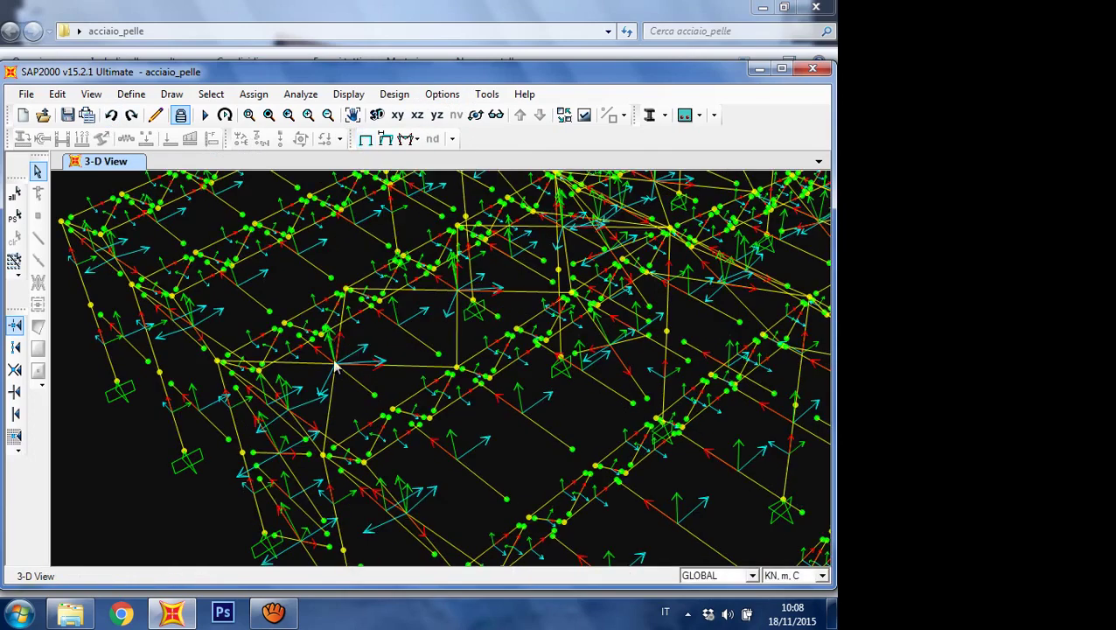
pyautogui.click(408, 373)
pyautogui.rightClick(407, 373)
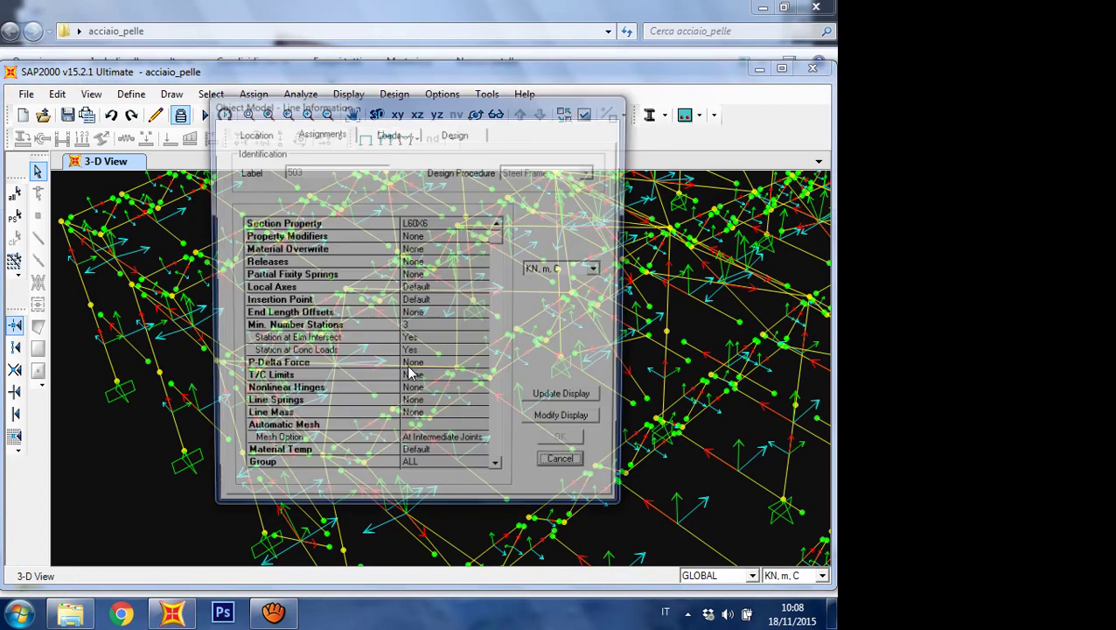
pyautogui.click(568, 469)
# Step: Unlock the model and turn off the display of frame releases and frame local axes
pyautogui.scroll(-4, 491, 328)
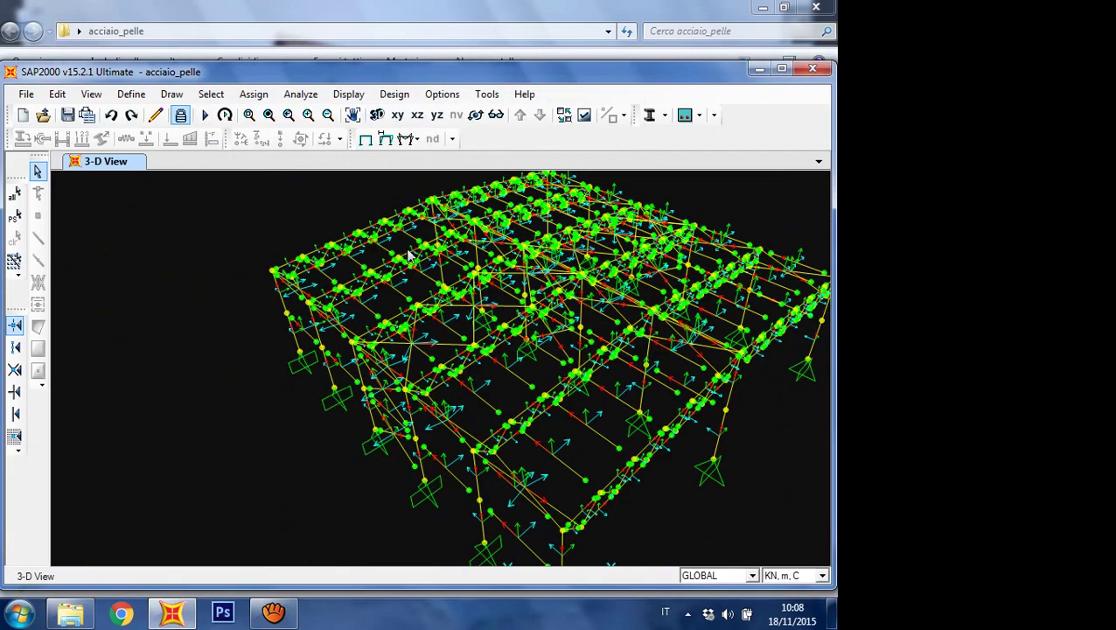
pyautogui.click(180, 115)
pyautogui.click(421, 369)
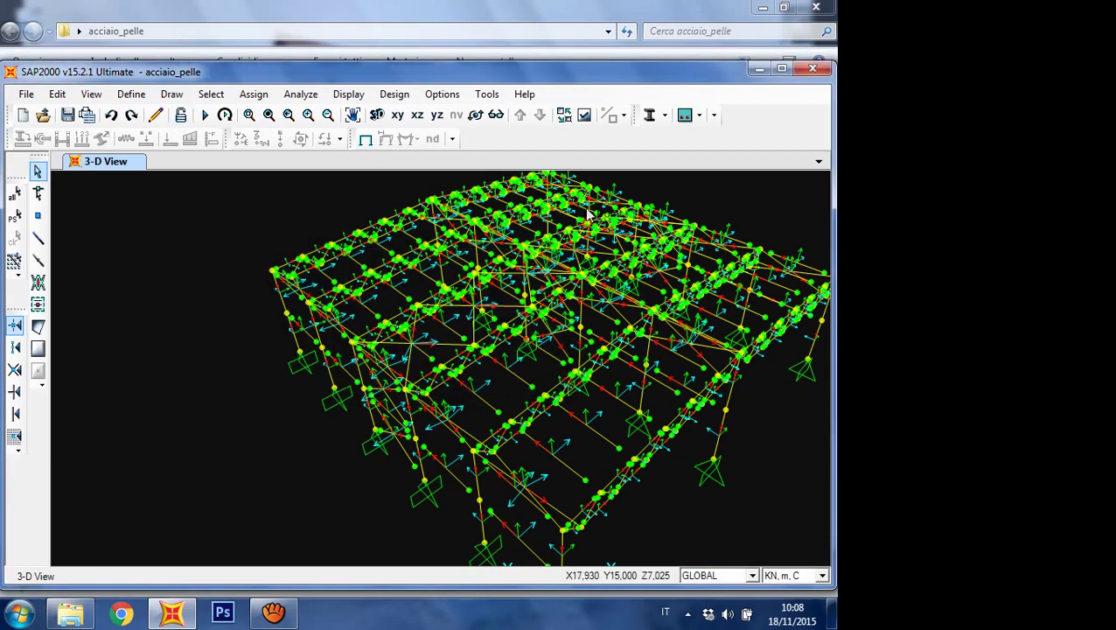
pyautogui.click(585, 115)
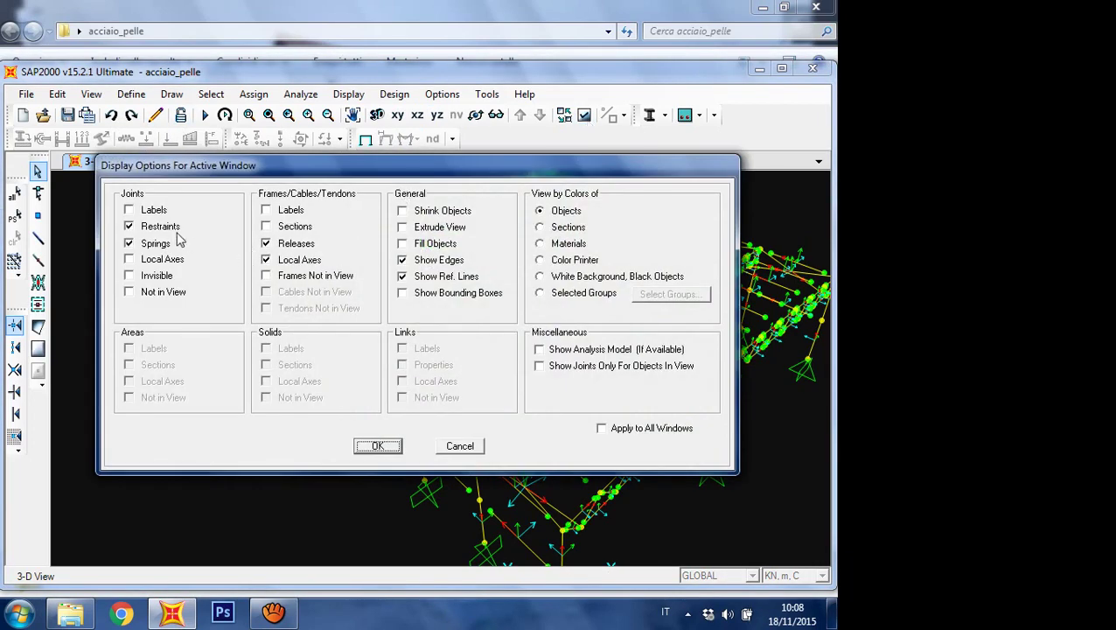
pyautogui.click(289, 244)
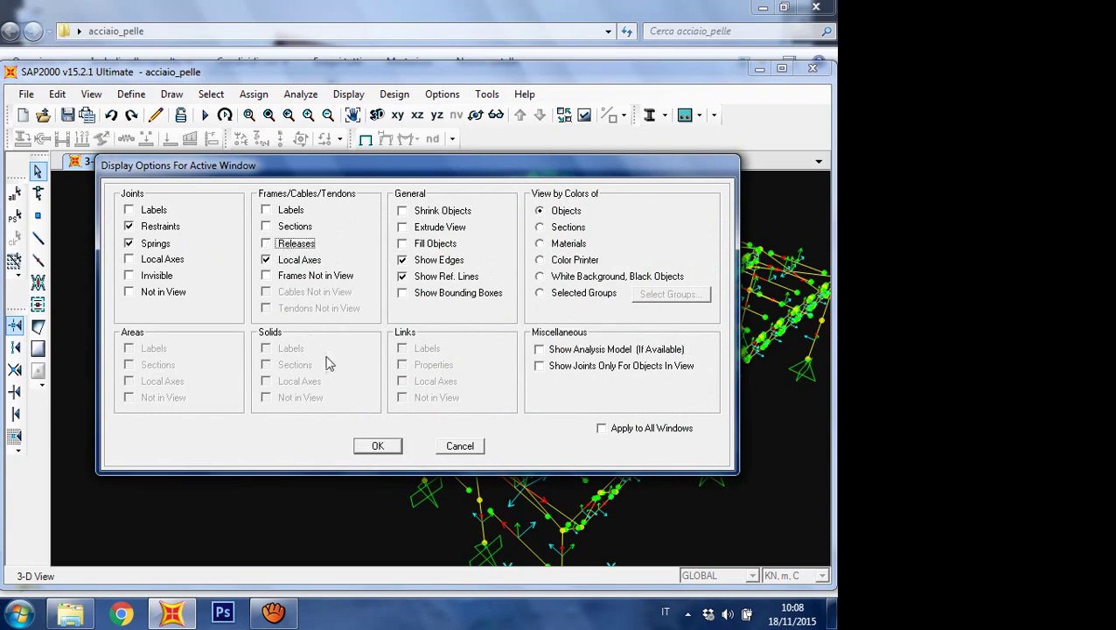
pyautogui.click(299, 260)
pyautogui.click(378, 445)
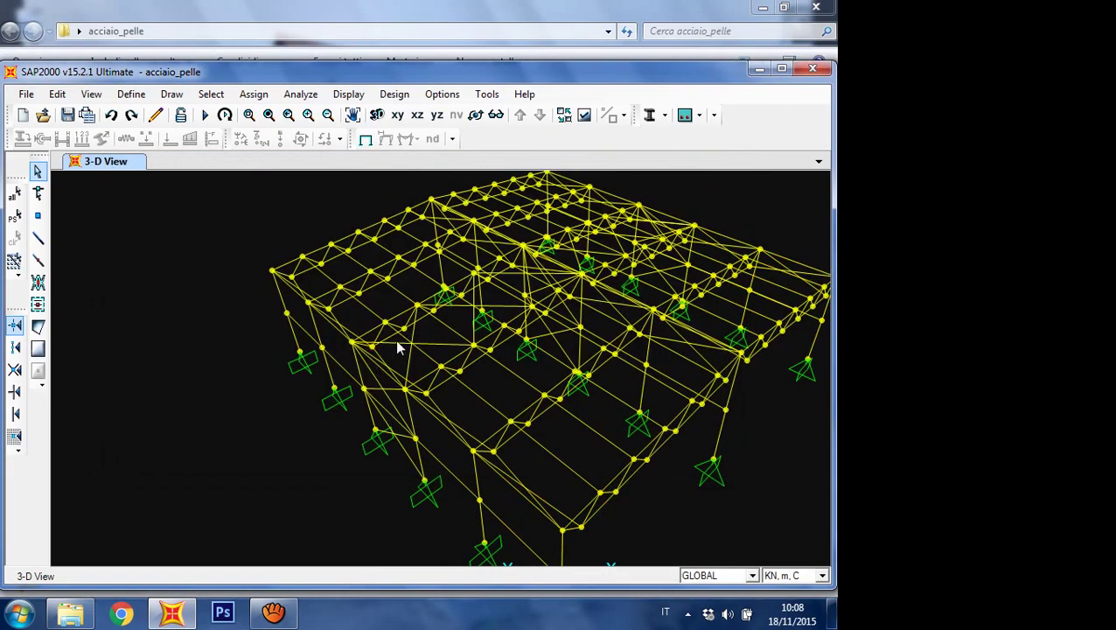
# Step: Select the four diagonals of the first two roof bracing crosses, starting from the eave of the braced bay
pyautogui.scroll(4, 398, 345)
pyautogui.click(461, 348)
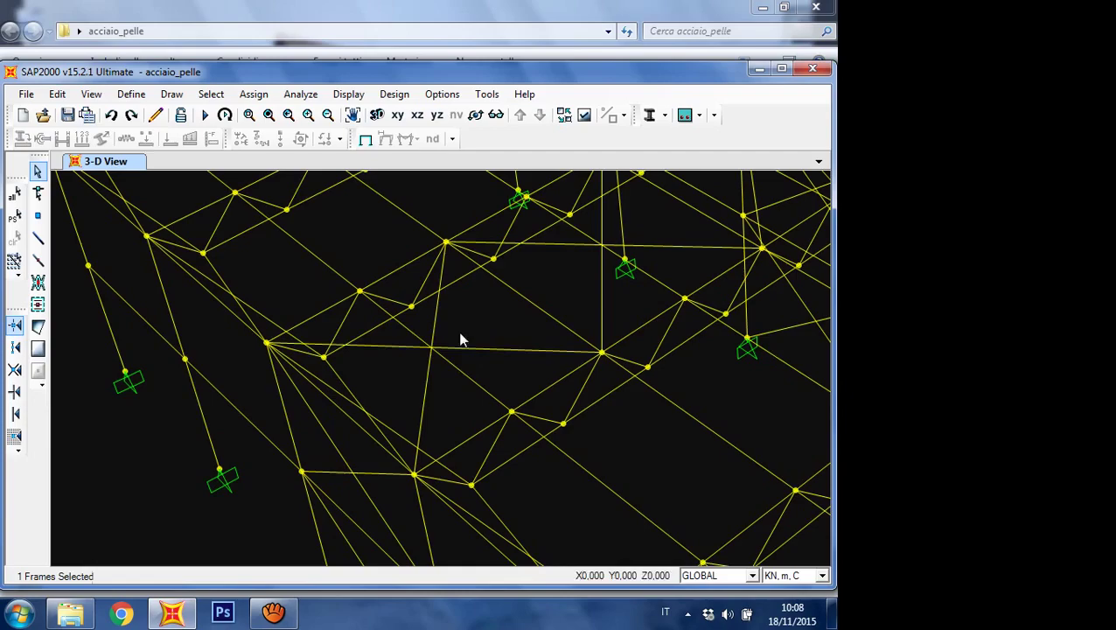
pyautogui.click(424, 402)
pyautogui.scroll(-3, 305, 383)
pyautogui.scroll(3, 443, 333)
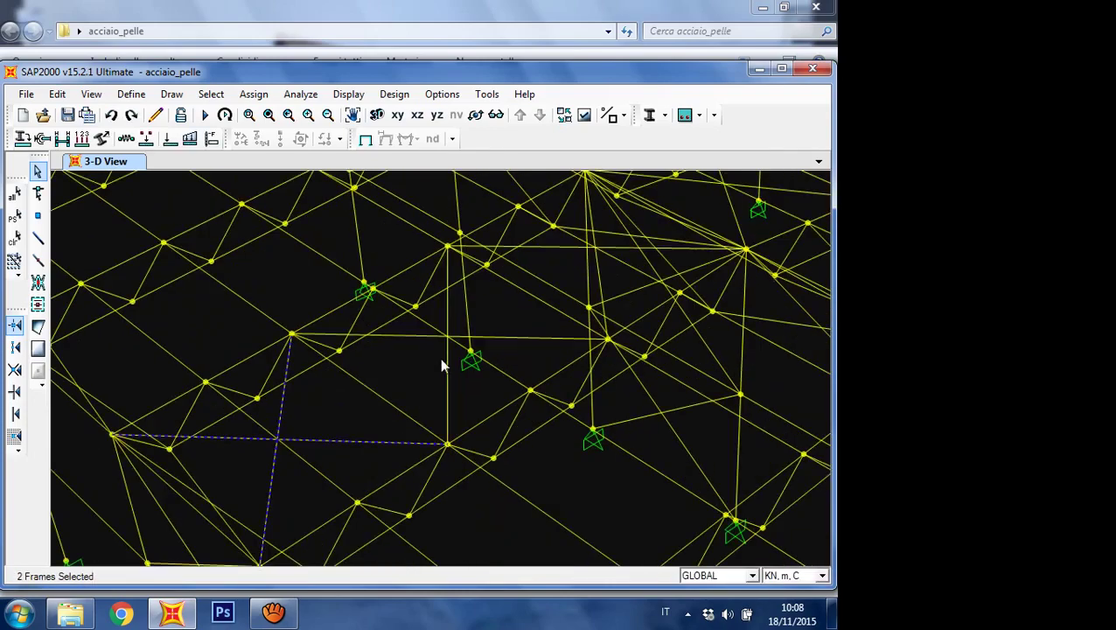
pyautogui.scroll(2, 442, 363)
pyautogui.click(456, 405)
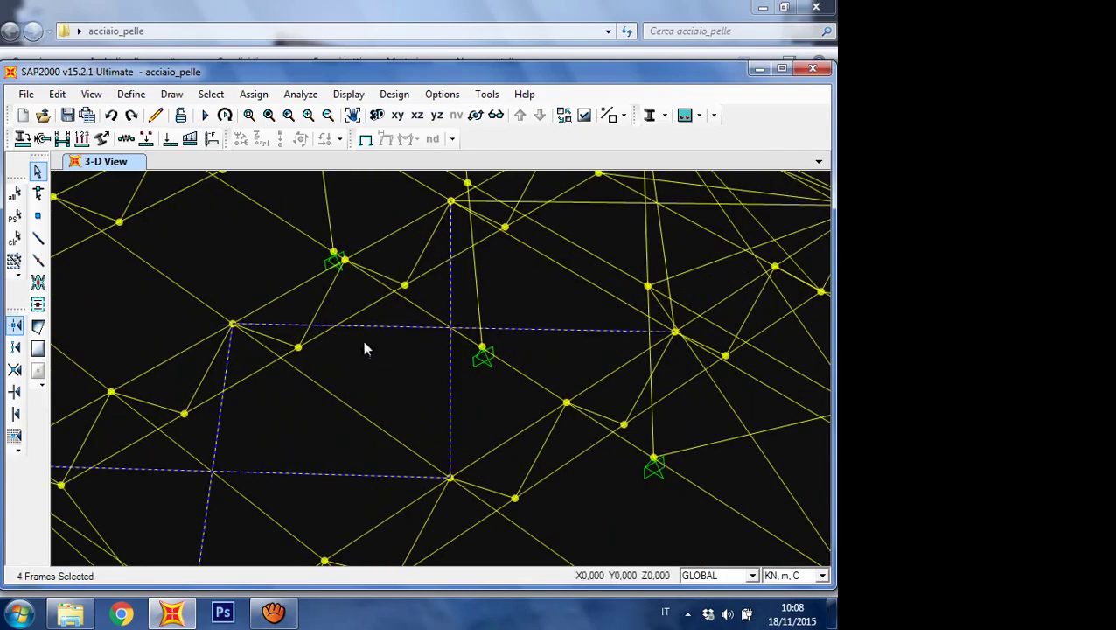
# Step: Add the diagonals of the two roof bracing crosses around the hall's central column line to the selection
pyautogui.scroll(-4, 345, 411)
pyautogui.scroll(4, 490, 329)
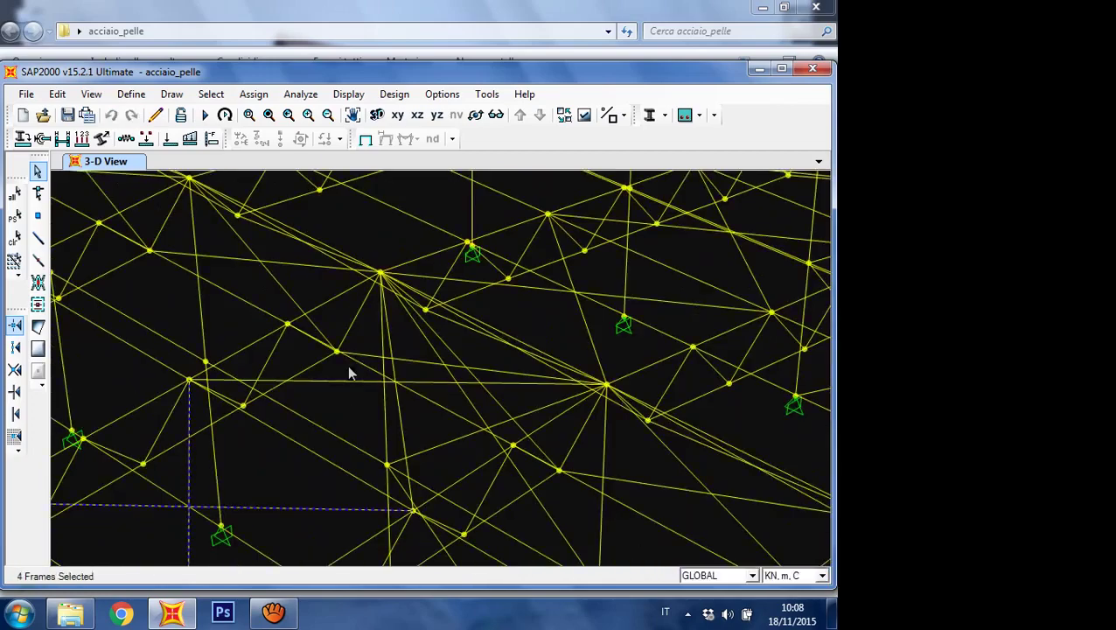
pyautogui.scroll(3, 347, 372)
pyautogui.click(358, 390)
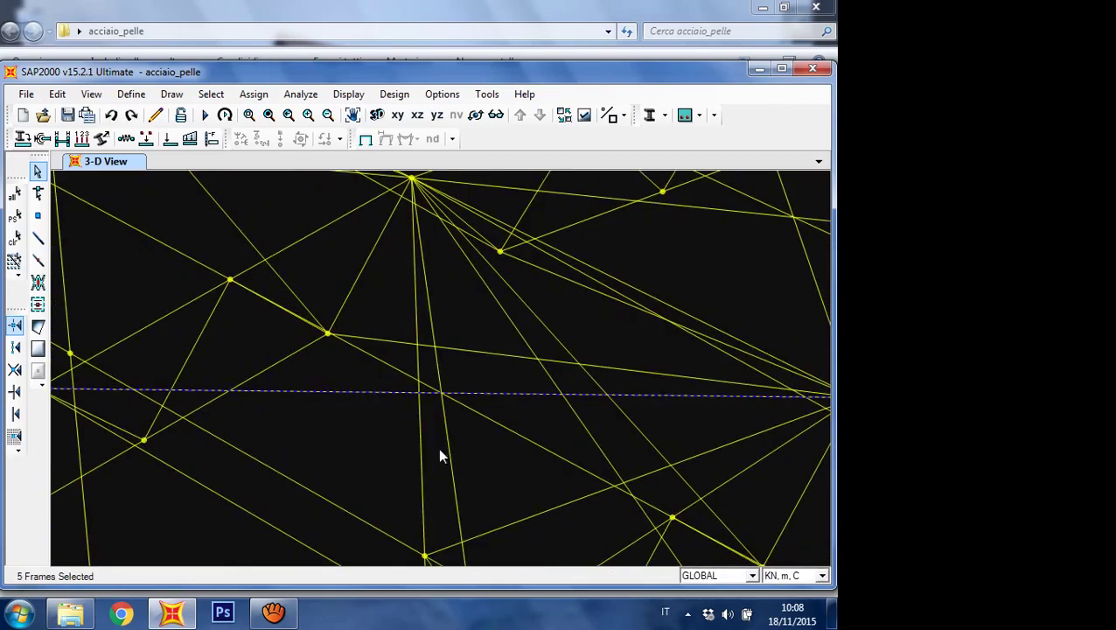
pyautogui.scroll(-2, 296, 441)
pyautogui.click(362, 402)
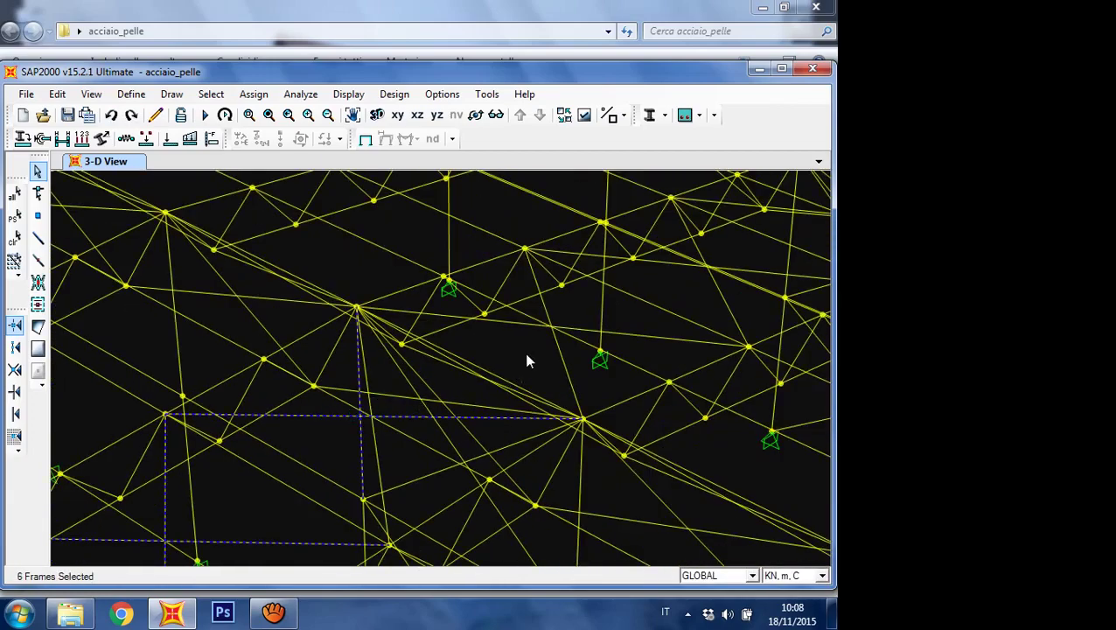
pyautogui.click(505, 323)
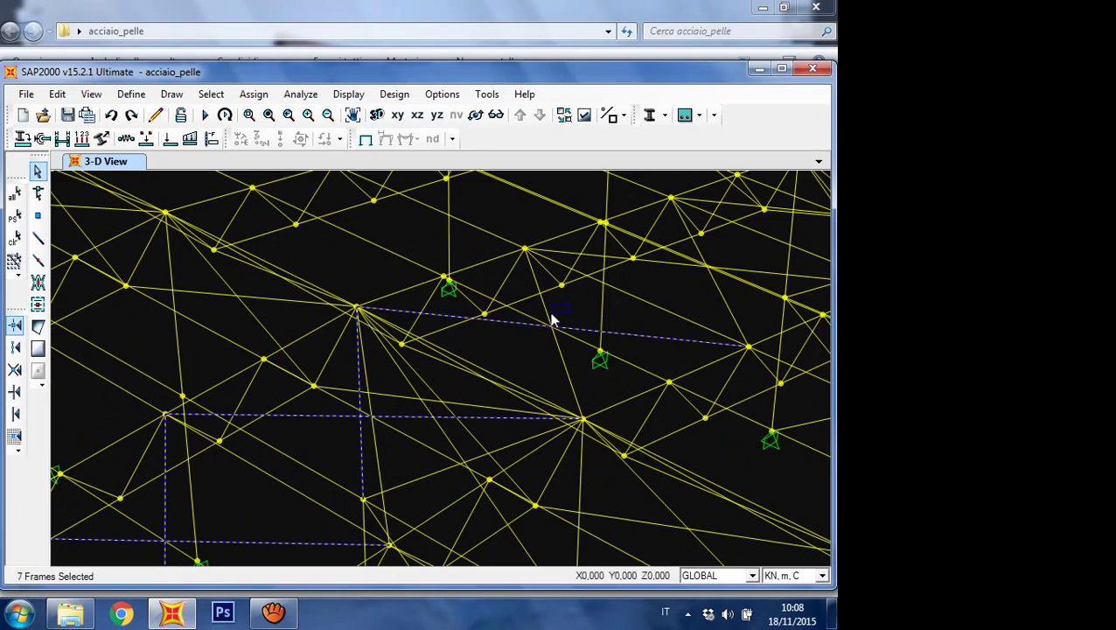
pyautogui.click(540, 319)
# Step: Add the diagonals of the middle roof bracing cross beyond the central column line to the selection
pyautogui.scroll(-3, 486, 354)
pyautogui.scroll(3, 612, 331)
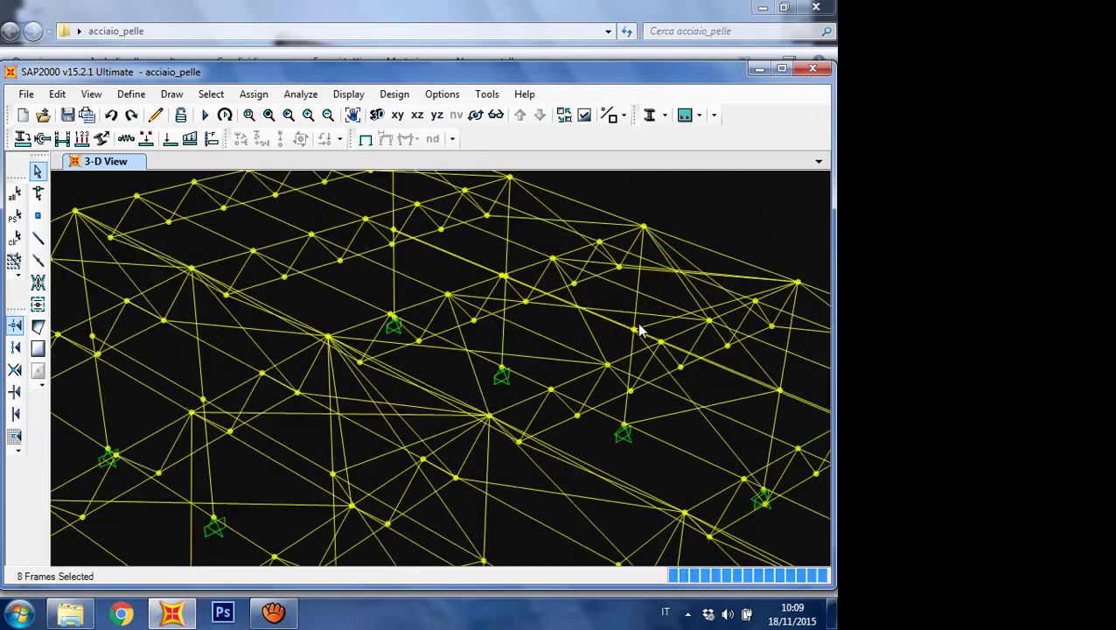
pyautogui.click(568, 331)
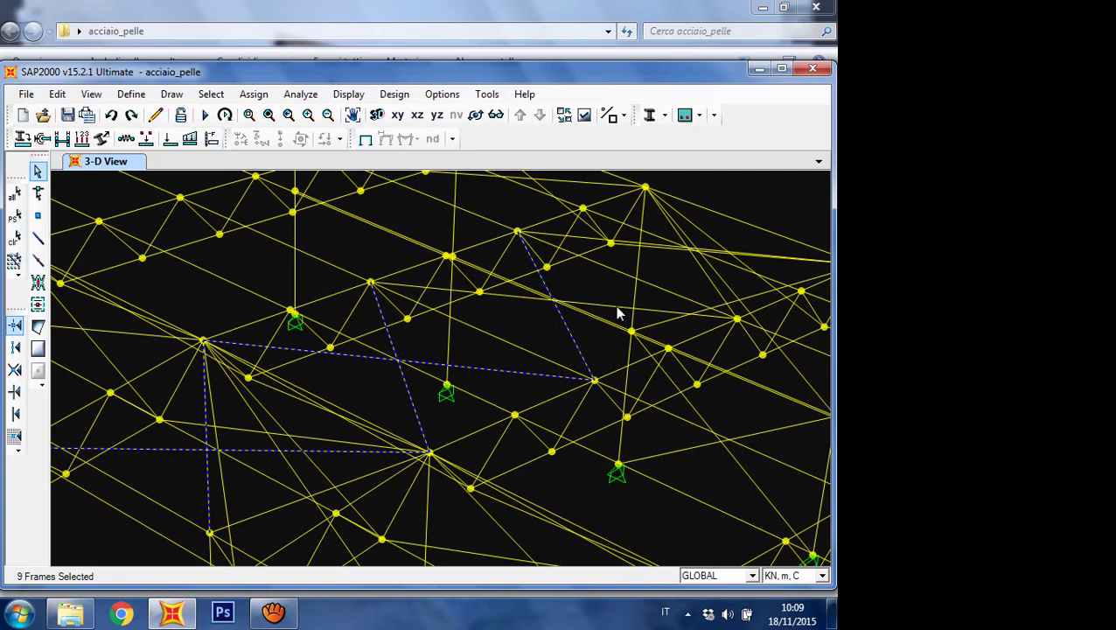
pyautogui.click(605, 303)
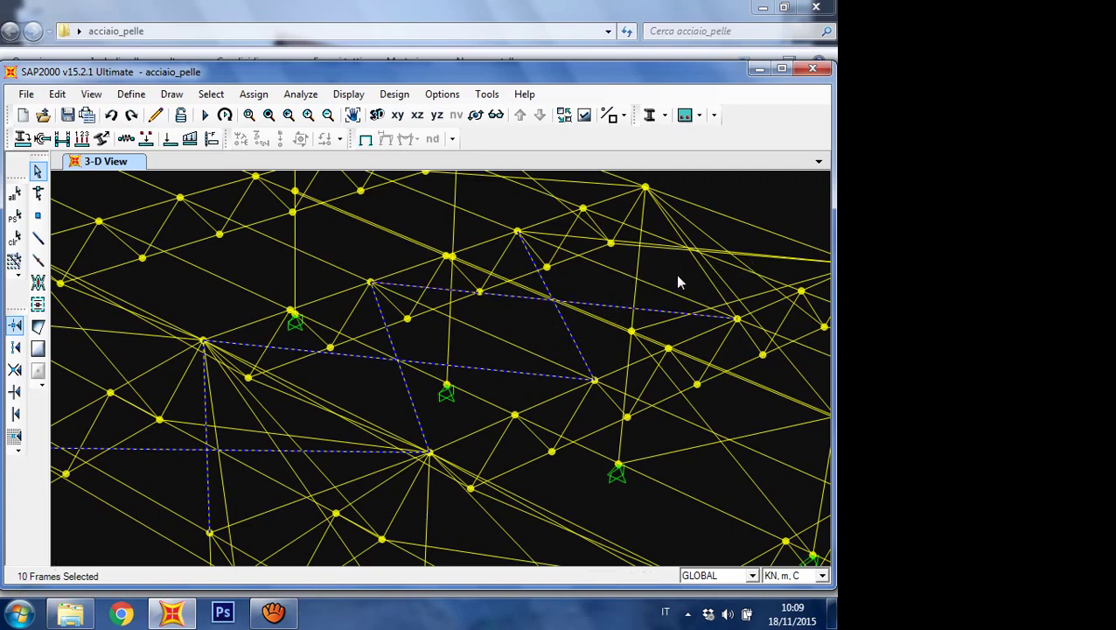
# Step: Add the two diagonals of the last roof bracing cross at the far eave to the selection
pyautogui.scroll(-3, 675, 276)
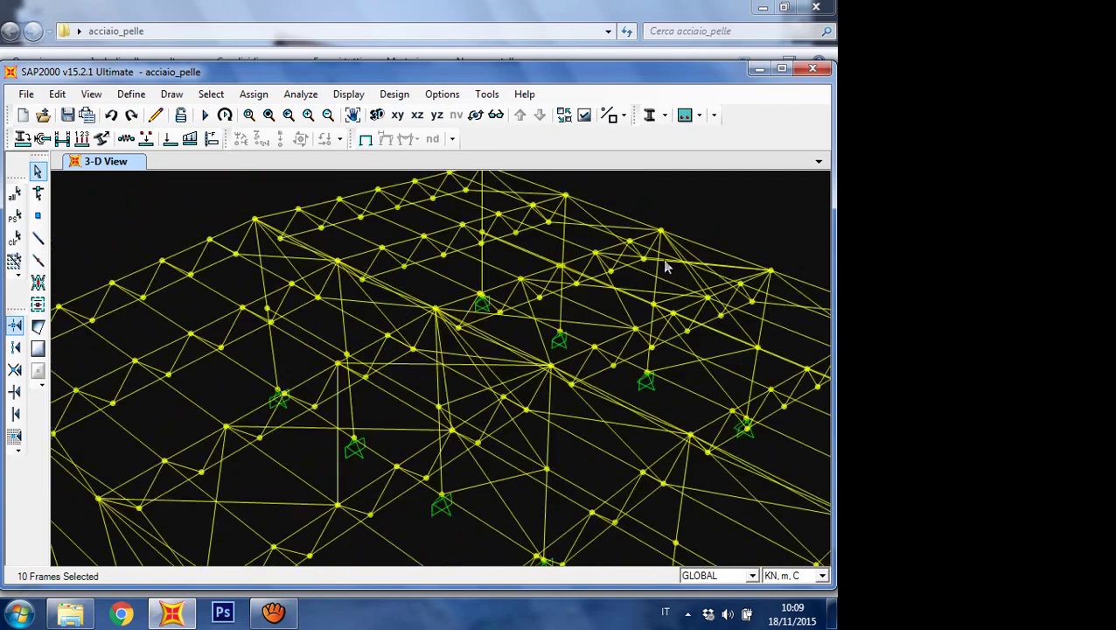
pyautogui.click(476, 115)
pyautogui.moveTo(748, 255); pyautogui.dragTo(479, 234)
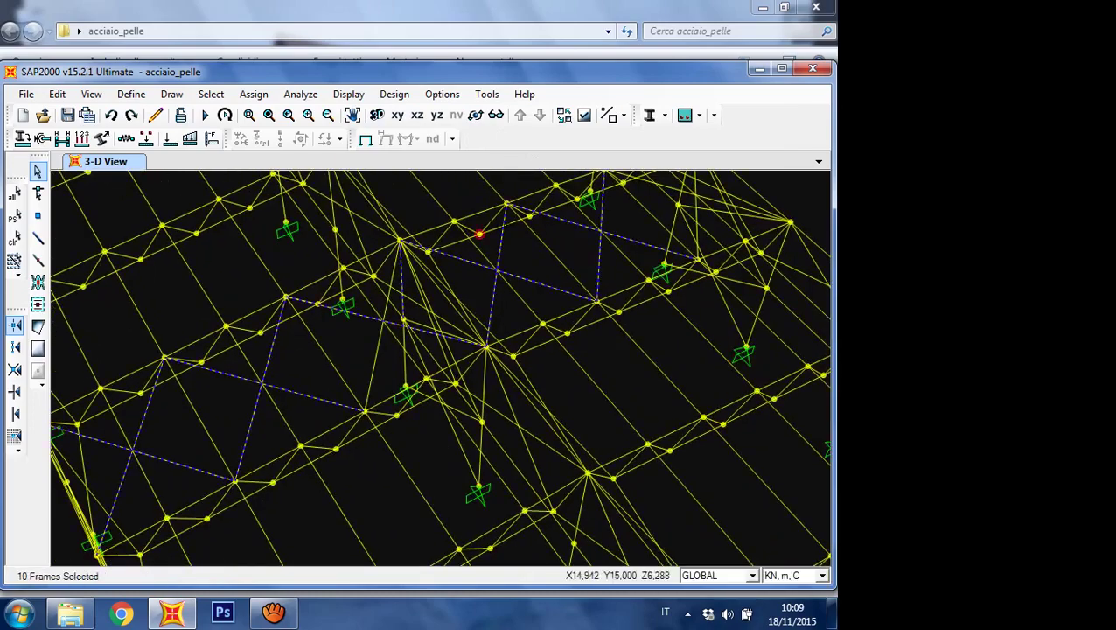
pyautogui.scroll(4, 628, 269)
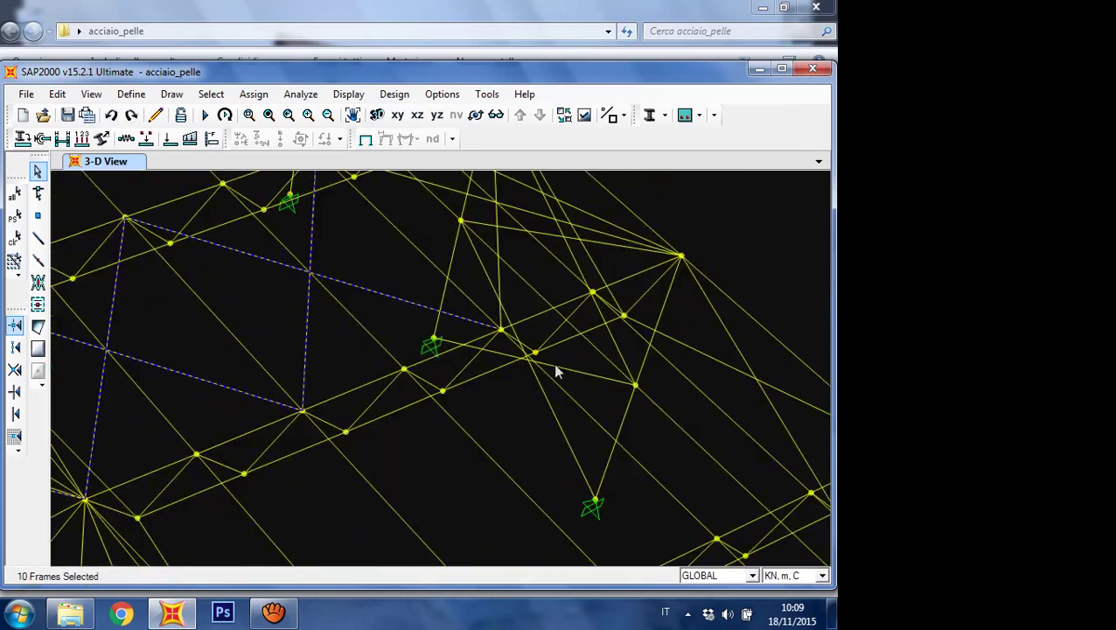
pyautogui.scroll(-3, 511, 229)
pyautogui.scroll(4, 476, 252)
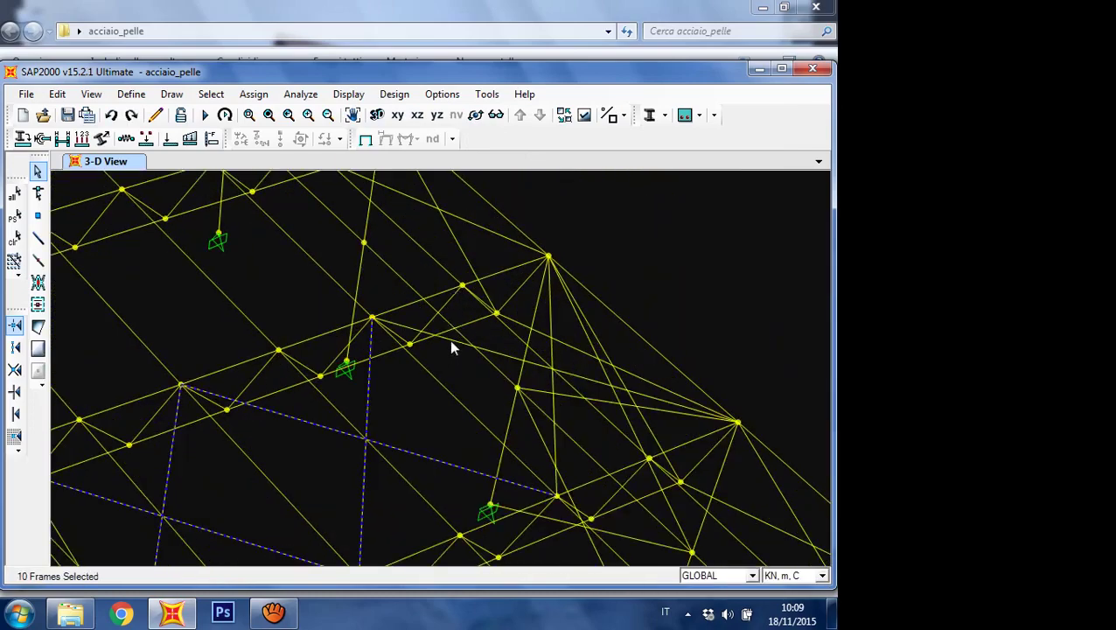
pyautogui.click(450, 343)
pyautogui.scroll(-5, 628, 233)
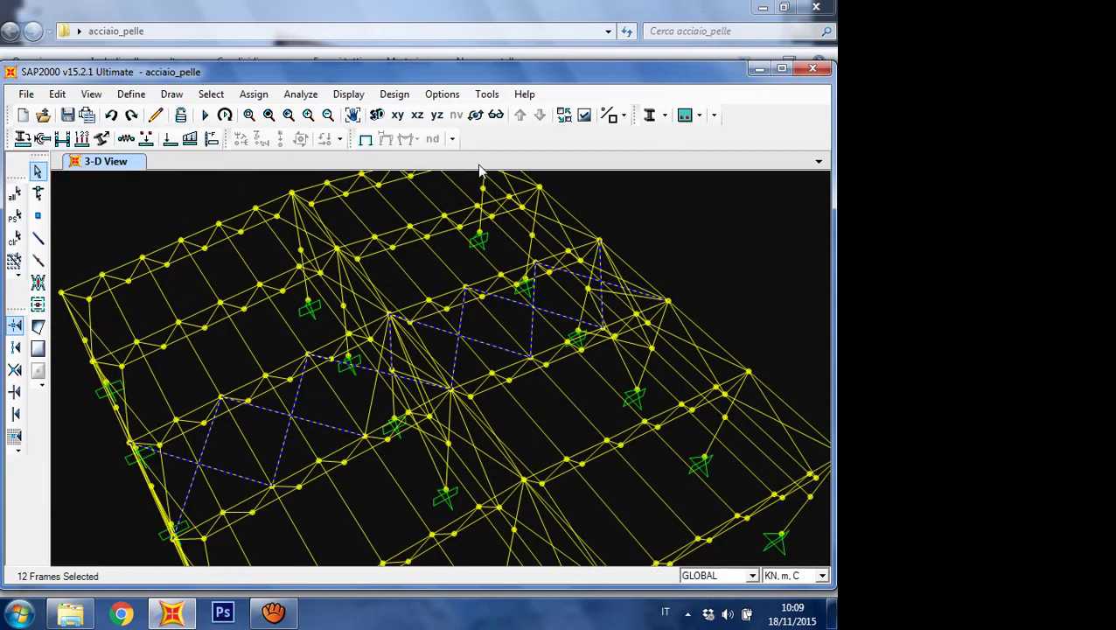
# Step: Deselect the wrongly picked frame at the central column line and add the missing roof bracing diagonal to the selection
pyautogui.click(475, 115)
pyautogui.moveTo(709, 377); pyautogui.dragTo(506, 349)
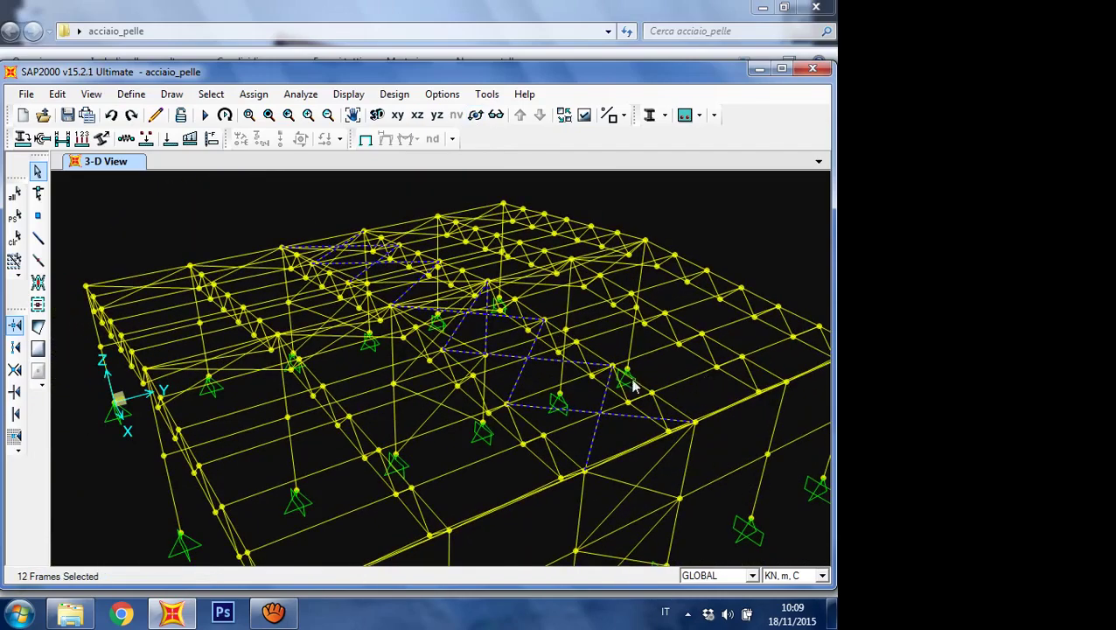
pyautogui.scroll(5, 524, 355)
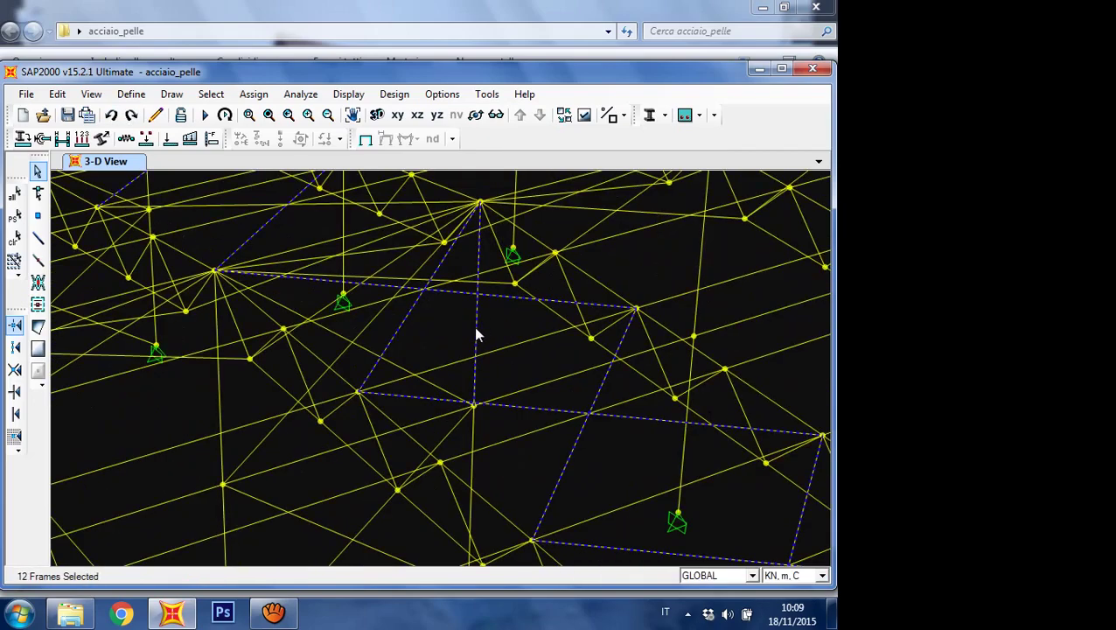
pyautogui.click(476, 330)
pyautogui.scroll(-3, 584, 271)
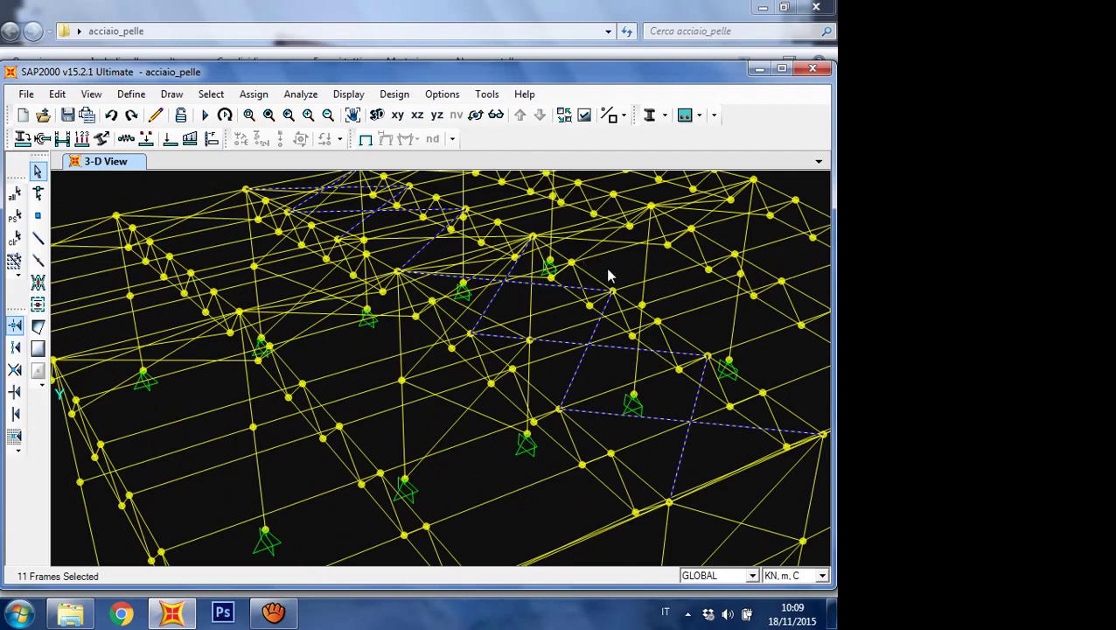
pyautogui.click(476, 114)
pyautogui.moveTo(481, 202); pyautogui.dragTo(531, 311)
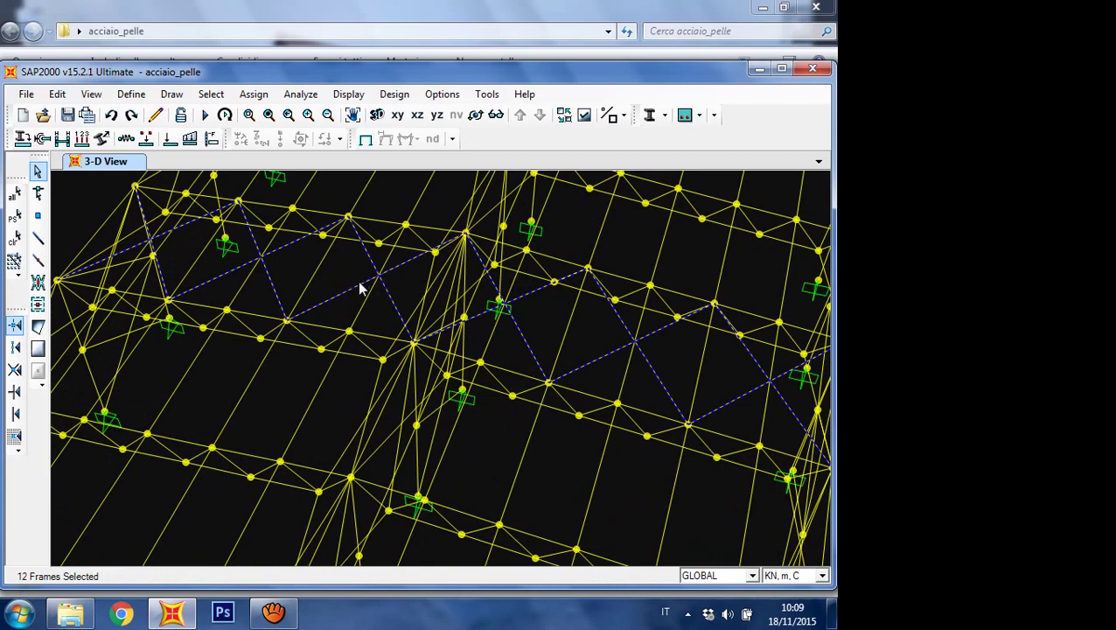
pyautogui.scroll(-1, 362, 289)
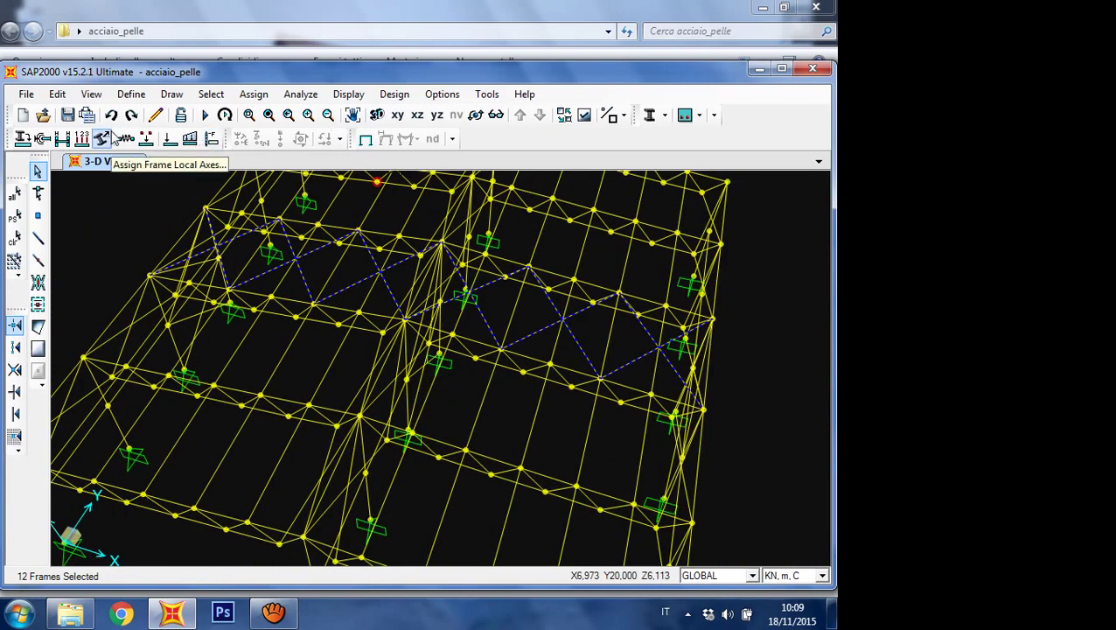
# Step: Assign frame releases to the selected roof bracing diagonals, freeing Moment 22 and Moment 33 at both start and end
pyautogui.click(42, 139)
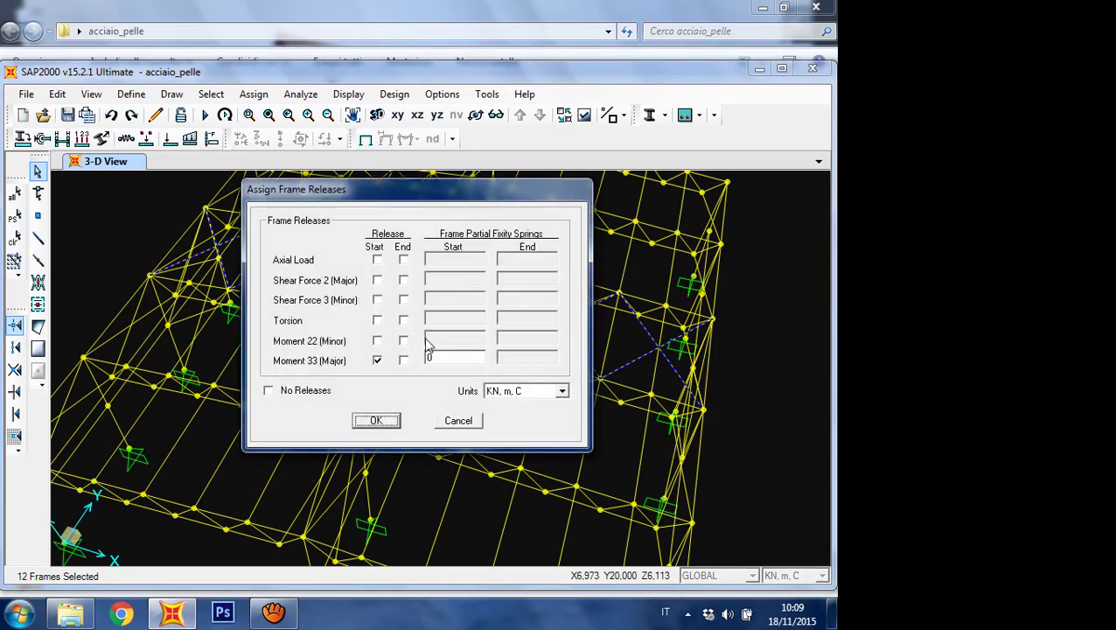
pyautogui.click(377, 340)
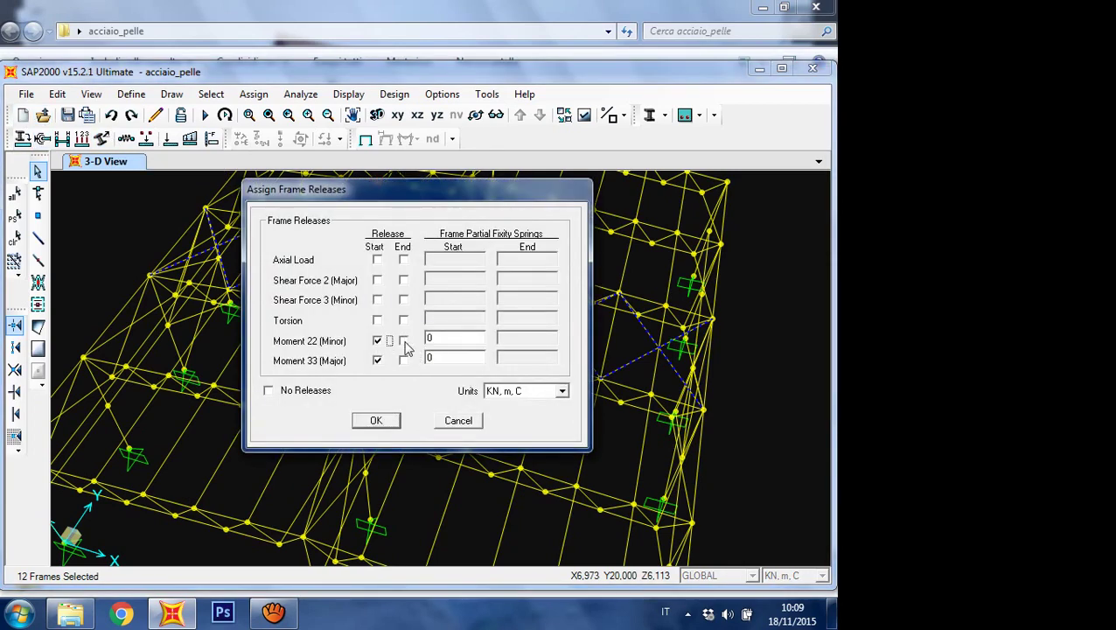
pyautogui.click(403, 340)
pyautogui.click(403, 359)
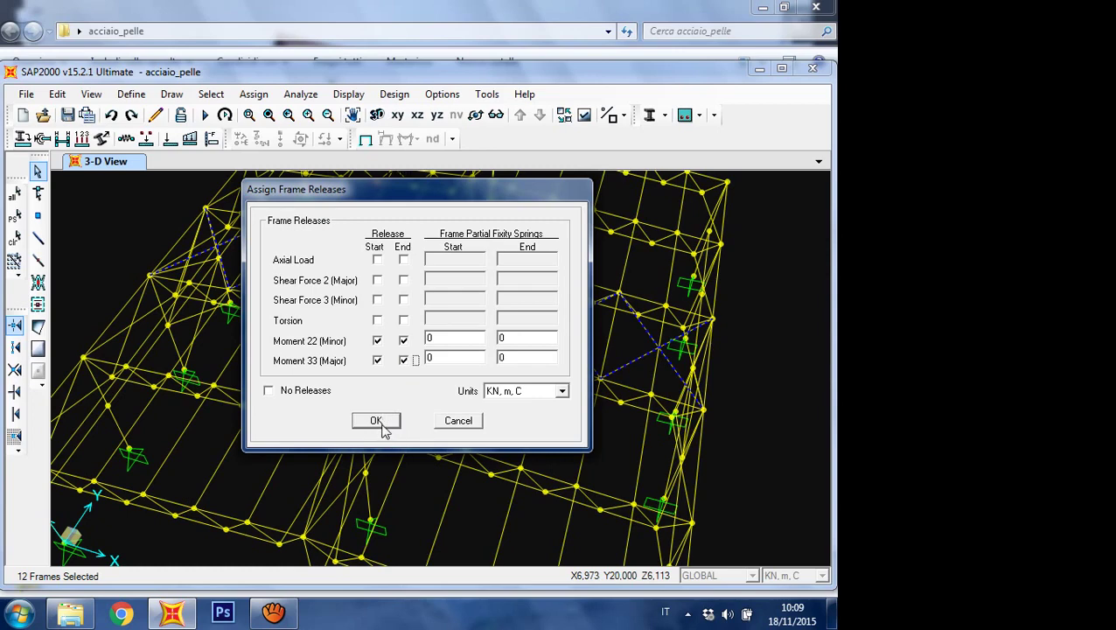
pyautogui.click(376, 421)
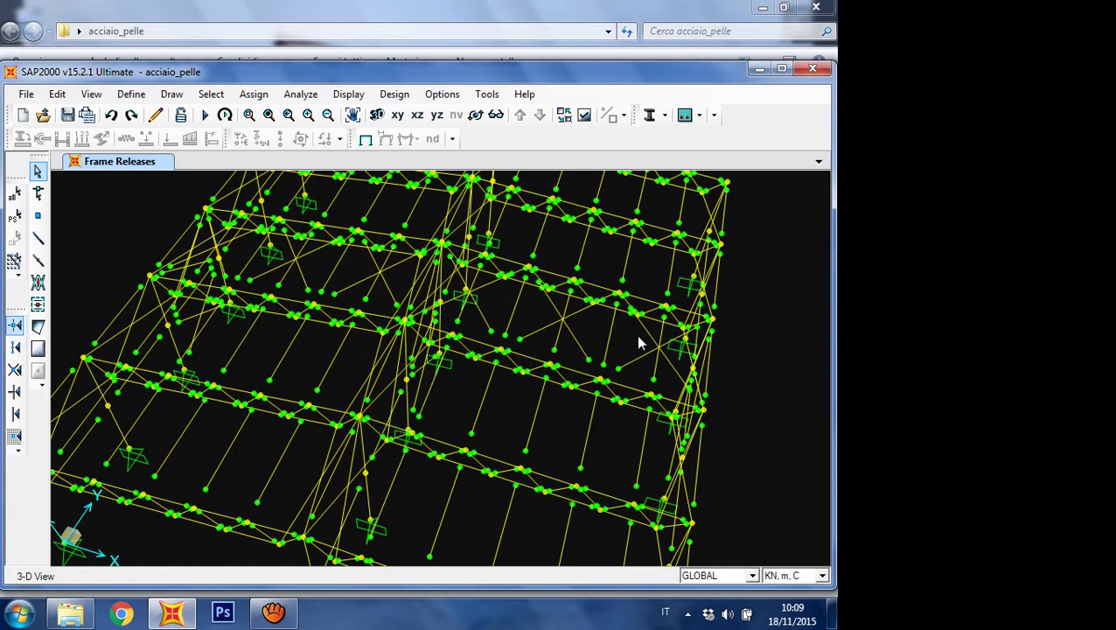
# Step: Run the analysis for the DEAD load case, review its log and return to the model's deformed shape
pyautogui.click(205, 117)
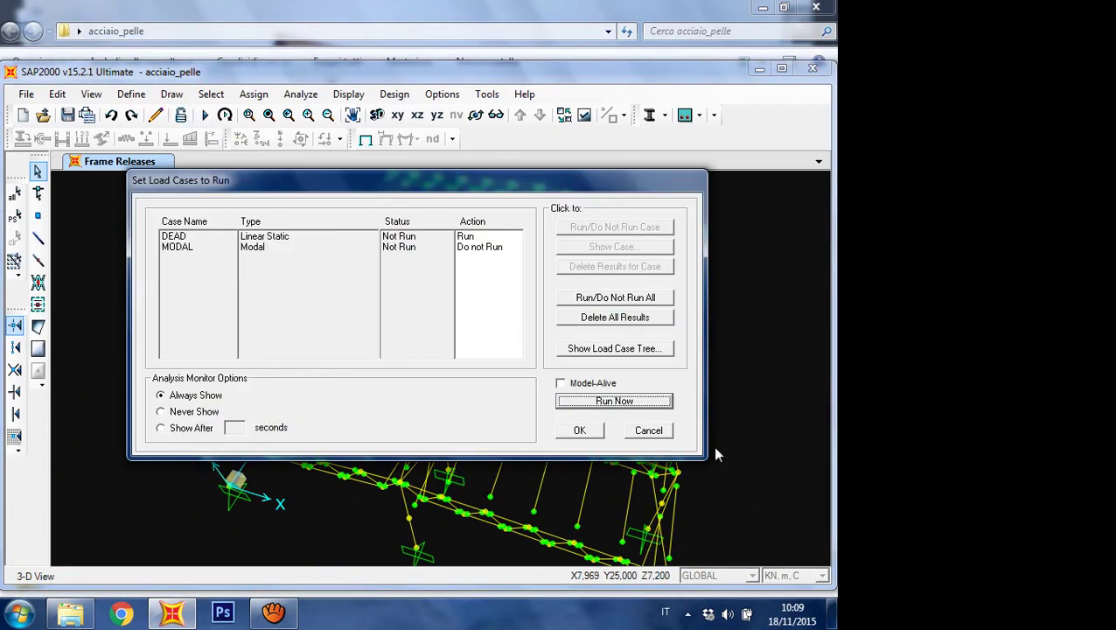
pyautogui.click(628, 401)
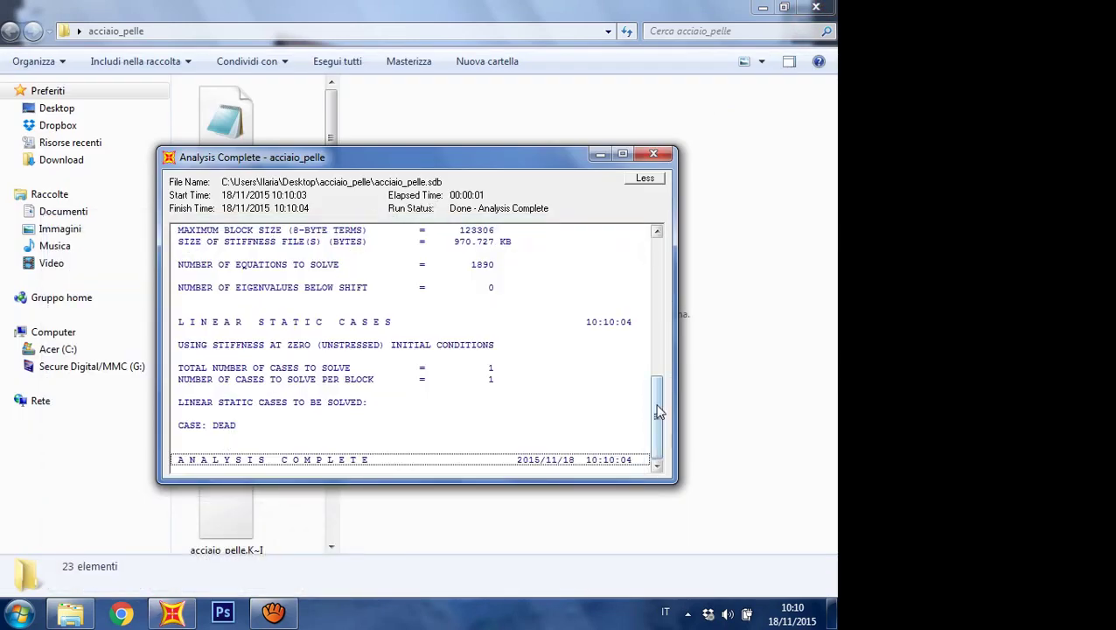
pyautogui.moveTo(659, 412); pyautogui.dragTo(659, 271)
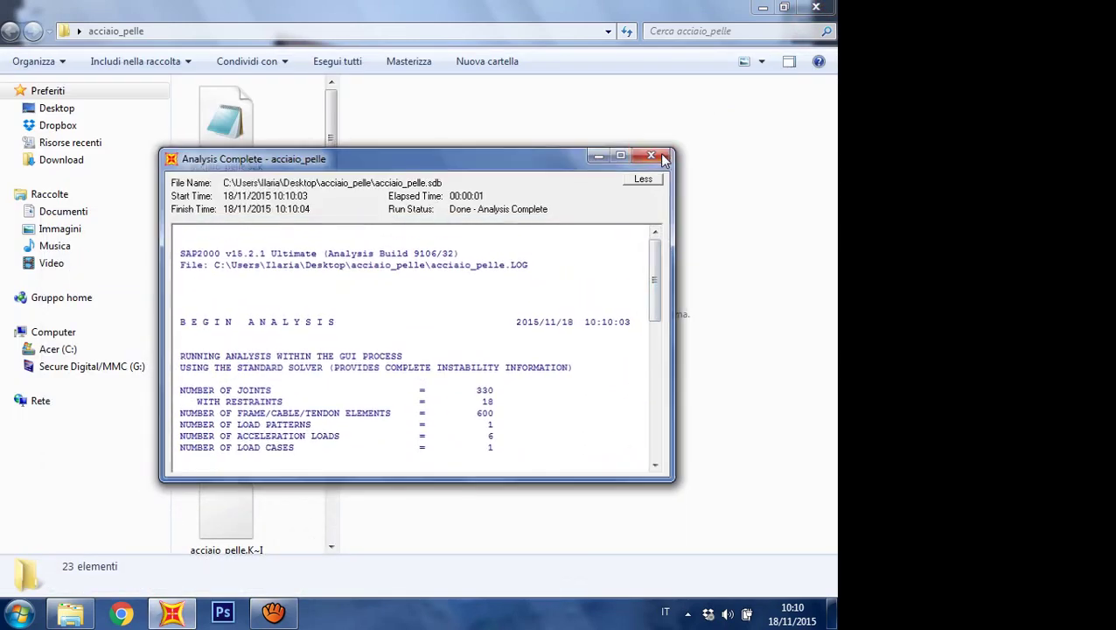
pyautogui.click(663, 157)
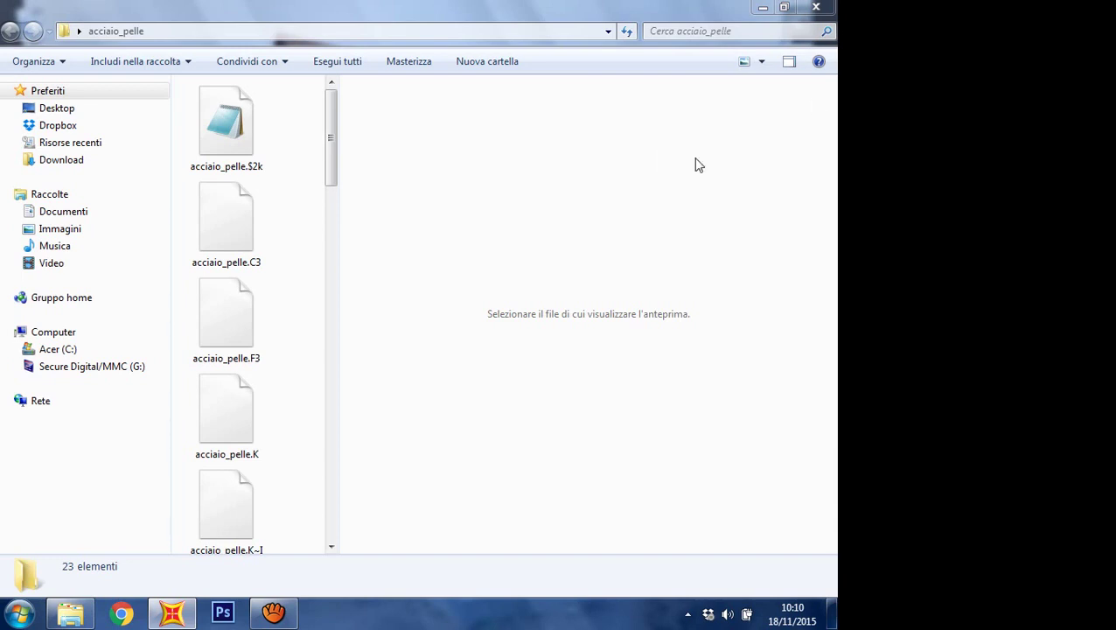
pyautogui.click(173, 612)
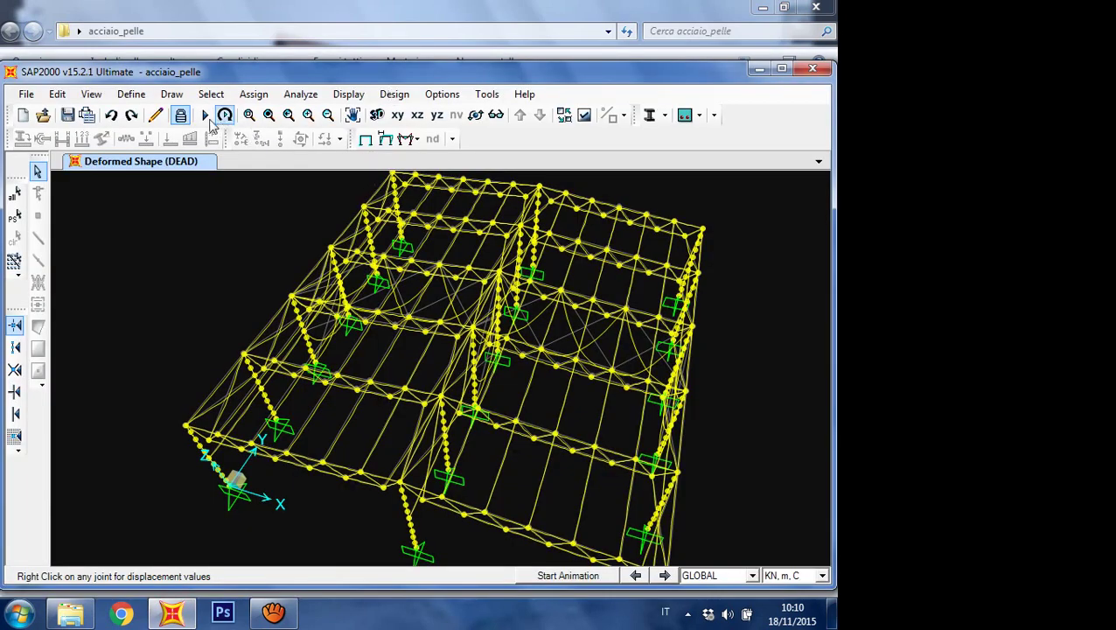
# Step: Unlock the model and open the load pattern definitions
pyautogui.click(180, 115)
pyautogui.click(435, 369)
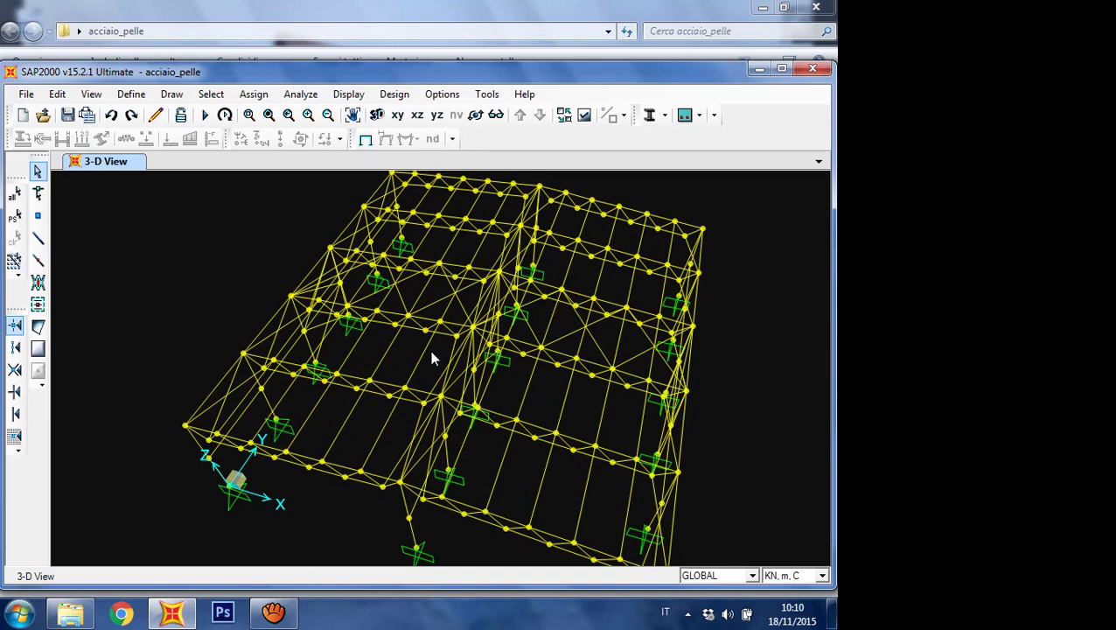
pyautogui.click(56, 96)
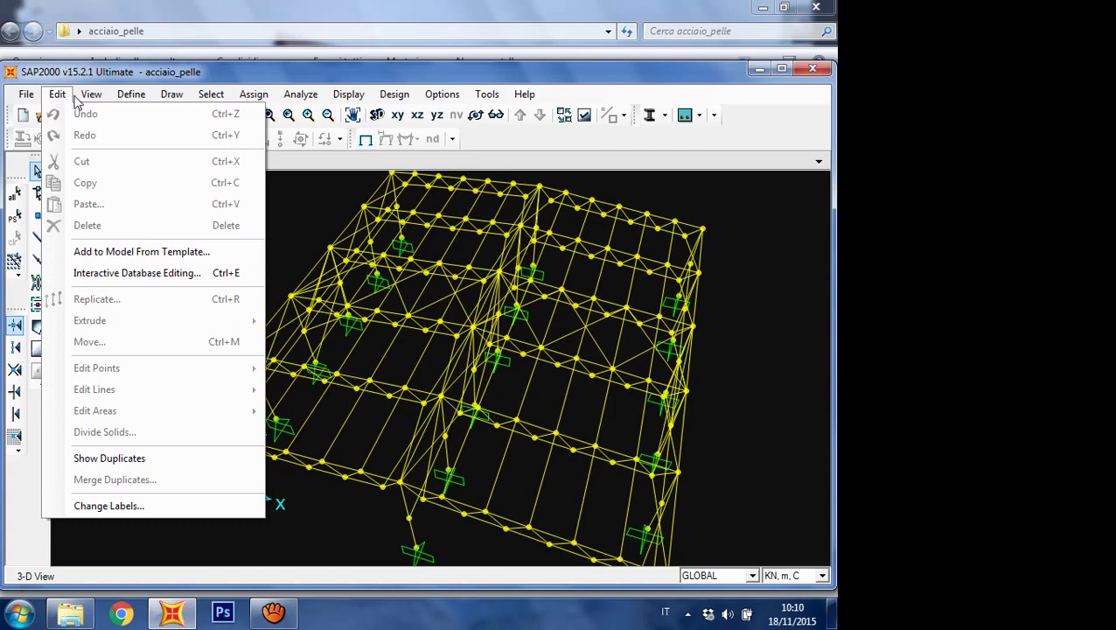
pyautogui.click(75, 97)
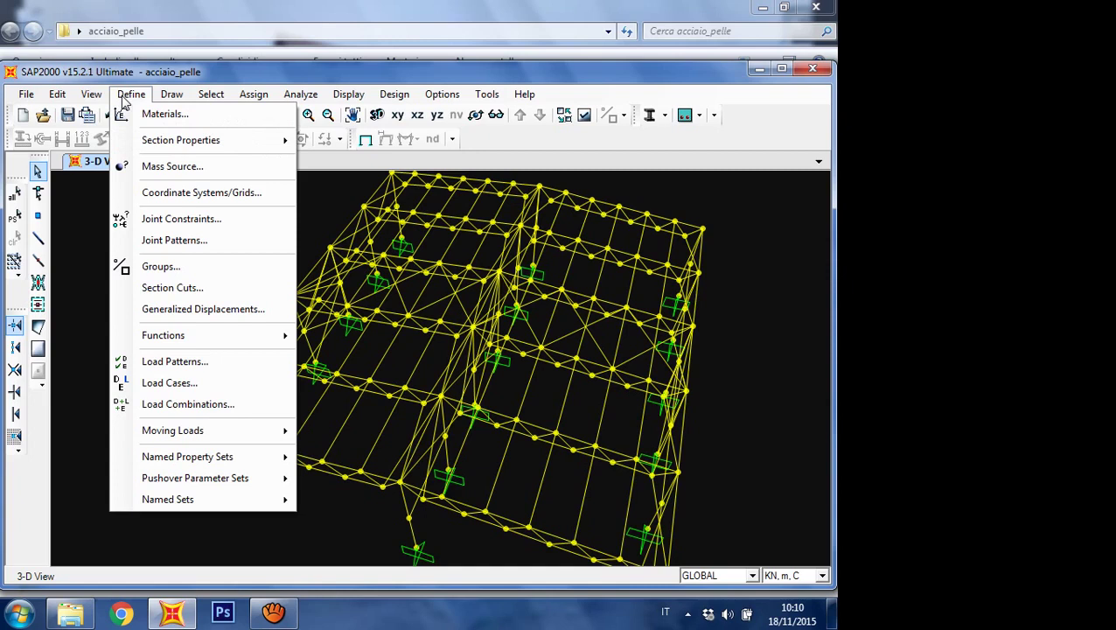
pyautogui.click(185, 361)
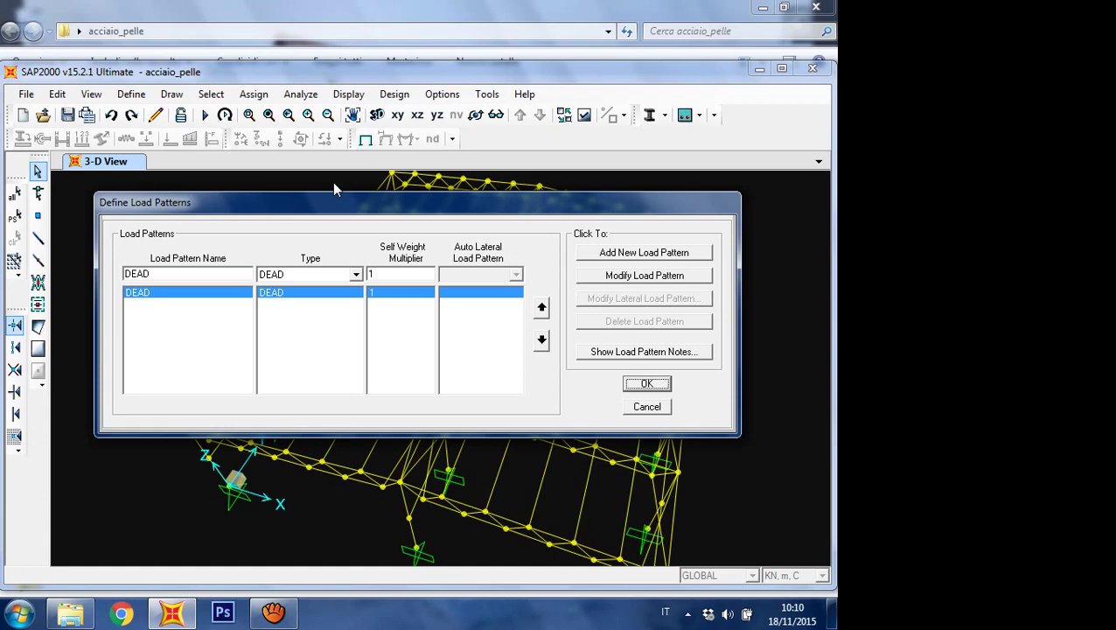
pyautogui.press('Return')
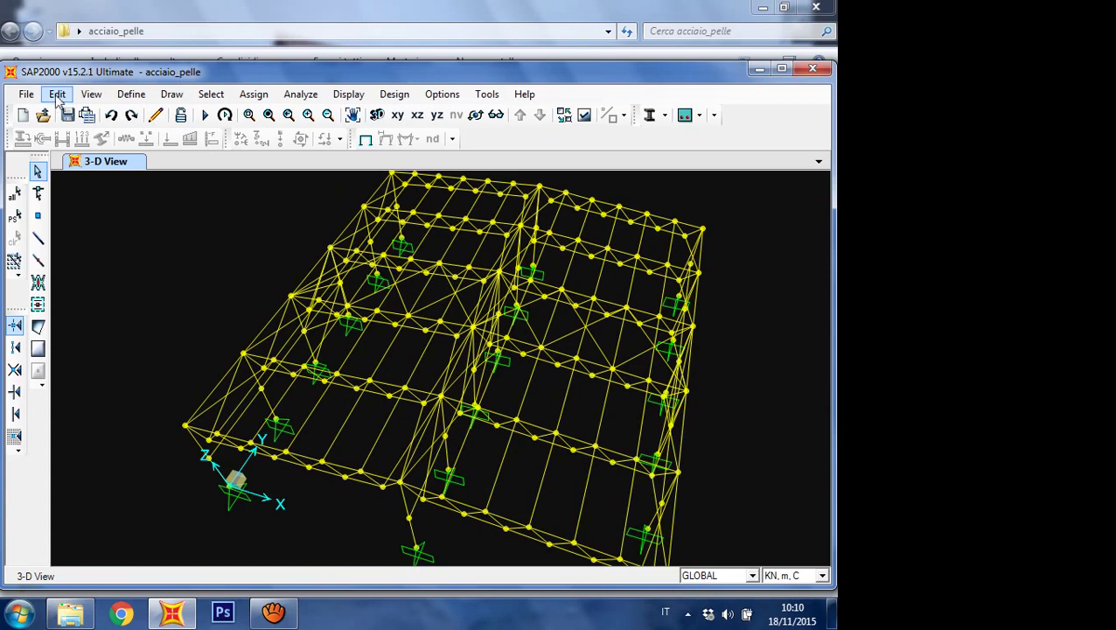
pyautogui.click(131, 94)
pyautogui.click(147, 375)
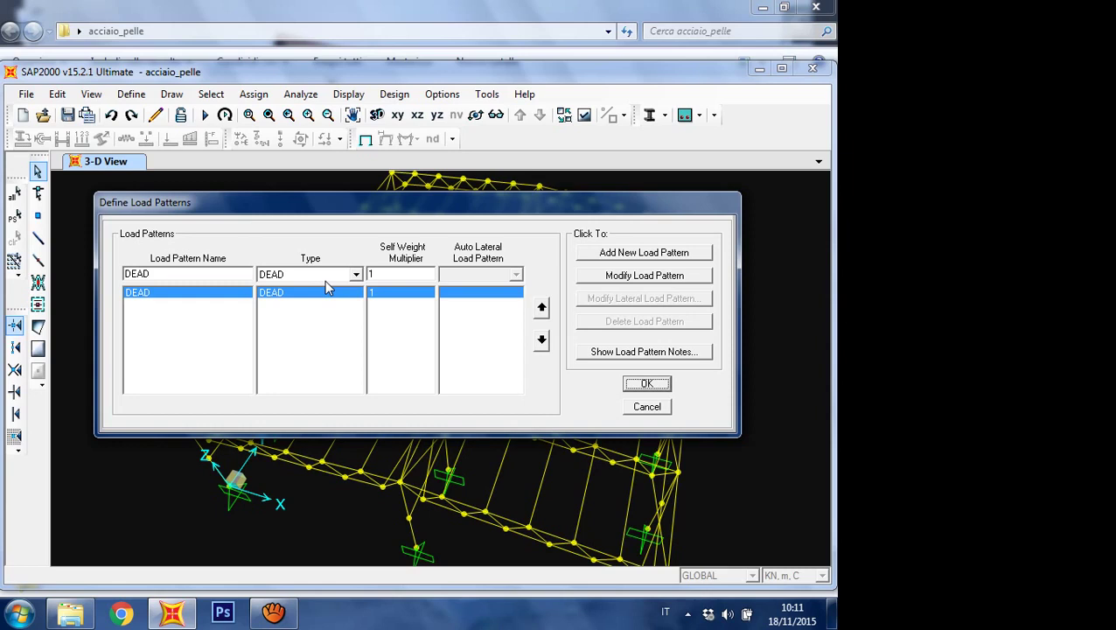
# Step: Add a load pattern named G1 of type DEAD with a self weight multiplier of 0
pyautogui.click(393, 273)
pyautogui.write(',05')
pyautogui.doubleClick(197, 273)
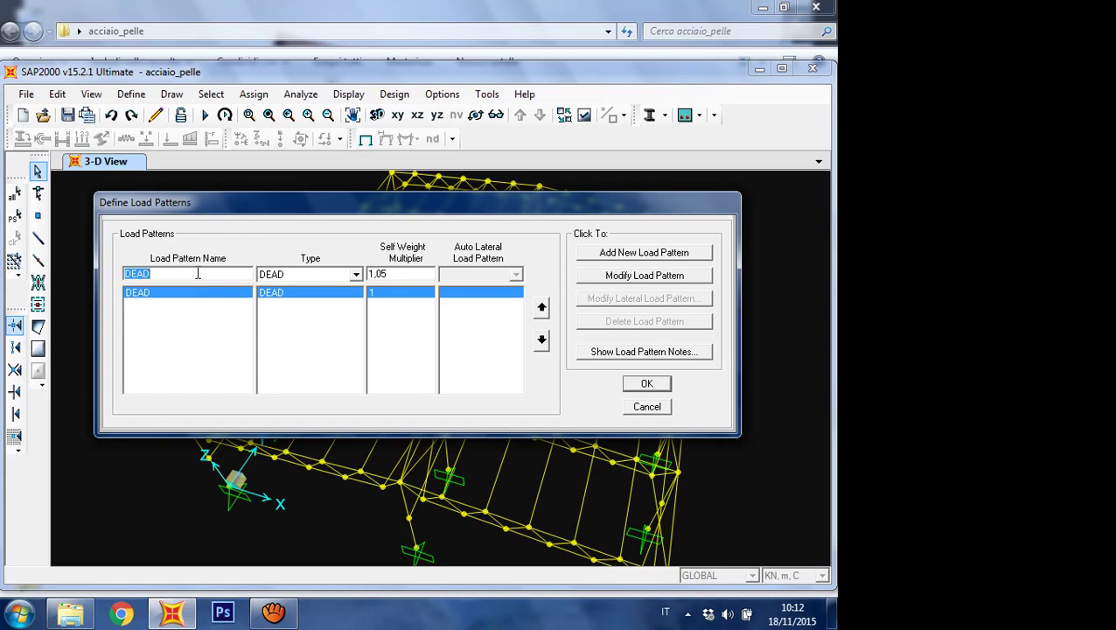
pyautogui.write('g1')
pyautogui.press('BackSpace')
pyautogui.press('BackSpace')
pyautogui.write('G1.')
pyautogui.click(432, 278)
pyautogui.write('0')
pyautogui.click(623, 255)
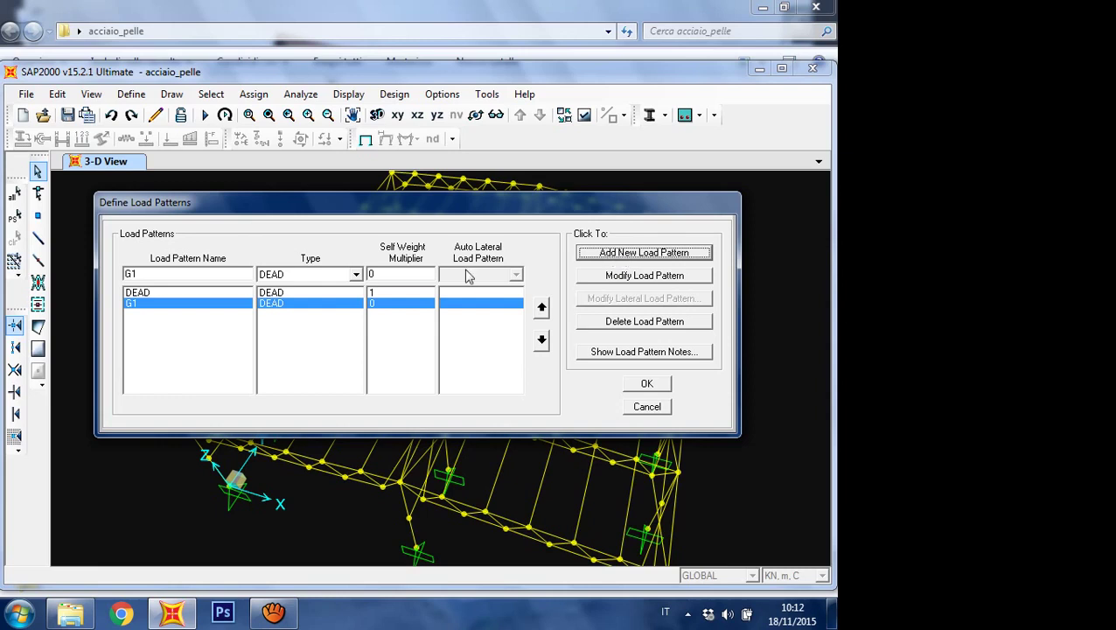
# Step: Add a load pattern named SN of type OTHER with a self weight multiplier of 0
pyautogui.doubleClick(155, 274)
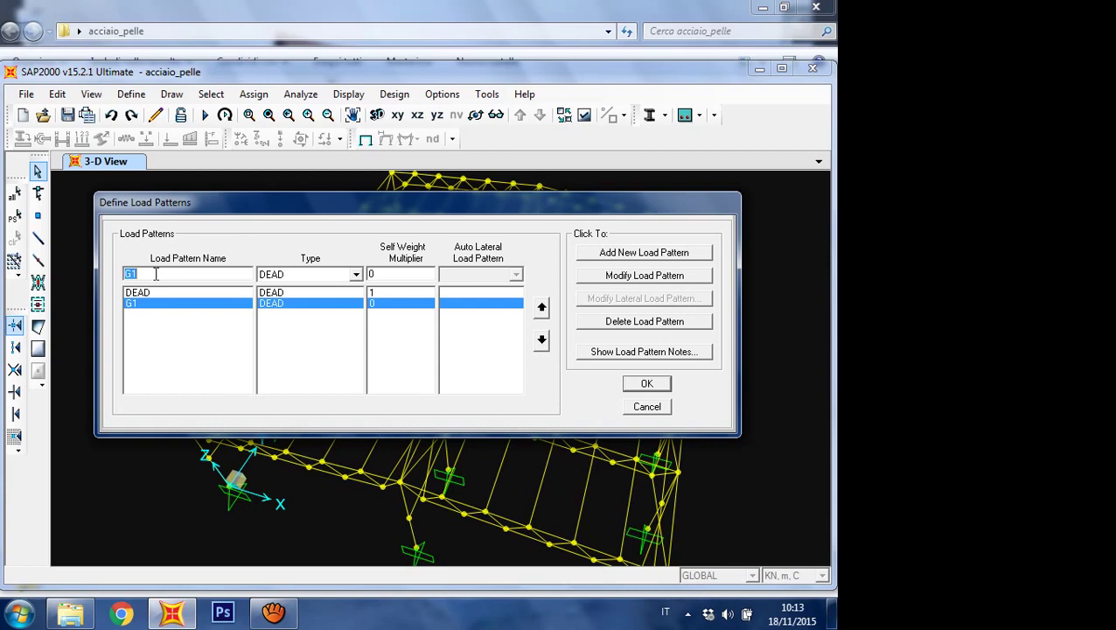
pyautogui.press('BackSpace')
pyautogui.write('SN')
pyautogui.click(355, 275)
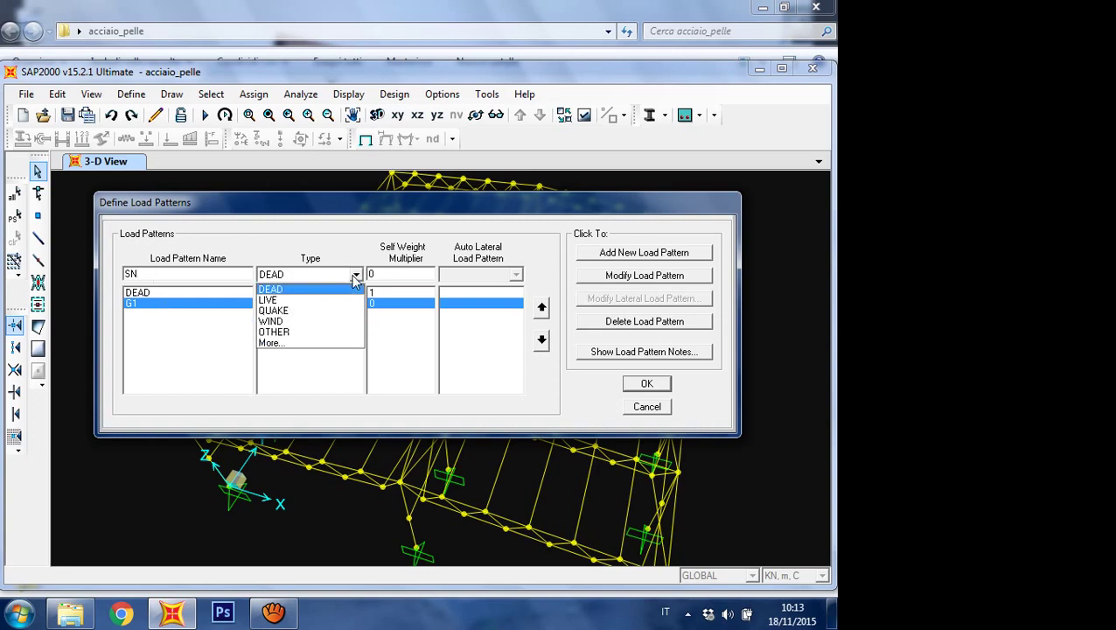
pyautogui.click(333, 332)
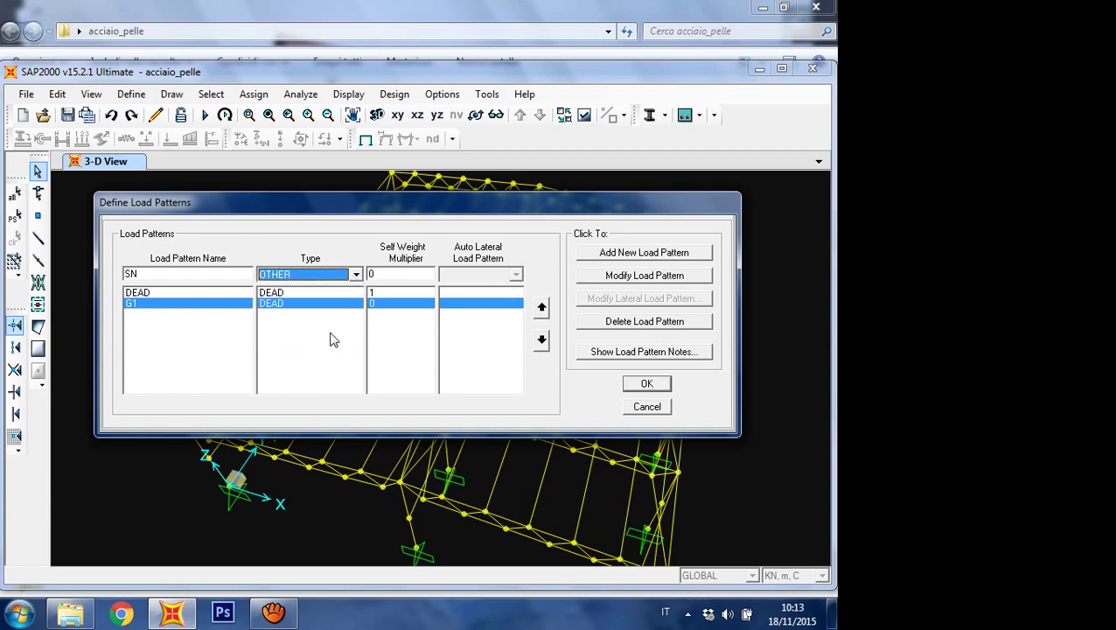
pyautogui.click(407, 274)
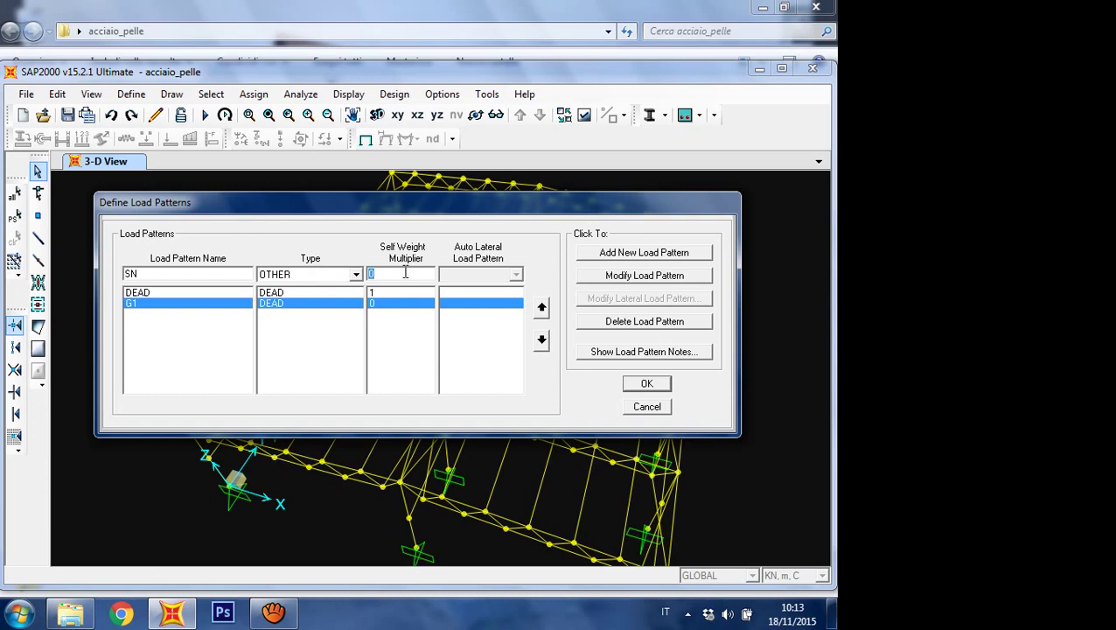
pyautogui.click(607, 252)
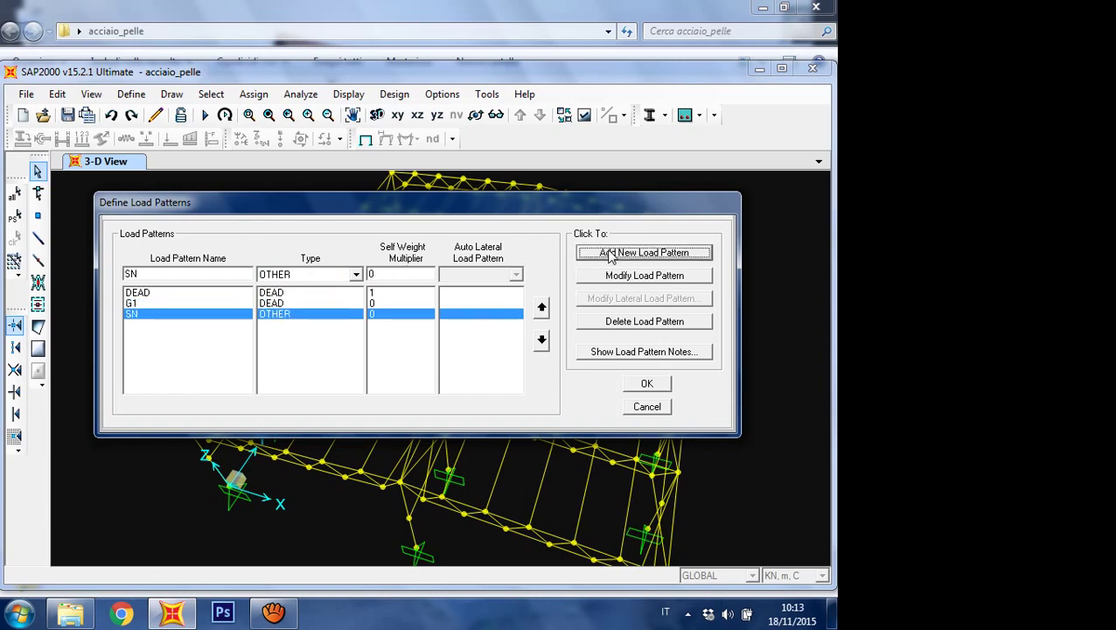
# Step: Add a load pattern named WX of type WIND with a self weight multiplier of 0 and no auto lateral load
pyautogui.click(152, 274)
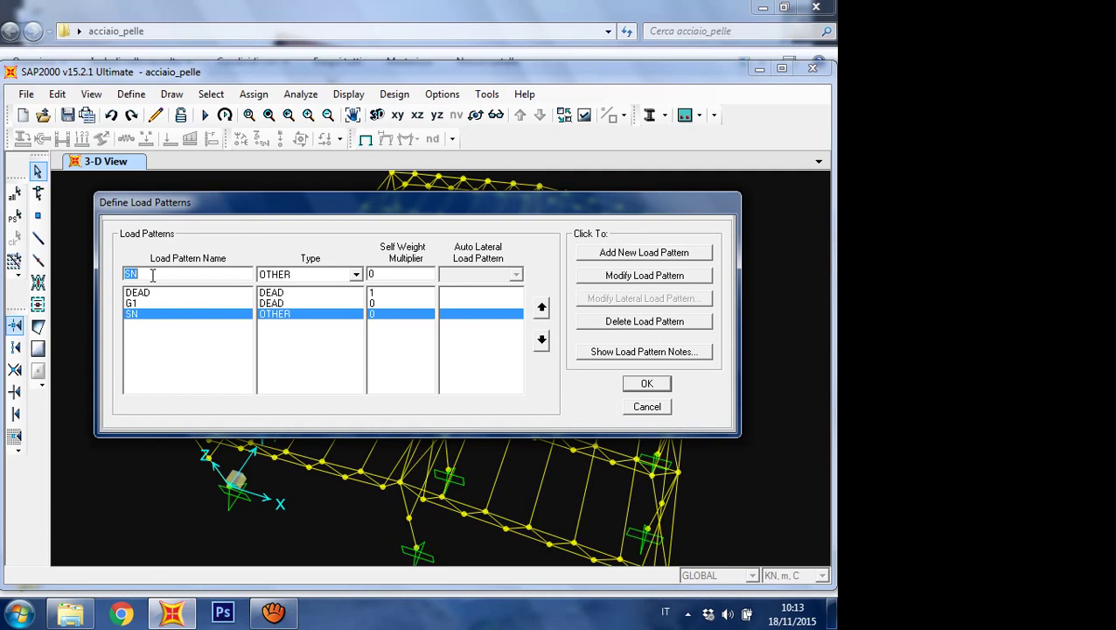
pyautogui.write('WX')
pyautogui.click(357, 275)
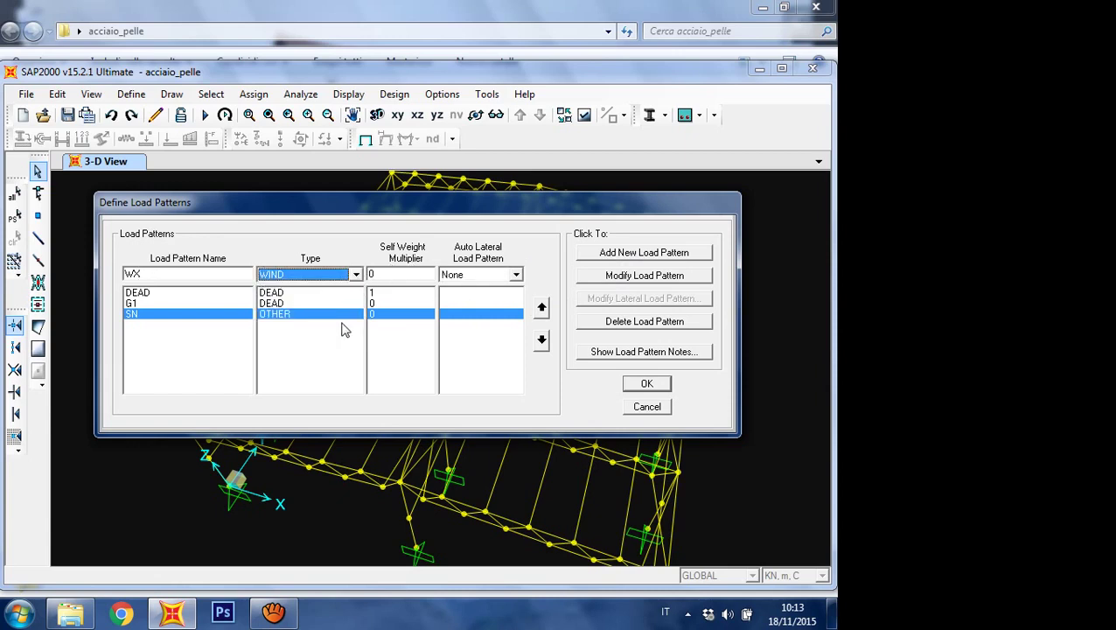
pyautogui.click(648, 254)
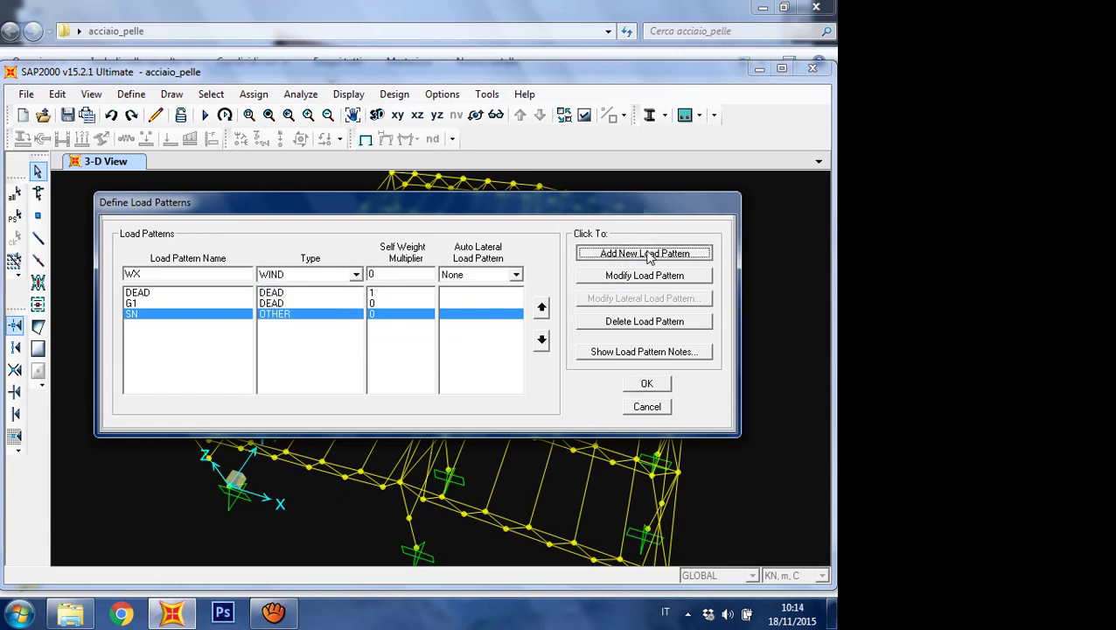
# Step: Add a second load pattern of type WIND named WY with a self weight multiplier of 0
pyautogui.click(150, 274)
pyautogui.click(150, 274)
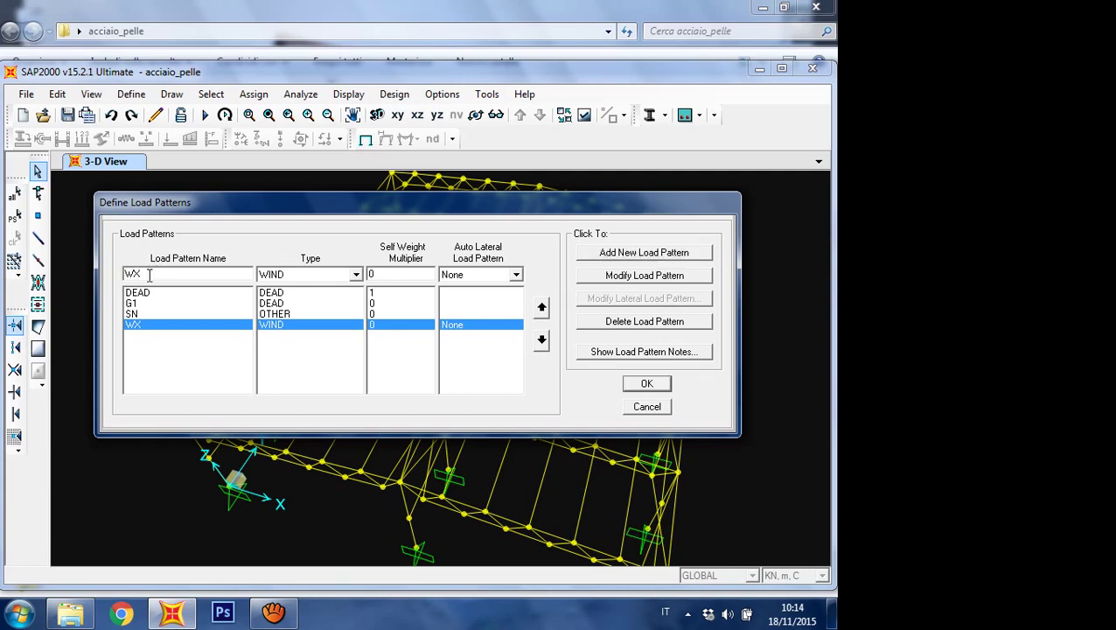
pyautogui.press('BackSpace')
pyautogui.write('Y')
pyautogui.click(638, 254)
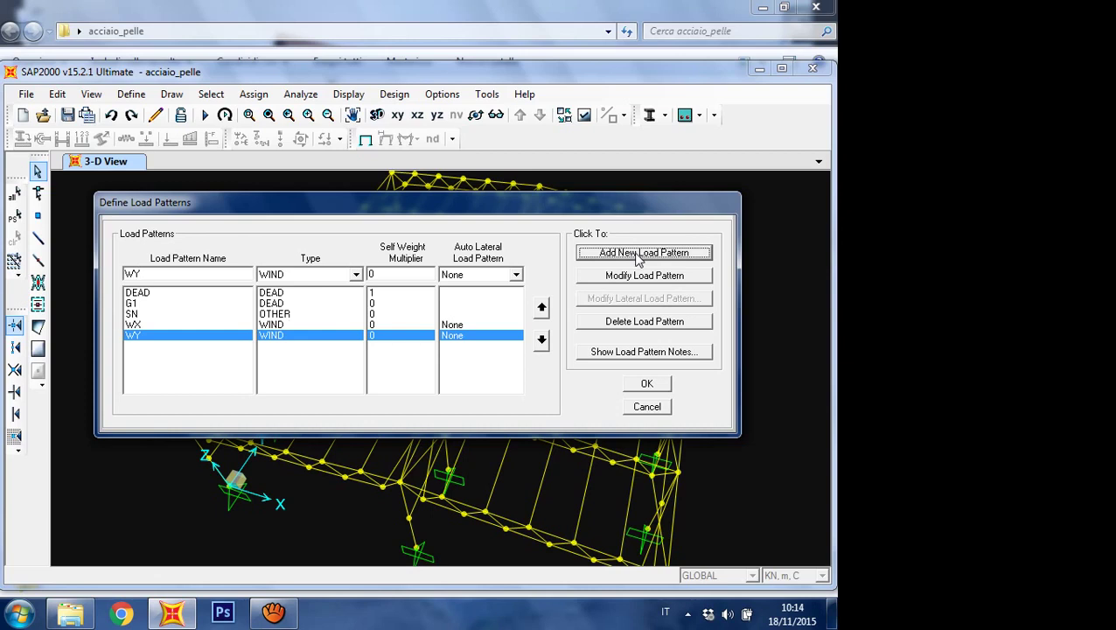
# Step: Add a load pattern named T of type OTHER with a self weight multiplier of 0 and accept the load pattern definitions
pyautogui.doubleClick(177, 274)
pyautogui.write('T')
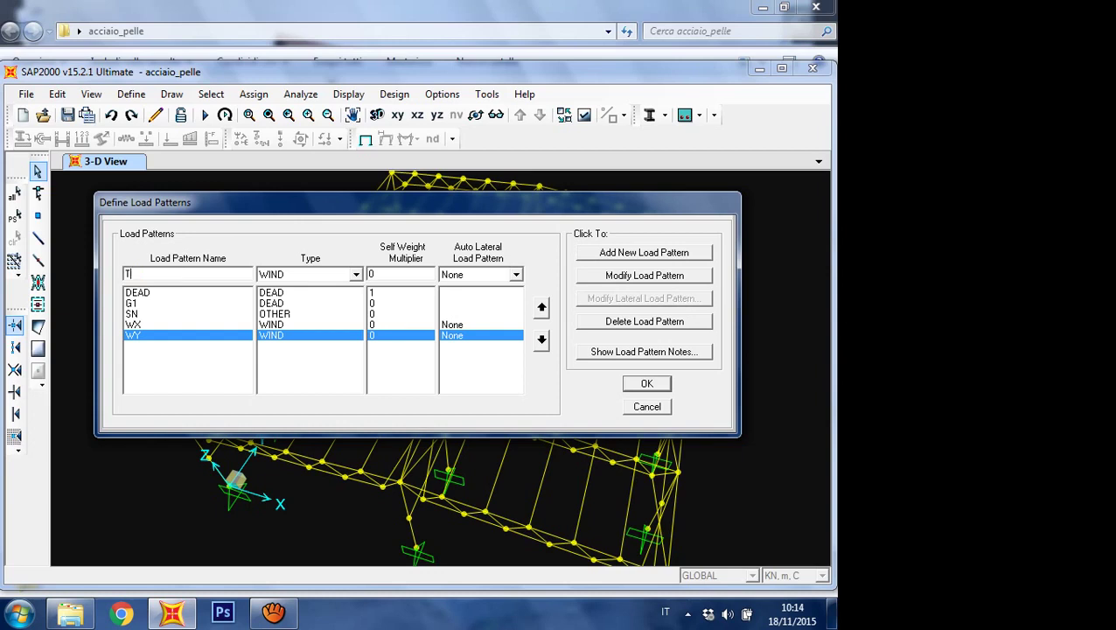
pyautogui.click(356, 274)
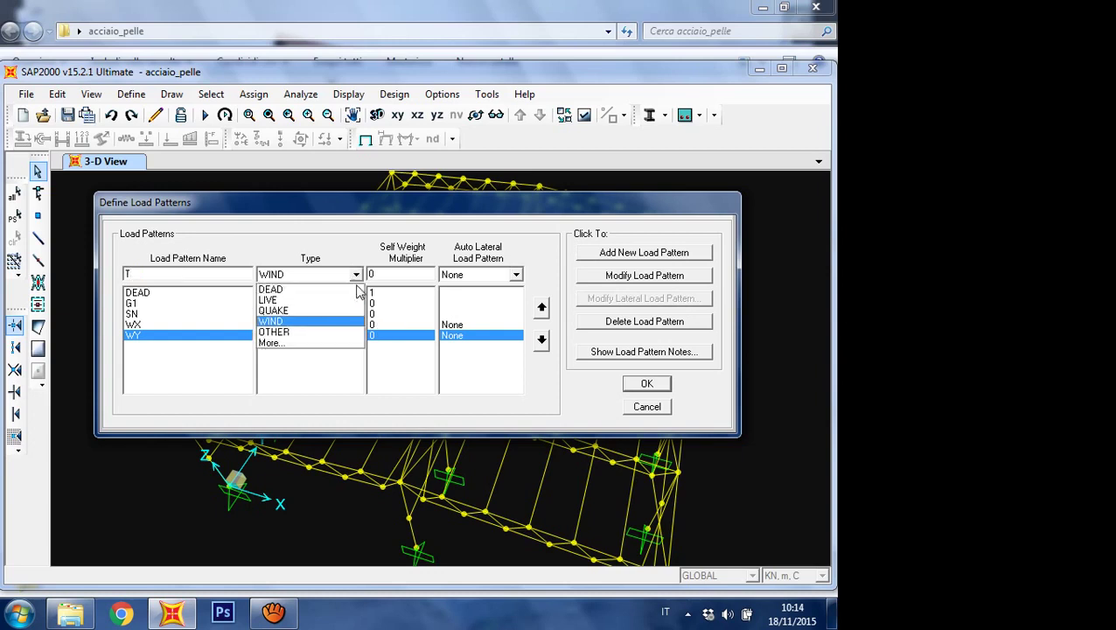
pyautogui.click(354, 336)
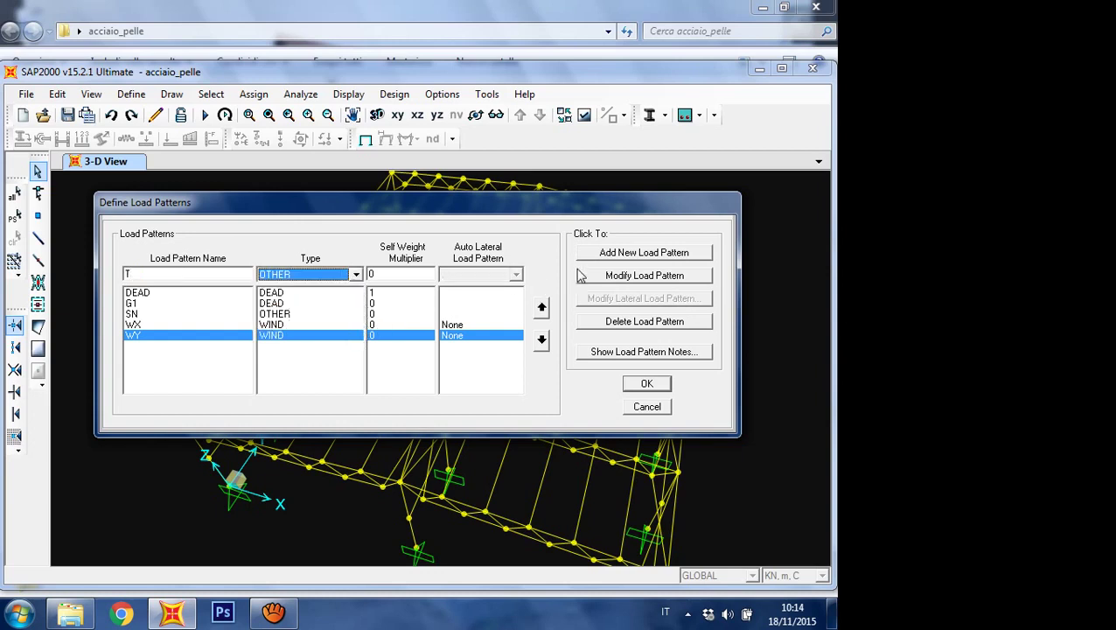
pyautogui.click(601, 257)
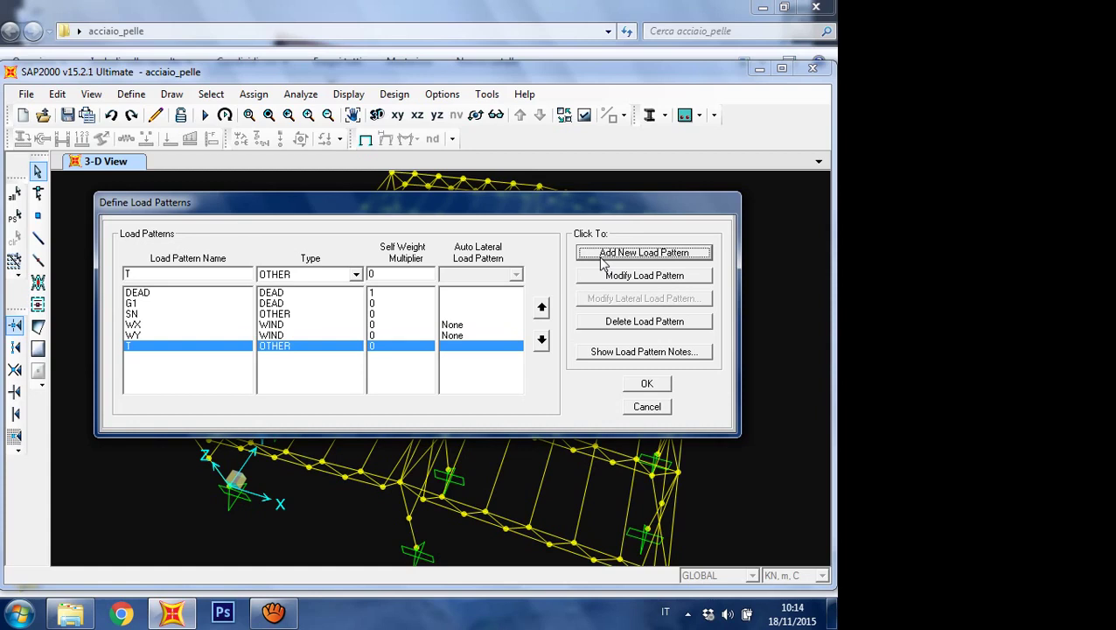
pyautogui.click(646, 385)
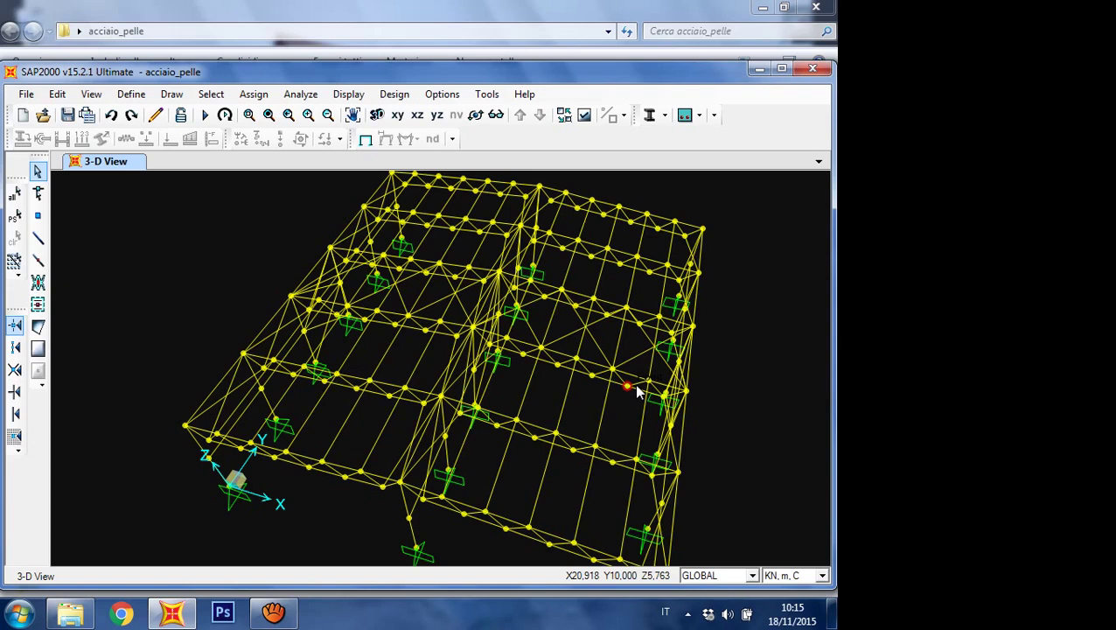
# Step: Select all frames with the HE120A section and show only the selection in the 3-D view
pyautogui.scroll(-1, 422, 291)
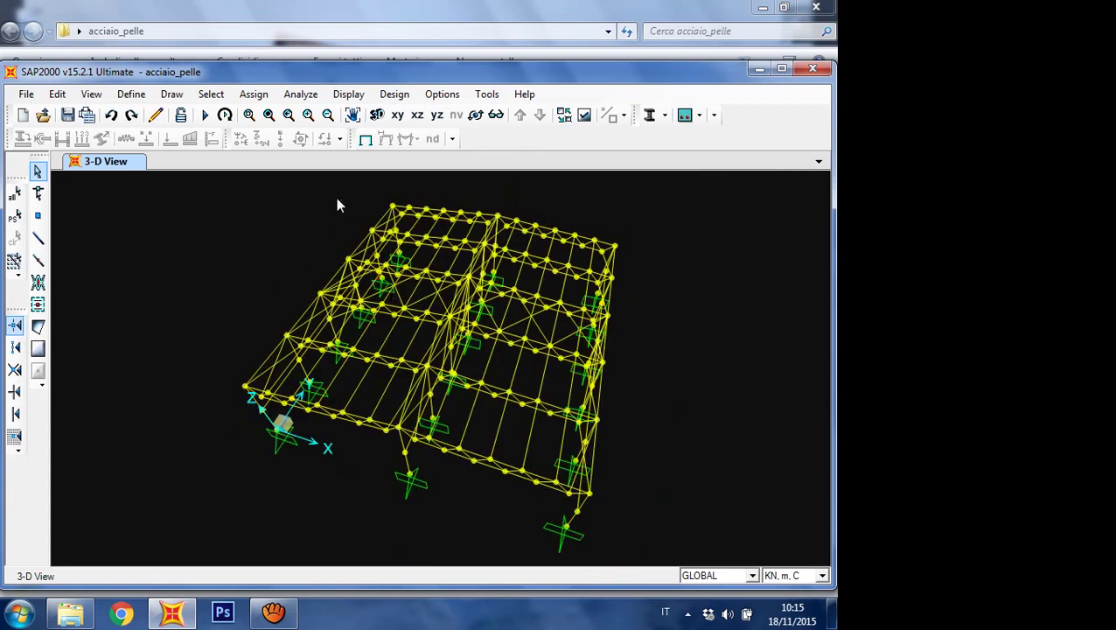
pyautogui.click(253, 95)
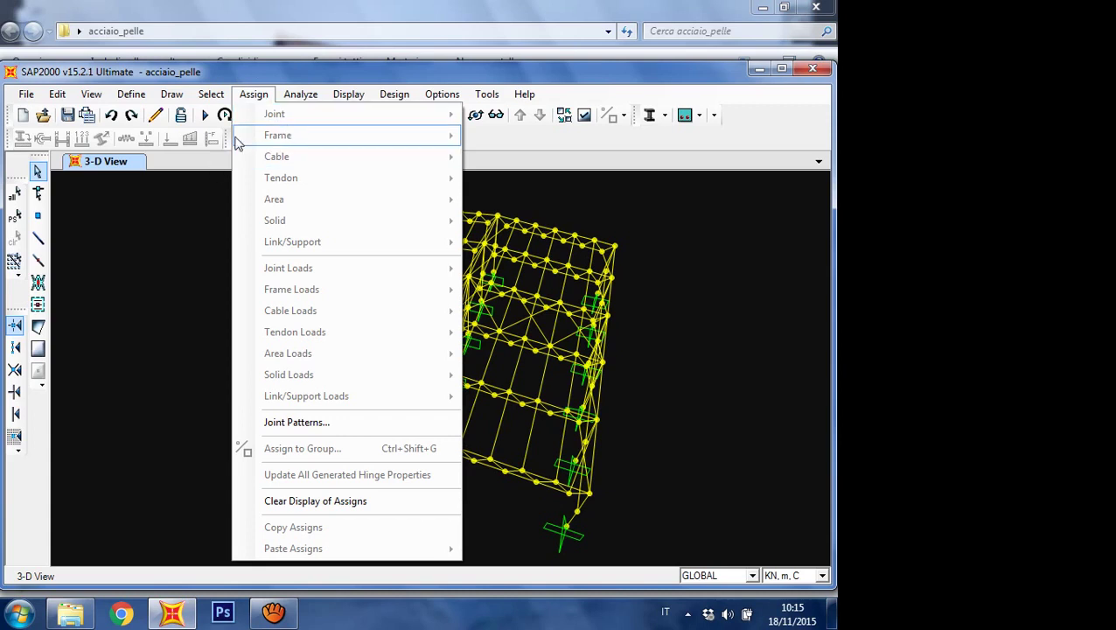
pyautogui.click(191, 148)
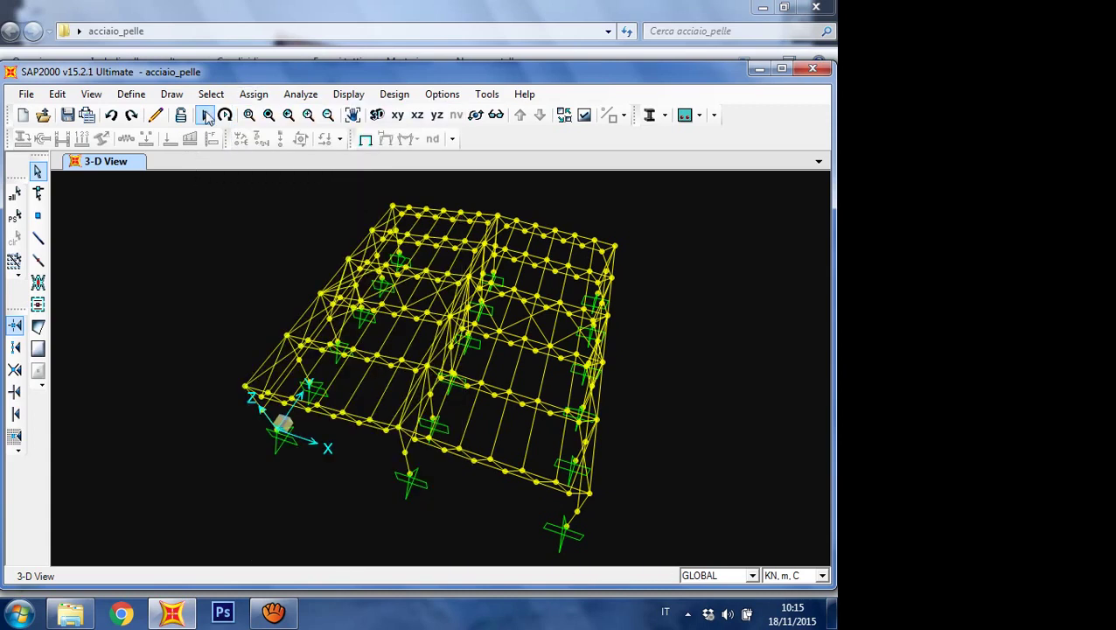
pyautogui.click(213, 94)
pyautogui.moveTo(269, 117)
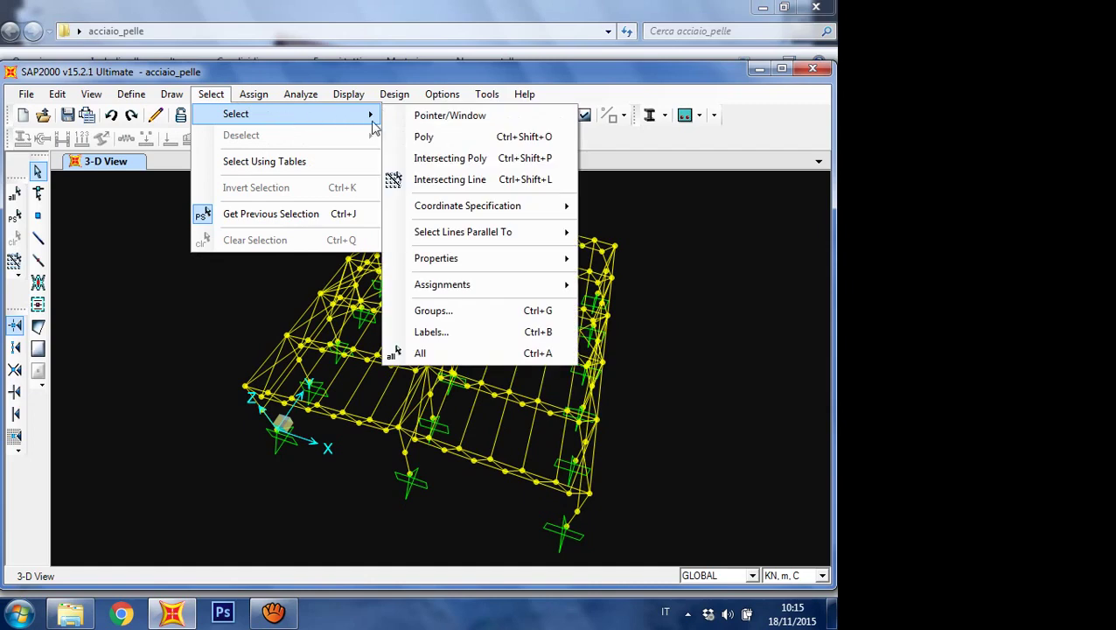
pyautogui.moveTo(501, 268)
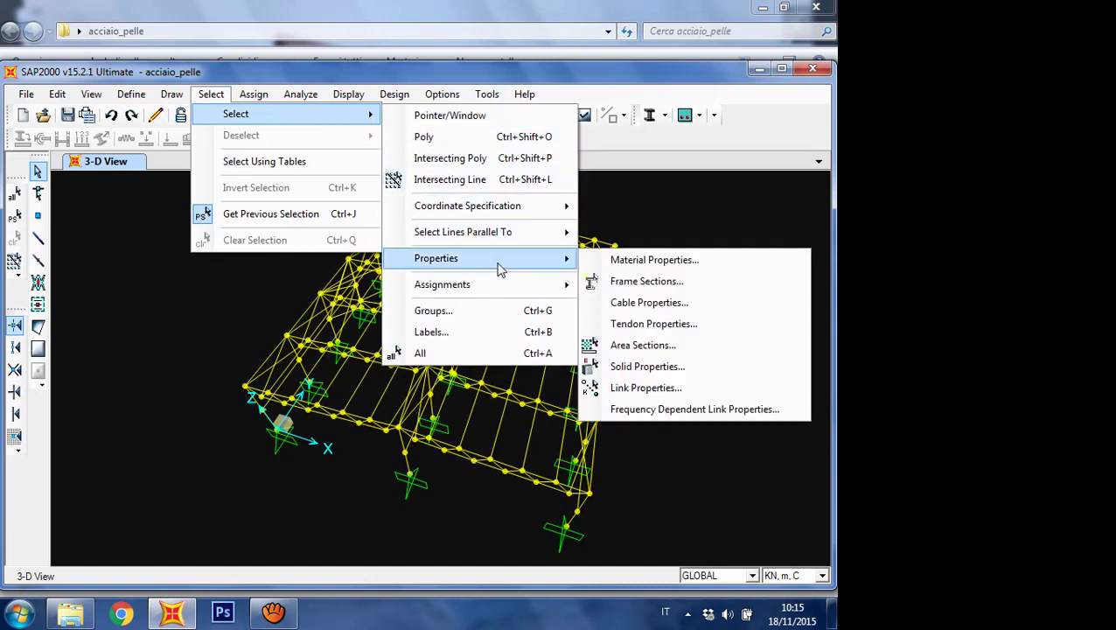
pyautogui.click(640, 281)
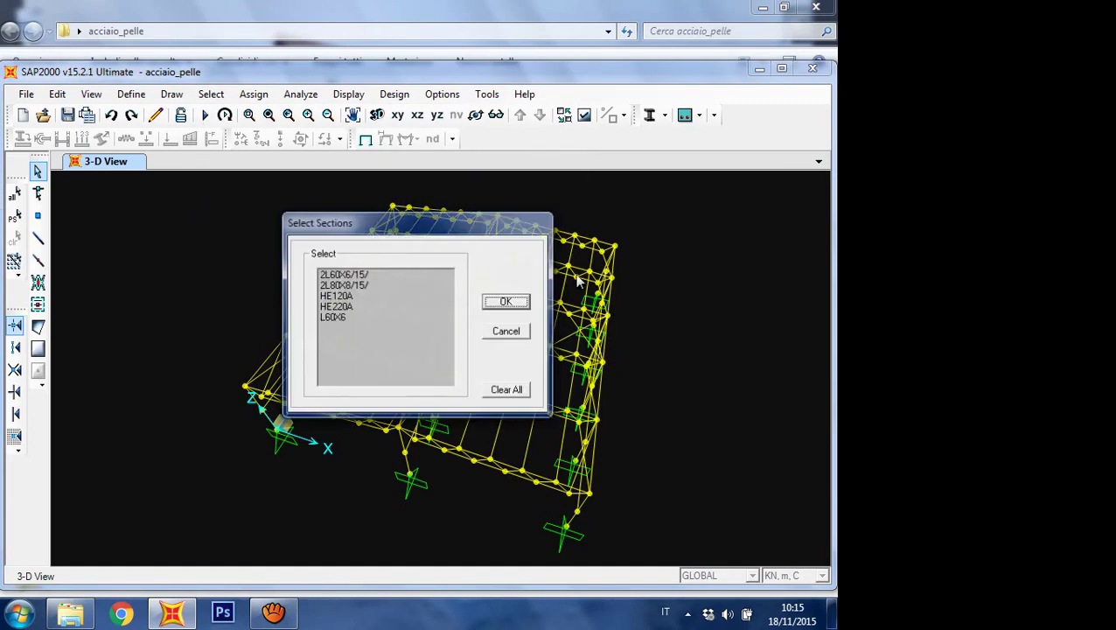
pyautogui.click(348, 297)
pyautogui.click(506, 303)
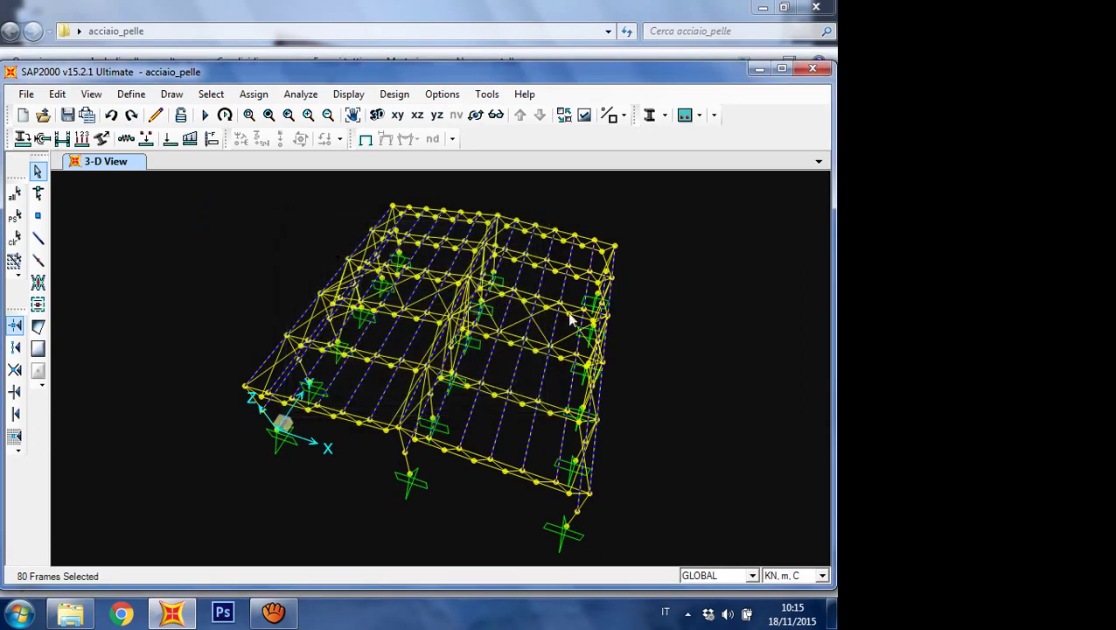
pyautogui.rightClick(146, 234)
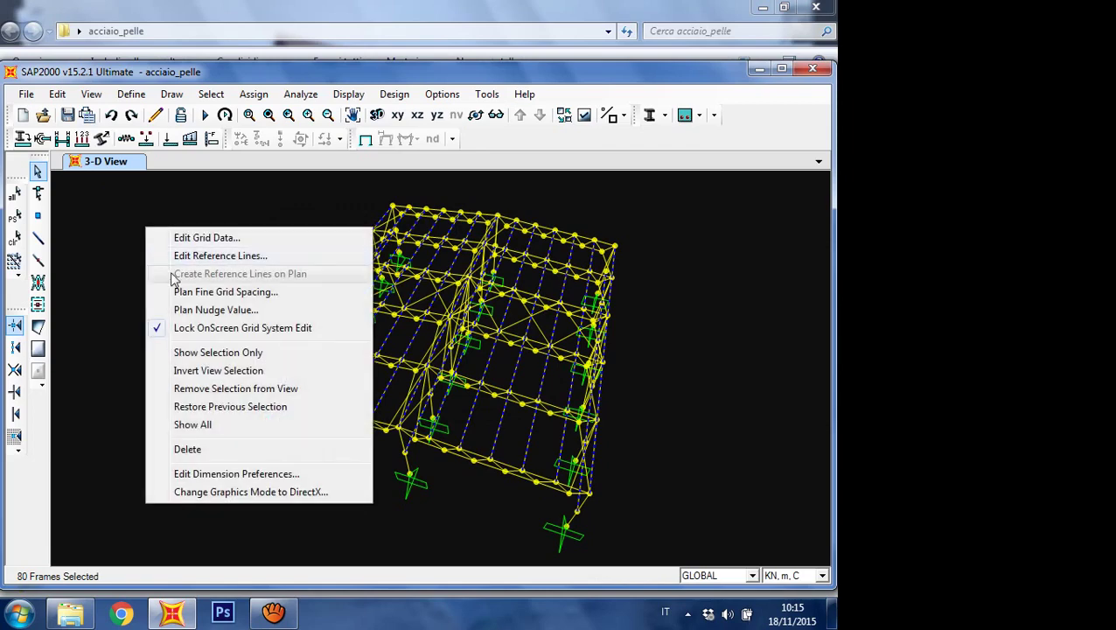
pyautogui.click(206, 353)
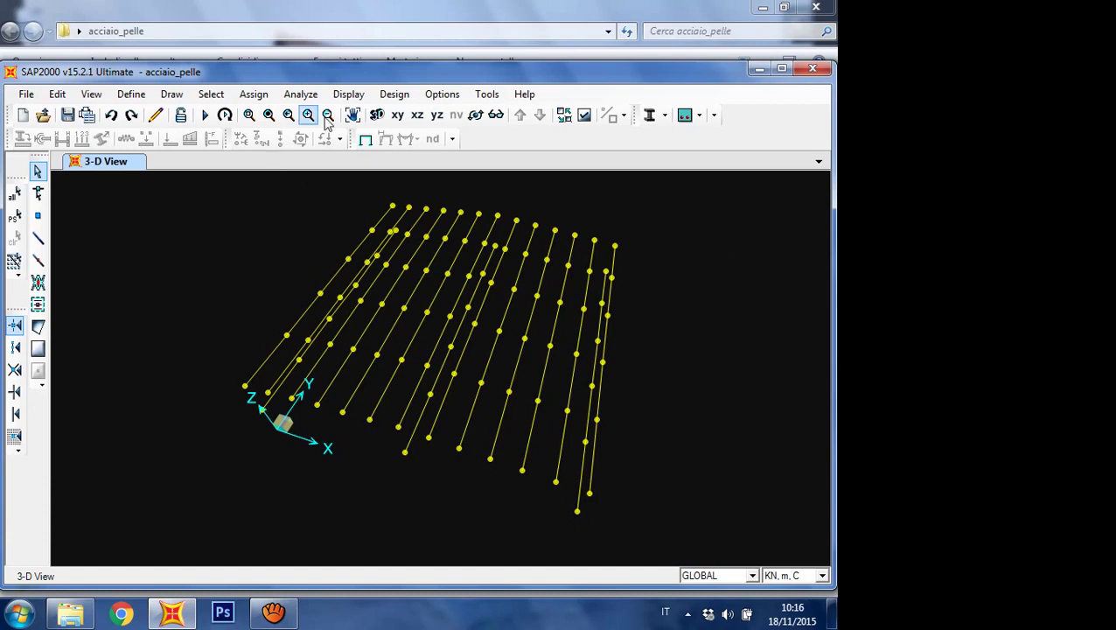
# Step: Remove from view the isolated lower line of longitudinal members on the near side, below the roof purlins
pyautogui.click(353, 116)
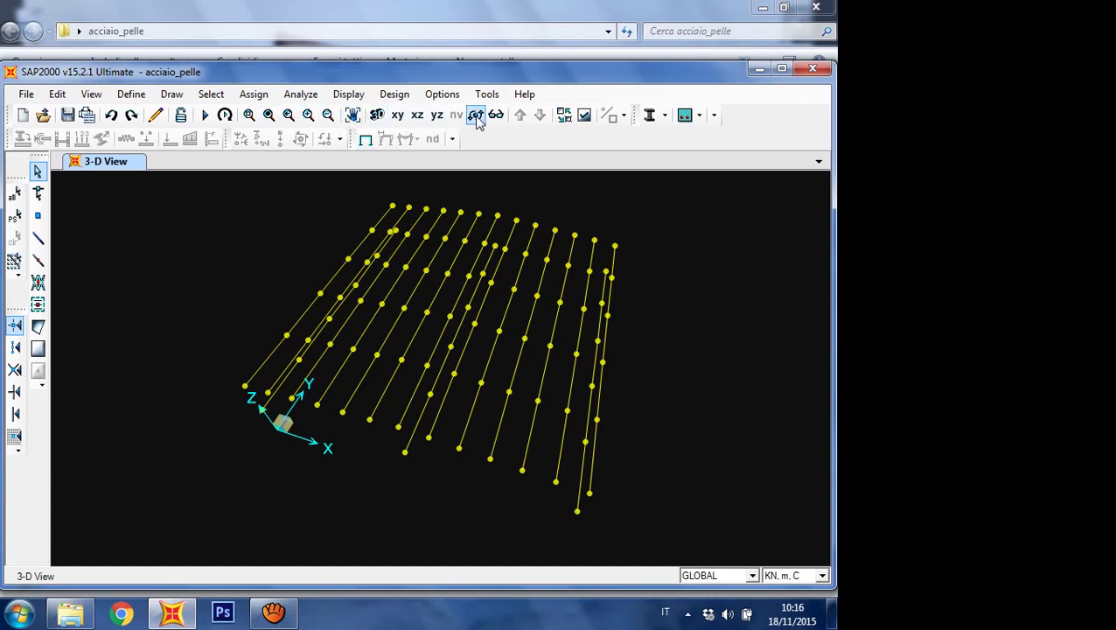
pyautogui.moveTo(379, 495); pyautogui.dragTo(569, 481)
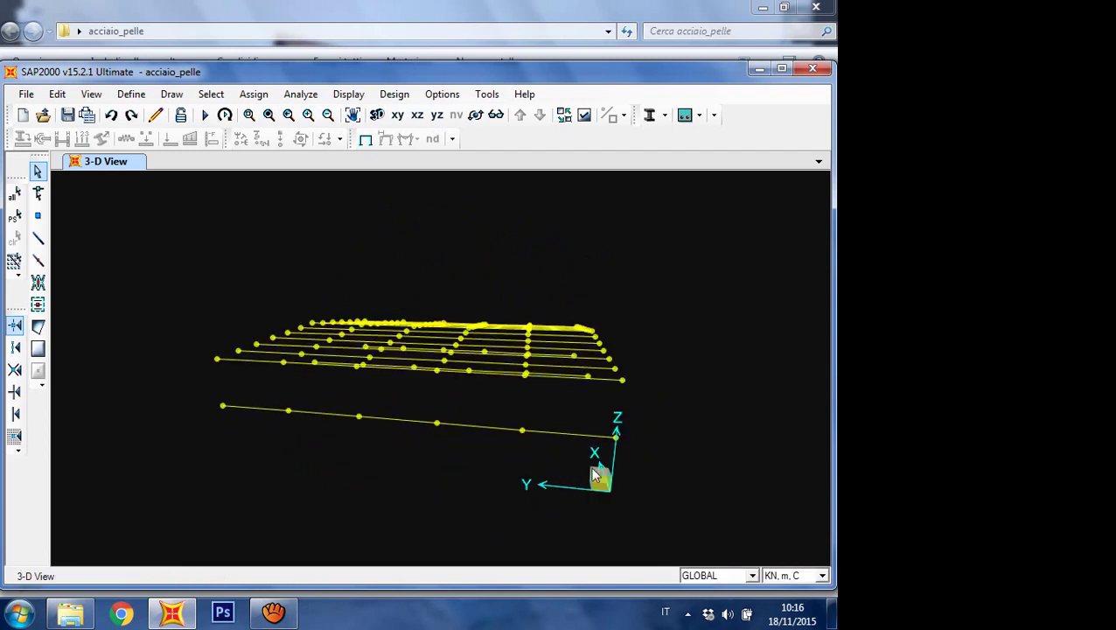
pyautogui.moveTo(638, 480); pyautogui.dragTo(180, 396)
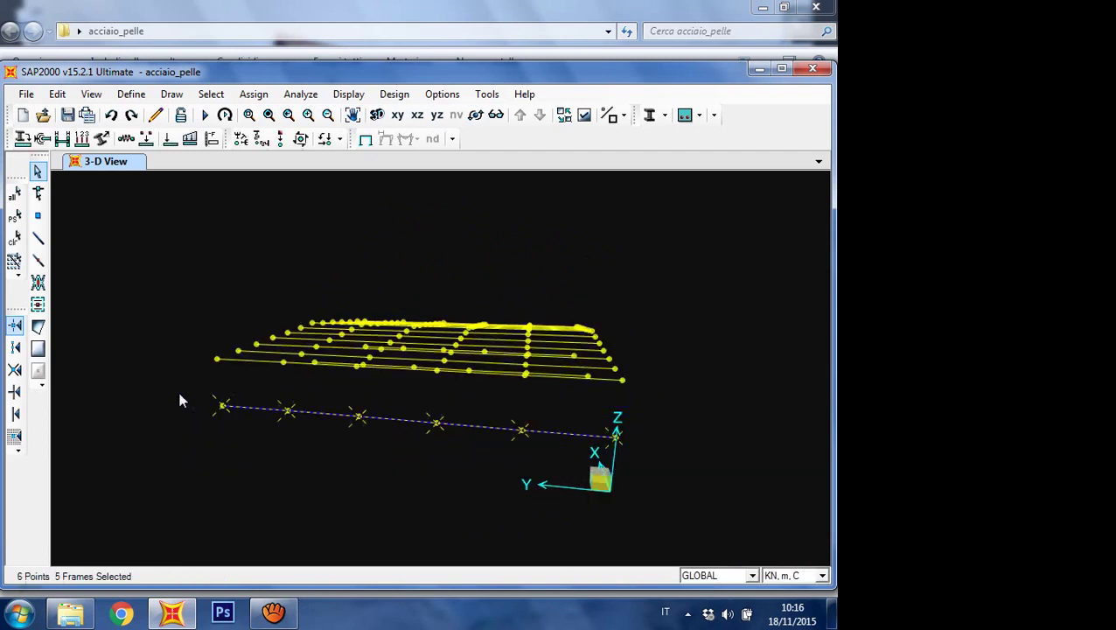
pyautogui.rightClick(146, 386)
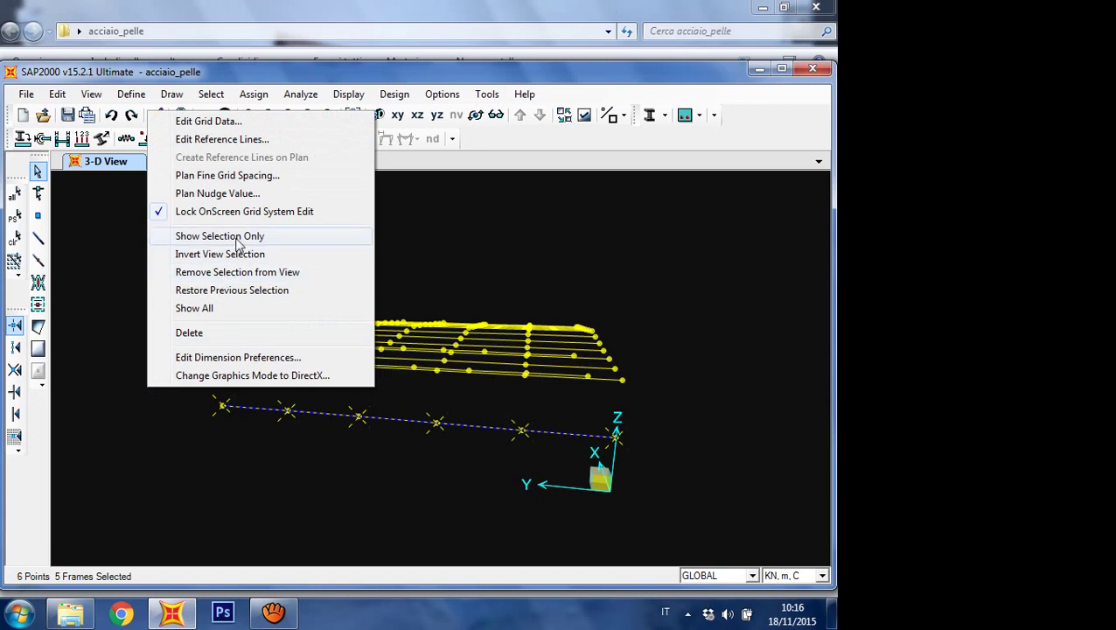
pyautogui.click(229, 272)
# Step: Remove from view the two remaining lines of longitudinal members below the roof plane
pyautogui.click(475, 115)
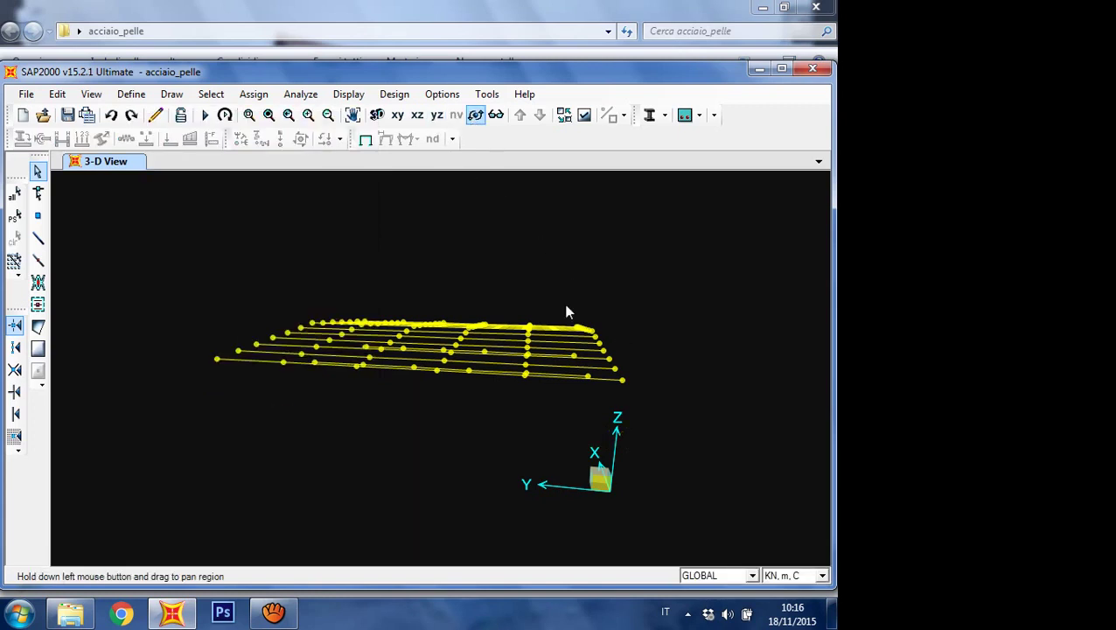
pyautogui.moveTo(568, 314); pyautogui.dragTo(222, 367)
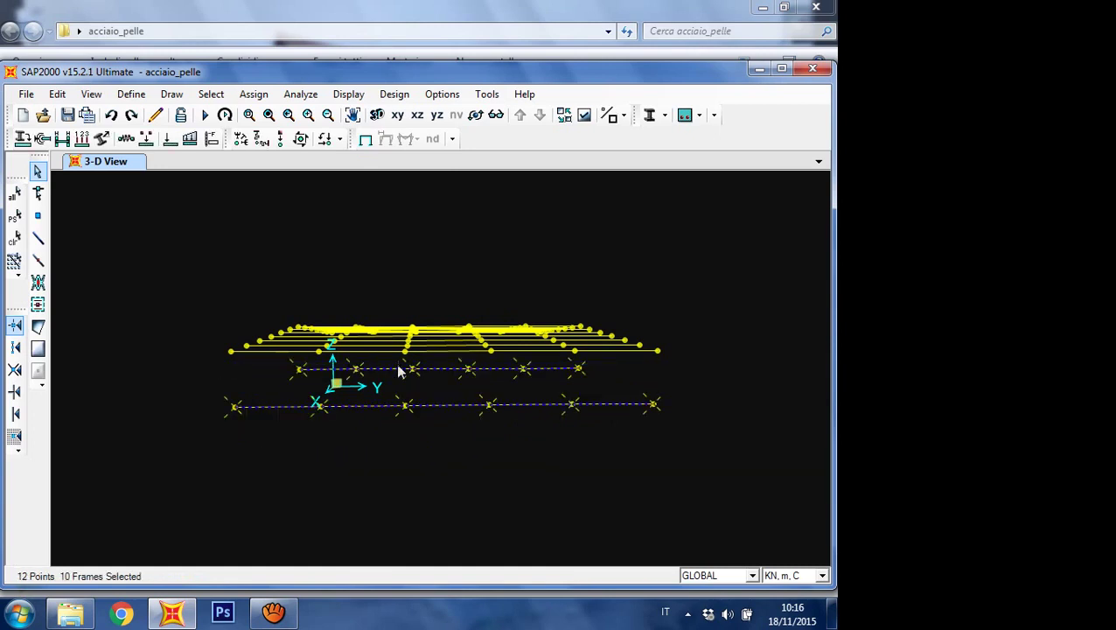
pyautogui.rightClick(368, 199)
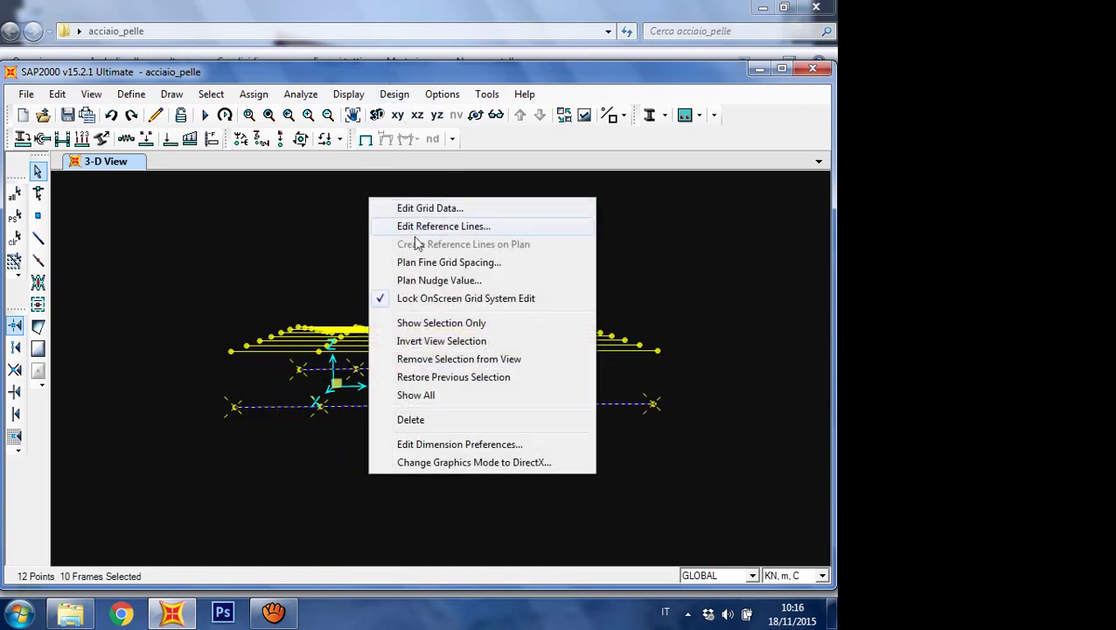
pyautogui.click(443, 359)
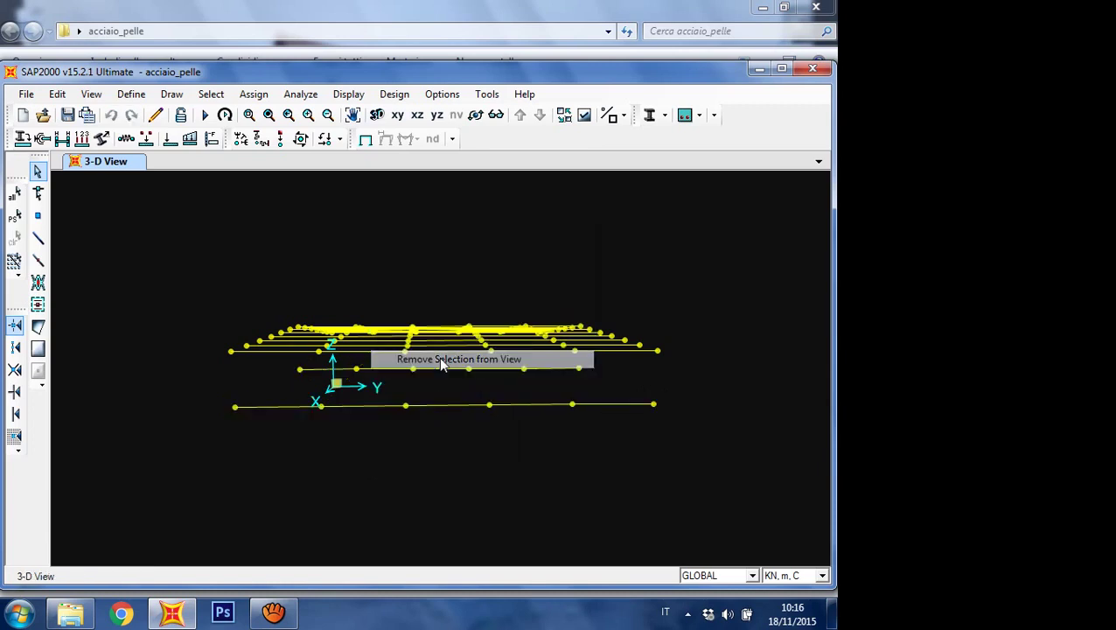
# Step: Select all the displayed roof purlins in the default 3-D view and define a new group named ARCARECCI
pyautogui.click(376, 116)
pyautogui.scroll(-1, 356, 287)
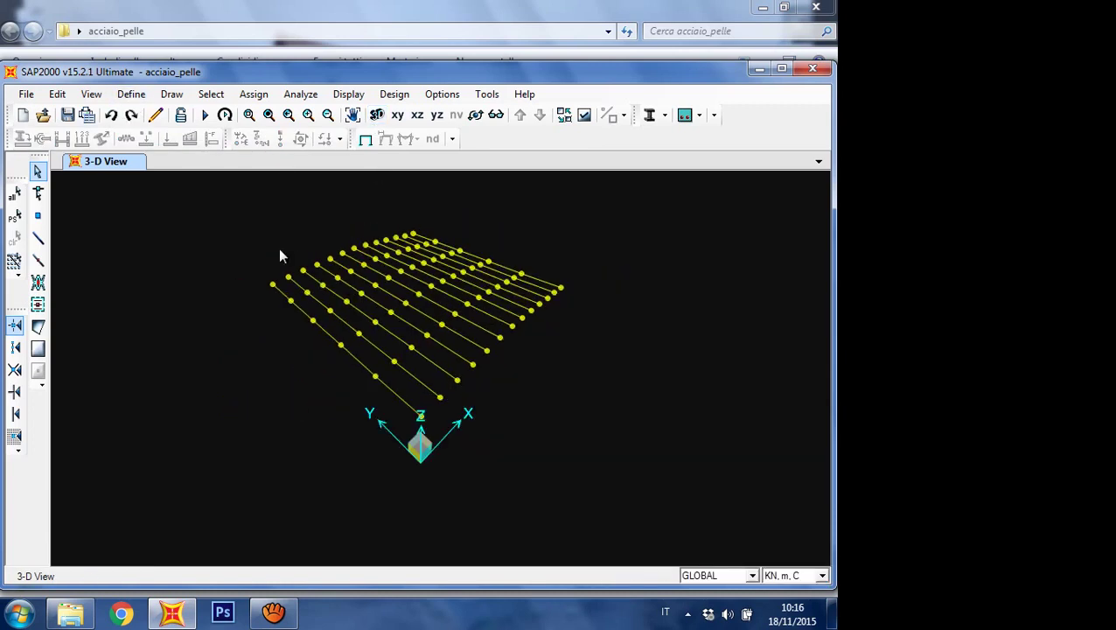
pyautogui.moveTo(201, 190); pyautogui.dragTo(652, 471)
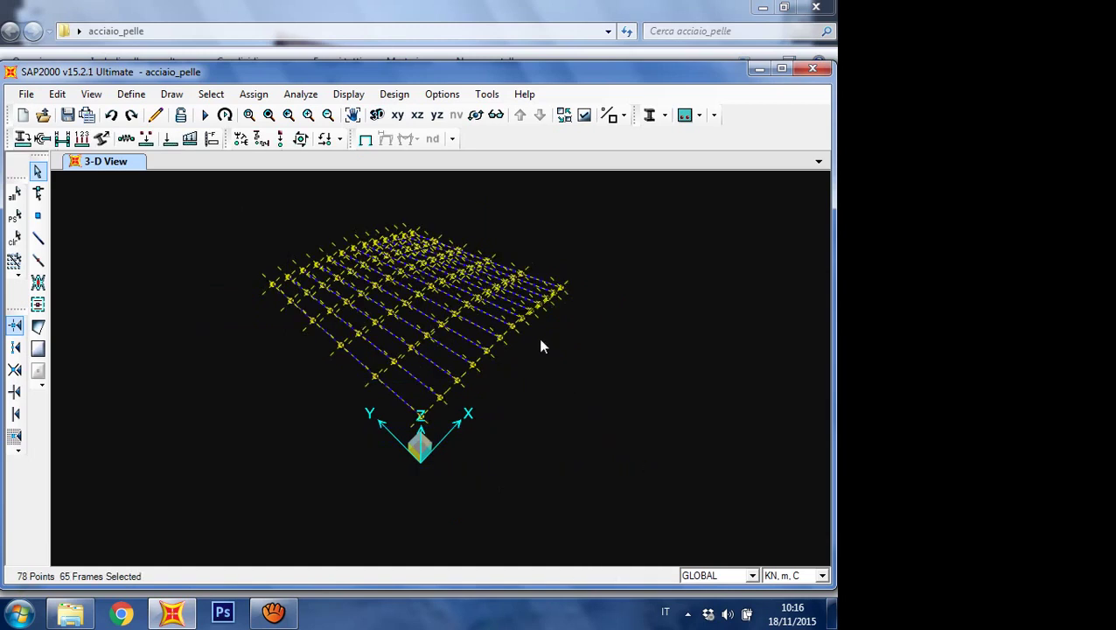
pyautogui.click(129, 95)
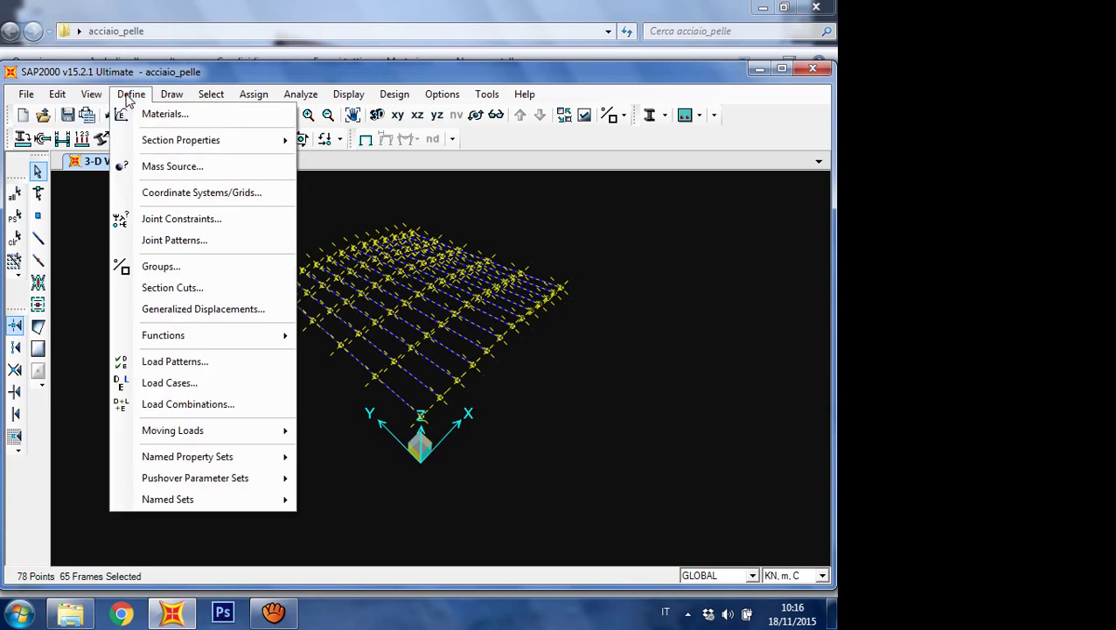
pyautogui.click(158, 266)
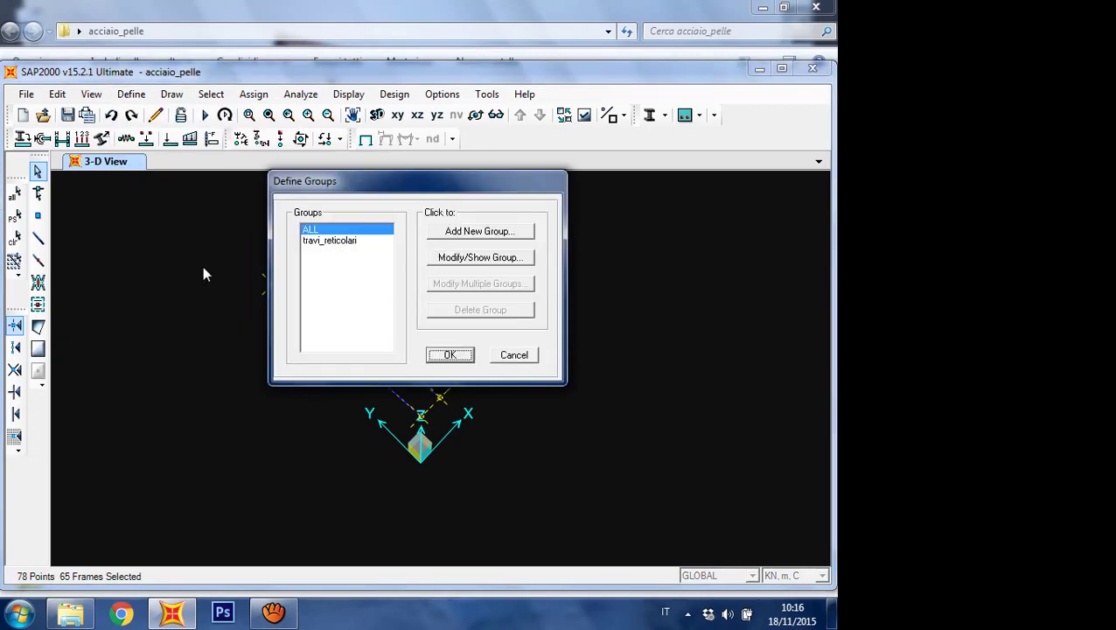
pyautogui.click(464, 236)
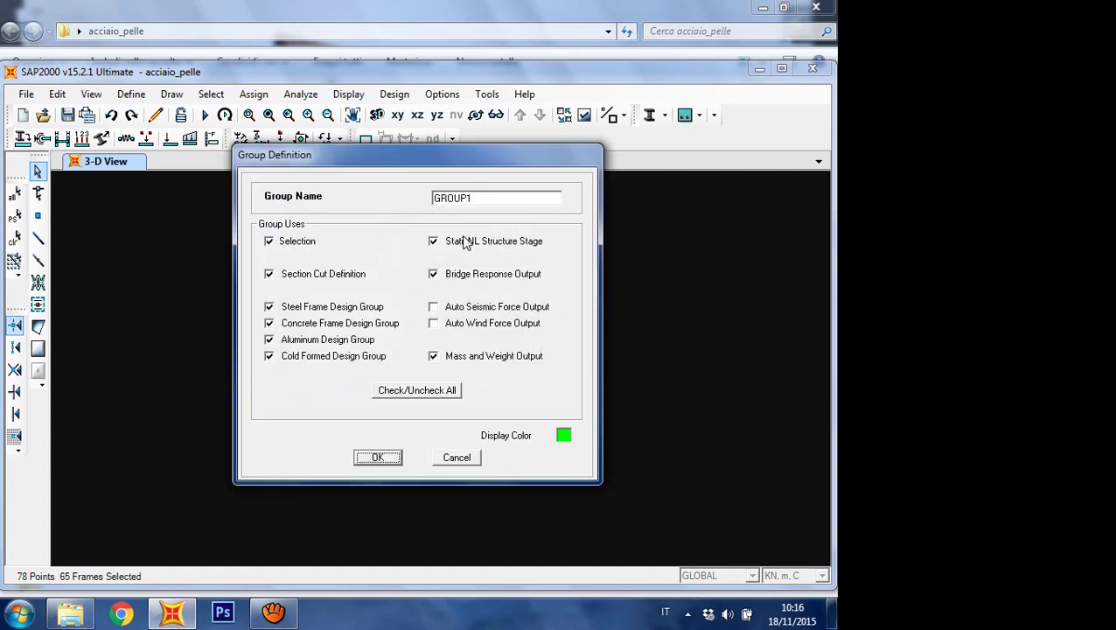
pyautogui.doubleClick(507, 203)
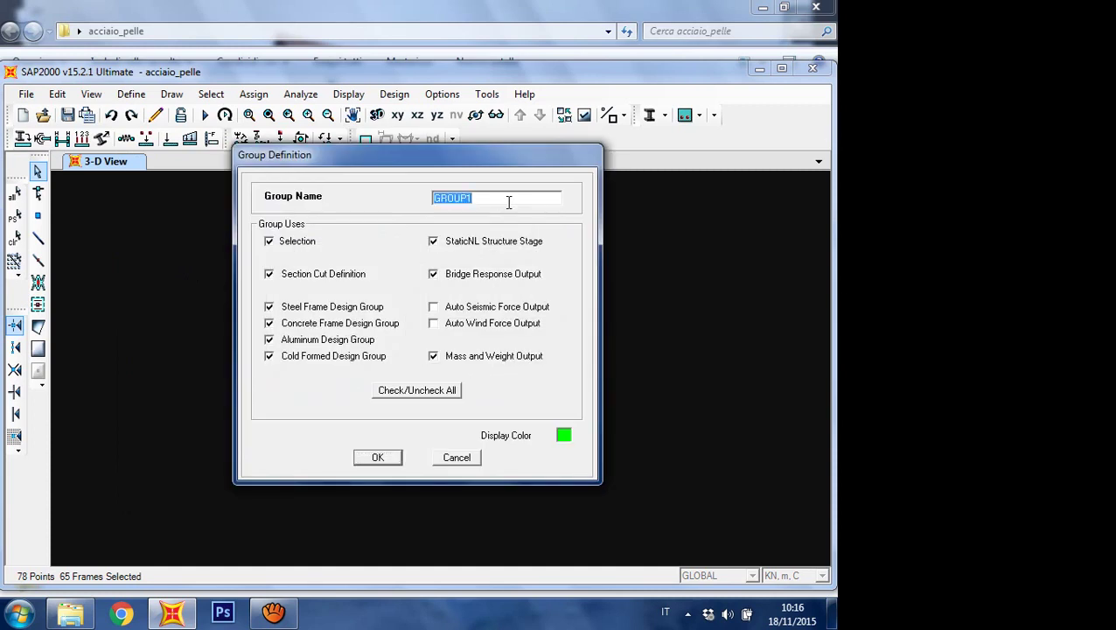
pyautogui.write('ARCARECCI')
pyautogui.click(374, 458)
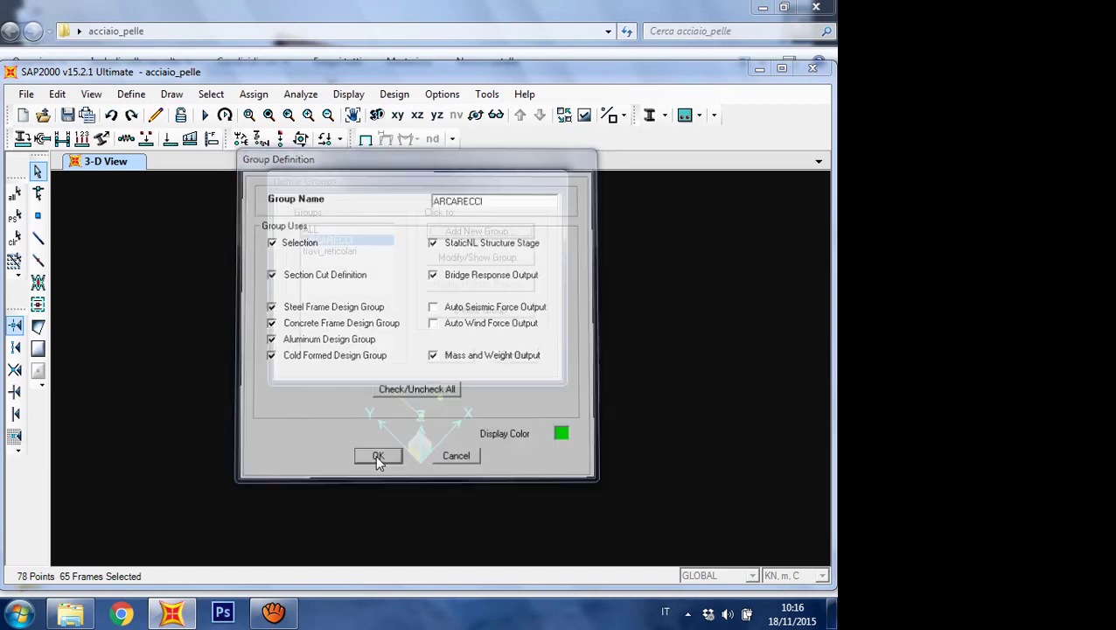
pyautogui.click(451, 355)
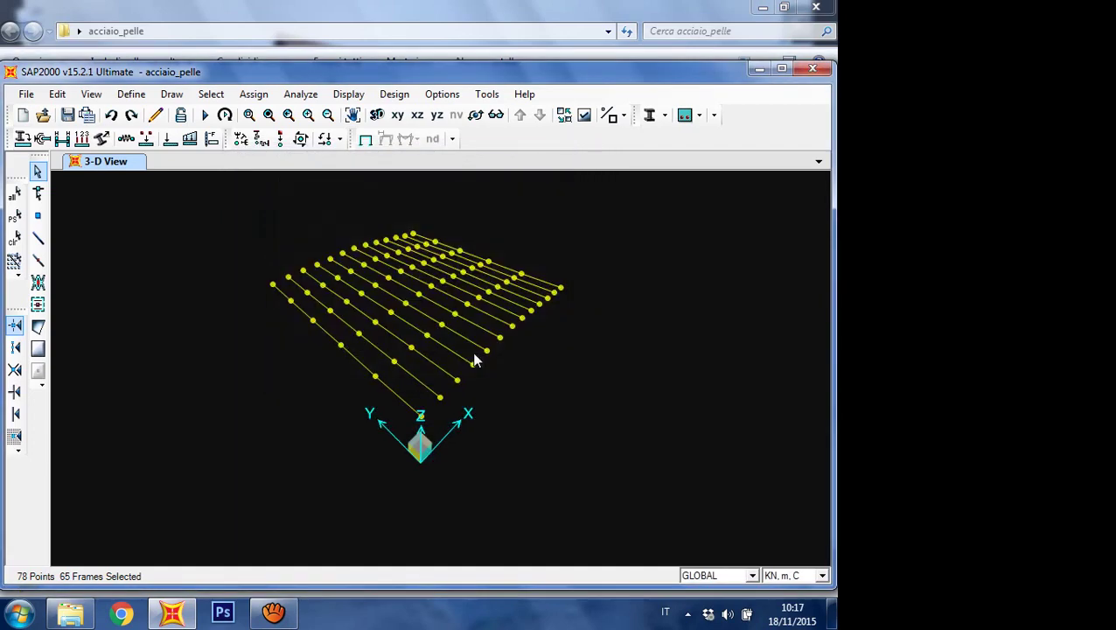
# Step: Assign the selected roof purlins to the ARCARECCI group, replacing the group's contents
pyautogui.click(253, 94)
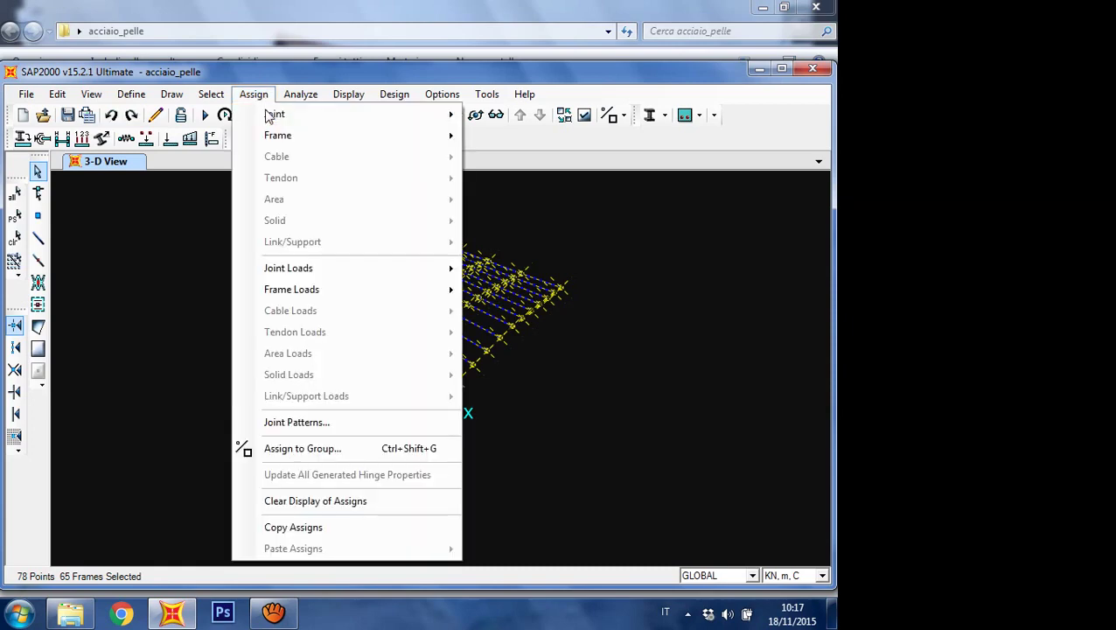
pyautogui.click(329, 448)
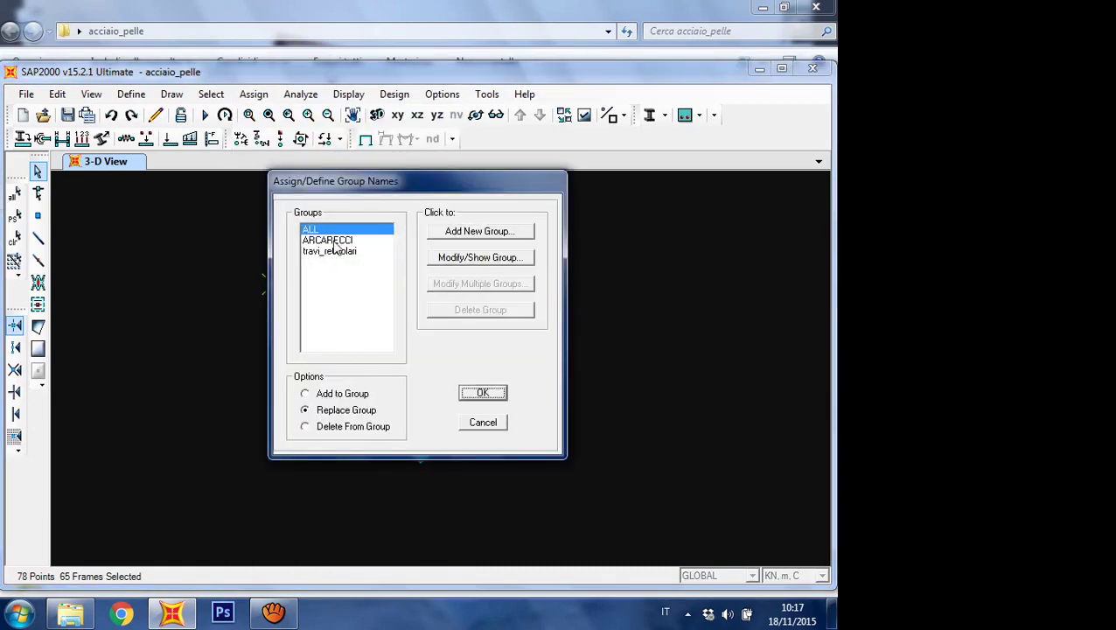
pyautogui.click(335, 241)
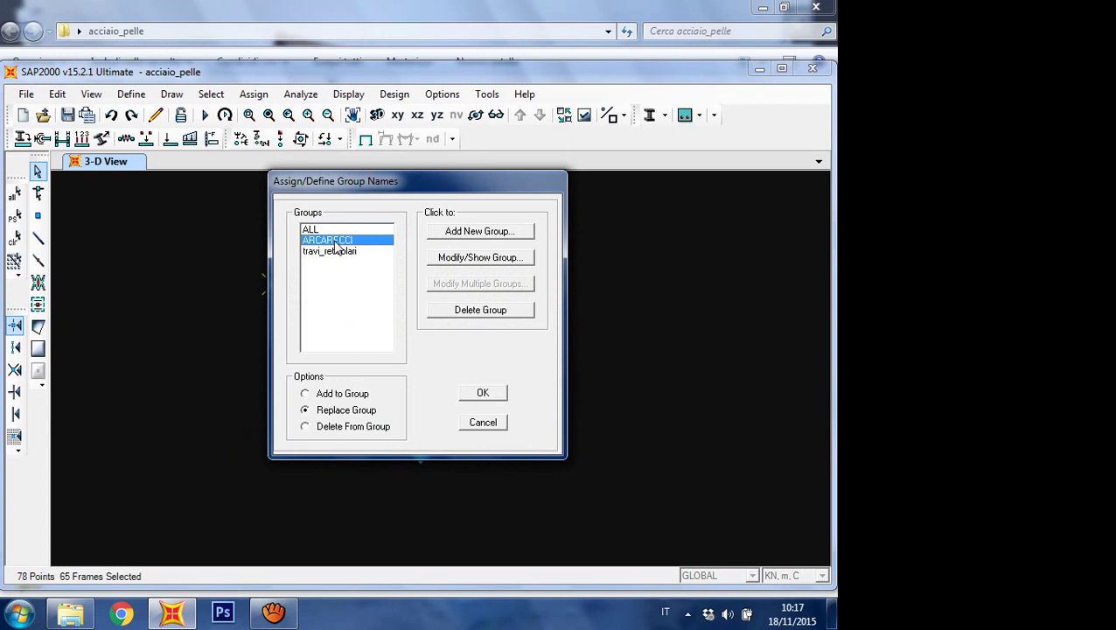
pyautogui.click(483, 393)
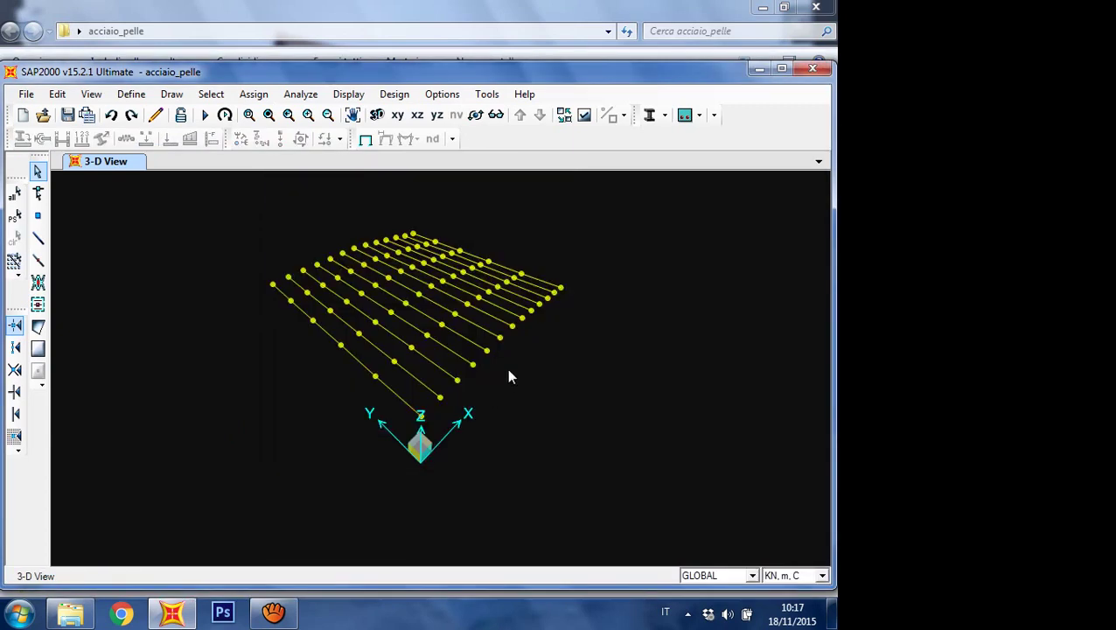
# Step: Set the 3-D view to the xy plan direction and select all interior purlin lines, leaving out the two edge lines
pyautogui.click(91, 93)
pyautogui.click(107, 114)
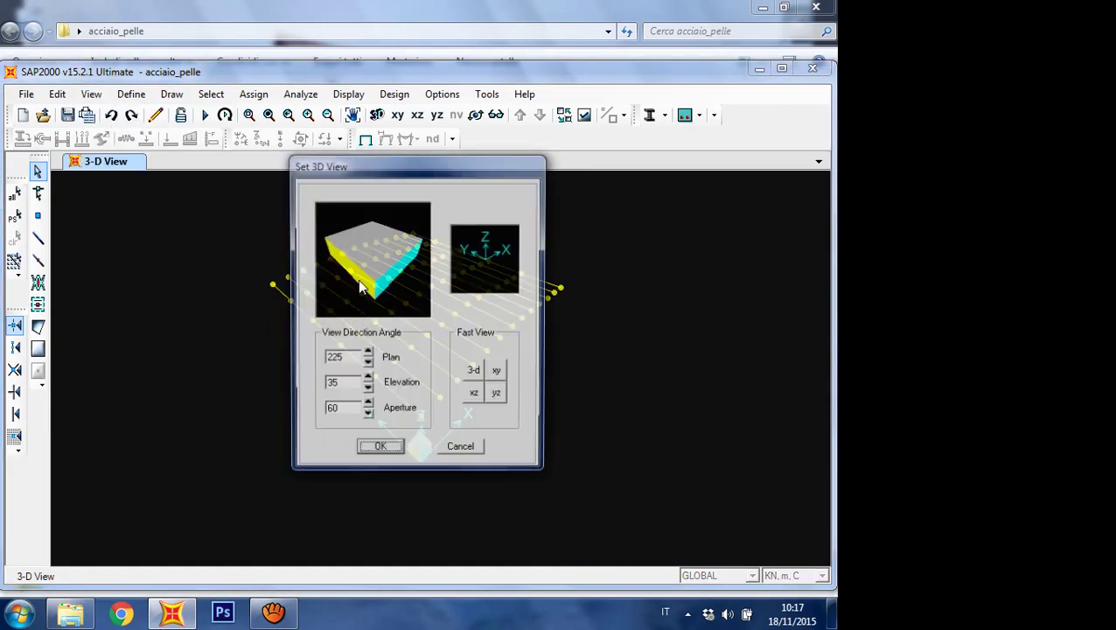
pyautogui.click(499, 374)
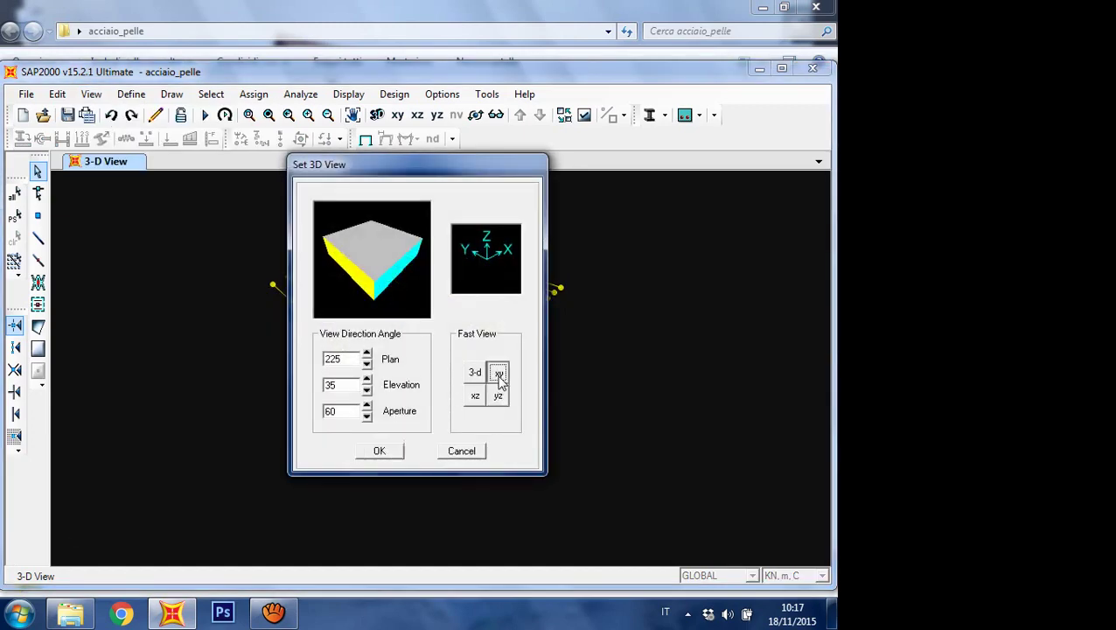
pyautogui.click(400, 453)
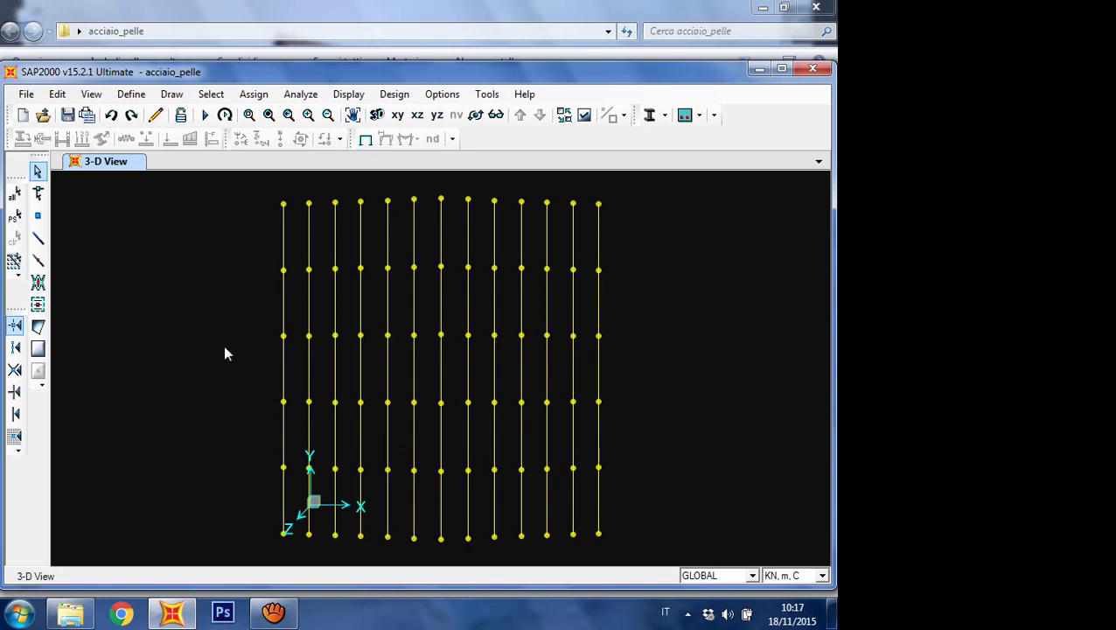
pyautogui.moveTo(305, 185); pyautogui.dragTo(591, 552)
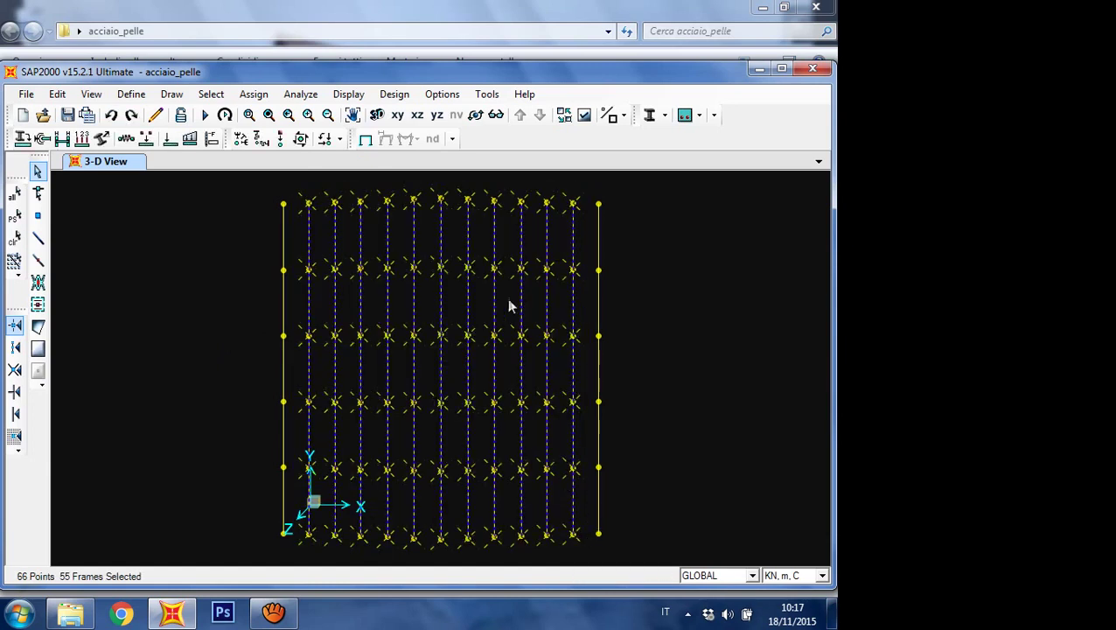
# Step: Start a distributed frame load assignment on the selected interior purlins for load pattern G1
pyautogui.click(210, 94)
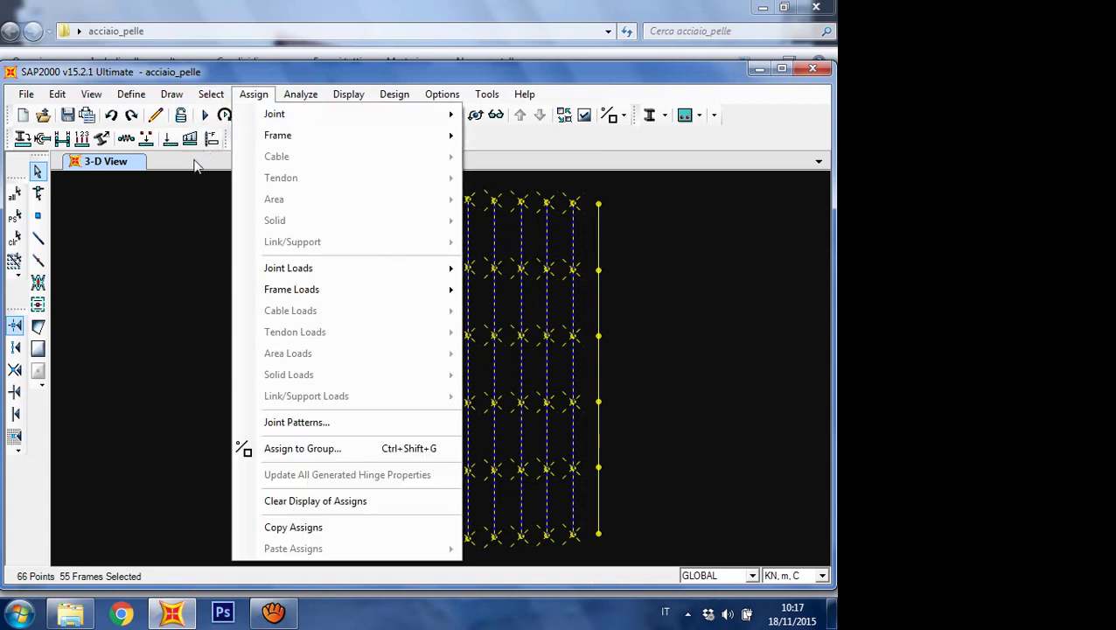
pyautogui.click(189, 164)
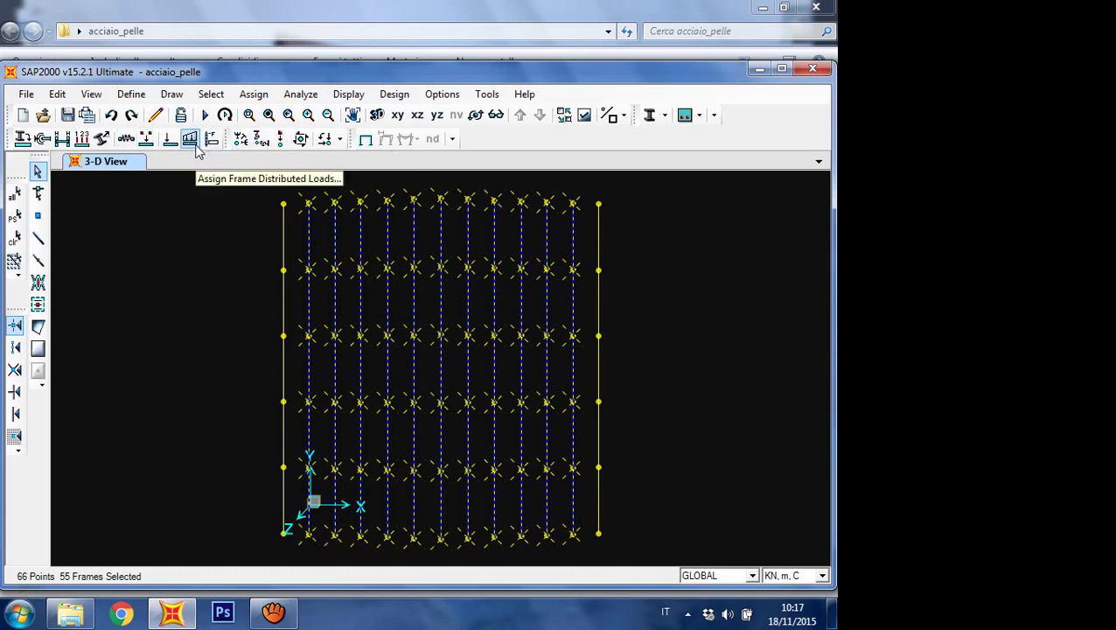
pyautogui.click(259, 98)
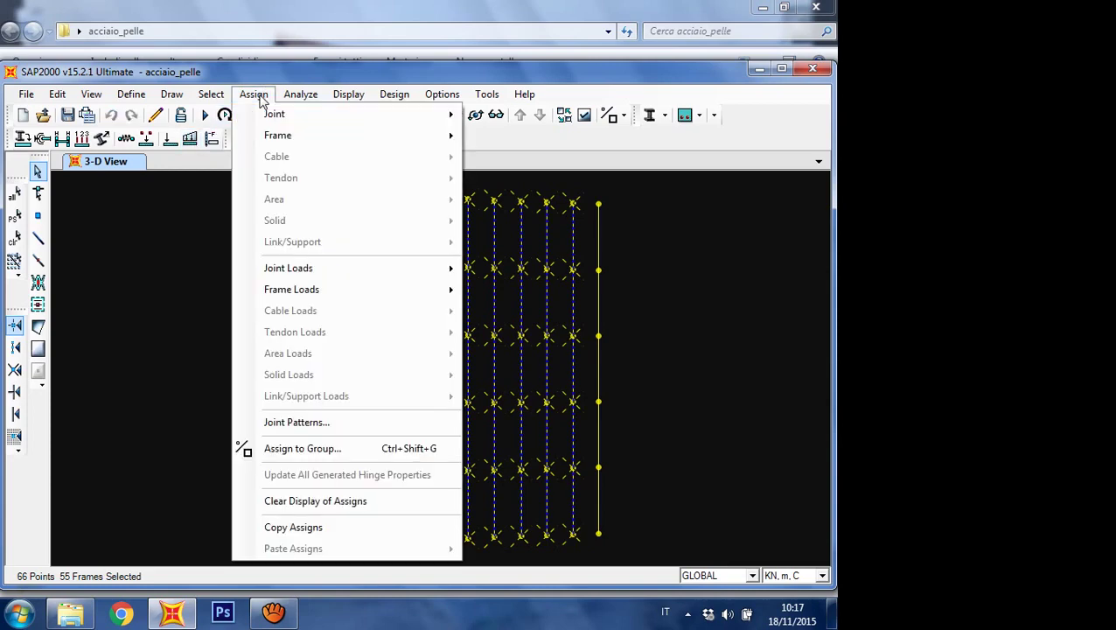
pyautogui.moveTo(286, 136)
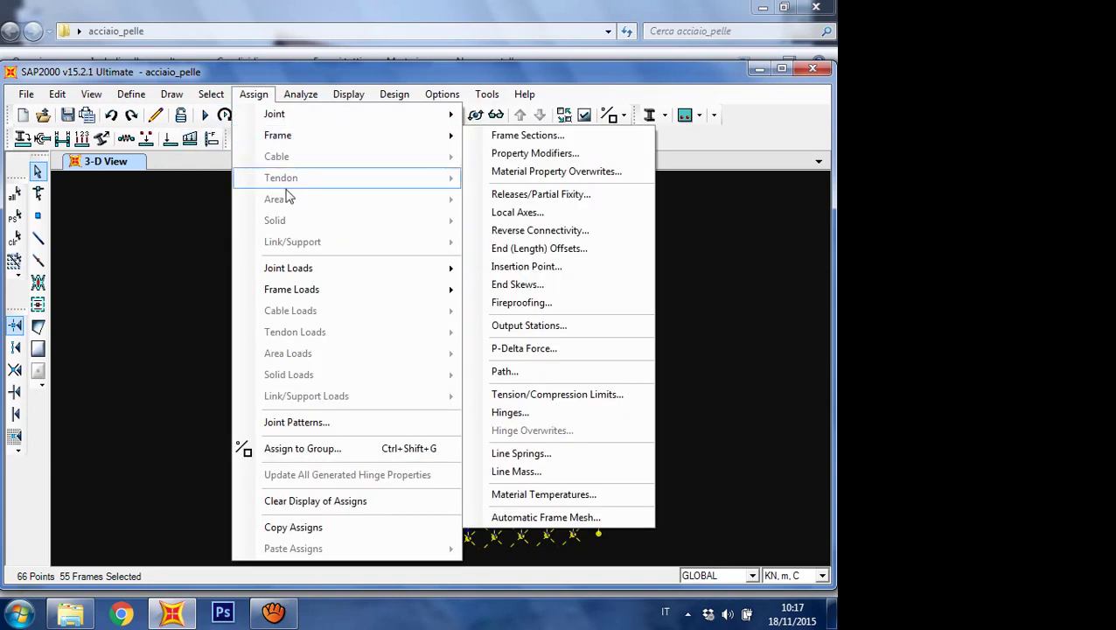
pyautogui.moveTo(311, 290)
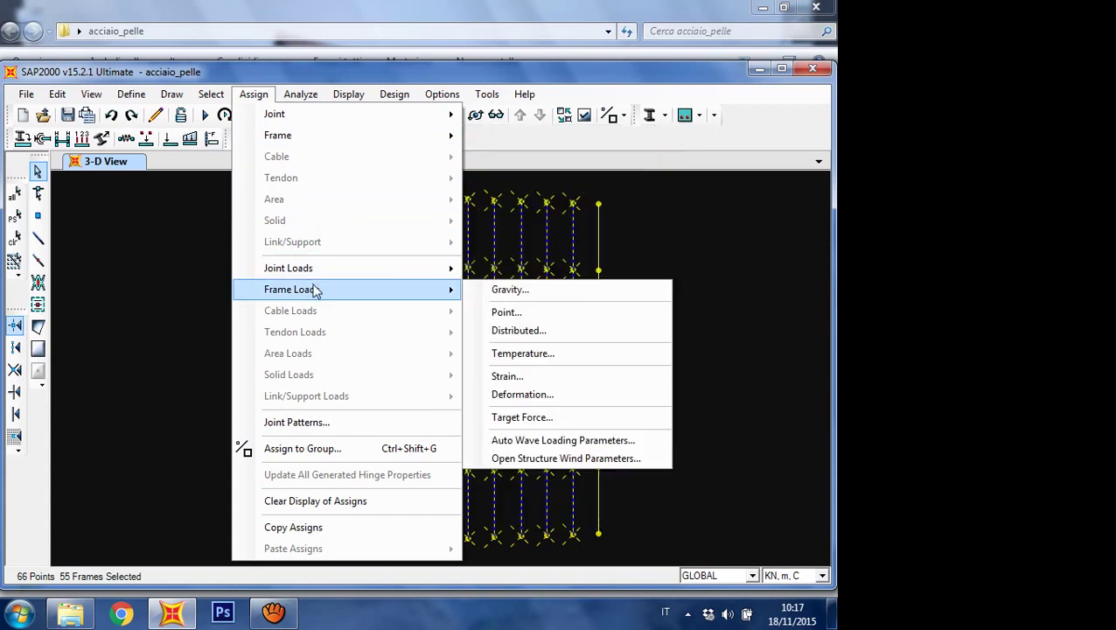
pyautogui.click(533, 332)
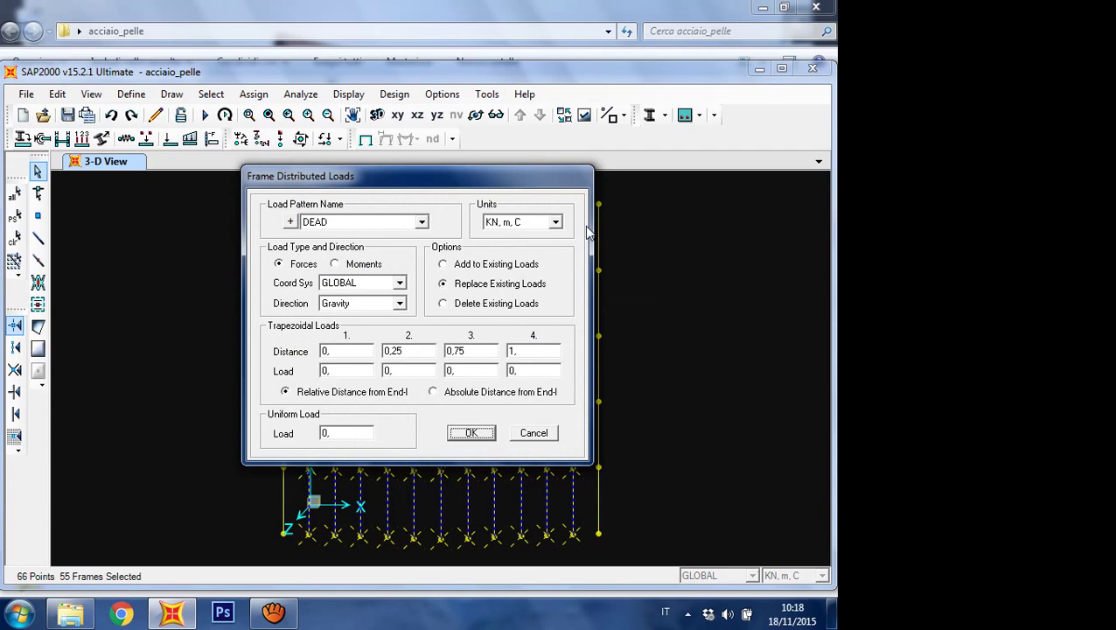
pyautogui.click(422, 223)
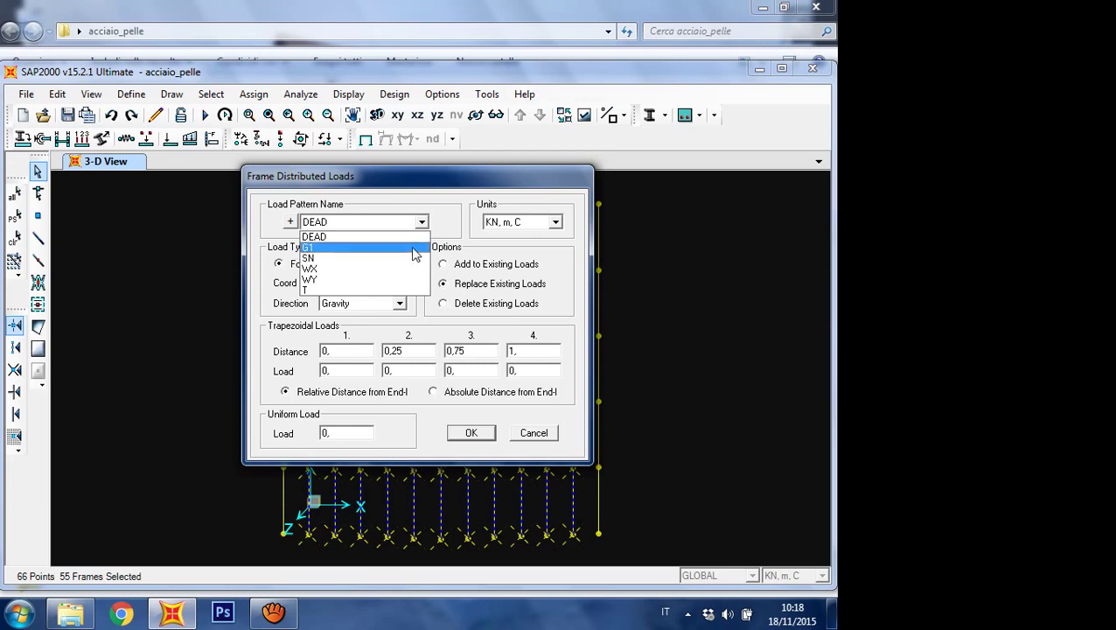
pyautogui.click(415, 254)
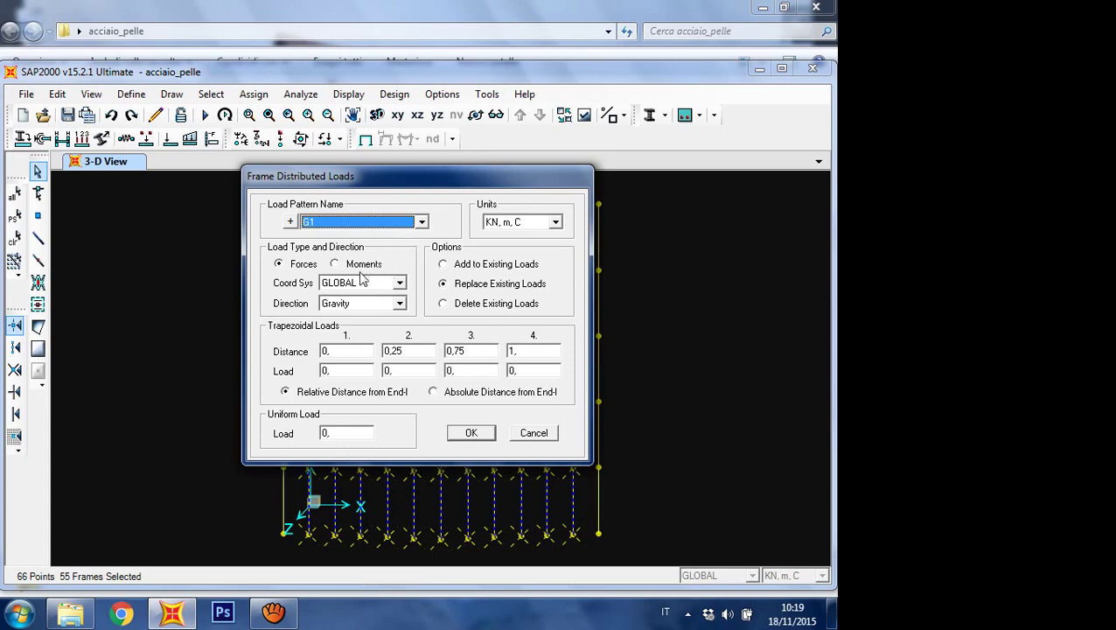
# Step: Apply a uniform load of -0,4 kN/m in the GLOBAL Z direction to the interior purlins, replacing existing loads
pyautogui.click(402, 282)
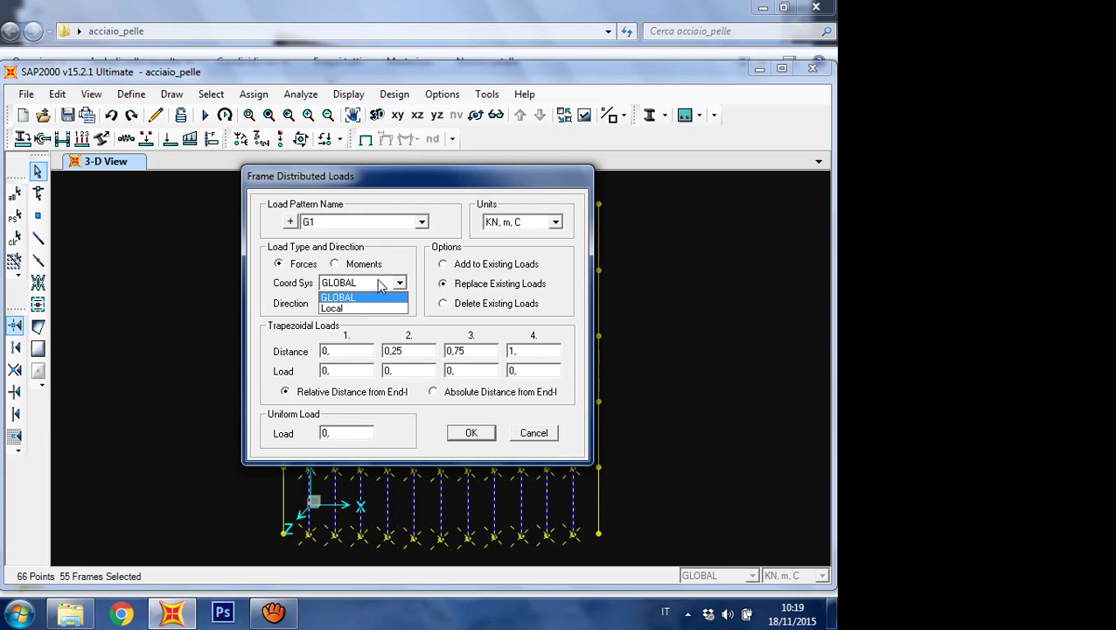
pyautogui.click(380, 283)
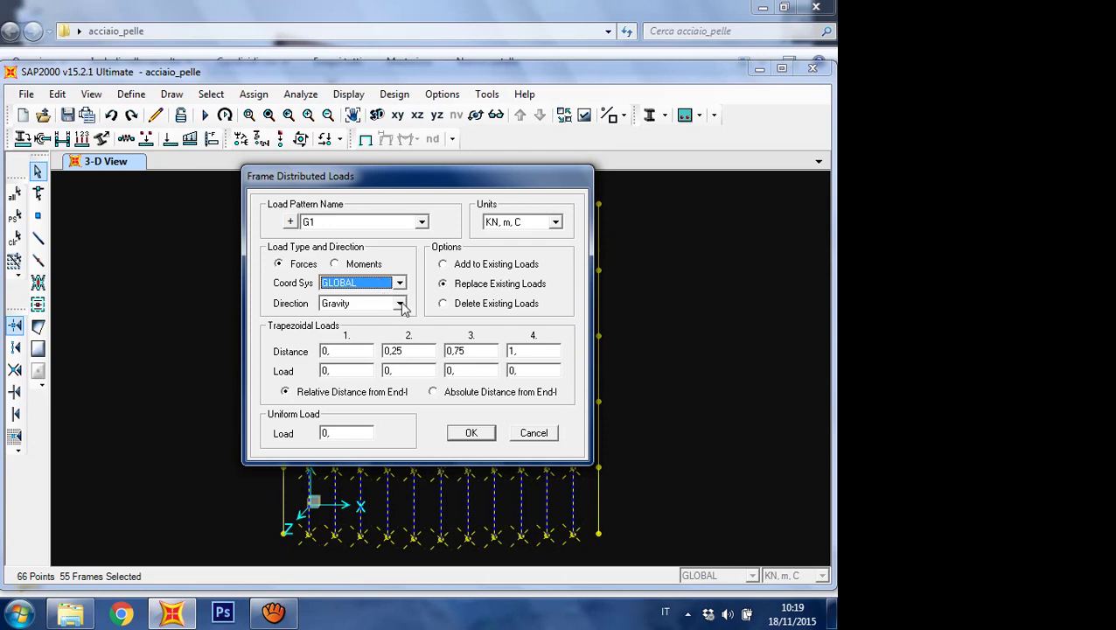
pyautogui.click(399, 304)
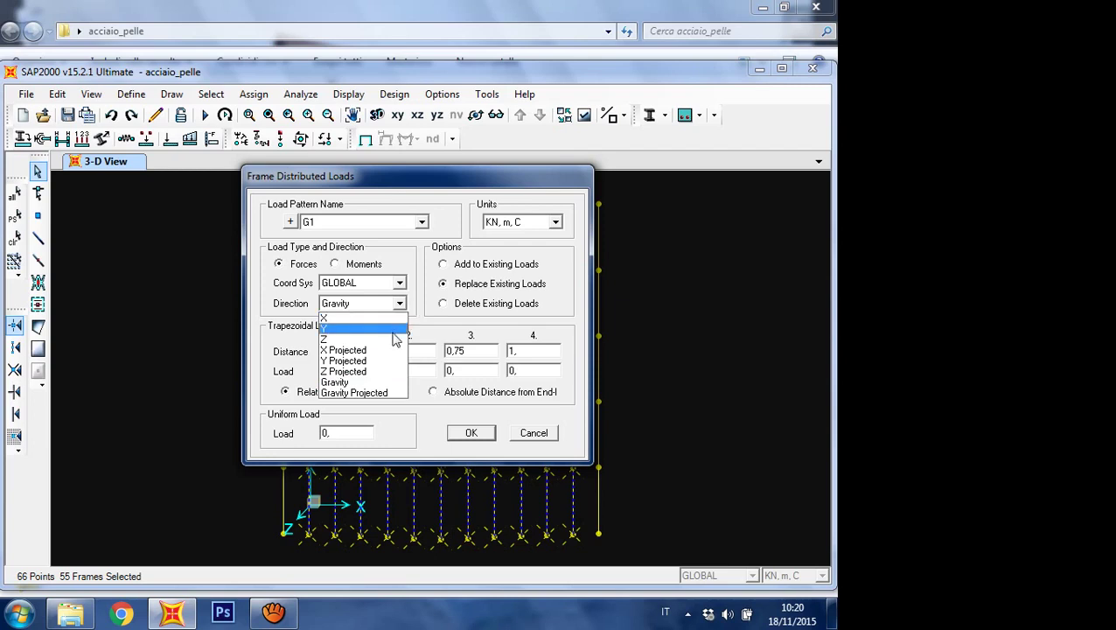
pyautogui.click(345, 338)
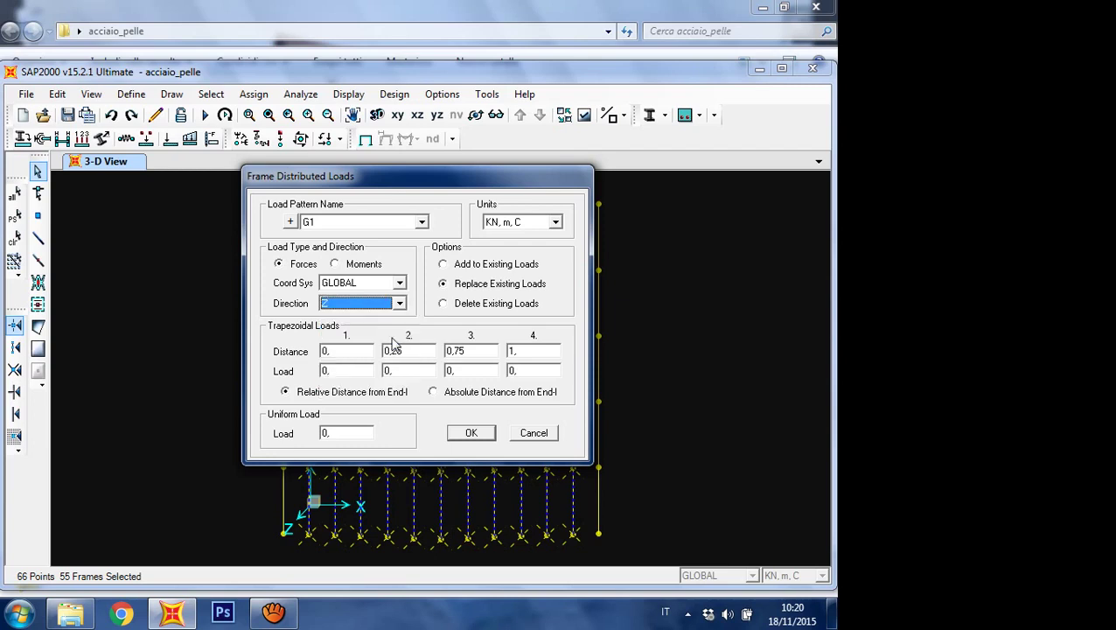
pyautogui.doubleClick(354, 435)
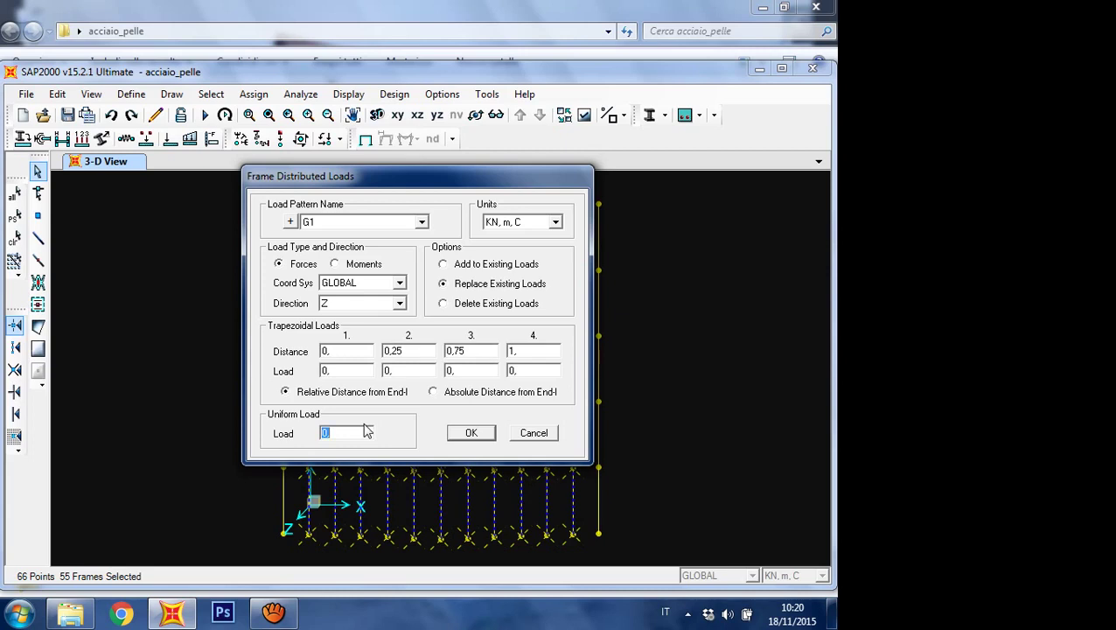
pyautogui.write('-0,4')
pyautogui.click(484, 435)
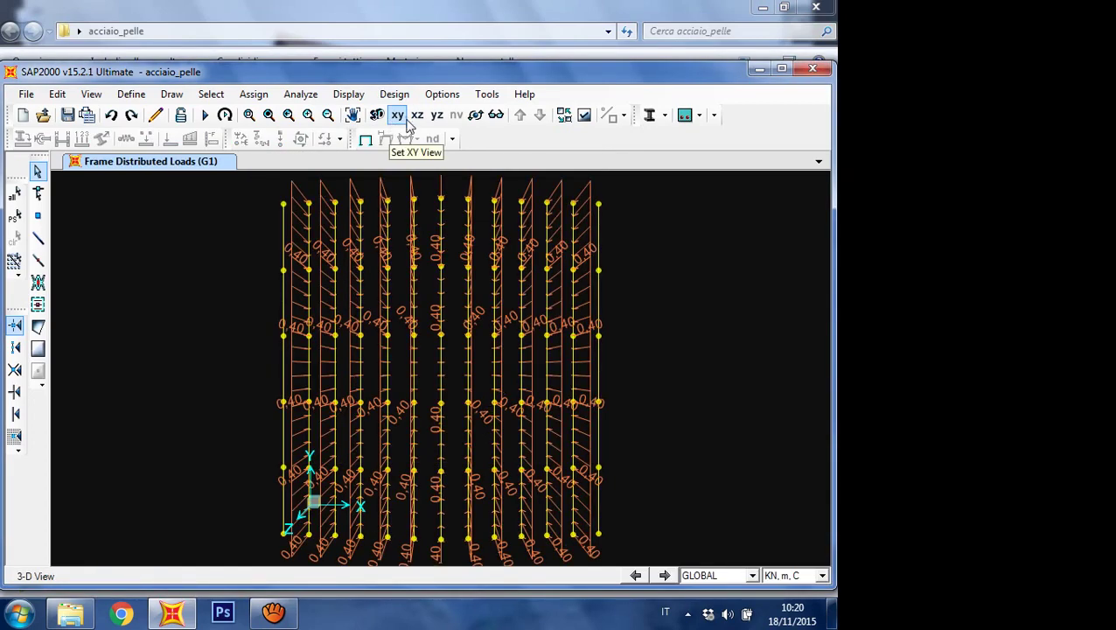
# Step: Check the load arrows in the default 3-D view, then select the two edge purlin lines in xy plan view
pyautogui.click(377, 115)
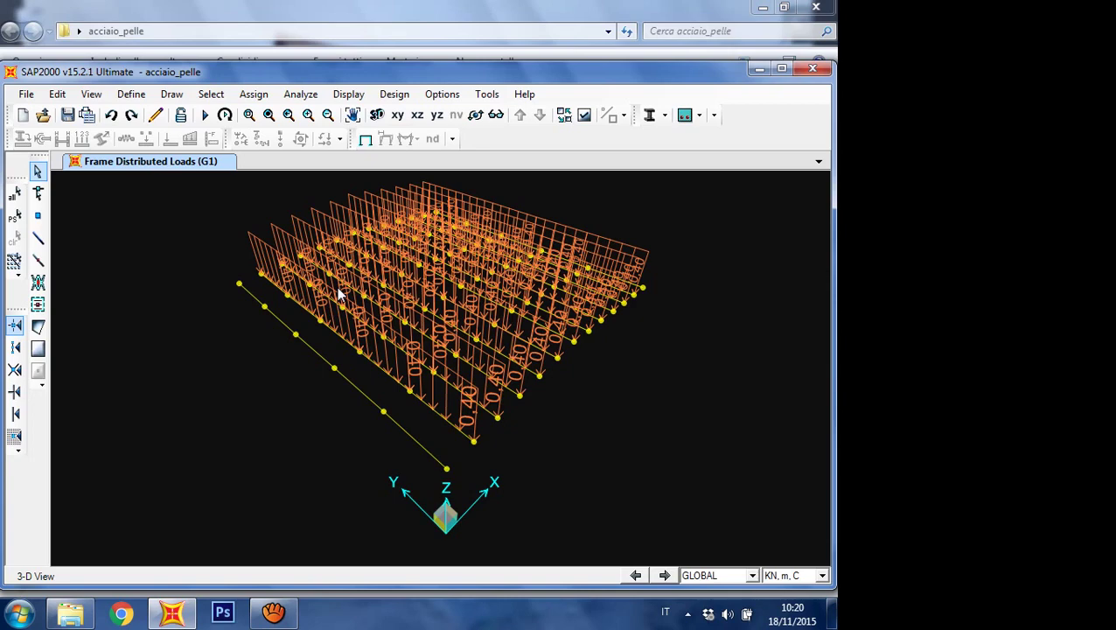
pyautogui.click(91, 93)
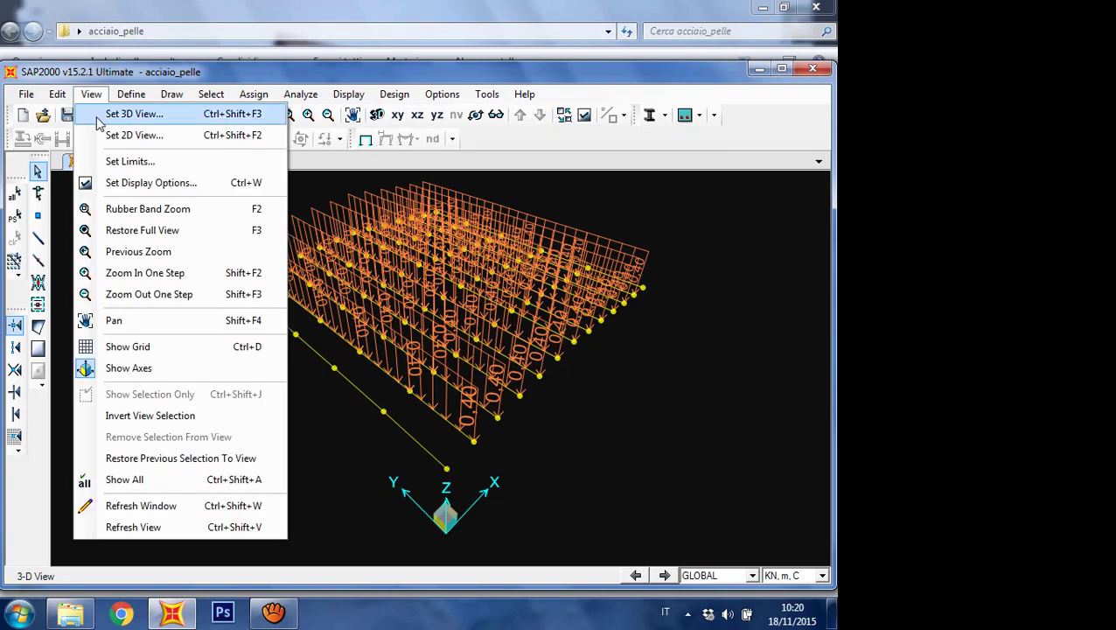
pyautogui.click(103, 118)
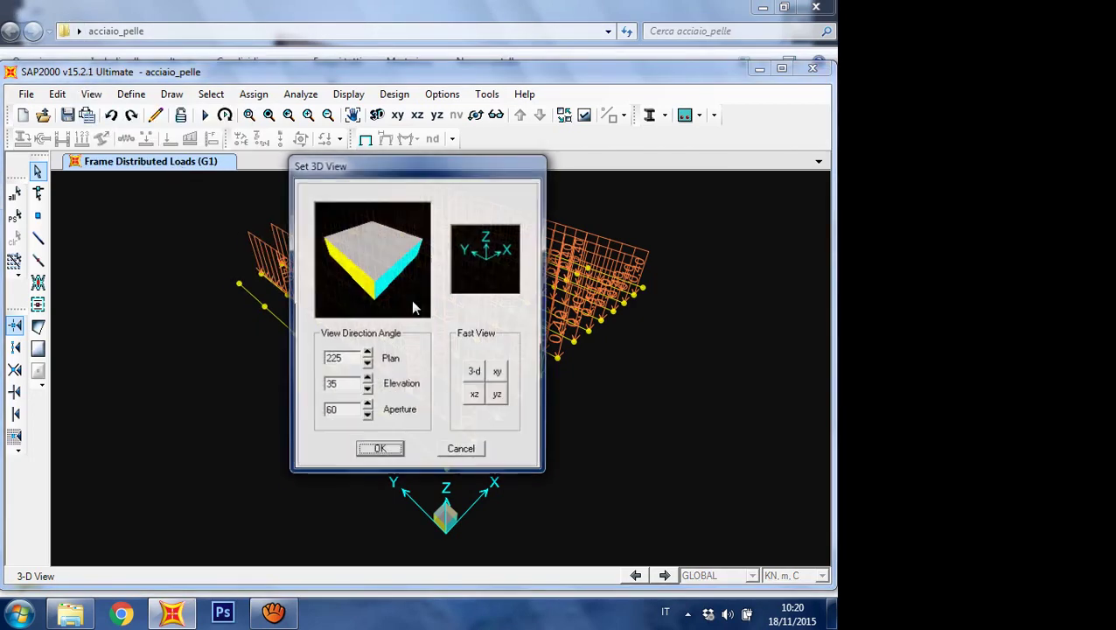
pyautogui.click(497, 373)
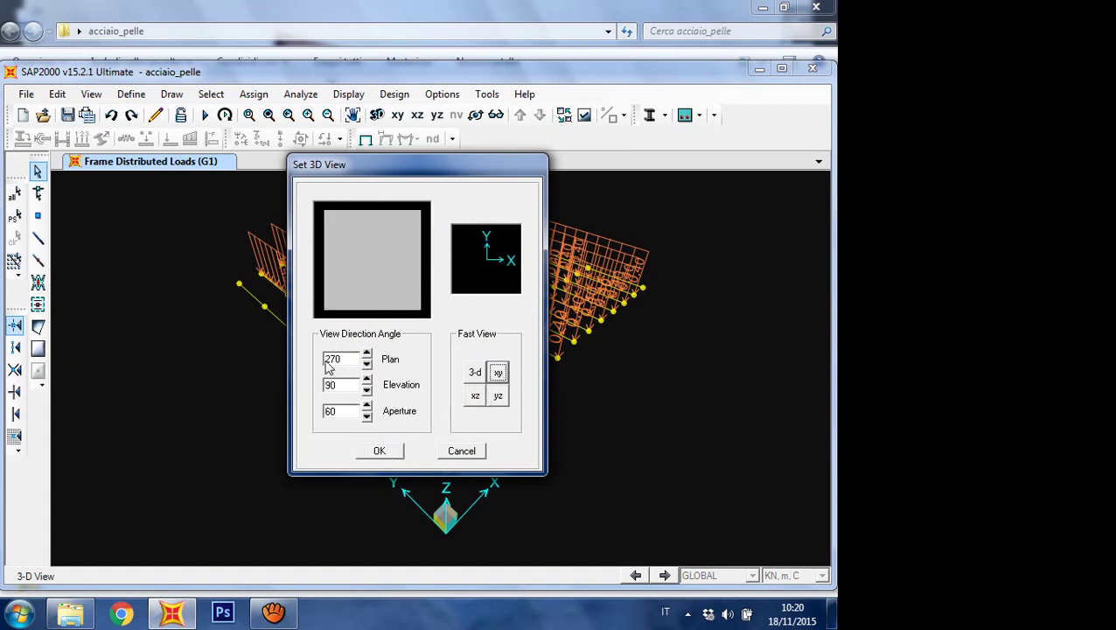
pyautogui.click(390, 452)
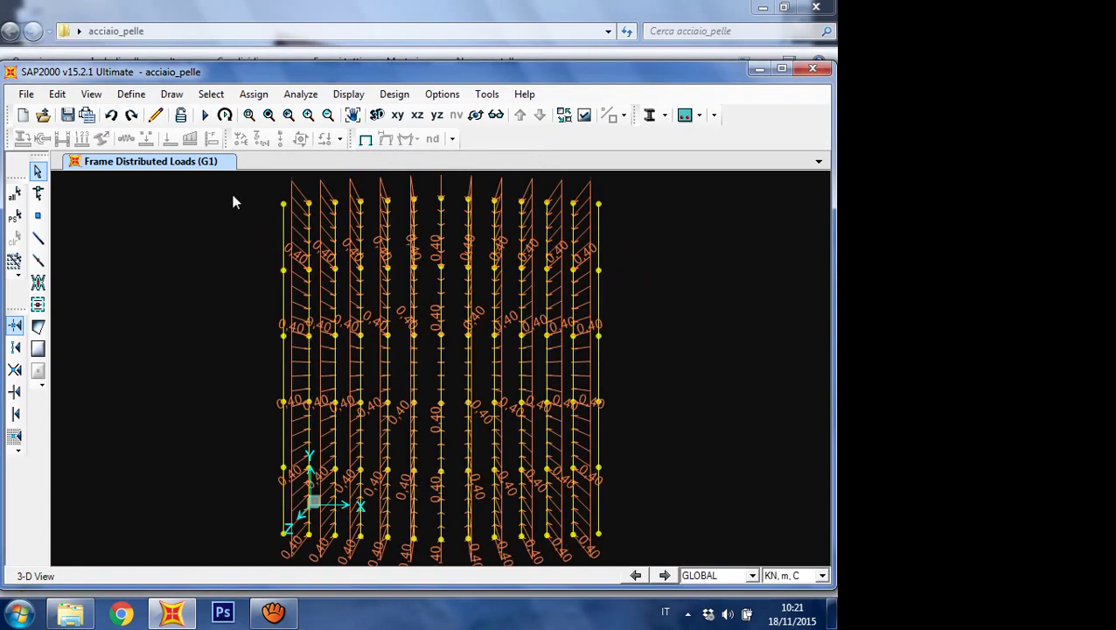
pyautogui.moveTo(232, 189); pyautogui.dragTo(289, 538)
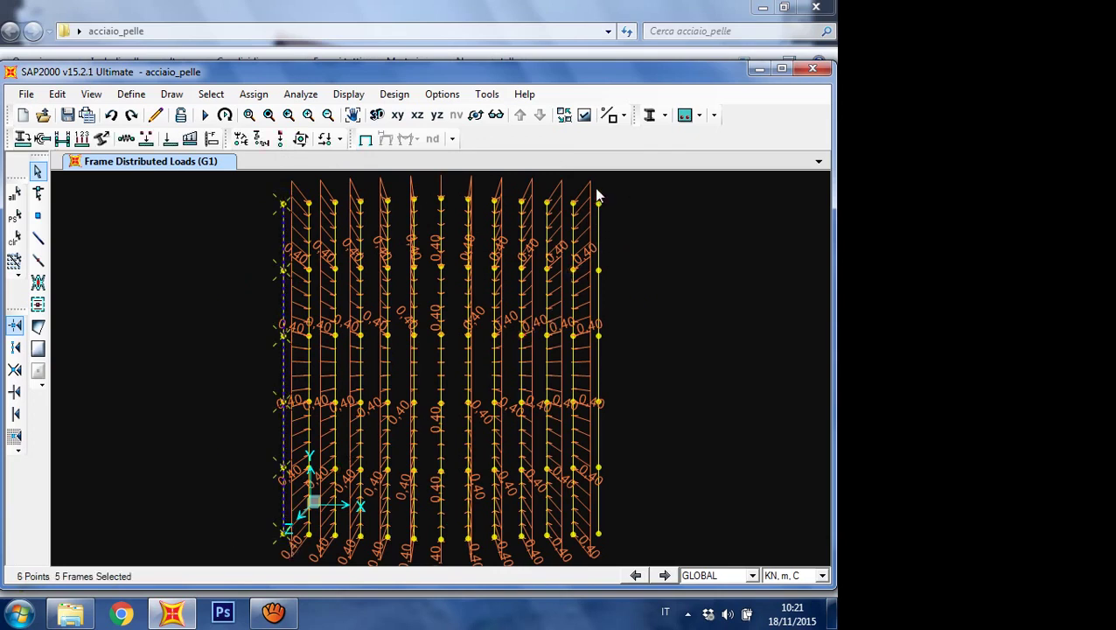
pyautogui.moveTo(656, 541); pyautogui.dragTo(666, 530)
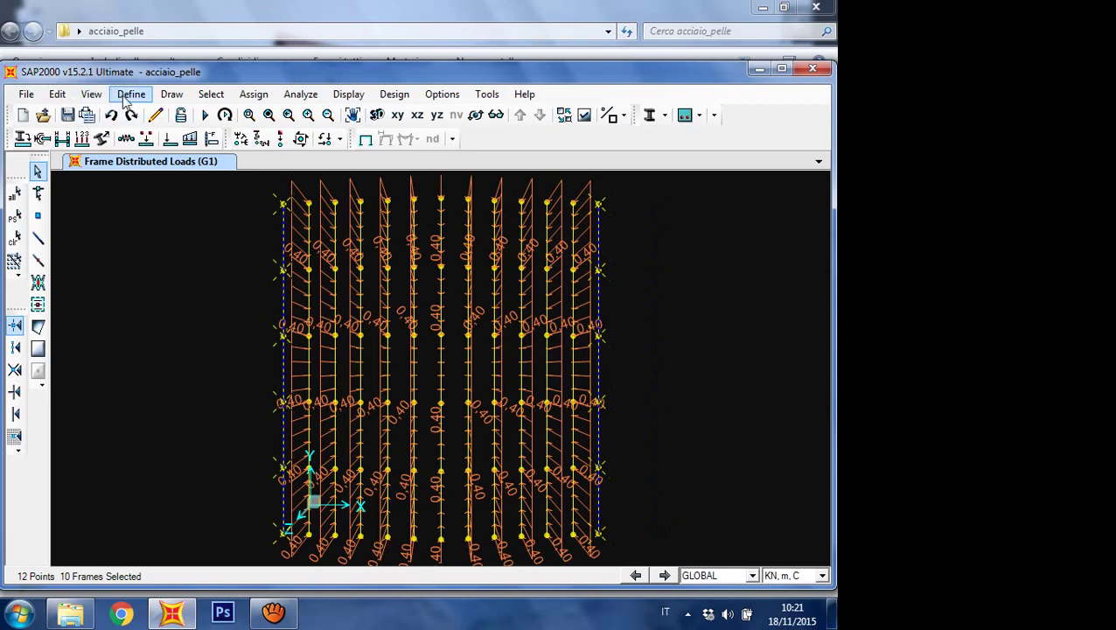
# Step: Assign a uniform G1 distributed load of -0,2 kN/m in the GLOBAL Z direction to the two edge purlin lines
pyautogui.click(189, 140)
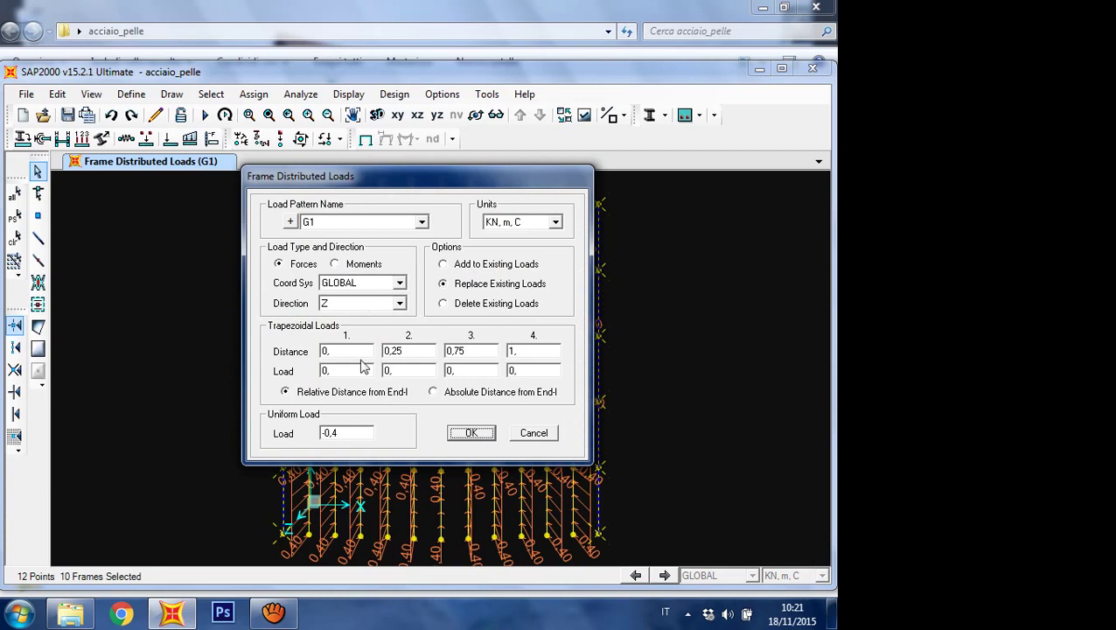
pyautogui.click(350, 433)
pyautogui.press('BackSpace')
pyautogui.write('2')
pyautogui.click(461, 438)
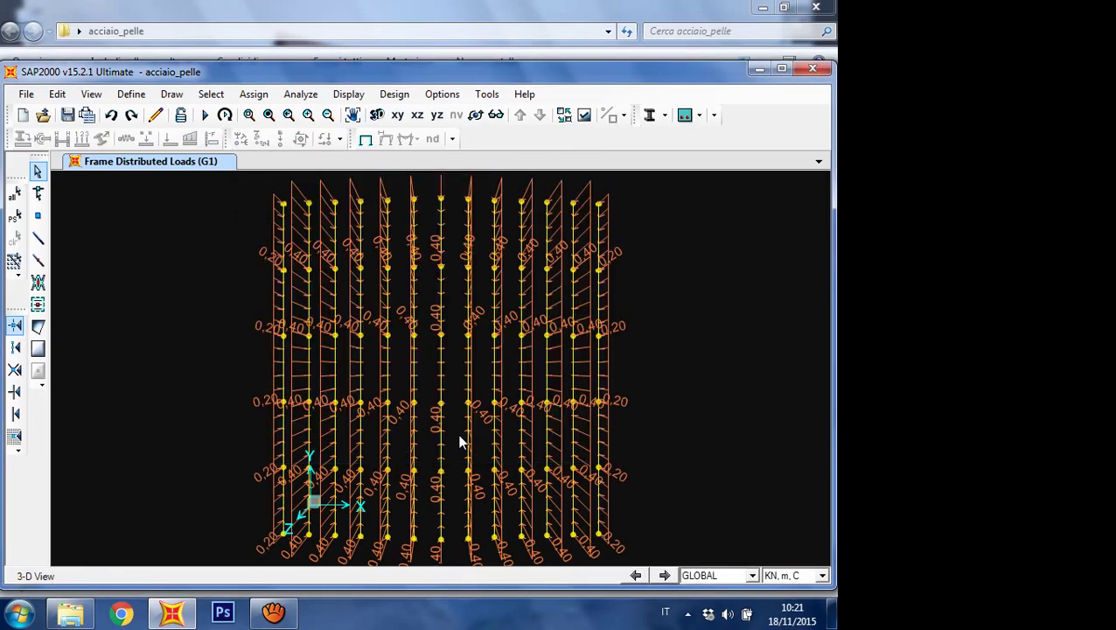
# Step: Show the undeformed shape without load arrows and inspect the loads assigned to a member of the first interior purlin line
pyautogui.click(366, 140)
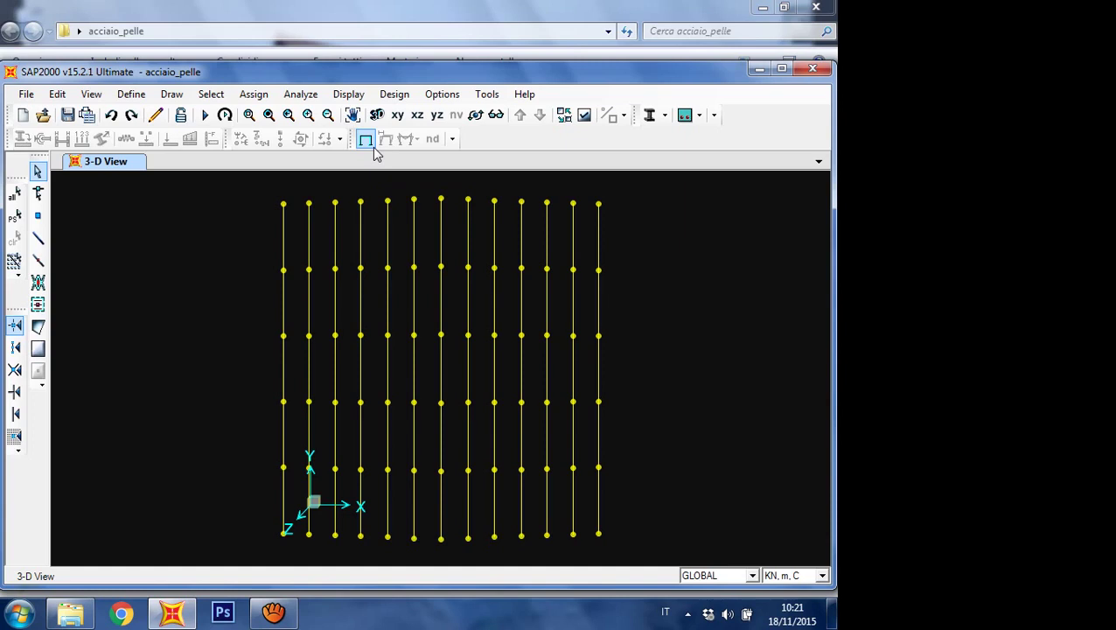
pyautogui.click(309, 235)
pyautogui.rightClick(310, 235)
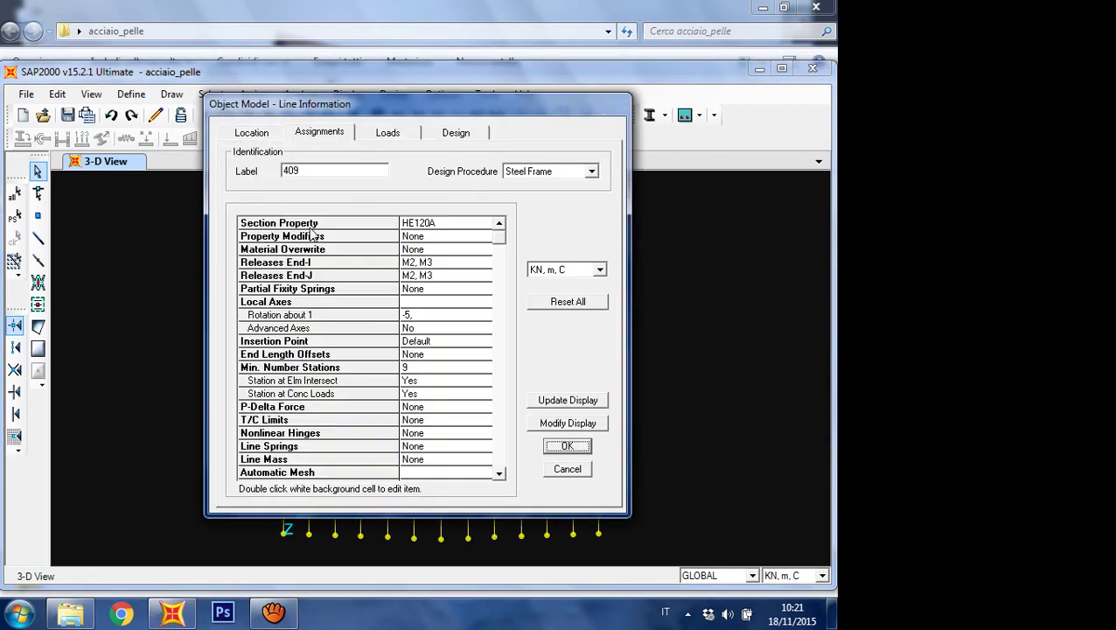
pyautogui.click(397, 140)
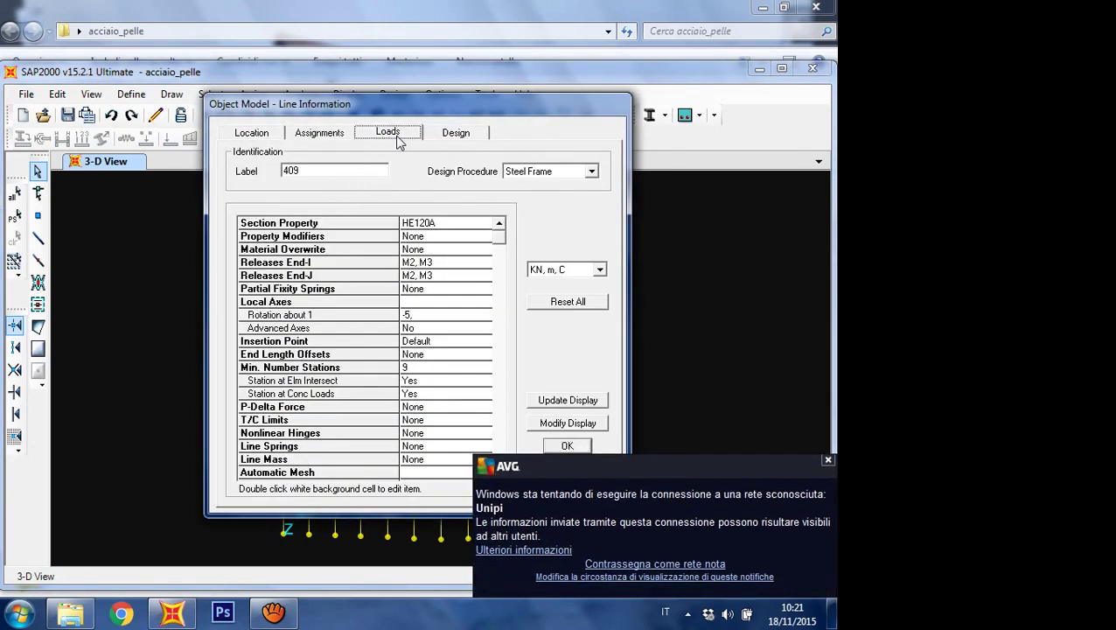
pyautogui.click(827, 462)
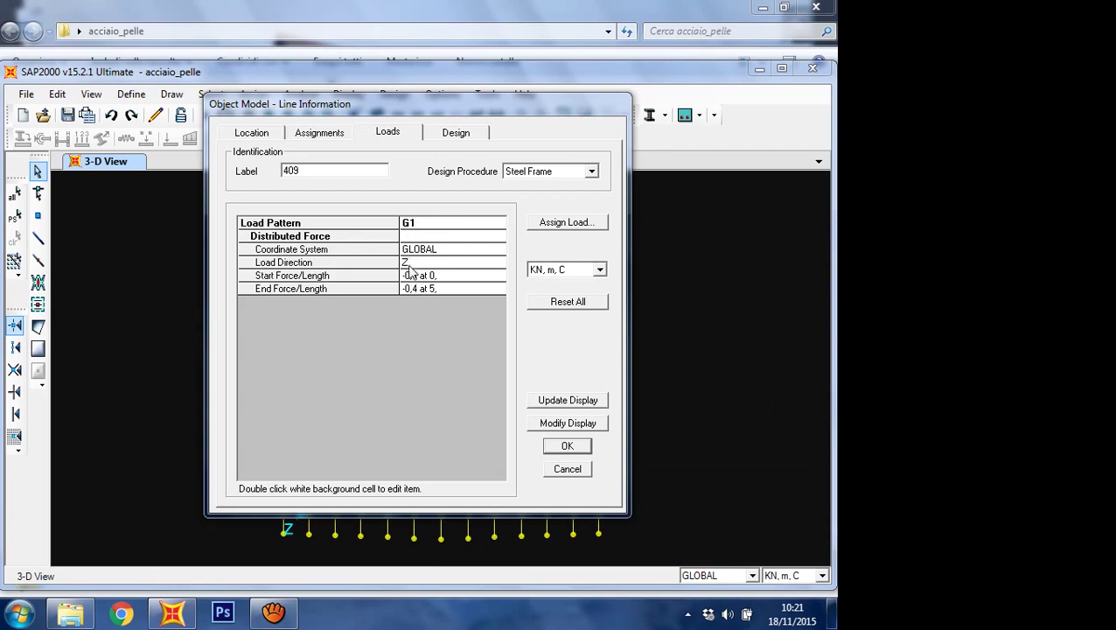
# Step: Assign a uniform SN distributed load of -1,6 kN/m in the GLOBAL Z direction to all interior purlin lines, replacing existing loads
pyautogui.click(560, 447)
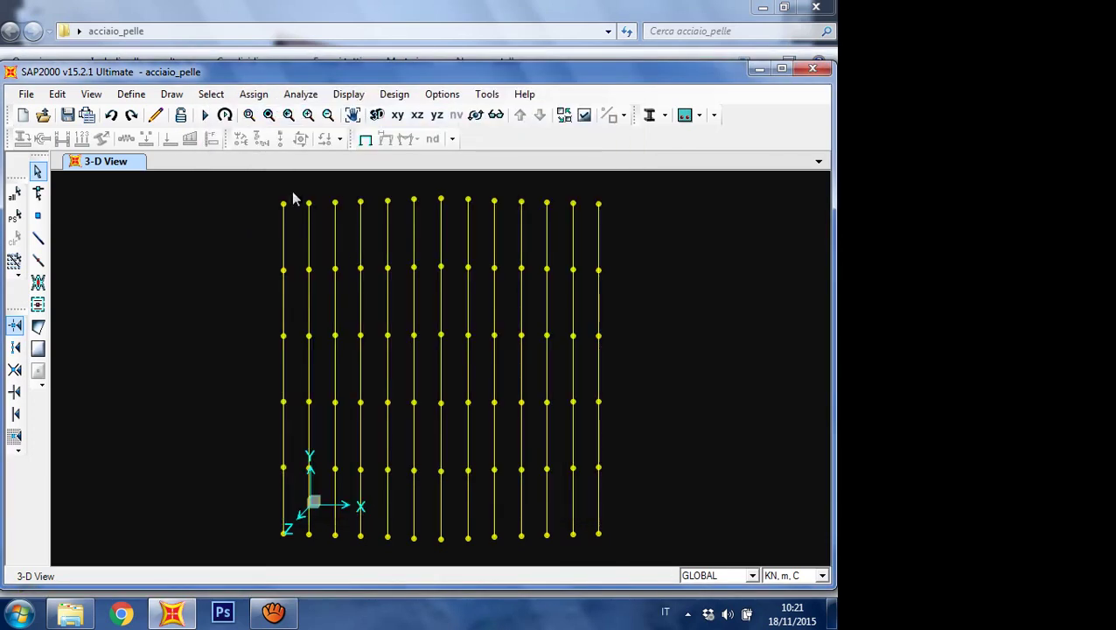
pyautogui.moveTo(293, 191); pyautogui.dragTo(583, 532)
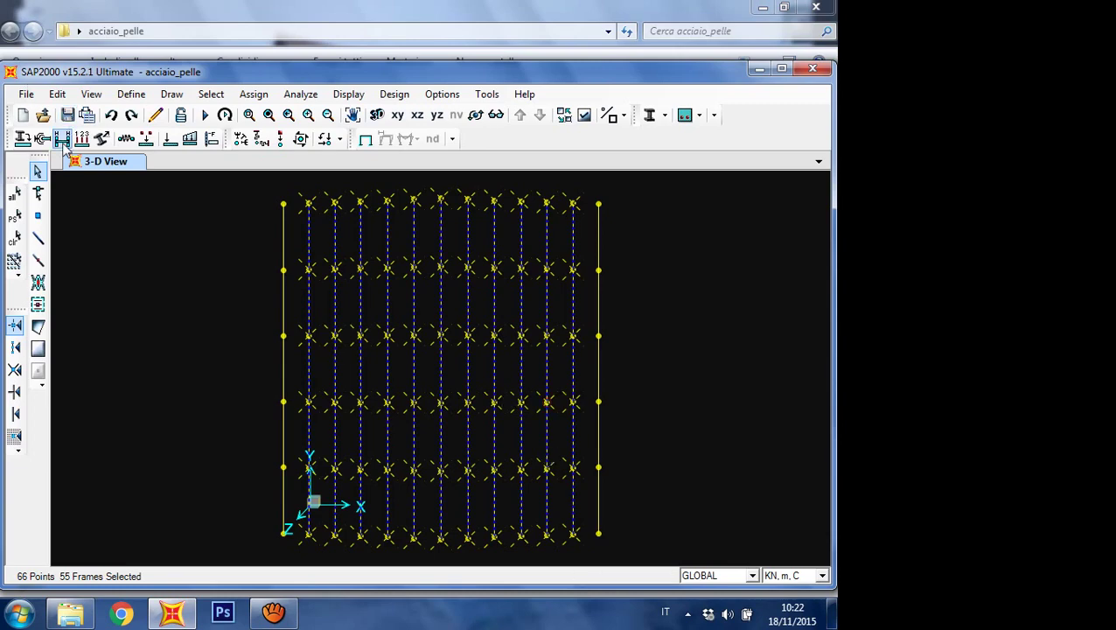
pyautogui.click(190, 143)
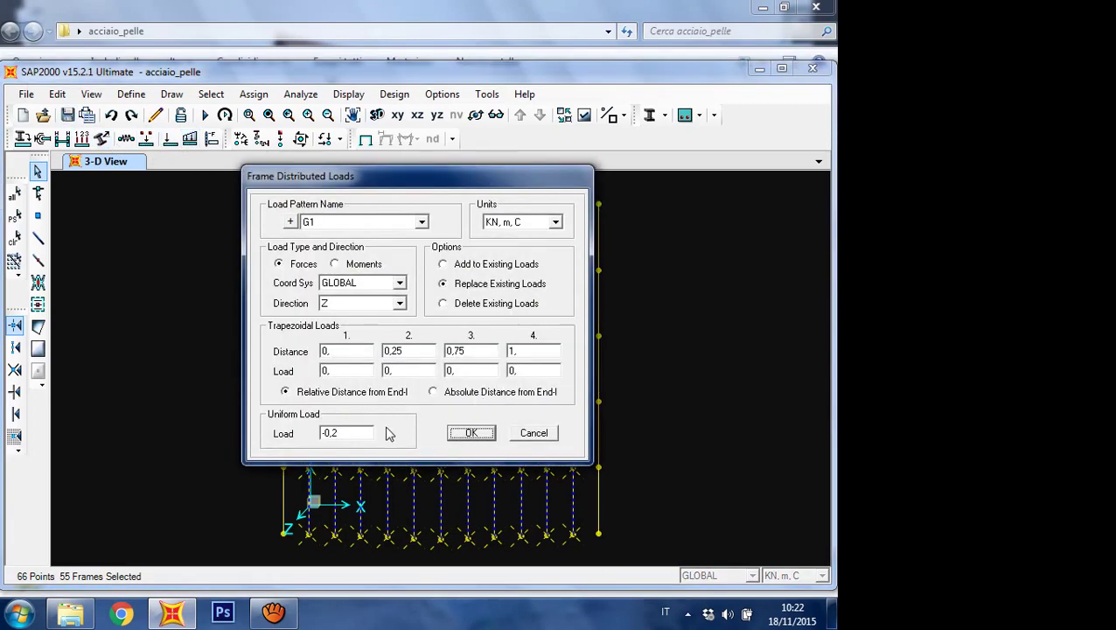
pyautogui.click(421, 222)
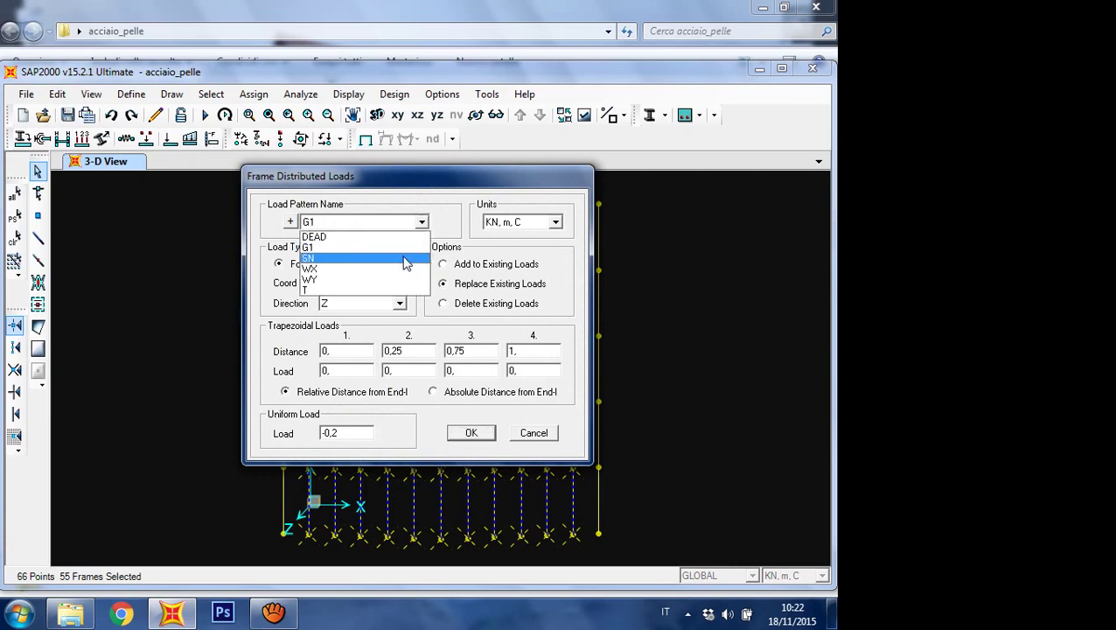
pyautogui.click(405, 261)
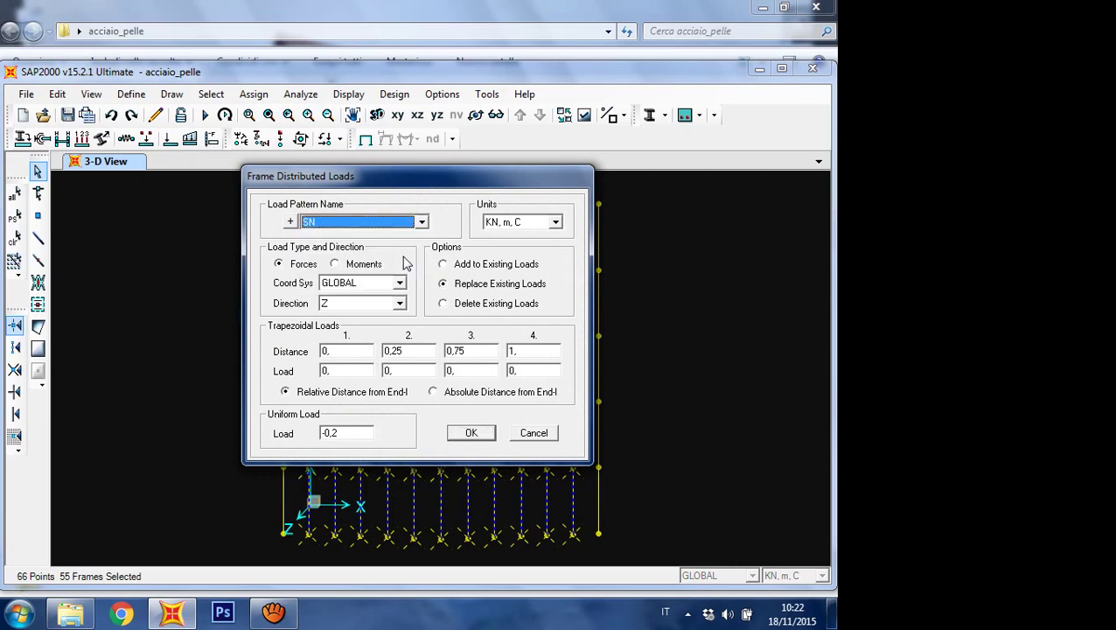
pyautogui.doubleClick(368, 433)
pyautogui.write('-1,')
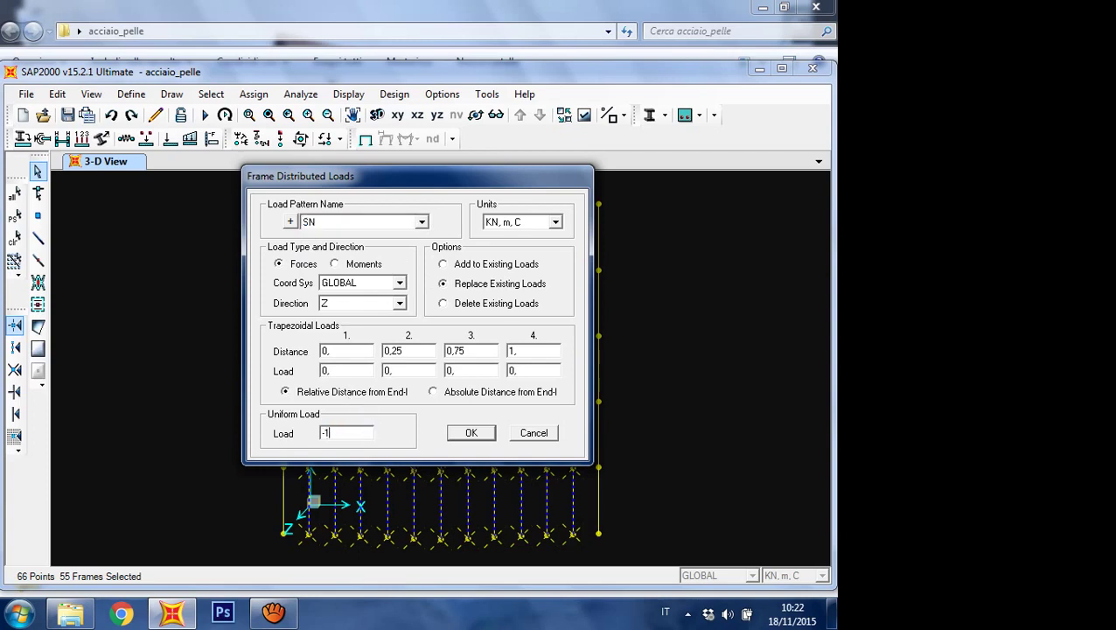
pyautogui.write('5')
pyautogui.press('BackSpace')
pyautogui.write('6')
pyautogui.click(476, 435)
pyautogui.click(475, 436)
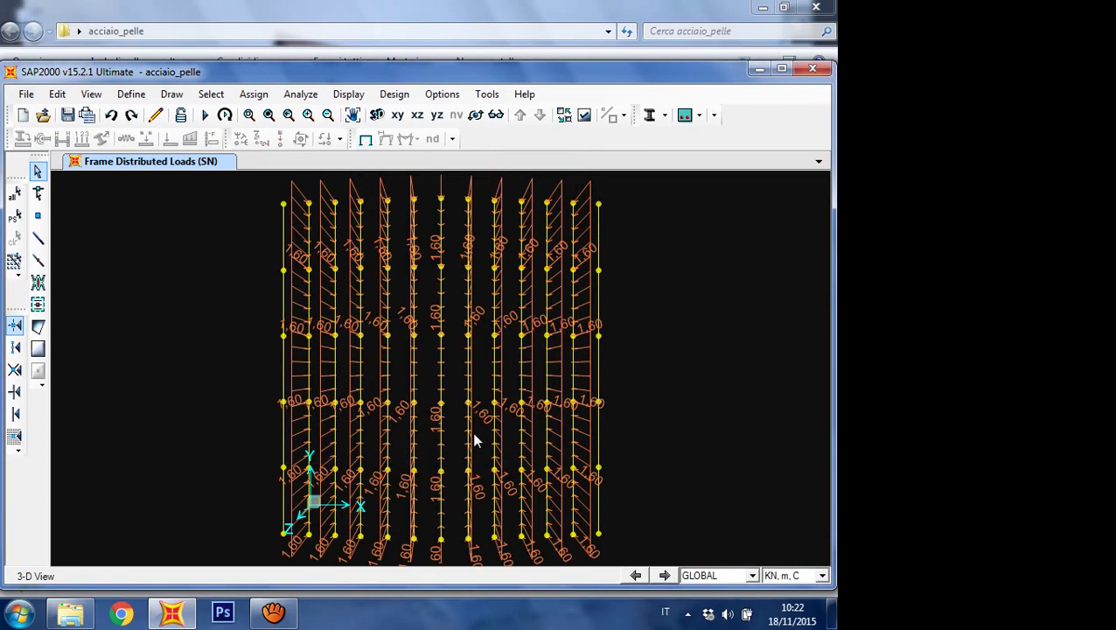
# Step: Assign a uniform SN distributed load of -0,8 kN/m in the GLOBAL Z direction to the two edge purlin lines
pyautogui.moveTo(283, 179); pyautogui.dragTo(291, 546)
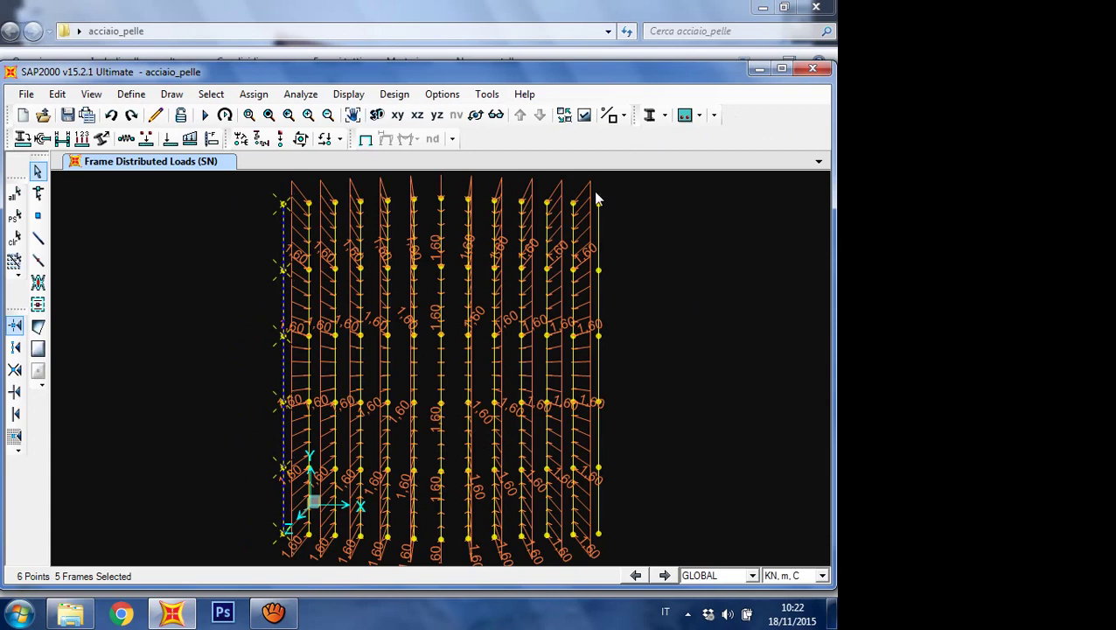
pyautogui.moveTo(594, 200); pyautogui.dragTo(669, 549)
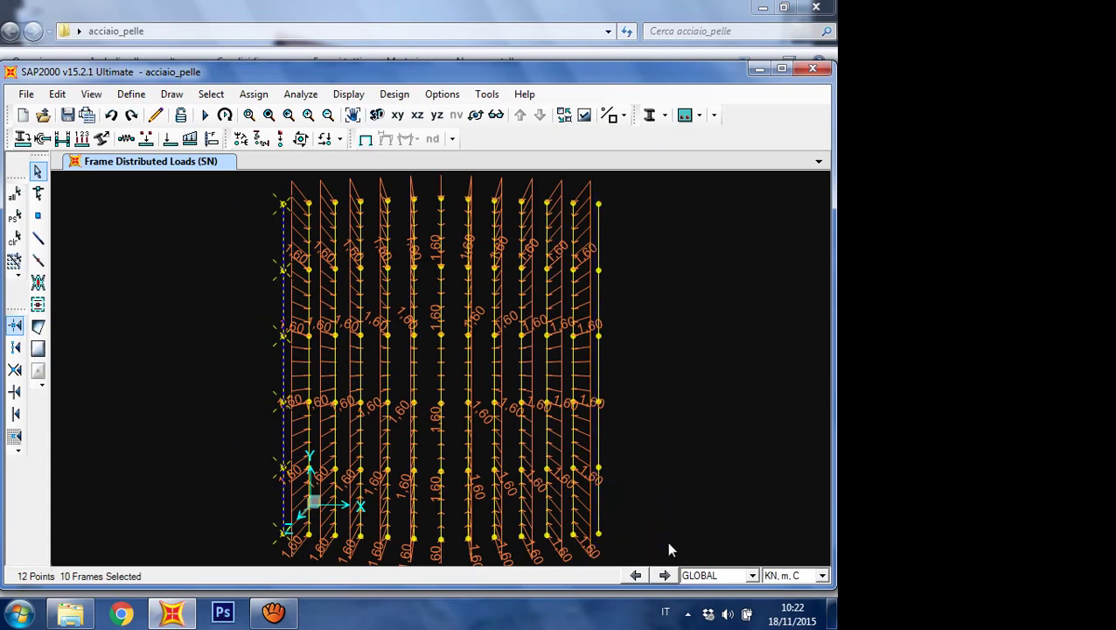
pyautogui.click(211, 138)
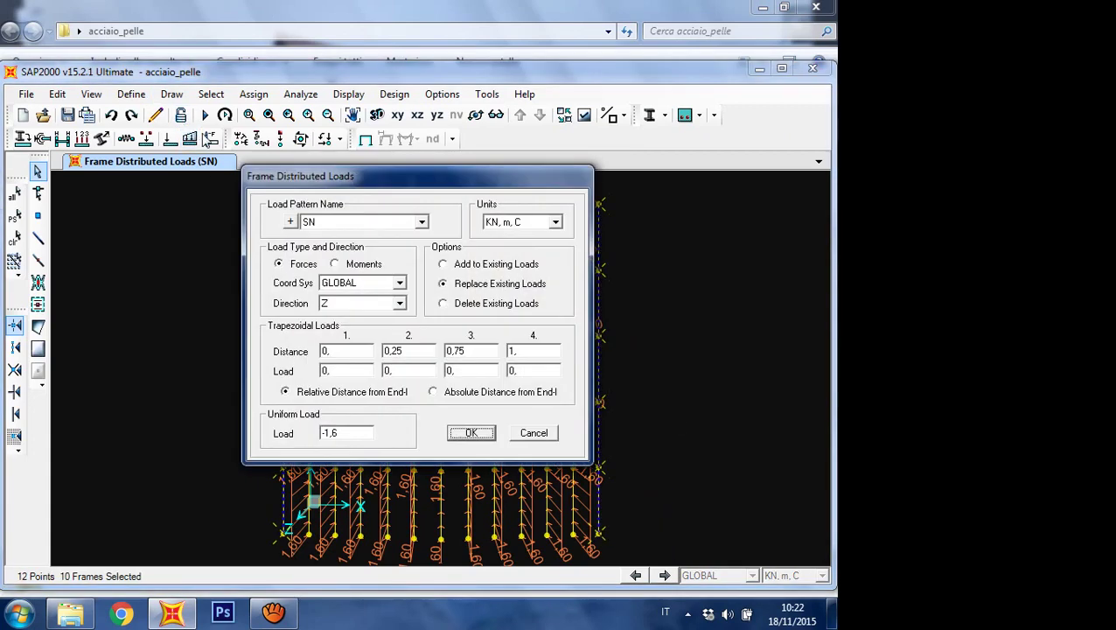
pyautogui.doubleClick(326, 434)
pyautogui.write('-0,8')
pyautogui.click(470, 433)
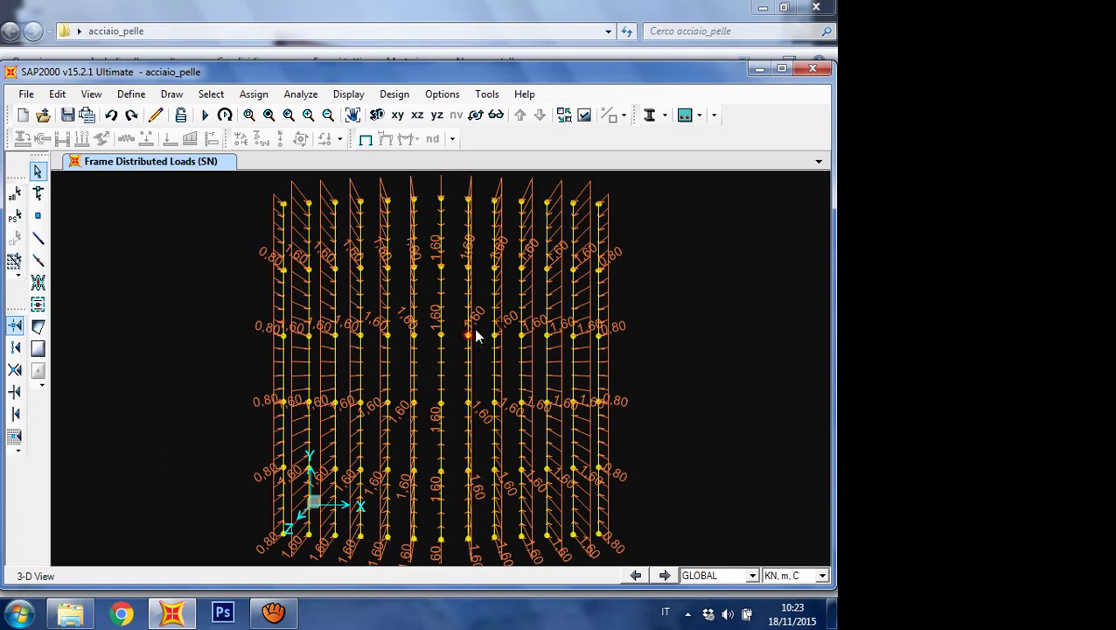
# Step: Inspect the assignments of the middle-bay purlin member next to the ridge line on its lower-X side
pyautogui.click(414, 376)
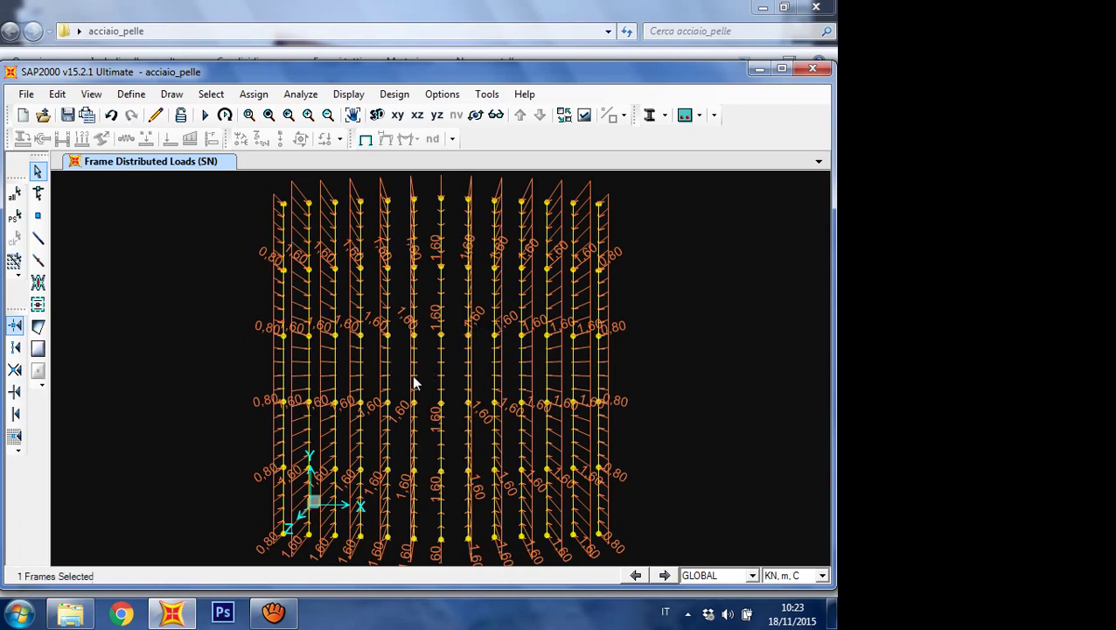
pyautogui.rightClick(413, 376)
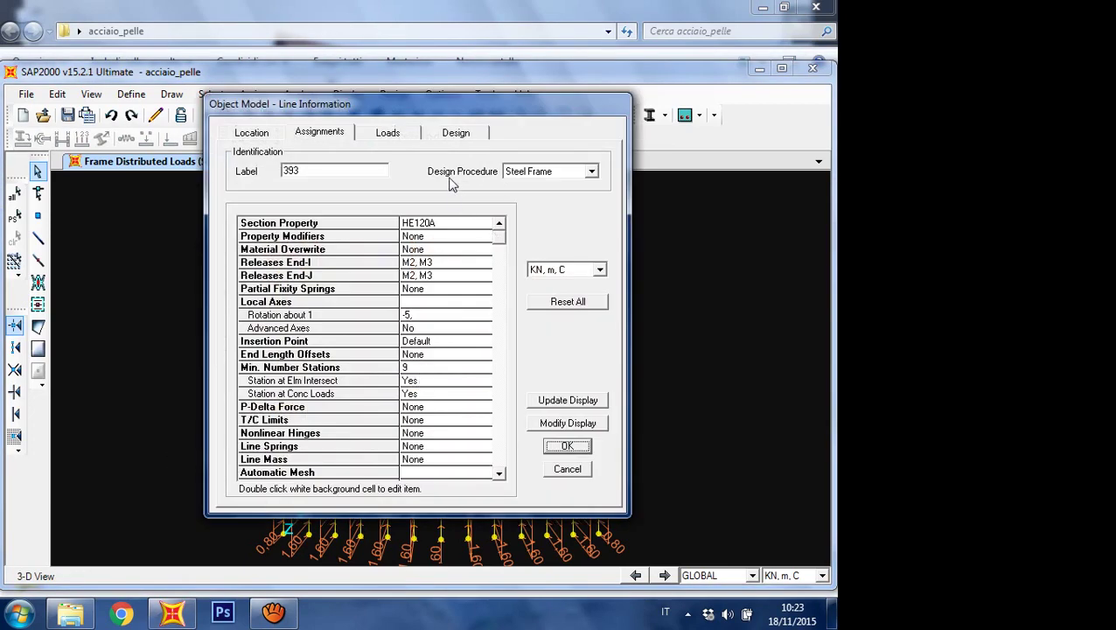
pyautogui.click(567, 446)
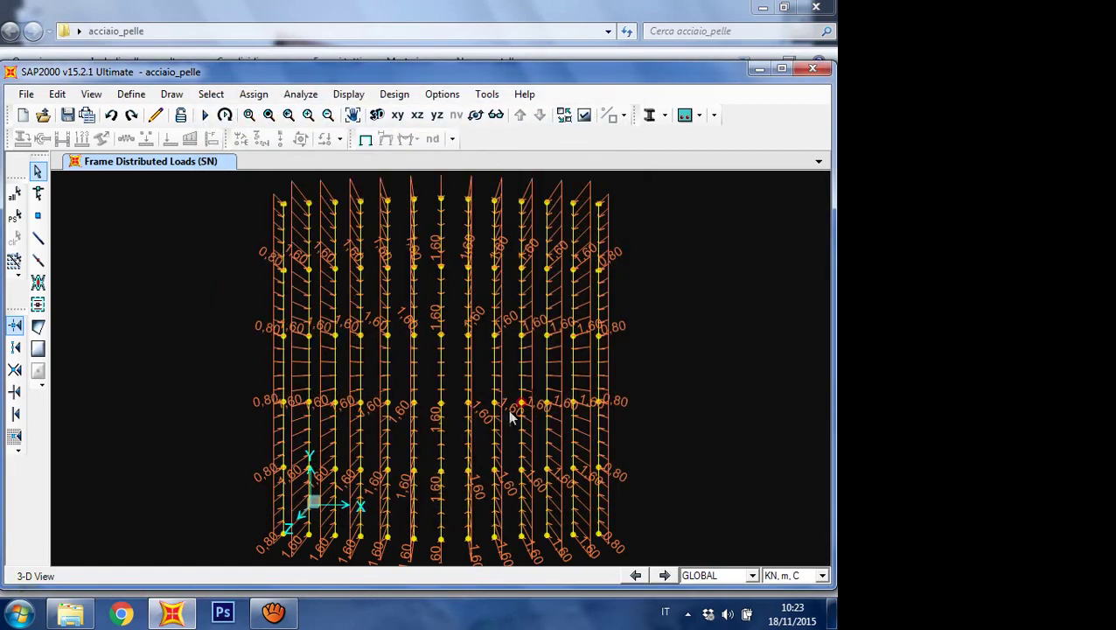
# Step: Replace the SN load on that single middle-bay purlin member with a uniform -0,8 kN/m in the GLOBAL Z direction
pyautogui.click(413, 377)
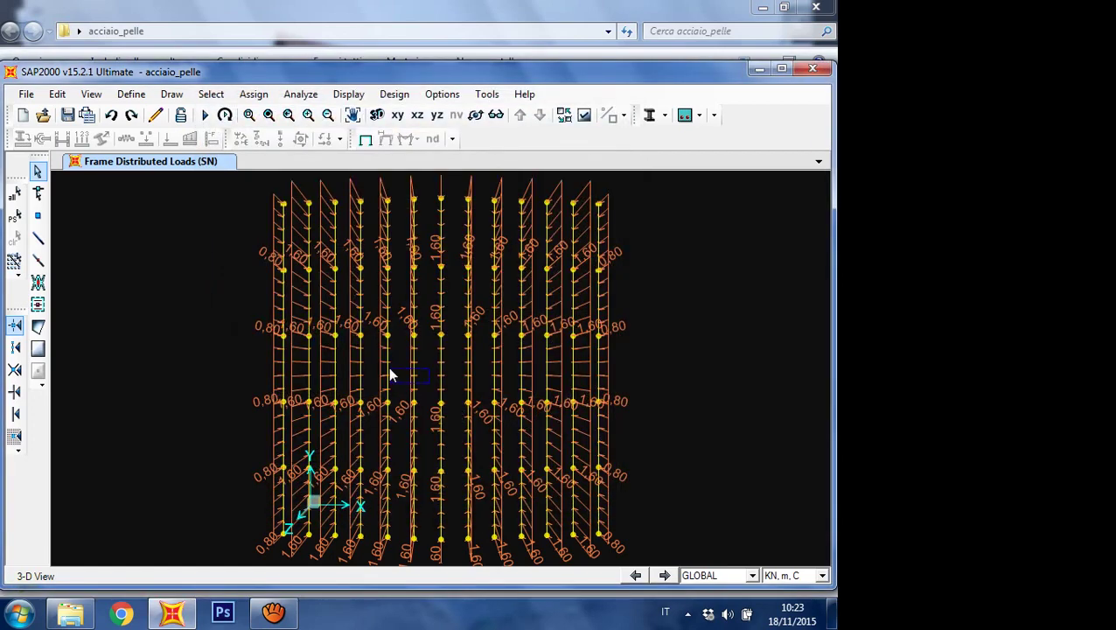
pyautogui.click(194, 140)
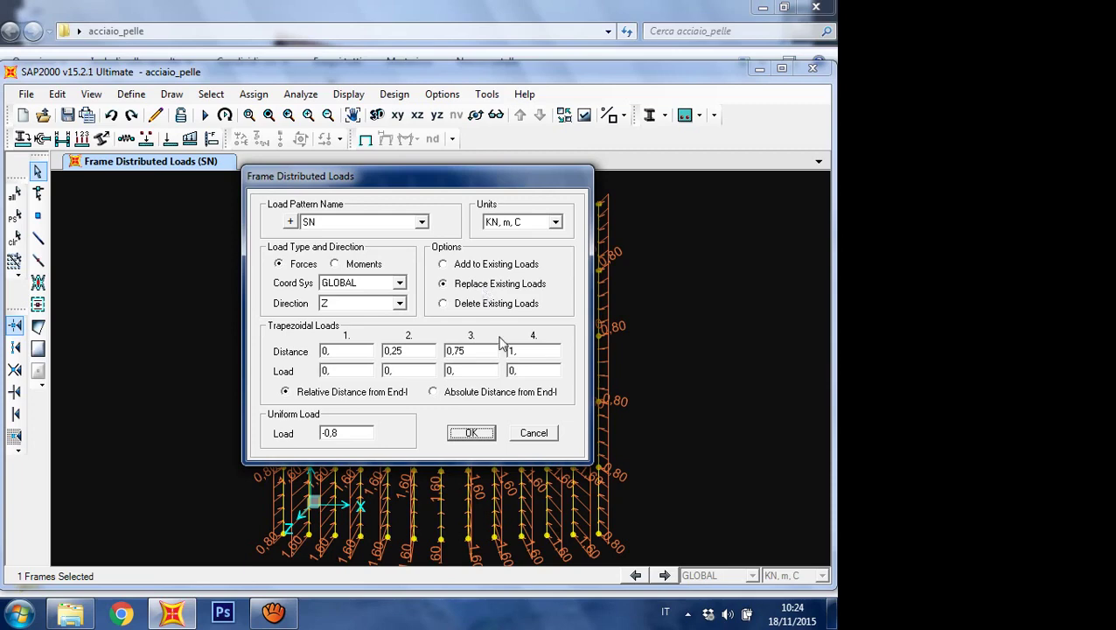
pyautogui.click(486, 430)
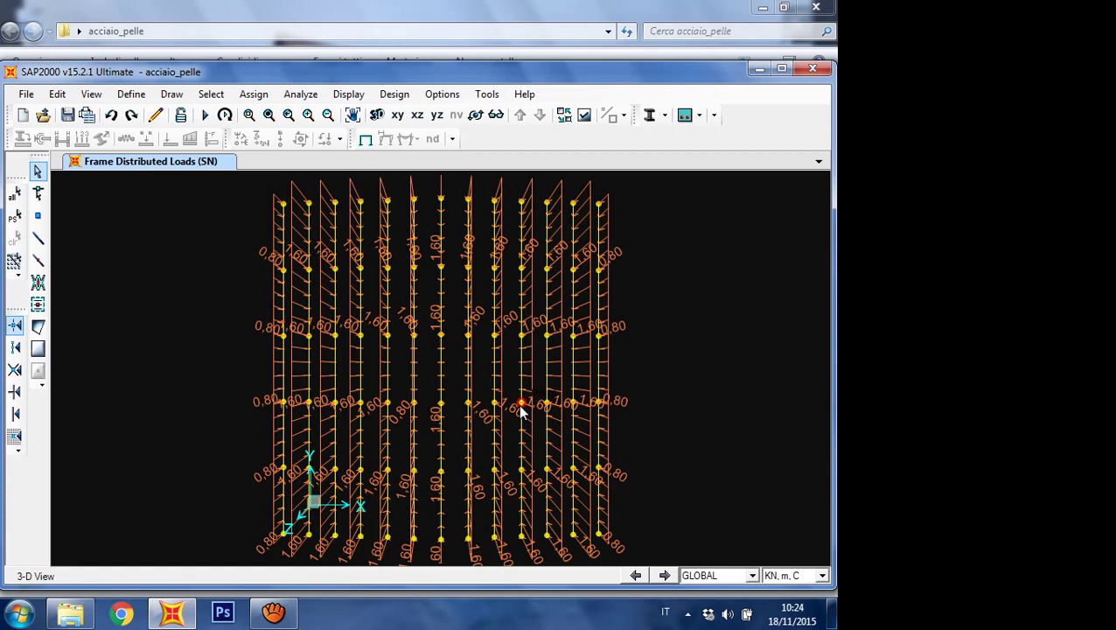
# Step: Rename the wind load pattern WX as WX1 in the load pattern definitions
pyautogui.click(58, 94)
pyautogui.click(67, 98)
pyautogui.click(132, 94)
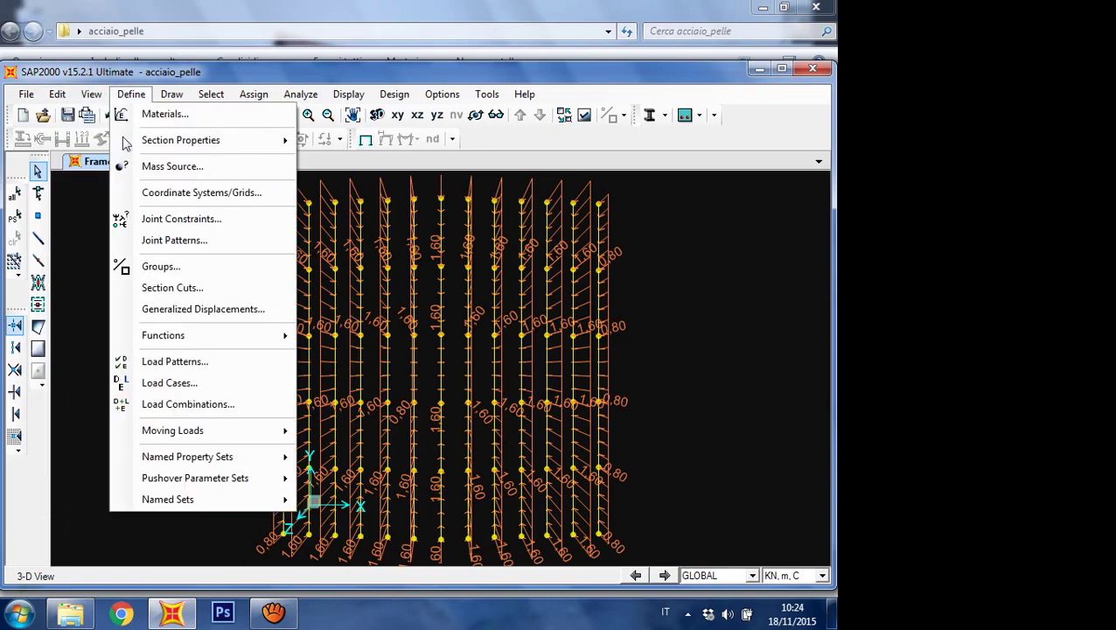
pyautogui.click(190, 363)
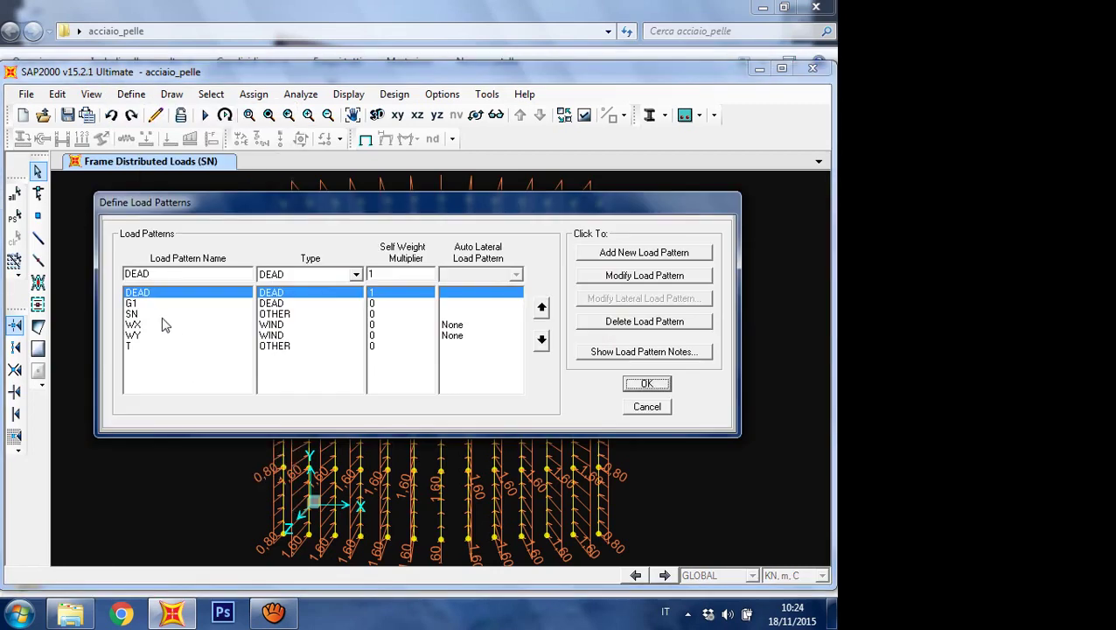
pyautogui.click(146, 325)
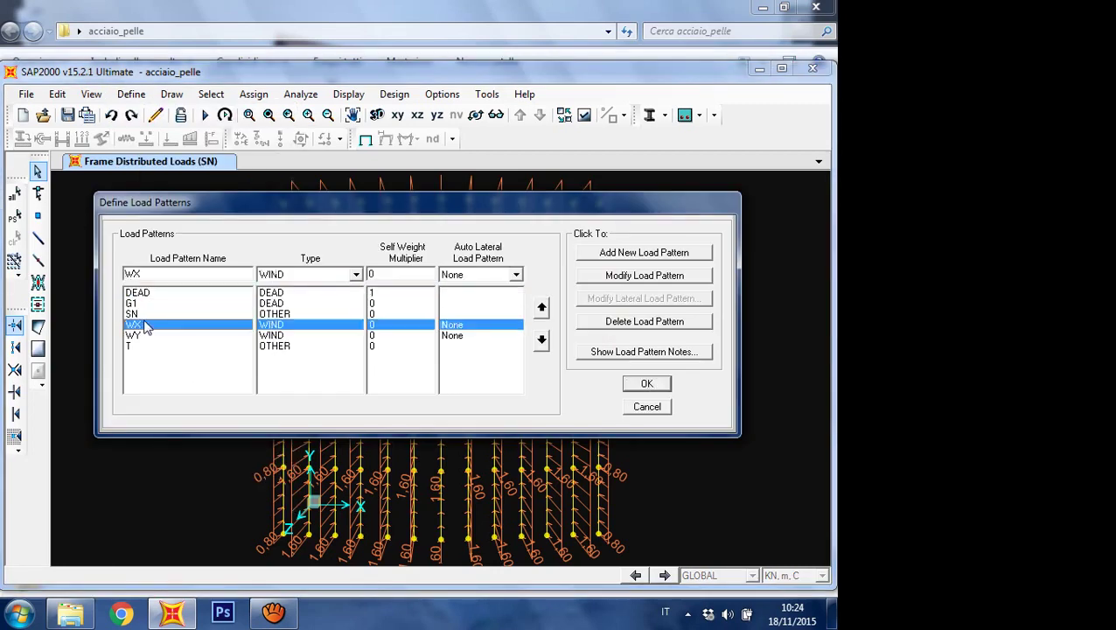
pyautogui.doubleClick(144, 274)
pyautogui.click(153, 274)
pyautogui.write('1')
pyautogui.click(612, 278)
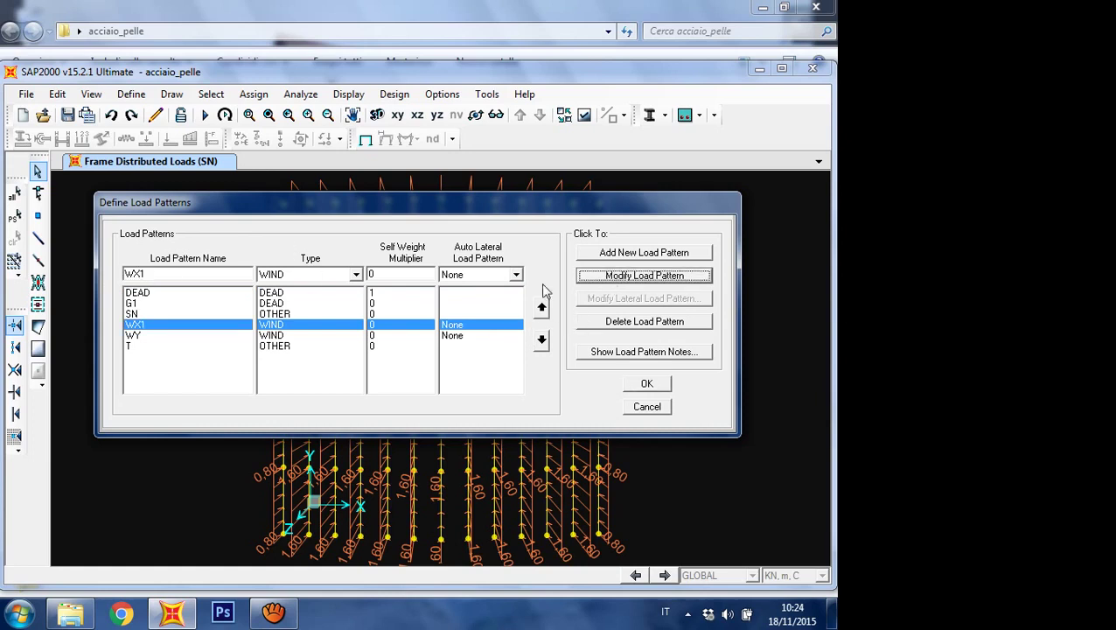
# Step: Rename the wind load pattern WY as WY1
pyautogui.click(145, 335)
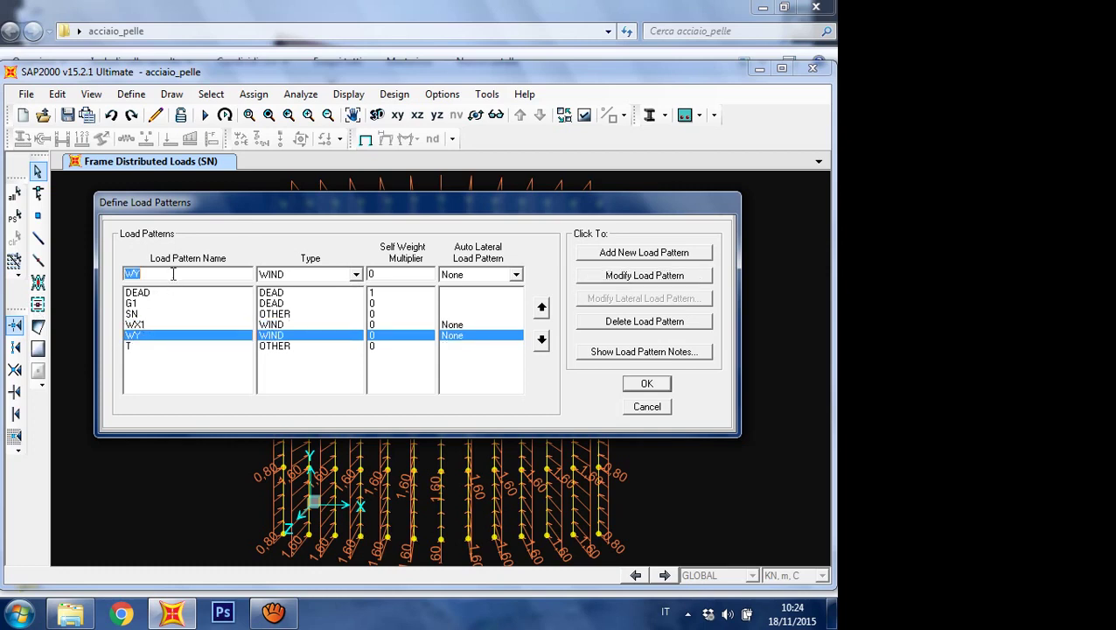
pyautogui.click(174, 271)
pyautogui.click(169, 271)
pyautogui.write('1')
pyautogui.click(609, 278)
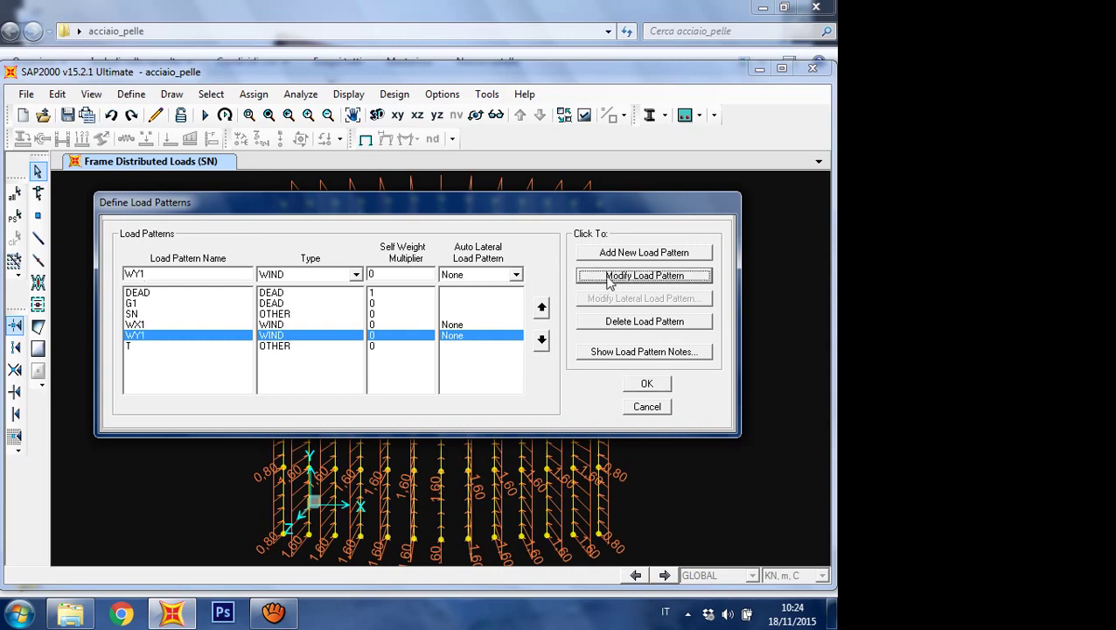
# Step: Add a new load pattern named WX2 of type WIND with a self-weight multiplier of 0
pyautogui.click(153, 274)
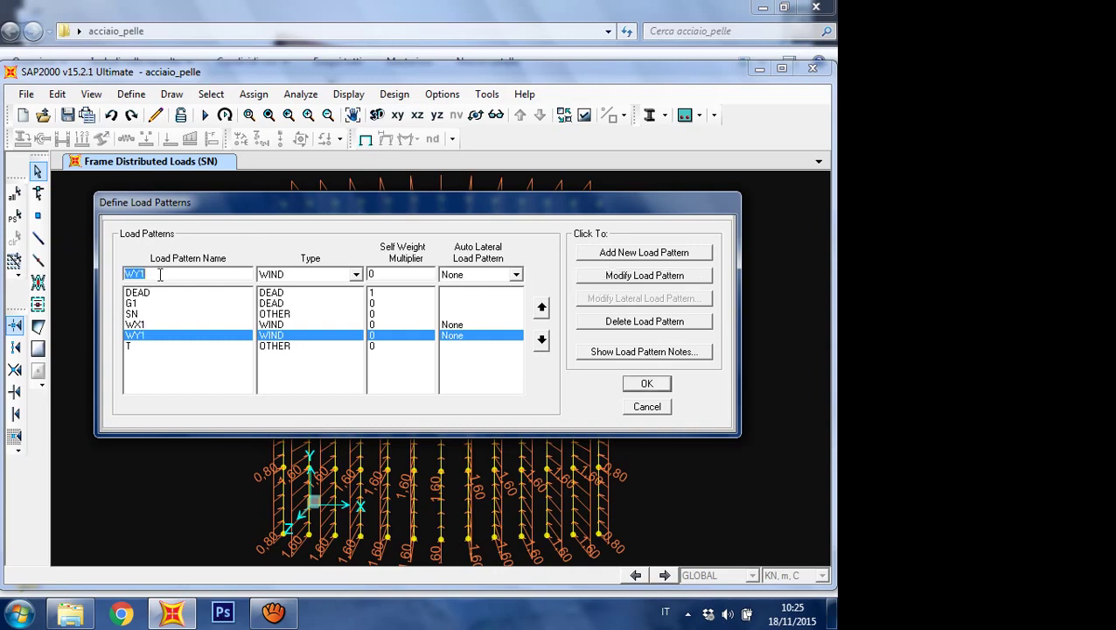
pyautogui.moveTo(153, 274); pyautogui.dragTo(133, 273)
pyautogui.write('X2')
pyautogui.click(623, 253)
# Step: Add a new WIND load pattern named WY2 based on WY1 and accept the load pattern definitions
pyautogui.click(140, 335)
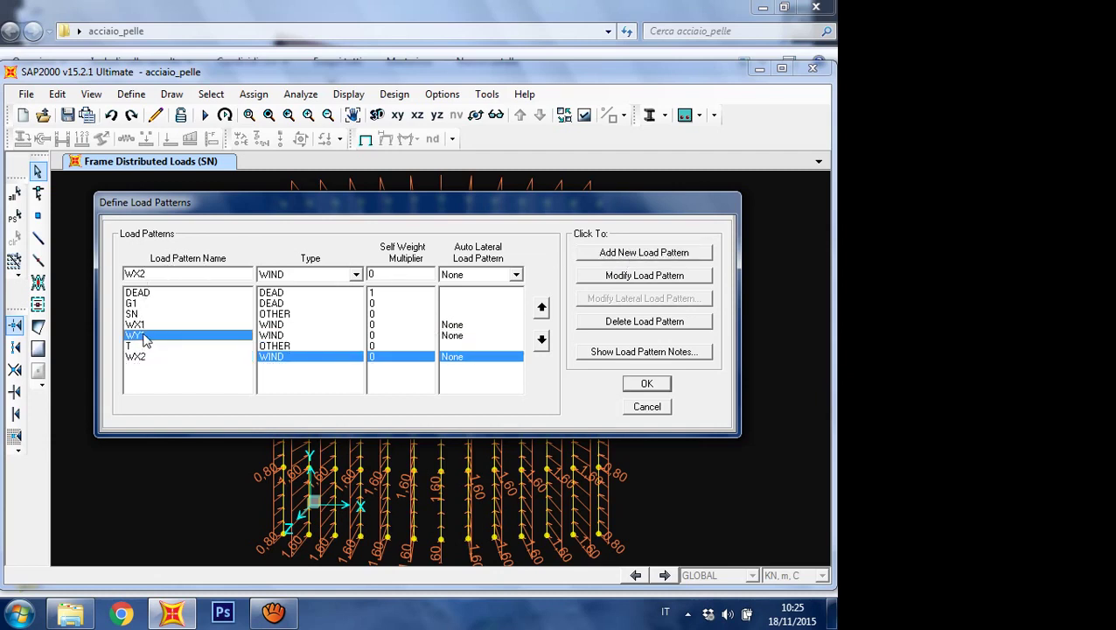
pyautogui.doubleClick(181, 275)
pyautogui.click(186, 275)
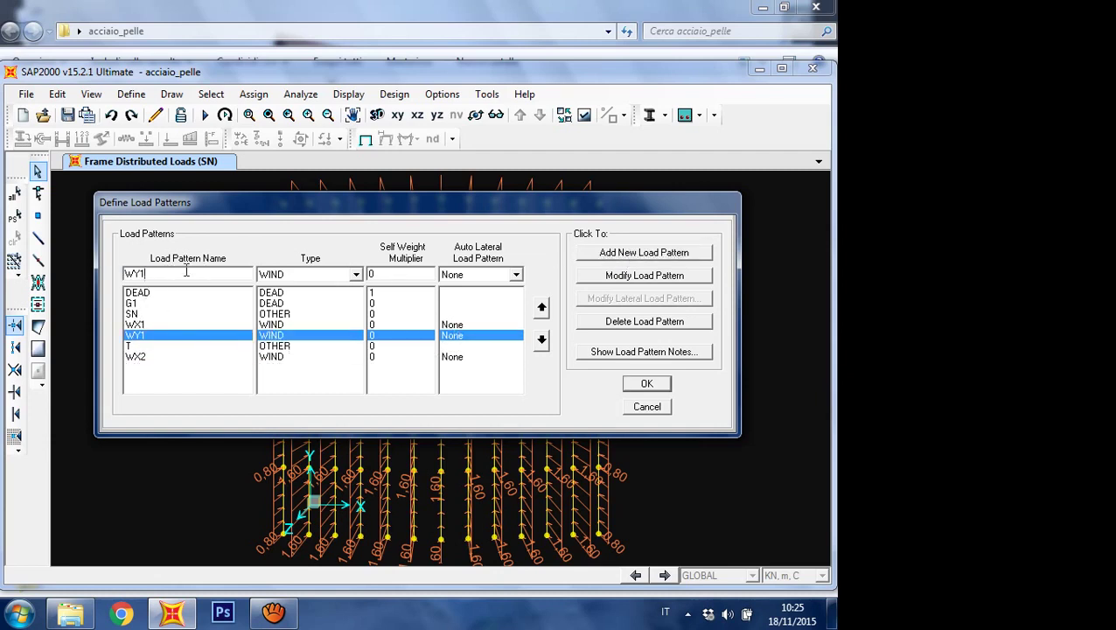
pyautogui.press('BackSpace')
pyautogui.write('2')
pyautogui.click(613, 256)
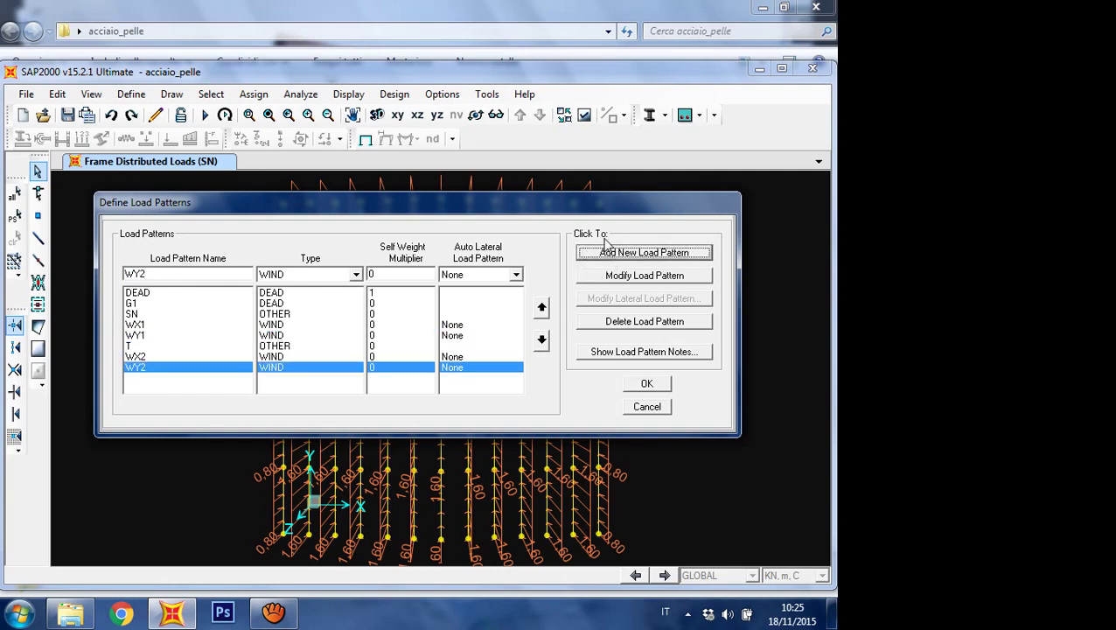
pyautogui.click(656, 386)
pyautogui.click(648, 386)
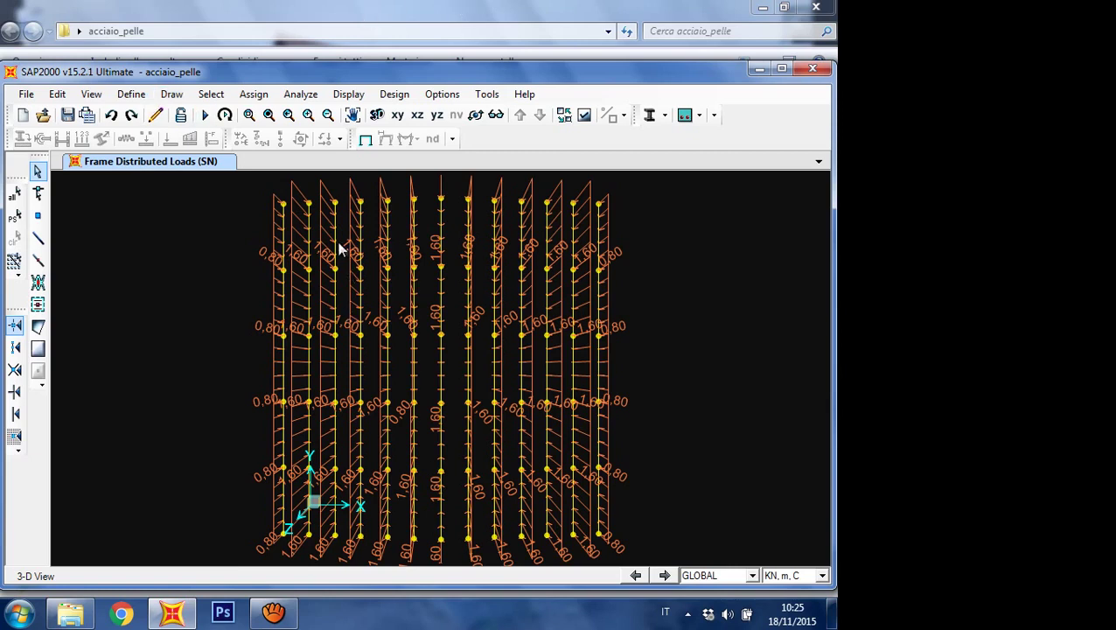
# Step: Start a distributed load on all purlins except the two edge lines, using load pattern WX1, Local coordinates and direction 2
pyautogui.moveTo(292, 183); pyautogui.dragTo(588, 551)
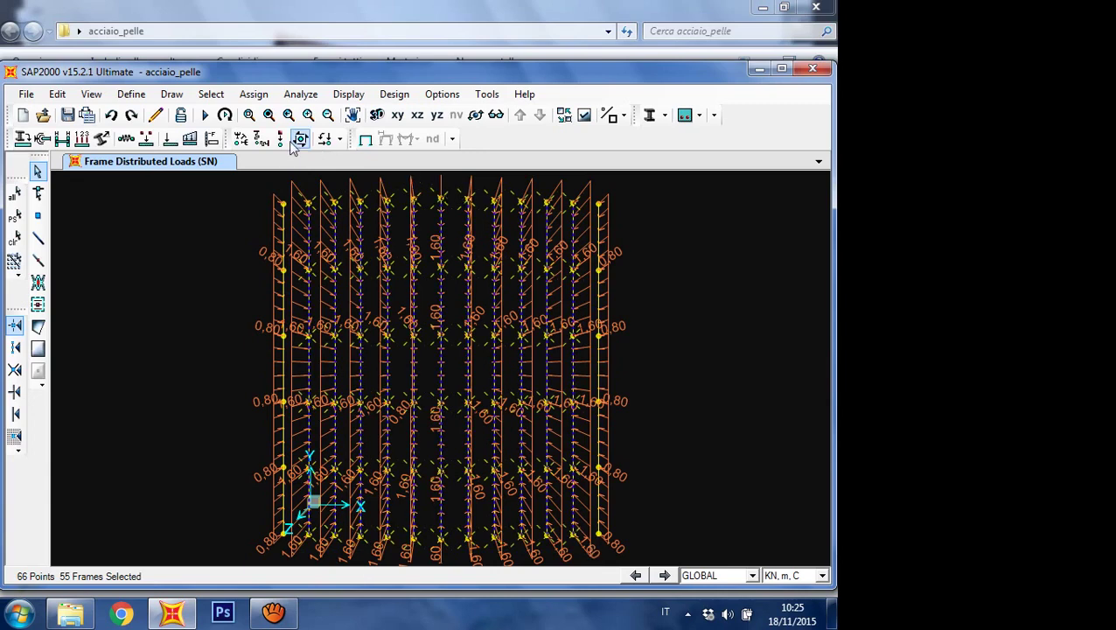
pyautogui.click(191, 142)
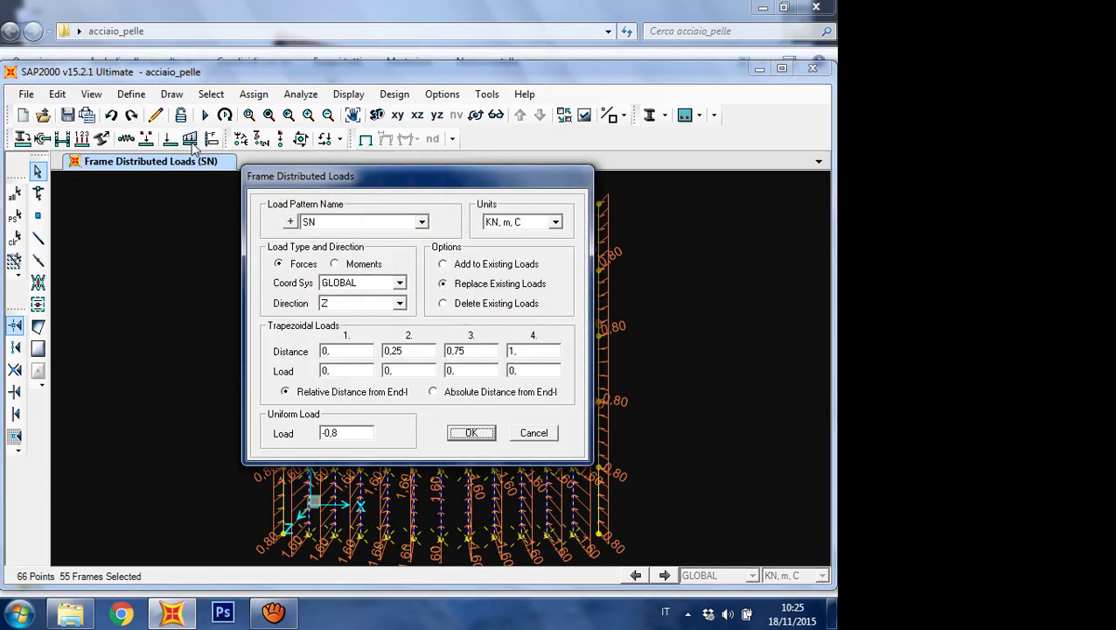
pyautogui.click(420, 222)
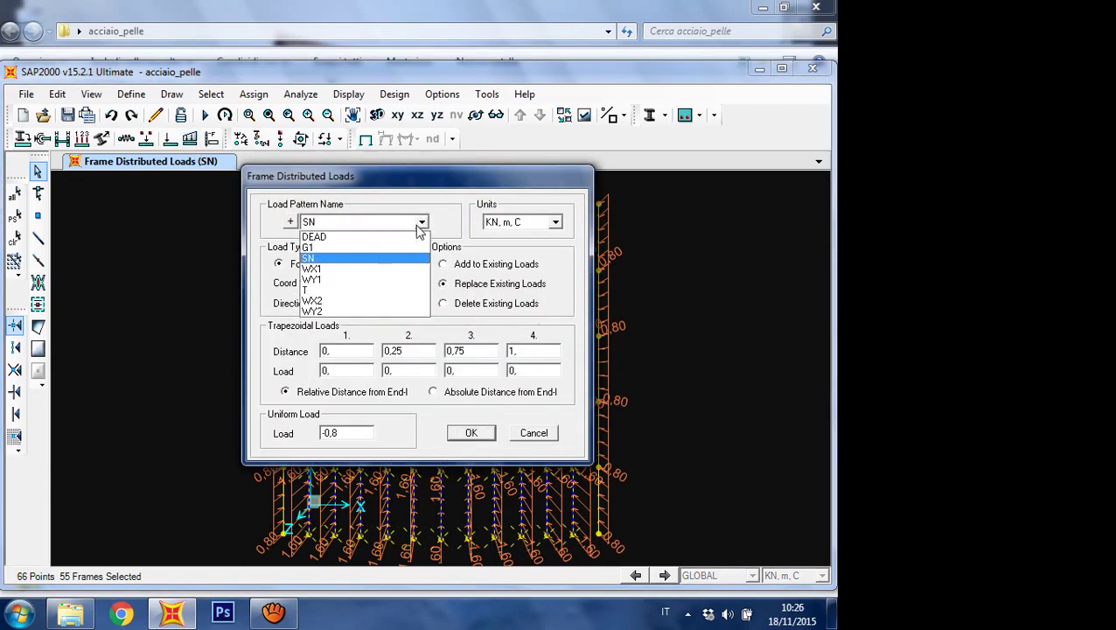
pyautogui.click(414, 268)
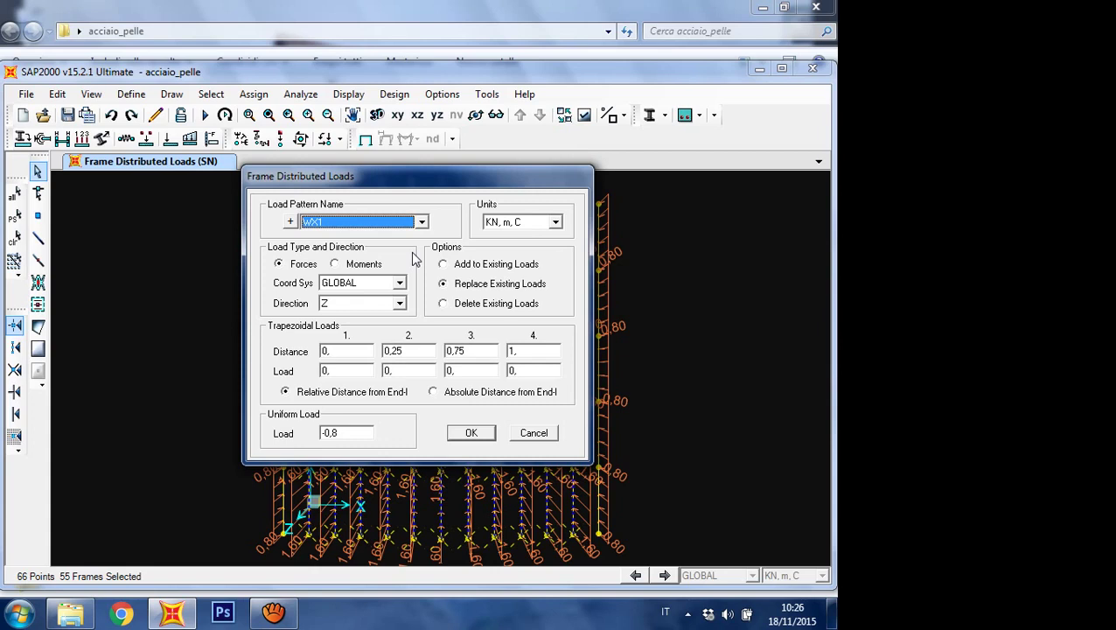
pyautogui.click(400, 283)
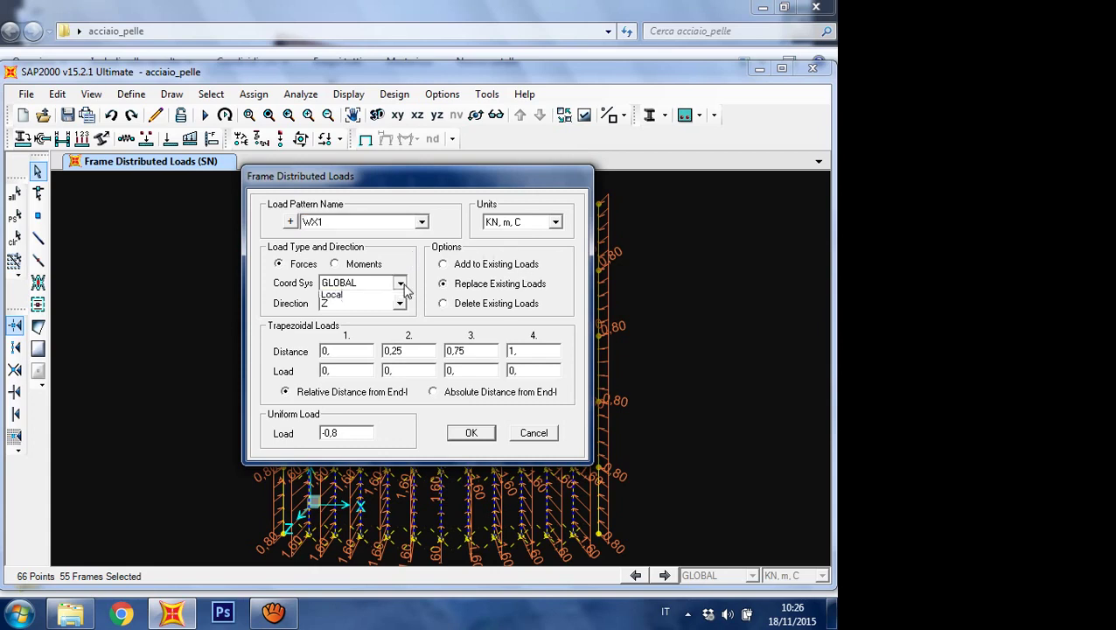
pyautogui.click(389, 308)
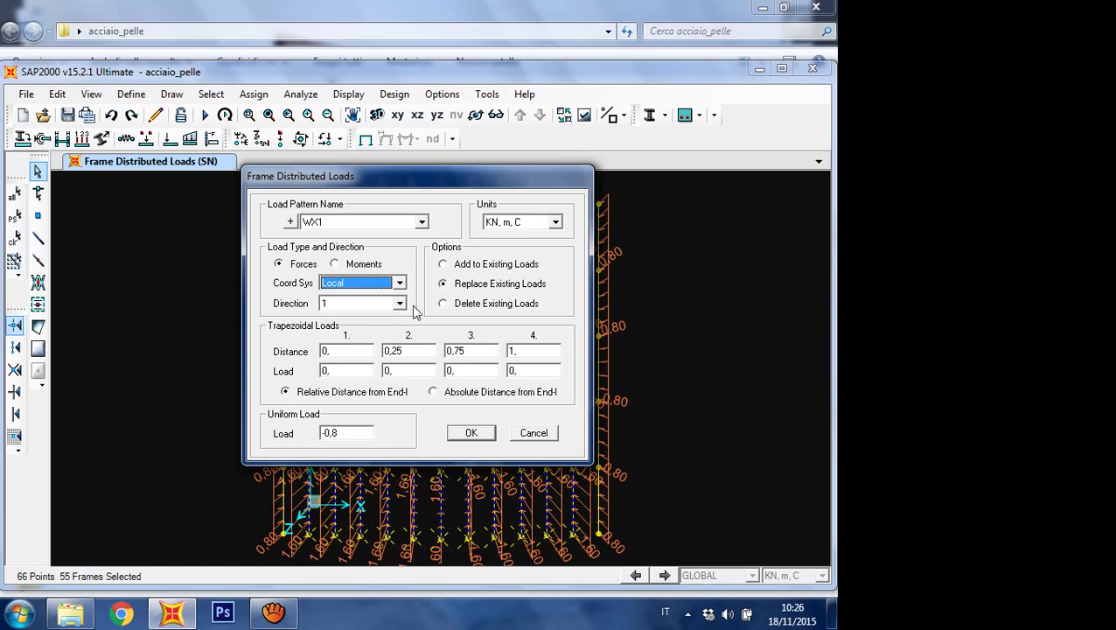
pyautogui.click(399, 303)
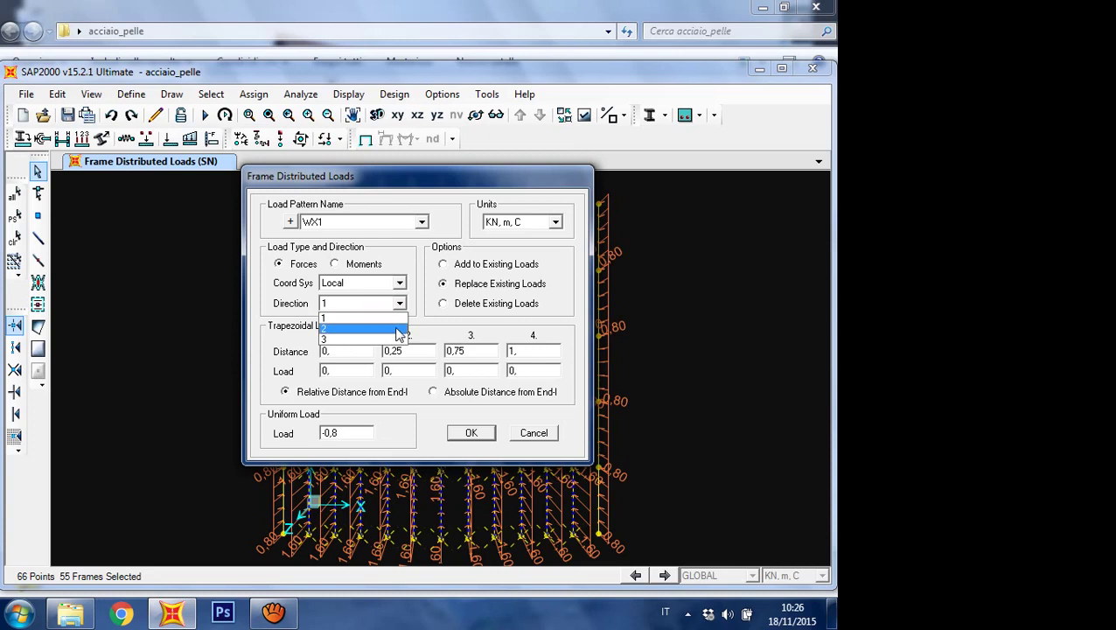
pyautogui.click(398, 329)
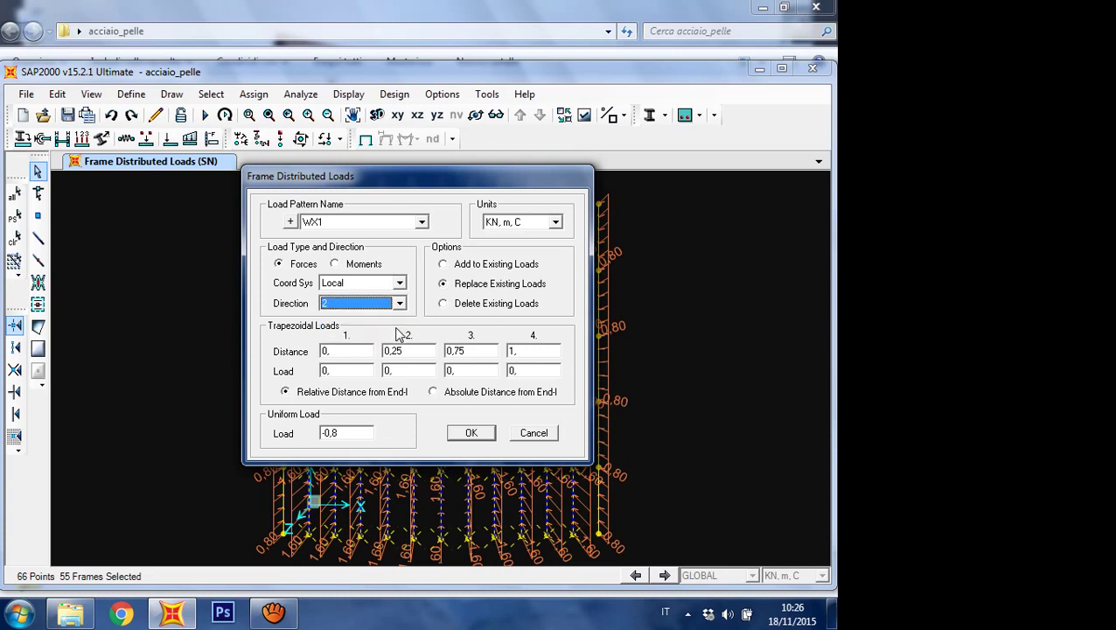
# Step: Set the uniform load to 0,9 and assign it to the selected interior purlins
pyautogui.doubleClick(351, 433)
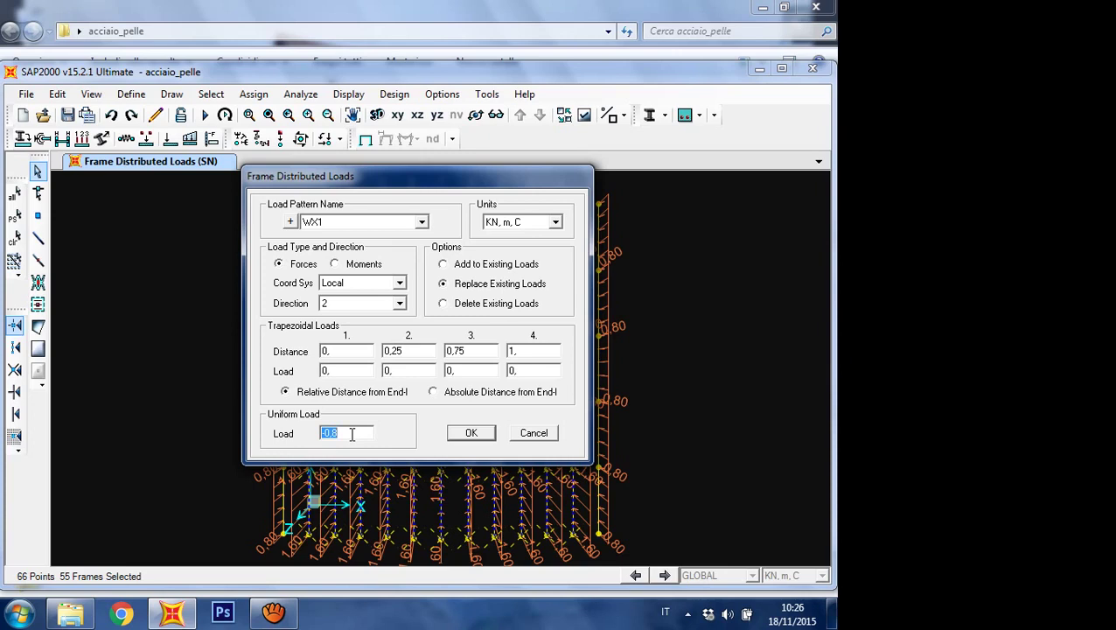
pyautogui.write('0.9')
pyautogui.press('BackSpace')
pyautogui.press('BackSpace')
pyautogui.write(',9')
pyautogui.click(471, 430)
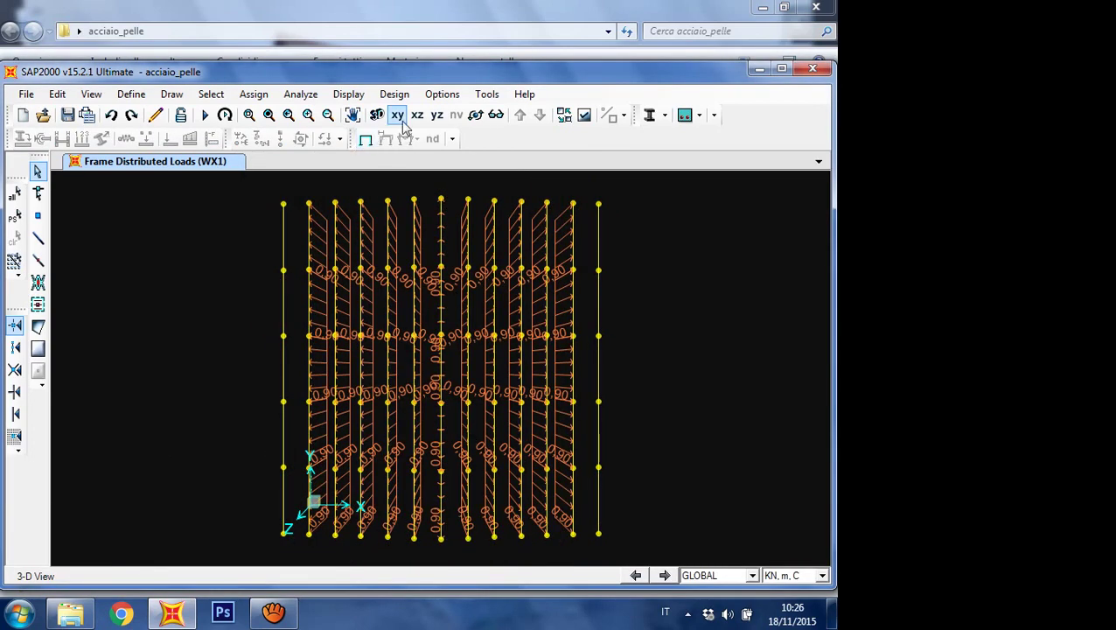
# Step: Examine the direction of the WX1 purlin loads in a 3D view, and return to the xy plan view
pyautogui.click(377, 114)
pyautogui.scroll(5, 467, 480)
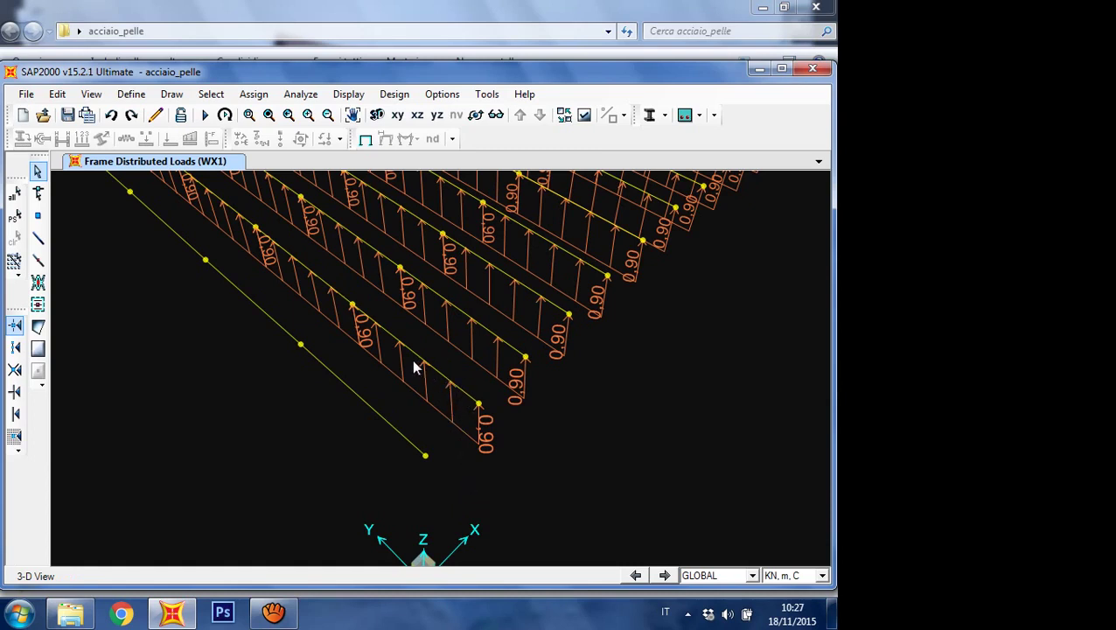
pyautogui.scroll(-5, 415, 367)
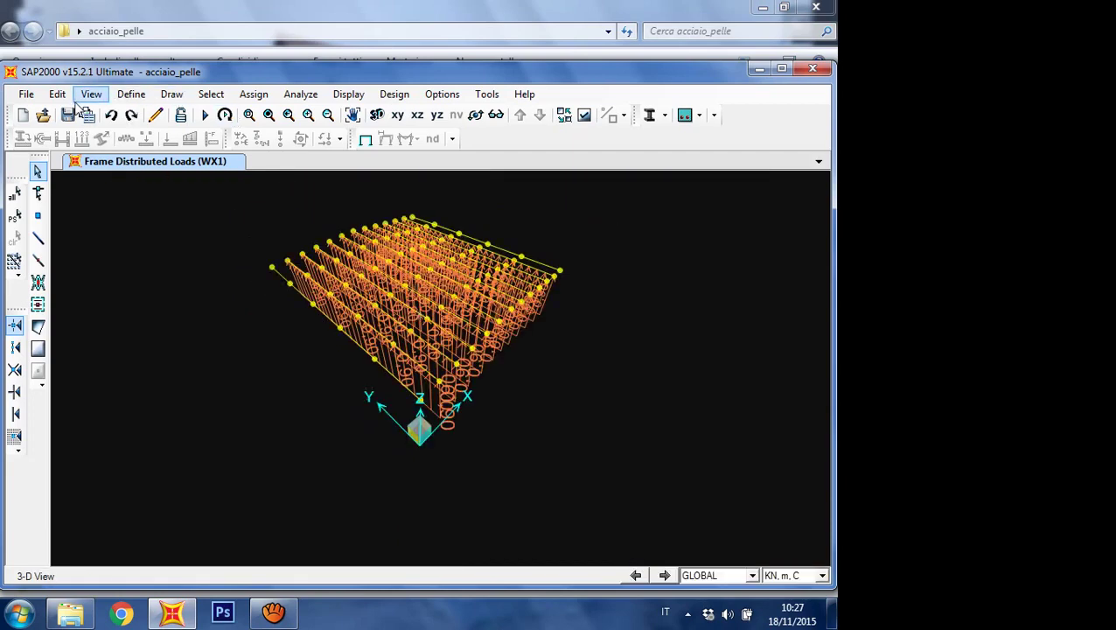
pyautogui.click(91, 94)
pyautogui.click(119, 135)
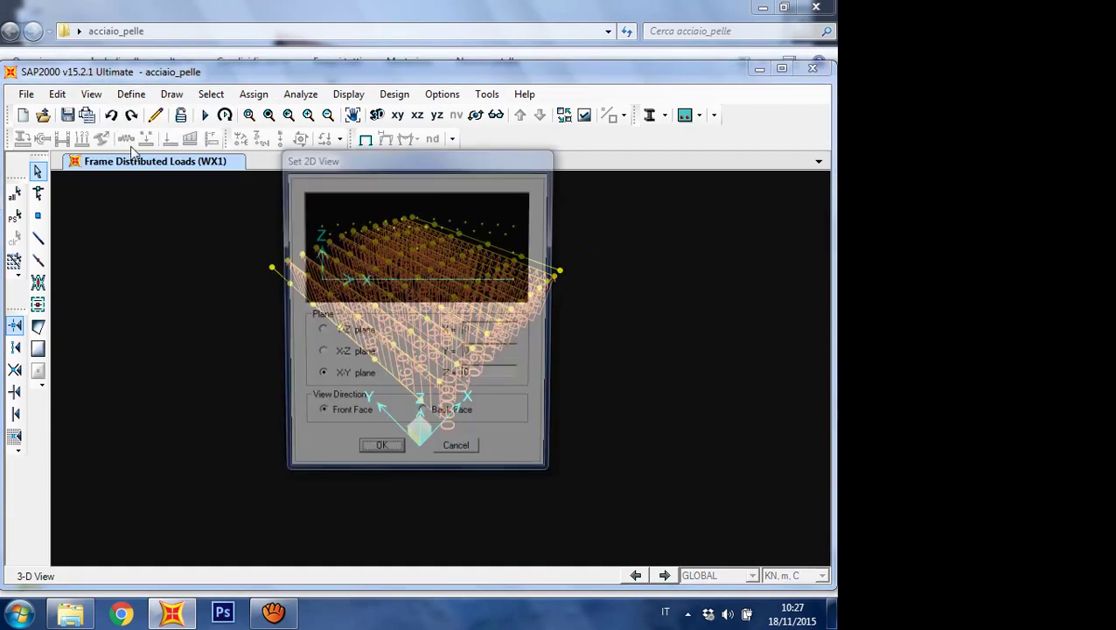
pyautogui.click(458, 455)
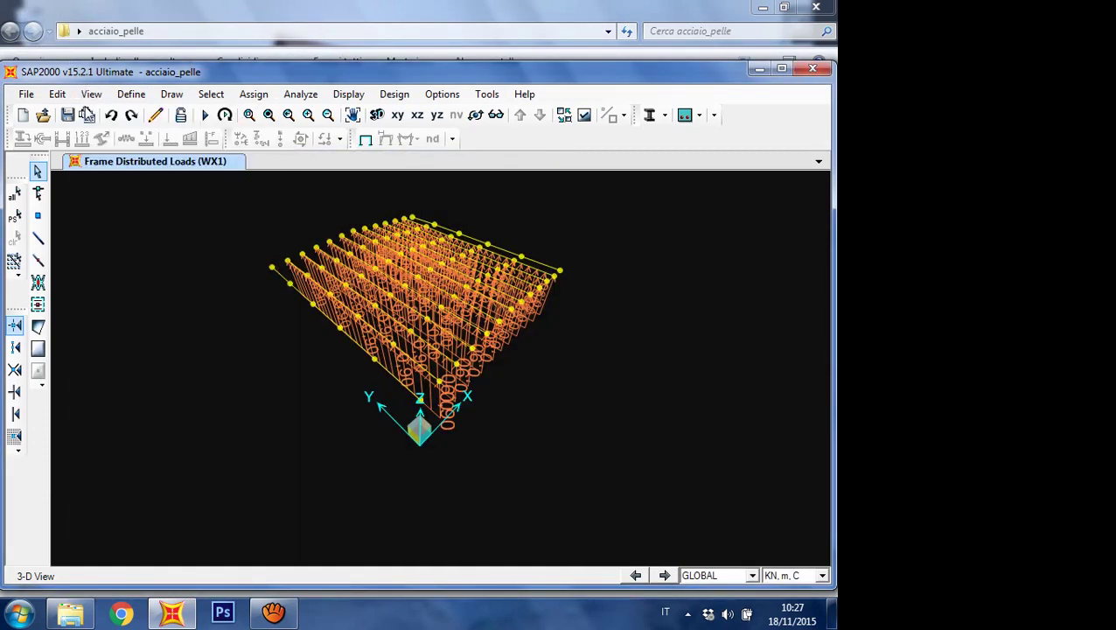
pyautogui.click(91, 93)
pyautogui.click(114, 118)
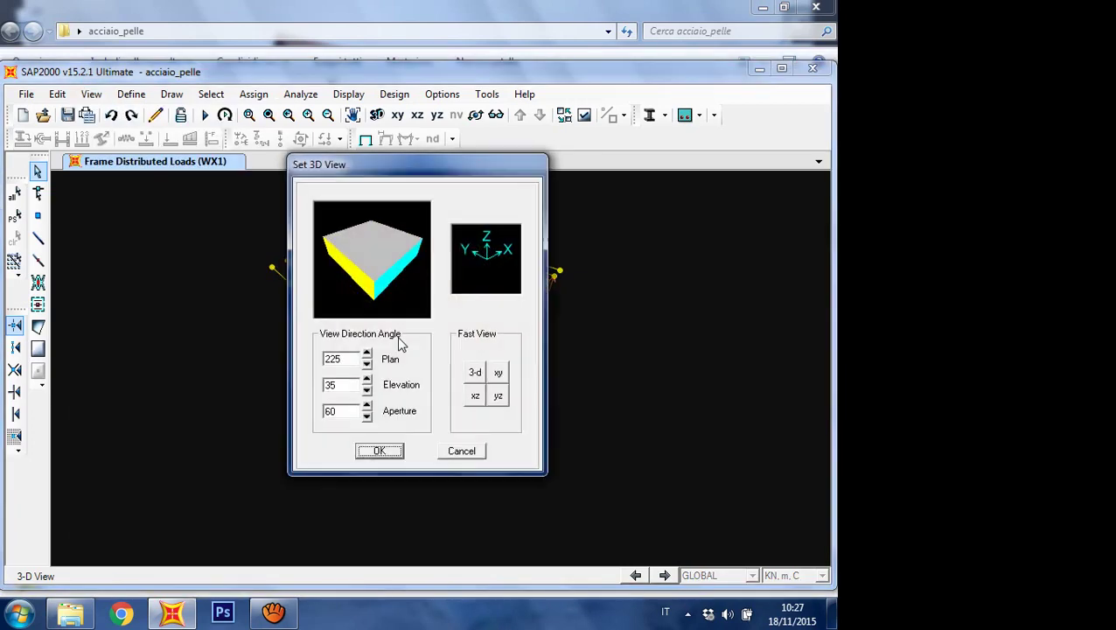
pyautogui.click(498, 374)
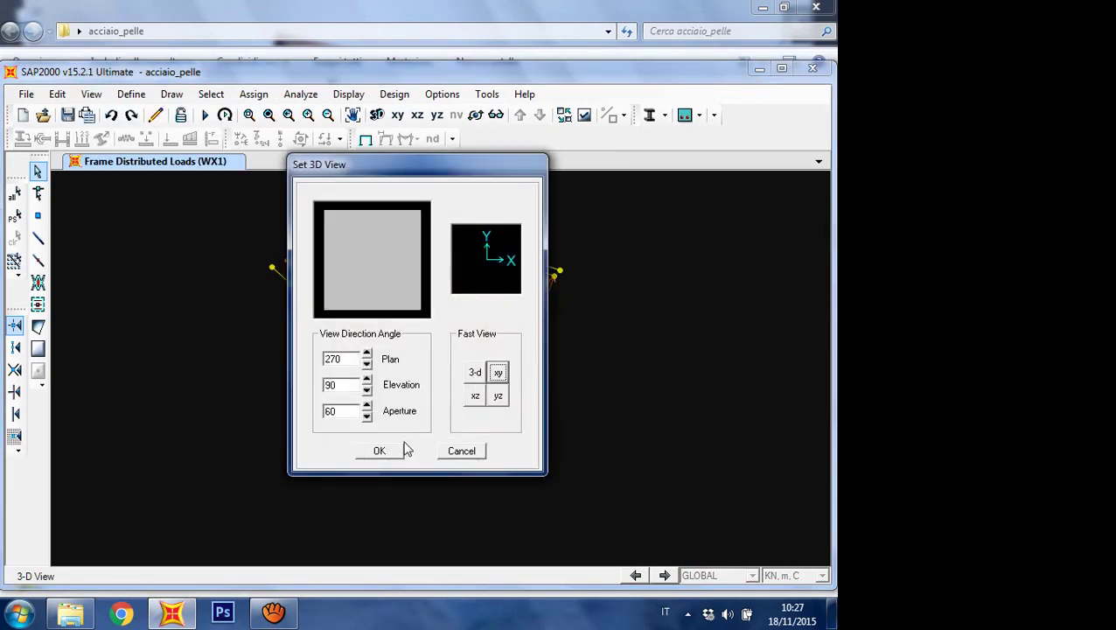
pyautogui.click(379, 450)
# Step: Select the purlins along both outer edges and assign them a WX1 uniform load of 0,45 in local direction 2
pyautogui.moveTo(244, 193); pyautogui.dragTo(295, 551)
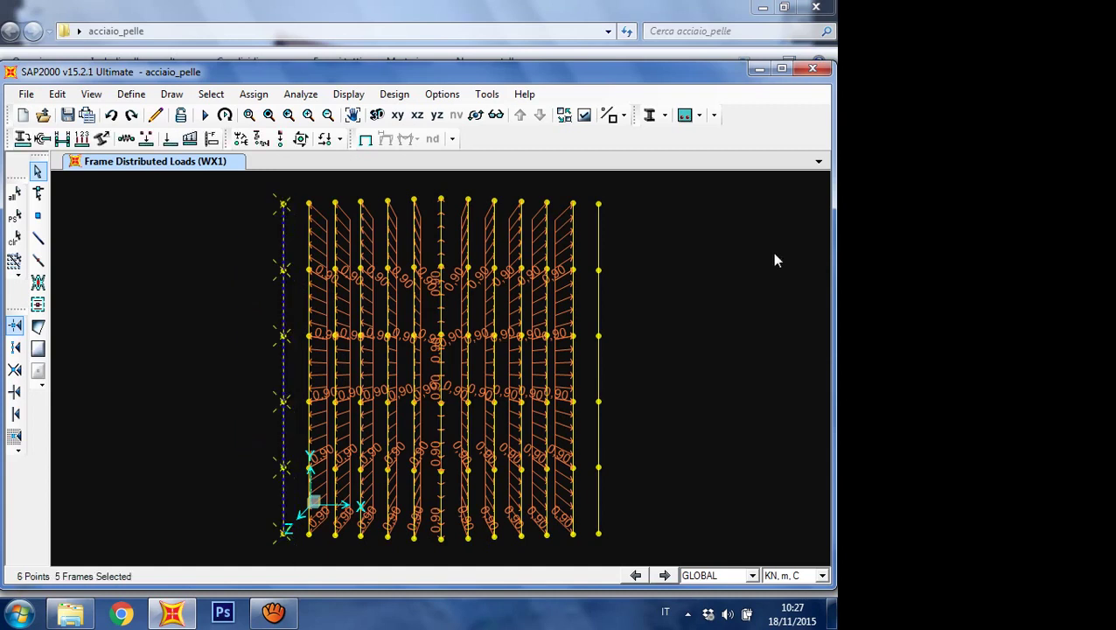
pyautogui.moveTo(591, 188); pyautogui.dragTo(634, 282)
pyautogui.moveTo(642, 511); pyautogui.dragTo(648, 564)
pyautogui.click(91, 93)
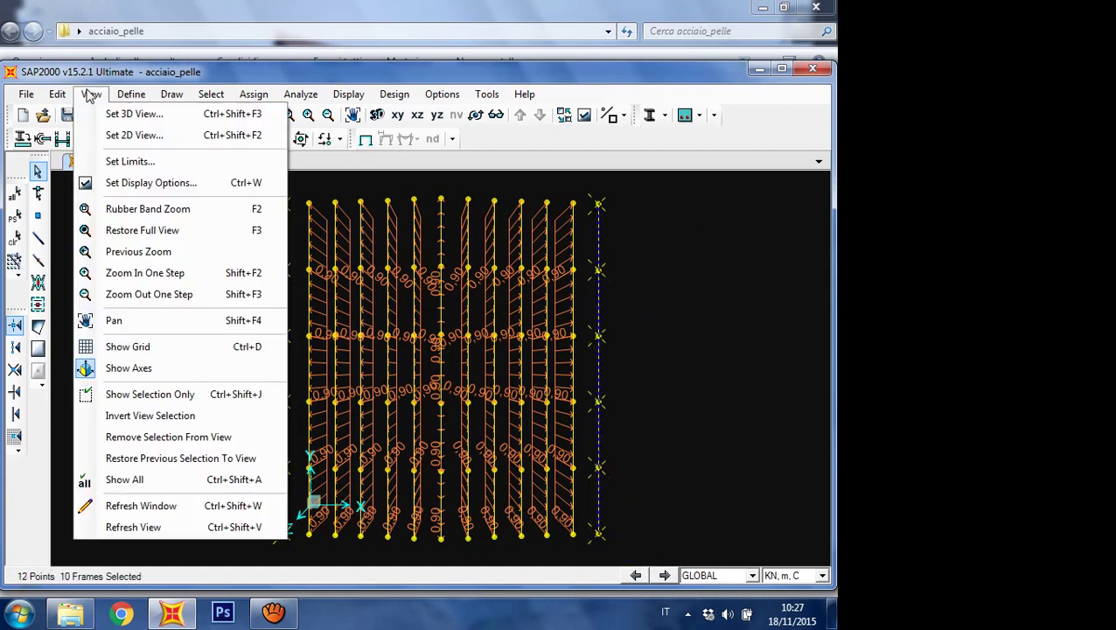
pyautogui.click(376, 164)
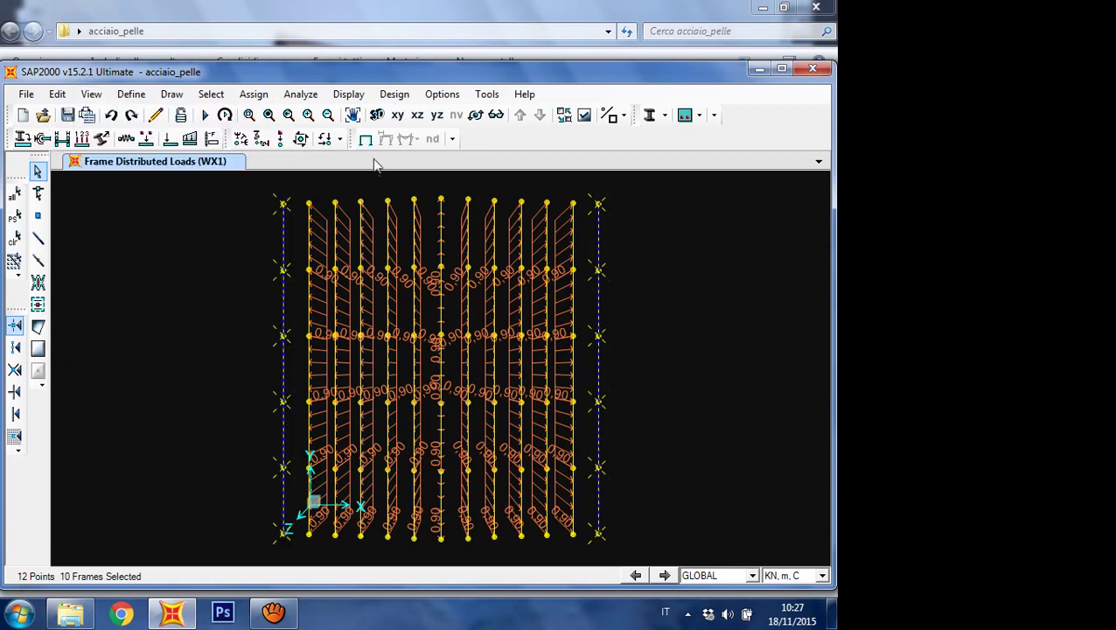
pyautogui.click(189, 138)
pyautogui.doubleClick(352, 428)
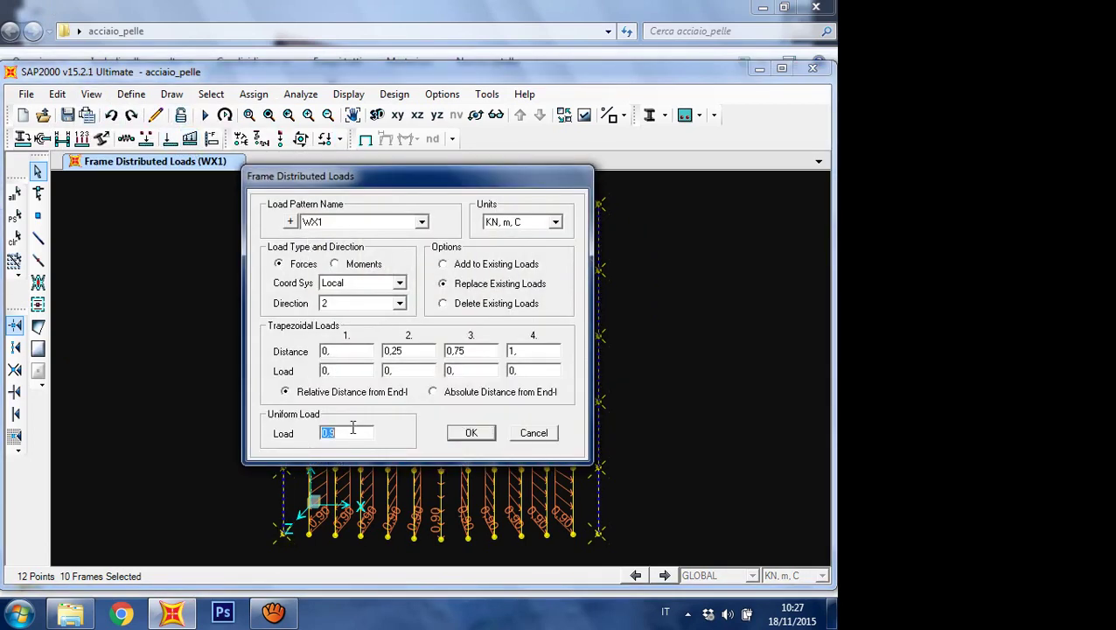
pyautogui.write('0,45')
pyautogui.click(468, 434)
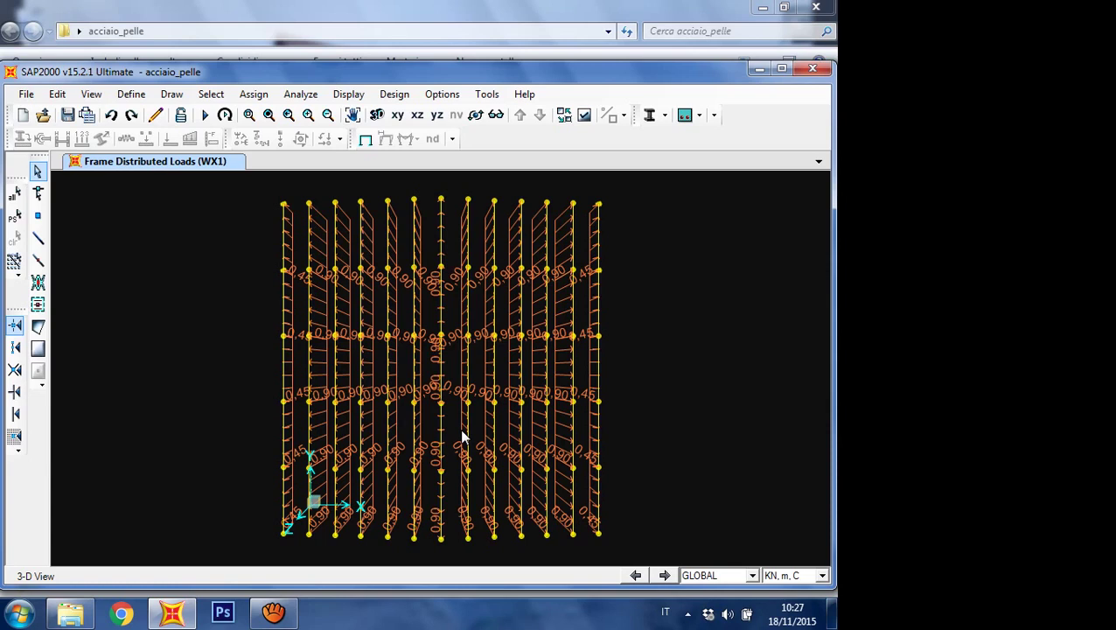
# Step: Select all frames with the HE220A section and show only that selection
pyautogui.click(211, 94)
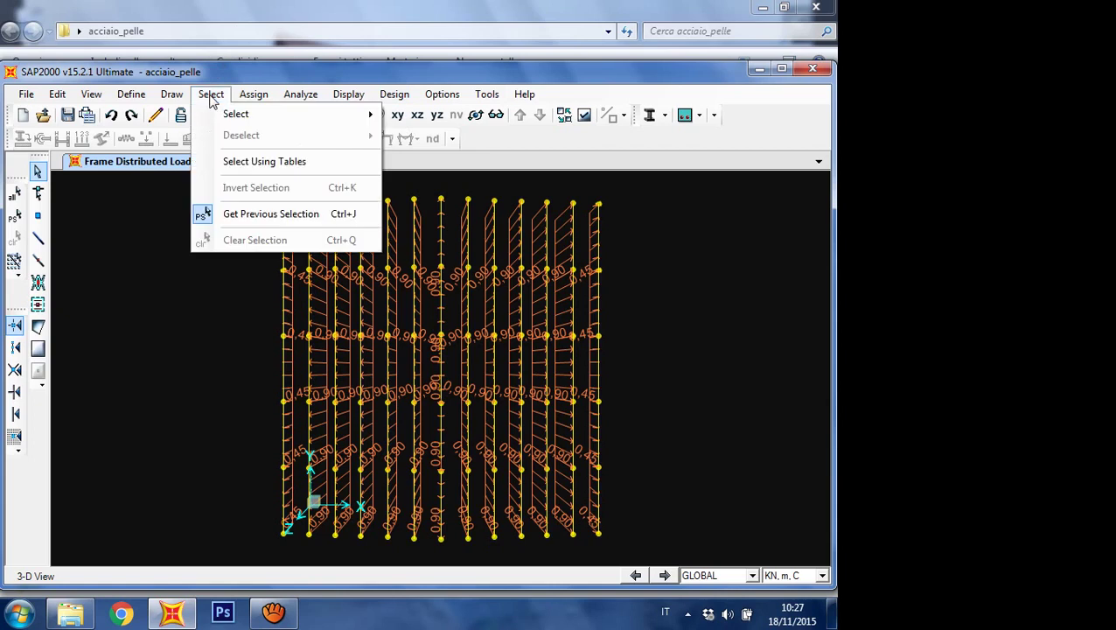
pyautogui.moveTo(236, 116)
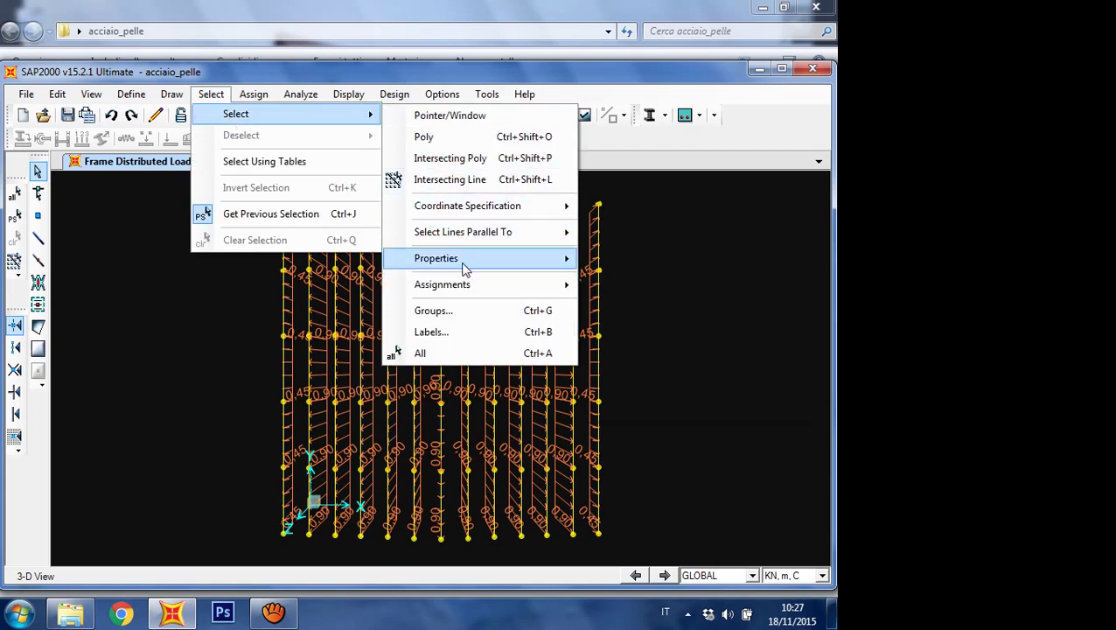
pyautogui.moveTo(464, 267)
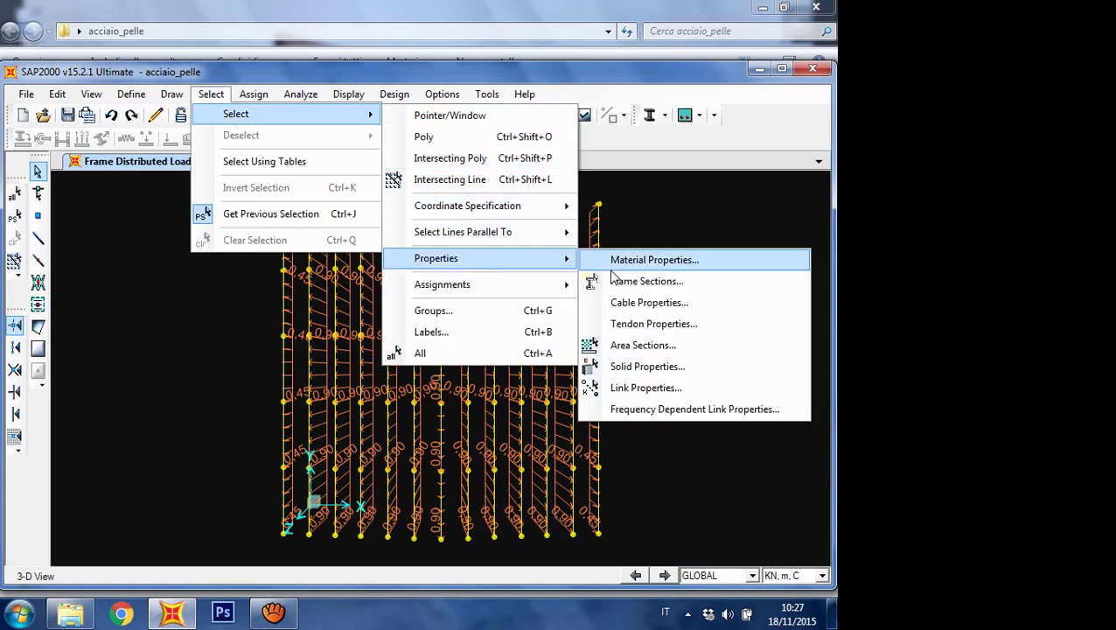
pyautogui.click(621, 281)
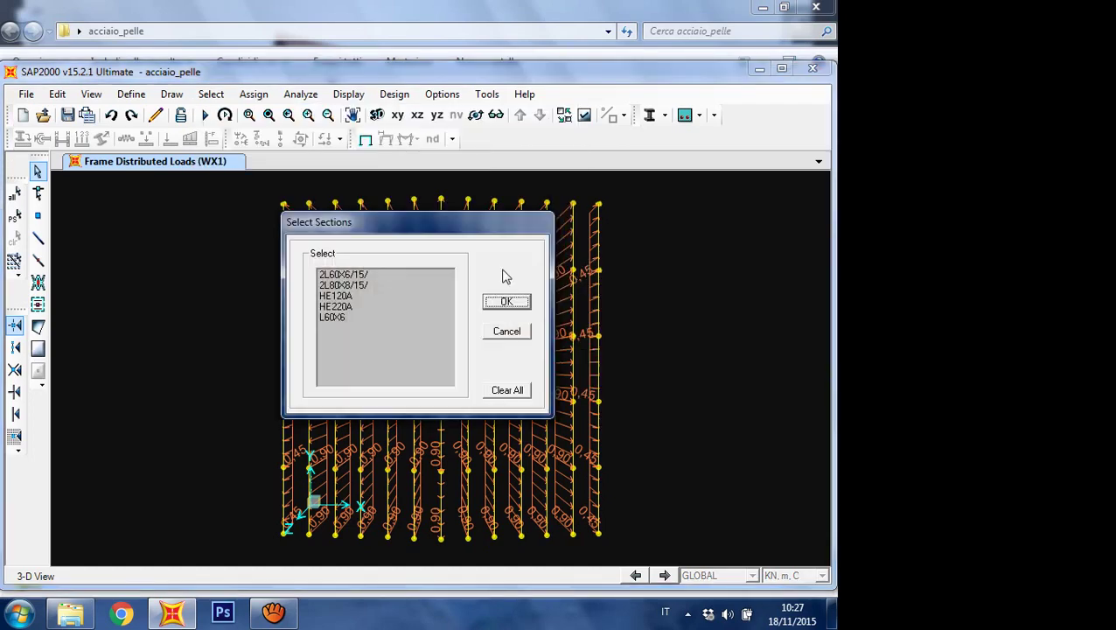
pyautogui.click(350, 306)
pyautogui.click(505, 301)
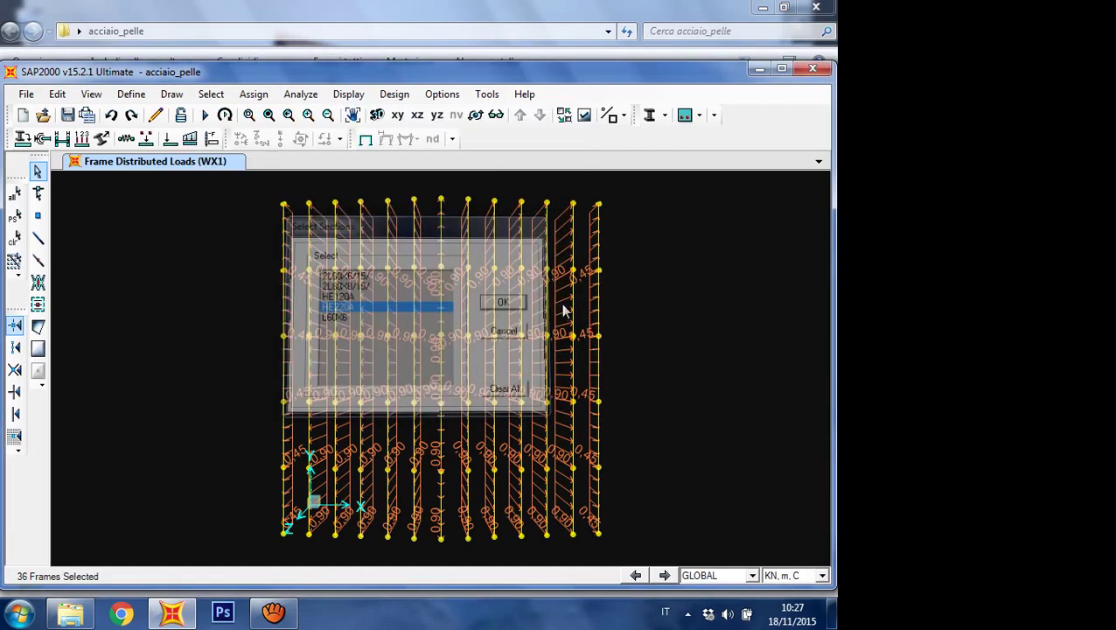
pyautogui.rightClick(683, 292)
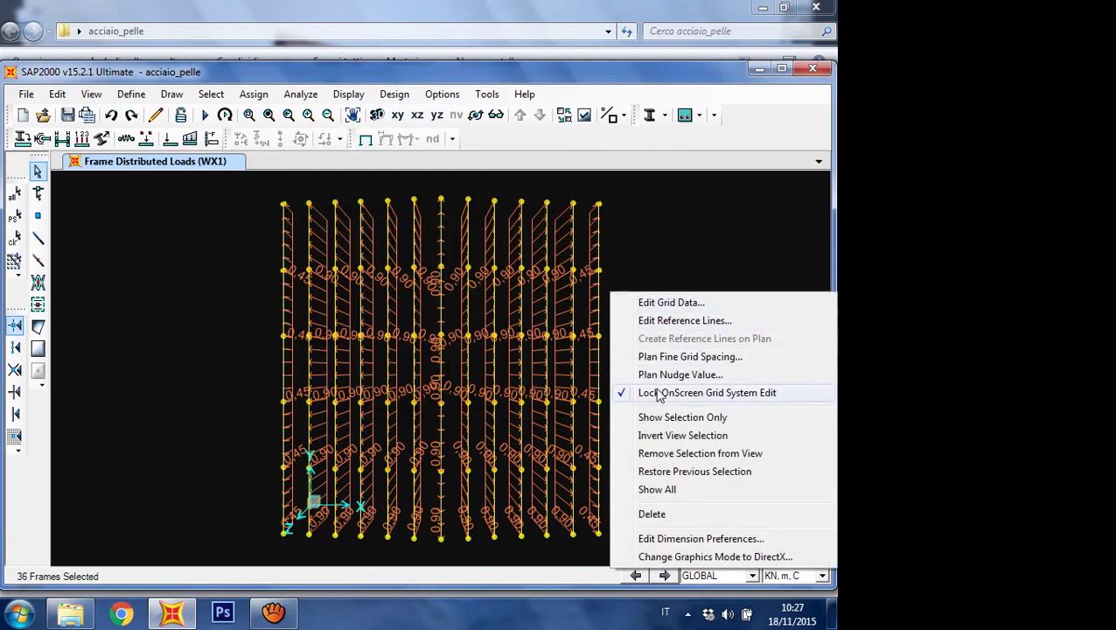
pyautogui.click(670, 418)
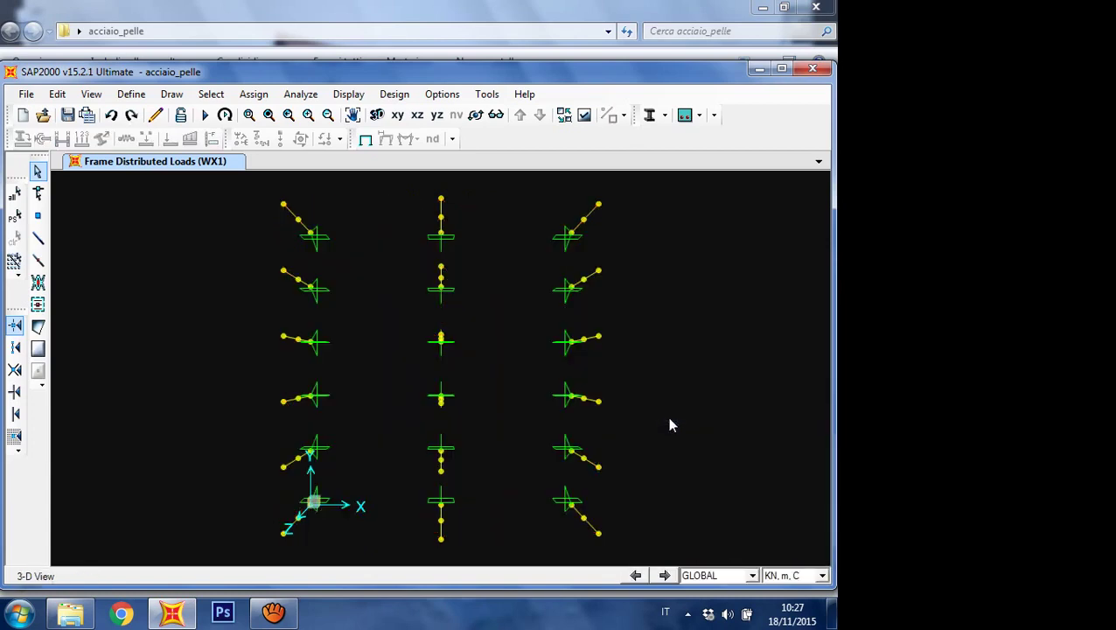
# Step: In a 3D view, select the HE220A columns of the edge row along the Y axis, leaving out the far corner column
pyautogui.click(377, 115)
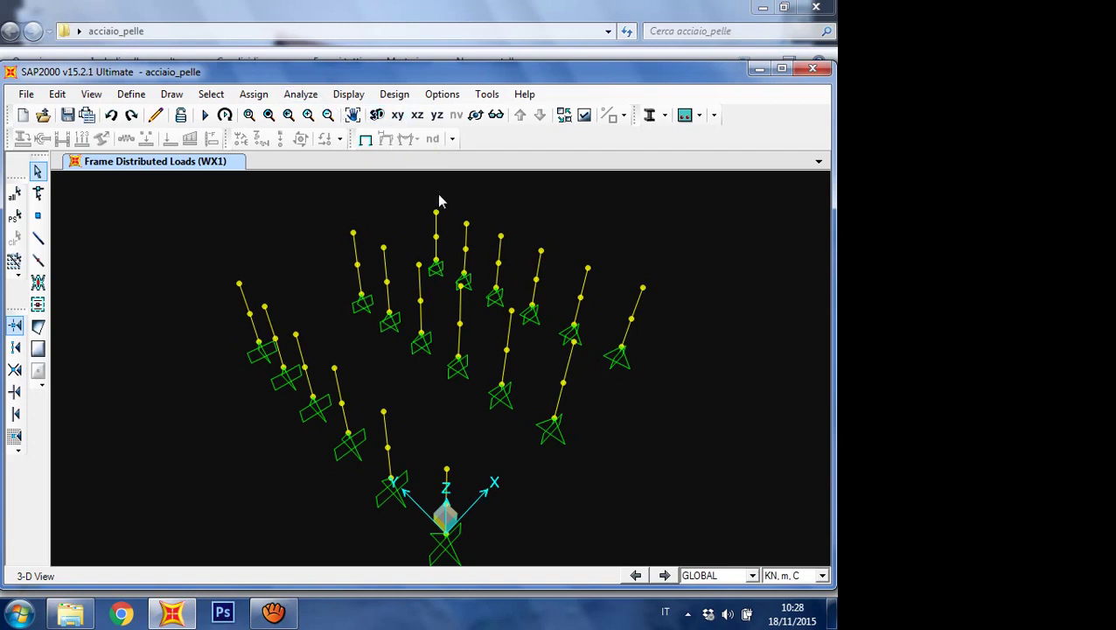
pyautogui.scroll(-1, 438, 202)
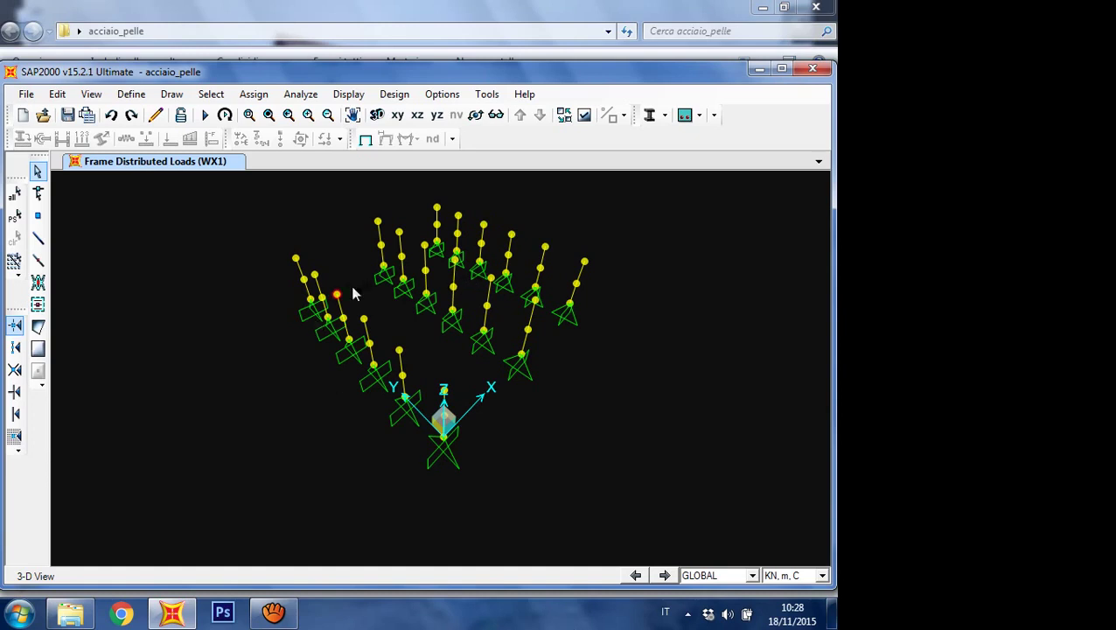
pyautogui.scroll(1, 359, 183)
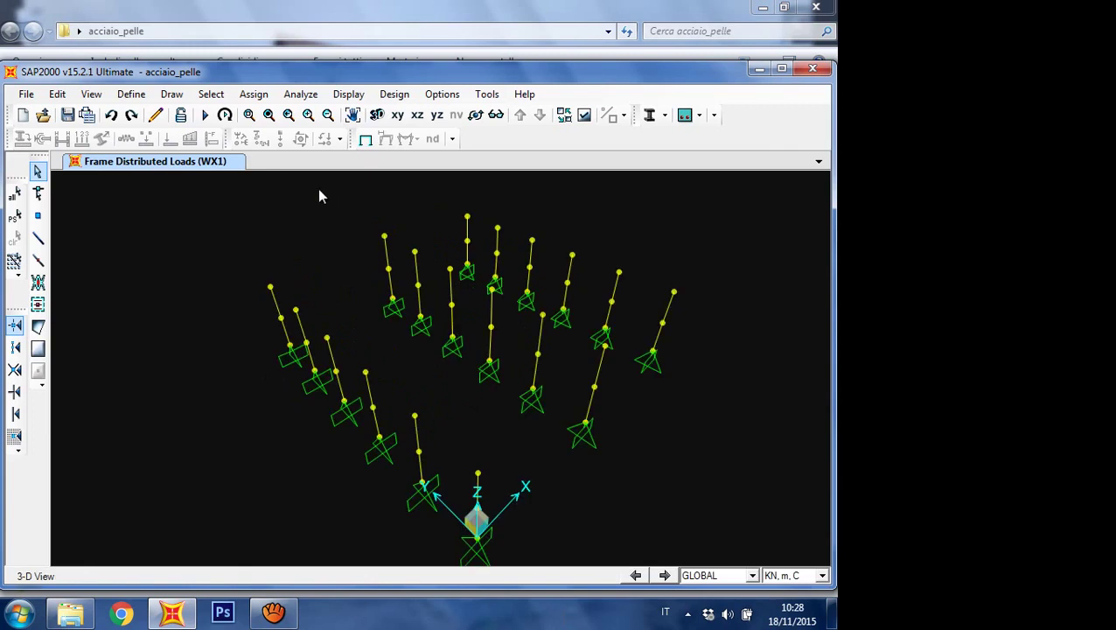
pyautogui.scroll(-1, 303, 184)
pyautogui.moveTo(315, 273); pyautogui.dragTo(403, 453)
pyautogui.moveTo(396, 370); pyautogui.dragTo(439, 458)
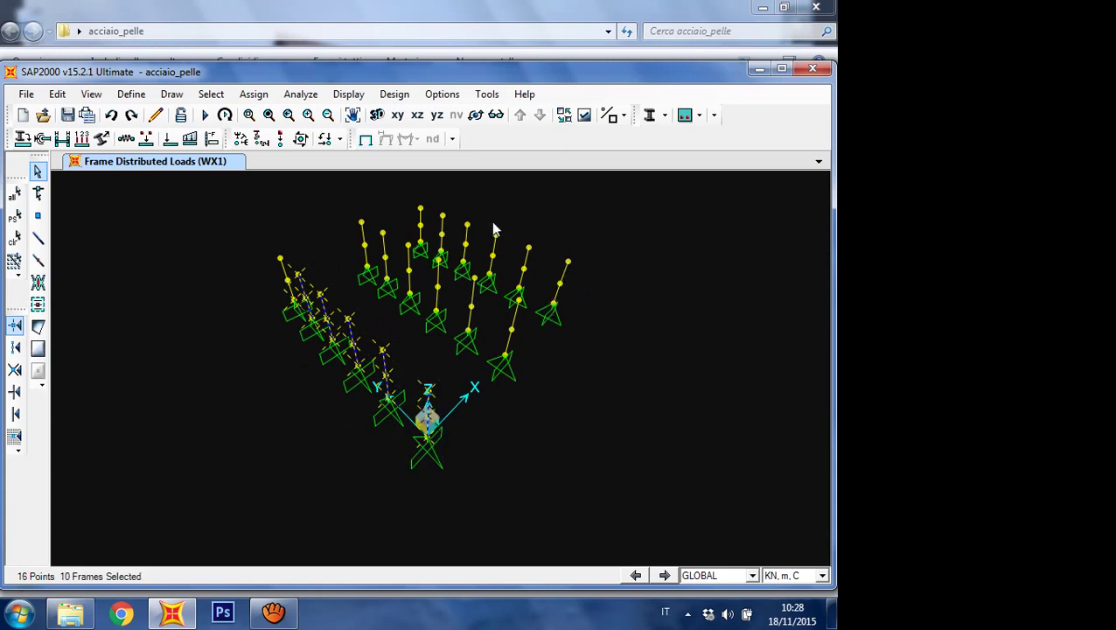
# Step: Remove both segments of the corner column at the origin from the selection
pyautogui.click(378, 125)
pyautogui.click(474, 114)
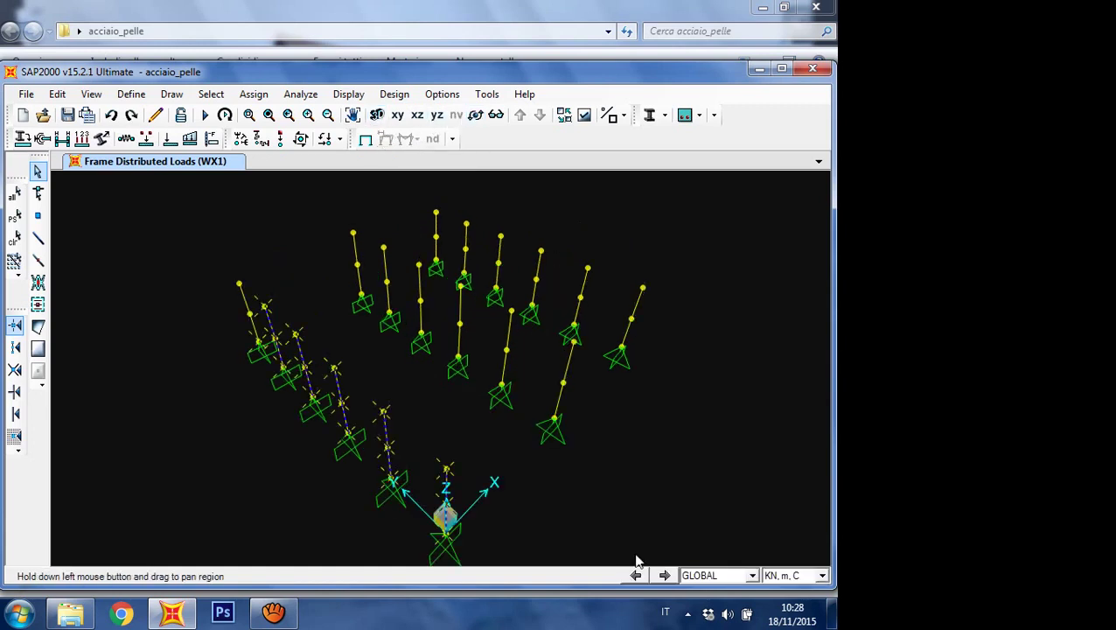
pyautogui.moveTo(613, 516)
pyautogui.mouseDown()
pyautogui.moveTo(630, 507)
pyautogui.moveTo(473, 507)
pyautogui.mouseUp()
pyautogui.click(225, 420)
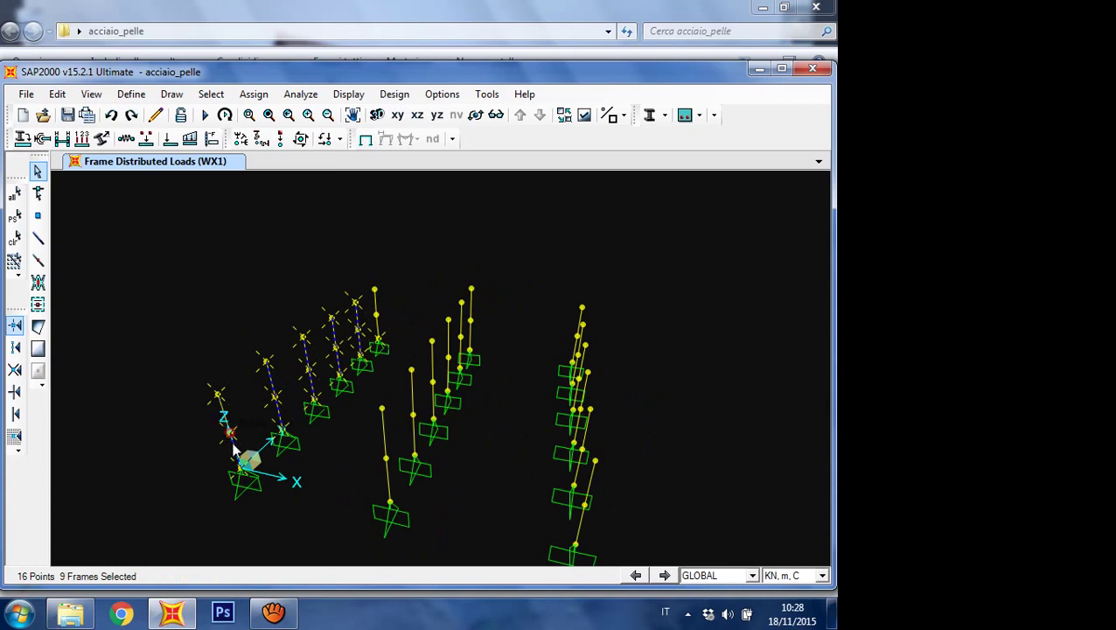
pyautogui.click(238, 453)
# Step: Add the four intermediate HE220A columns of the opposite edge row to the selection, leaving out its corner columns
pyautogui.click(475, 115)
pyautogui.moveTo(674, 331); pyautogui.dragTo(581, 346)
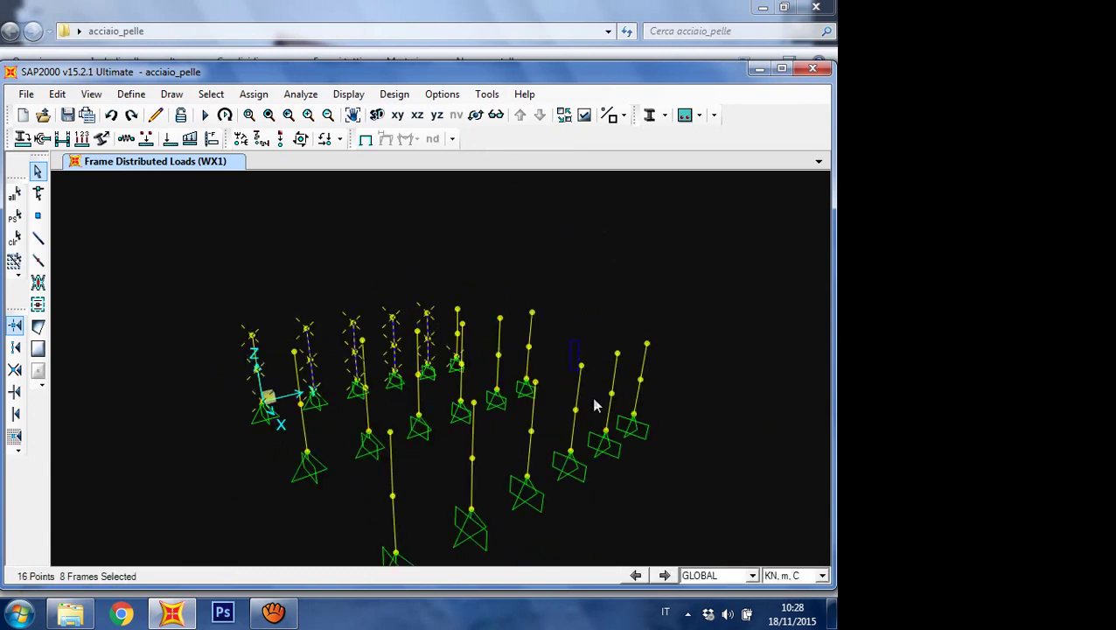
pyautogui.moveTo(626, 484); pyautogui.dragTo(626, 484)
pyautogui.moveTo(558, 503); pyautogui.dragTo(515, 426)
pyautogui.moveTo(514, 529); pyautogui.dragTo(462, 457)
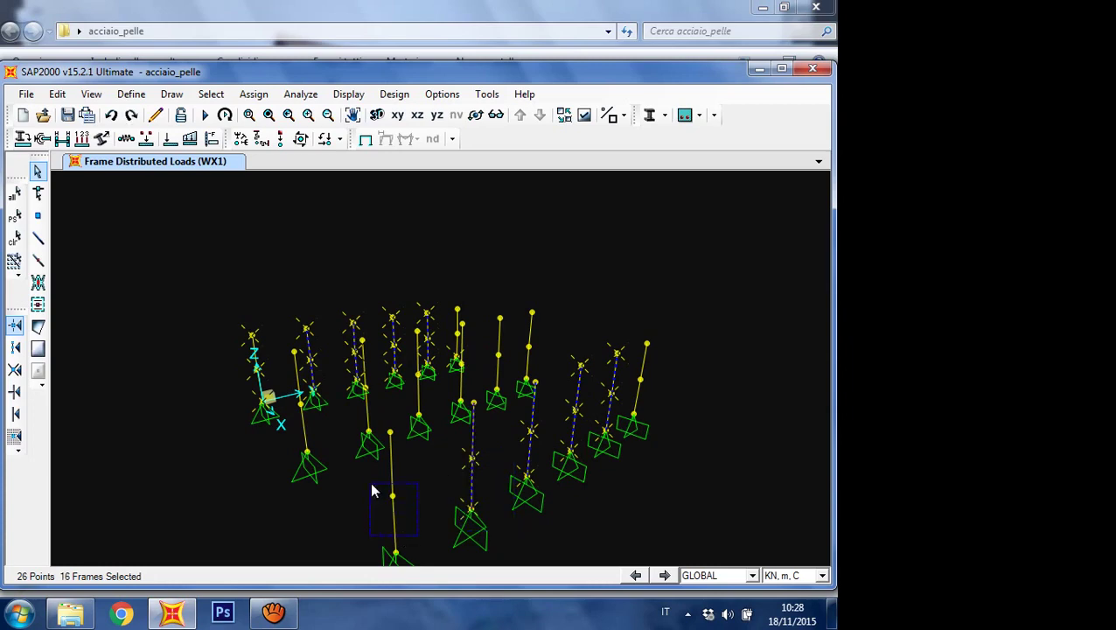
# Step: Assign the selected intermediate columns a WX1 uniform load of 2,25 in the global X direction
pyautogui.click(191, 144)
pyautogui.moveTo(328, 181); pyautogui.dragTo(100, 28)
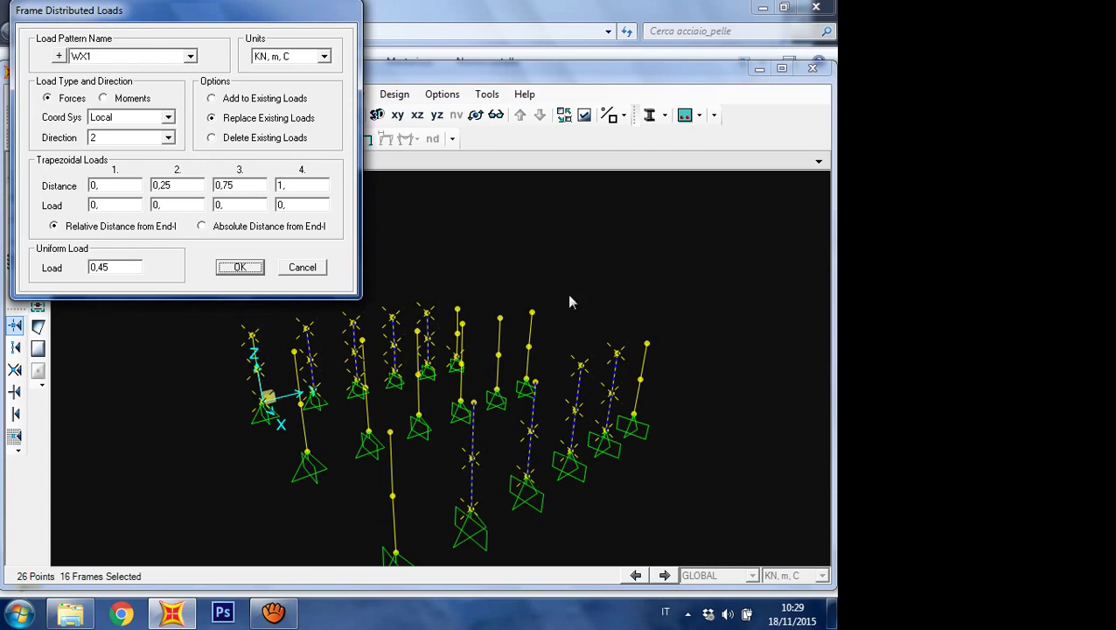
pyautogui.click(167, 117)
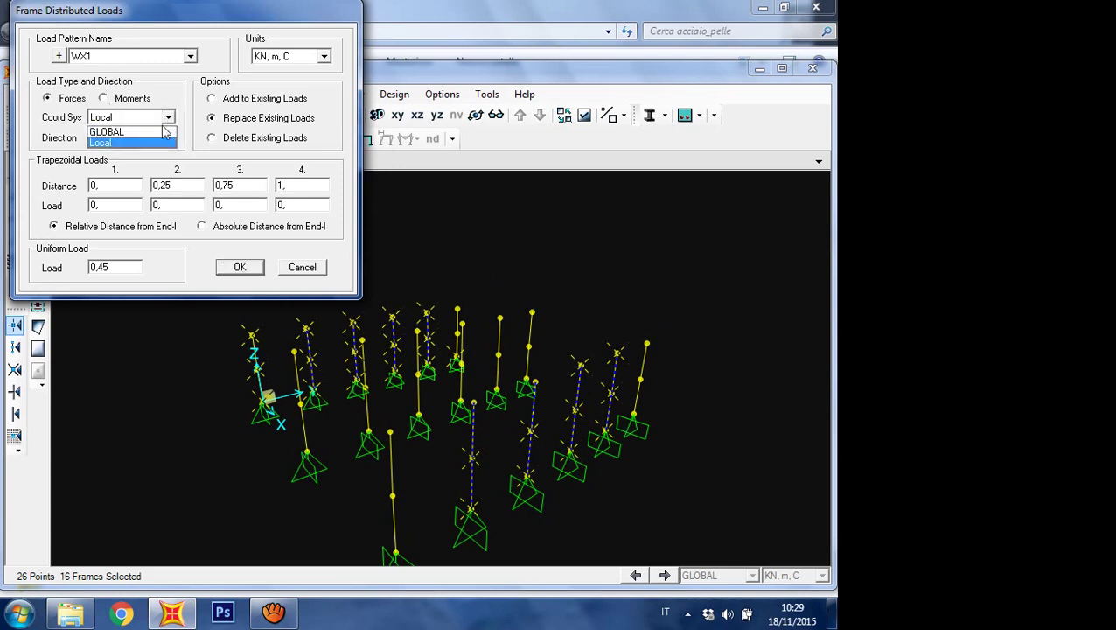
pyautogui.click(140, 130)
pyautogui.click(167, 138)
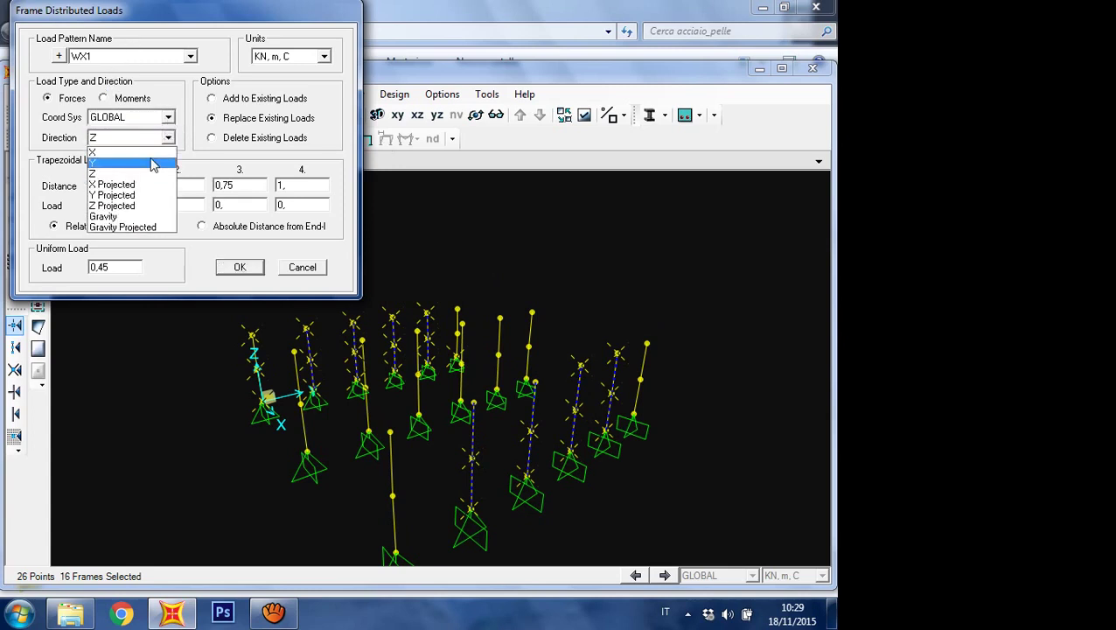
pyautogui.click(151, 154)
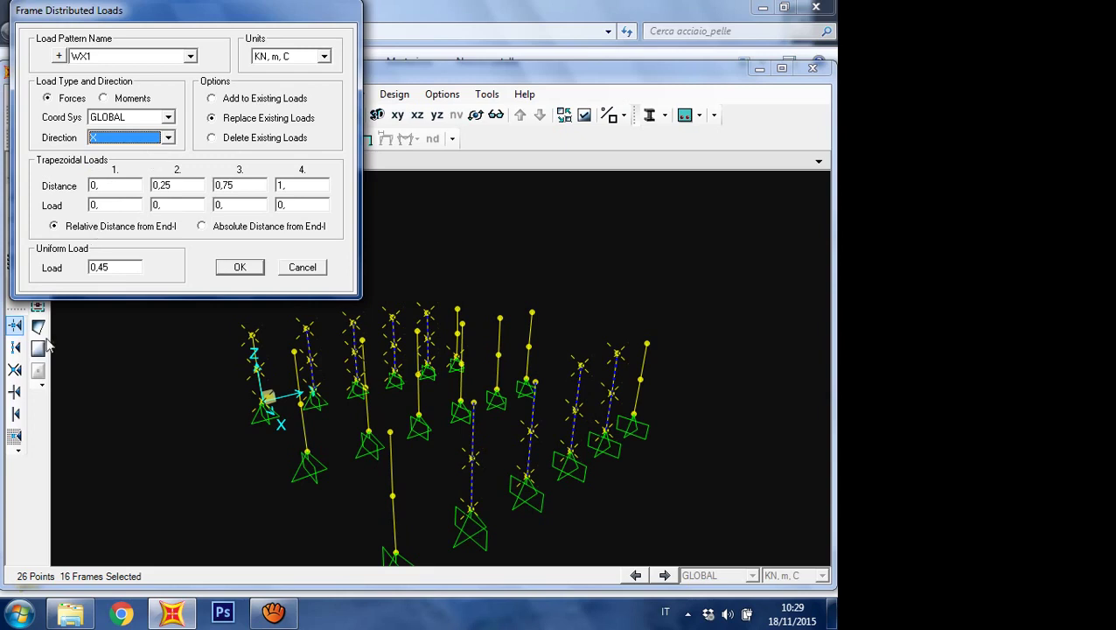
pyautogui.click(126, 267)
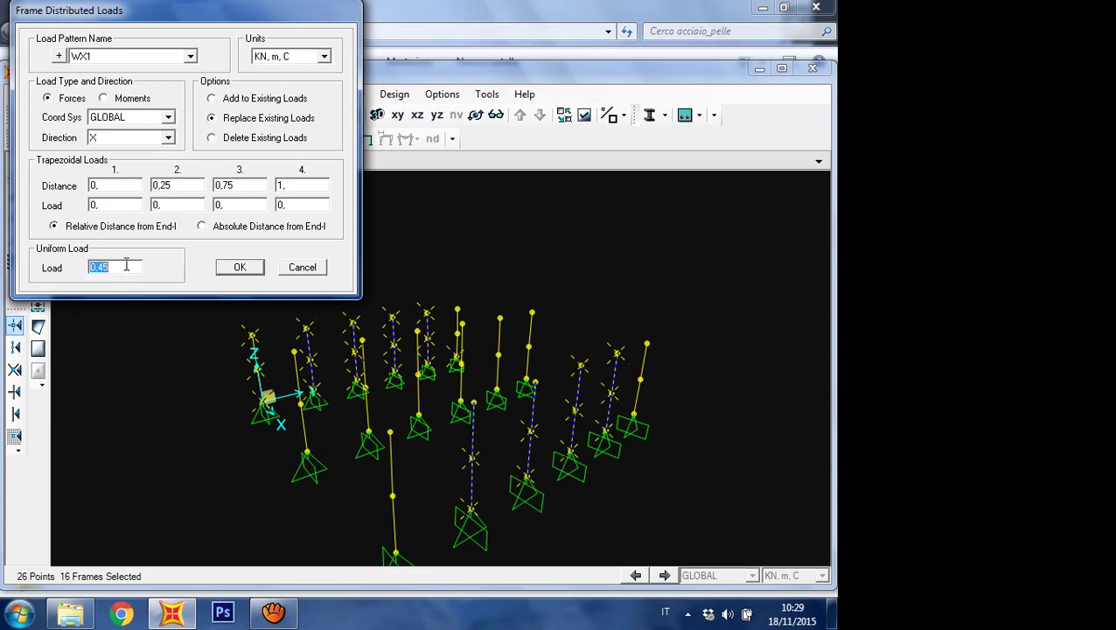
pyautogui.write('2,25')
pyautogui.click(251, 268)
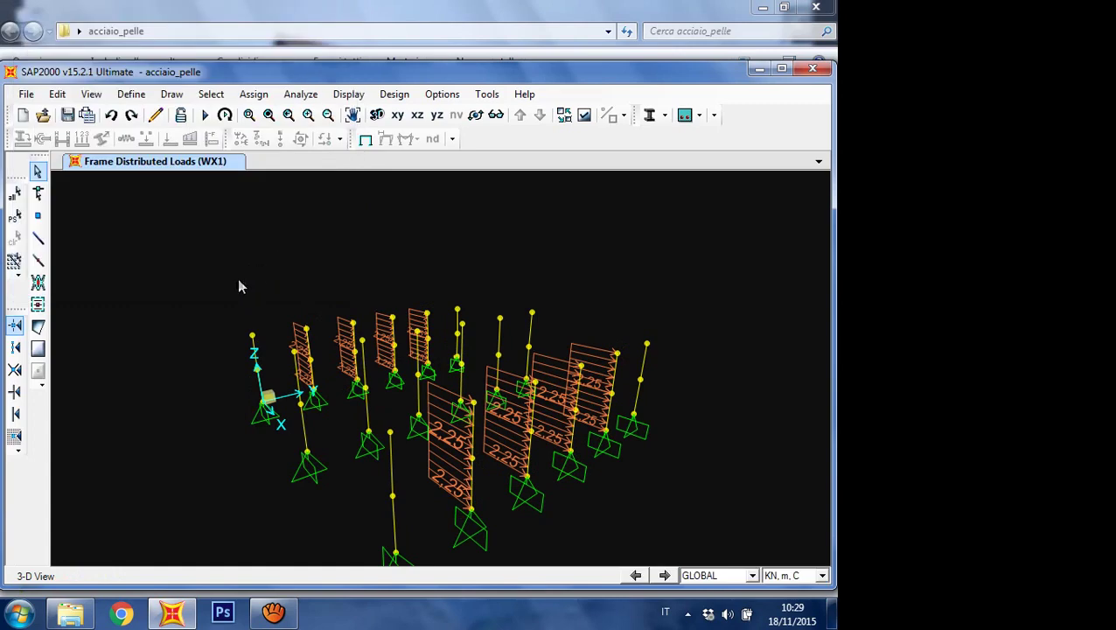
# Step: Select the four corner columns of the two loaded edge rows
pyautogui.moveTo(210, 293); pyautogui.dragTo(274, 433)
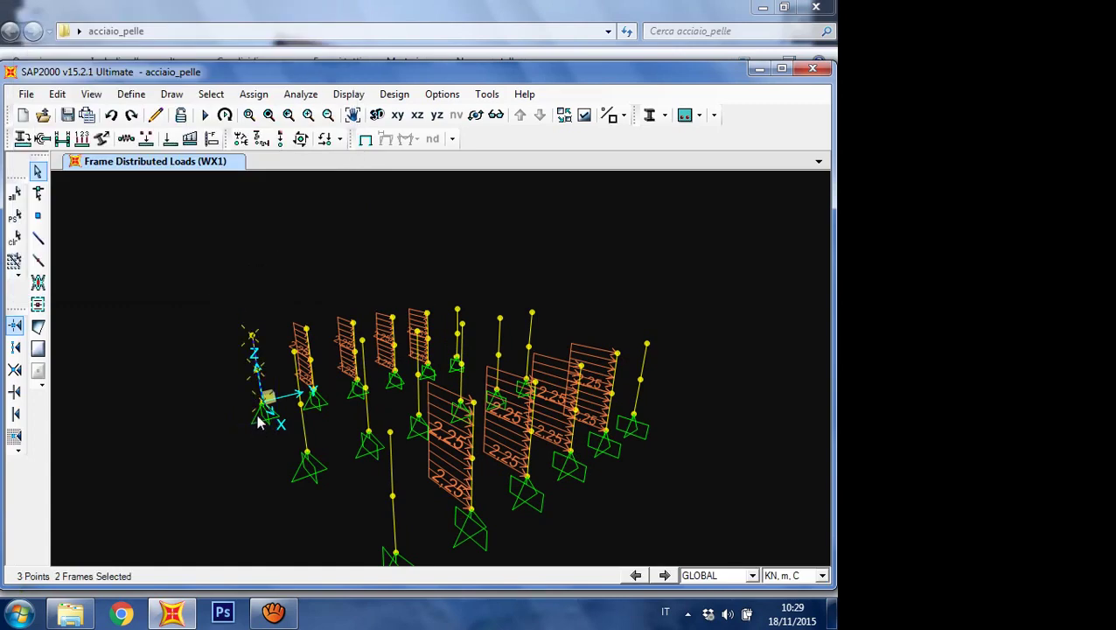
pyautogui.scroll(-1, 352, 372)
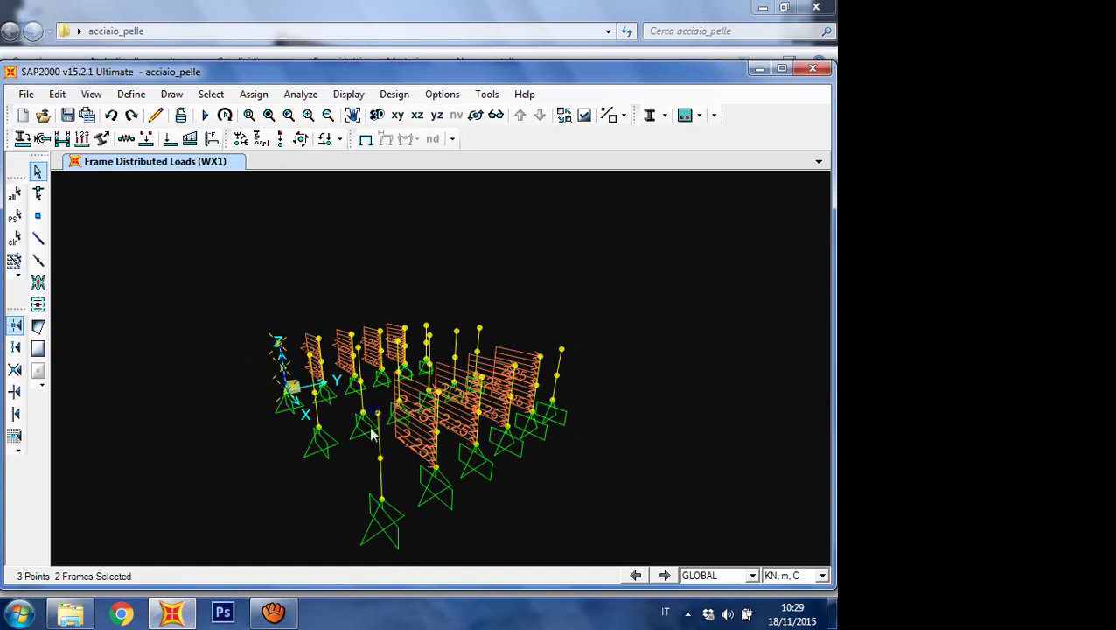
pyautogui.moveTo(370, 430); pyautogui.dragTo(392, 514)
pyautogui.moveTo(586, 394); pyautogui.dragTo(551, 365)
pyautogui.keyDown('shift'); pyautogui.moveTo(545, 308); pyautogui.dragTo(537, 300, button='middle'); pyautogui.keyUp('shift')
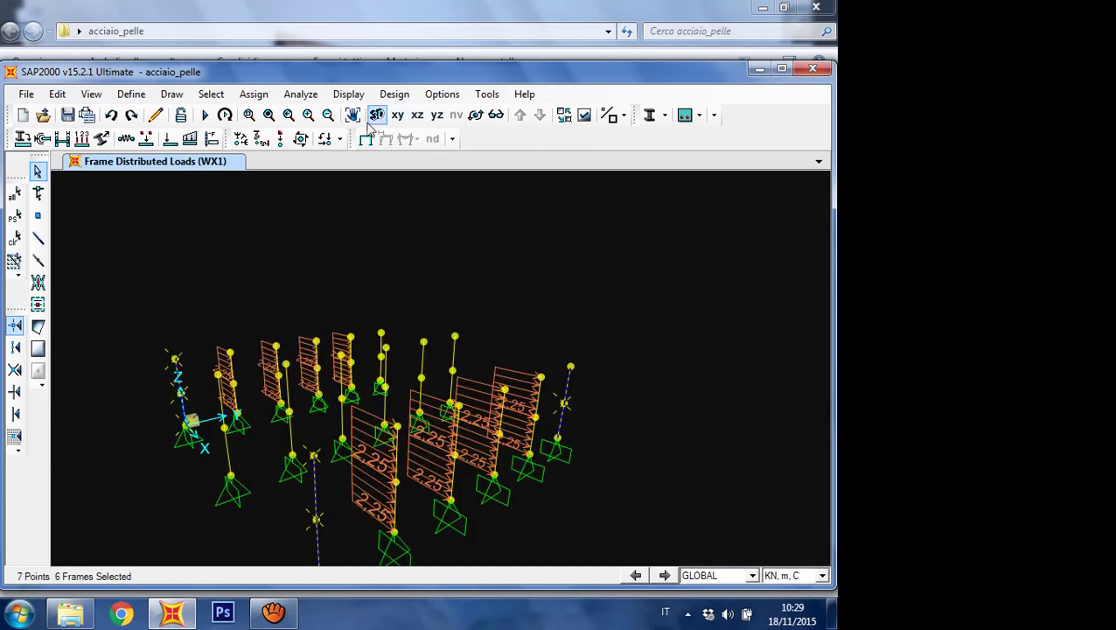
pyautogui.click(475, 115)
pyautogui.moveTo(564, 341); pyautogui.dragTo(621, 325)
pyautogui.moveTo(681, 460); pyautogui.dragTo(612, 322)
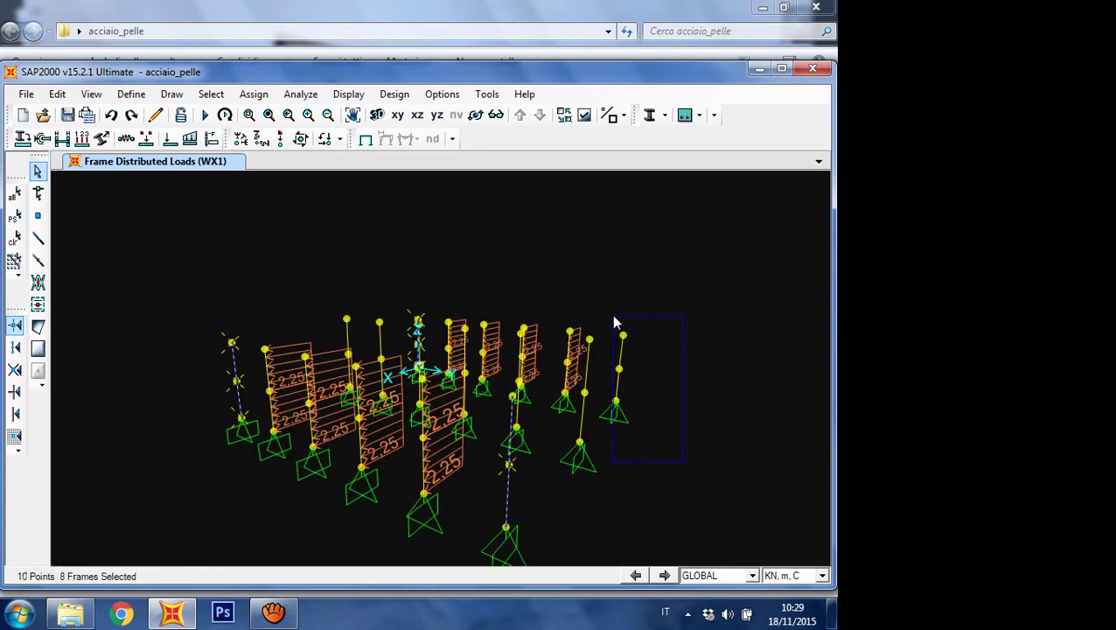
# Step: Assign the corner columns a WX1 uniform load of 1,125 in the global X direction
pyautogui.click(190, 138)
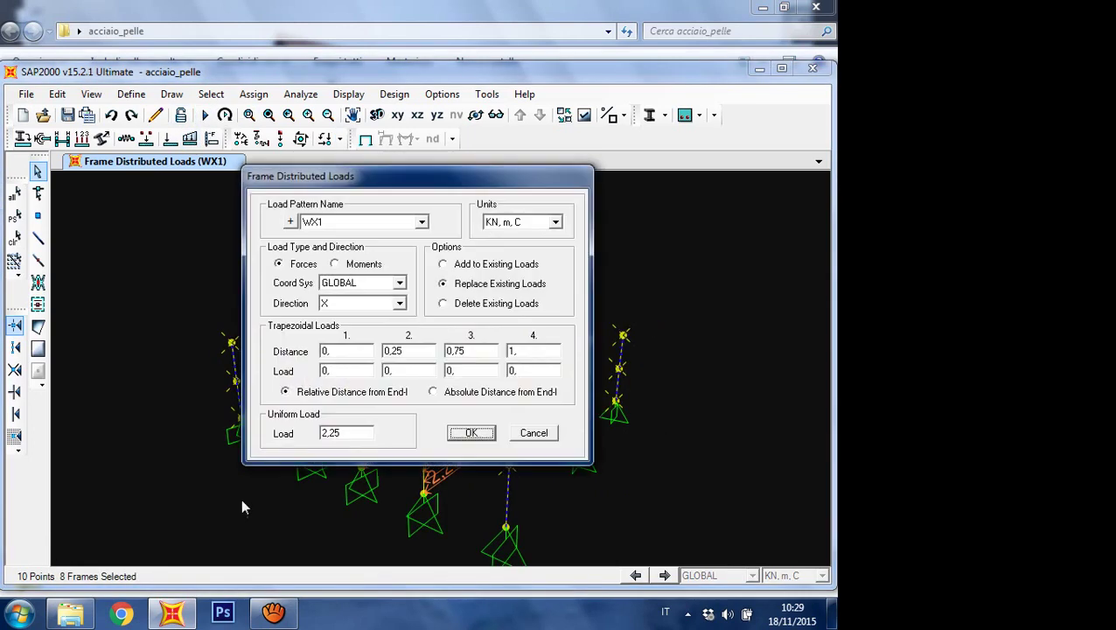
pyautogui.doubleClick(335, 429)
pyautogui.write('1,125')
pyautogui.click(472, 435)
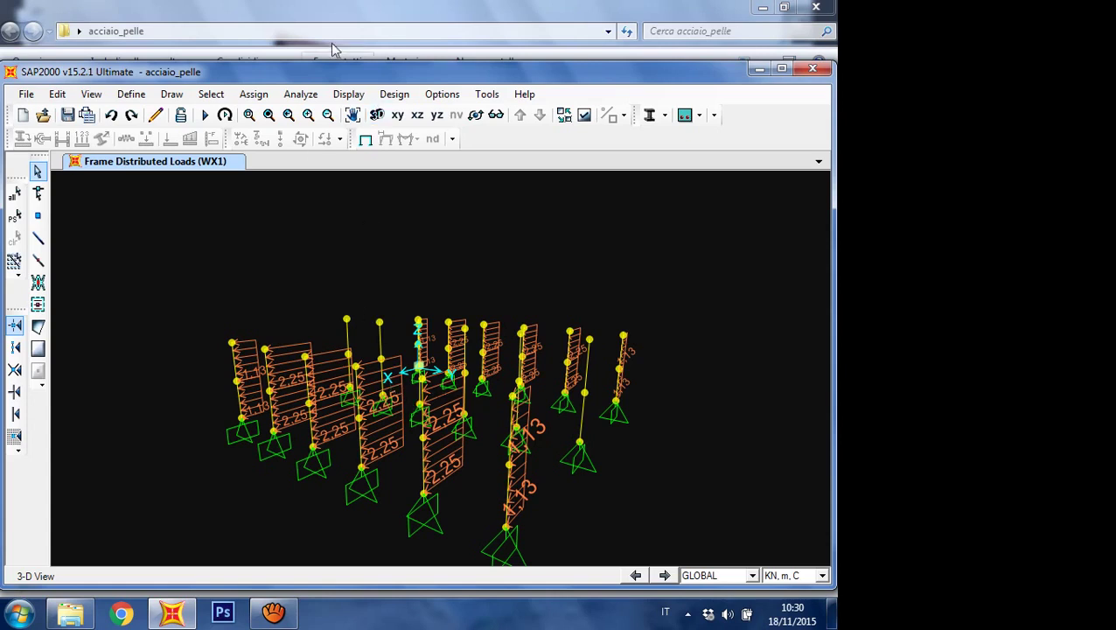
# Step: Run the analysis with the load cases as currently set
pyautogui.click(205, 116)
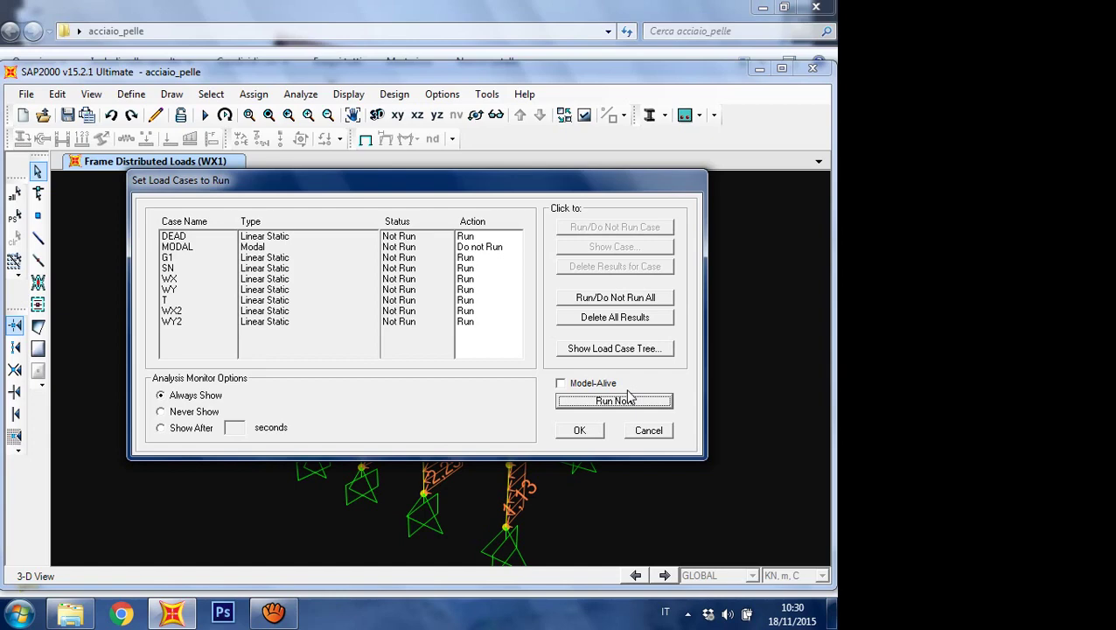
pyautogui.click(605, 410)
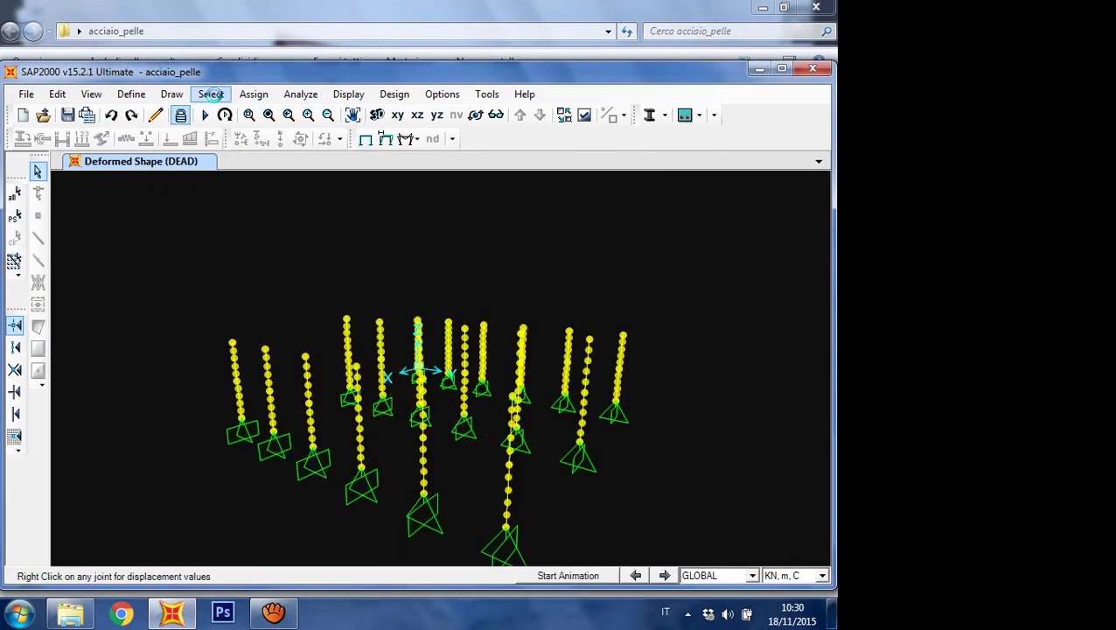
# Step: Set the view to the X-Z plane at Y = 0 and show all members of the frame
pyautogui.click(91, 95)
pyautogui.click(140, 132)
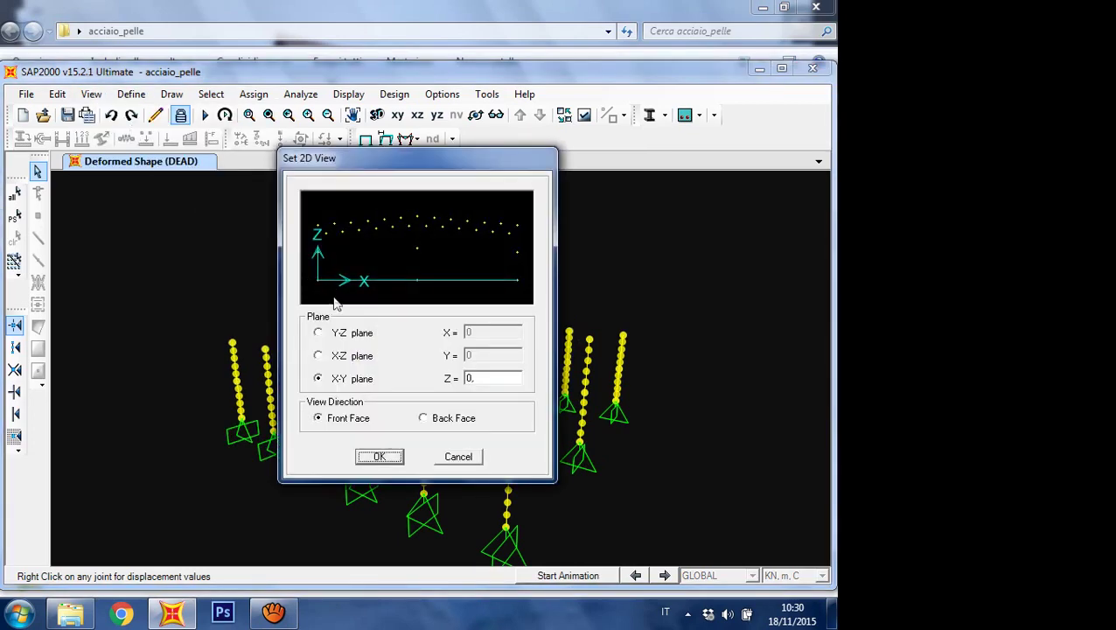
pyautogui.click(335, 356)
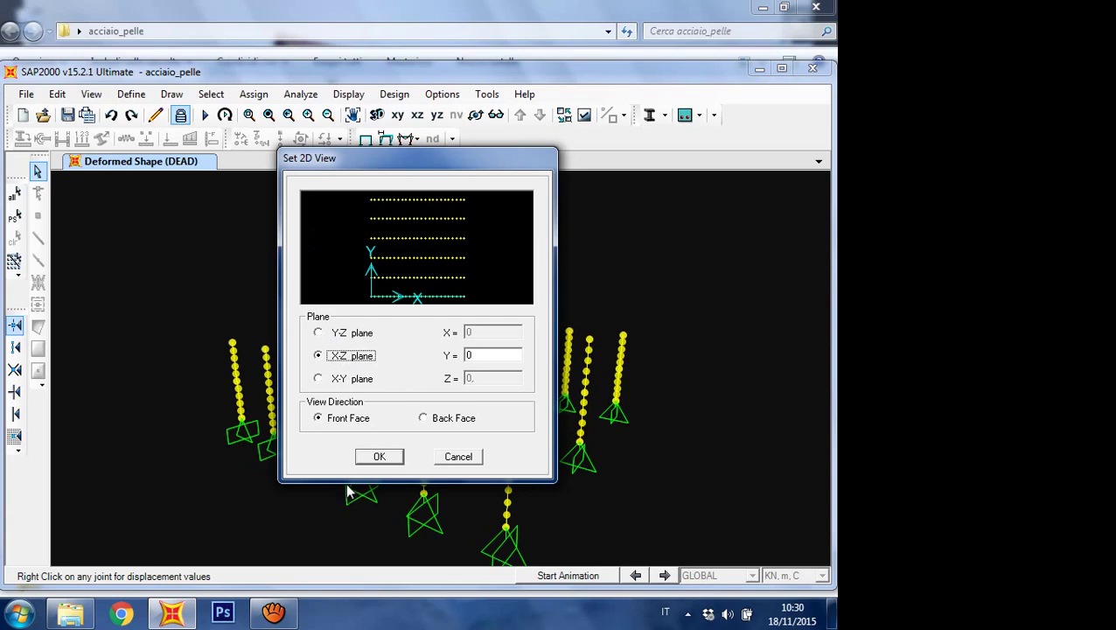
pyautogui.click(380, 457)
pyautogui.rightClick(558, 280)
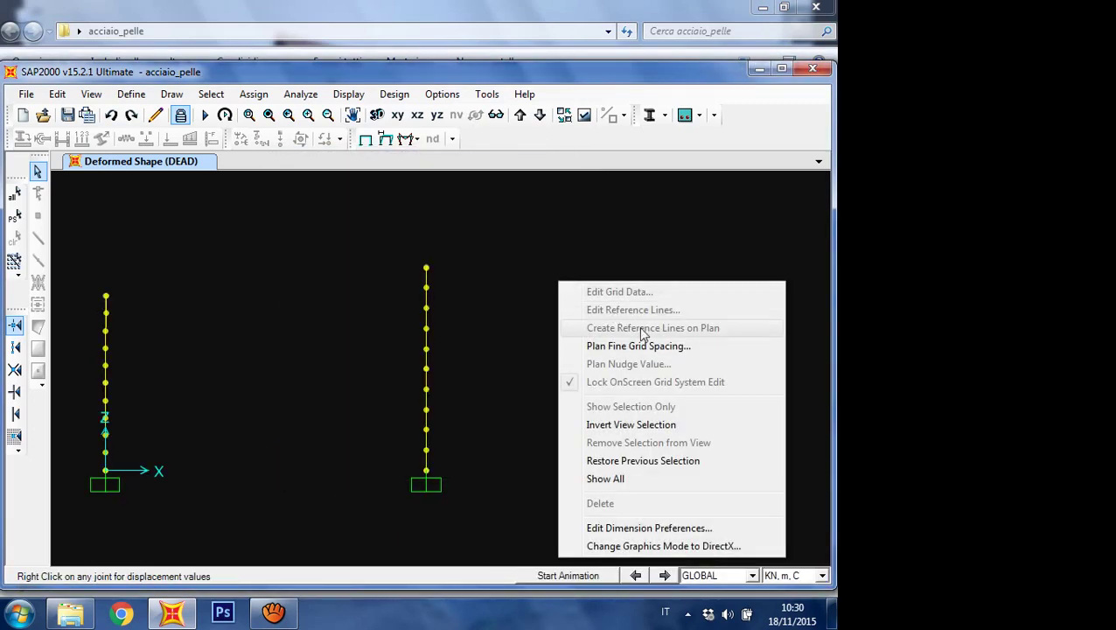
pyautogui.click(647, 479)
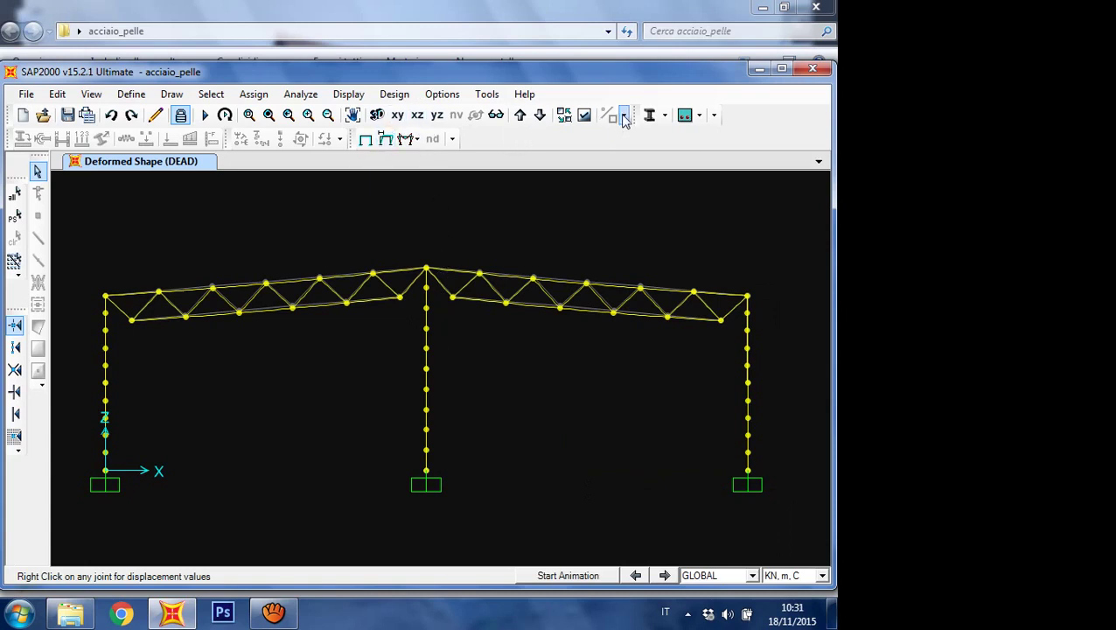
# Step: Display the frames' axial force diagram for the WX load case
pyautogui.click(416, 140)
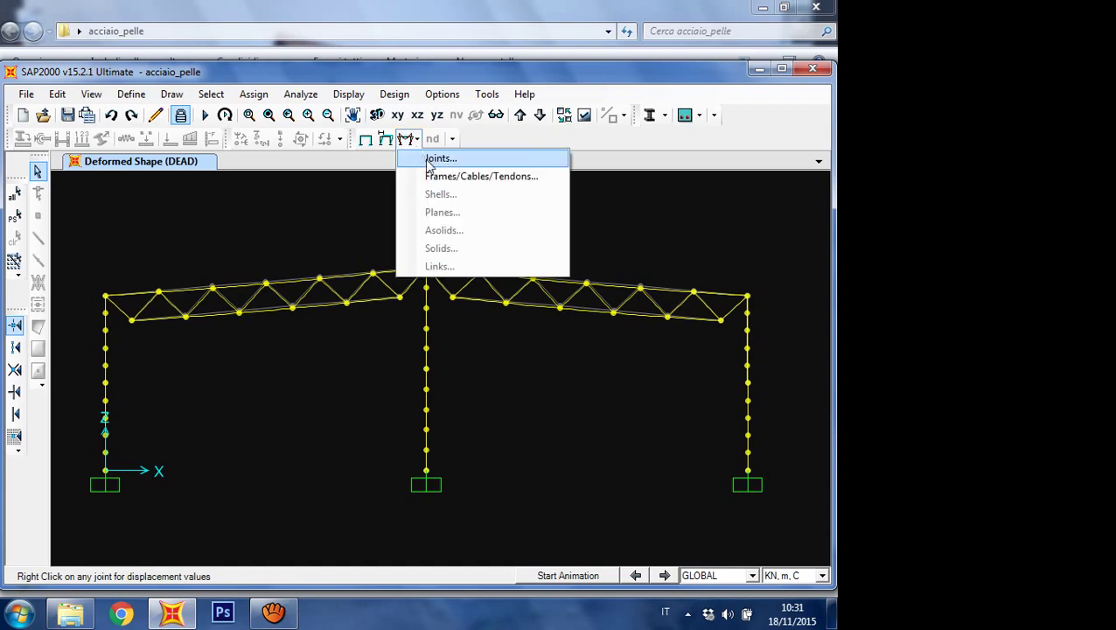
pyautogui.click(440, 178)
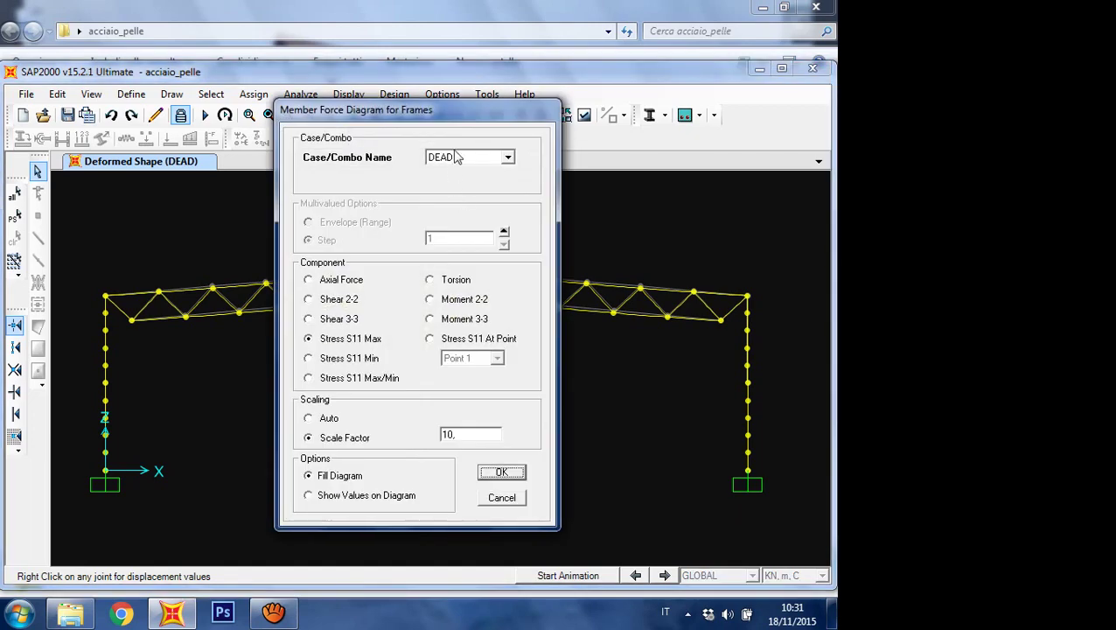
pyautogui.moveTo(463, 114); pyautogui.dragTo(691, 164)
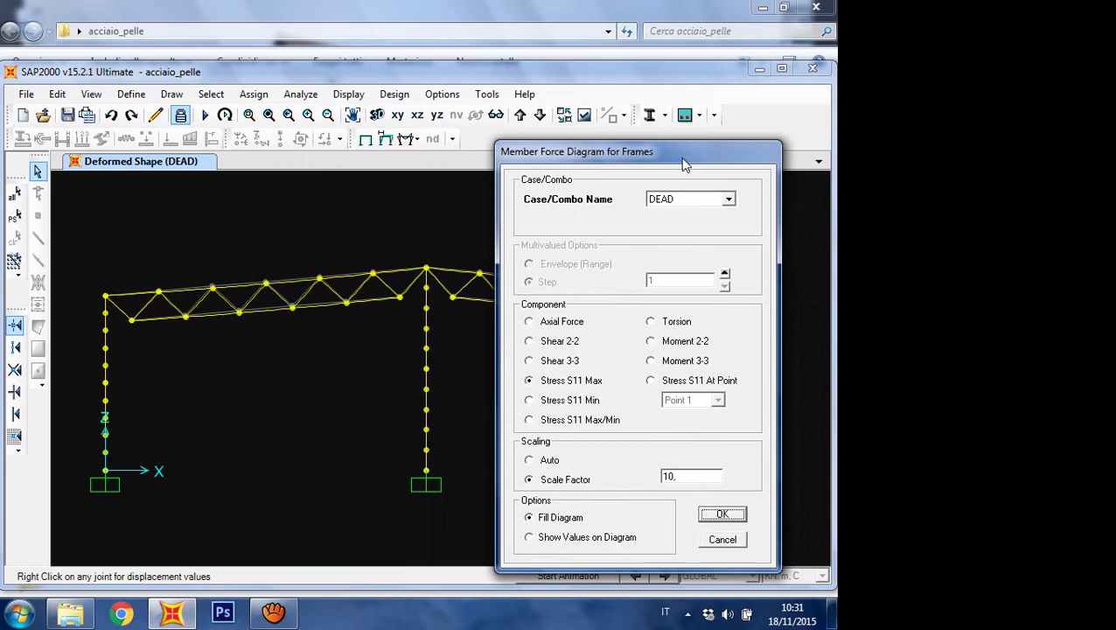
pyautogui.click(729, 199)
pyautogui.click(709, 246)
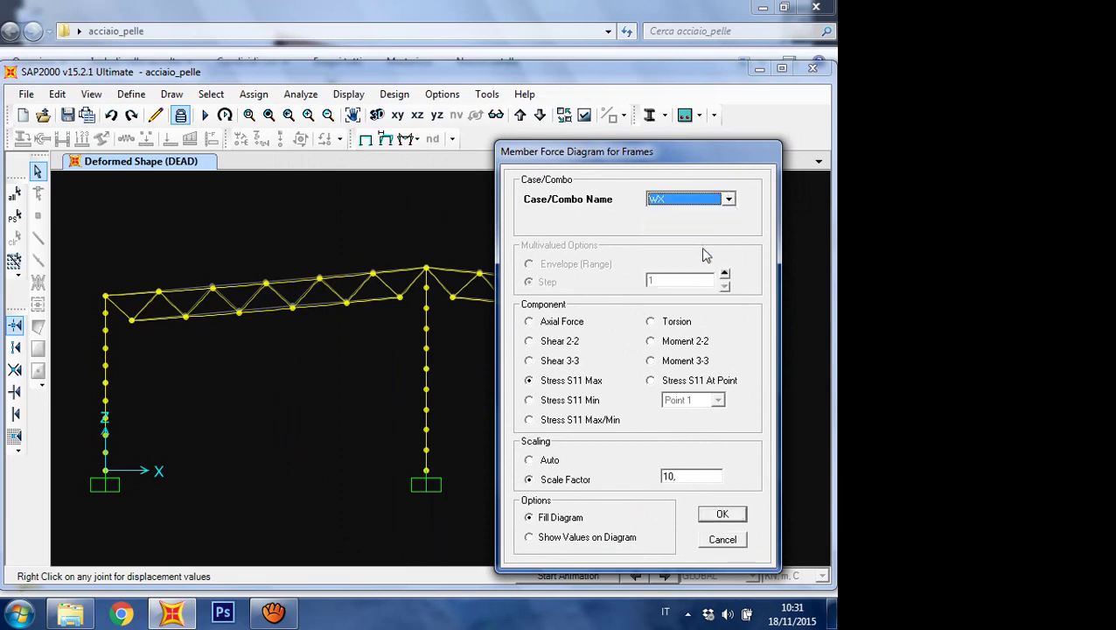
pyautogui.click(542, 322)
pyautogui.click(713, 515)
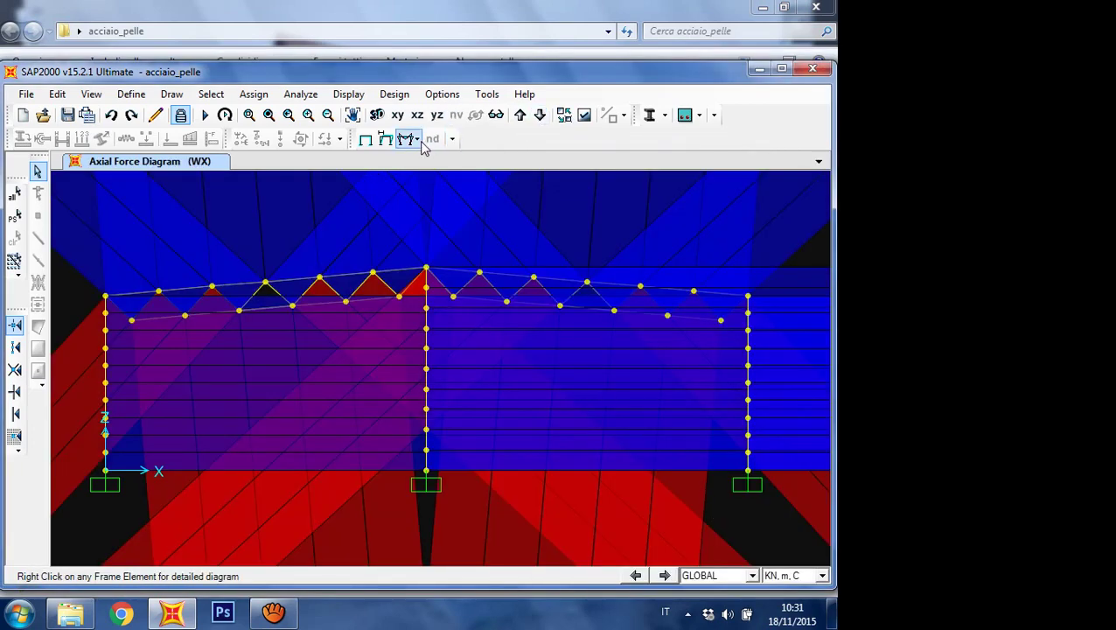
# Step: Set the scaling of the WX axial force diagram to Auto
pyautogui.click(406, 138)
pyautogui.click(425, 178)
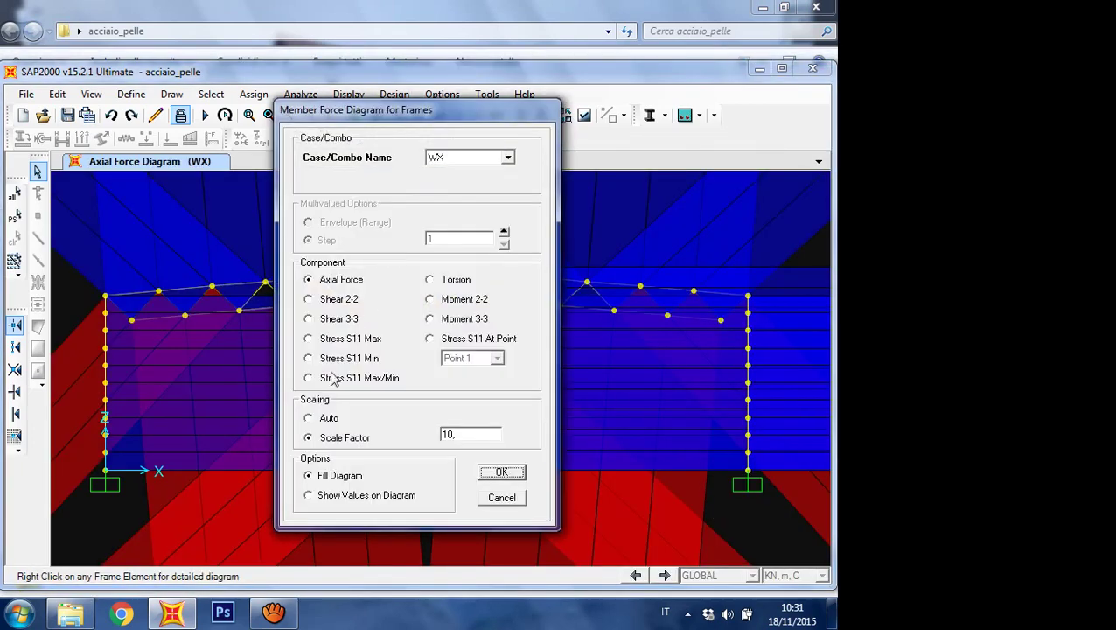
pyautogui.click(330, 419)
pyautogui.click(515, 477)
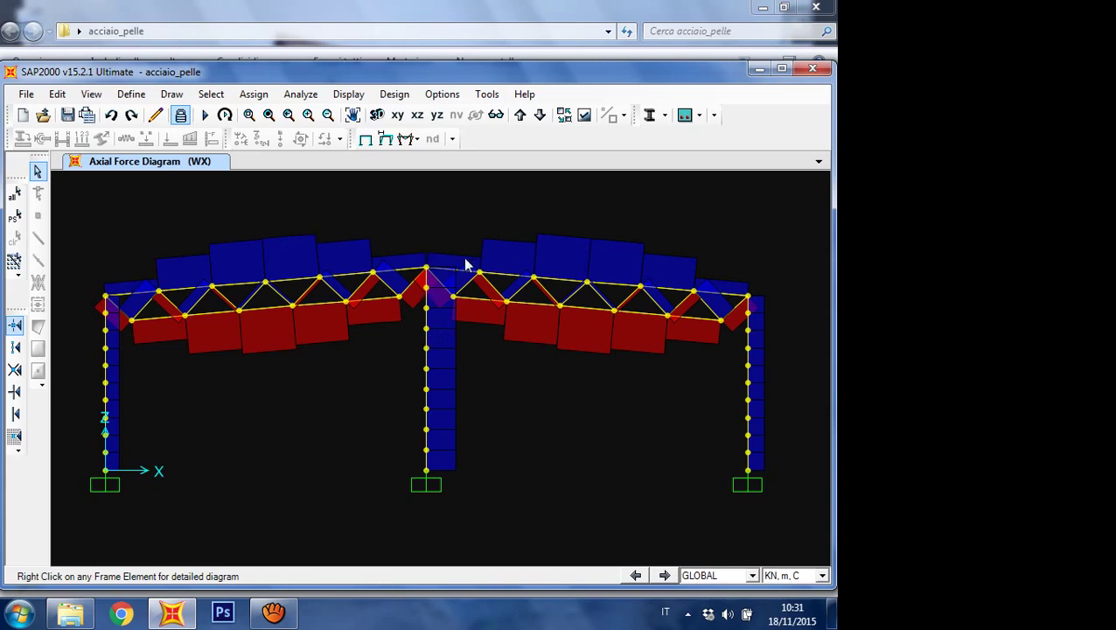
pyautogui.click(428, 380)
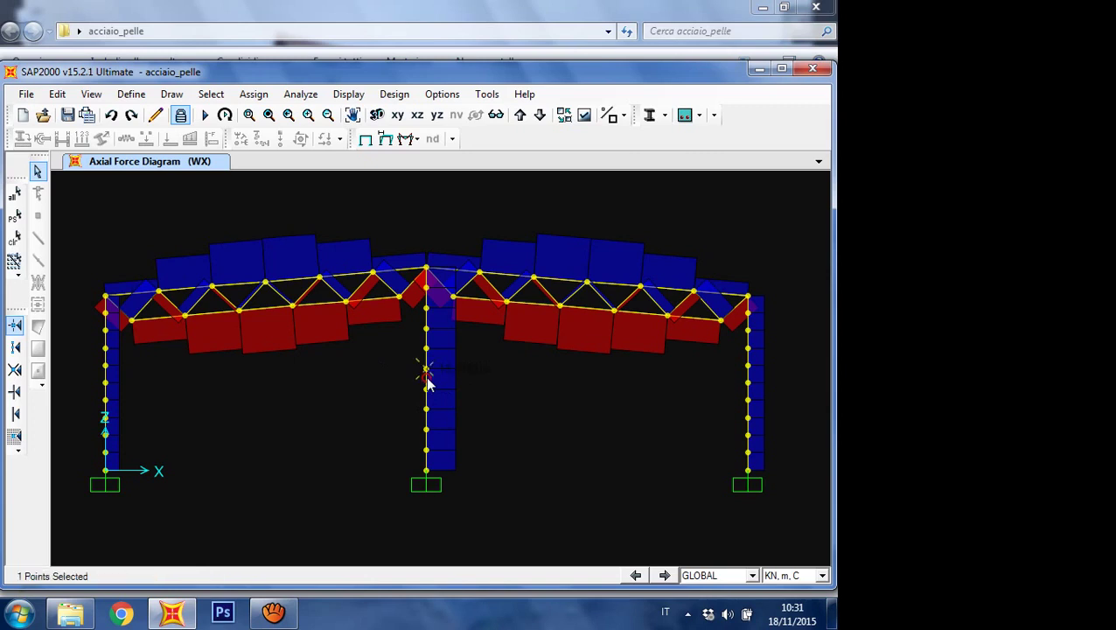
pyautogui.rightClick(426, 382)
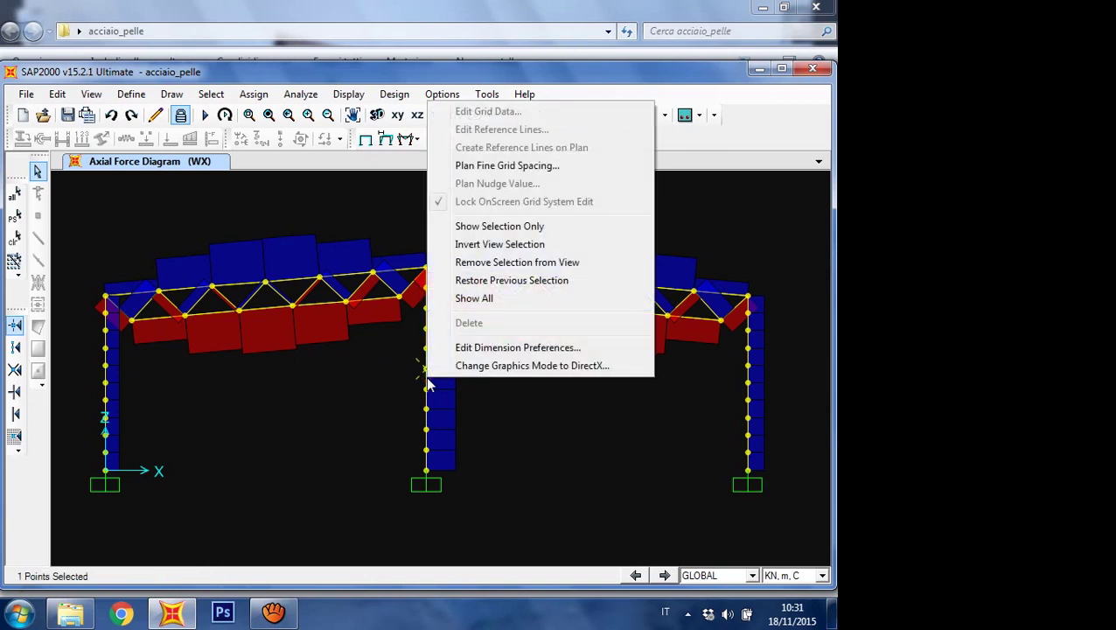
pyautogui.click(519, 297)
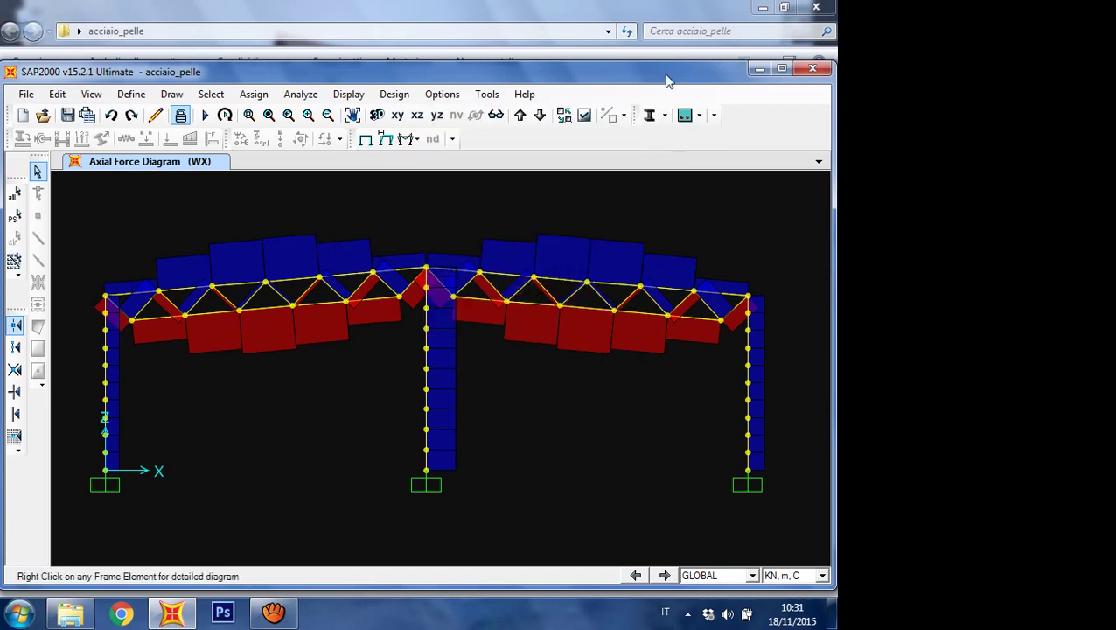
# Step: Make the joints invisible in the display options of the active window
pyautogui.click(585, 115)
pyautogui.click(154, 275)
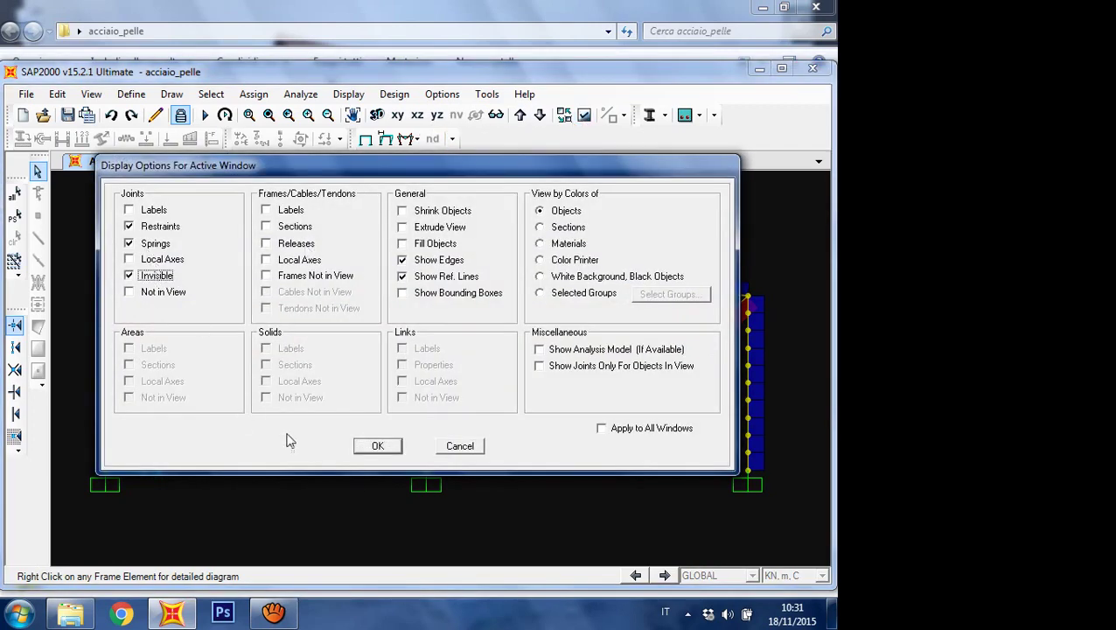
pyautogui.click(377, 446)
# Step: Open the detailed WX diagrams of the middle column's lower segment and examine its Major (V2 and M3) shear, moment and deflection
pyautogui.click(428, 408)
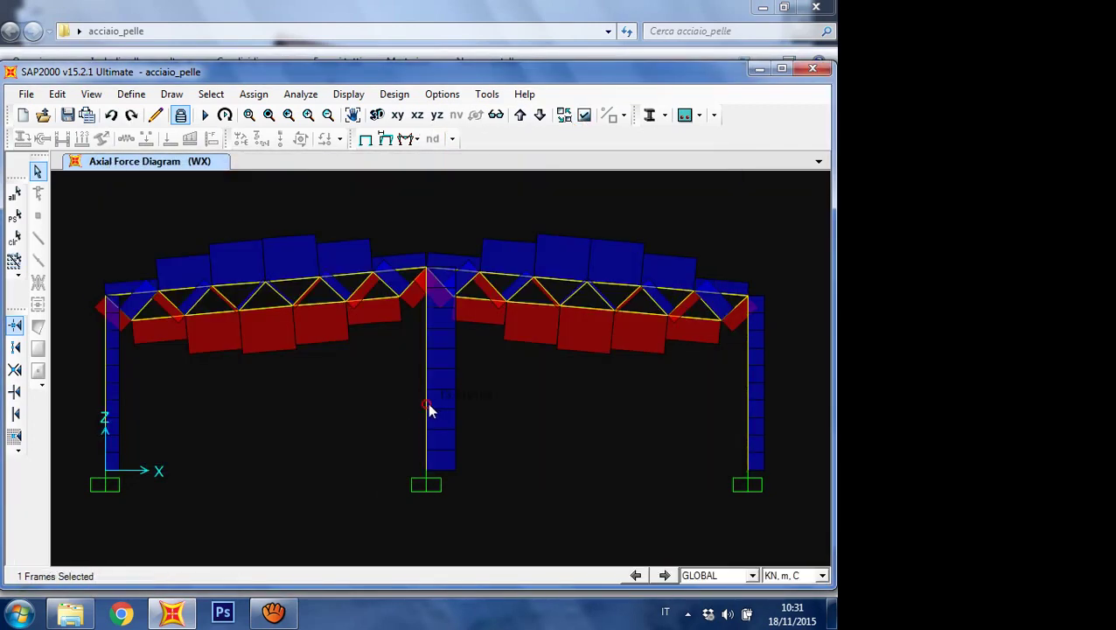
pyautogui.rightClick(429, 405)
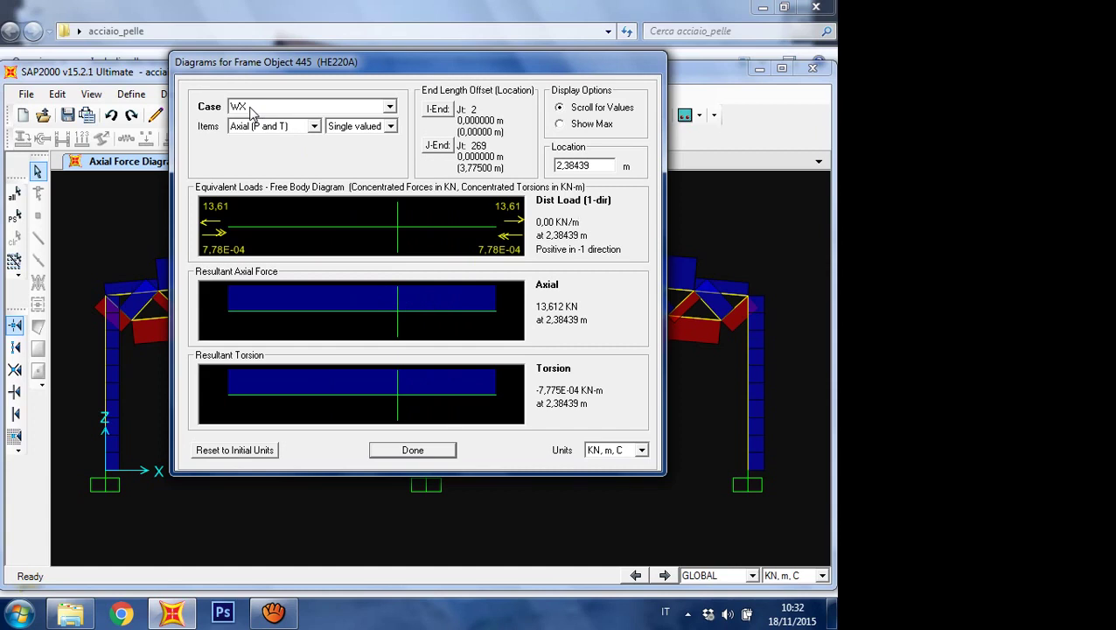
pyautogui.click(310, 127)
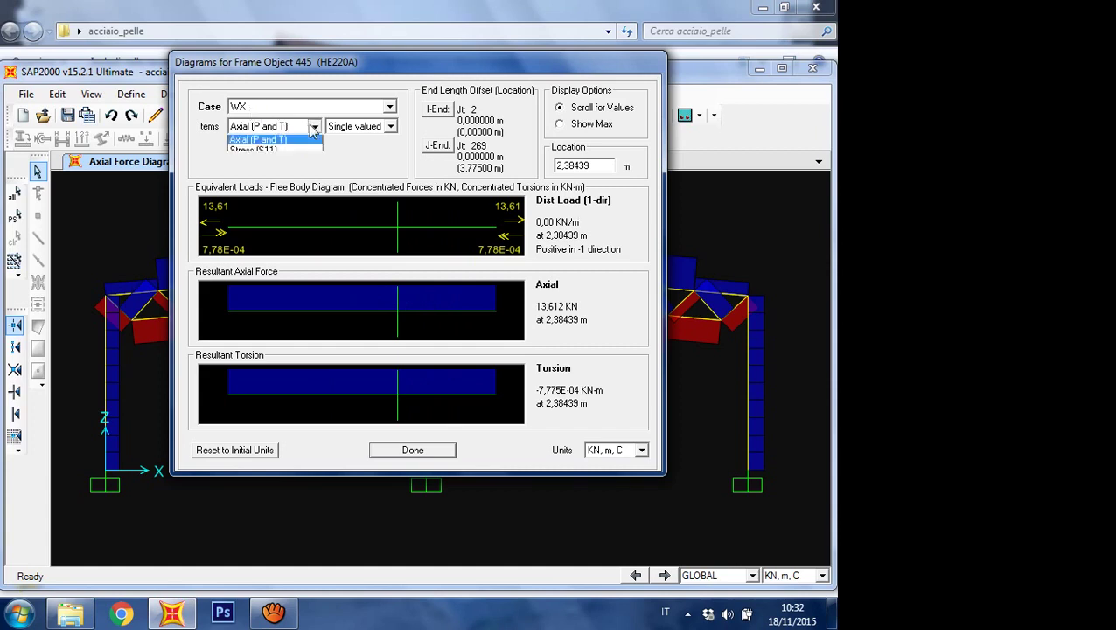
pyautogui.click(298, 141)
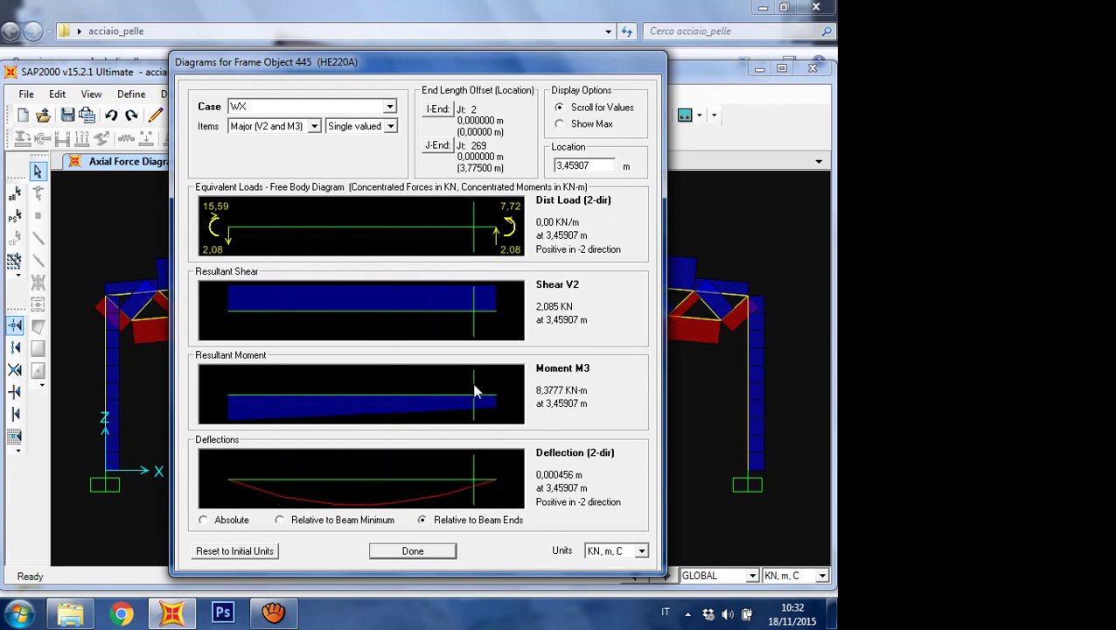
# Step: Examine the column segment's Minor (V3 and M2) shear, moment and deflection for WX, and close the frame diagrams
pyautogui.click(314, 127)
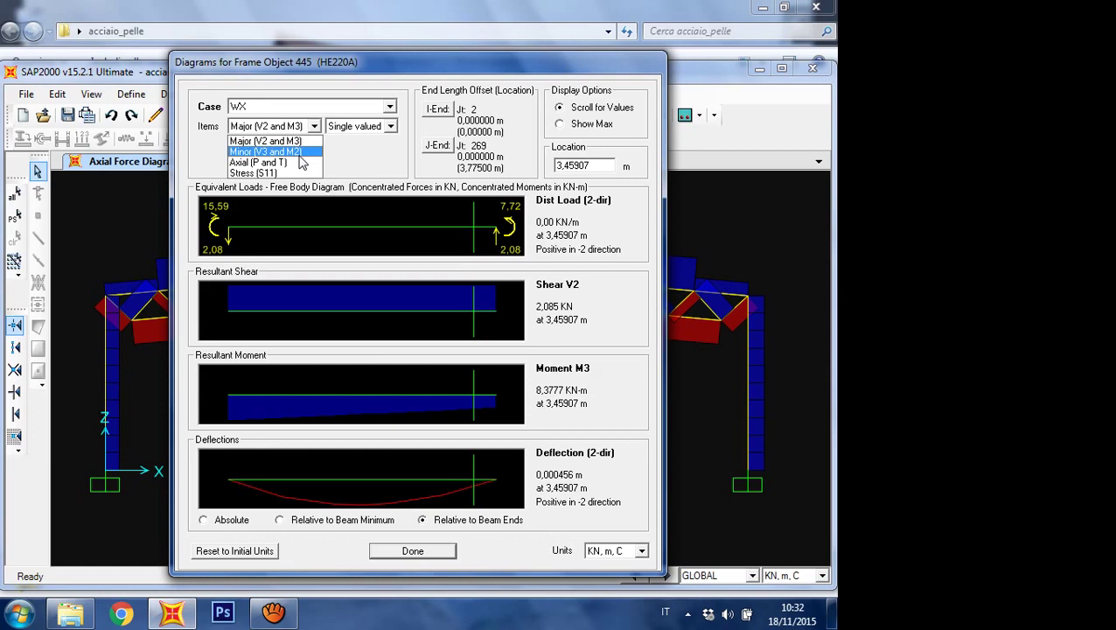
pyautogui.click(288, 153)
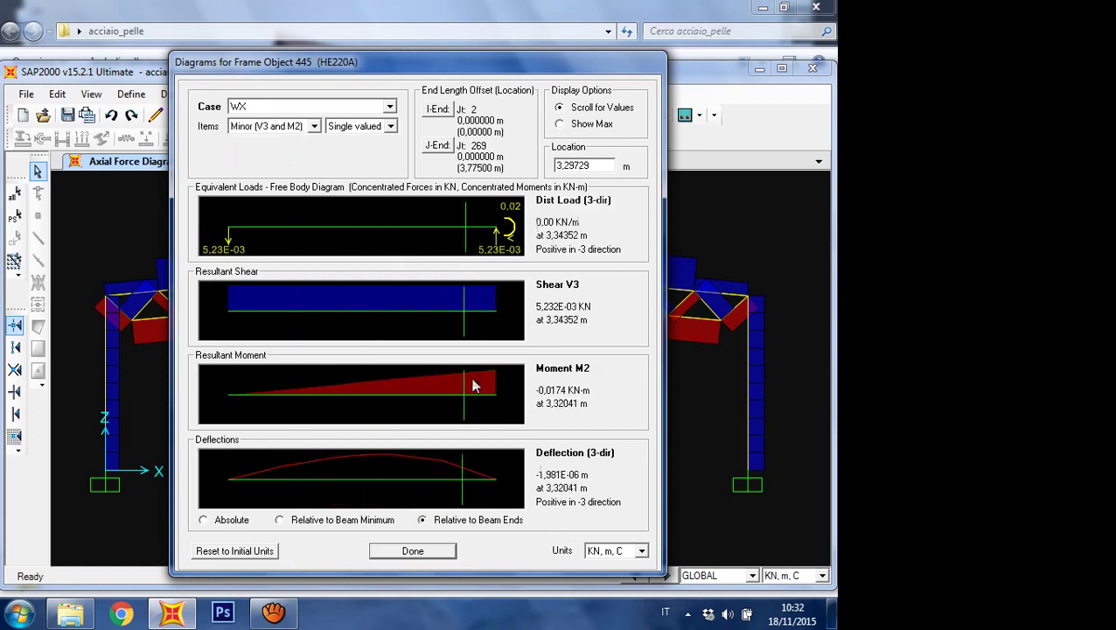
pyautogui.click(315, 126)
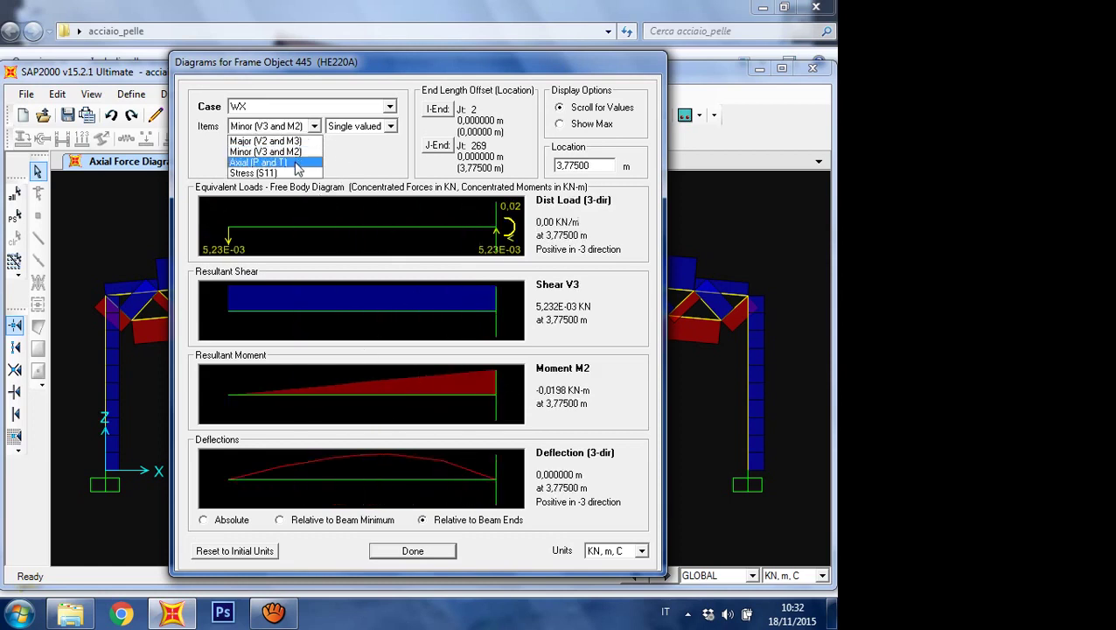
pyautogui.click(356, 147)
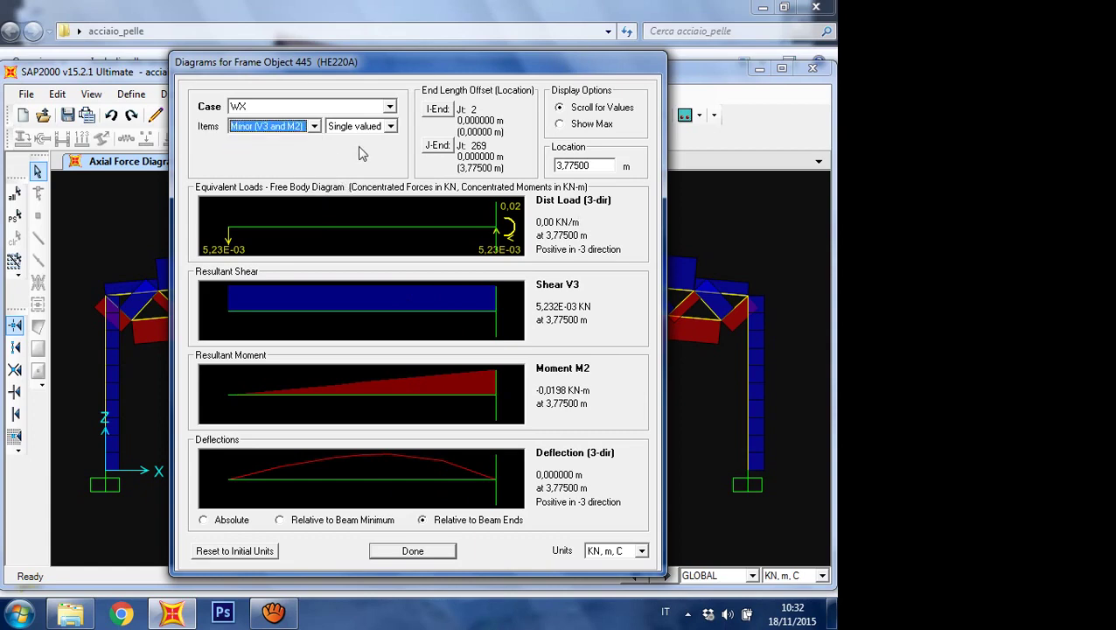
pyautogui.click(428, 551)
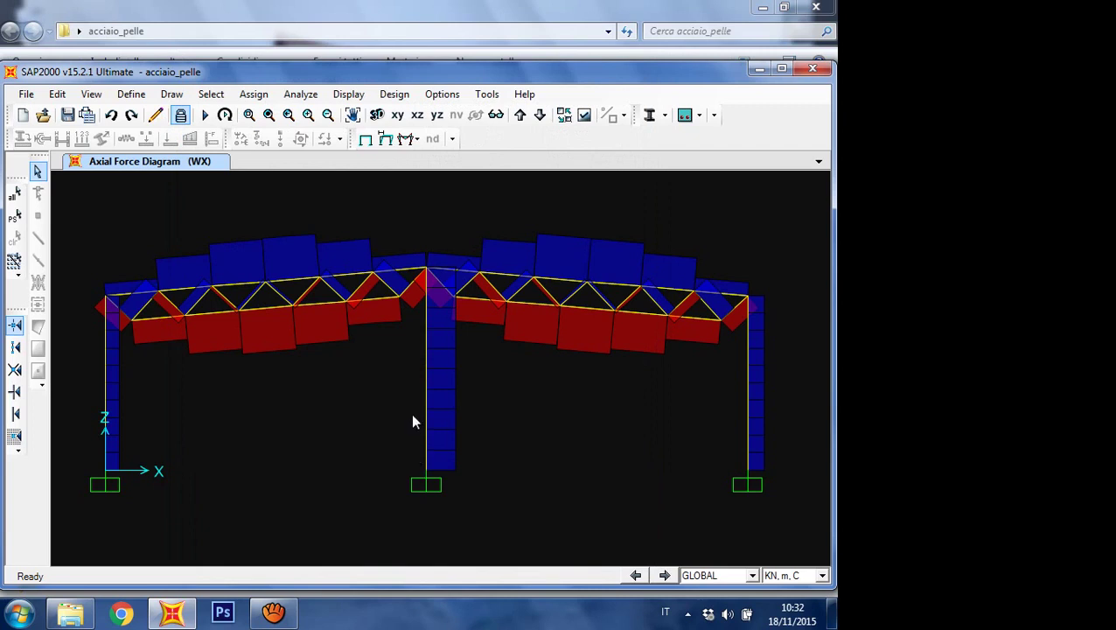
# Step: Unlock the model, accepting the deletion of the analysis results, and start a new load combination of type Linear Add
pyautogui.click(180, 115)
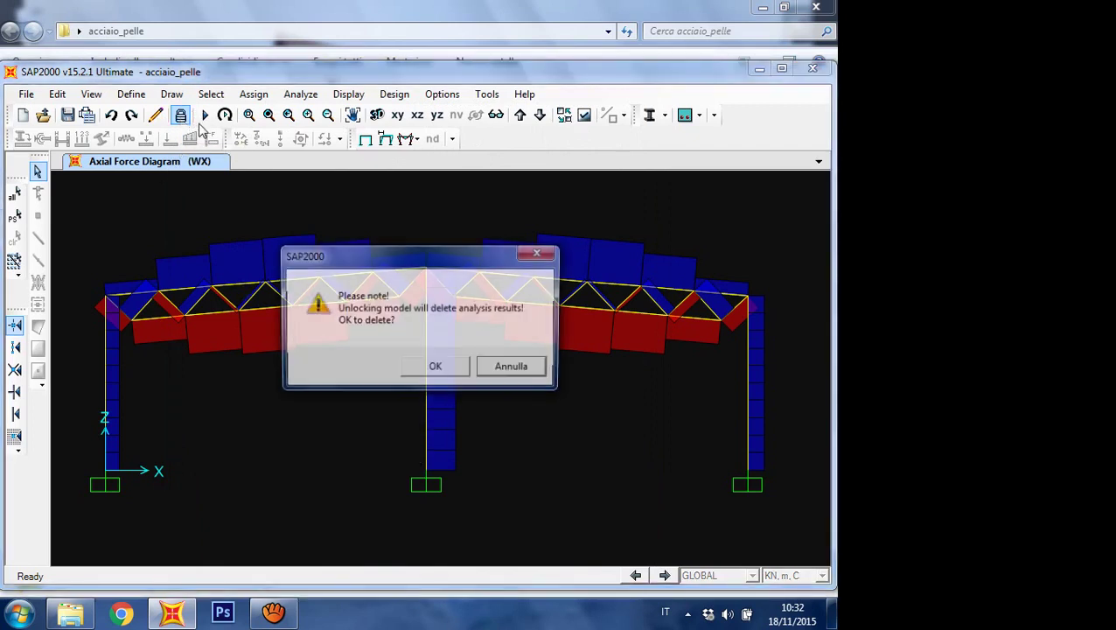
pyautogui.click(446, 369)
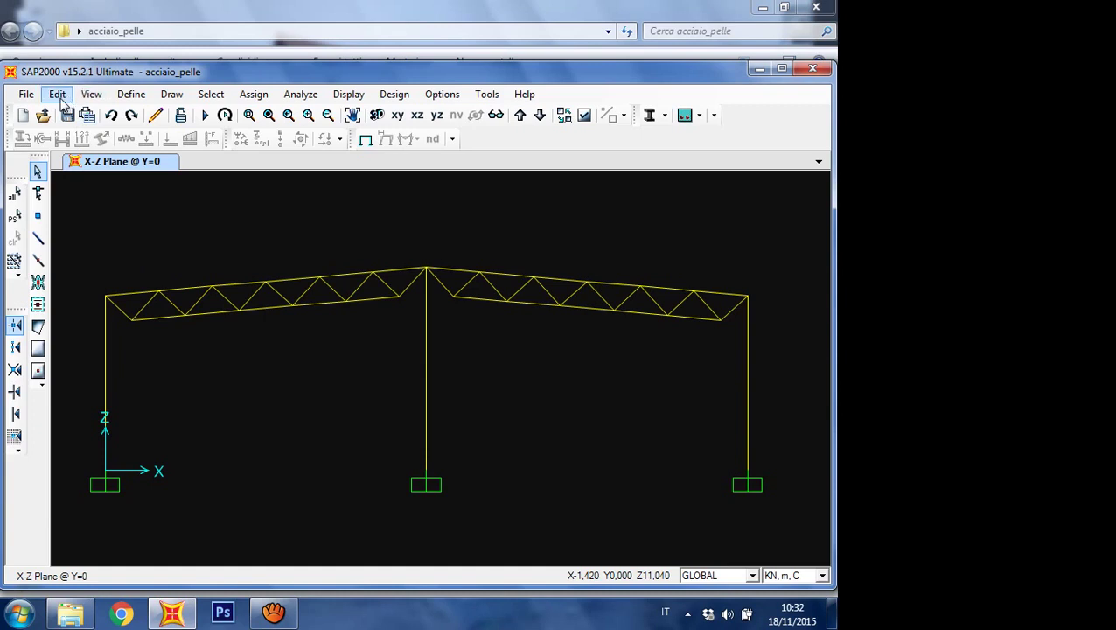
pyautogui.click(131, 94)
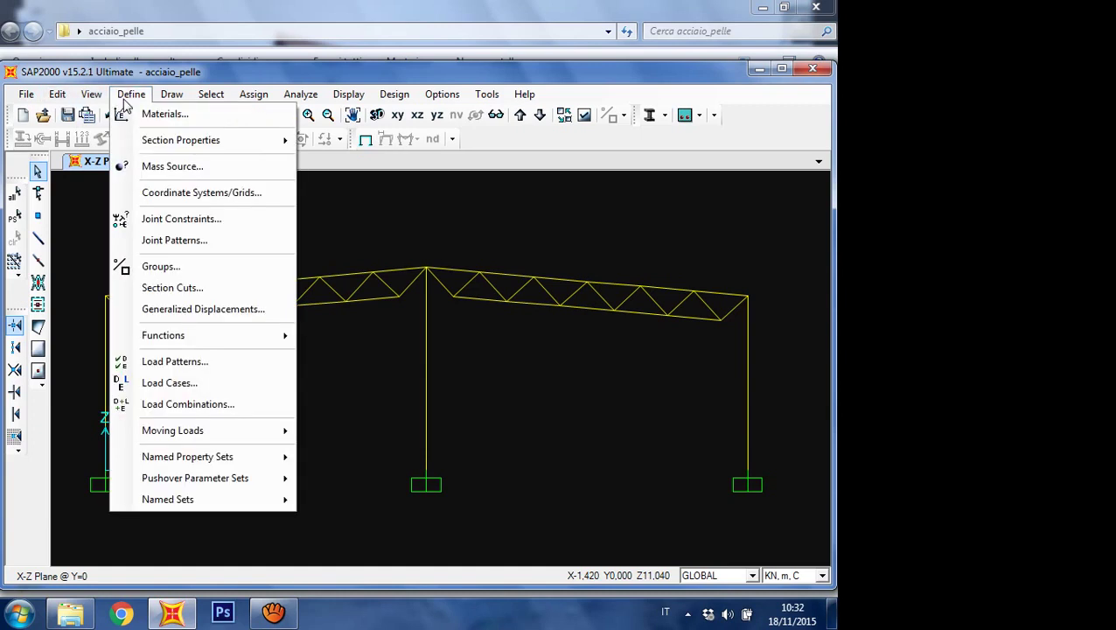
pyautogui.click(201, 407)
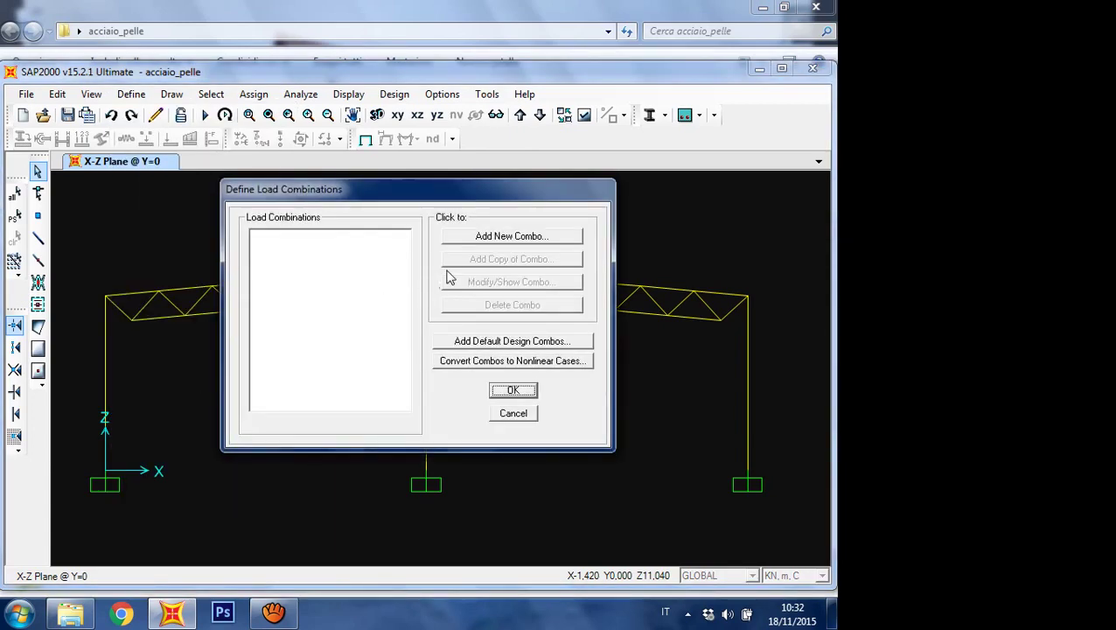
pyautogui.click(494, 246)
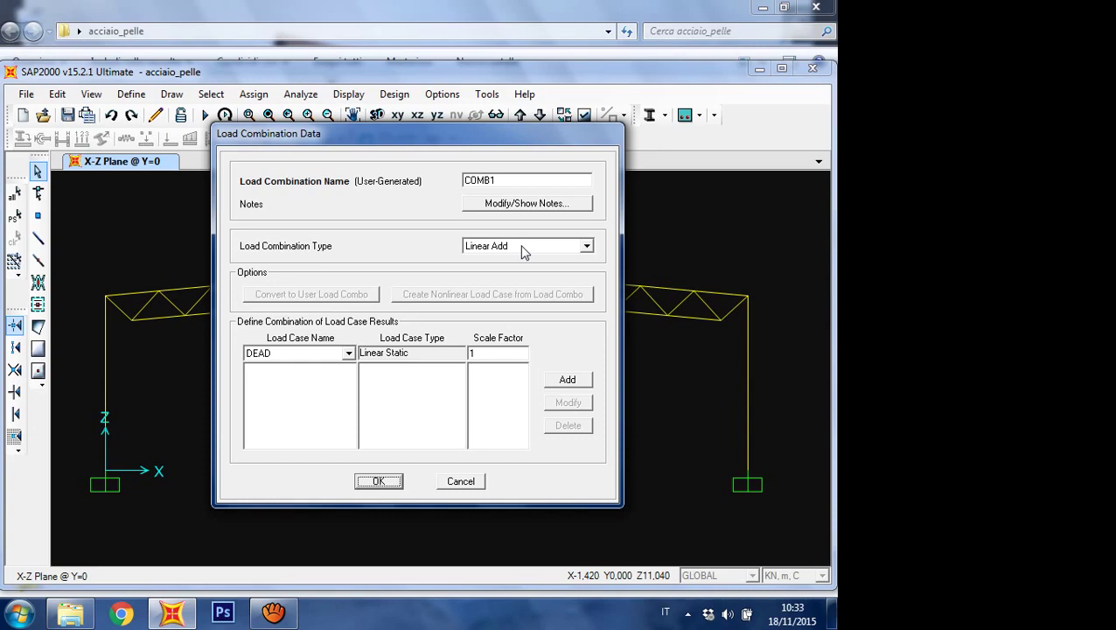
pyautogui.click(586, 247)
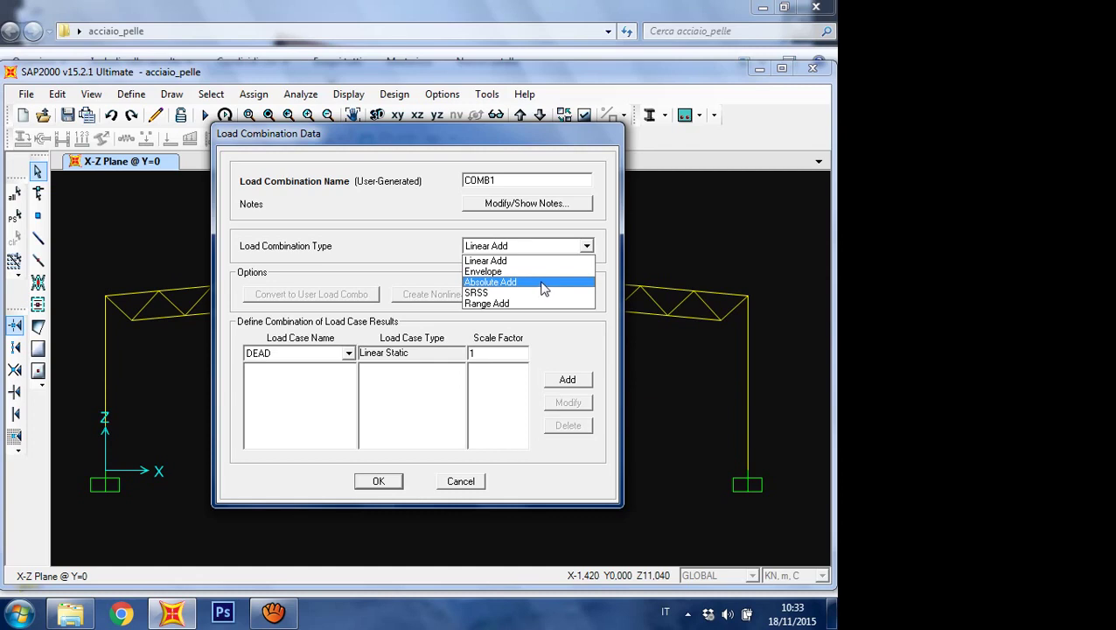
pyautogui.click(342, 382)
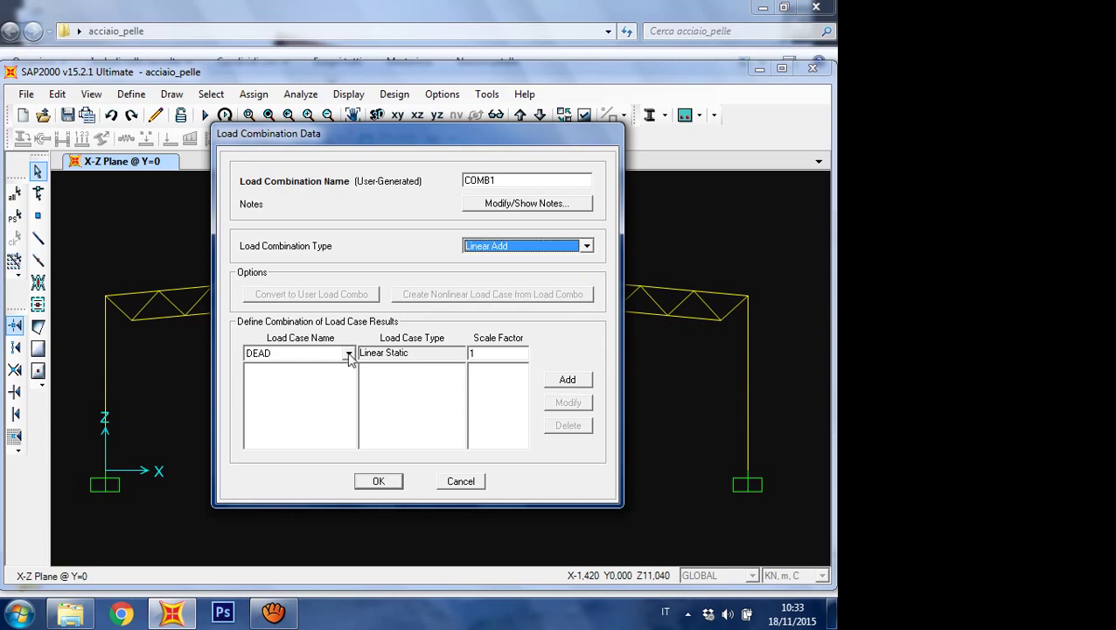
# Step: Add the DEAD and G1 load cases to the combination, each with a scale factor of 1,3
pyautogui.click(490, 354)
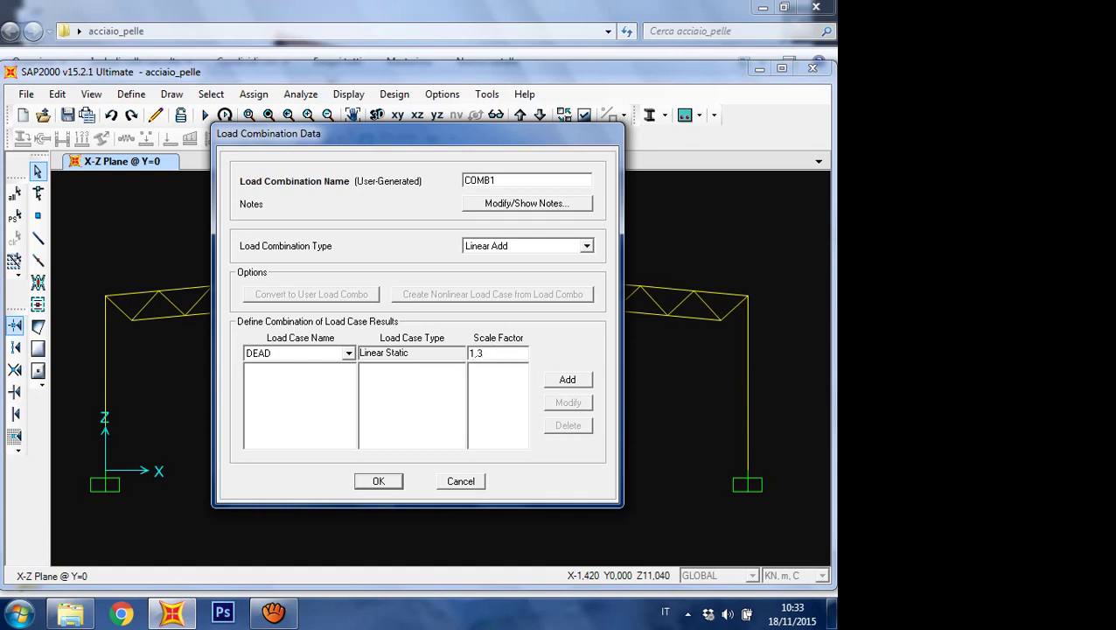
pyautogui.click(582, 381)
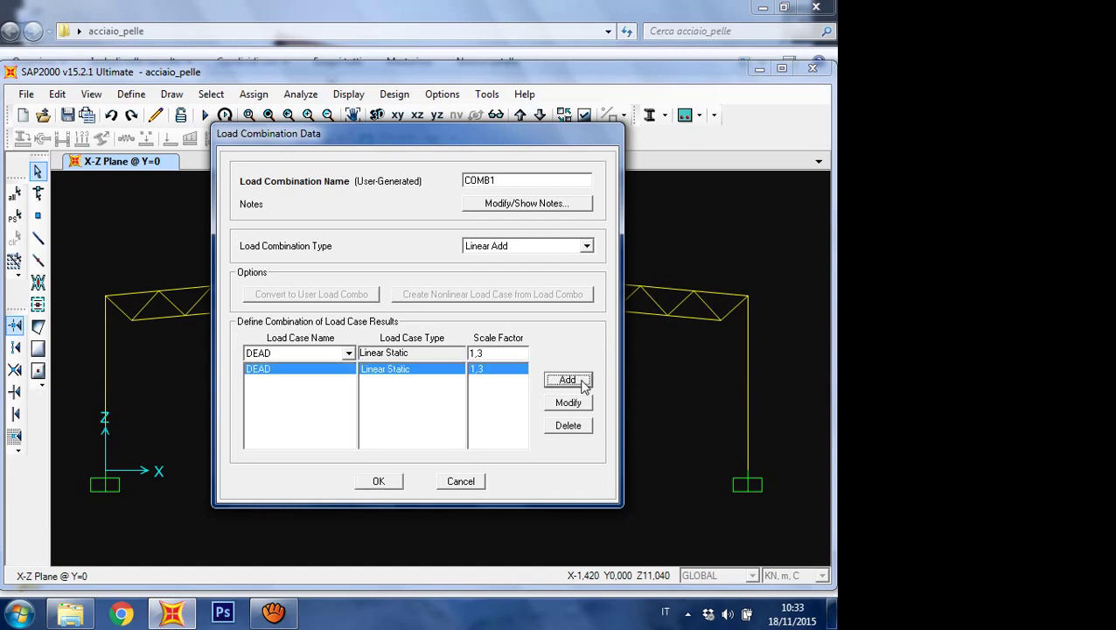
pyautogui.click(349, 353)
pyautogui.click(319, 380)
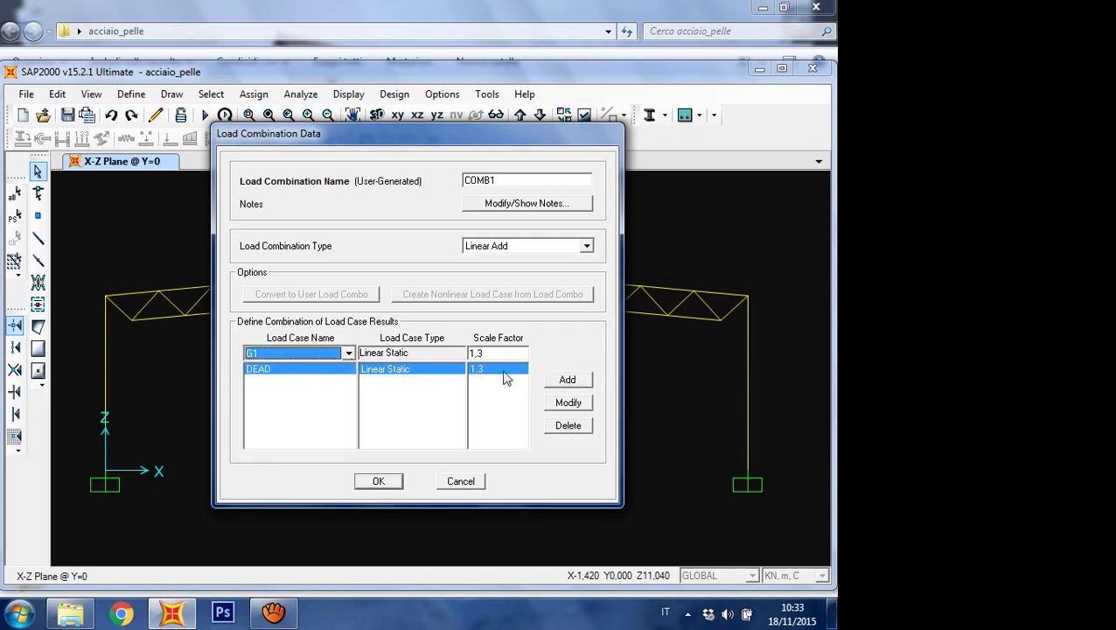
pyautogui.click(584, 382)
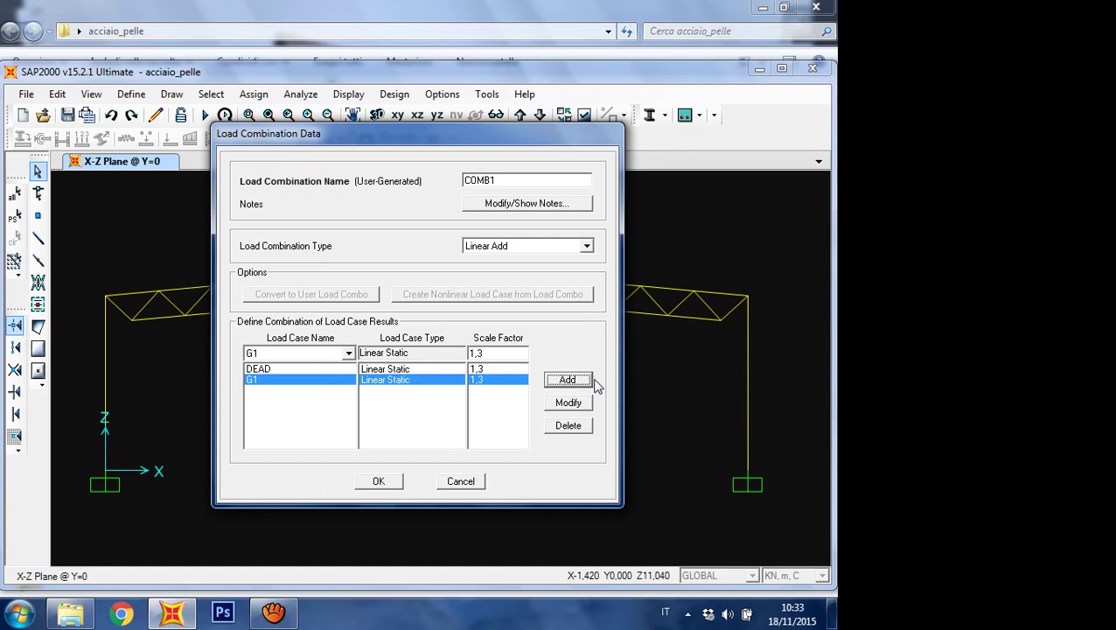
# Step: Add the SN load case to the combination with a scale factor of 1,5 and save the combination
pyautogui.click(353, 354)
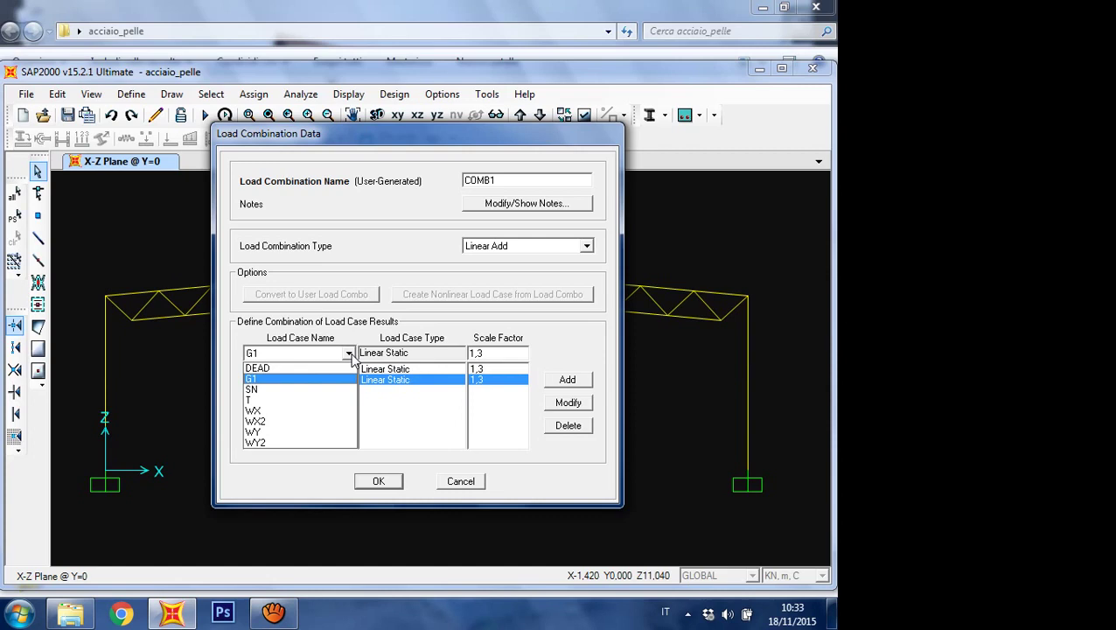
pyautogui.click(315, 389)
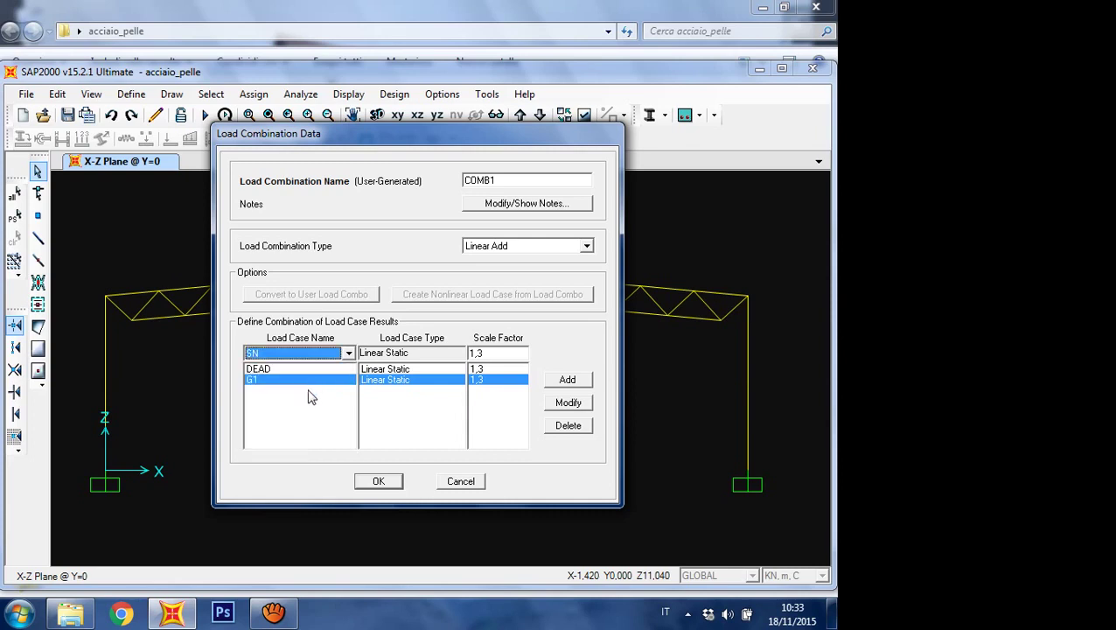
pyautogui.click(505, 354)
pyautogui.write('1')
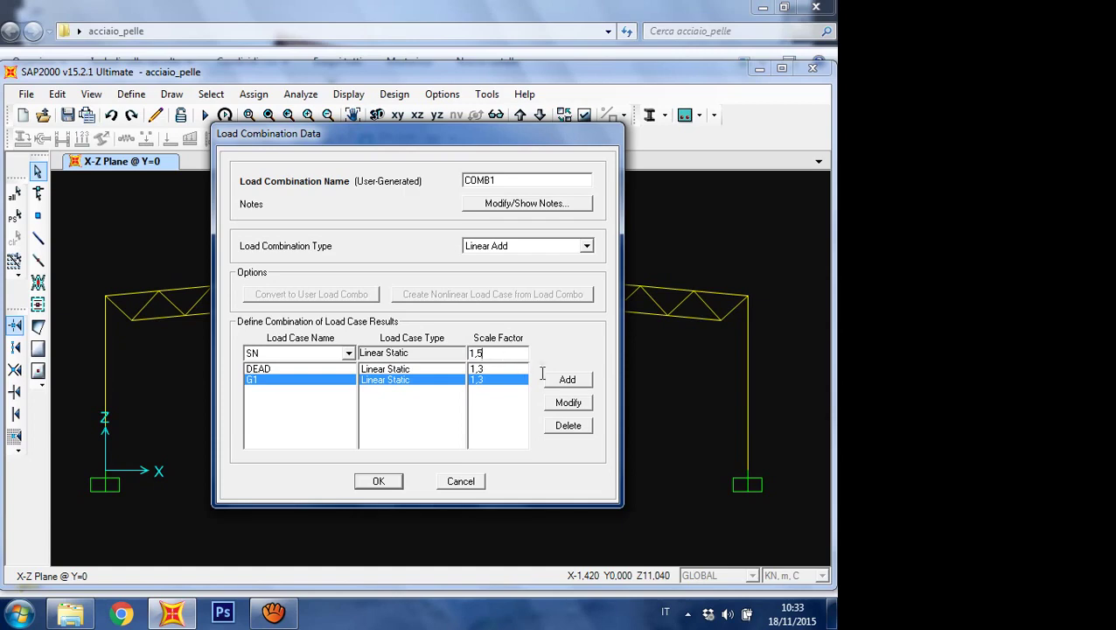
pyautogui.click(573, 382)
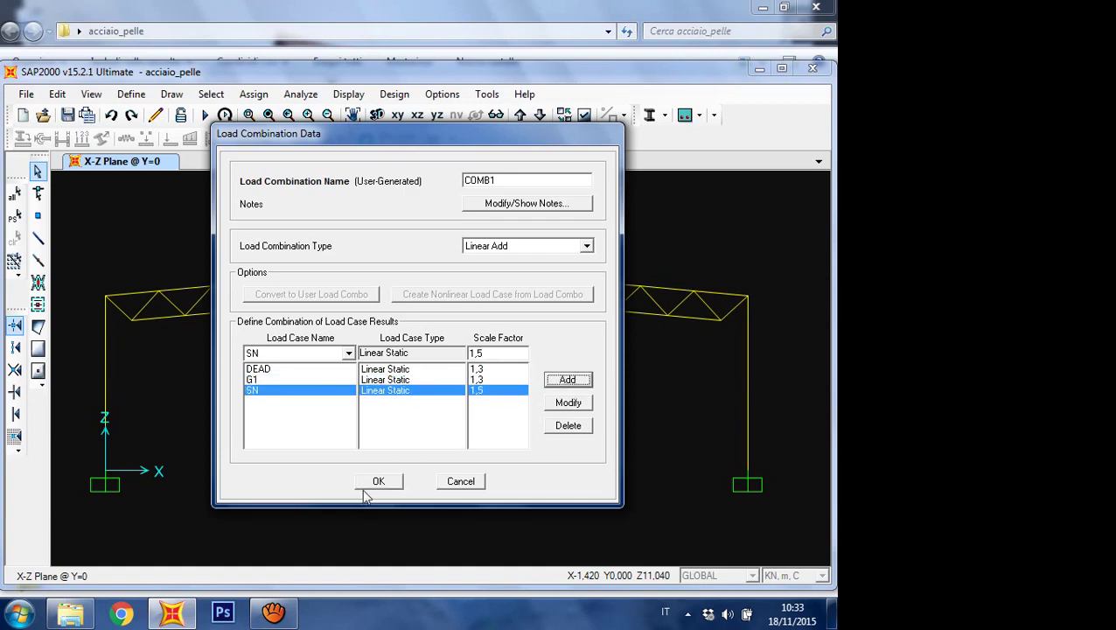
pyautogui.click(379, 482)
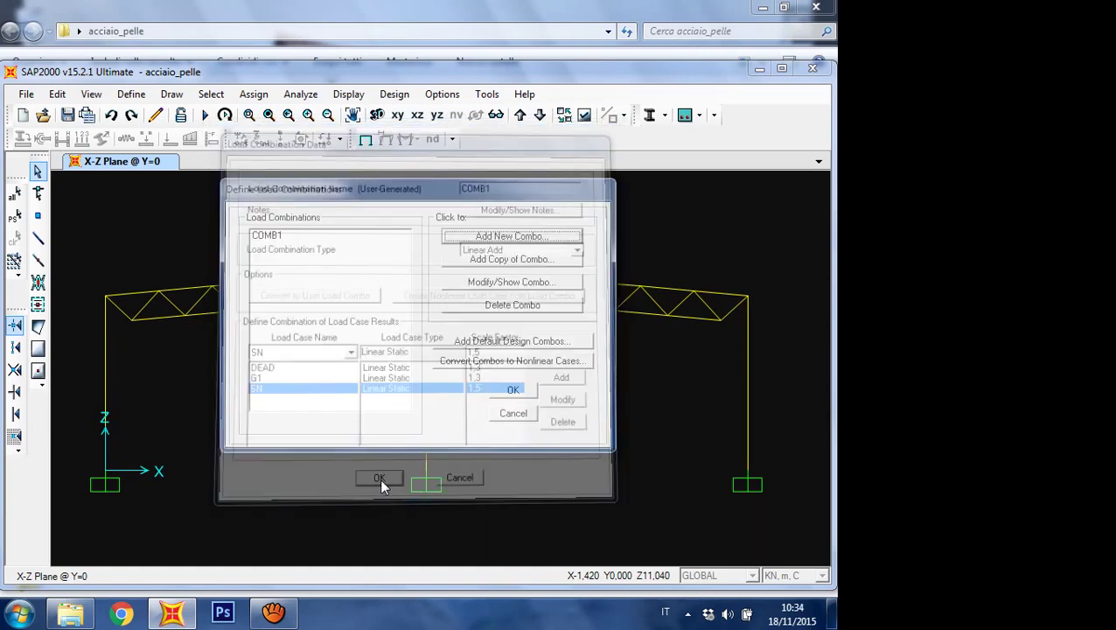
# Step: Review the load cases and scale factors of COMB1, and close the load combination definitions
pyautogui.click(272, 237)
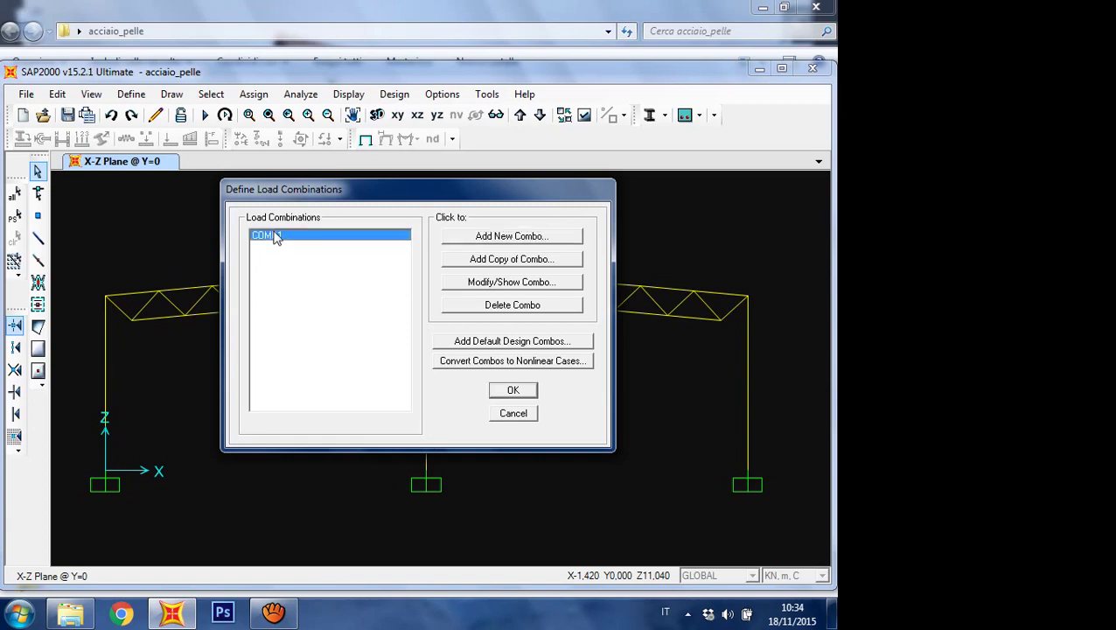
pyautogui.click(495, 289)
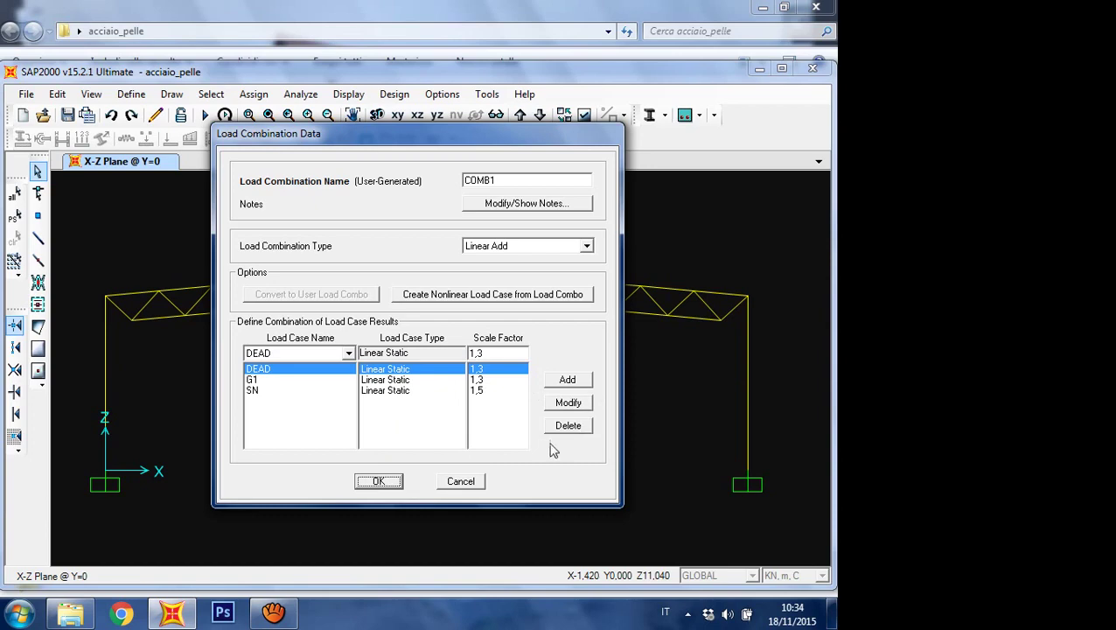
pyautogui.click(394, 487)
pyautogui.click(514, 390)
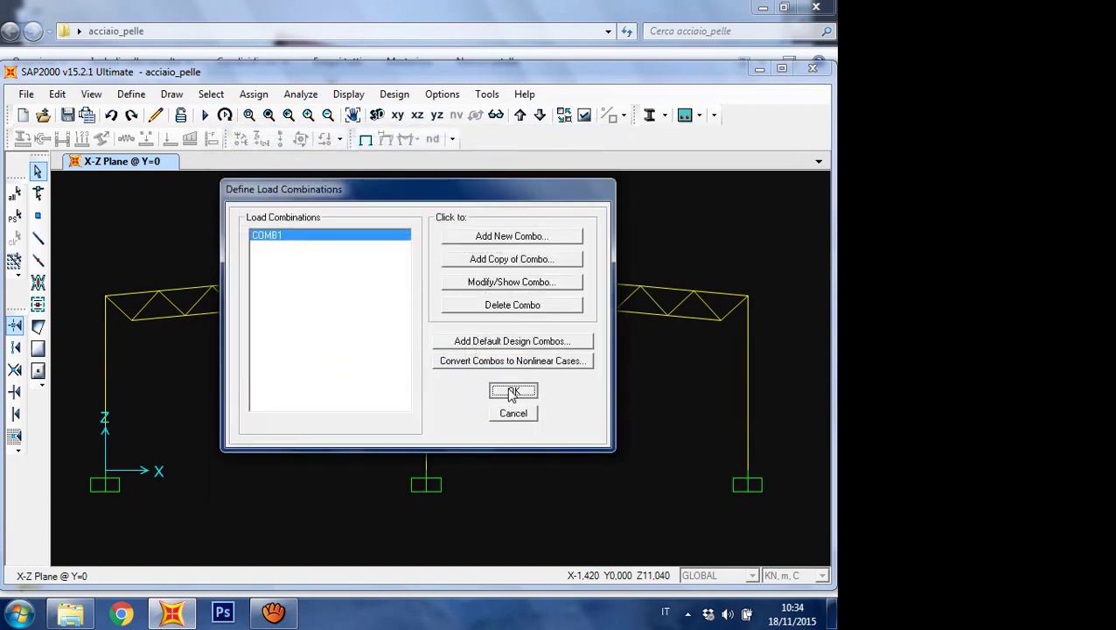
# Step: Run the analysis and display the frames' axial force diagram for the COMB1 combination
pyautogui.click(207, 116)
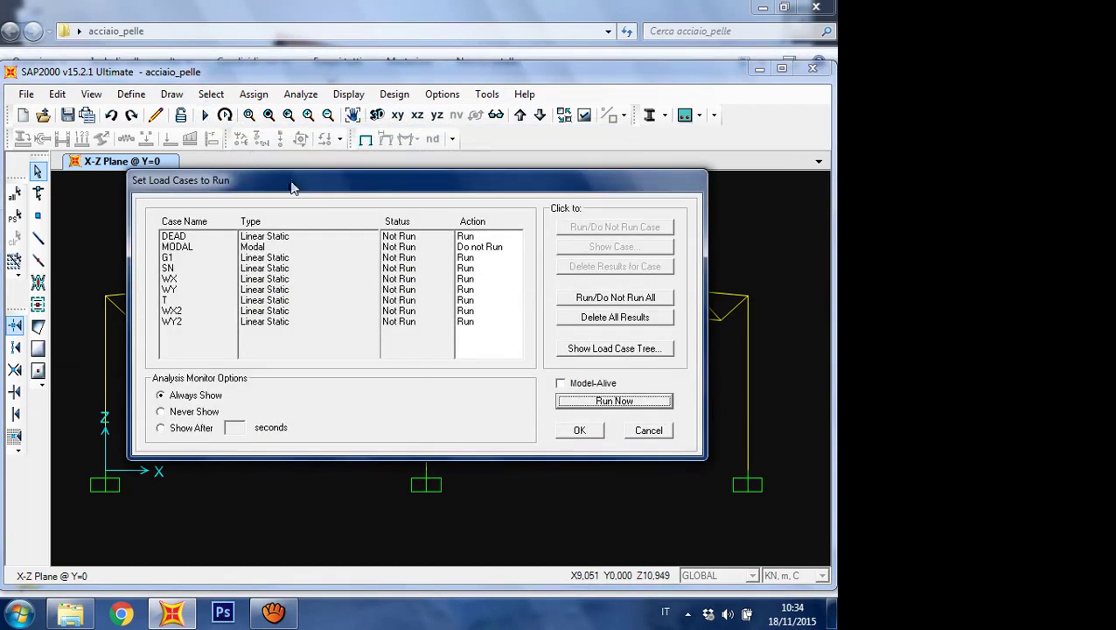
pyautogui.click(611, 401)
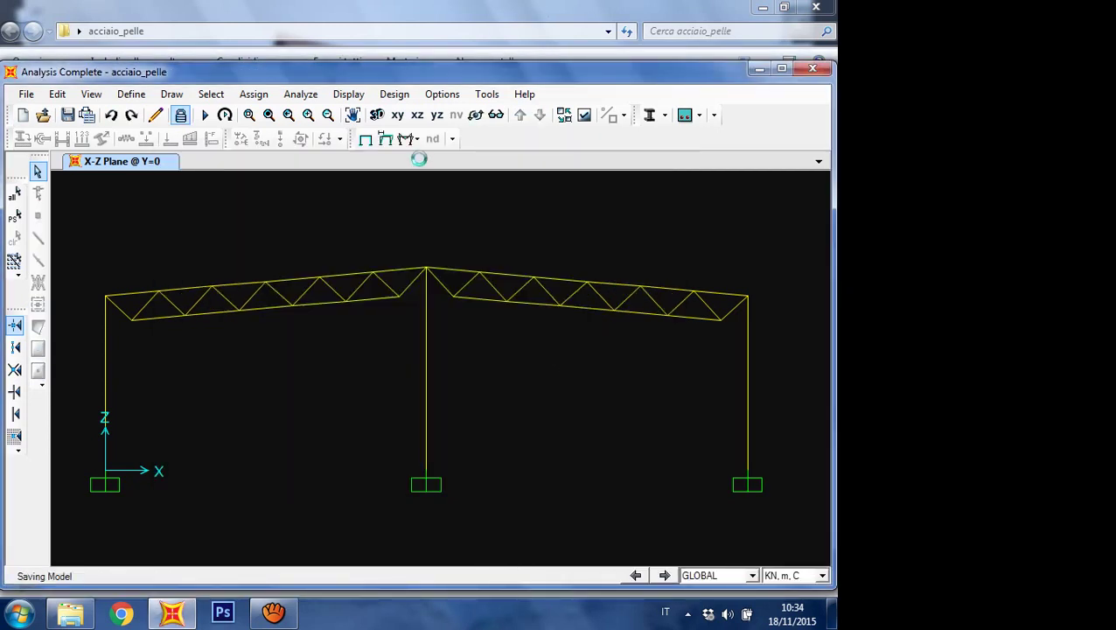
pyautogui.click(416, 140)
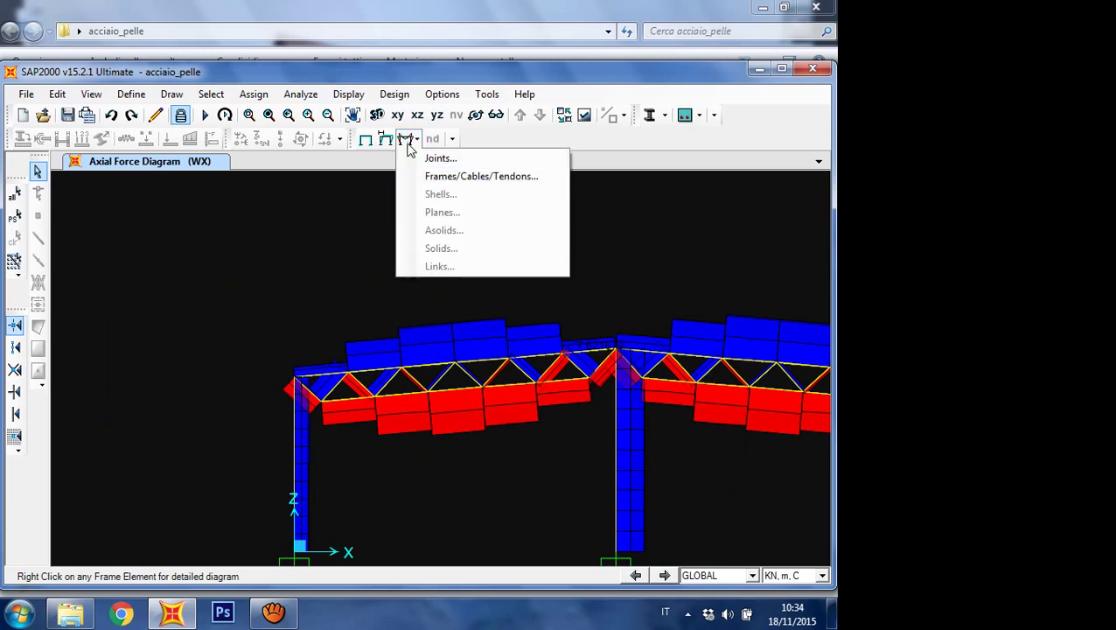
pyautogui.click(440, 177)
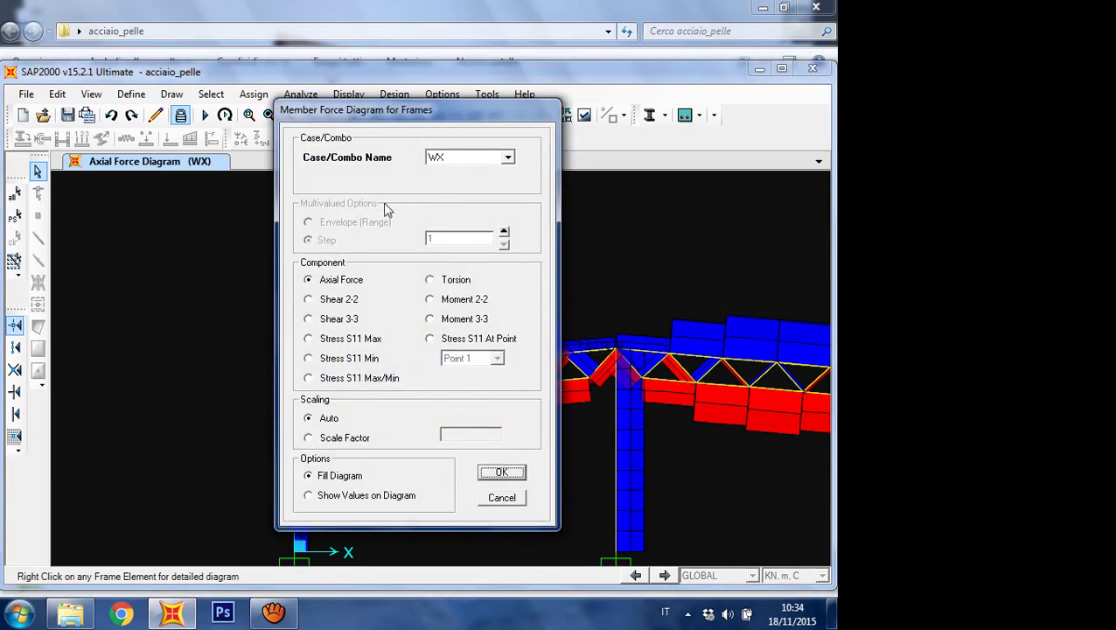
pyautogui.click(507, 158)
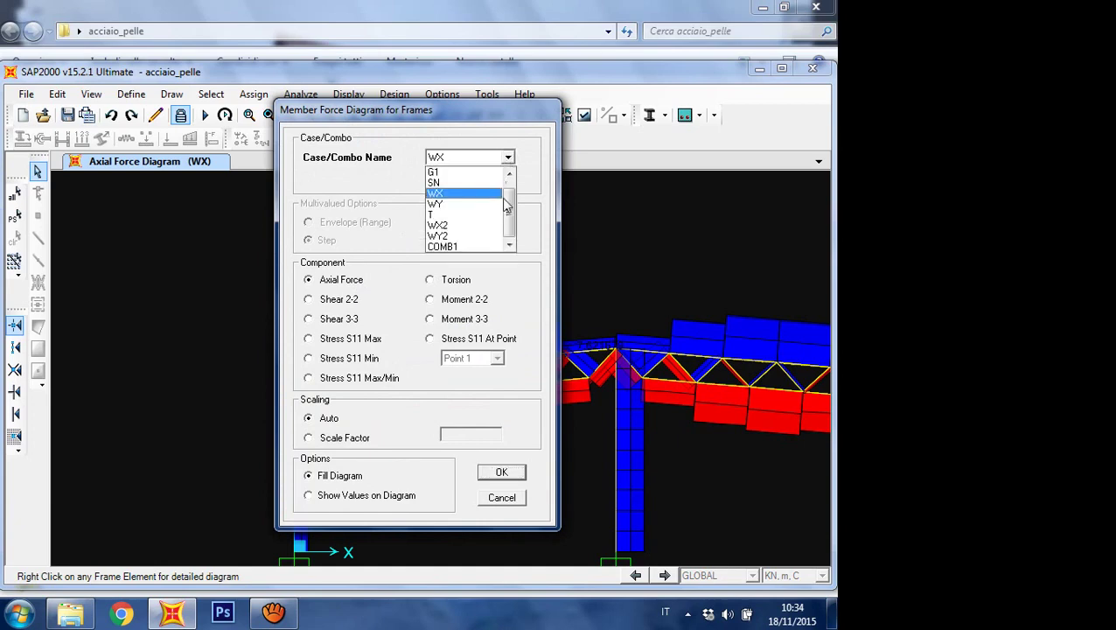
pyautogui.click(472, 249)
pyautogui.click(501, 472)
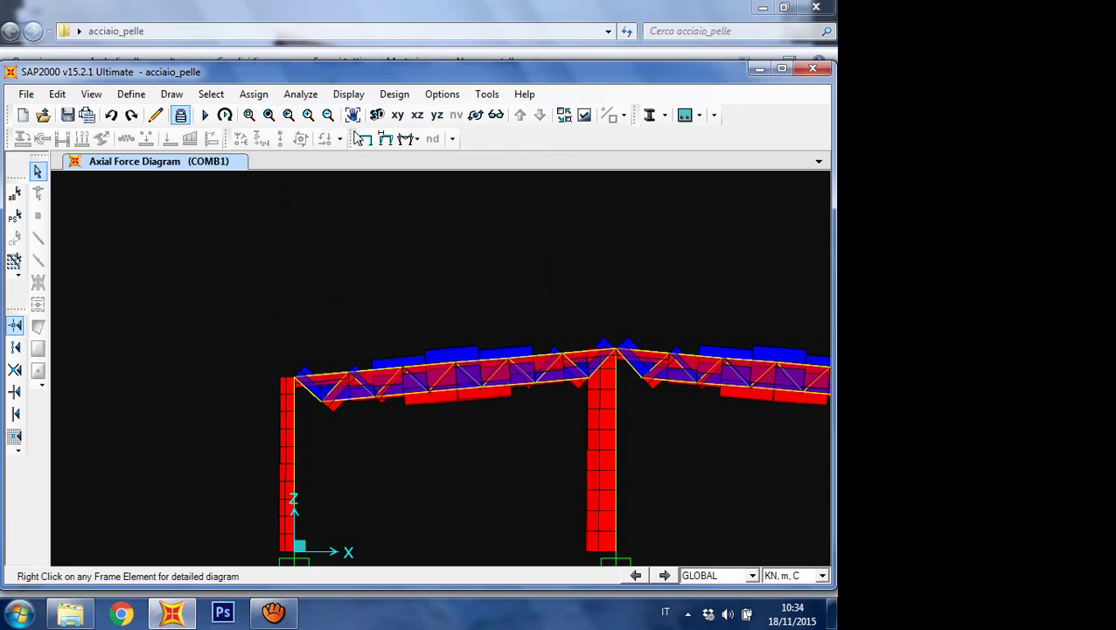
# Step: Open the detailed COMB1 diagrams of the middle column's lower segment and examine its axial force along the length
pyautogui.click(352, 115)
pyautogui.moveTo(550, 490); pyautogui.dragTo(443, 418)
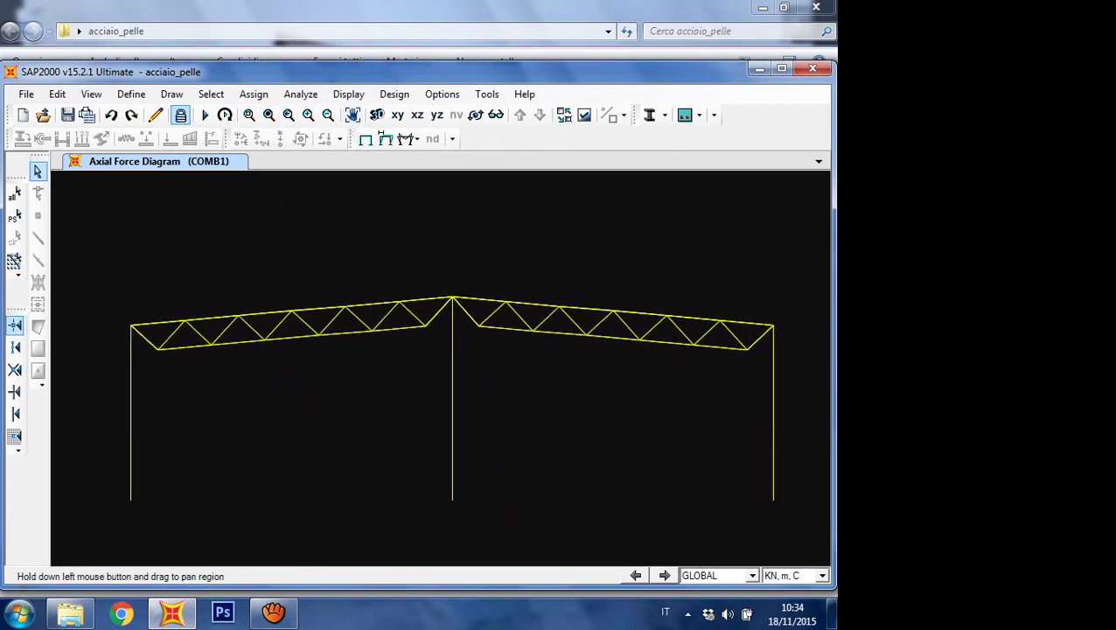
pyautogui.click(451, 403)
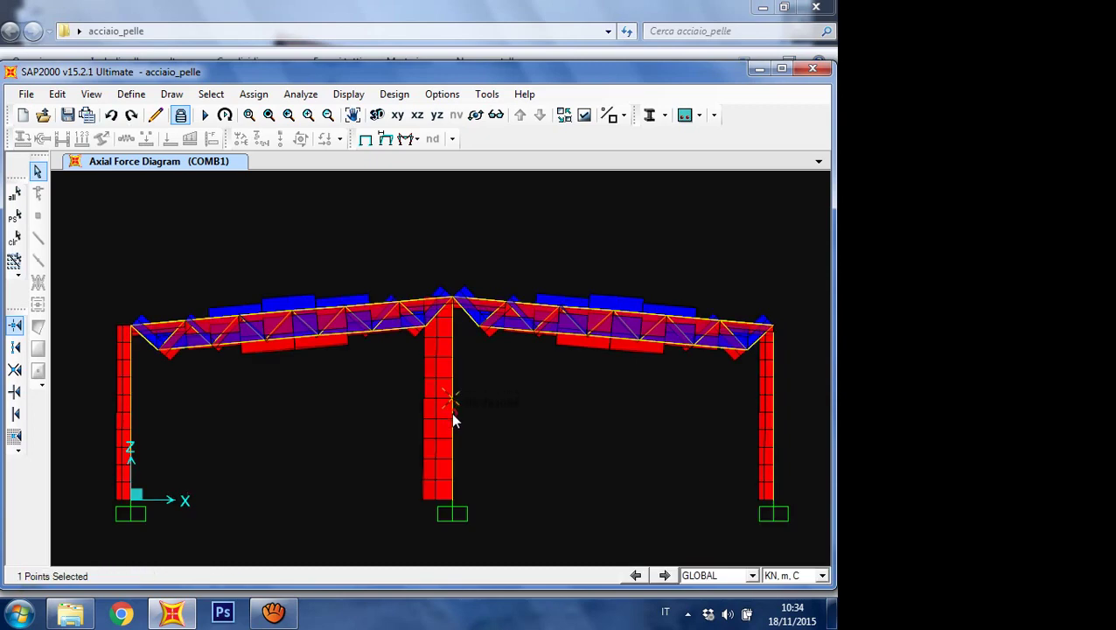
pyautogui.click(451, 420)
pyautogui.rightClick(451, 420)
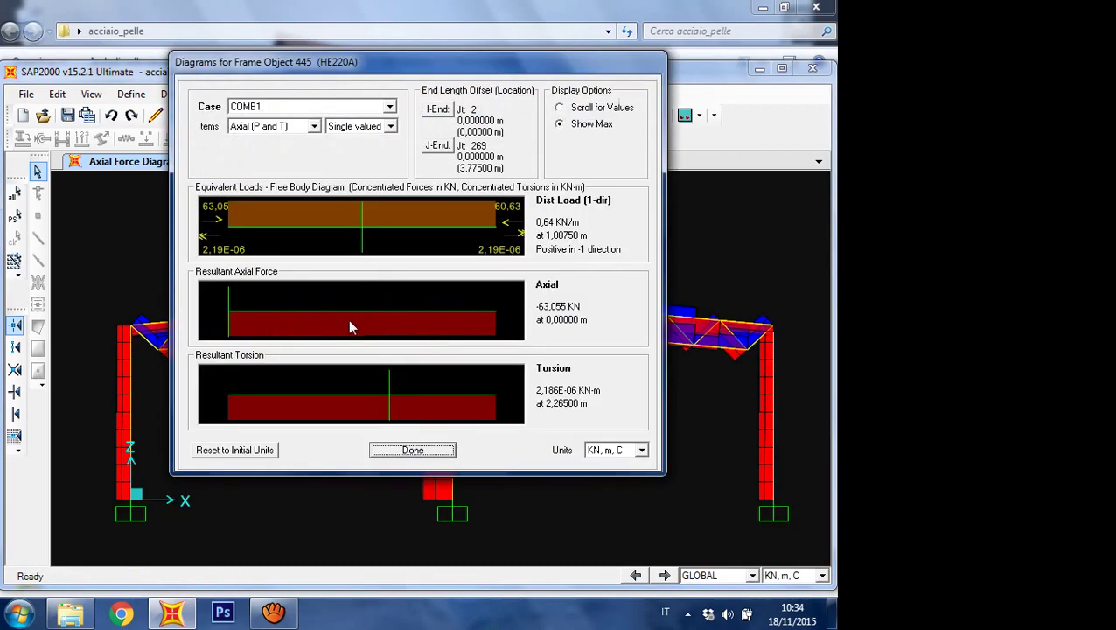
pyautogui.moveTo(350, 326)
pyautogui.mouseDown()
pyautogui.moveTo(468, 321)
pyautogui.moveTo(345, 311)
pyautogui.moveTo(355, 306)
pyautogui.mouseUp()
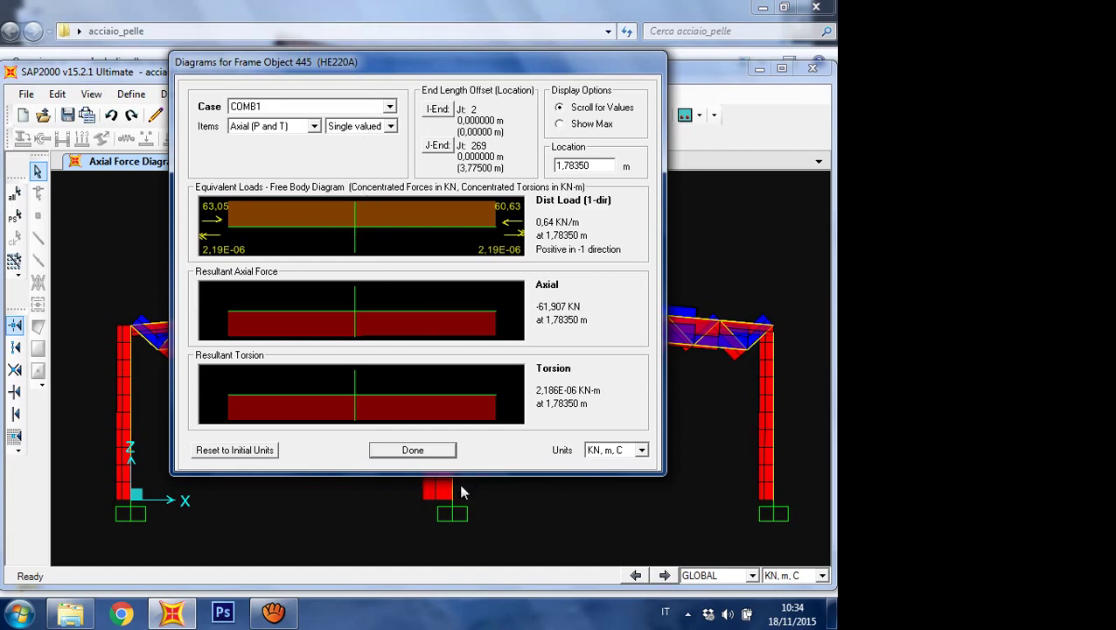
pyautogui.click(412, 450)
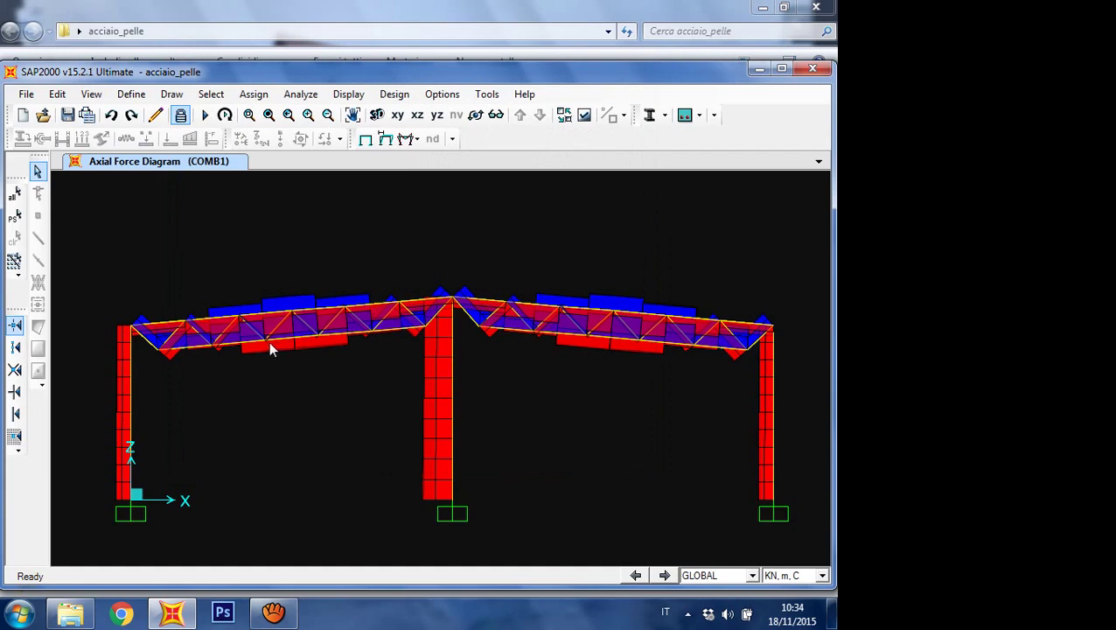
# Step: Open the detailed COMB1 diagrams of a top-chord segment in the left truss, examine its axial force along the length, and close them
pyautogui.click(273, 317)
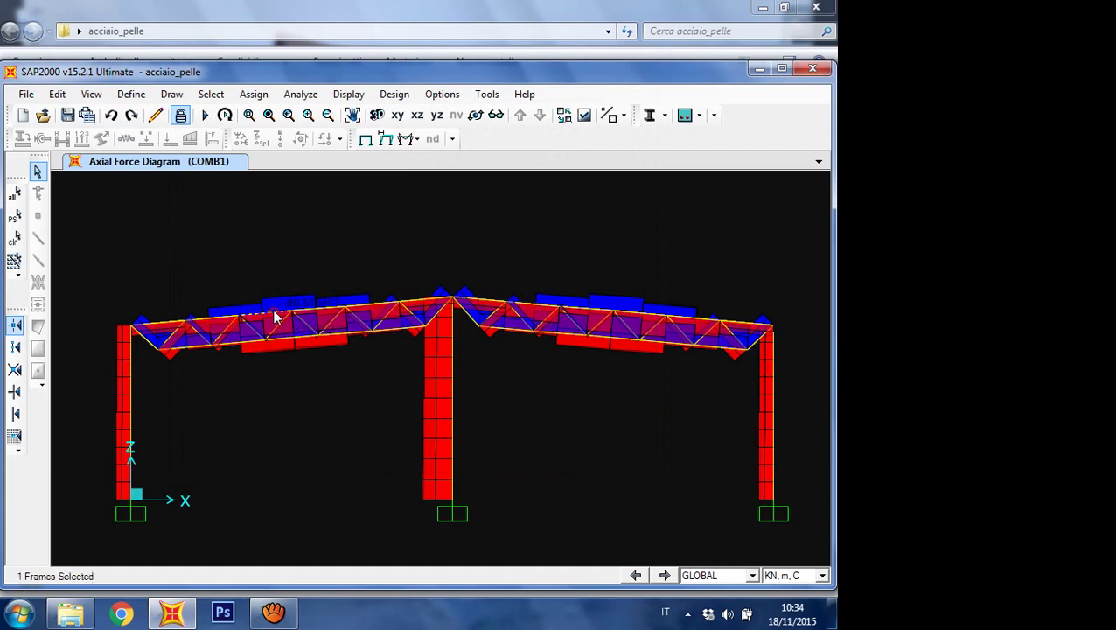
pyautogui.rightClick(274, 317)
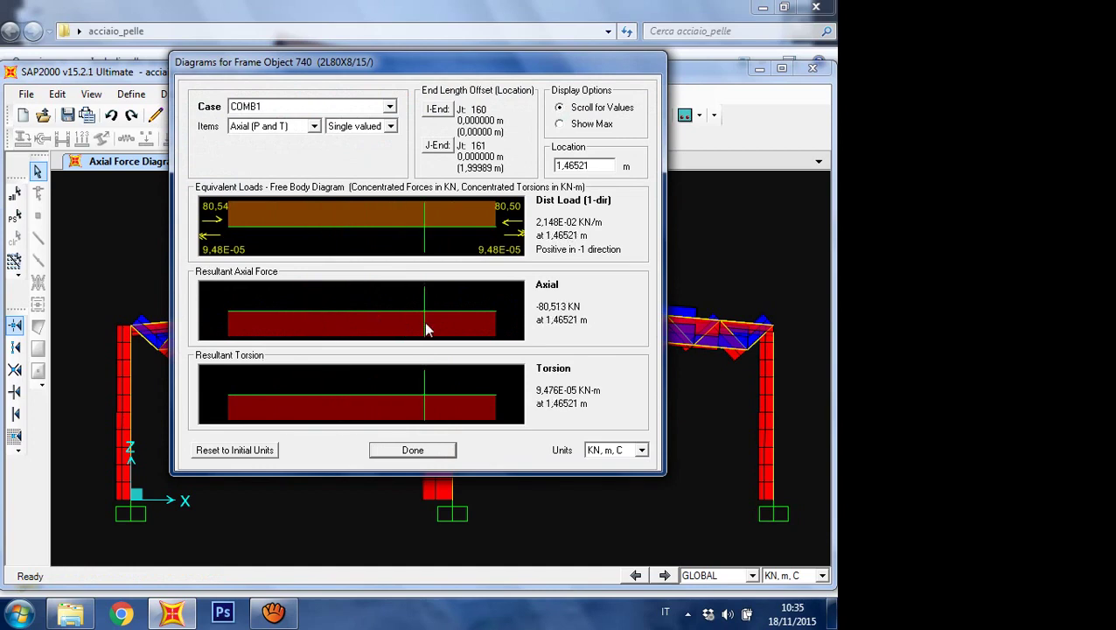
pyautogui.click(409, 450)
# Step: Show the X-Z plane at Y = 0 and examine the detailed COMB1 axial force of a top-chord segment in that frame's left truss
pyautogui.click(92, 96)
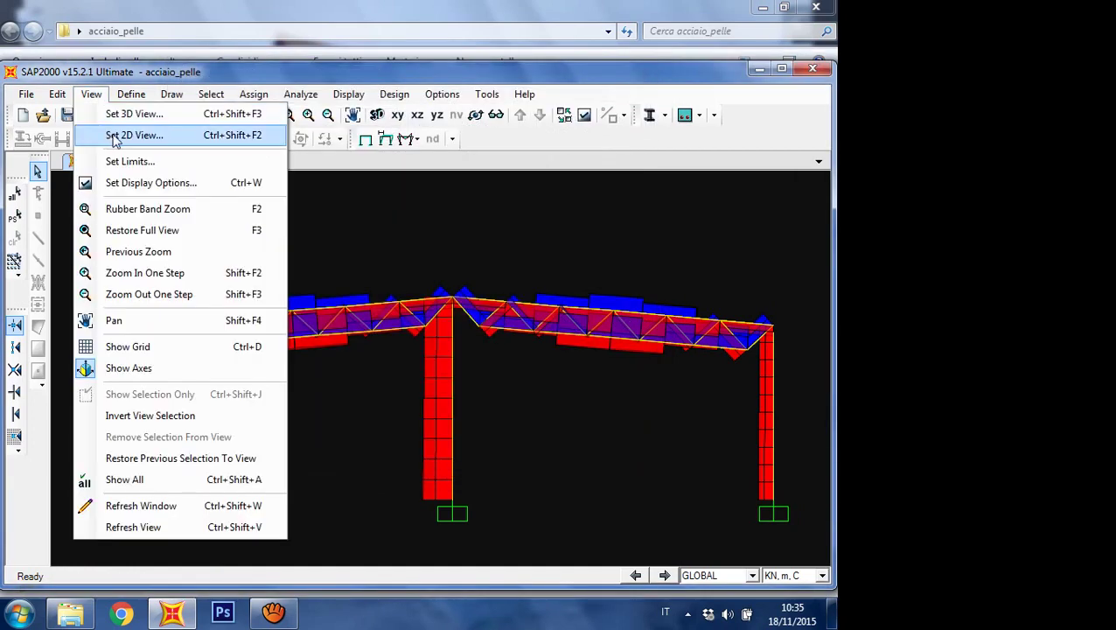
pyautogui.click(114, 136)
pyautogui.click(337, 358)
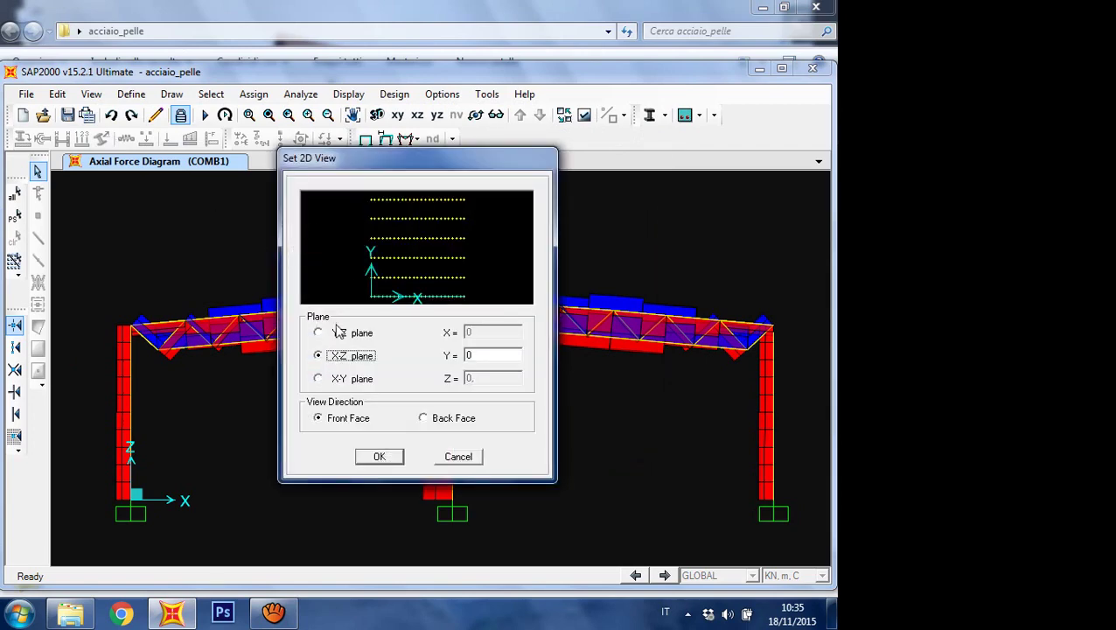
pyautogui.click(390, 457)
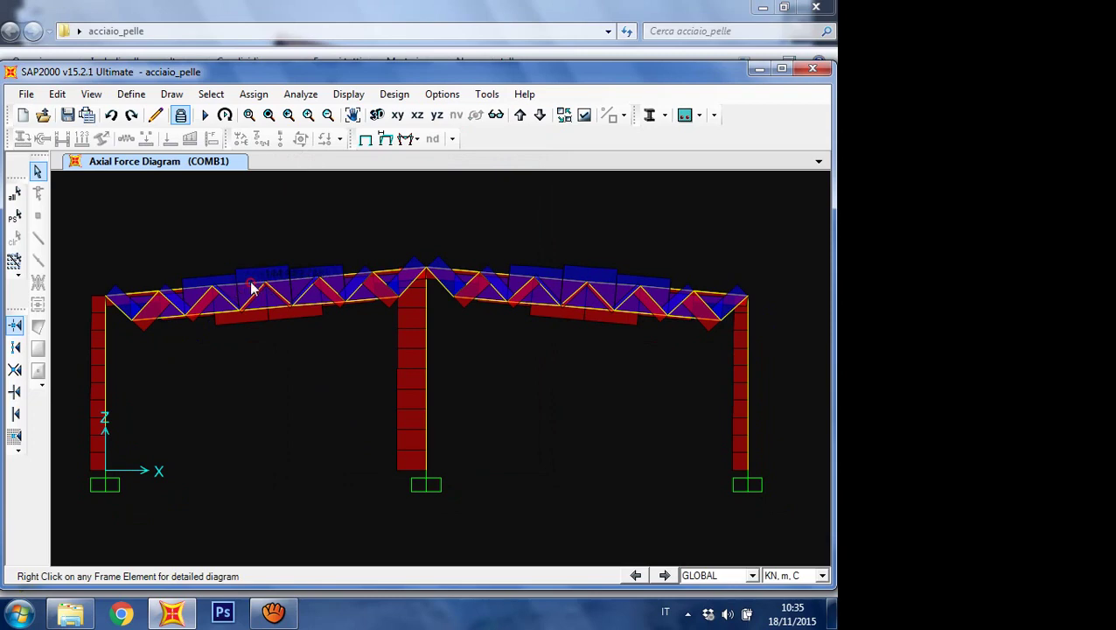
pyautogui.rightClick(251, 288)
pyautogui.click(265, 315)
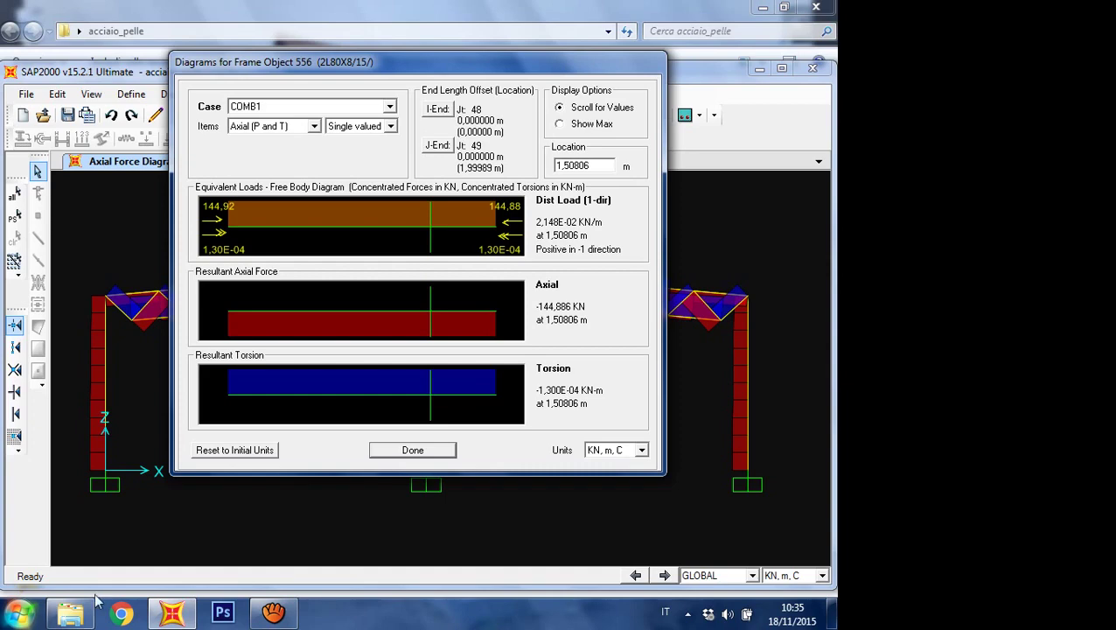
pyautogui.click(273, 612)
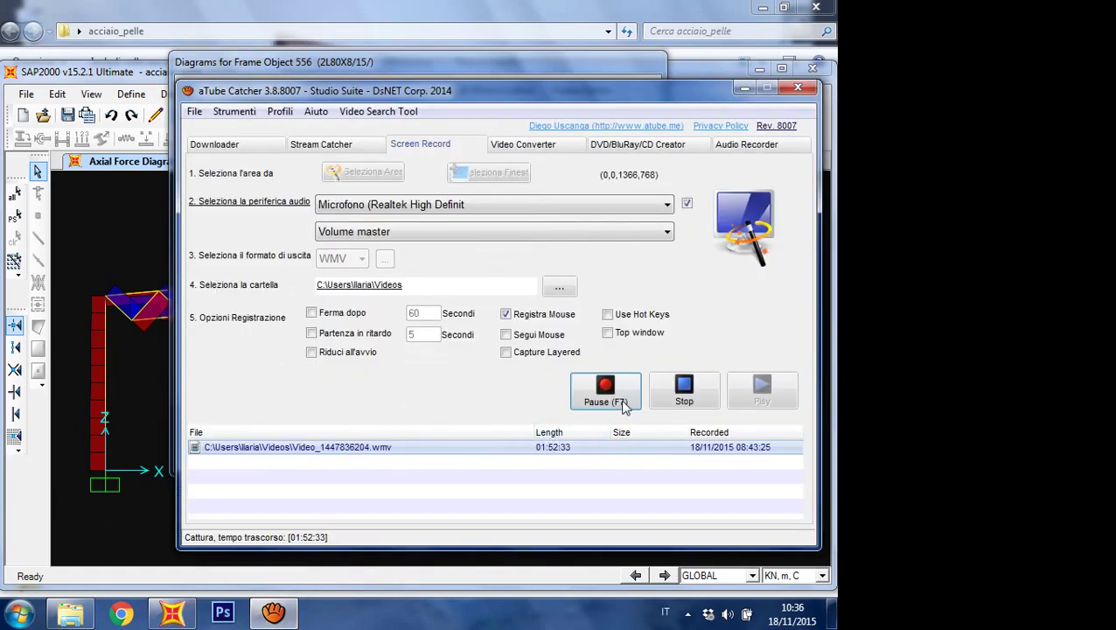